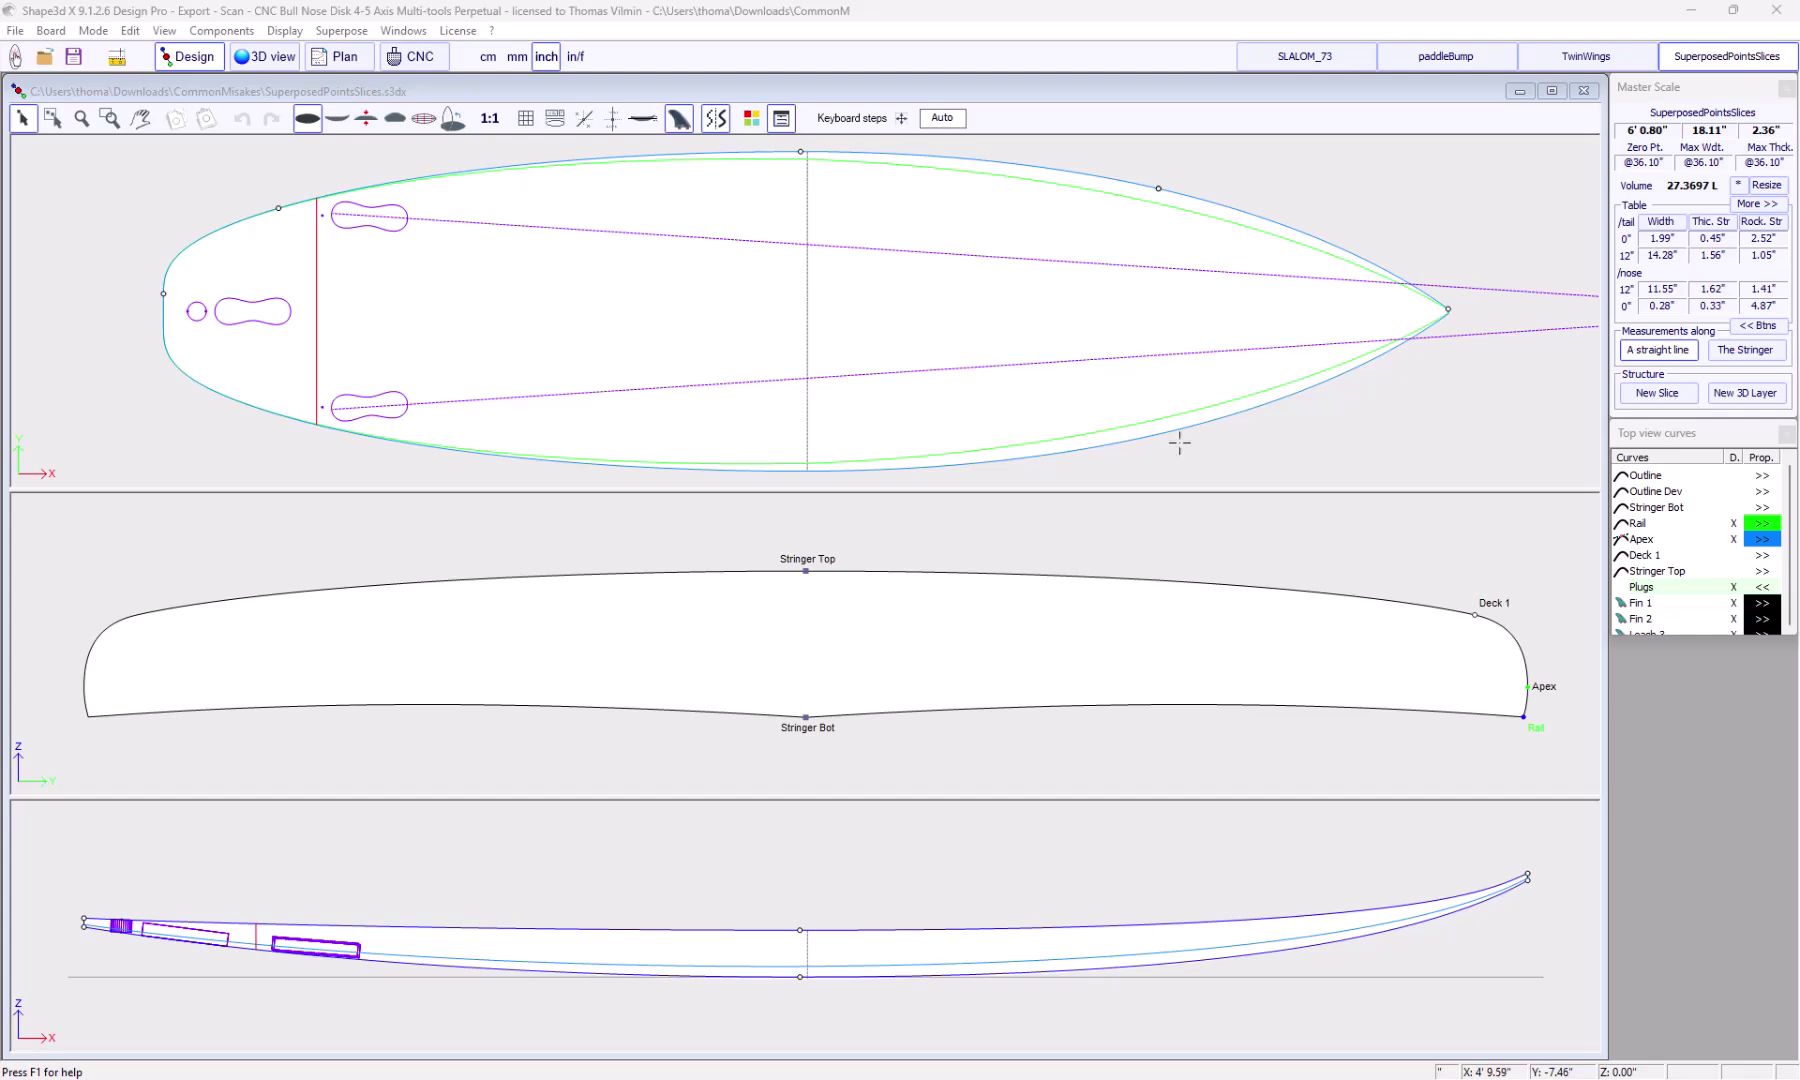
Delete the duplicate point stacked under the Apex point, leaving five outline points
key(Tab)
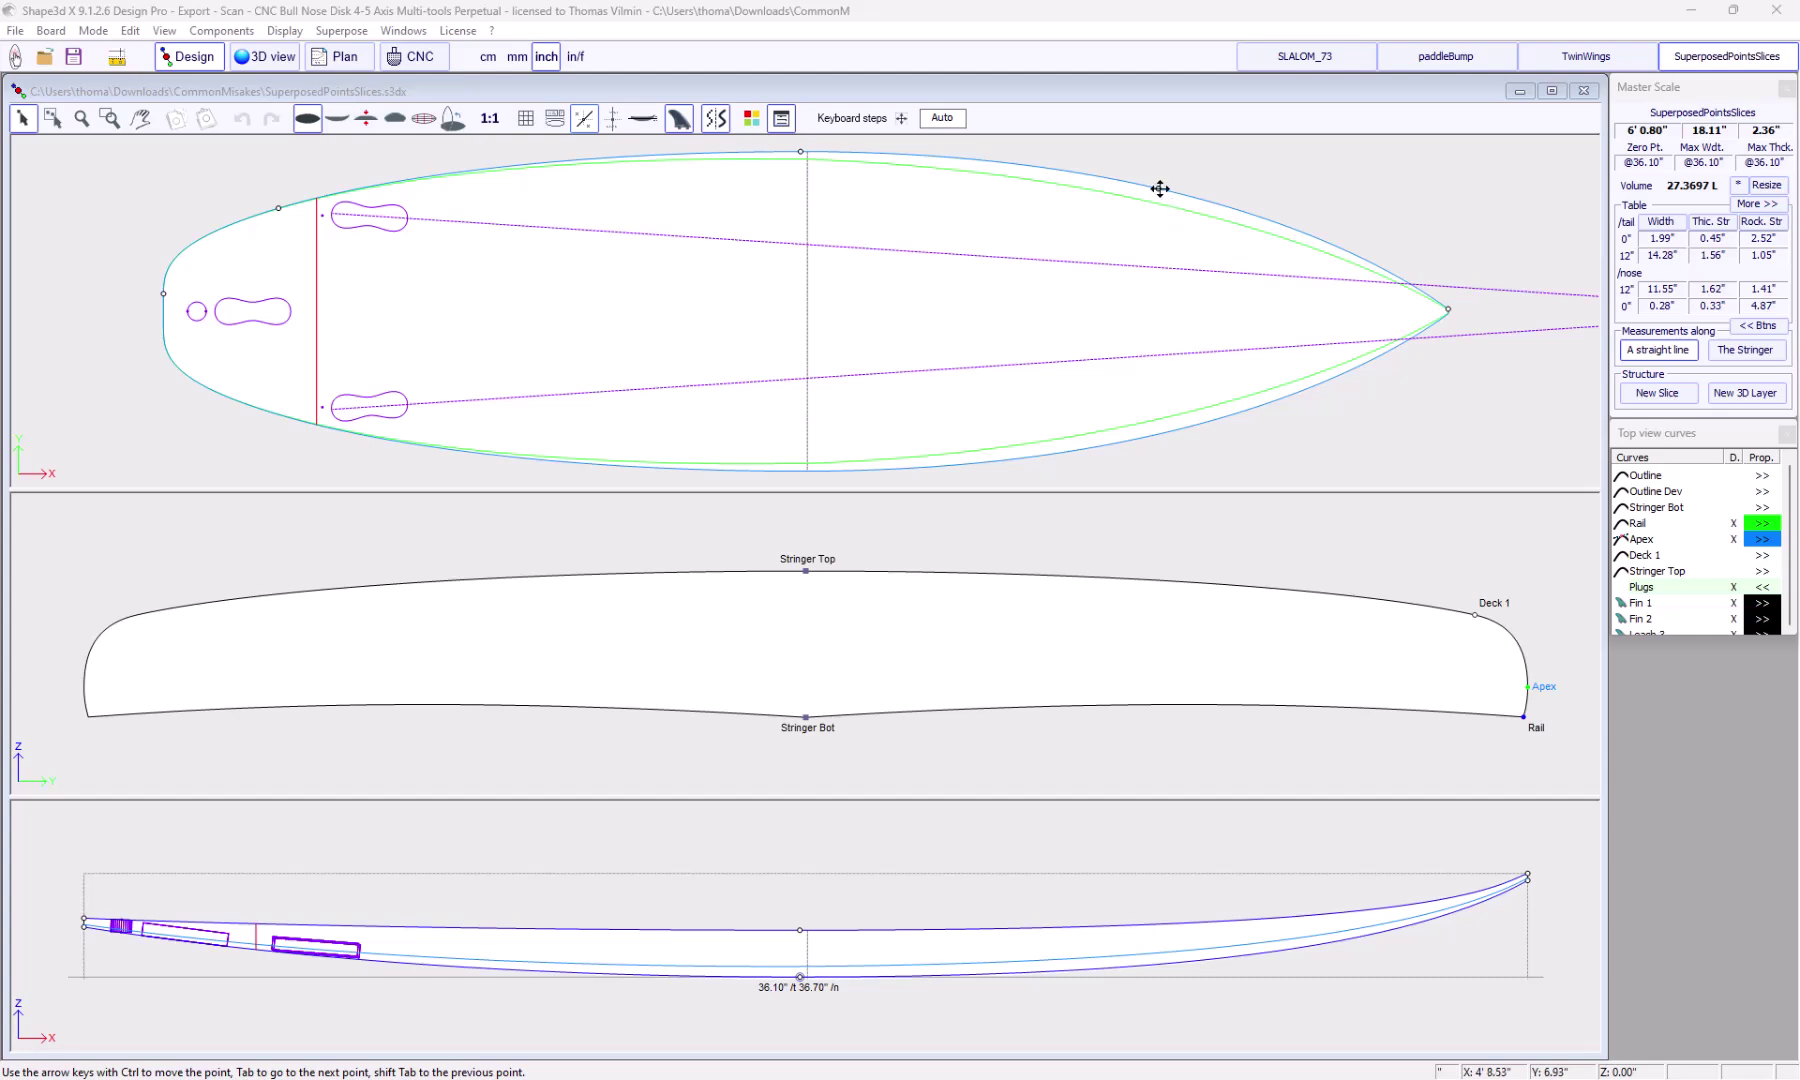
click(1159, 187)
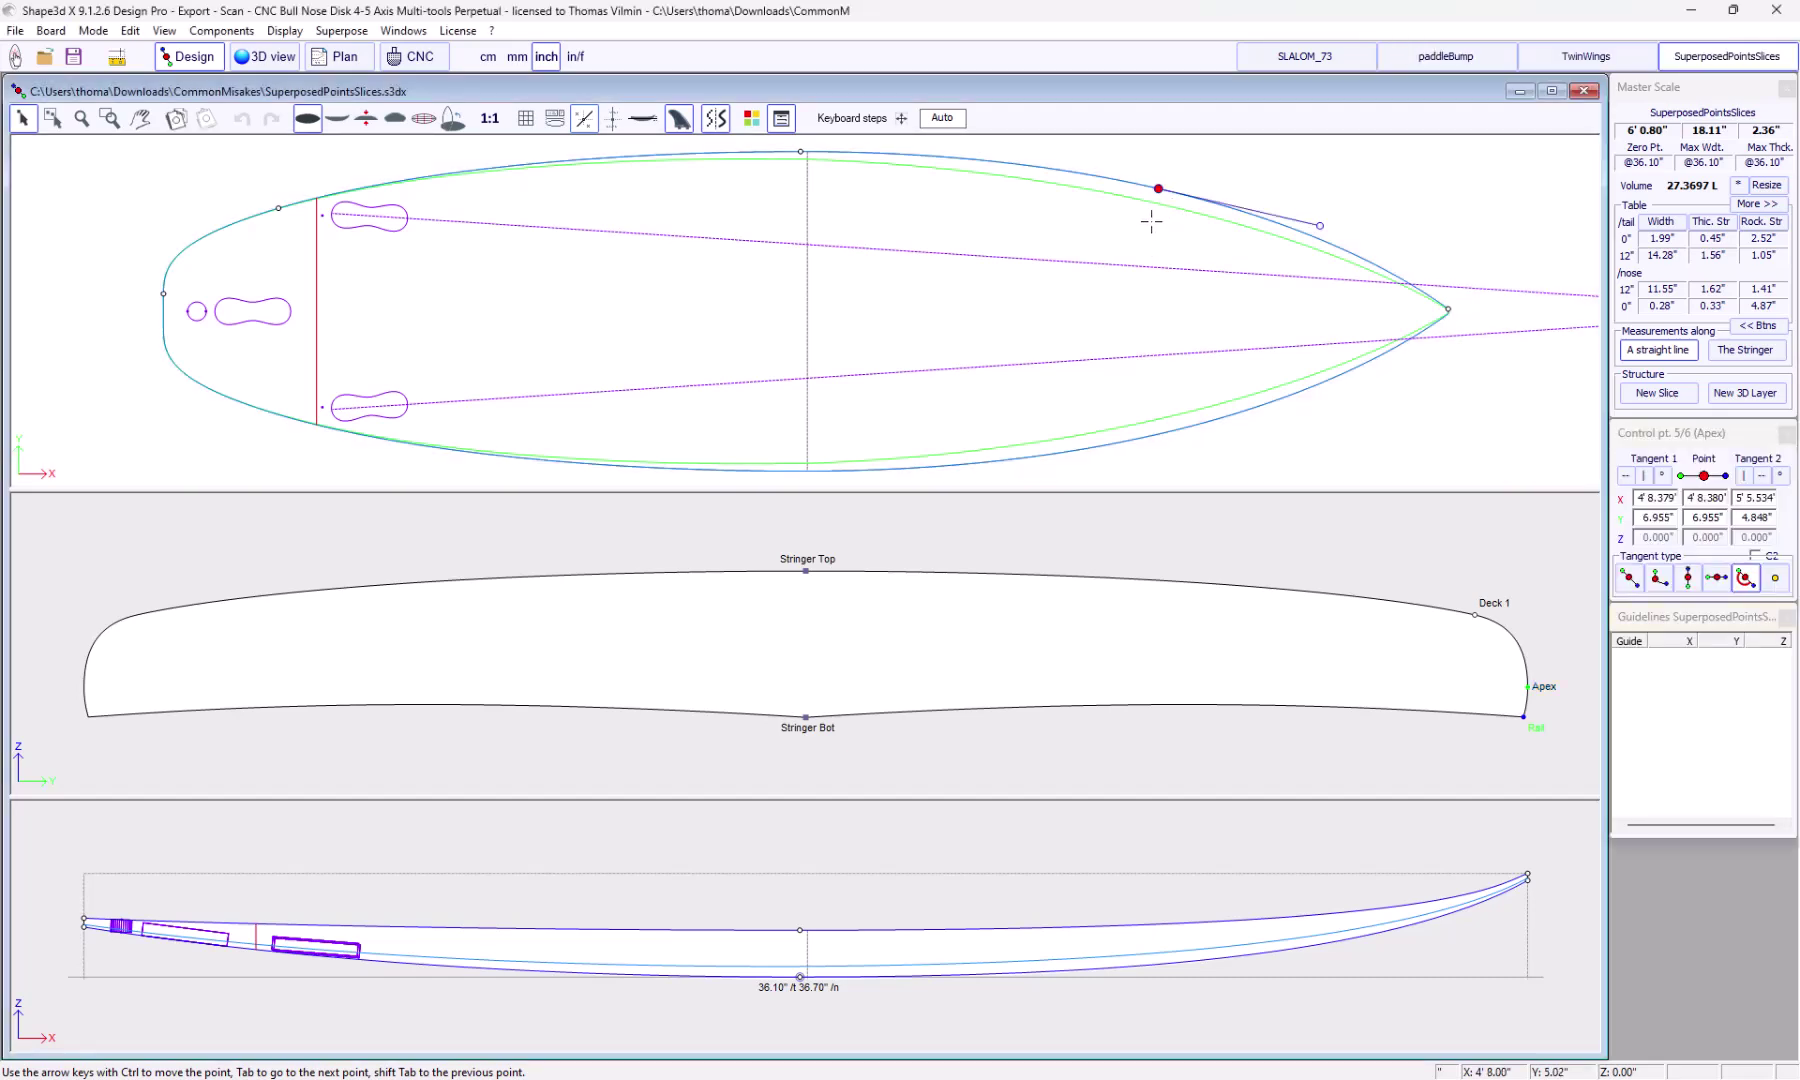
click(1158, 188)
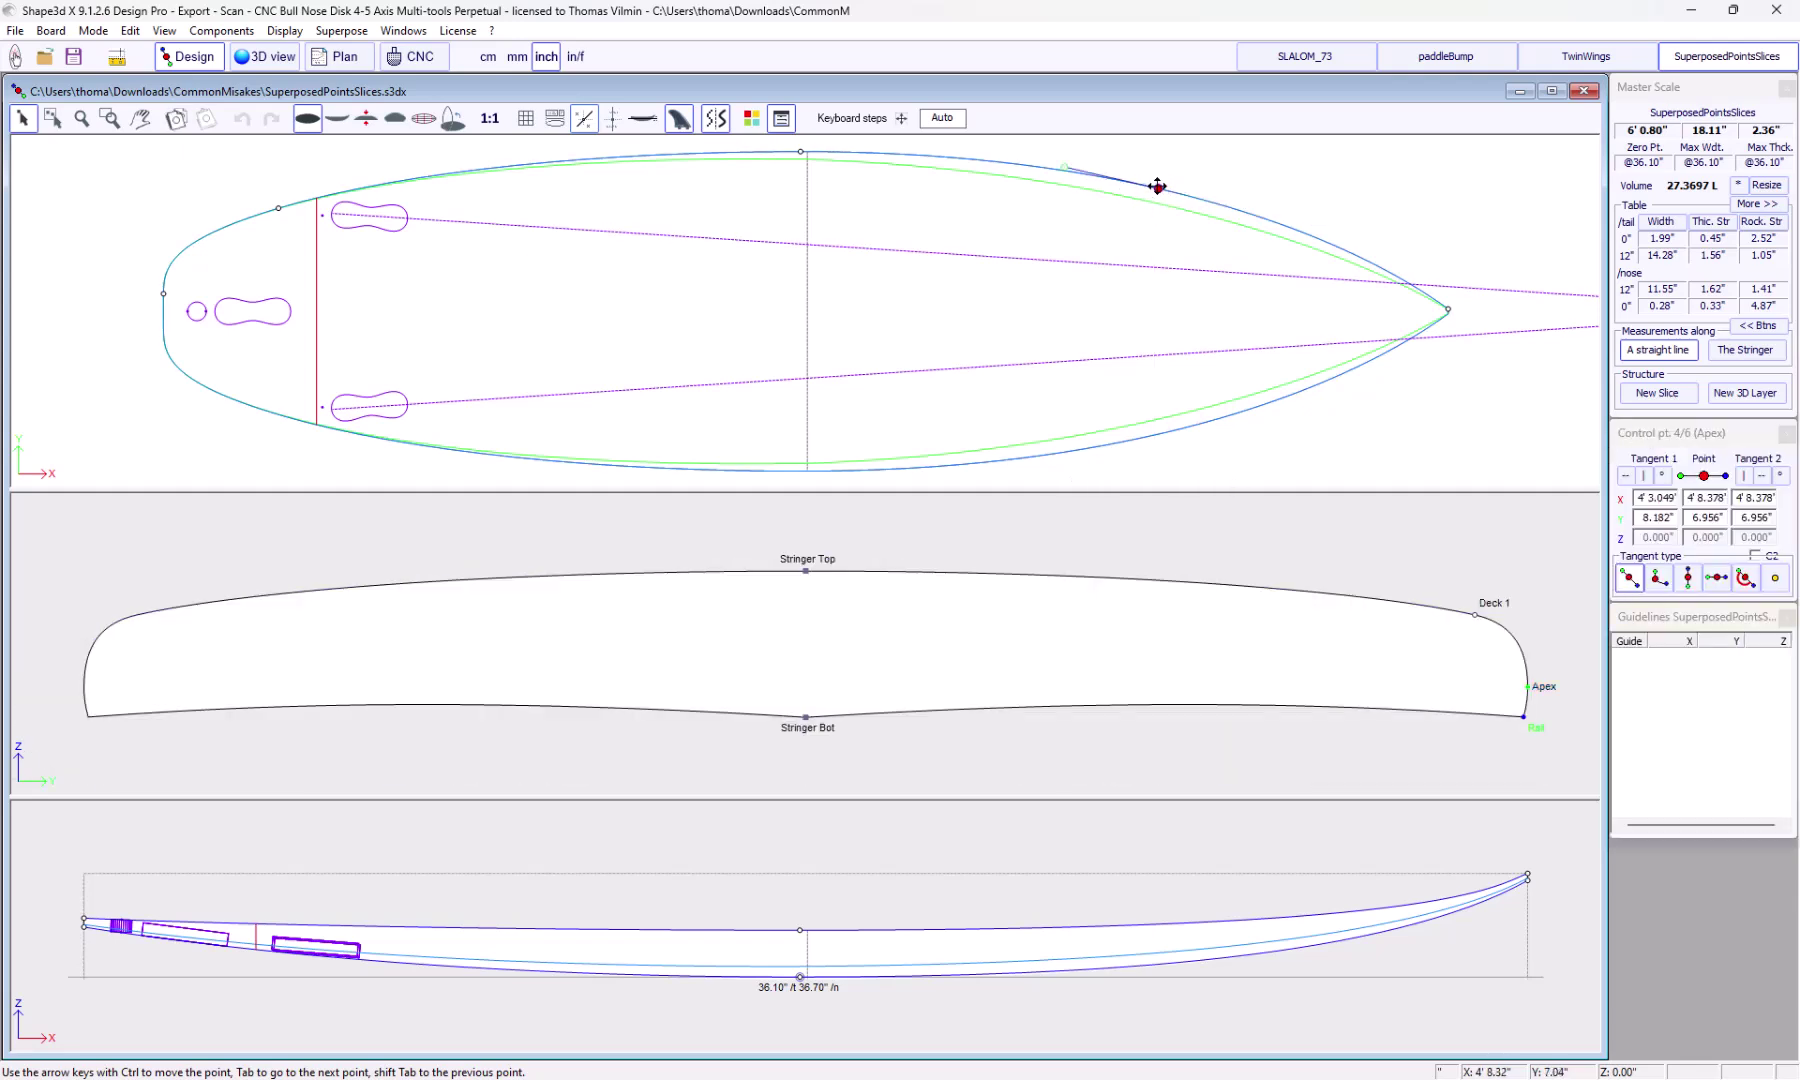
scroll(1162, 184, up, 2)
scroll(1126, 197, up, 2)
scroll(1074, 208, up, 2)
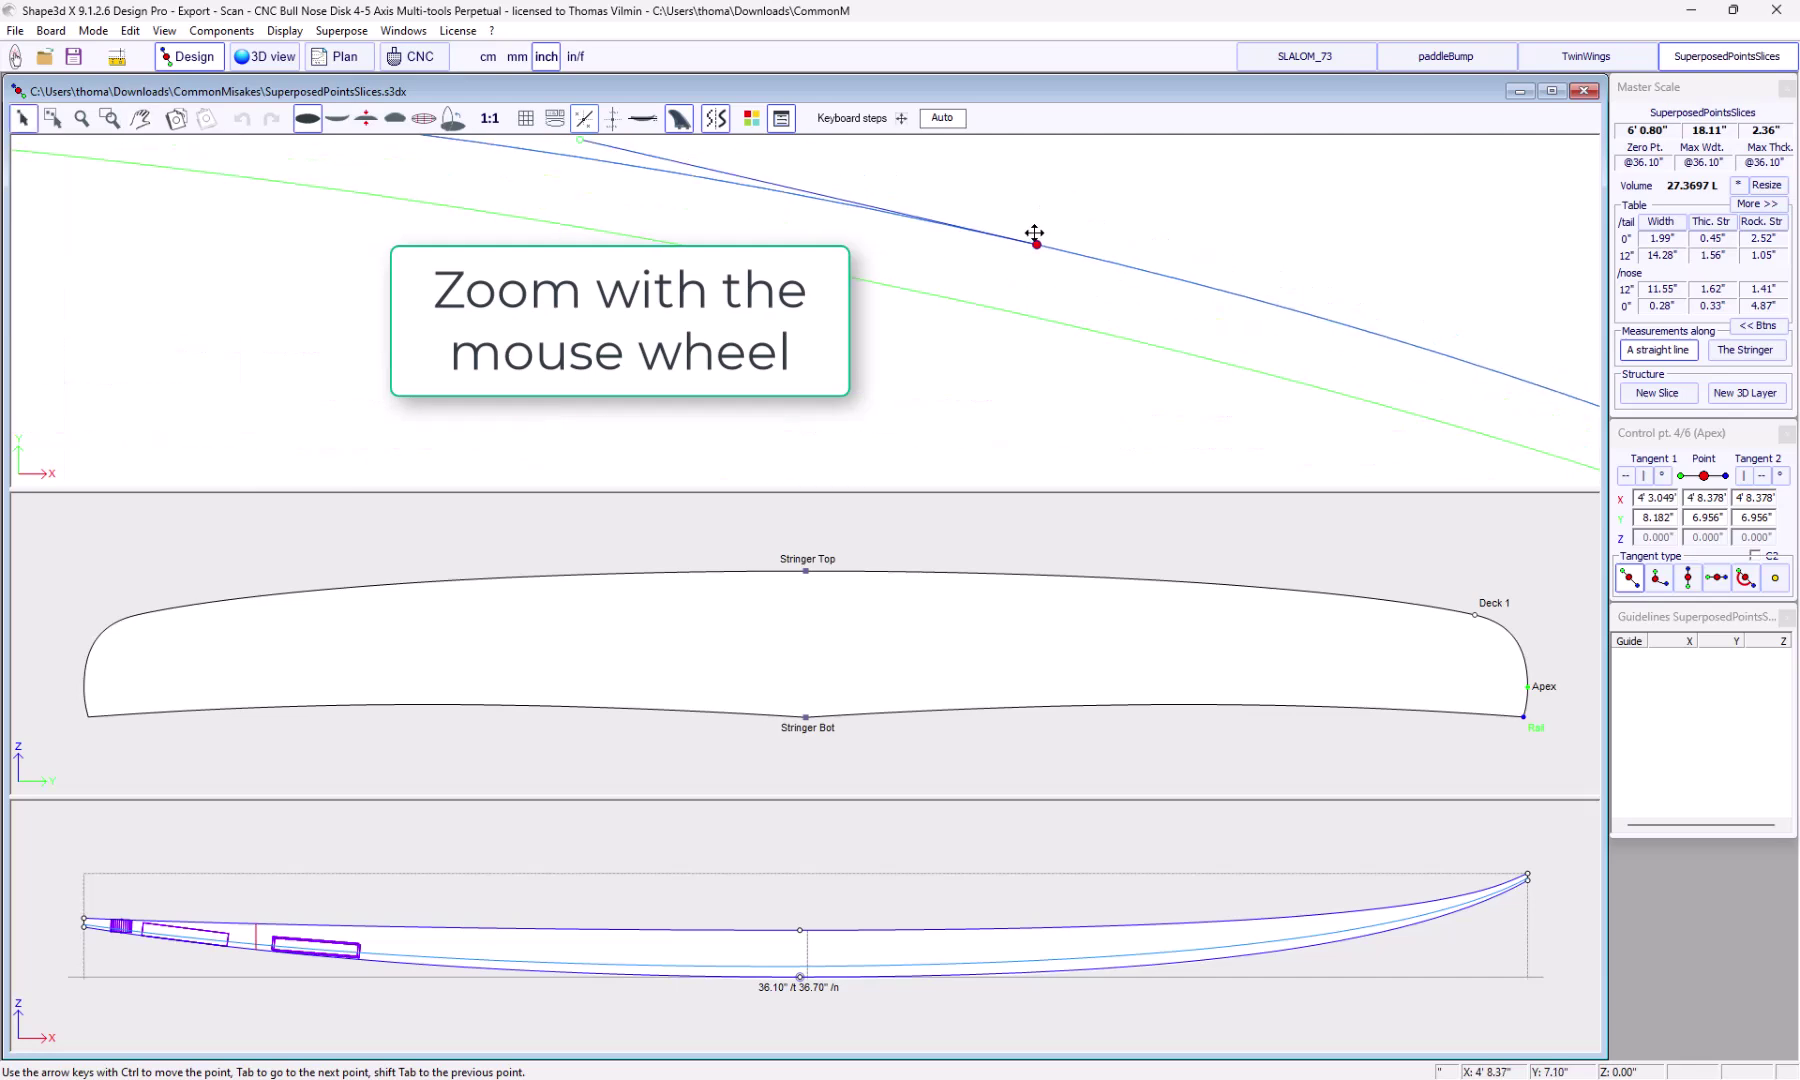
scroll(1032, 234, up, 2)
scroll(975, 289, up, 2)
scroll(974, 298, up, 2)
scroll(932, 277, up, 2)
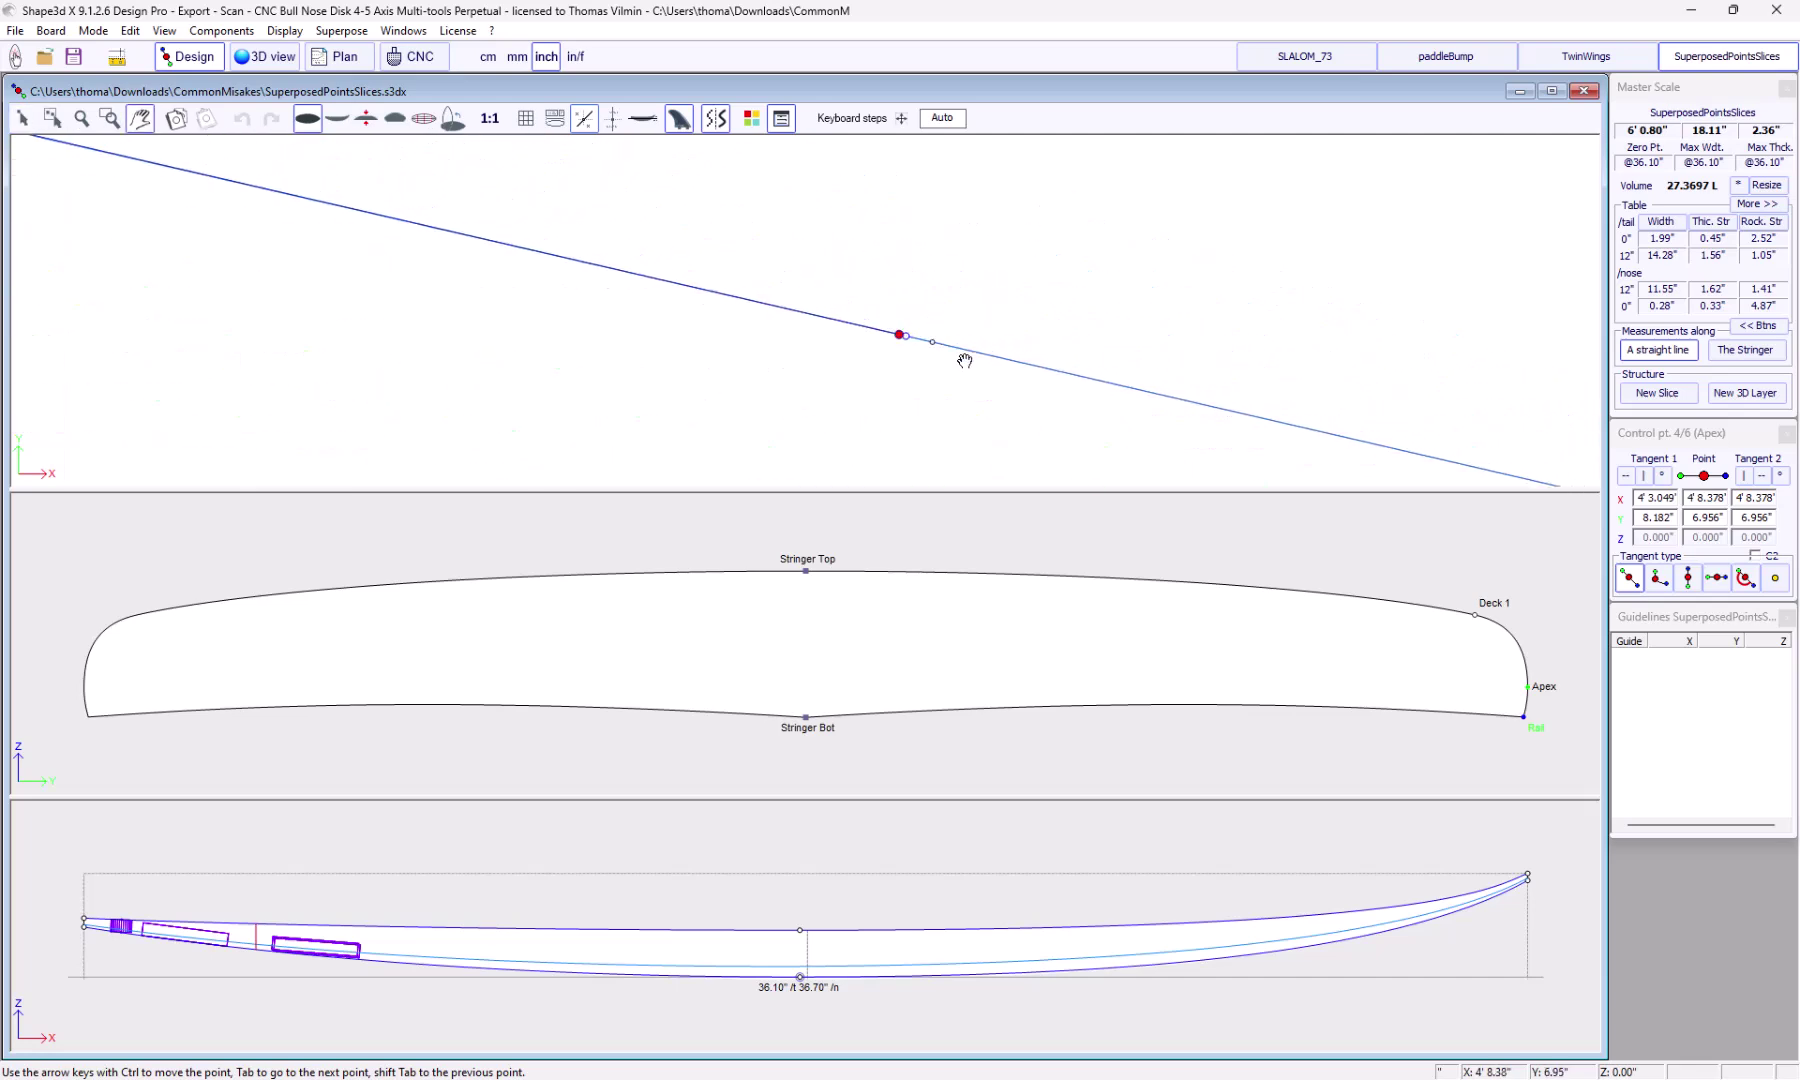
key(Escape)
key(Tab)
drag(943, 309, 952, 300)
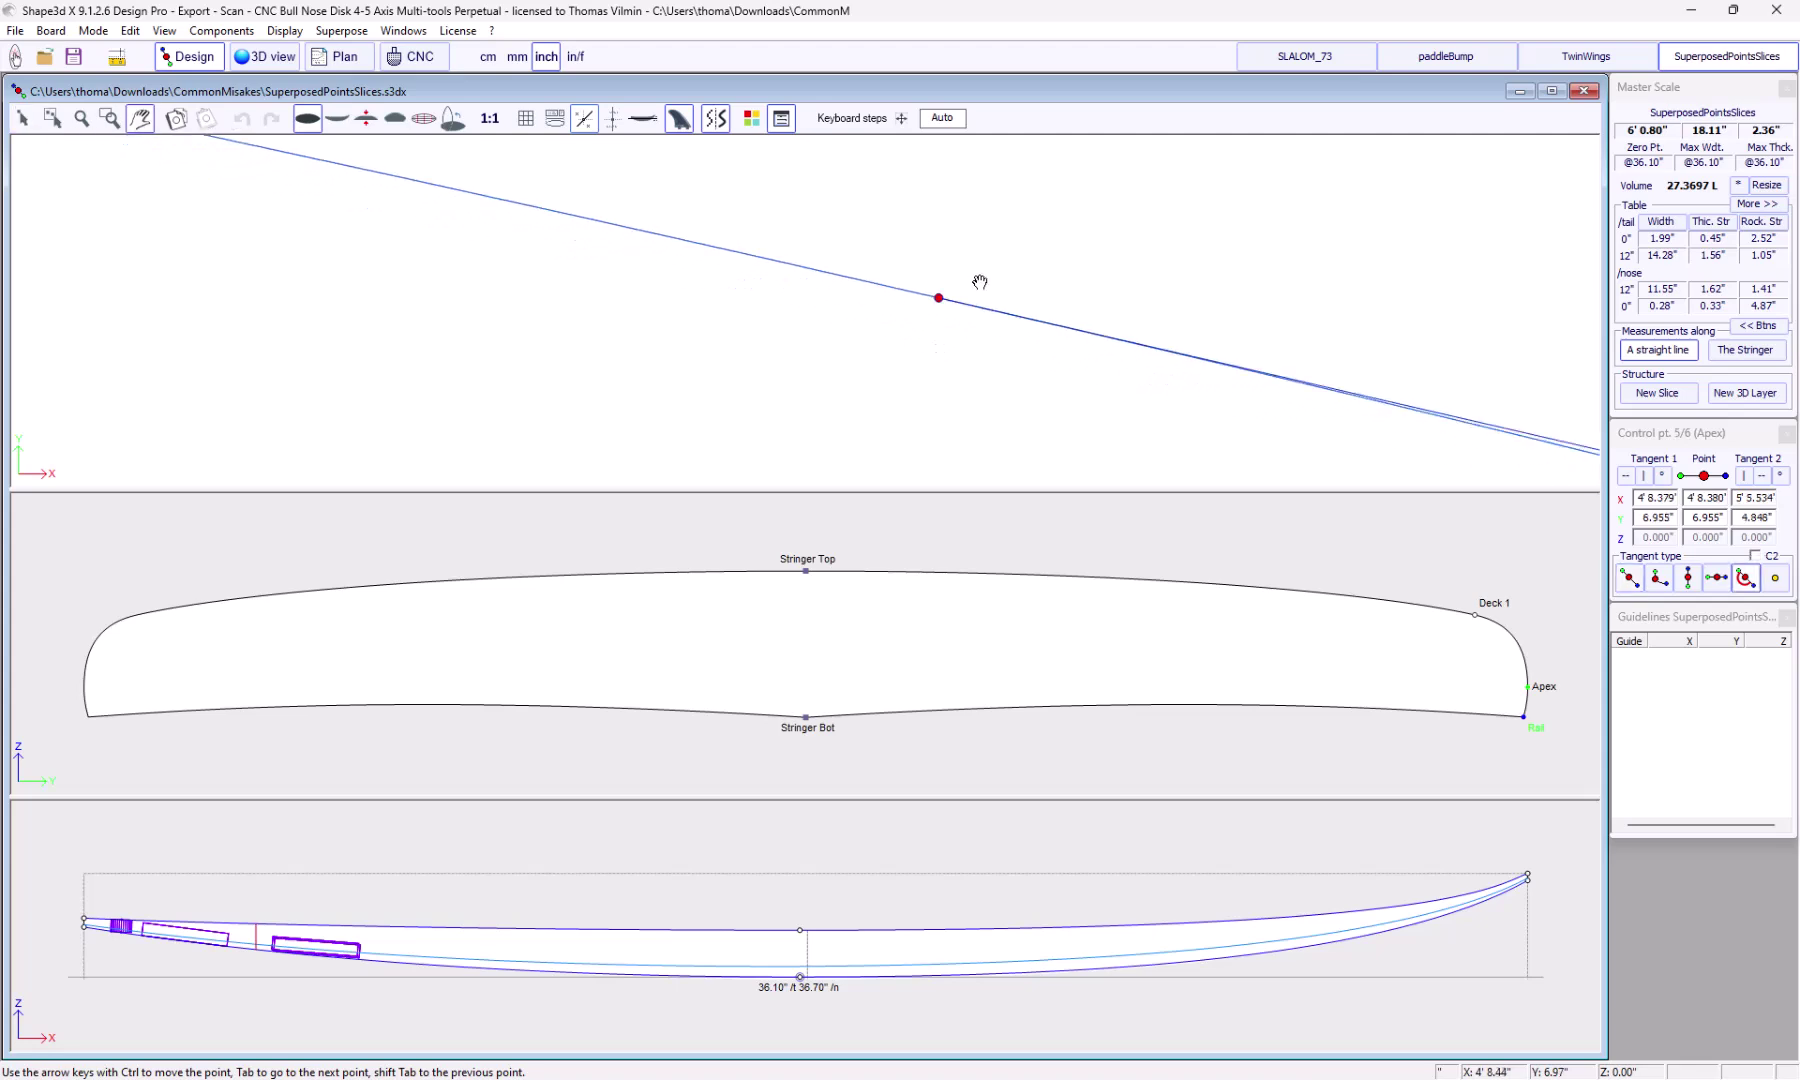
scroll(969, 277, down, 2)
scroll(984, 271, down, 2)
key(Delete)
key(Return)
click(965, 273)
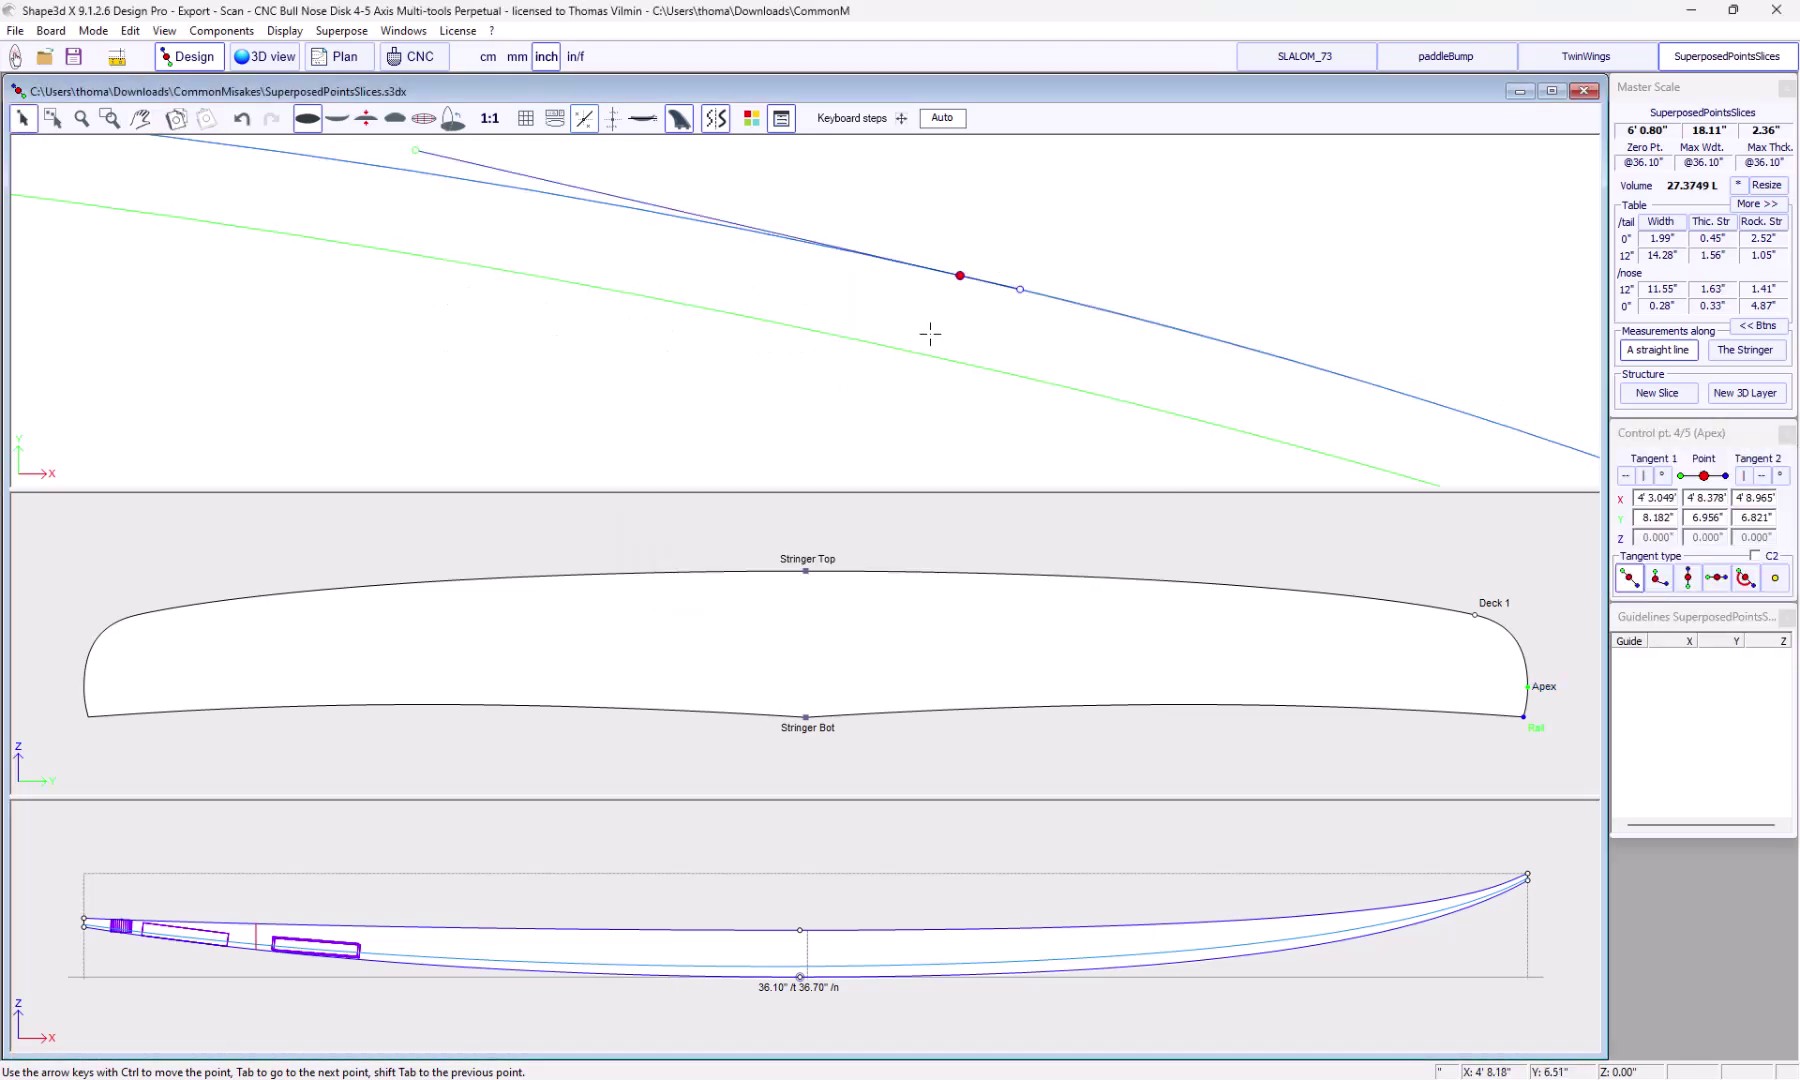
scroll(953, 301, down, 2)
scroll(942, 301, down, 2)
scroll(1007, 209, down, 2)
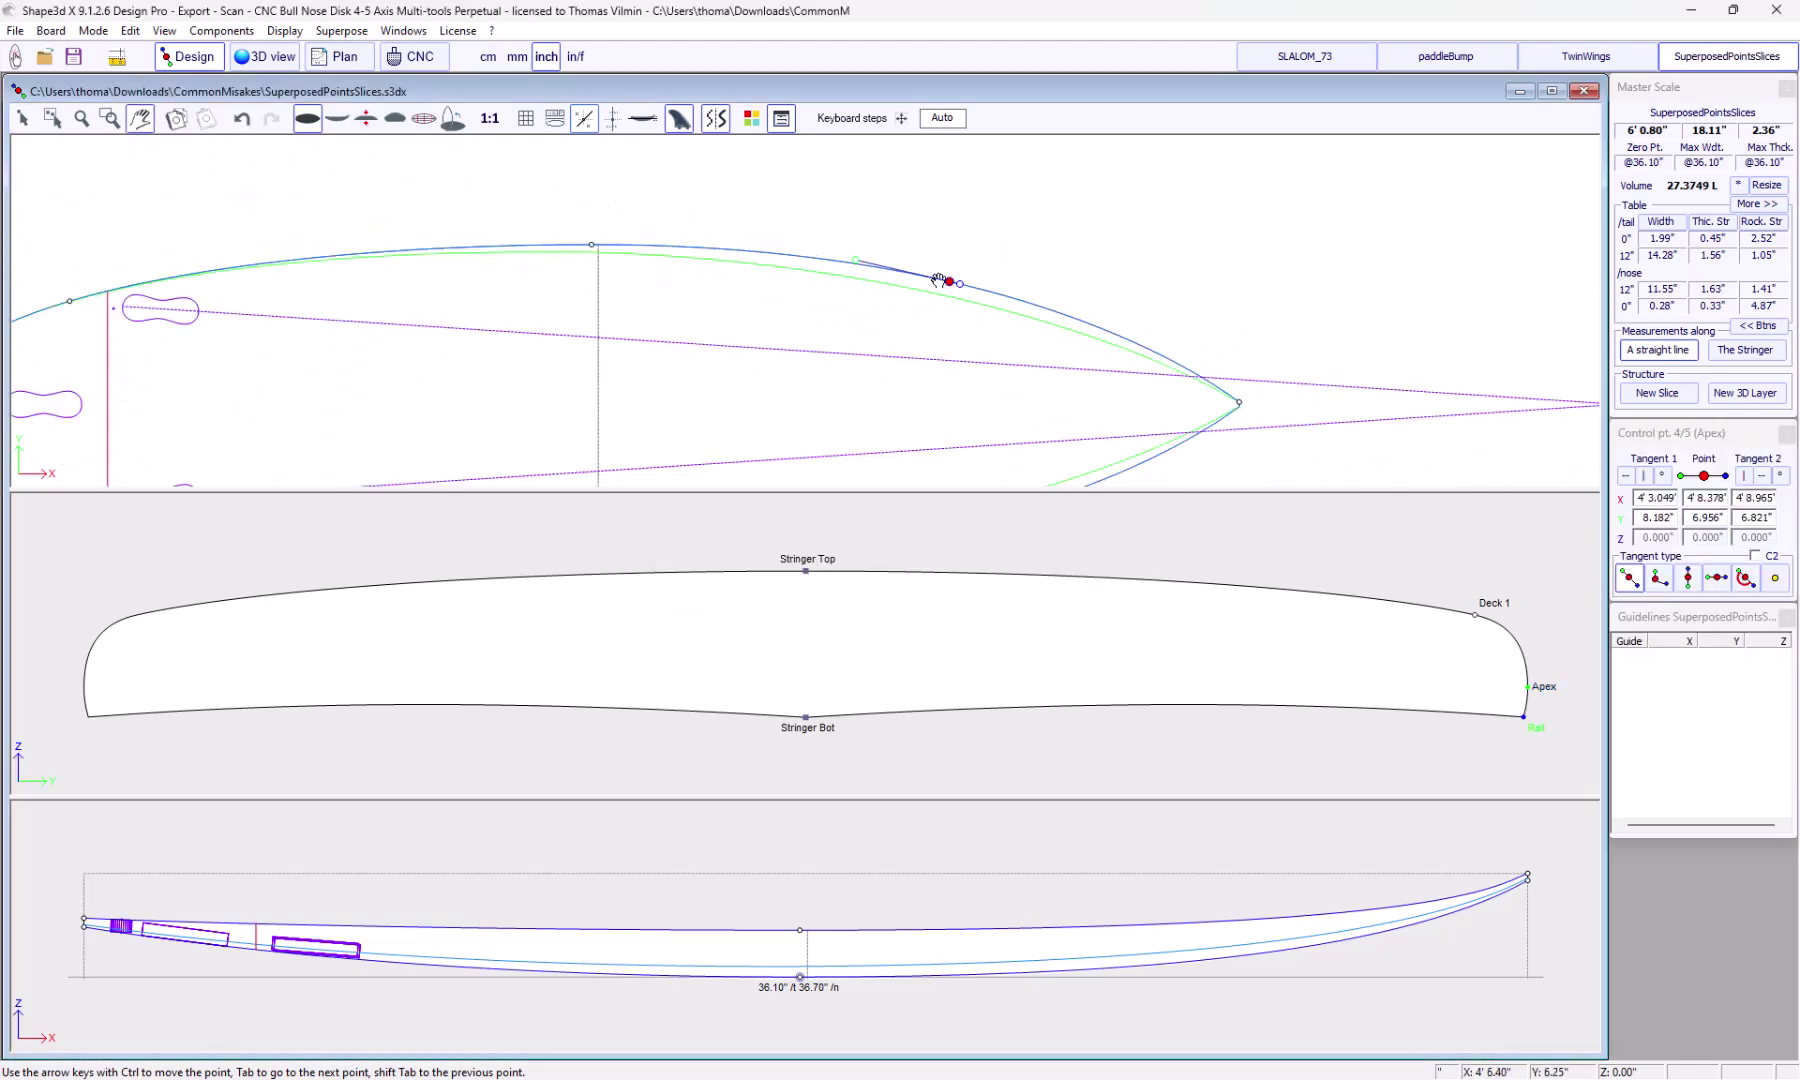
scroll(1016, 249, down, 2)
scroll(1195, 169, down, 1)
scroll(966, 257, up, 2)
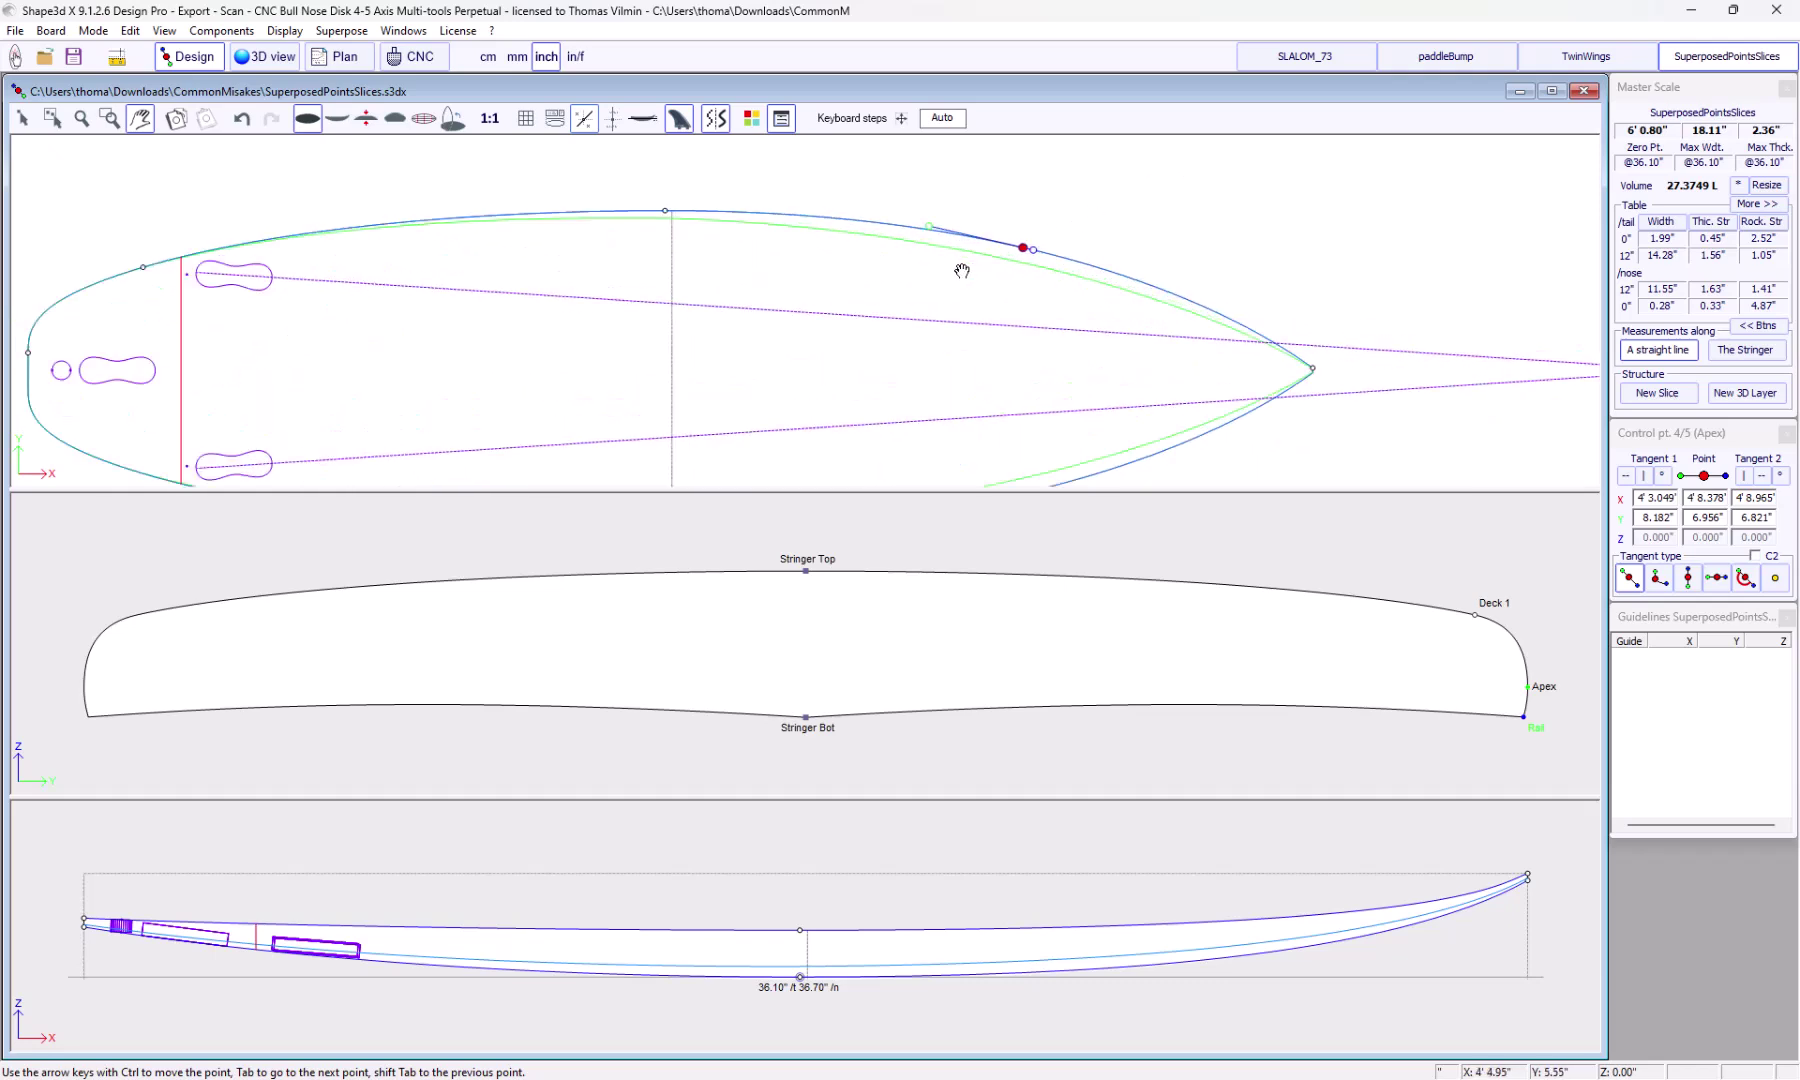
drag(963, 270, 1041, 219)
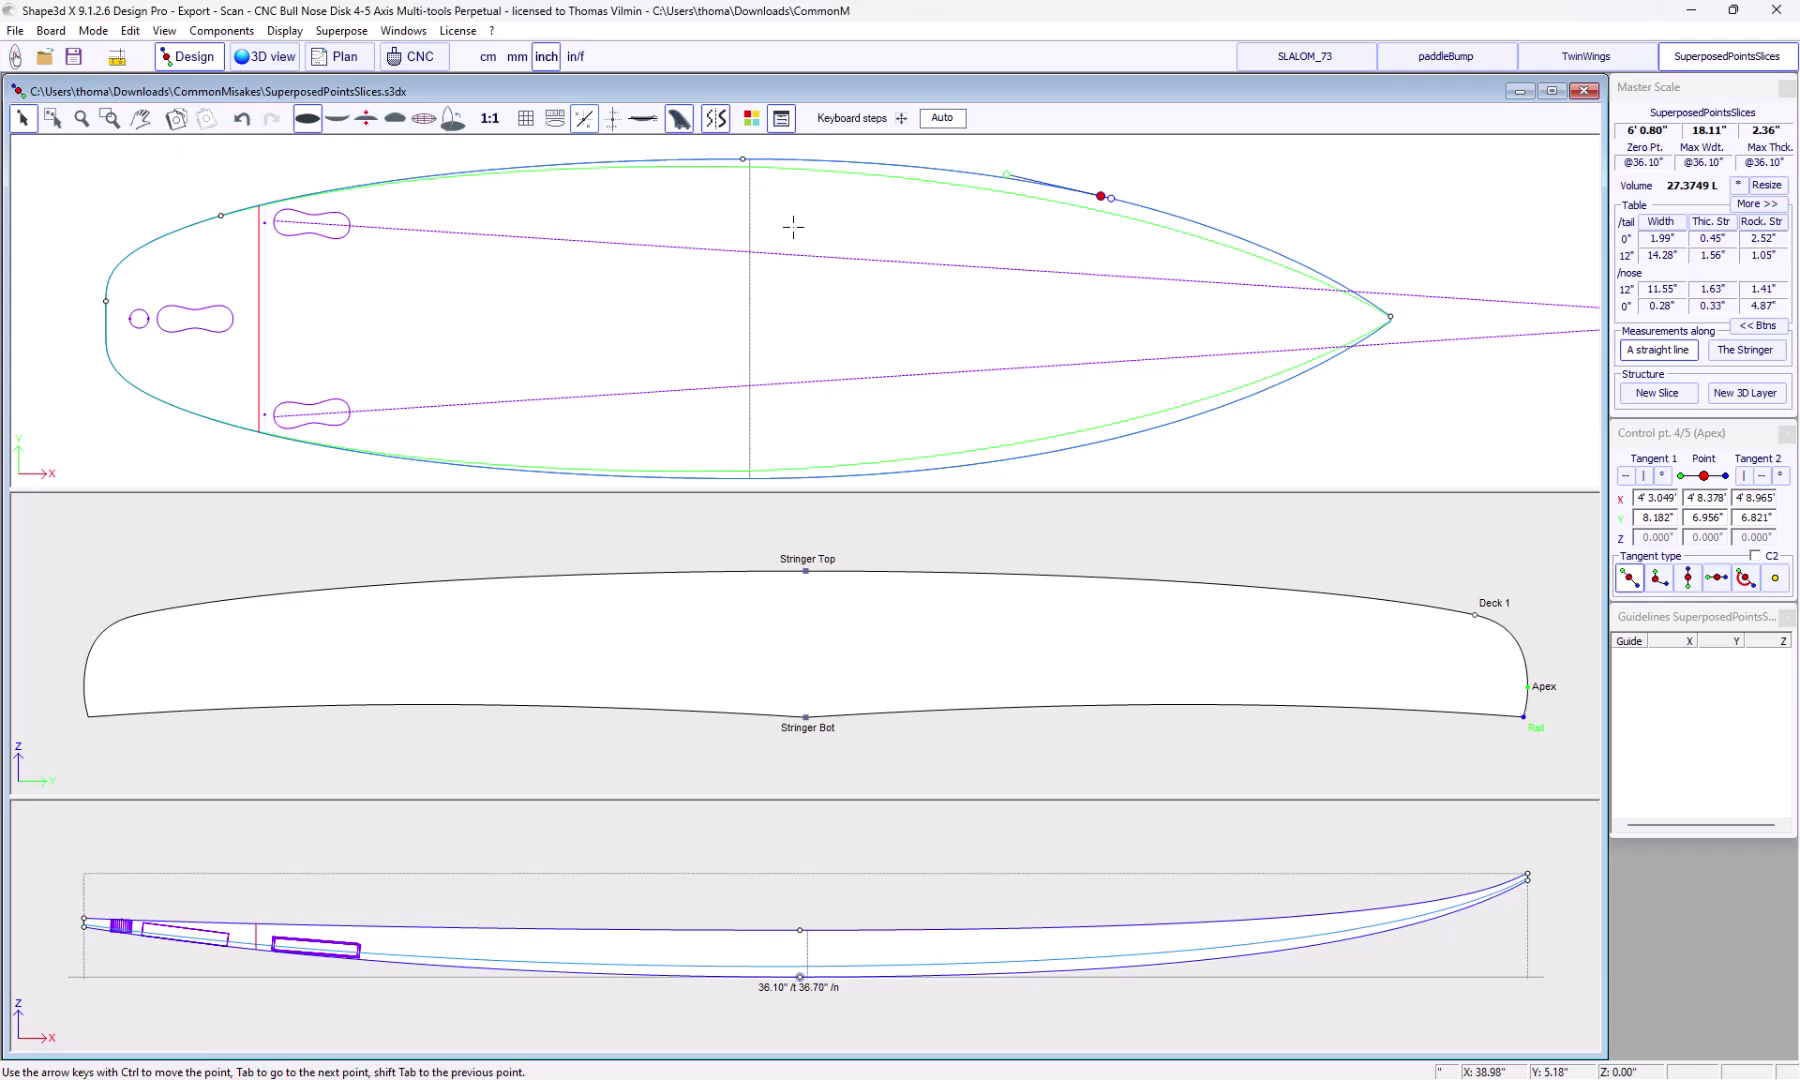
Delete Slice 4, the near-duplicate of Slice 3, leaving the volume at 27.3697 L
click(793, 226)
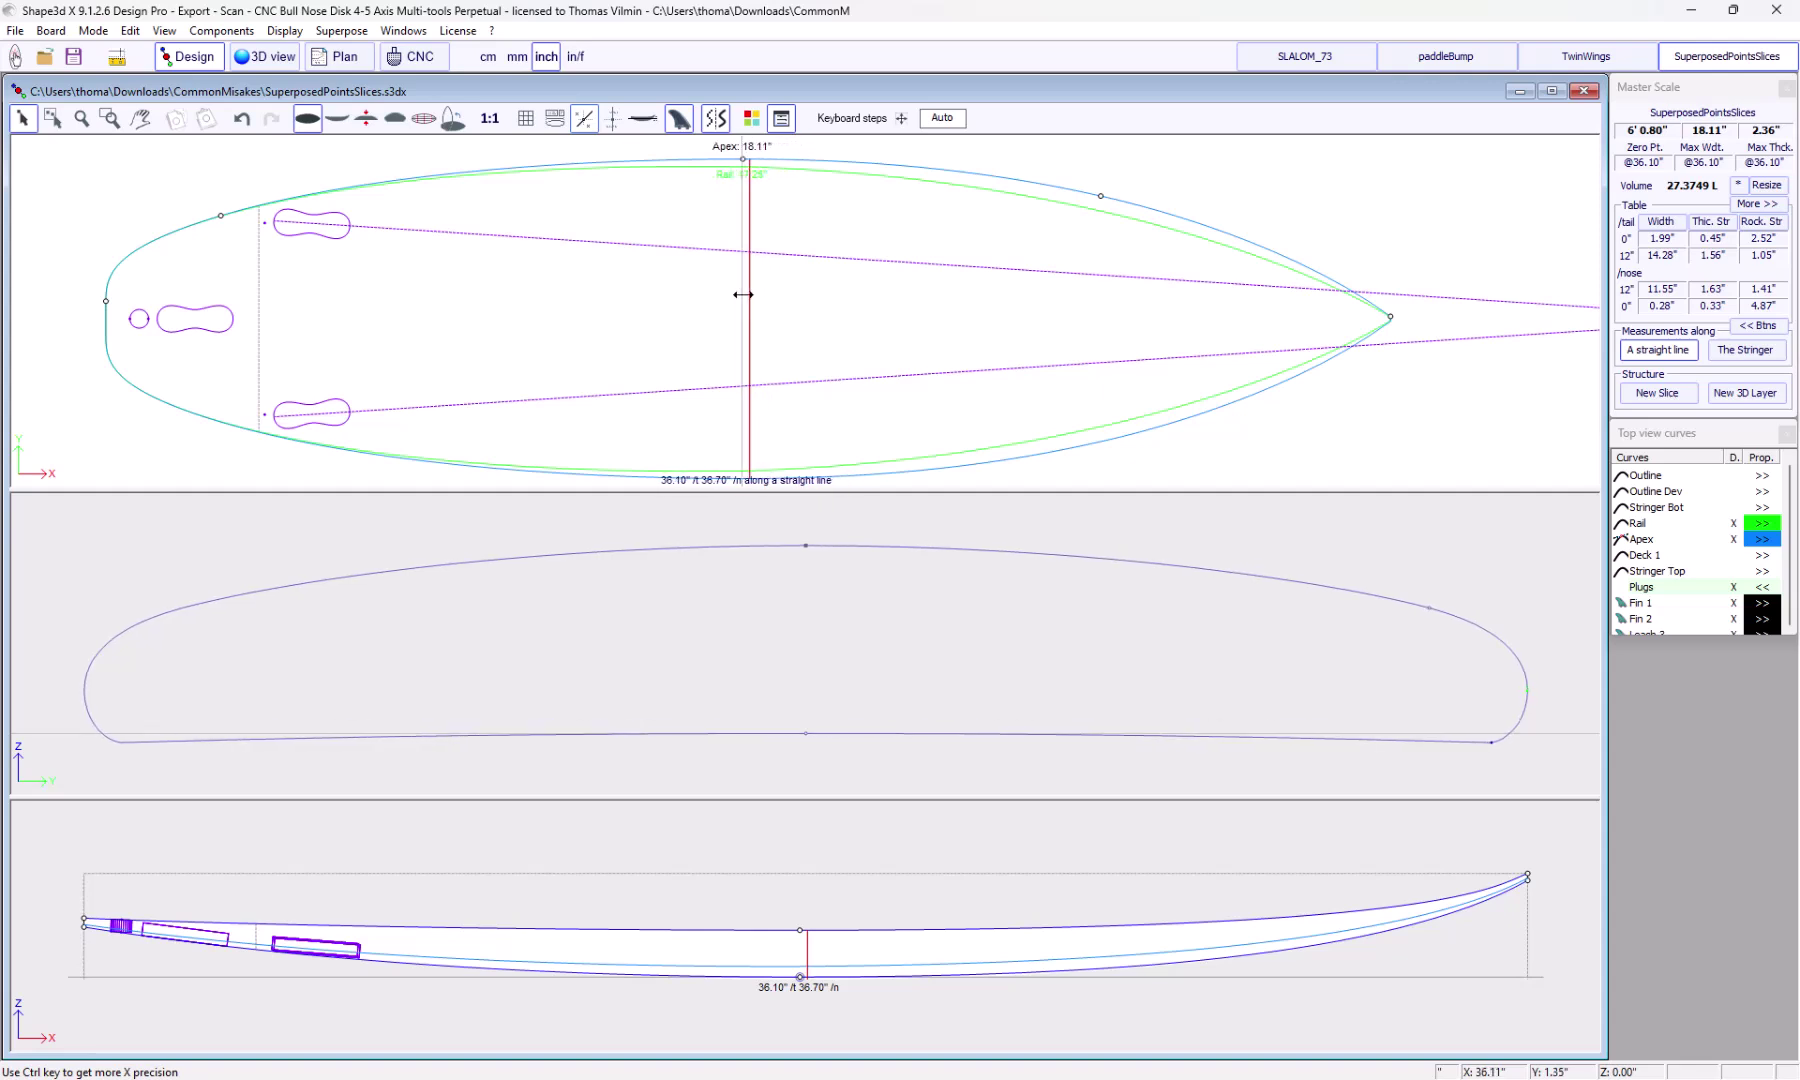
click(750, 352)
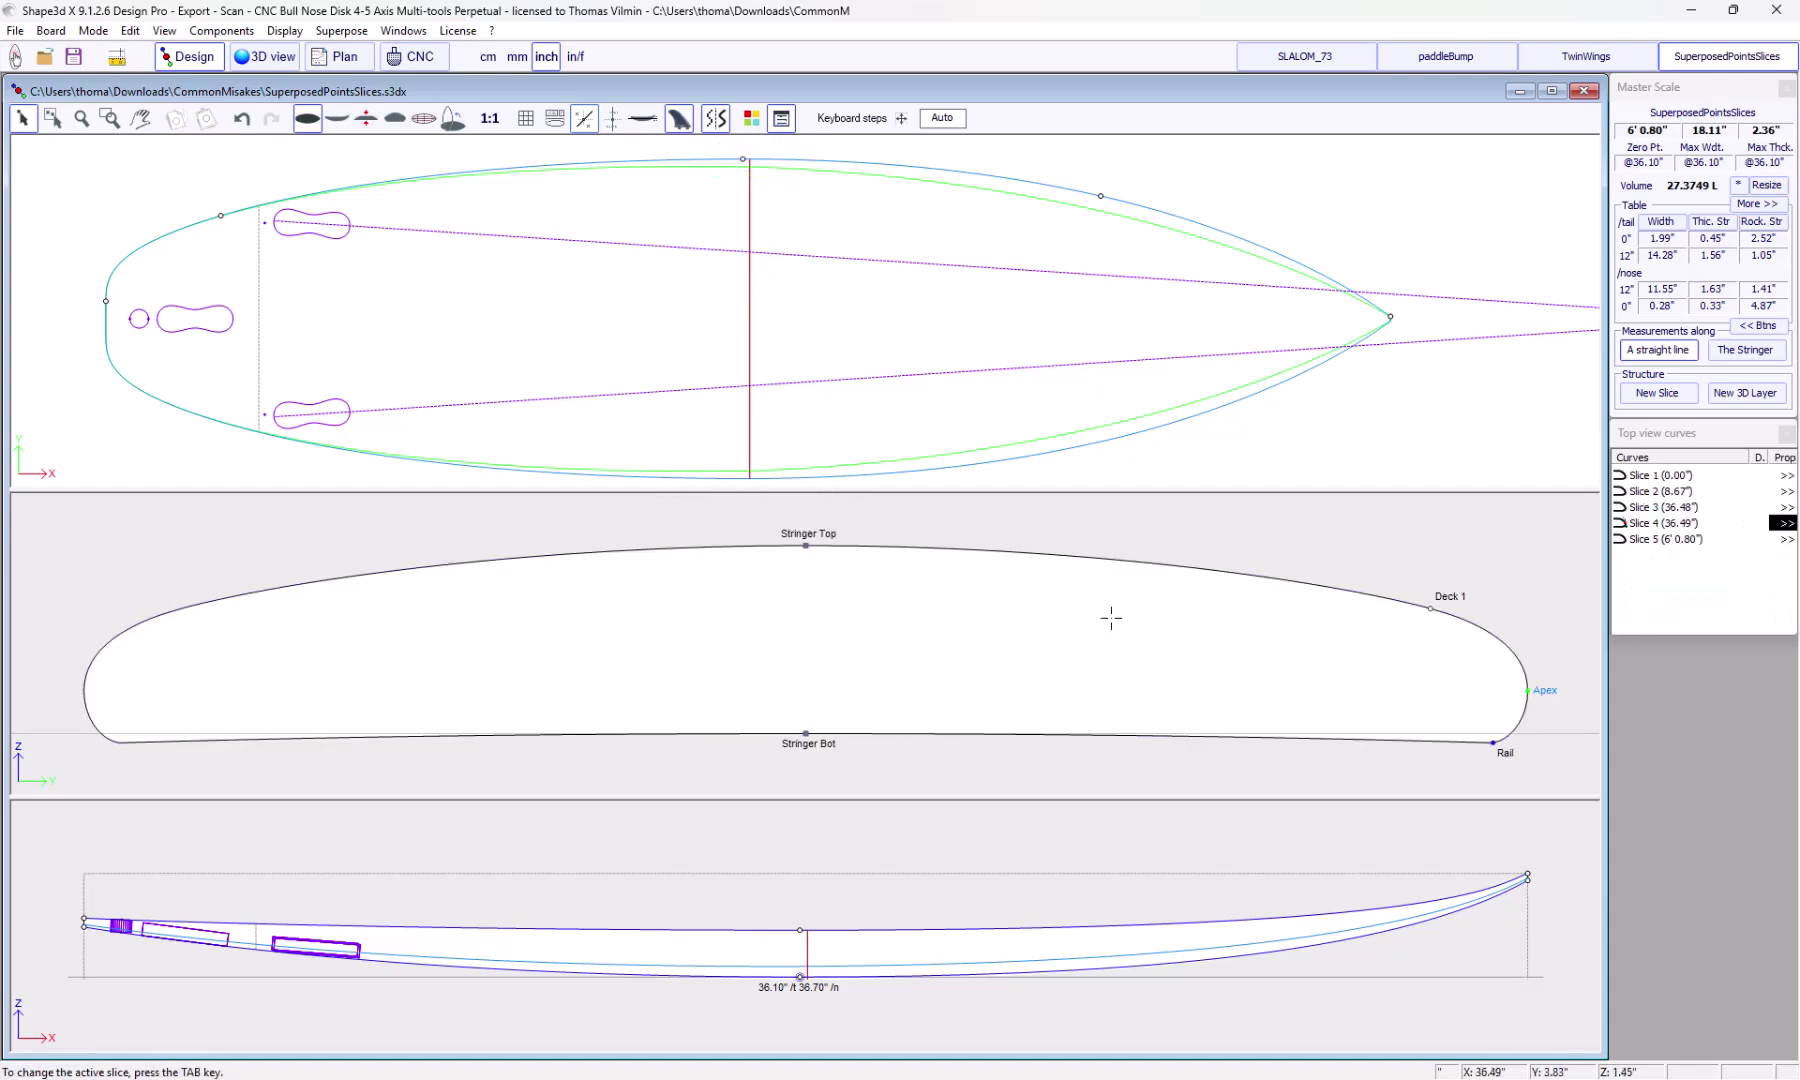
click(985, 616)
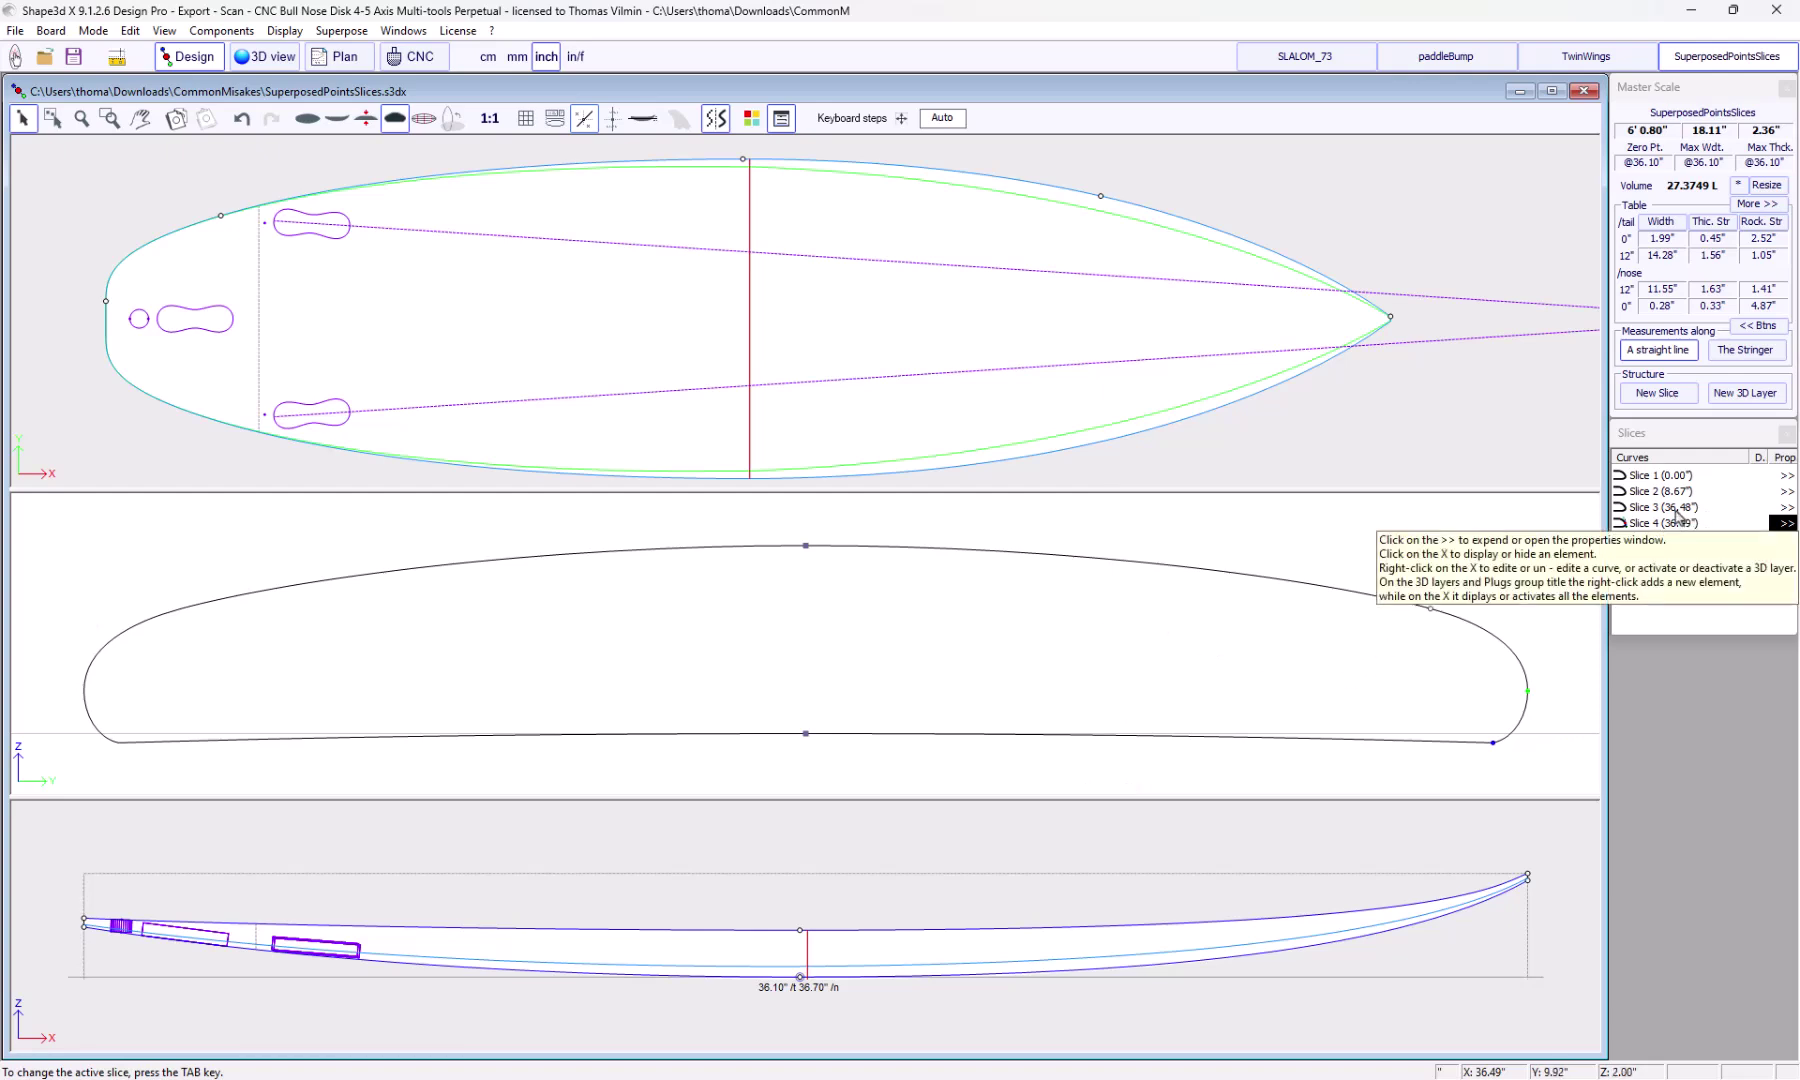
click(1638, 509)
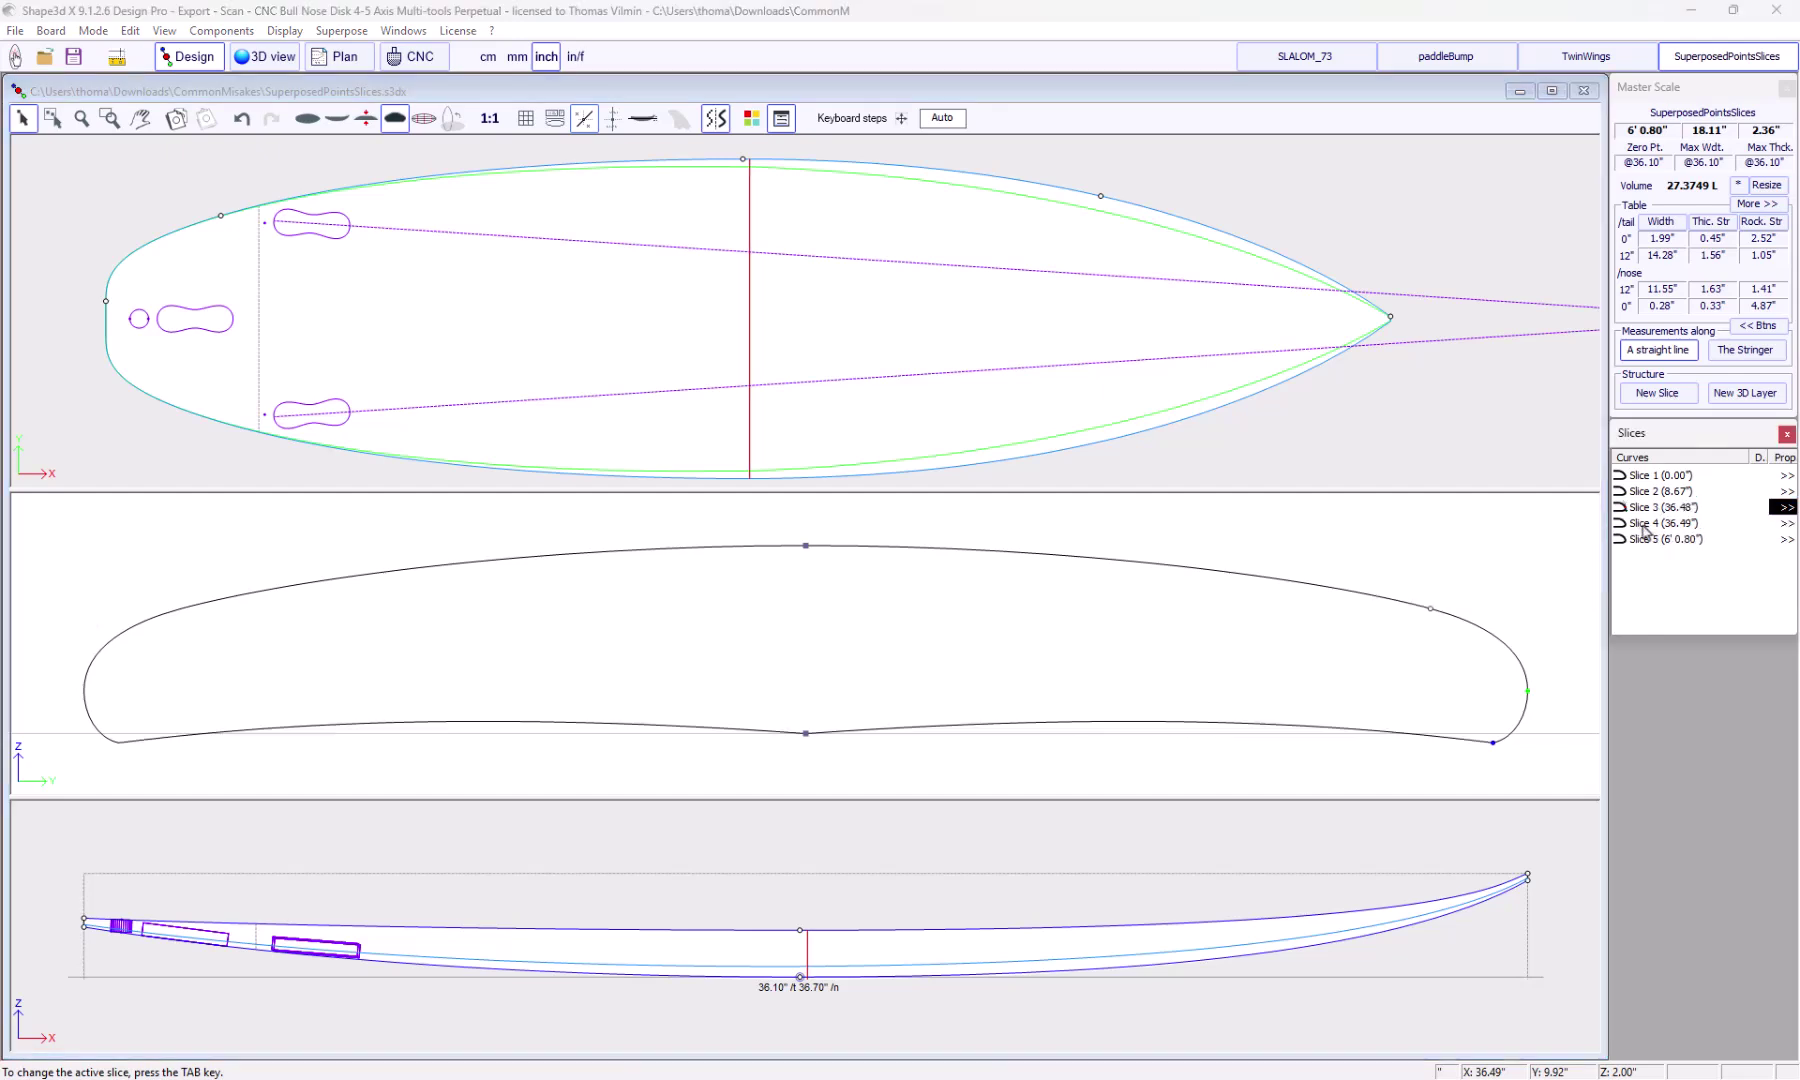
click(1645, 511)
click(1644, 521)
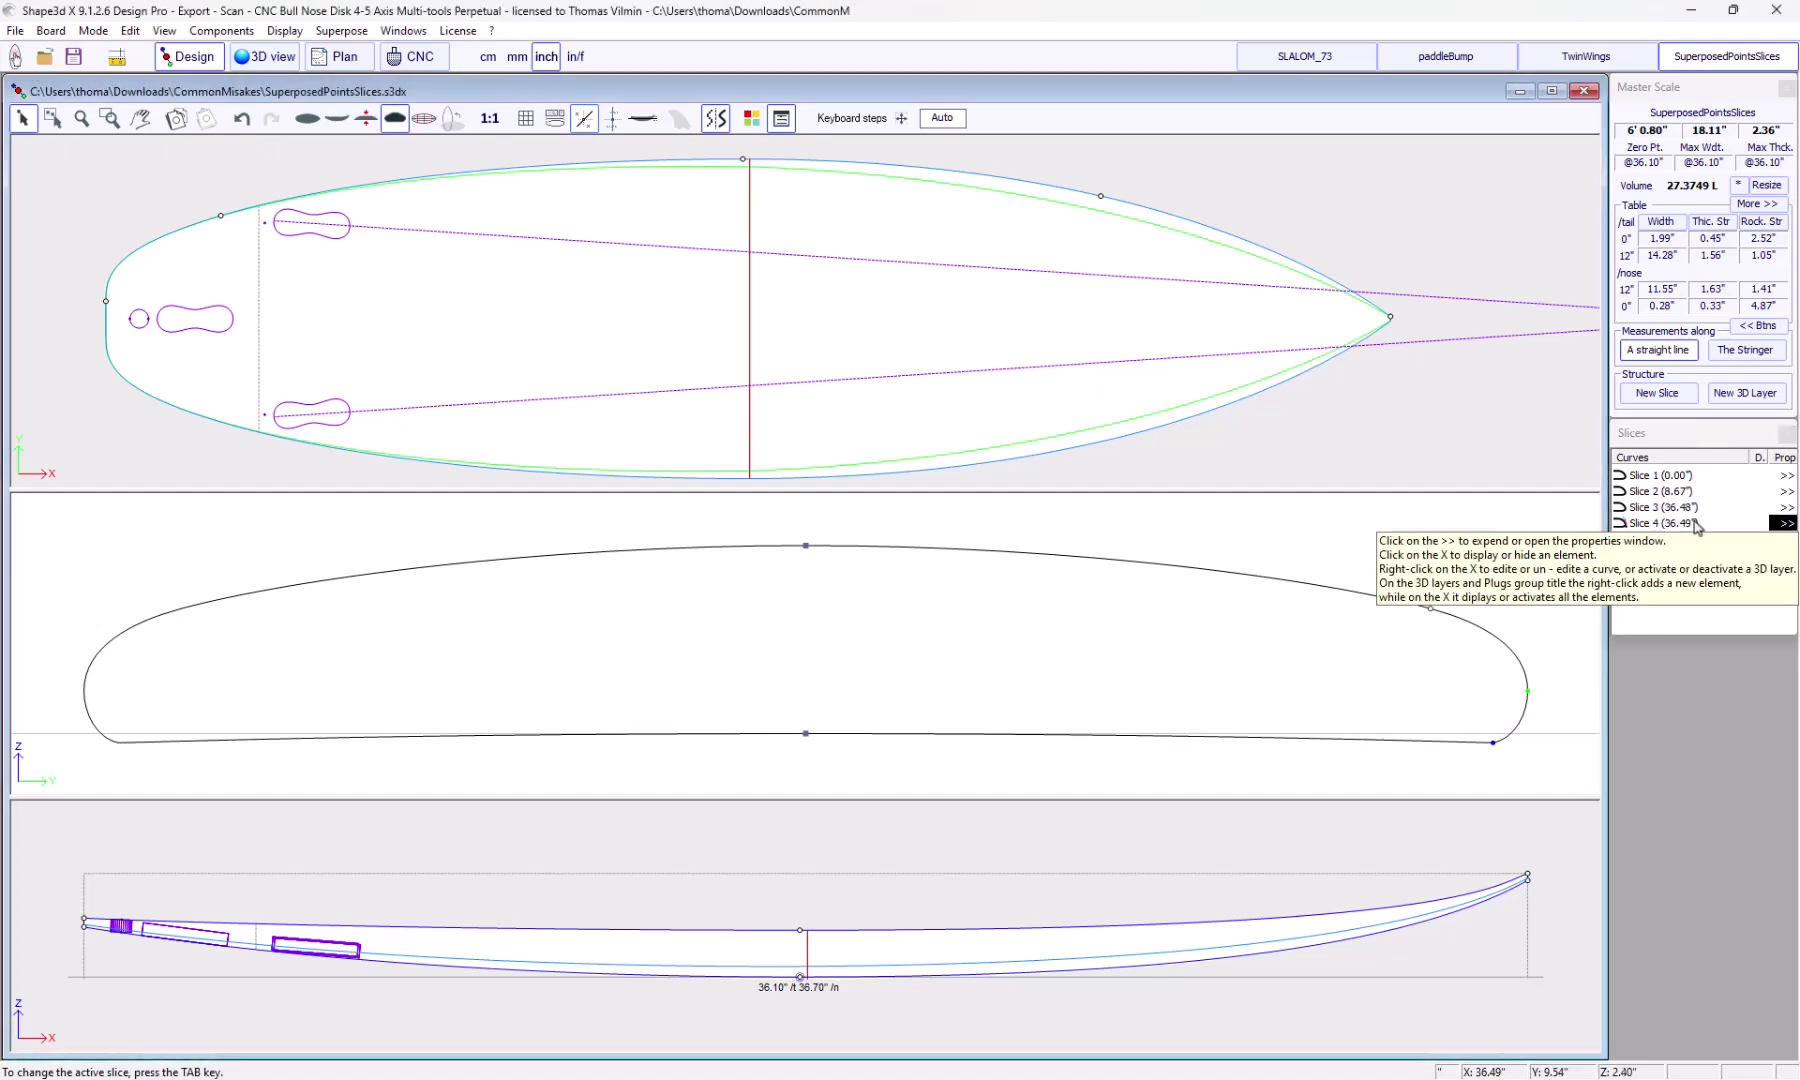
click(1783, 523)
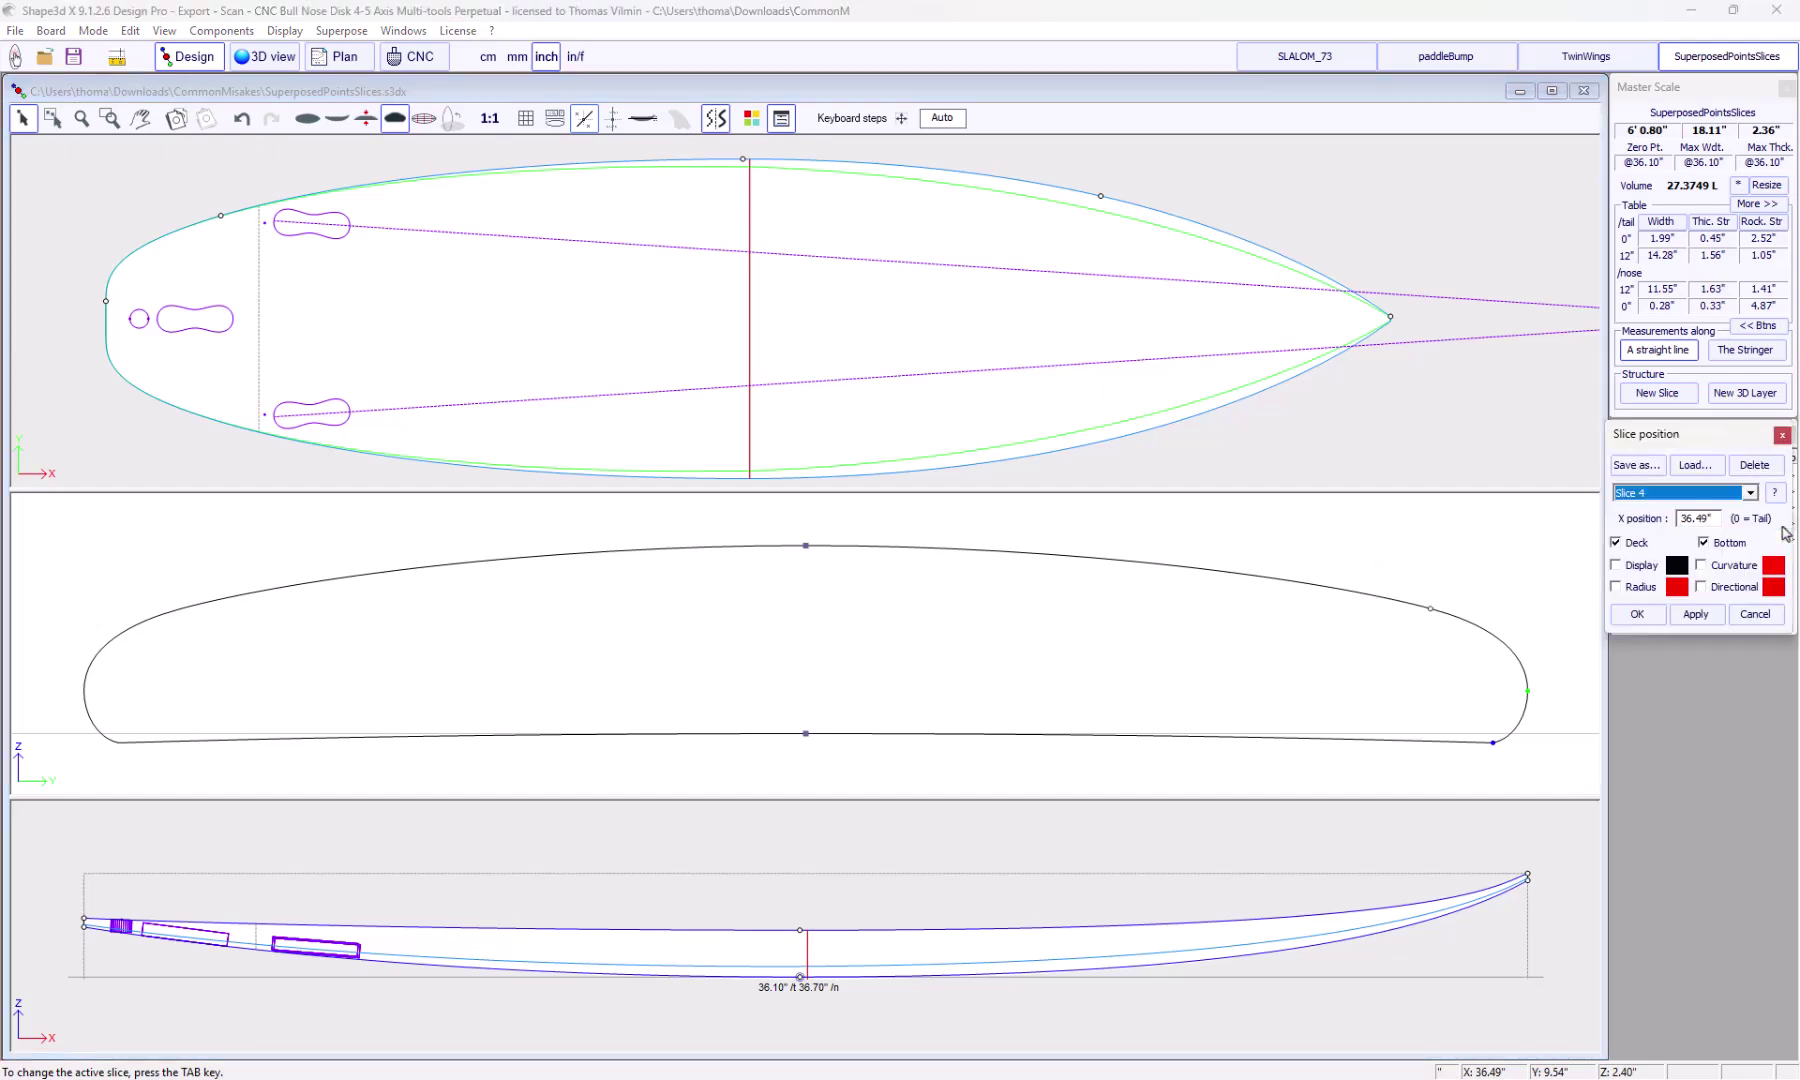
click(1761, 474)
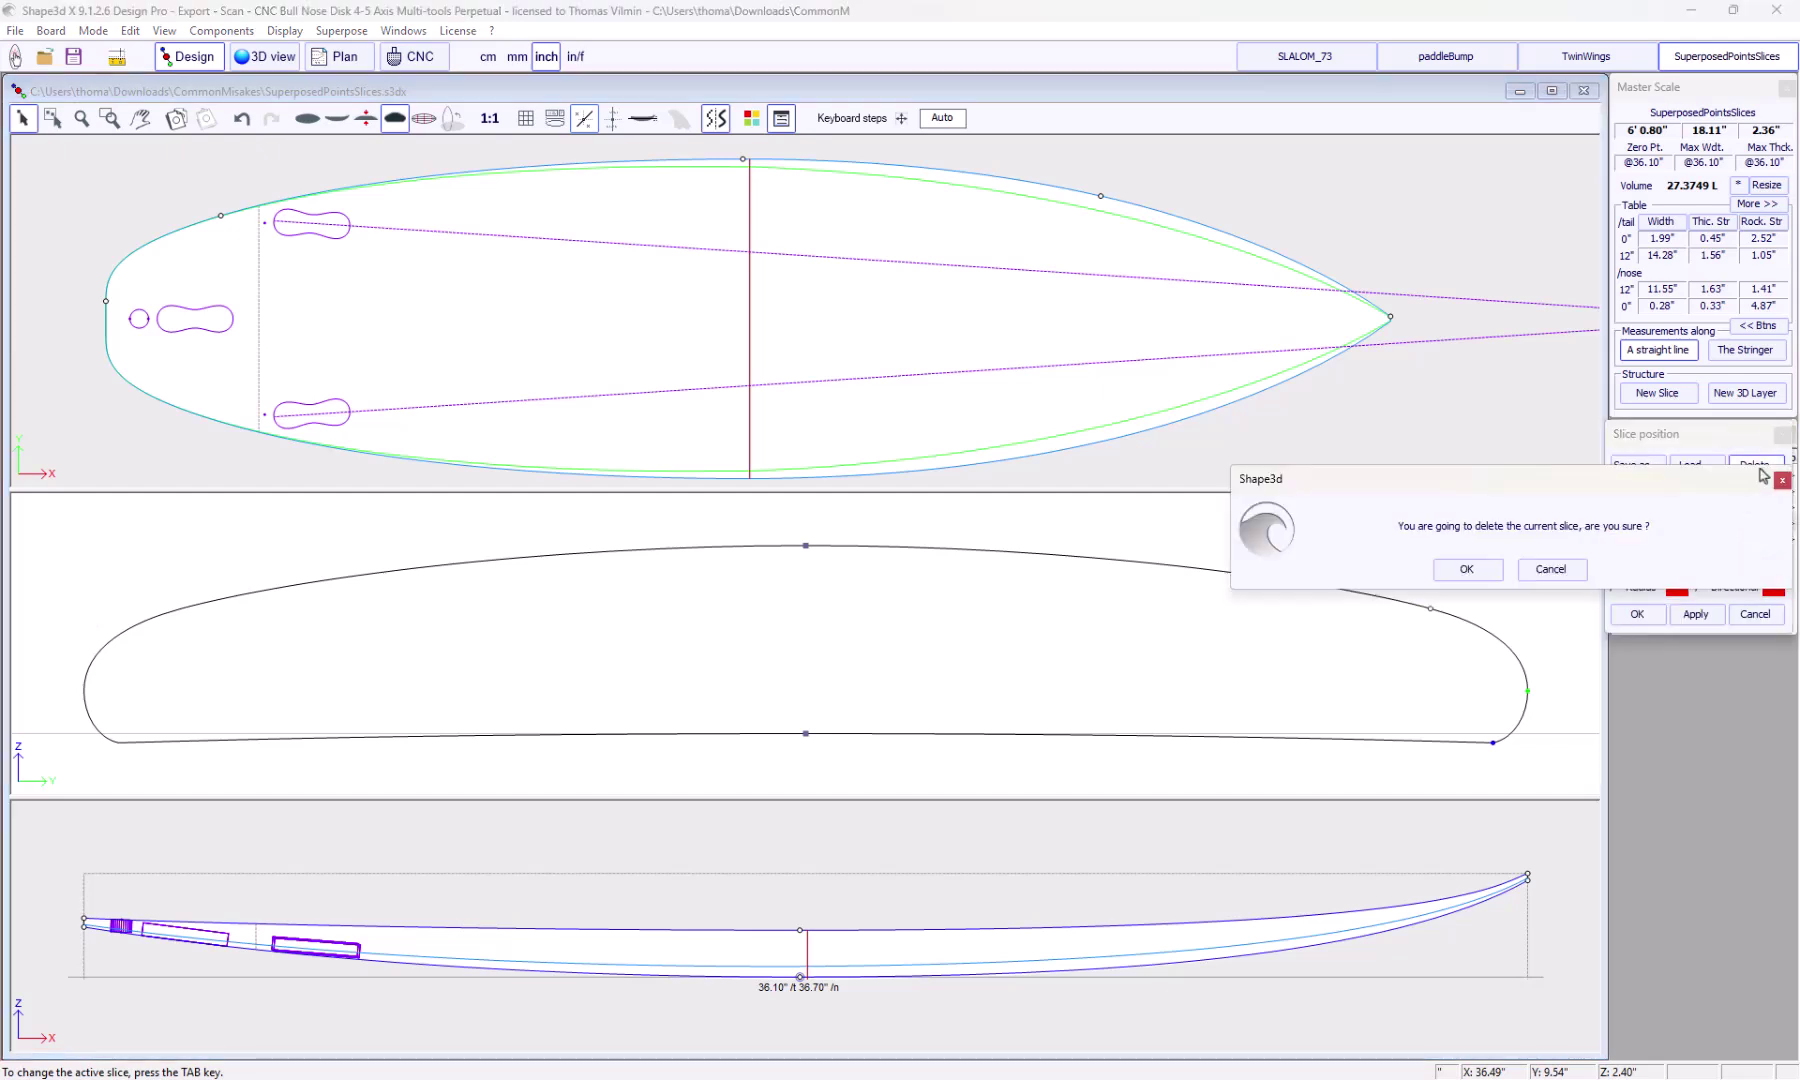
click(1492, 570)
click(668, 259)
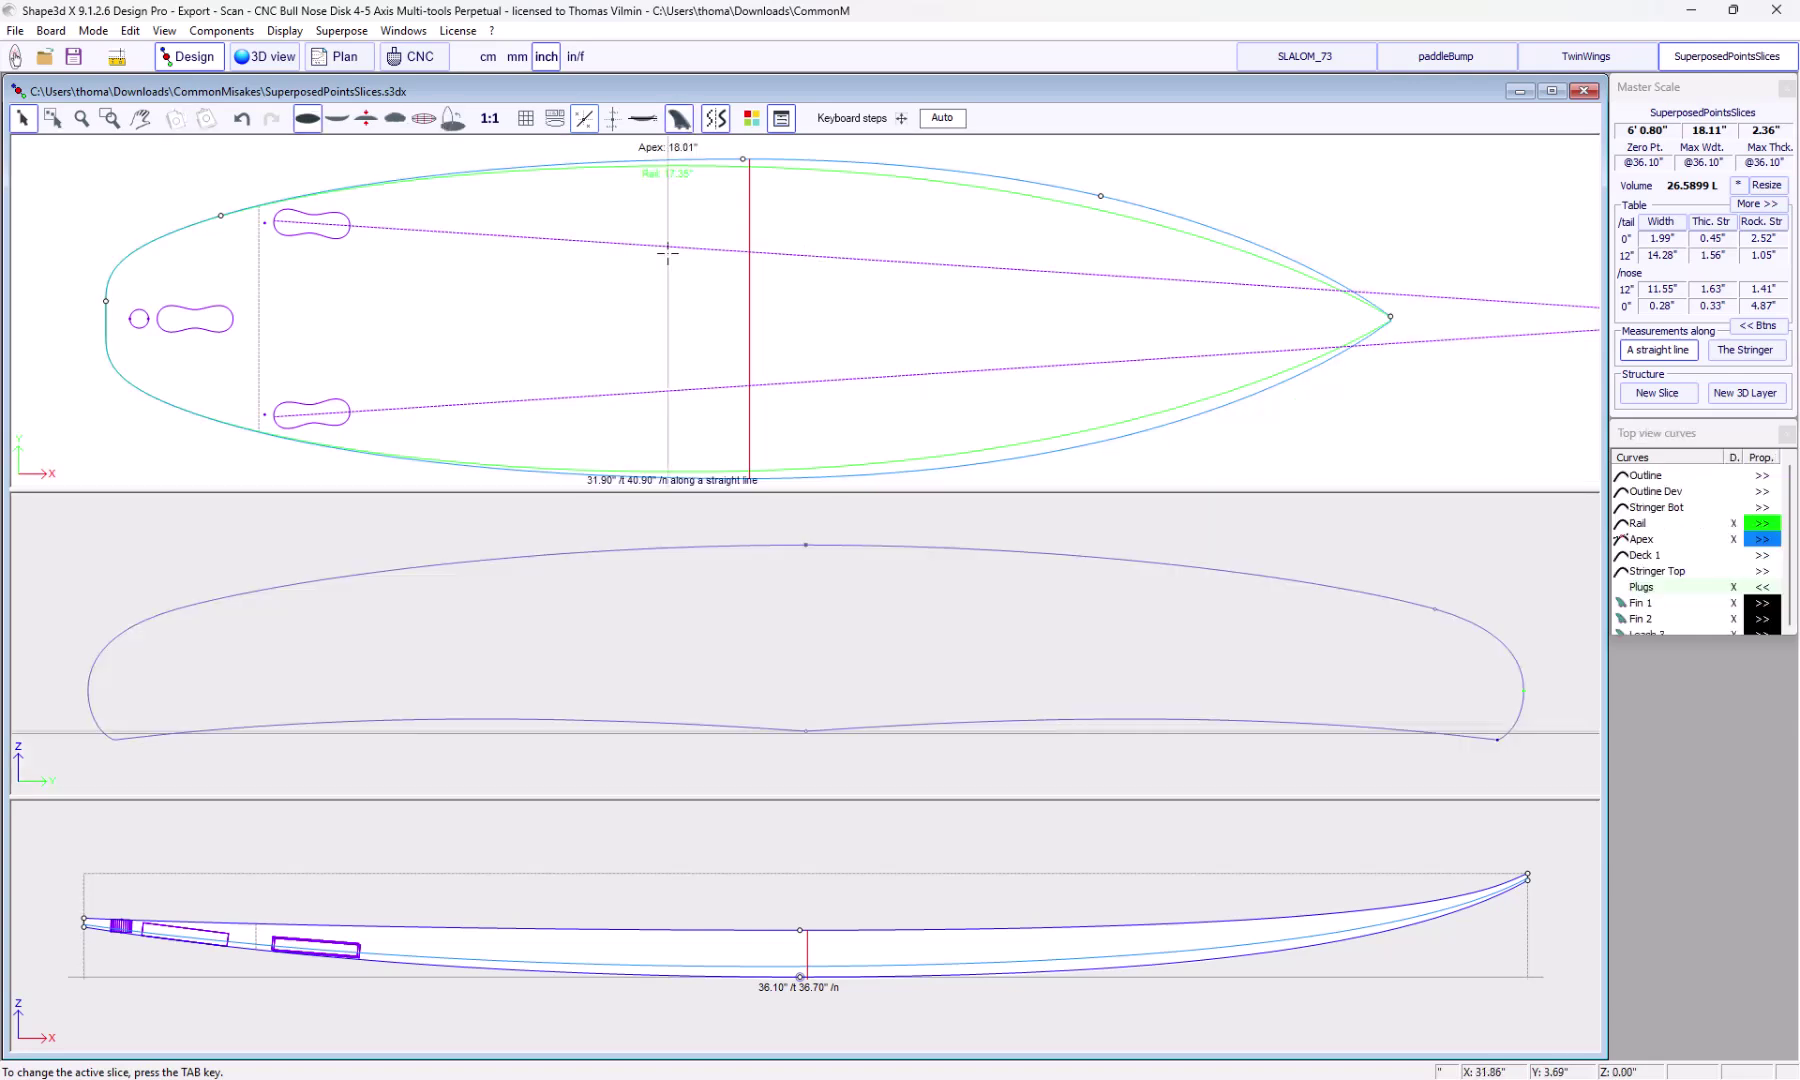
click(746, 295)
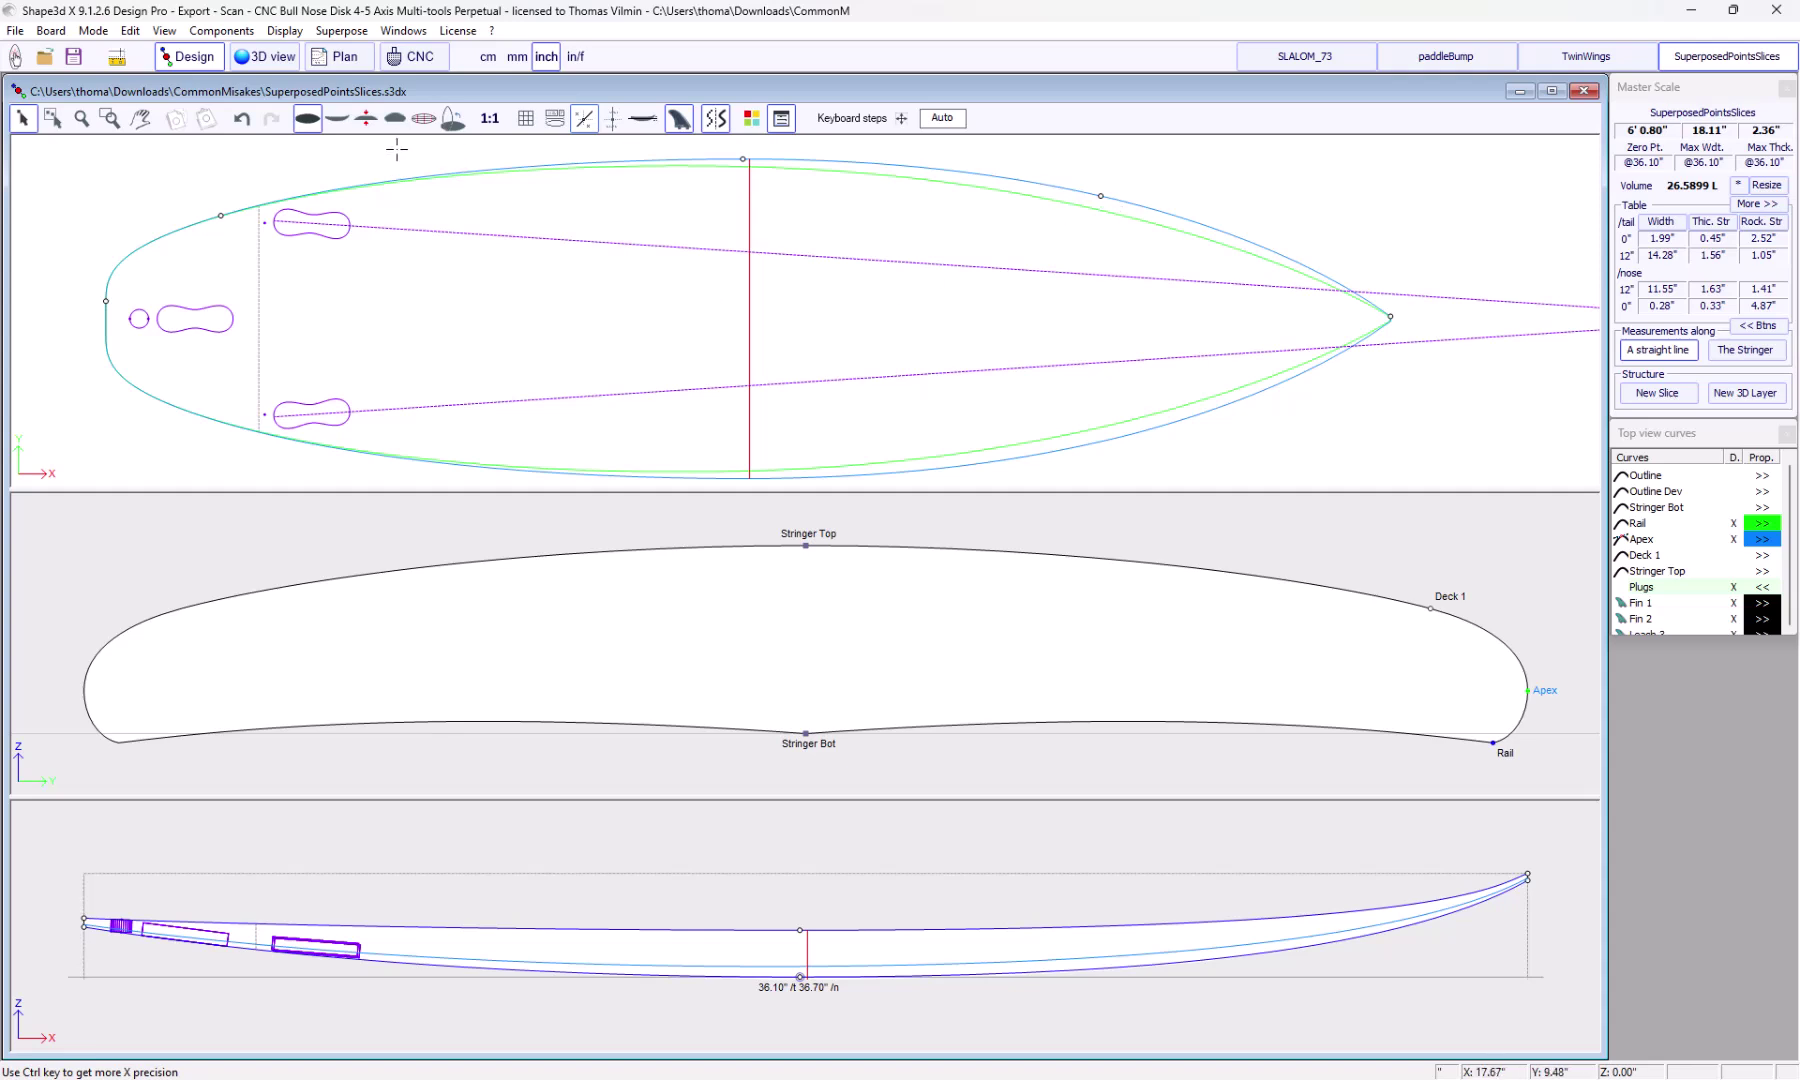
Undo the slice deletion, restoring five slices and 27.3697 L volume
click(242, 118)
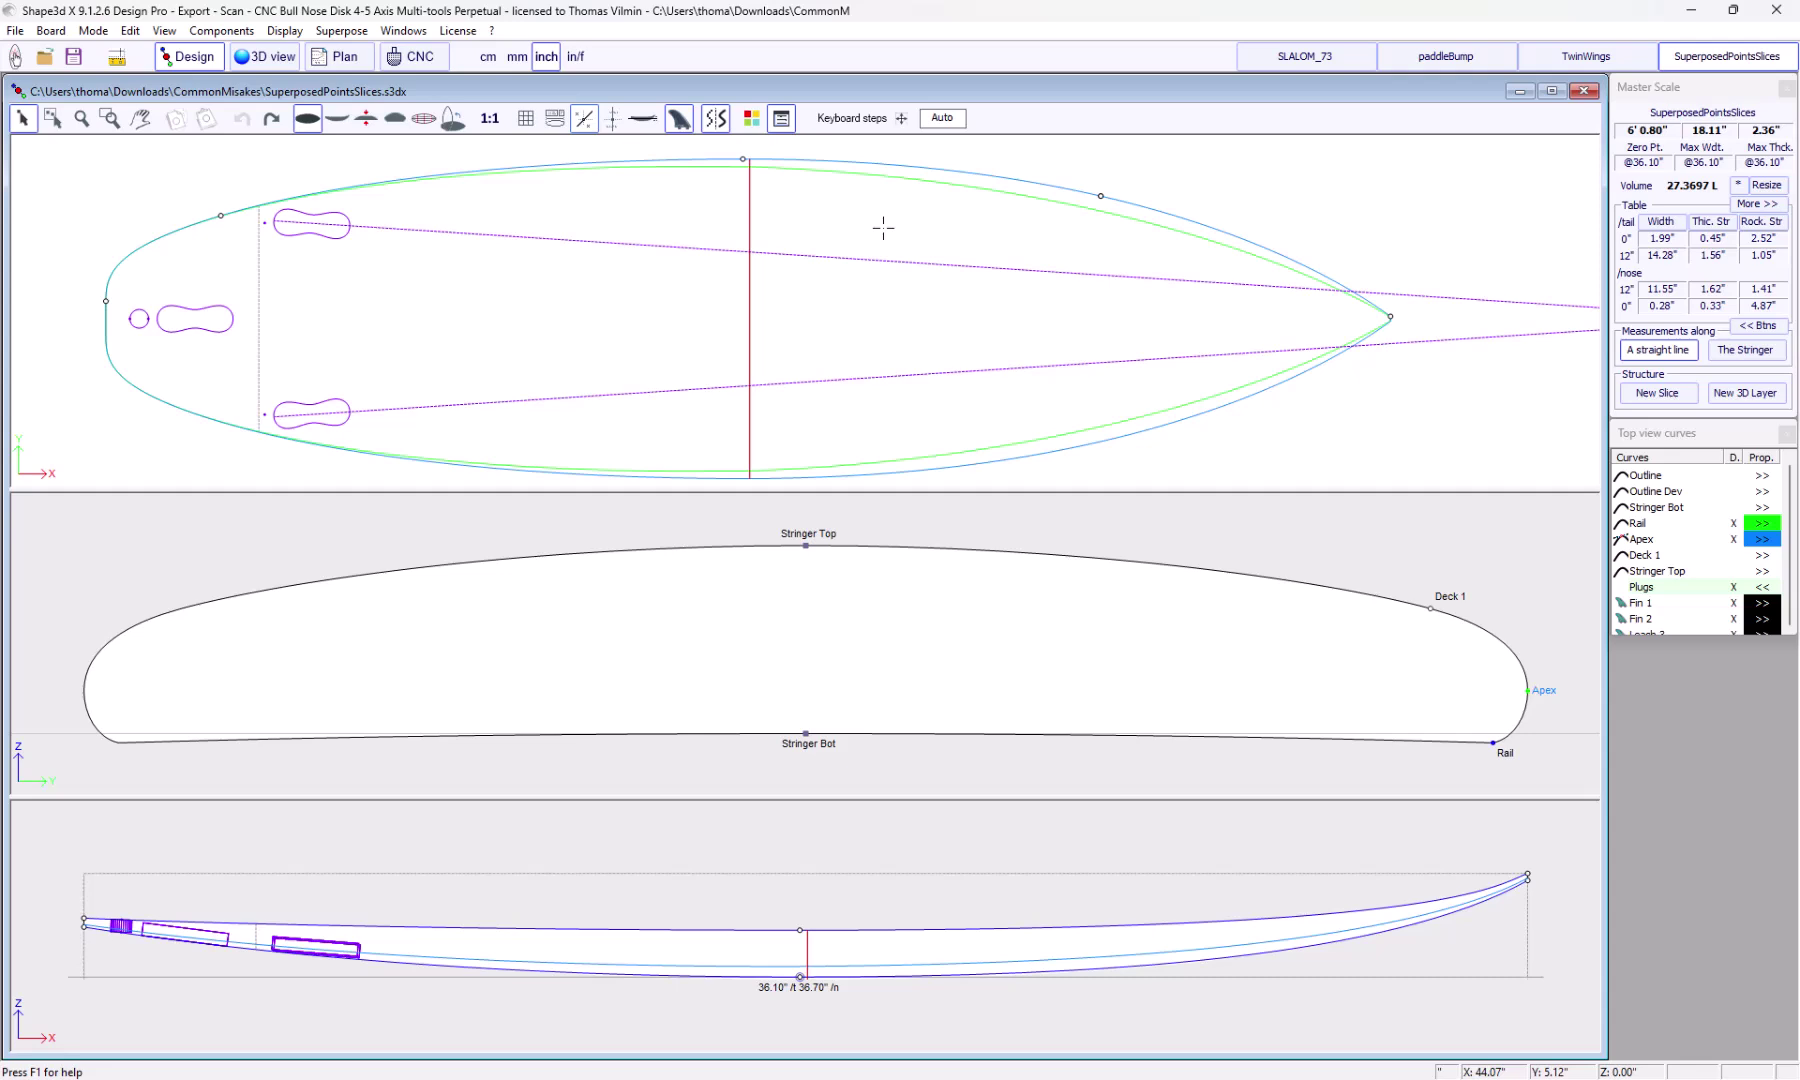
click(883, 227)
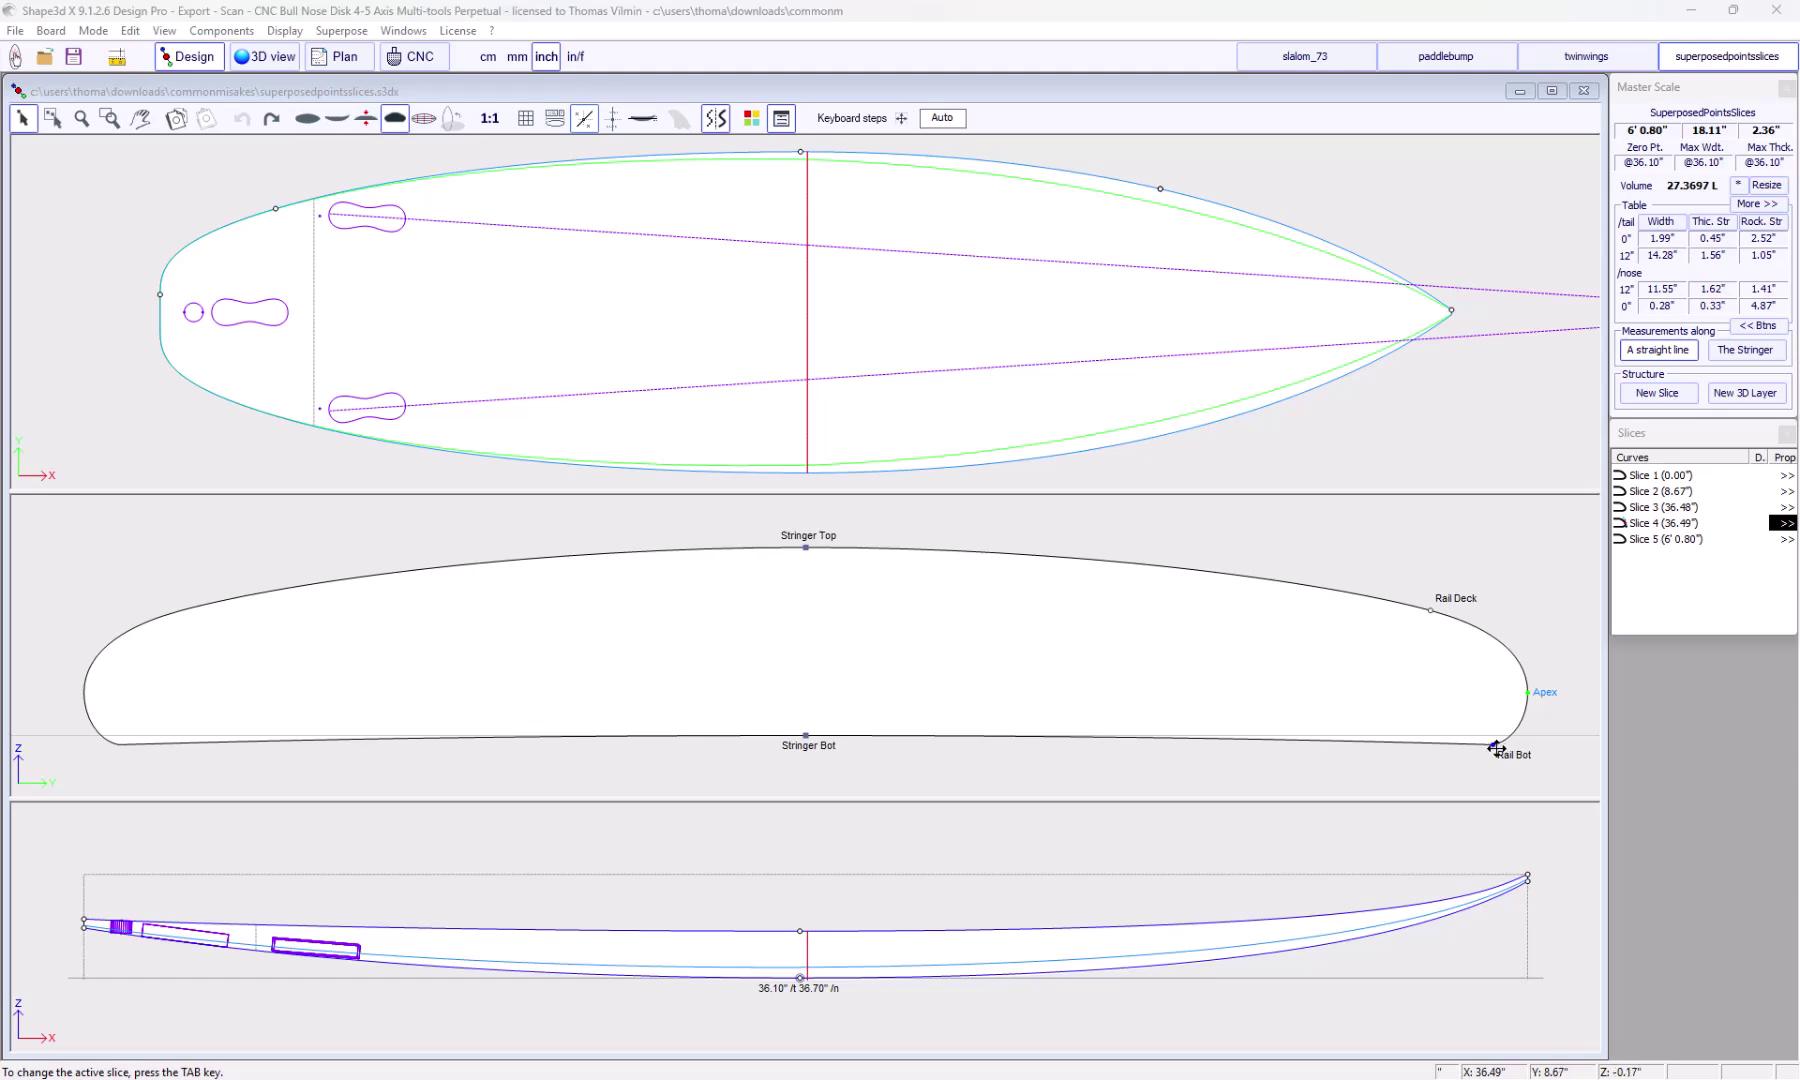
Pull slice 4's Rail Bot Tangent 2 up-right to clear the warning, then undo it
click(1495, 747)
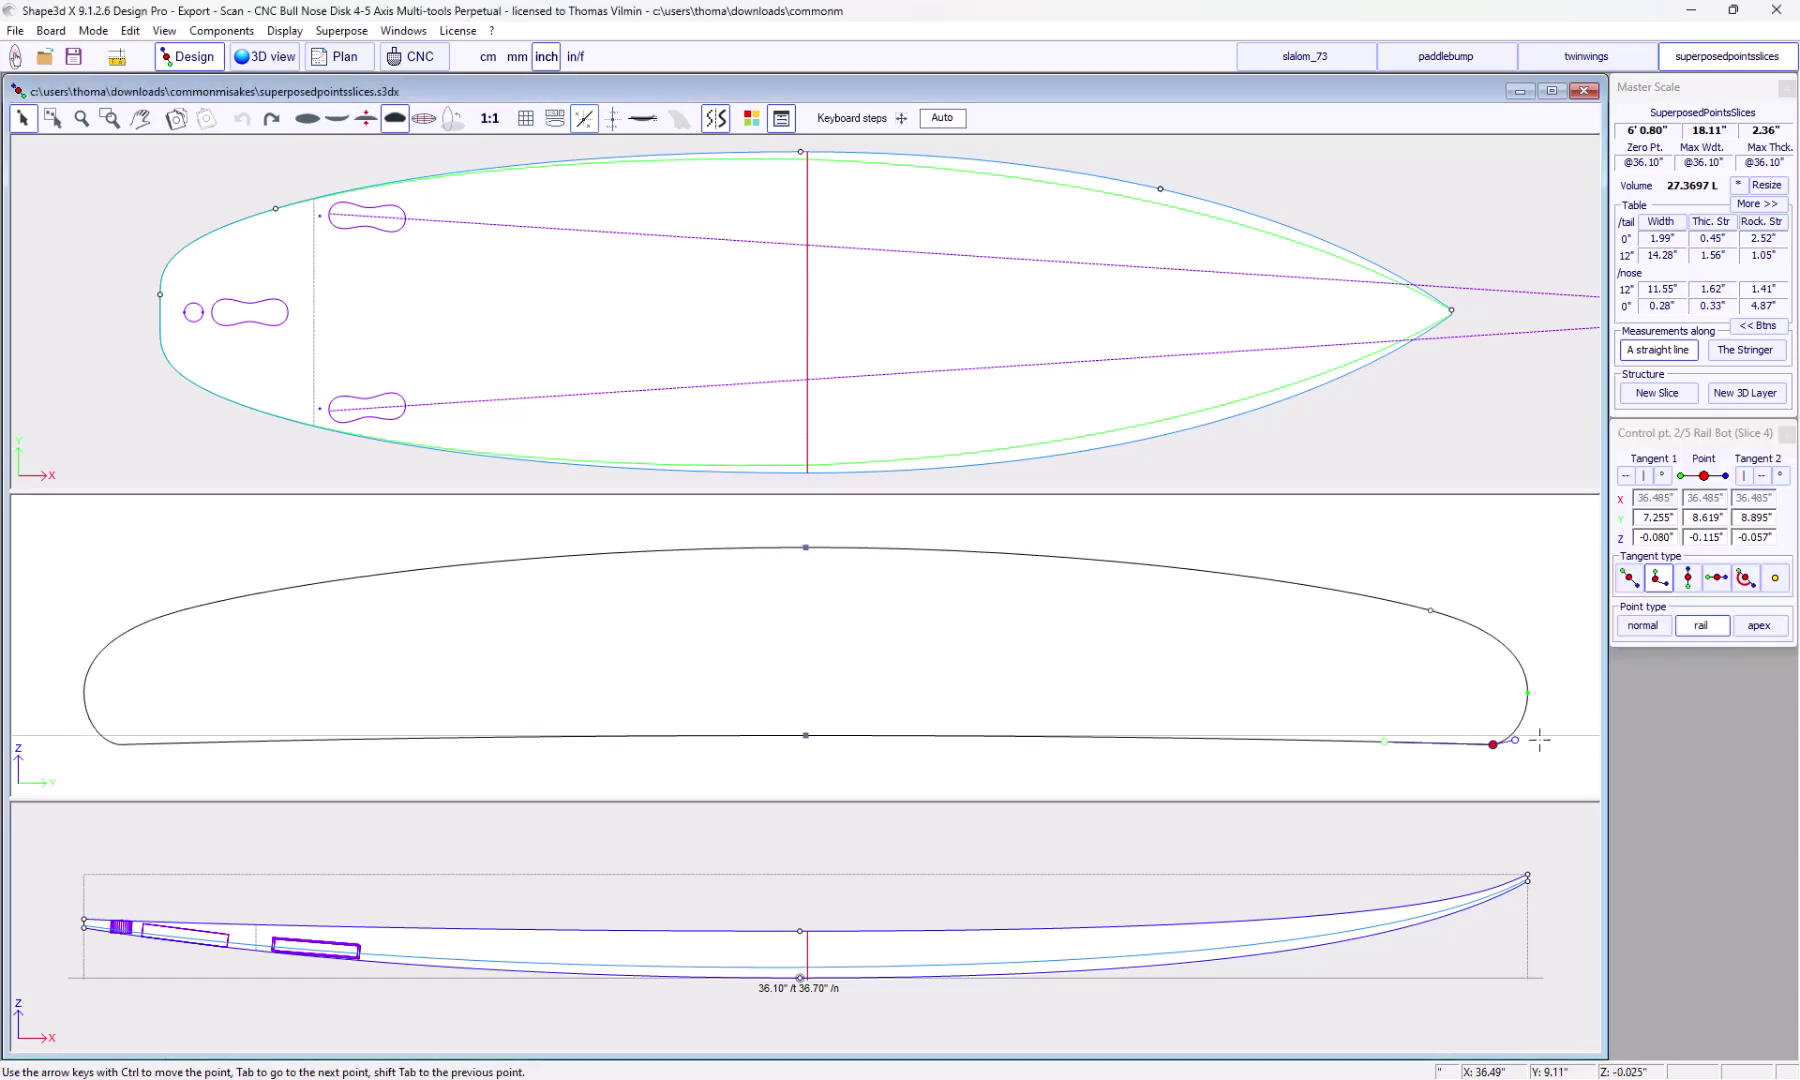
scroll(1566, 733, up, 2)
scroll(1463, 700, up, 2)
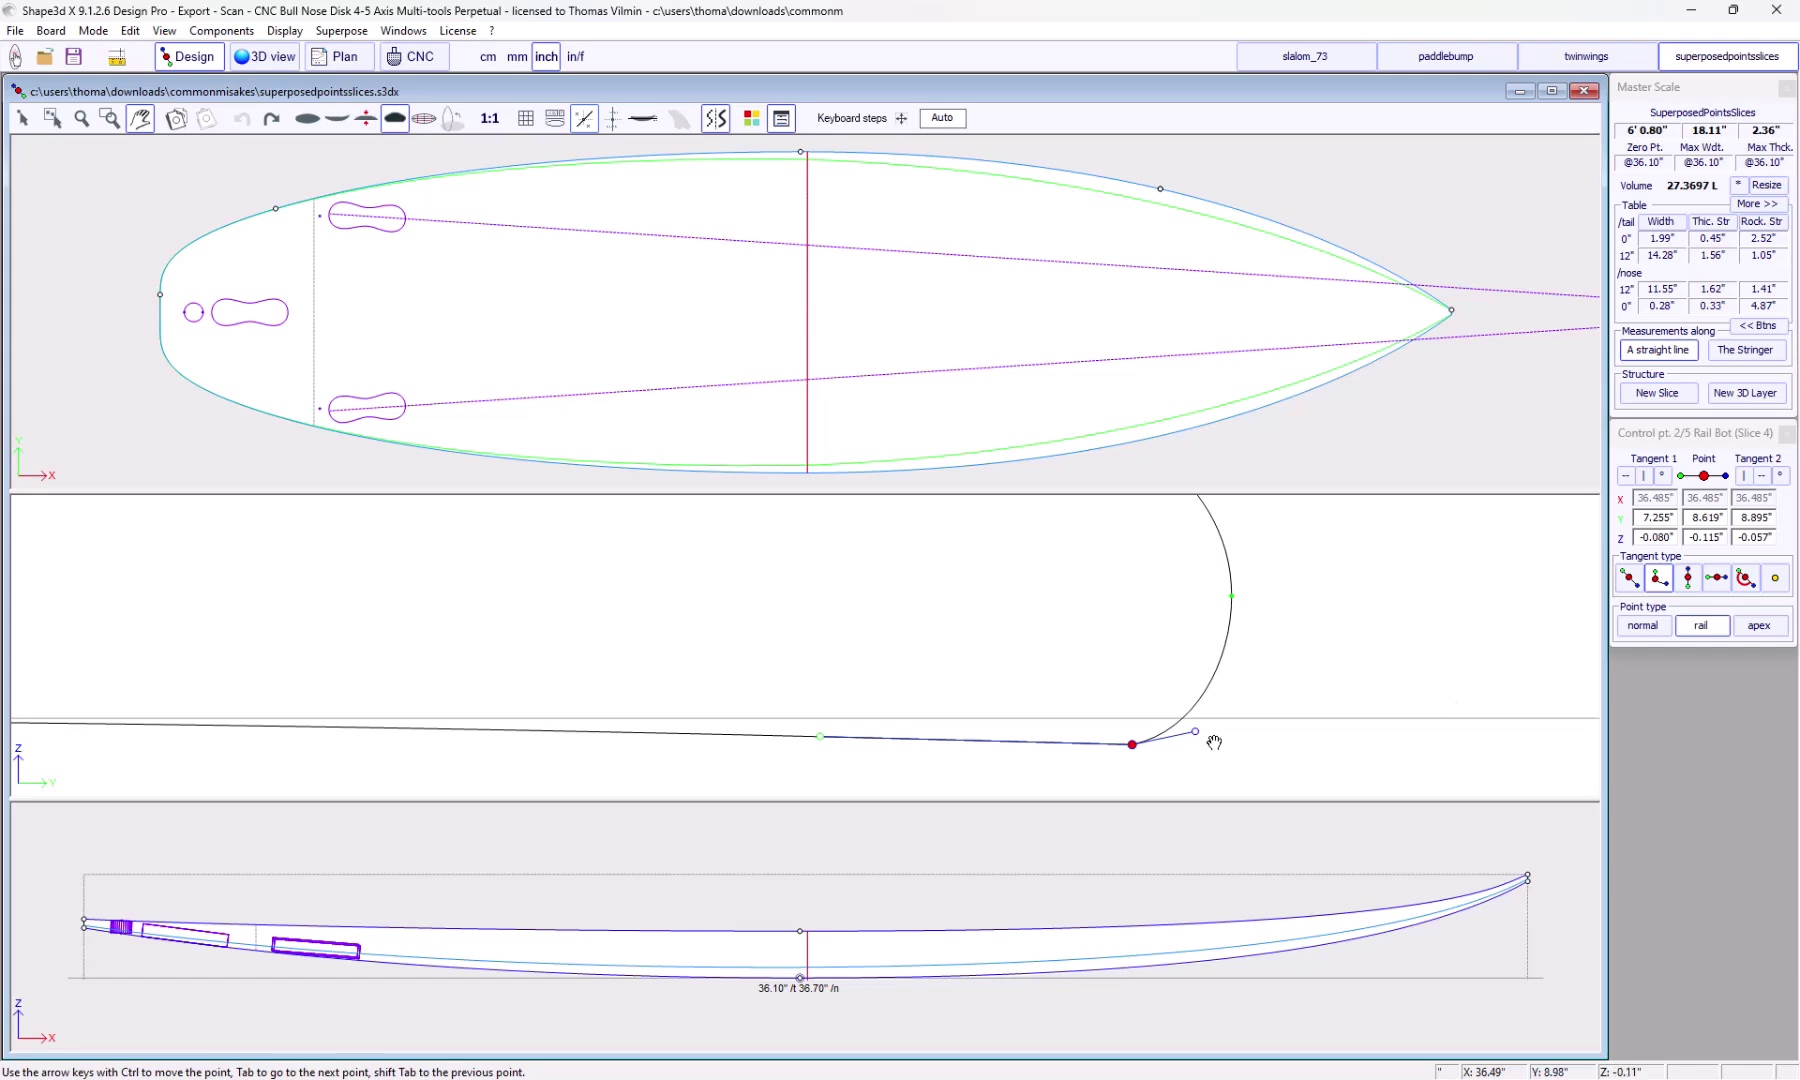
drag(1194, 733, 1132, 746)
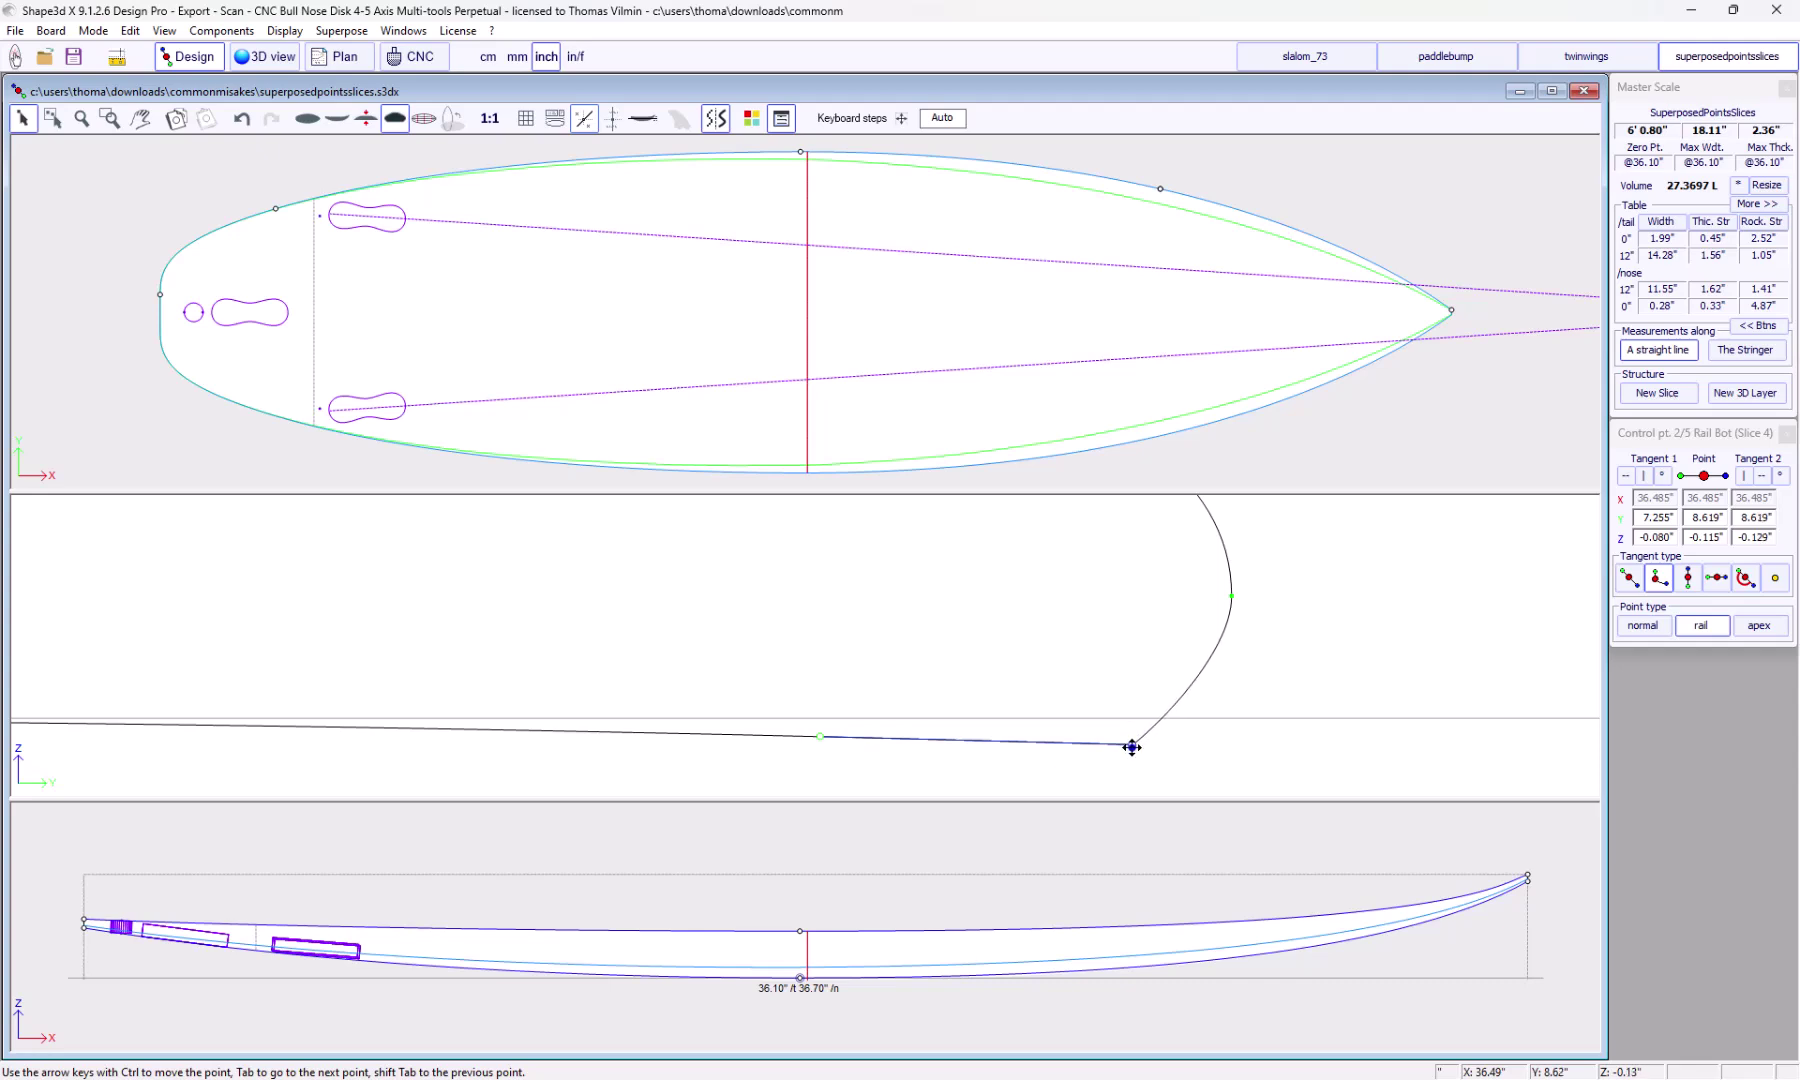
drag(1132, 746, 1133, 745)
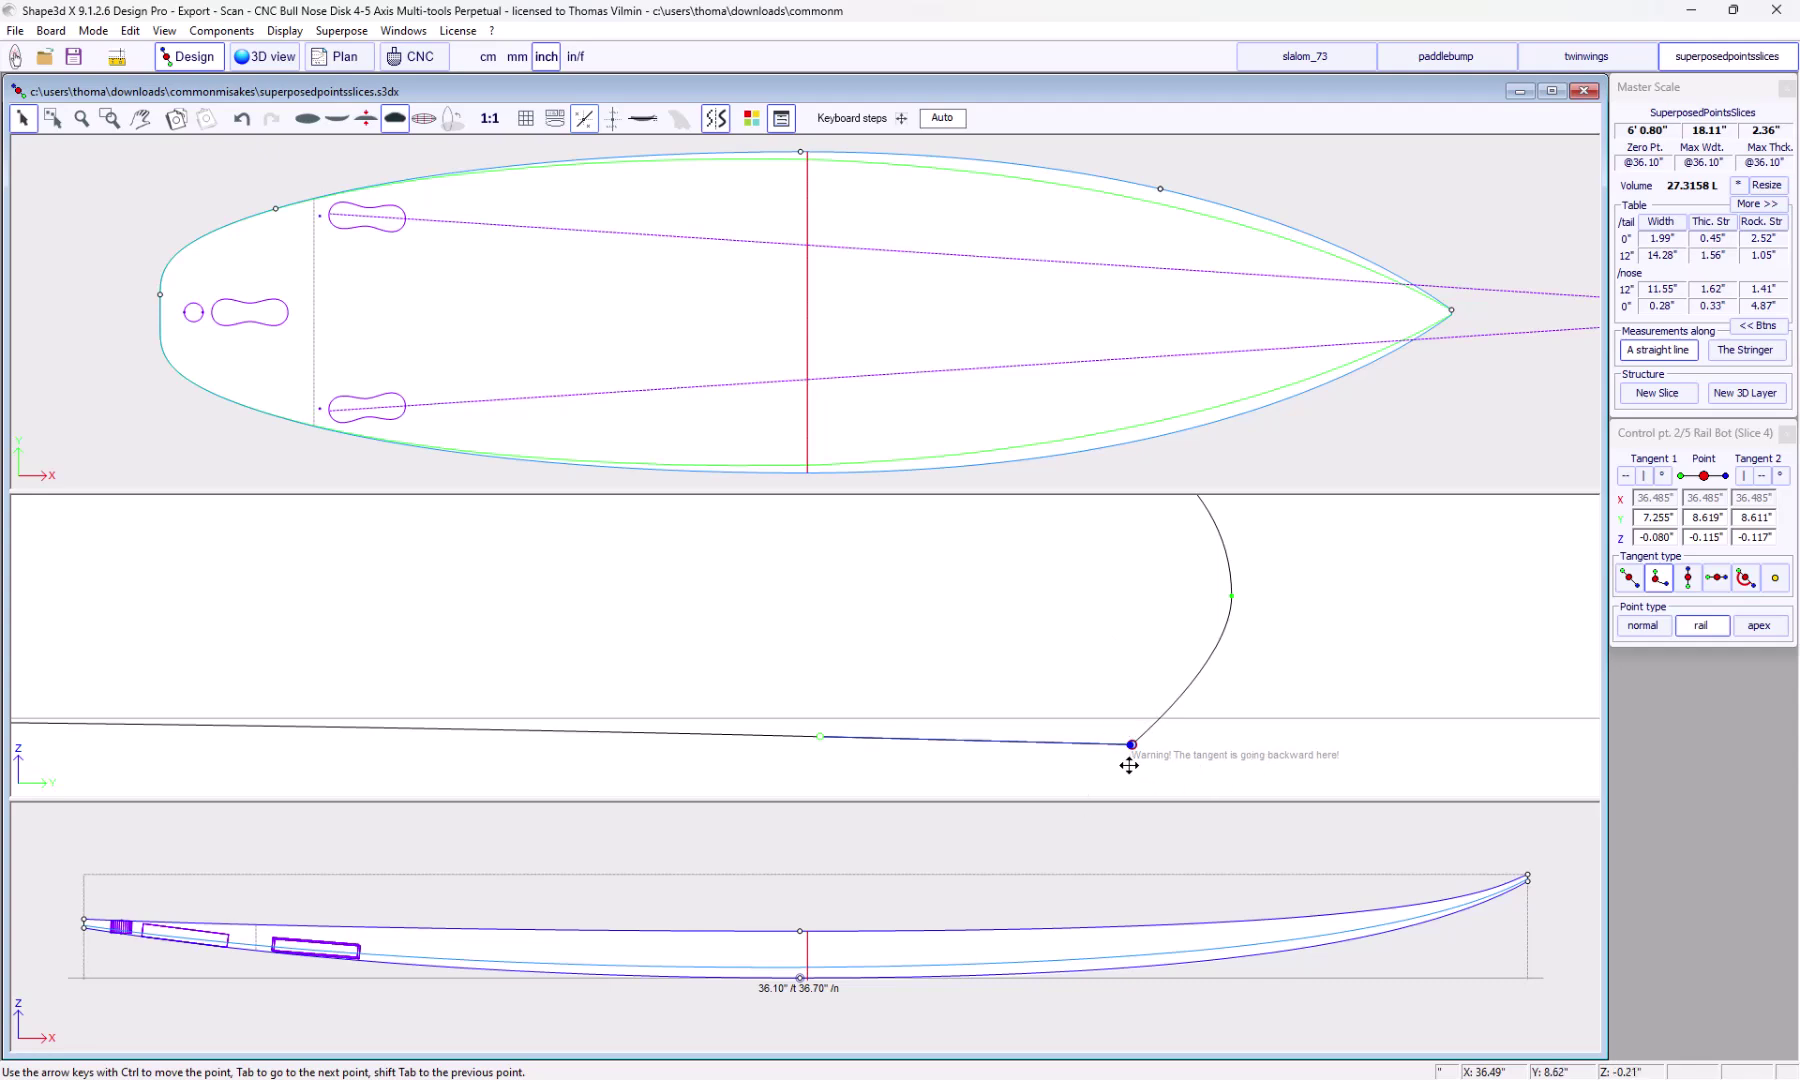
right_drag(1126, 760, 1004, 640)
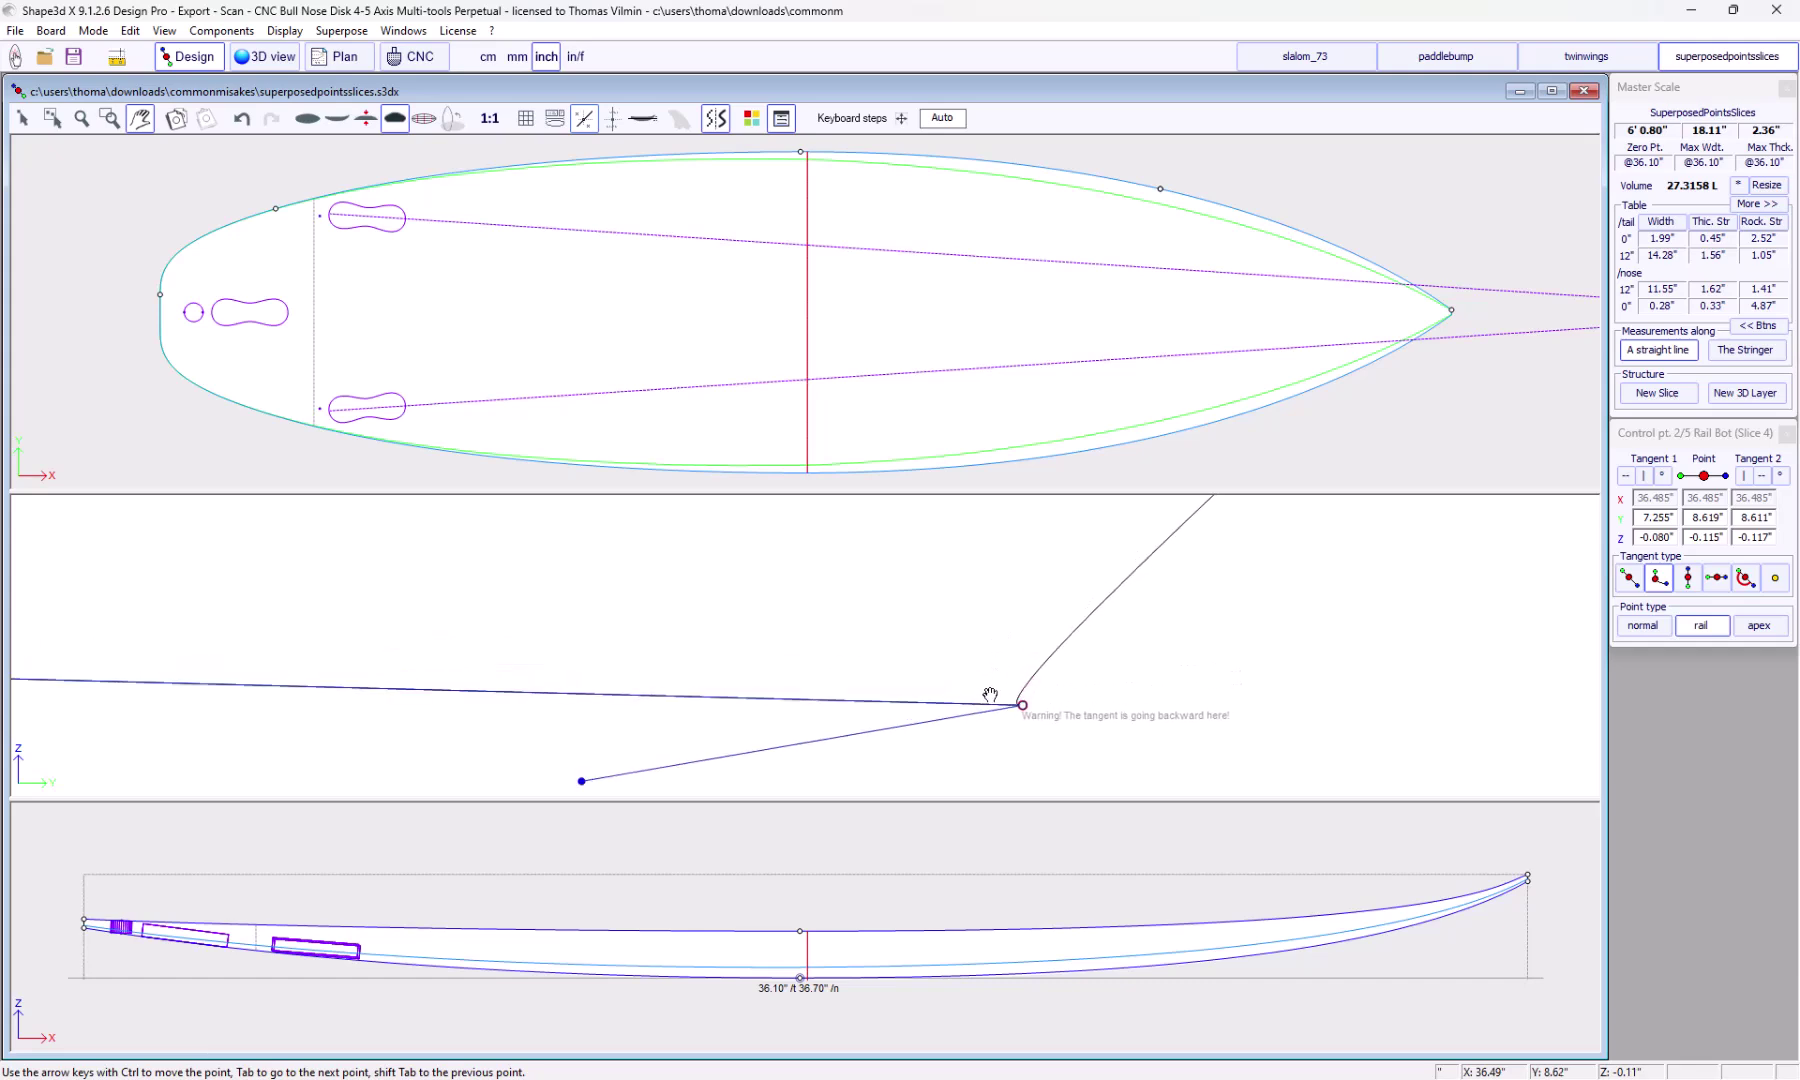
mouse_move(1005, 639)
right_down()
mouse_move(981, 640)
mouse_move(1021, 683)
right_up()
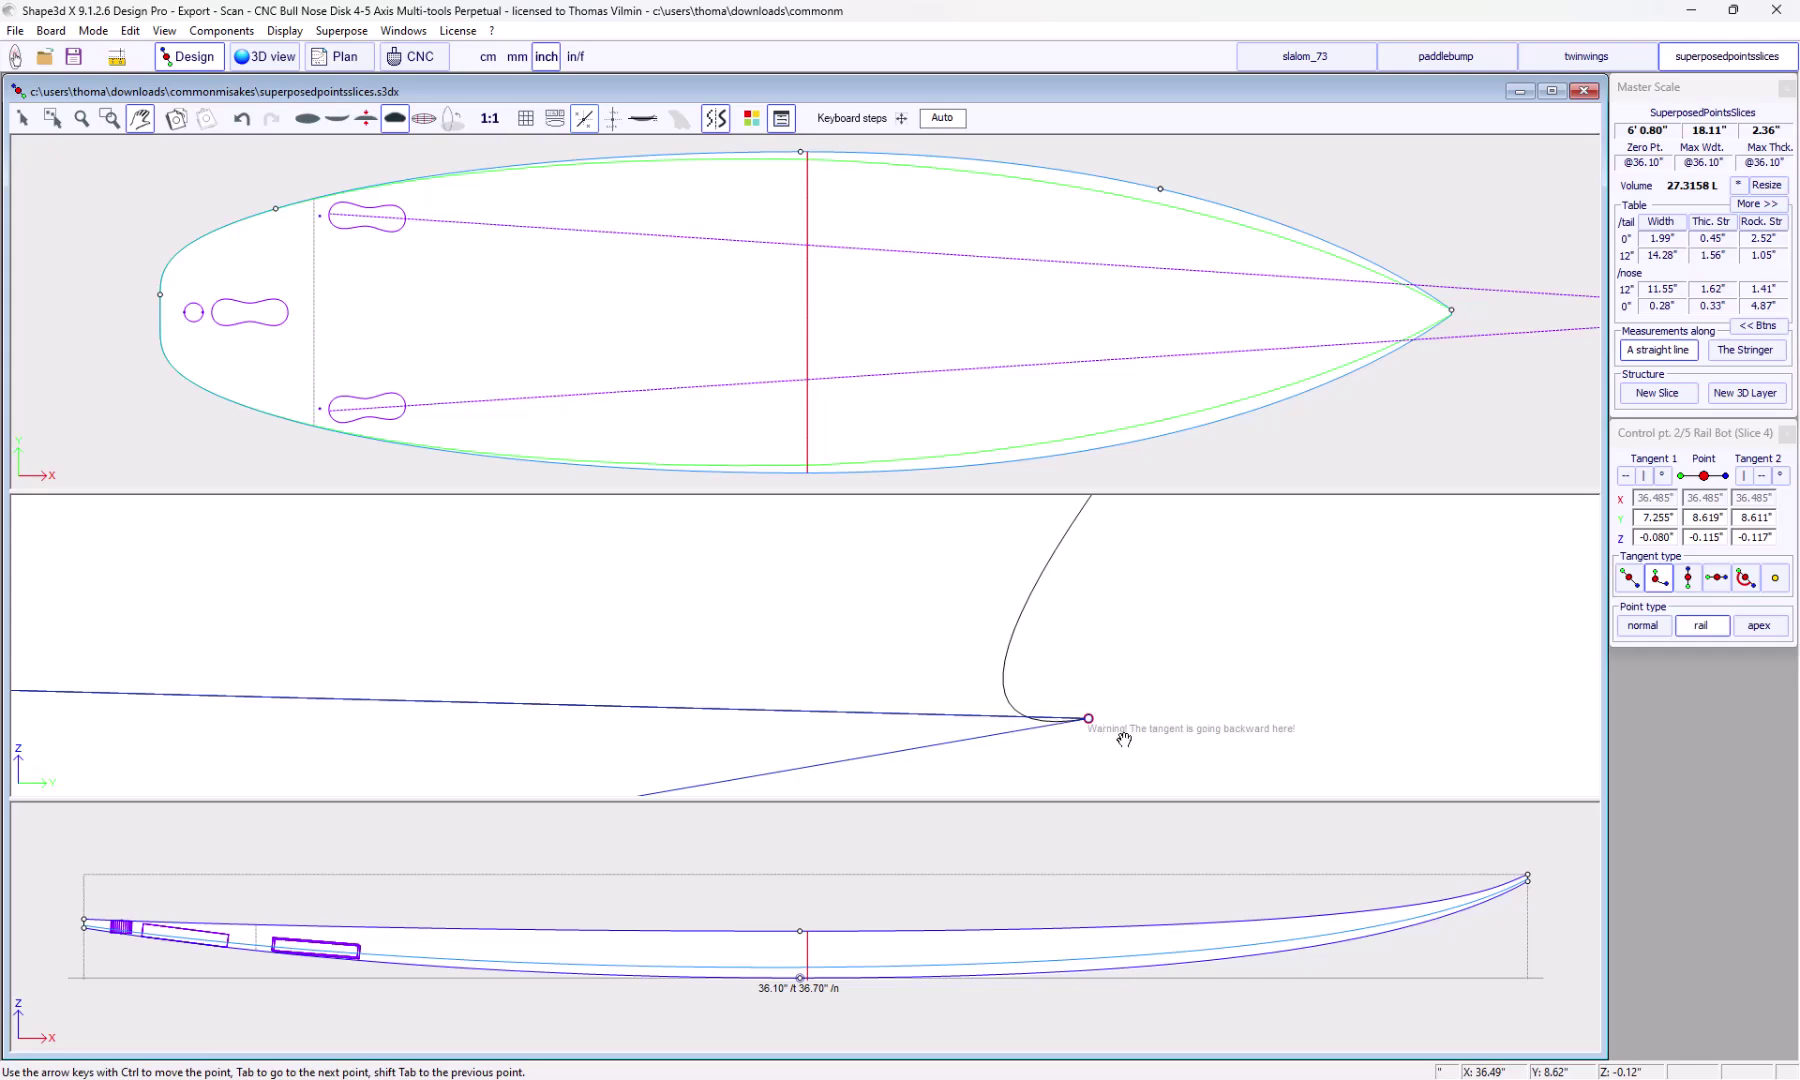
mouse_move(1121, 735)
right_down()
mouse_move(1255, 696)
mouse_move(1290, 699)
mouse_move(1306, 732)
mouse_move(1230, 721)
right_up()
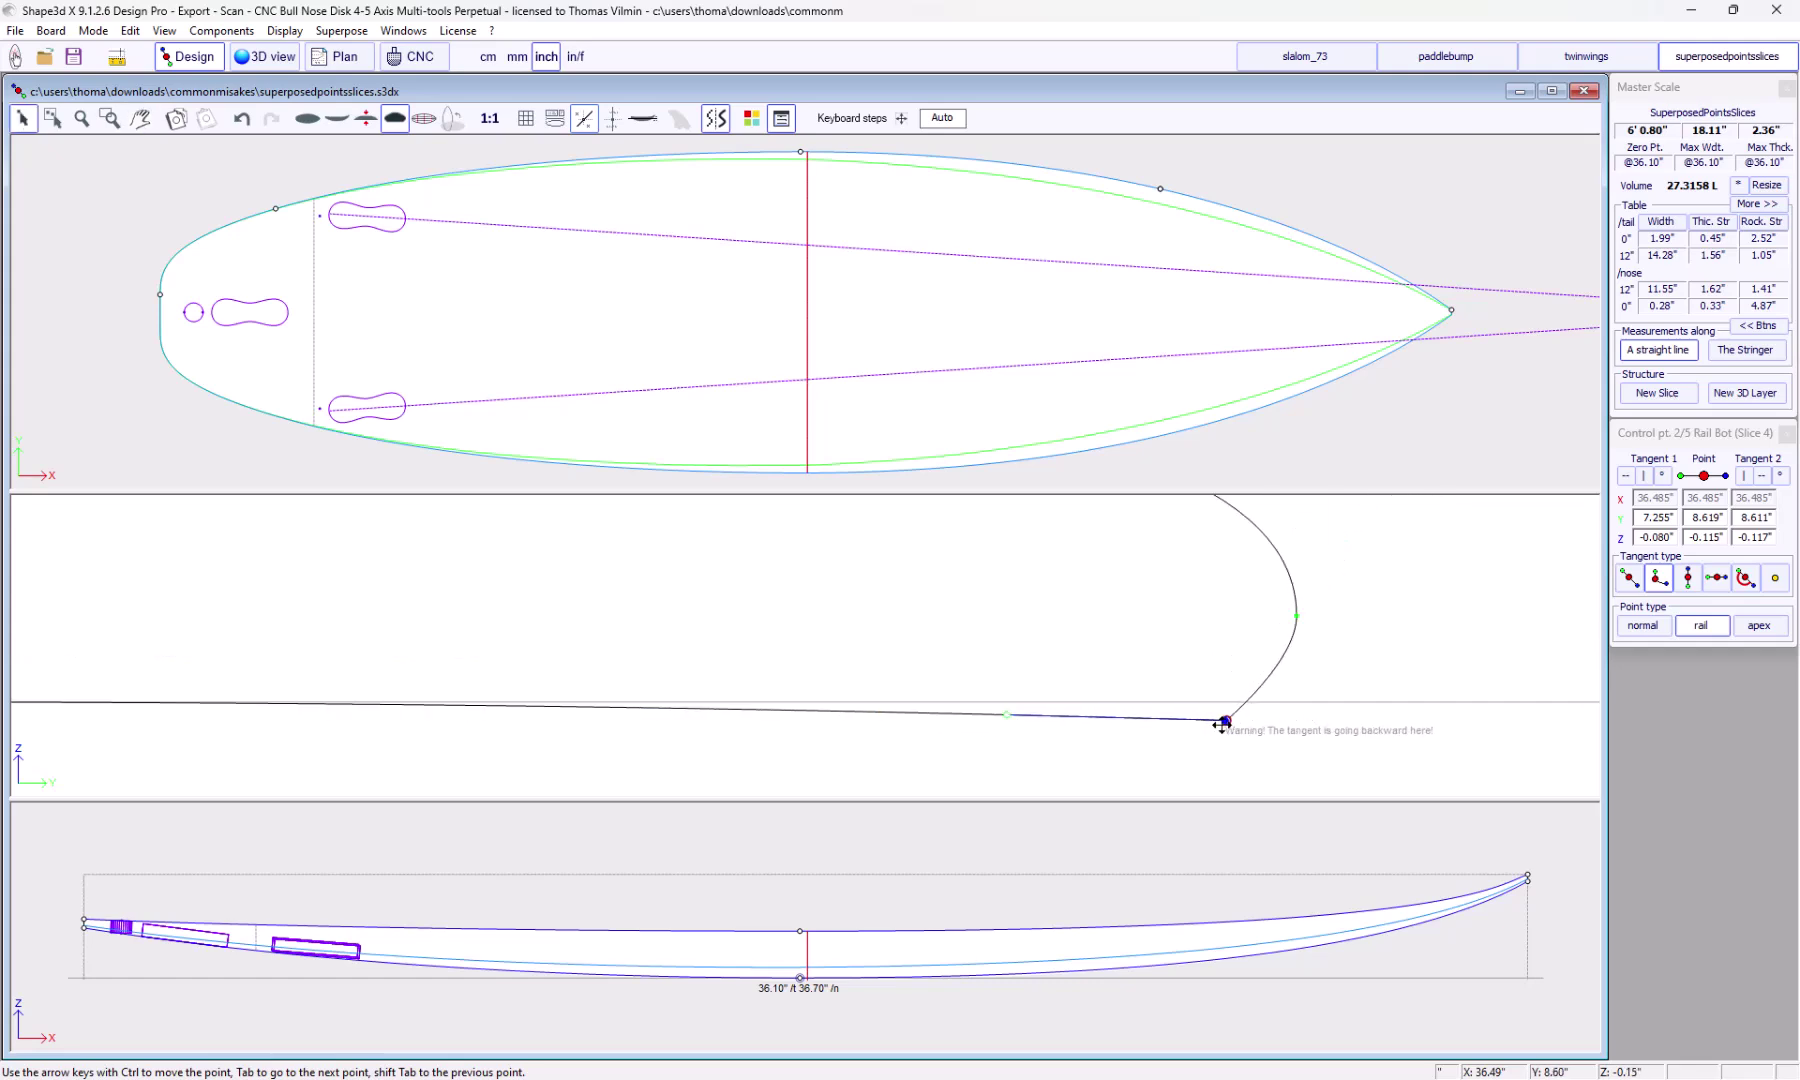
drag(1224, 720, 1245, 703)
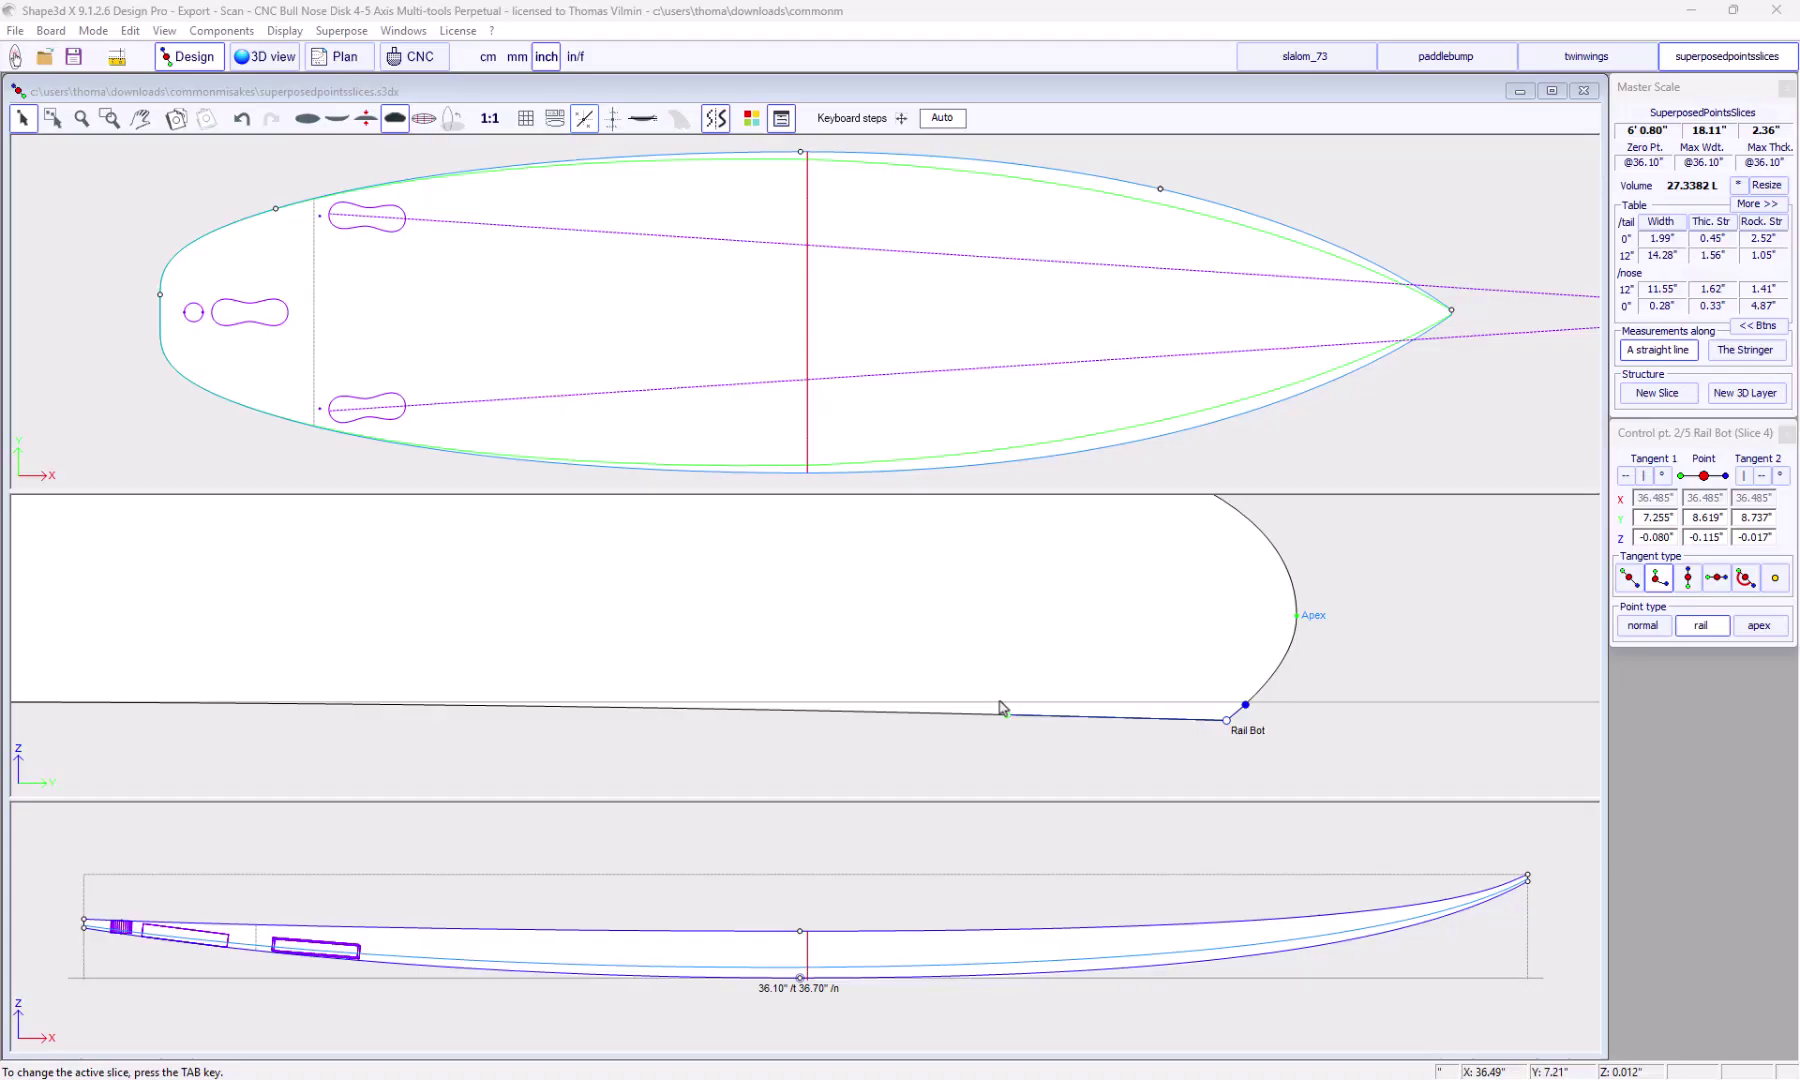
click(242, 120)
Delete the duplicate Slice 4 at 36.49
click(808, 312)
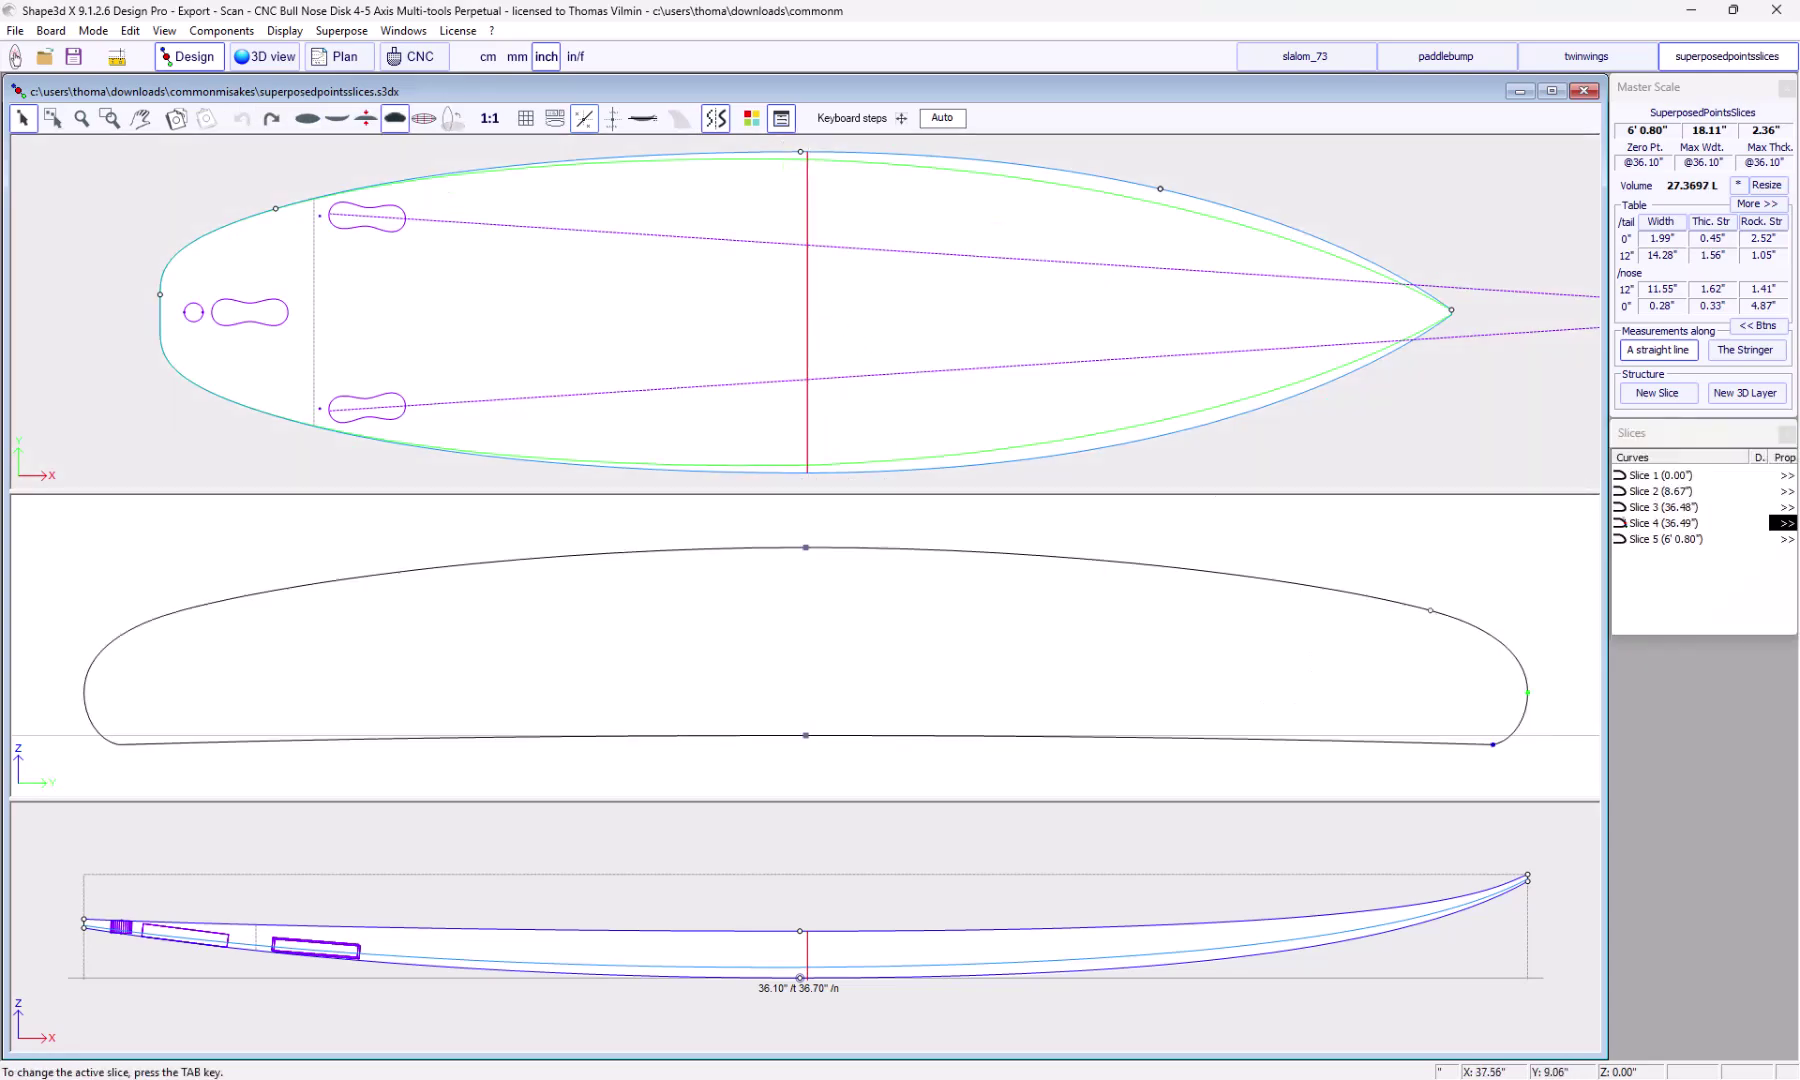
key(Delete)
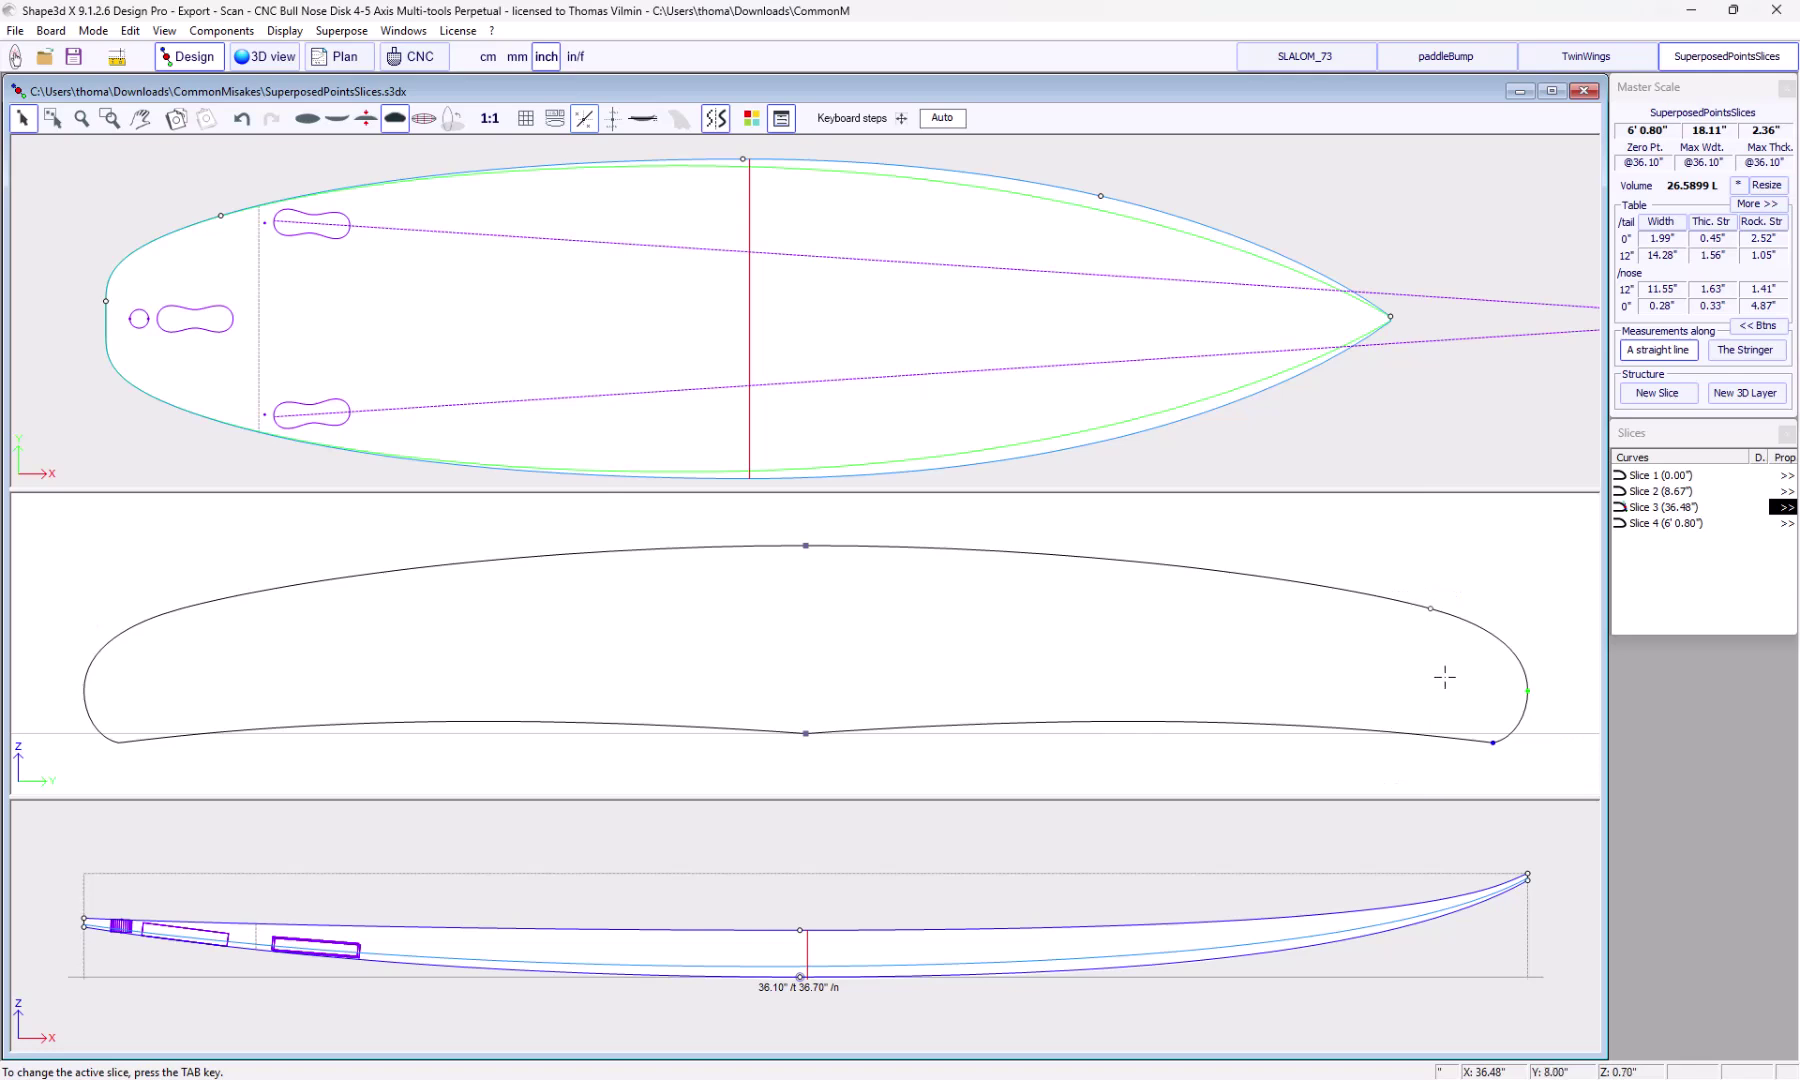
click(1527, 691)
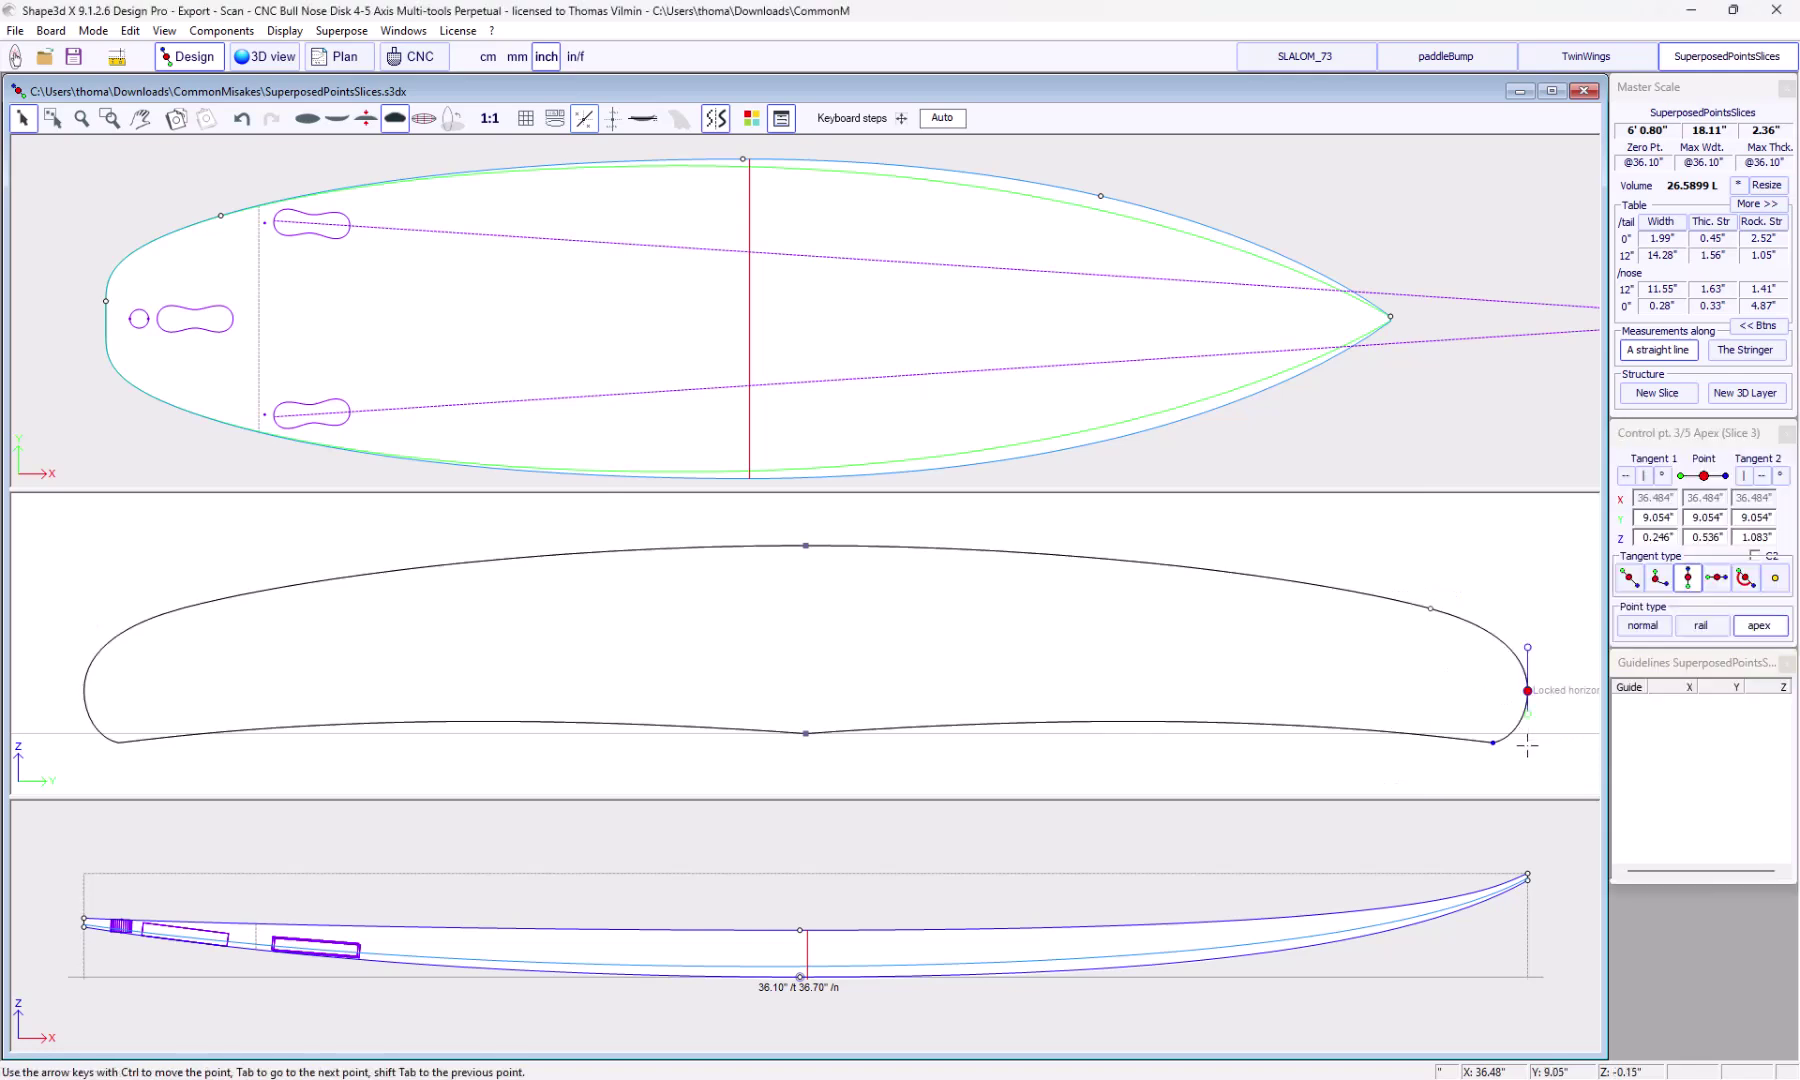
click(1494, 691)
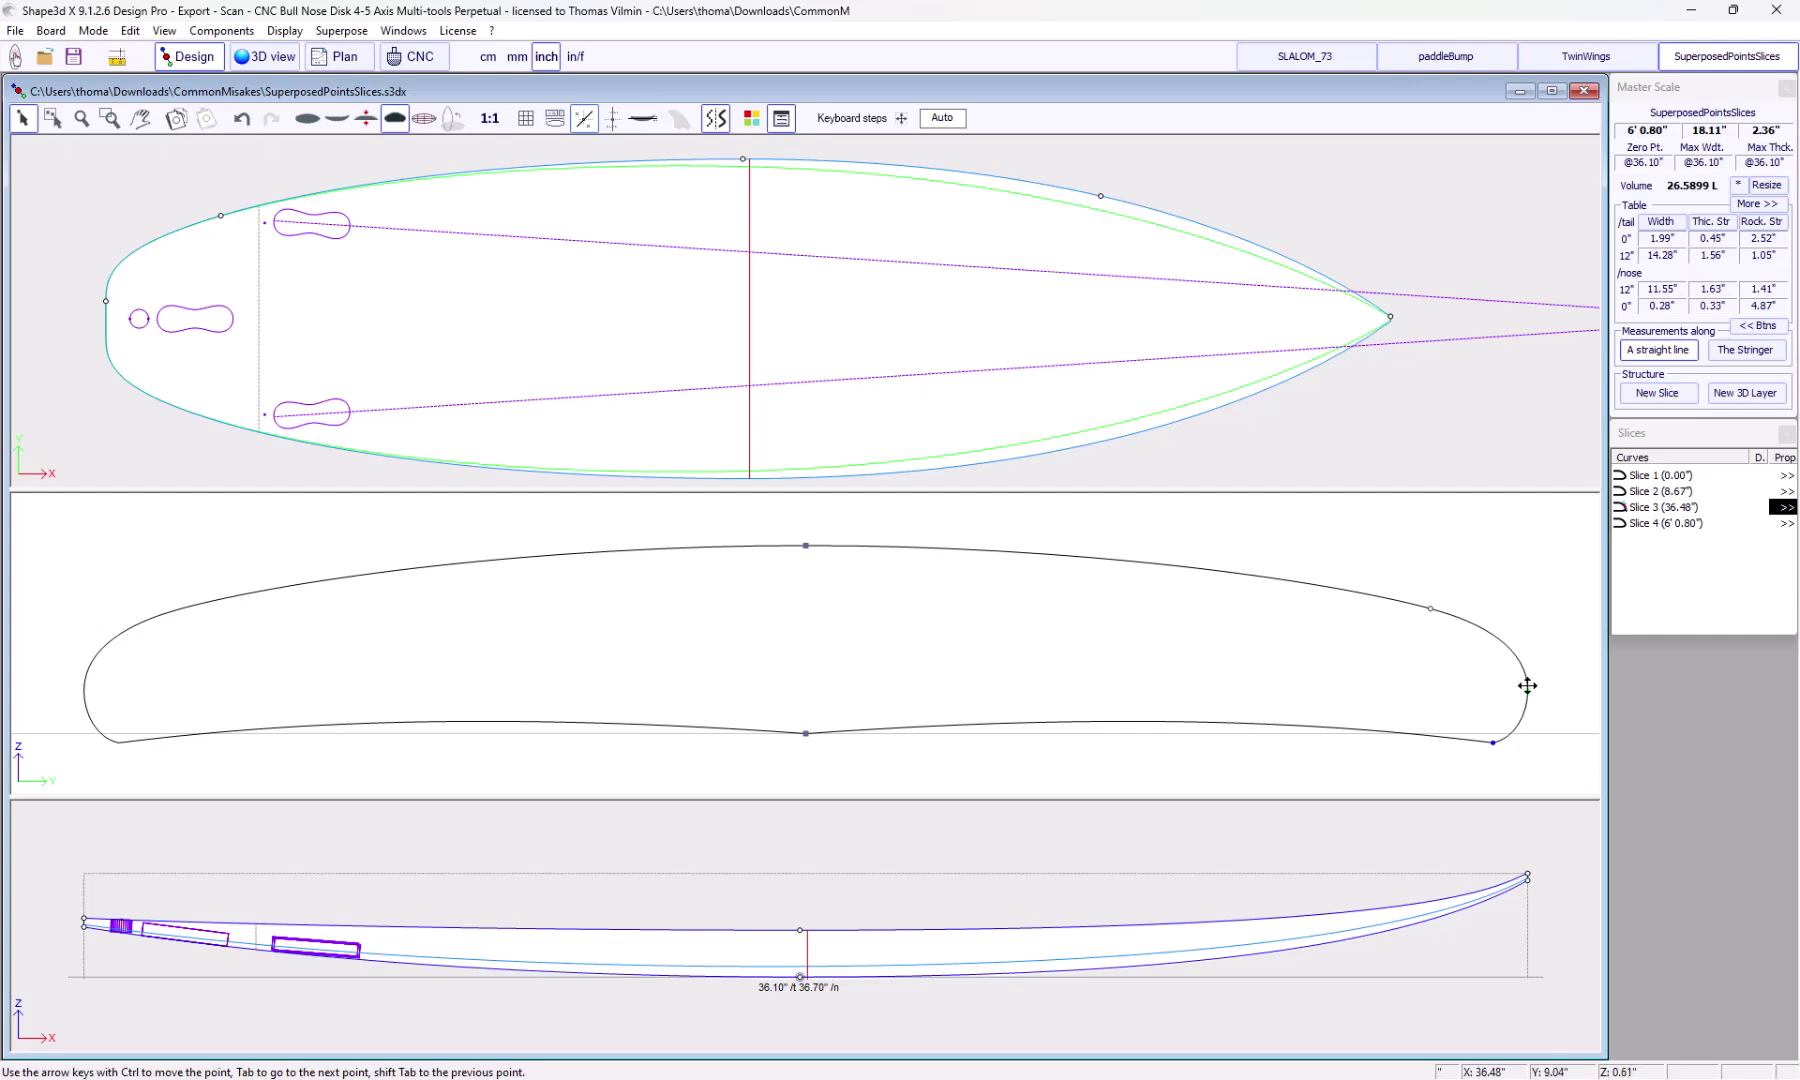
click(1527, 692)
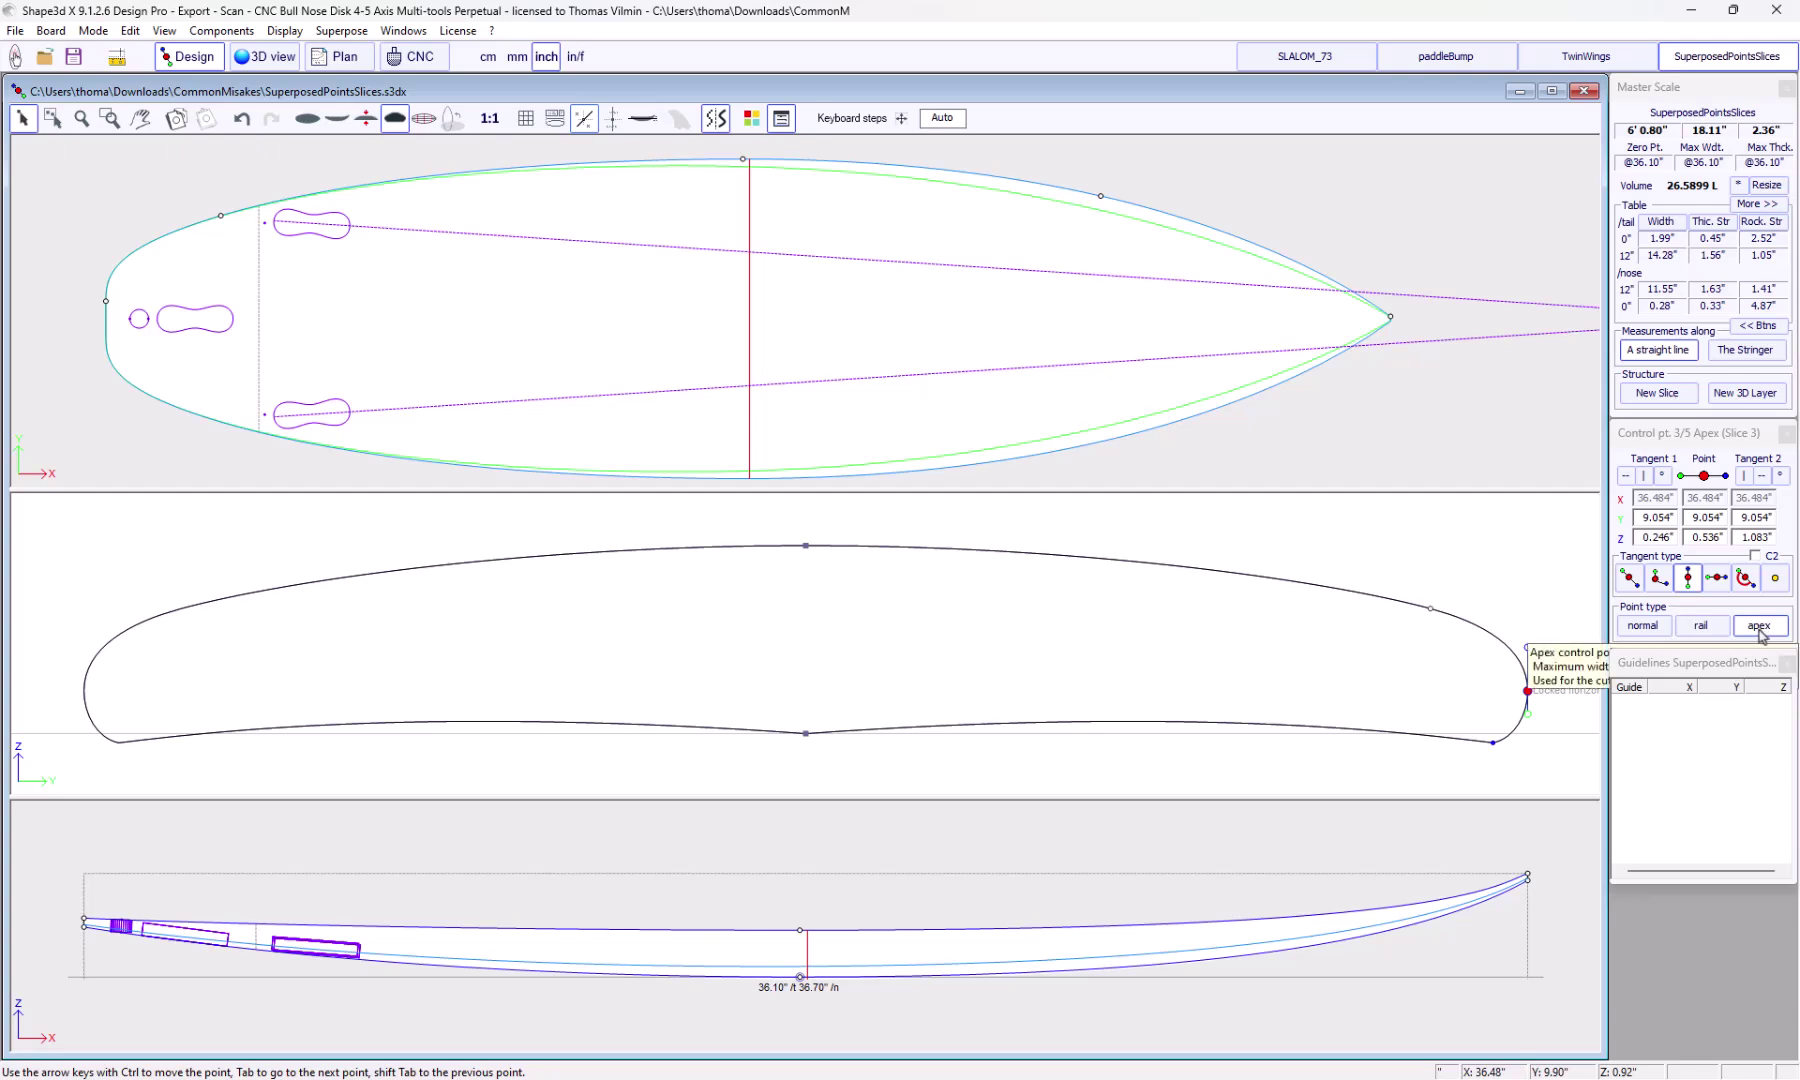
Set the tangent type of slice 3's Apex point to vertical
click(1497, 745)
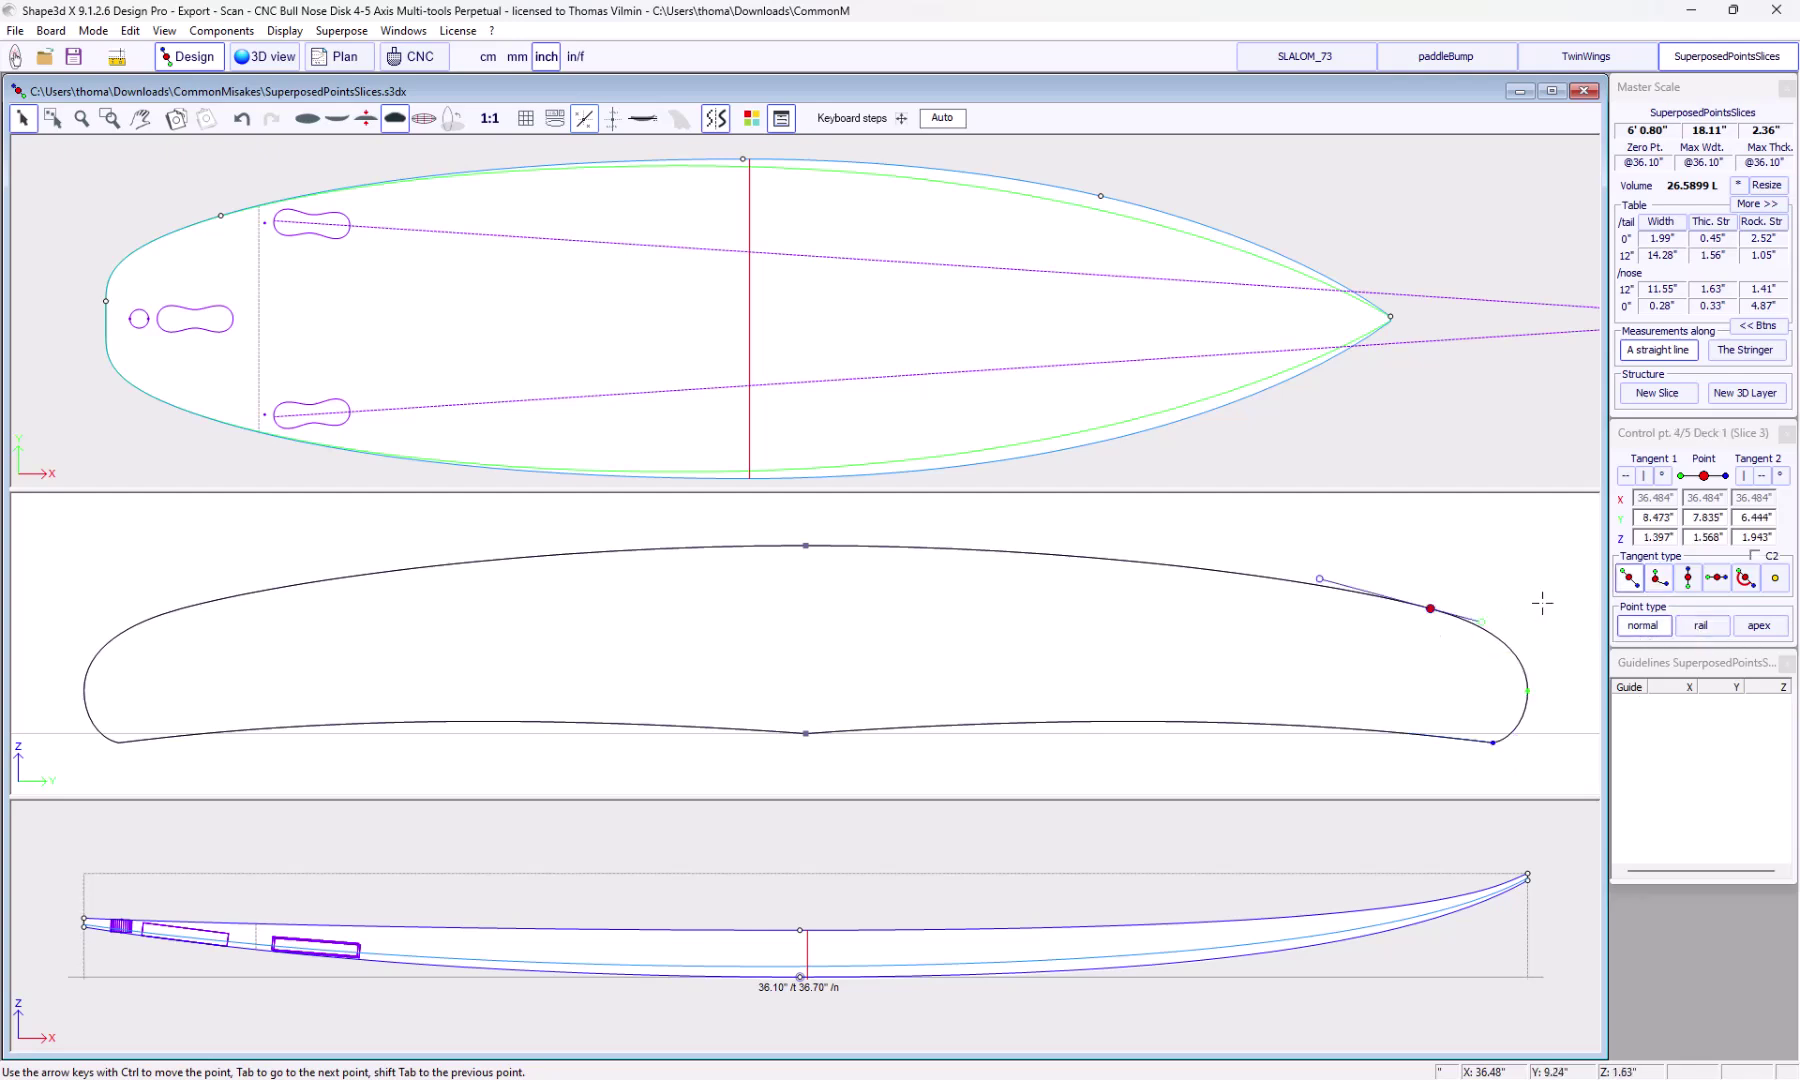
click(1532, 687)
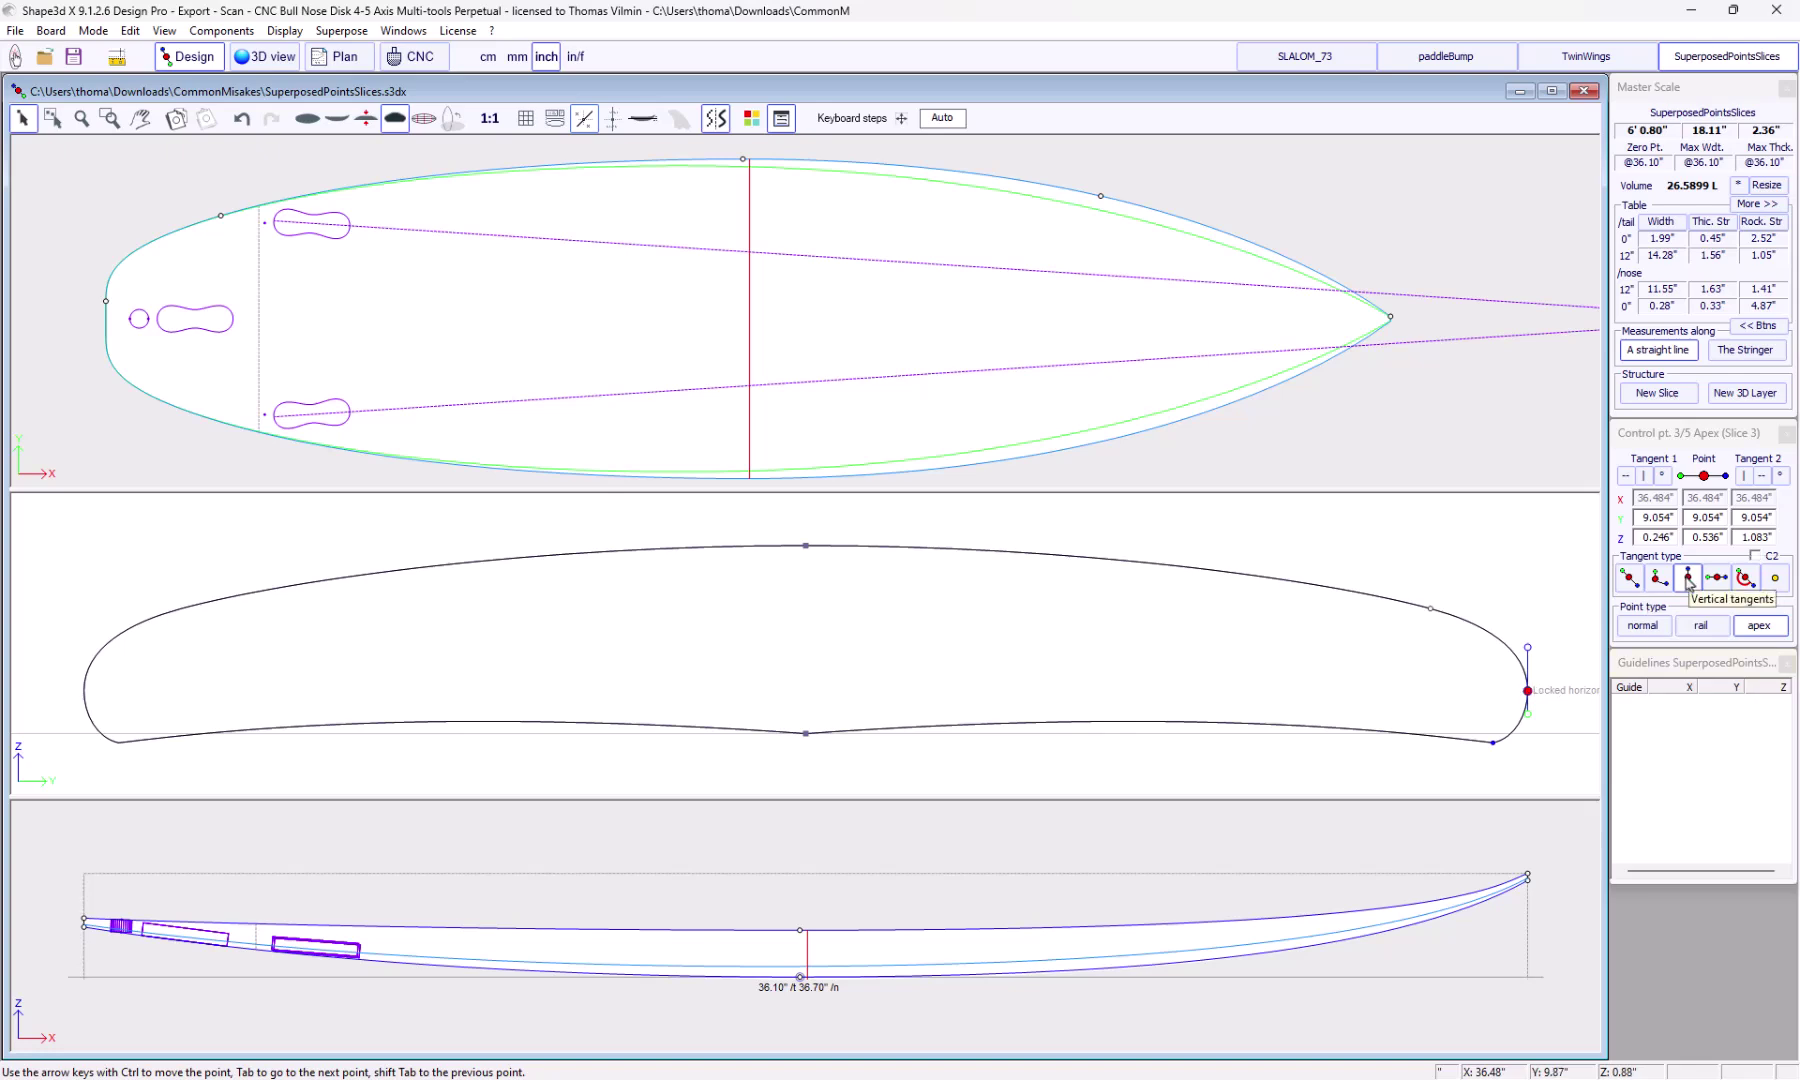
click(1547, 662)
click(1527, 689)
drag(1529, 639, 1539, 634)
click(1559, 705)
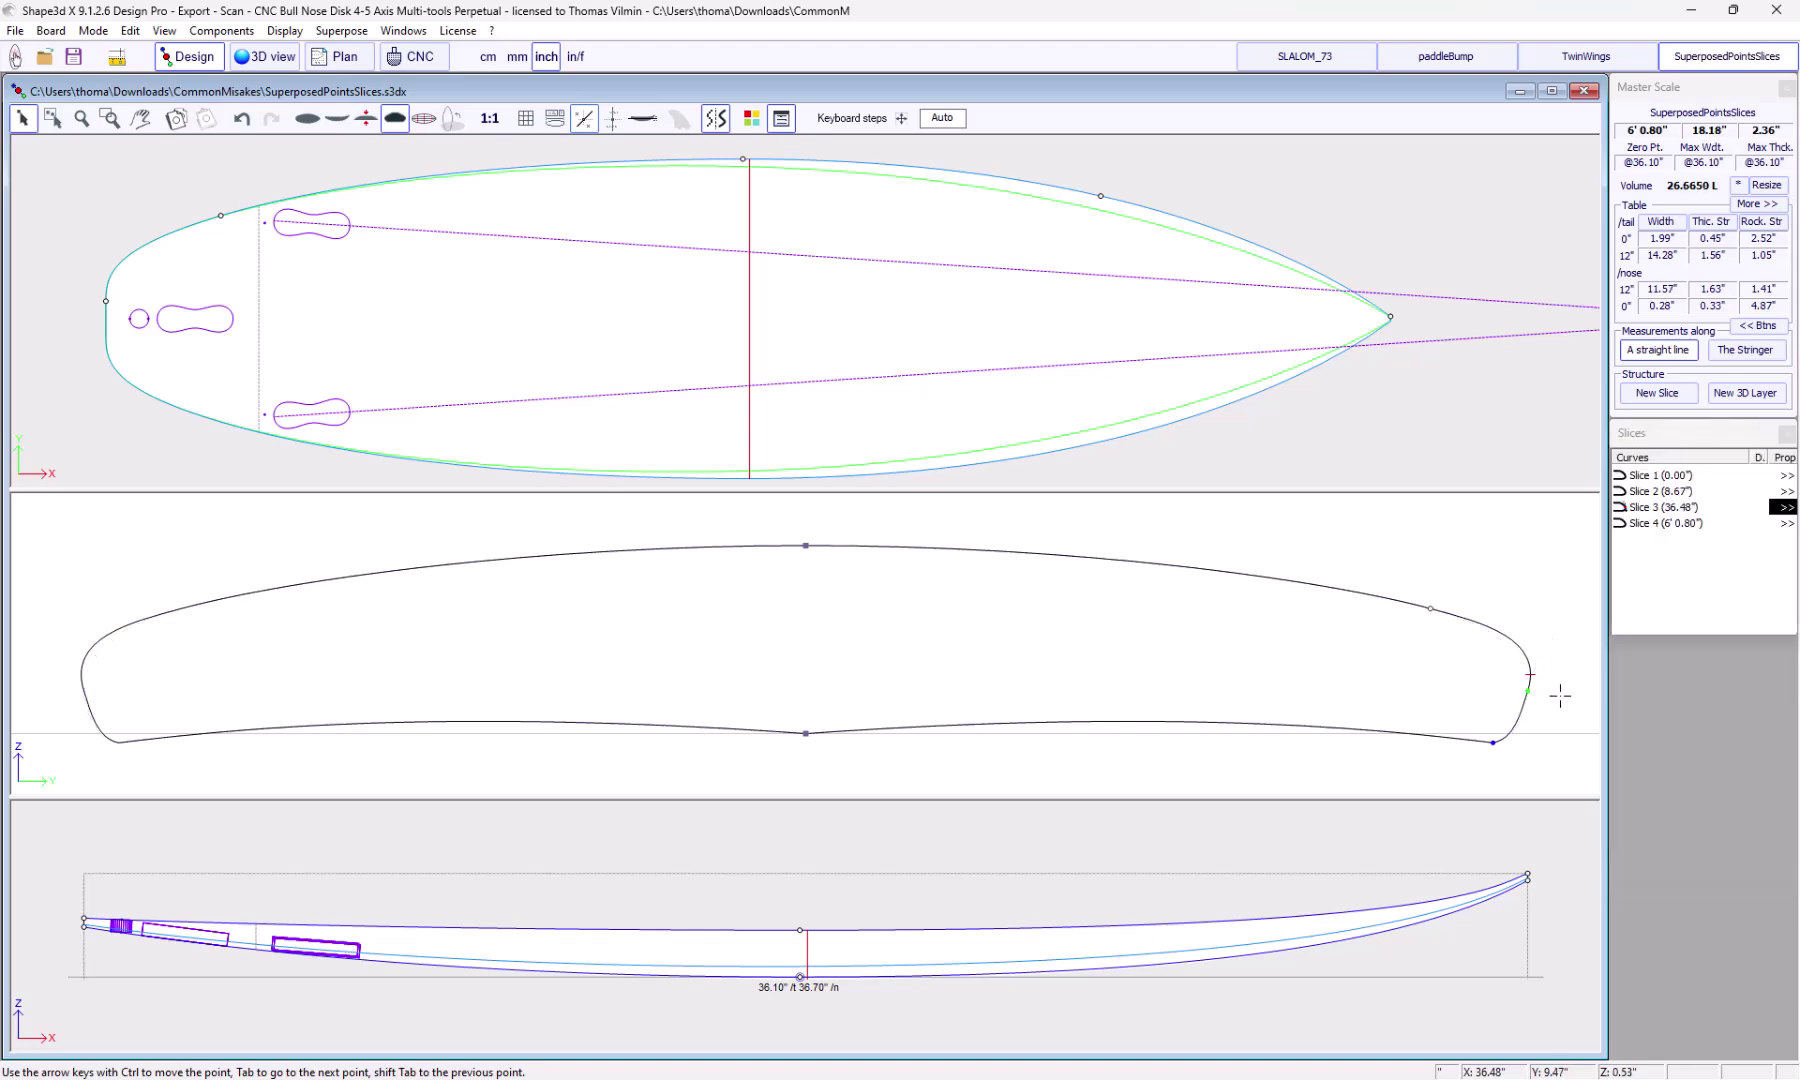
scroll(1542, 677, up, 2)
scroll(1478, 638, up, 1)
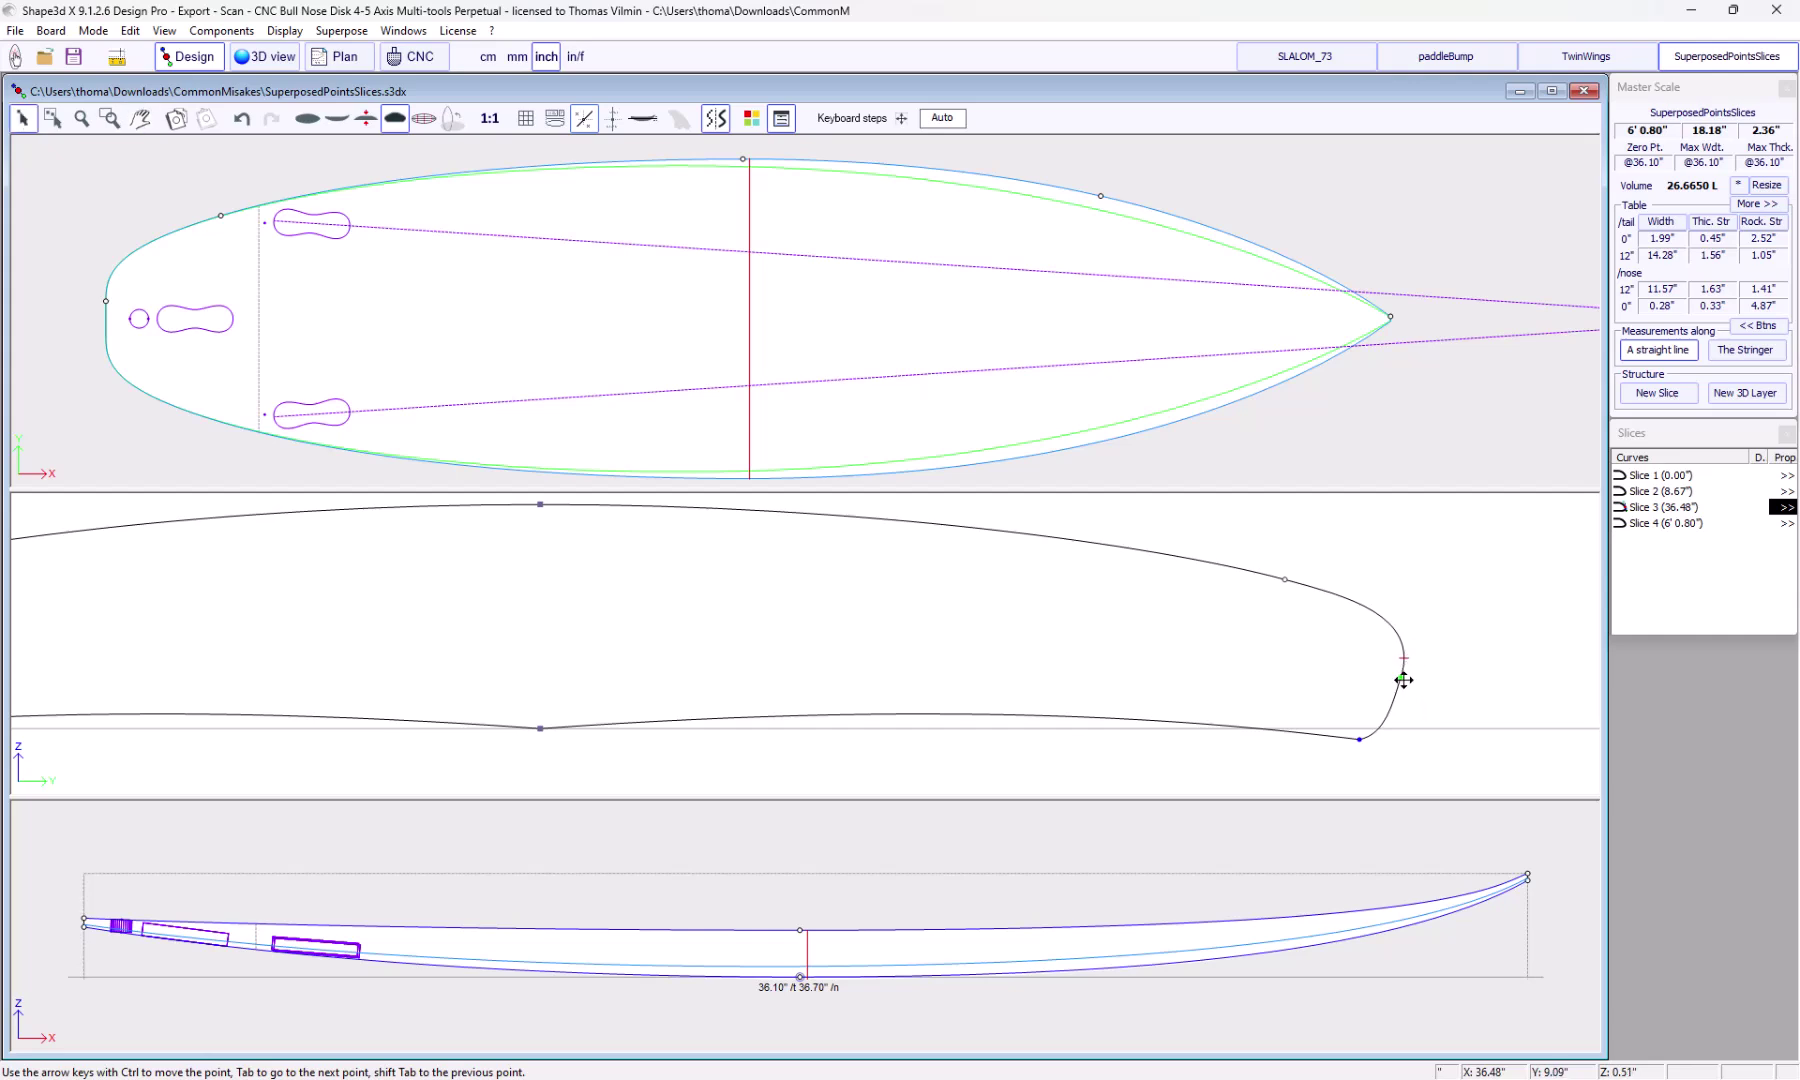
click(1404, 679)
click(1695, 587)
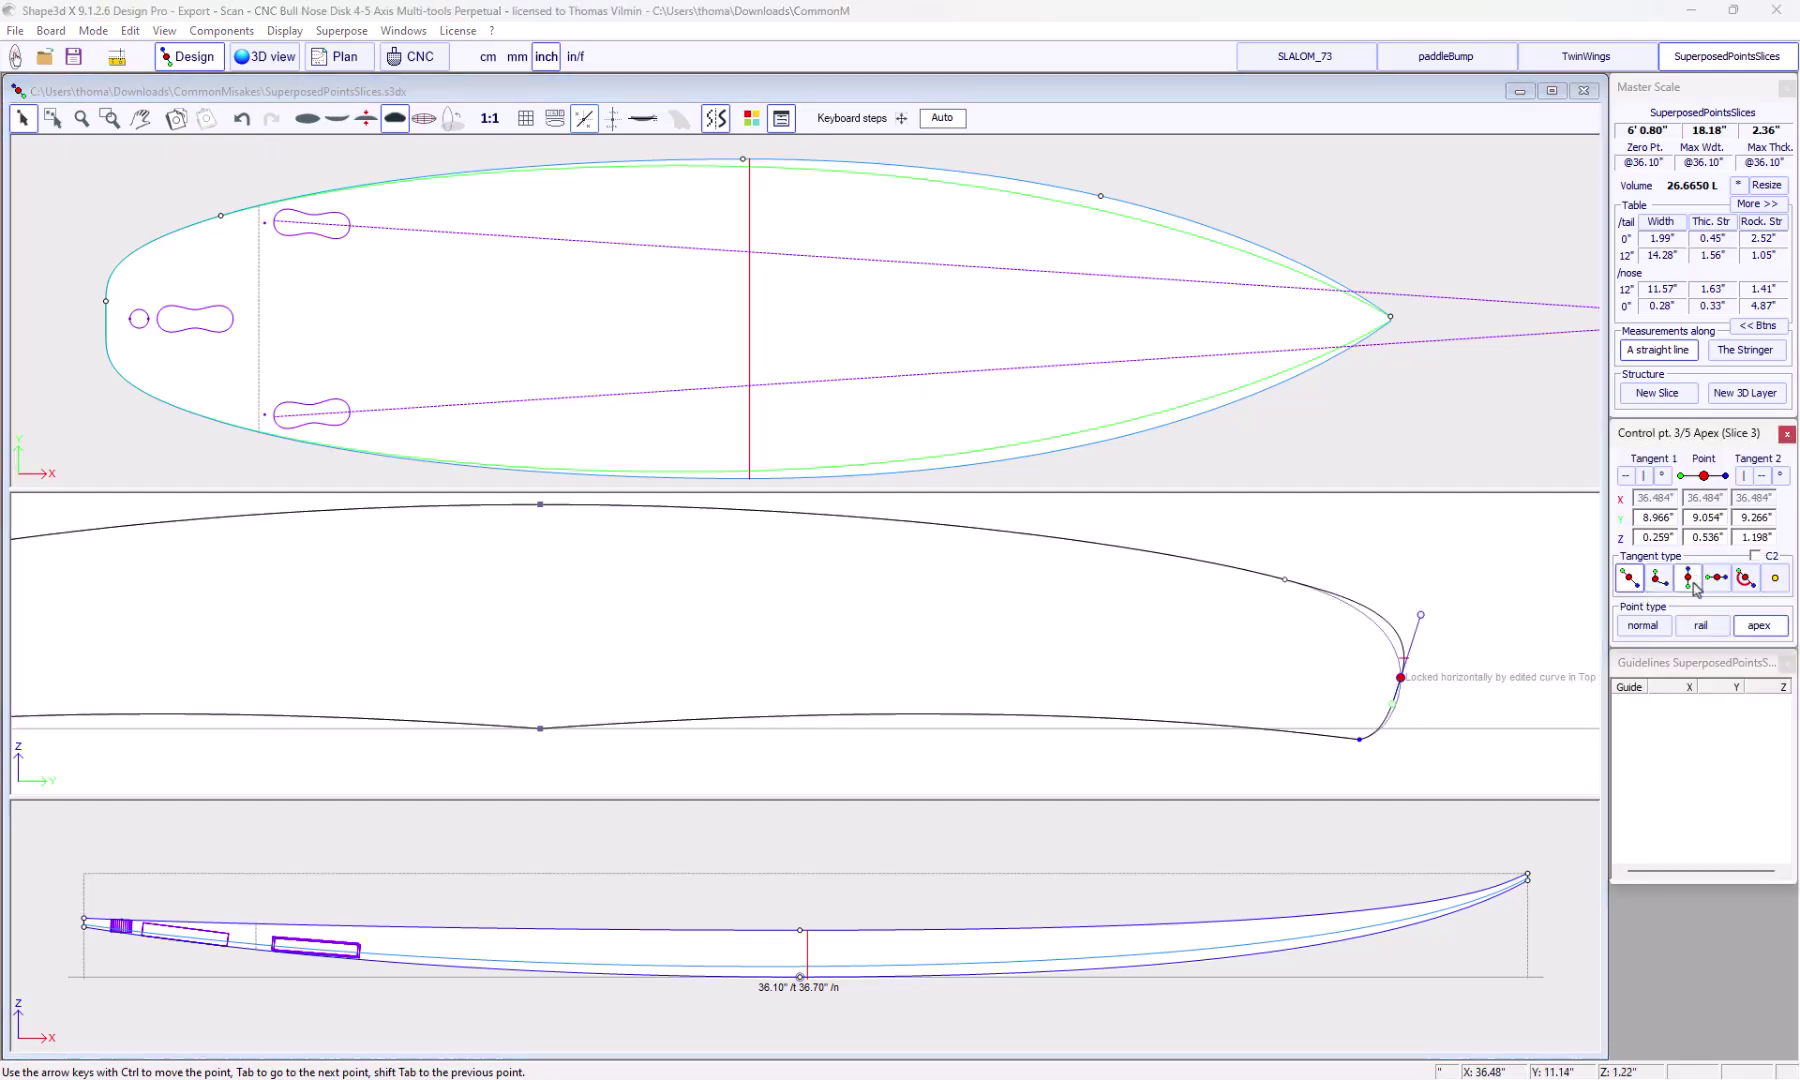
scroll(1477, 659, down, 1)
scroll(1460, 626, down, 1)
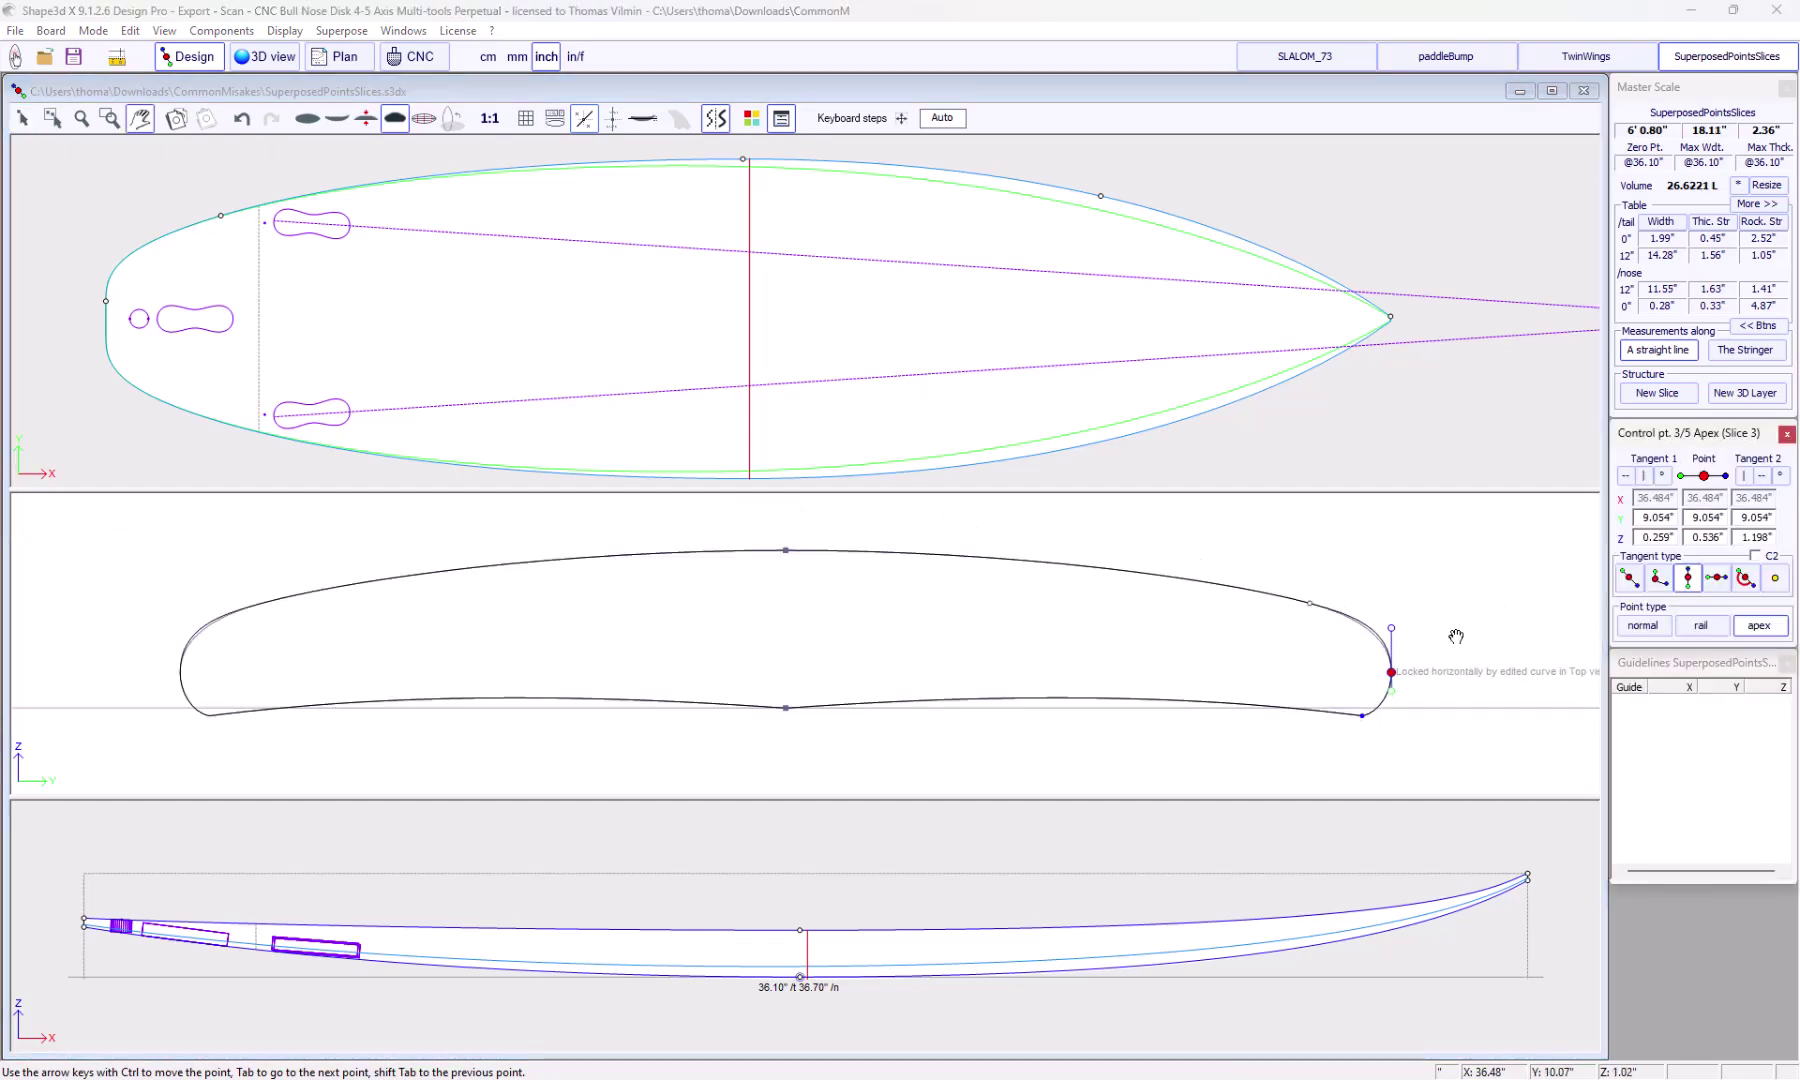
Change slice 3's Deck 1 control point type to rail
click(1363, 714)
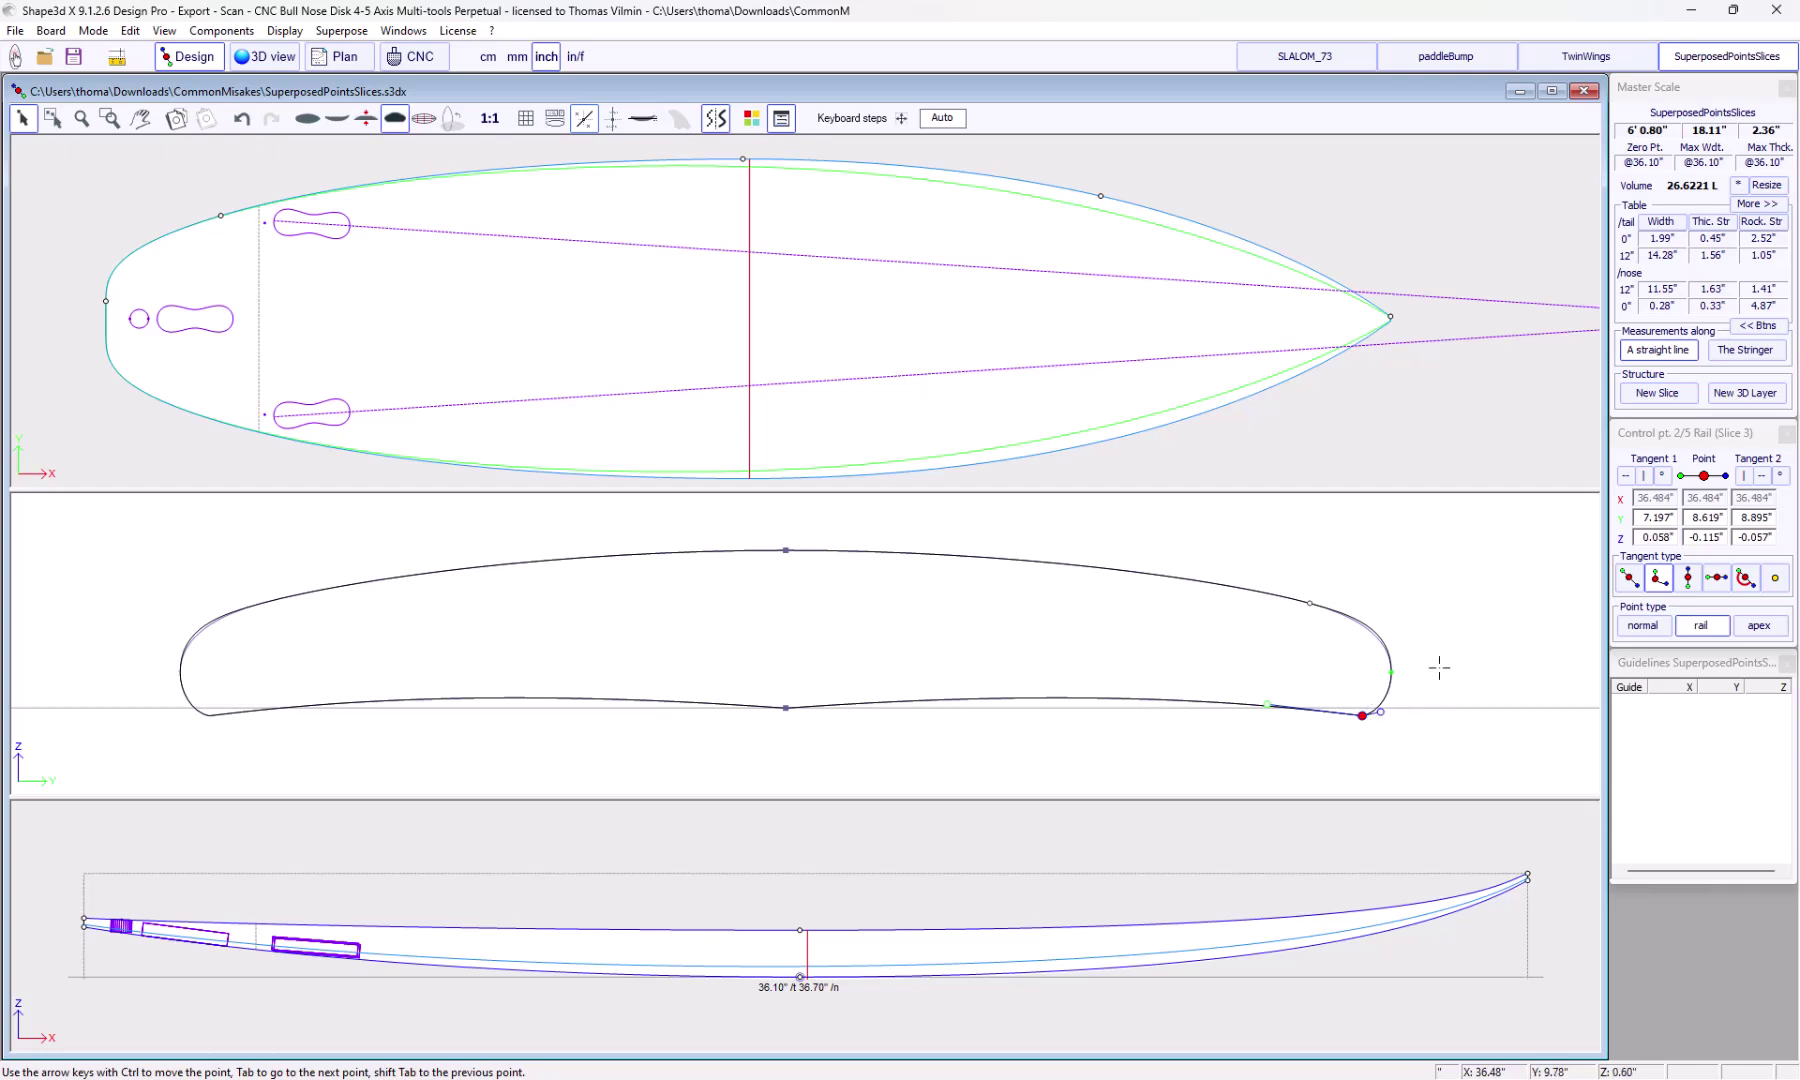
click(1439, 669)
click(1309, 604)
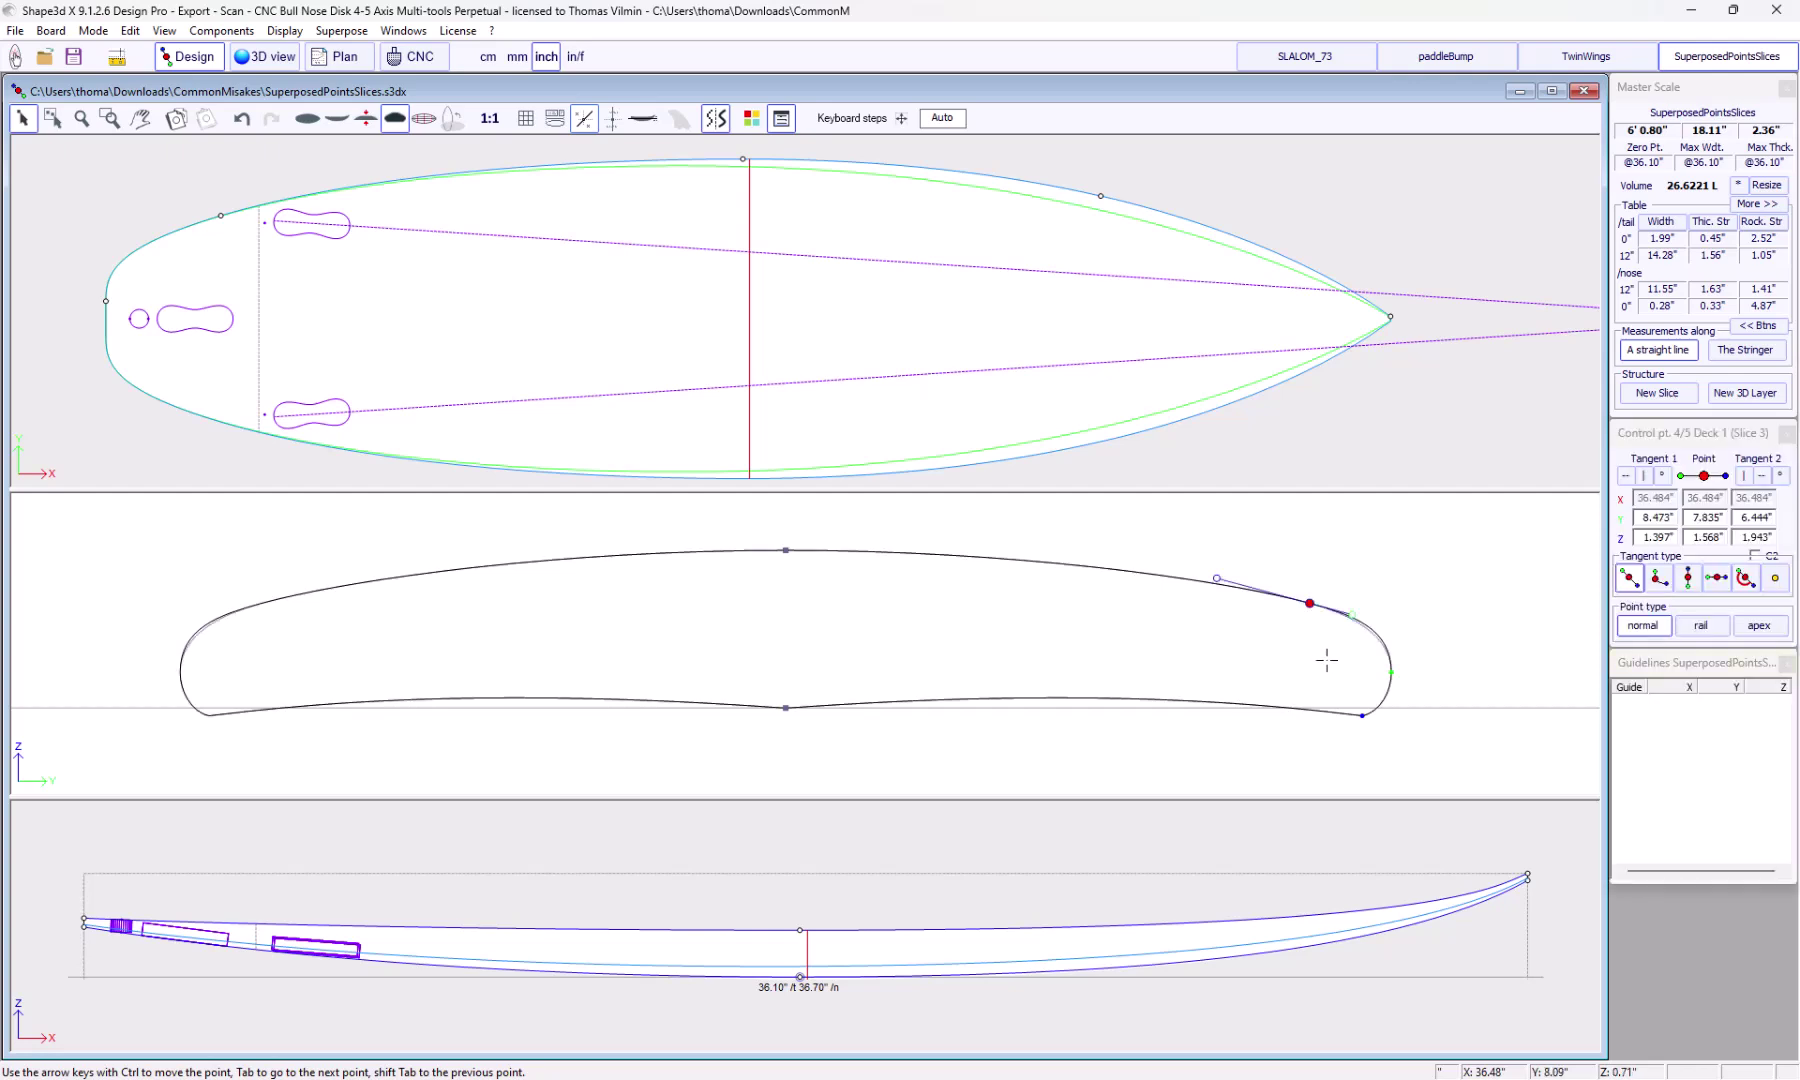
click(1700, 630)
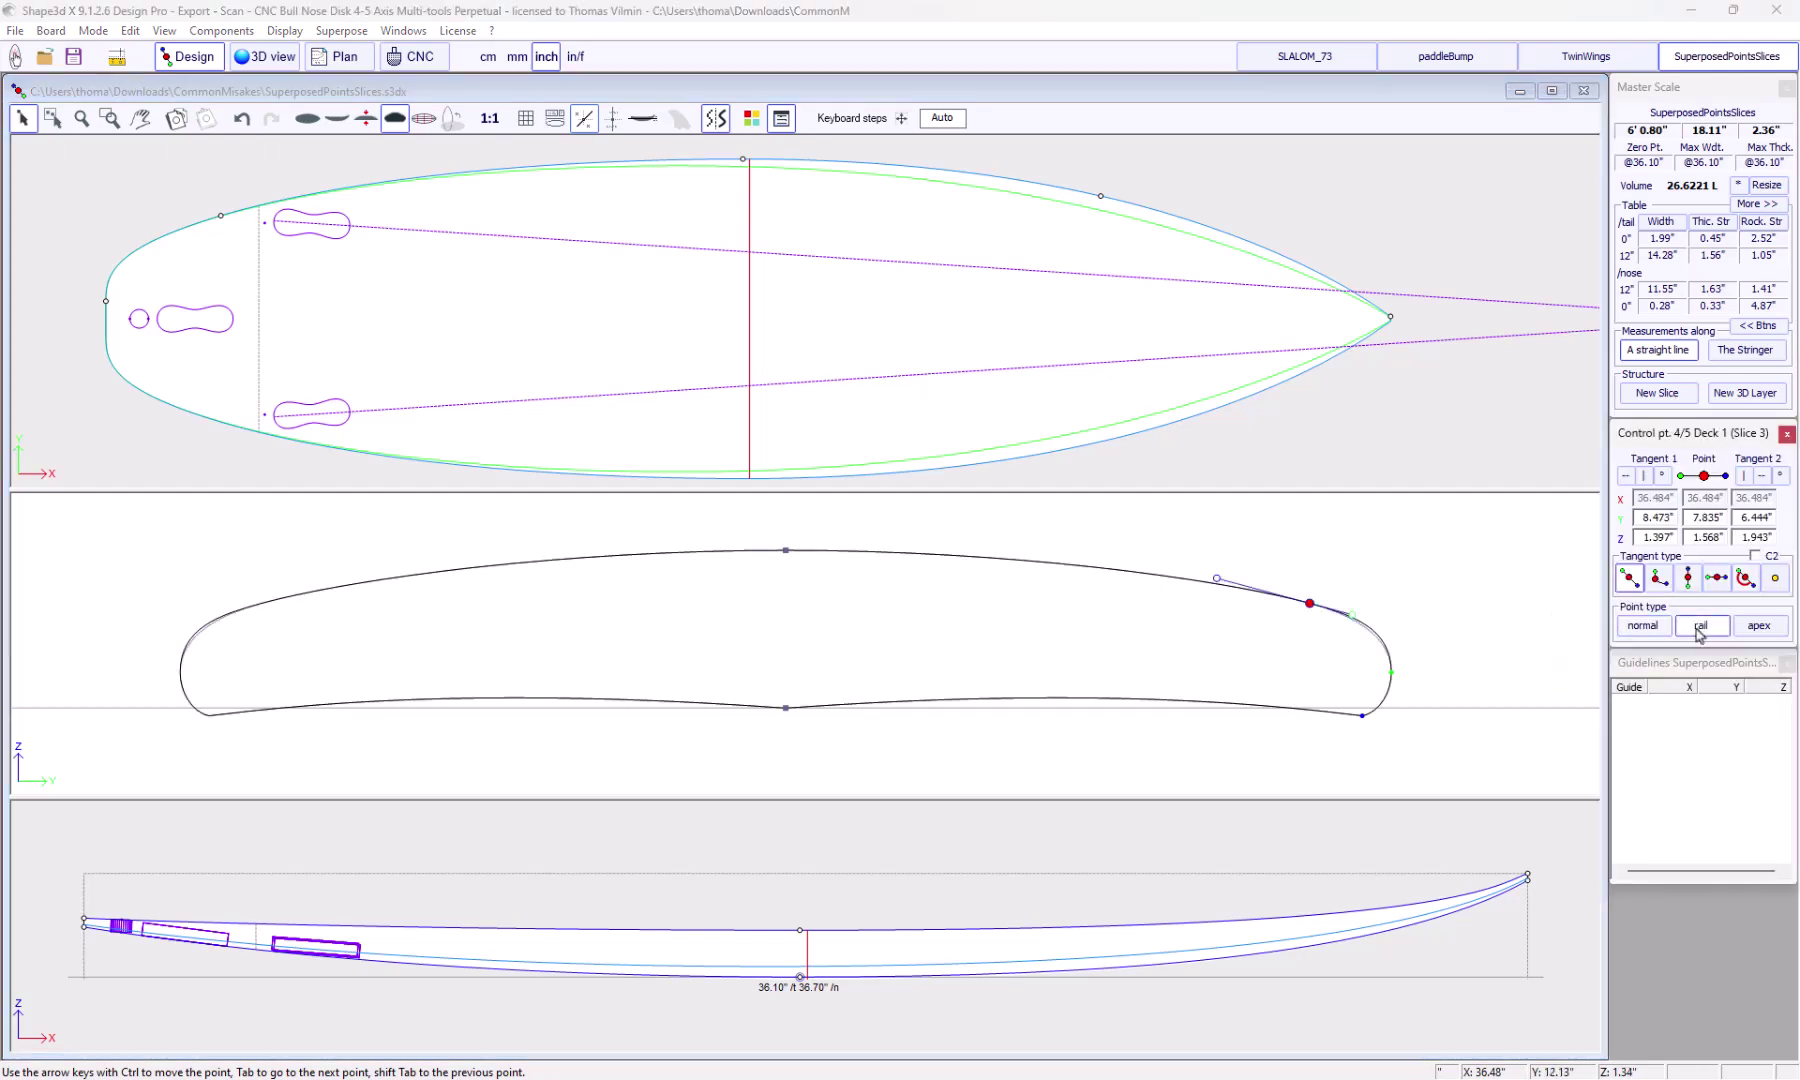
click(1511, 595)
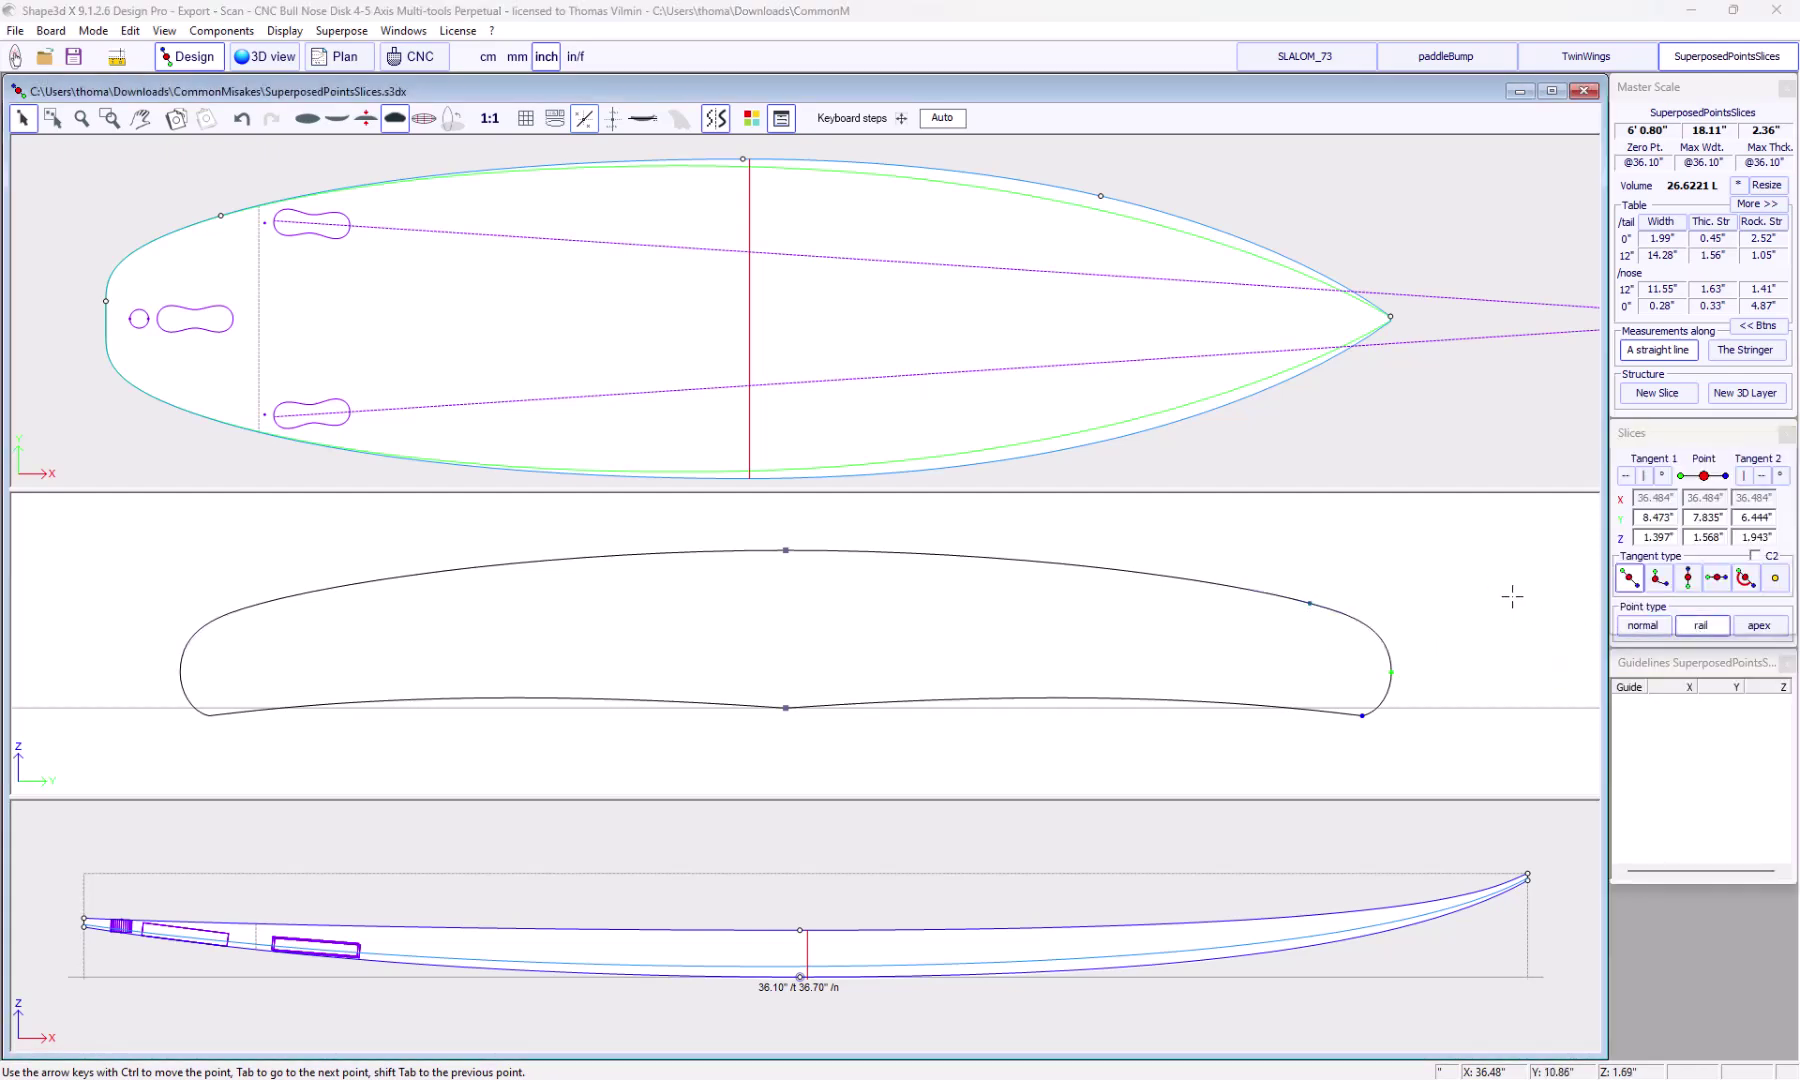
click(1315, 602)
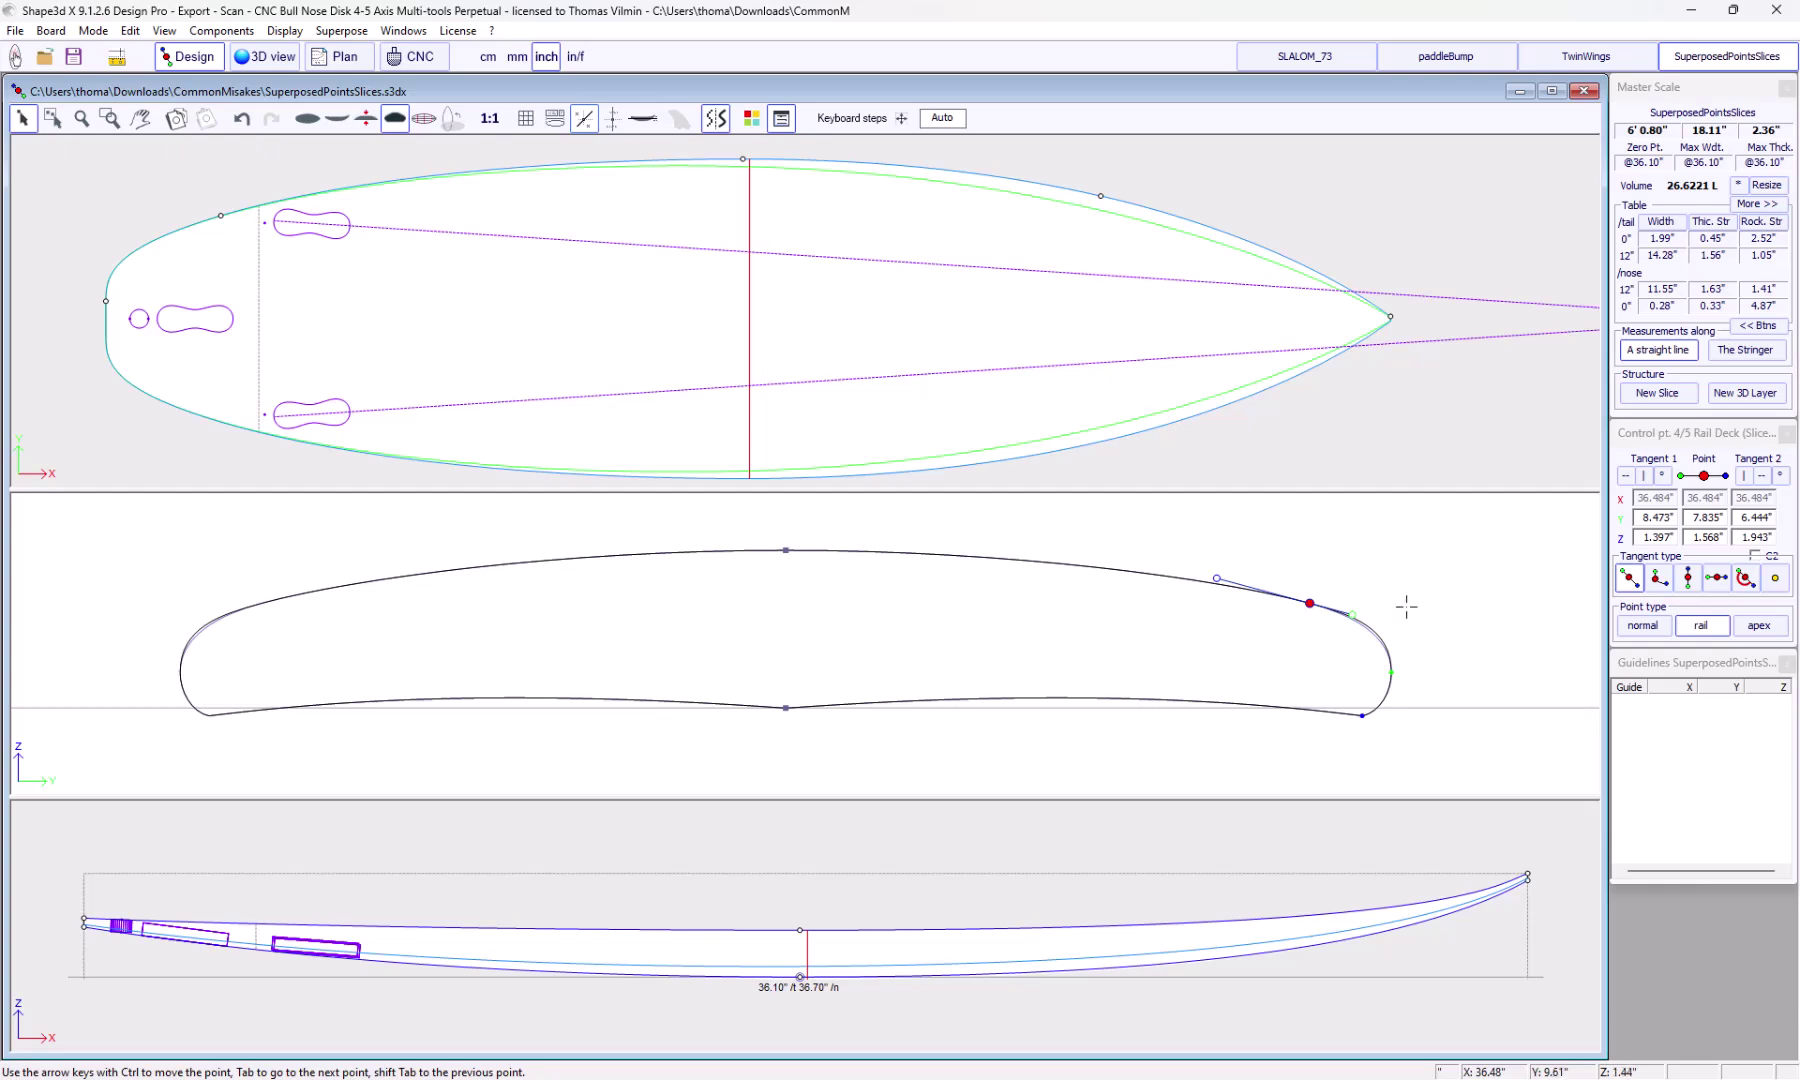
click(787, 550)
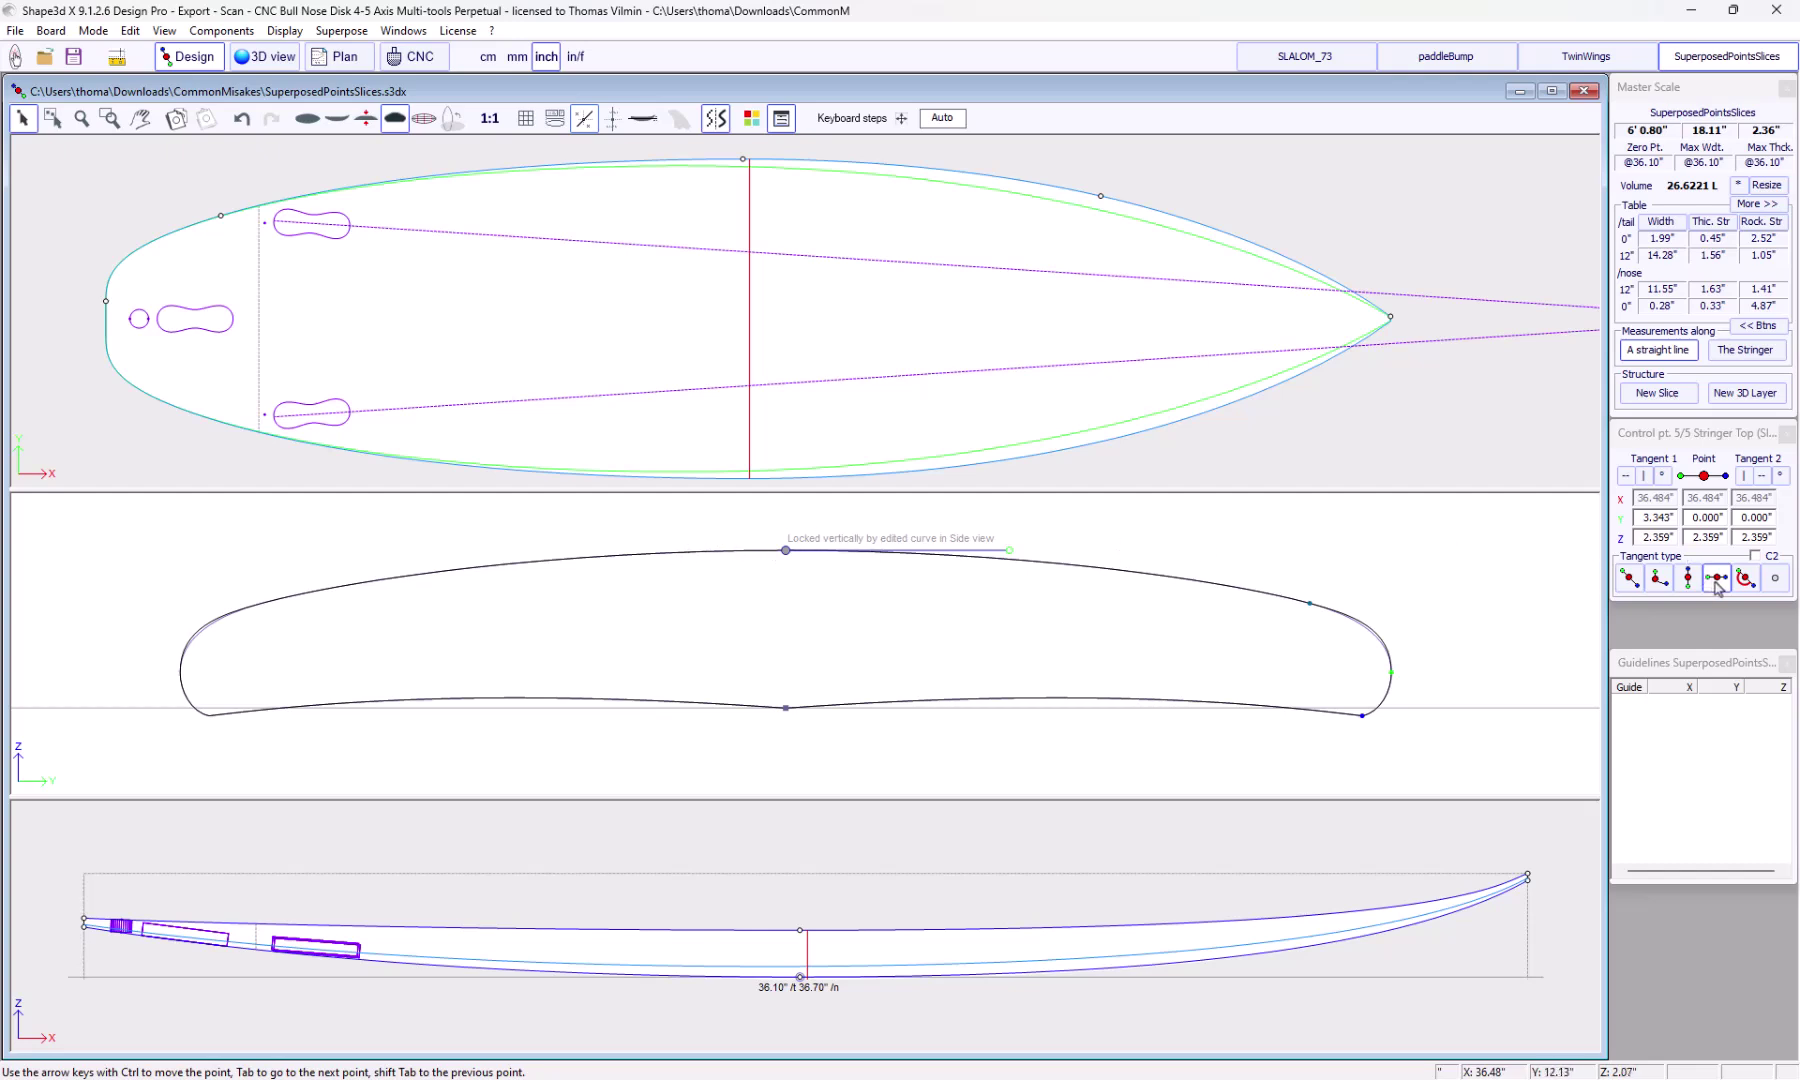
Make slice 3's Stringer Top and Stringer Bot tangents horizontal, tilting the bottom tangent 0.417" up
click(786, 551)
click(785, 710)
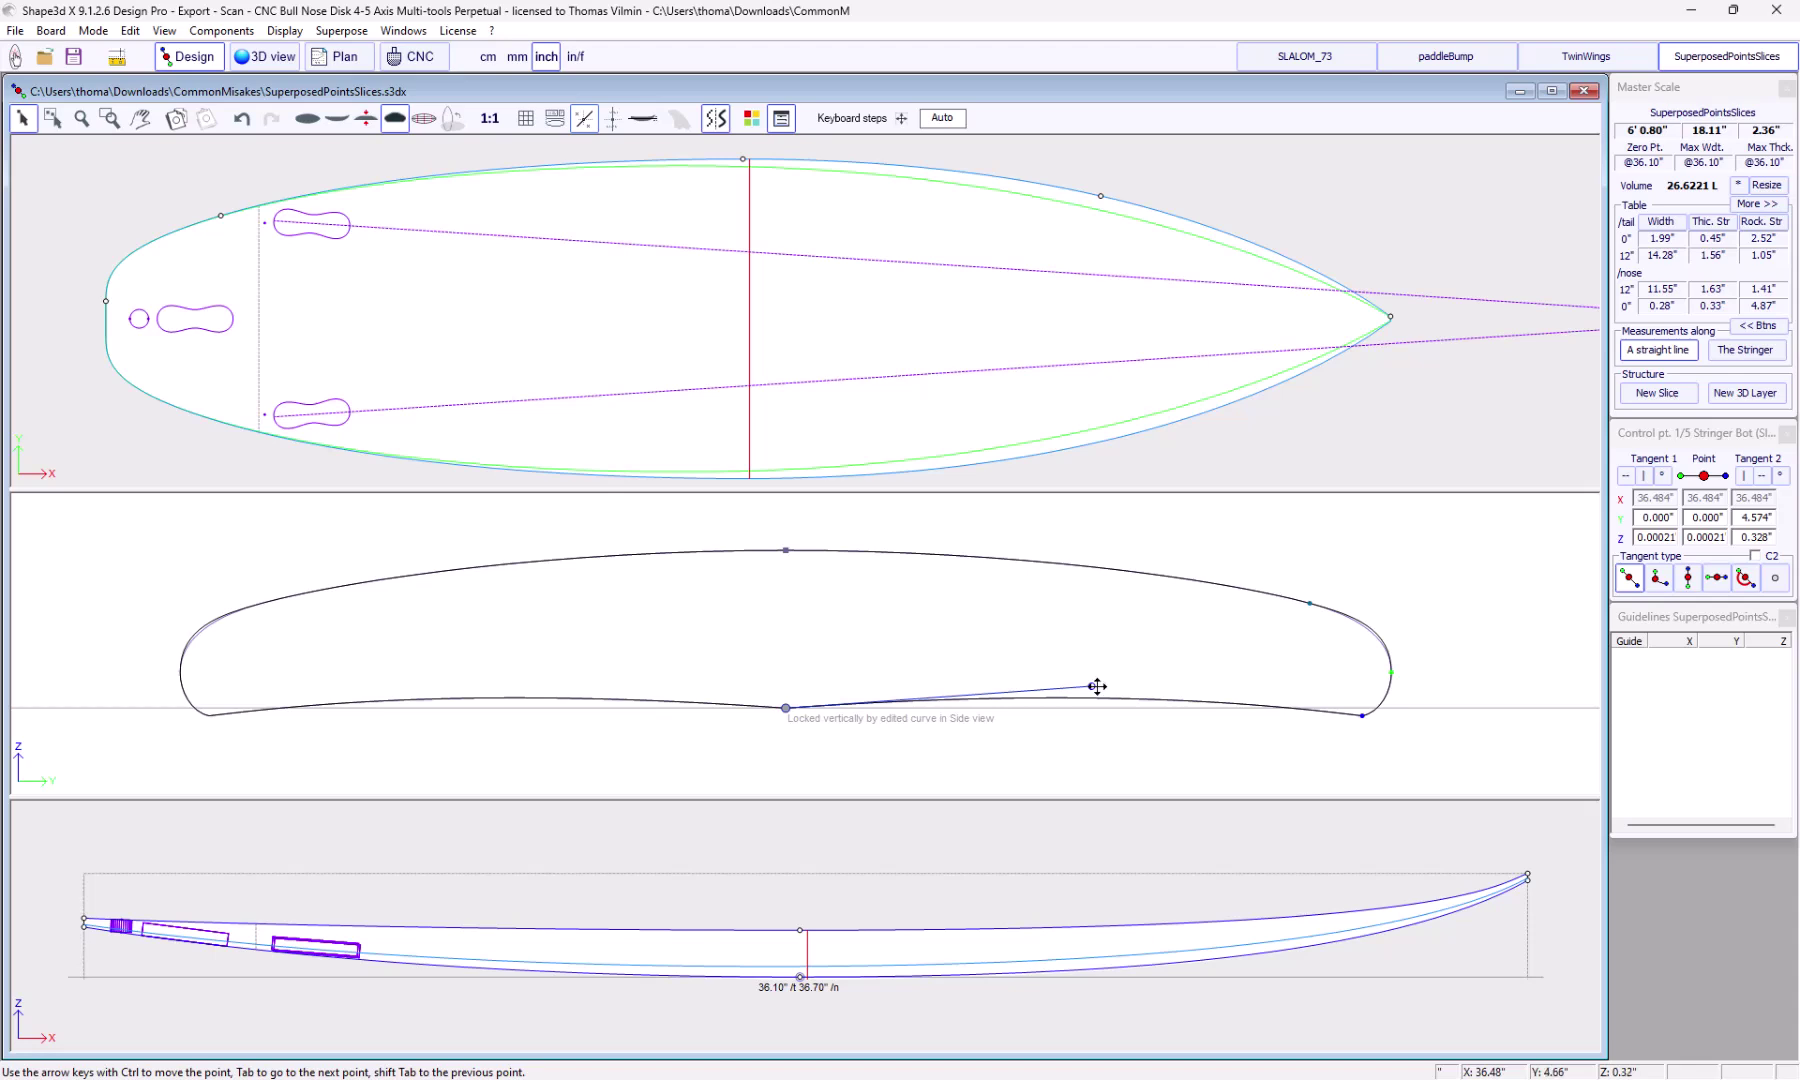
mouse_move(1094, 688)
mouse_down()
mouse_move(1065, 651)
mouse_move(1088, 731)
mouse_move(1182, 643)
mouse_move(1068, 642)
mouse_up()
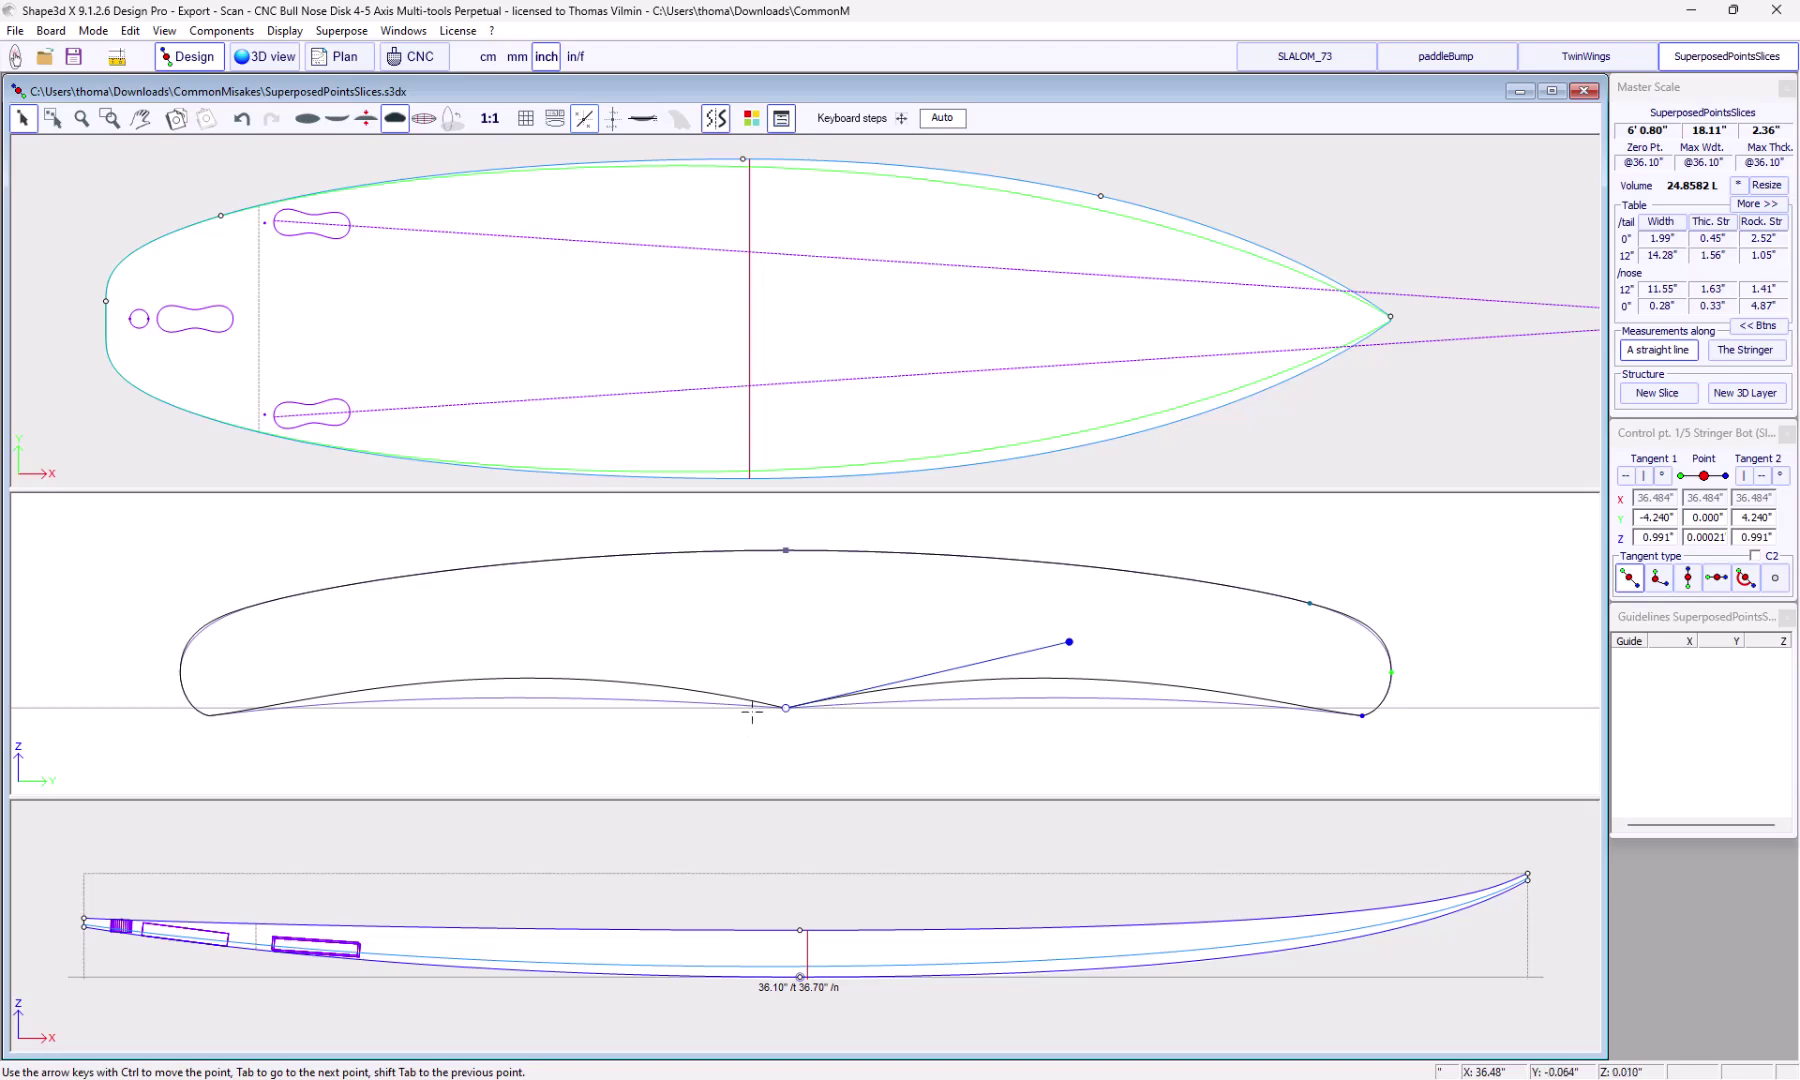
click(1718, 578)
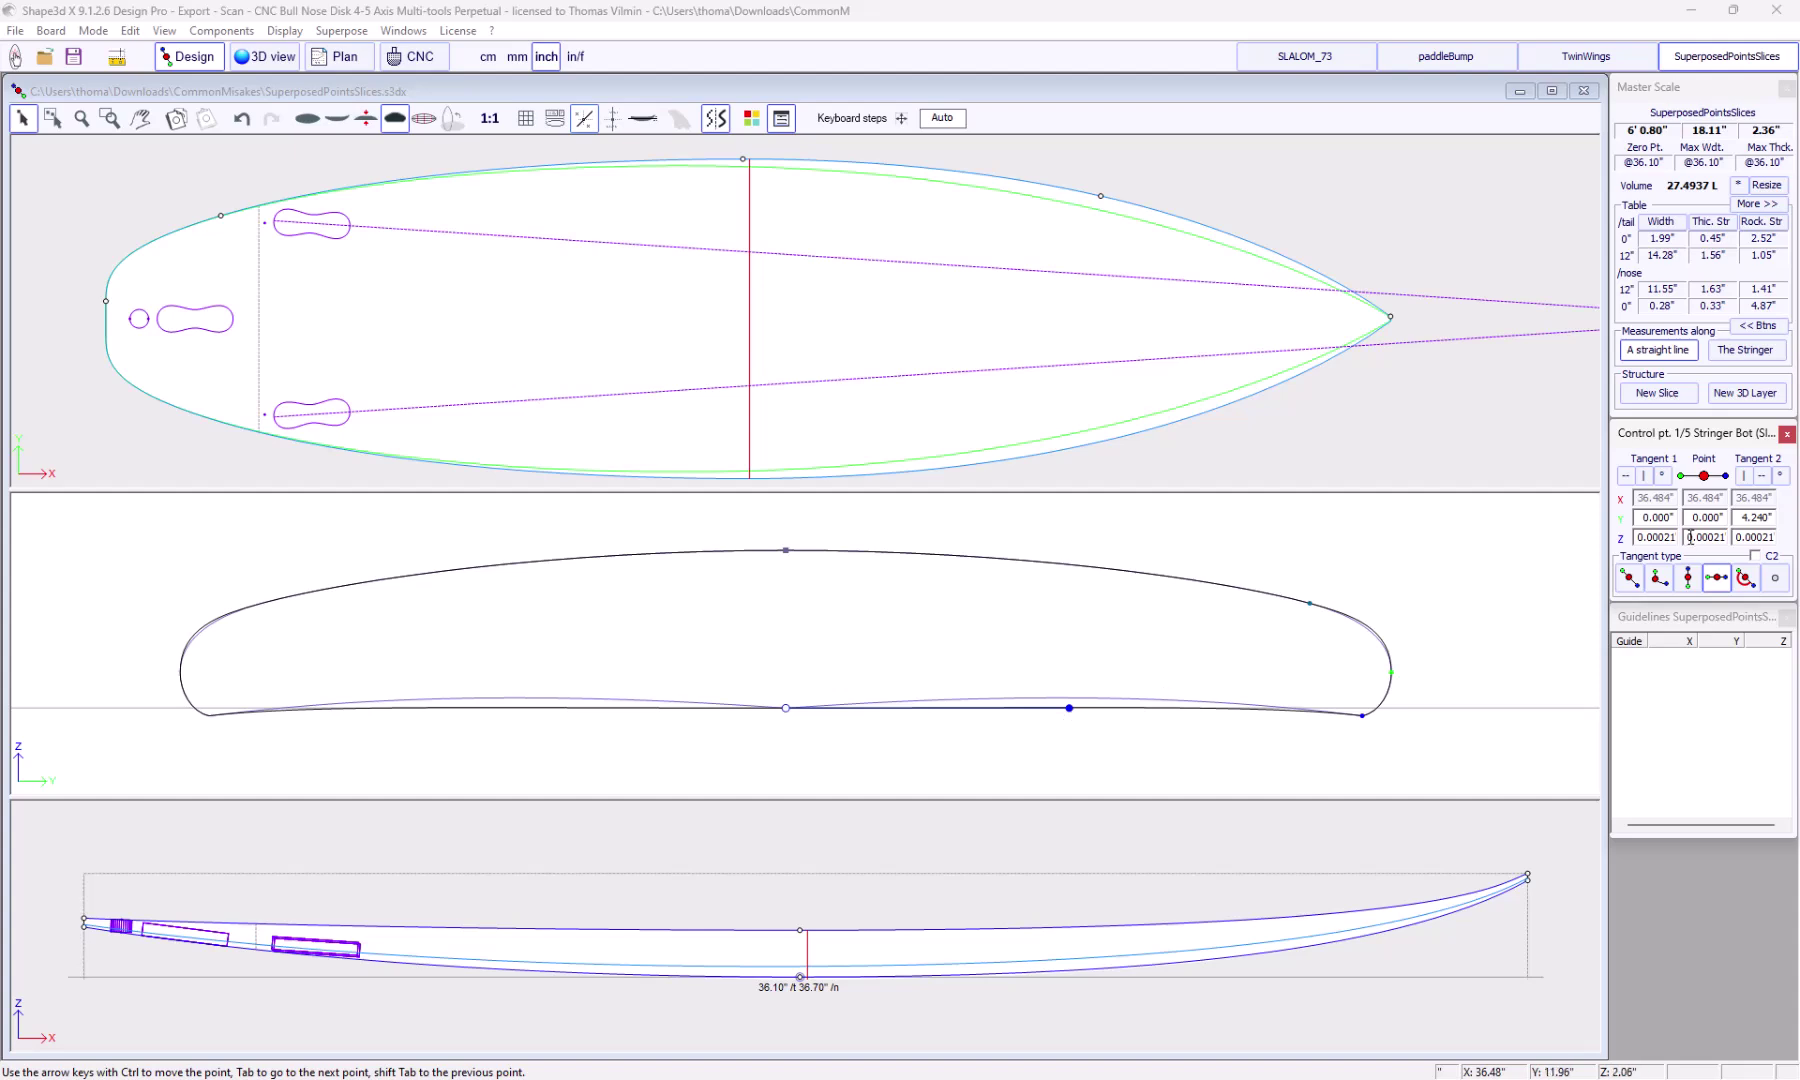
drag(1070, 707, 1019, 681)
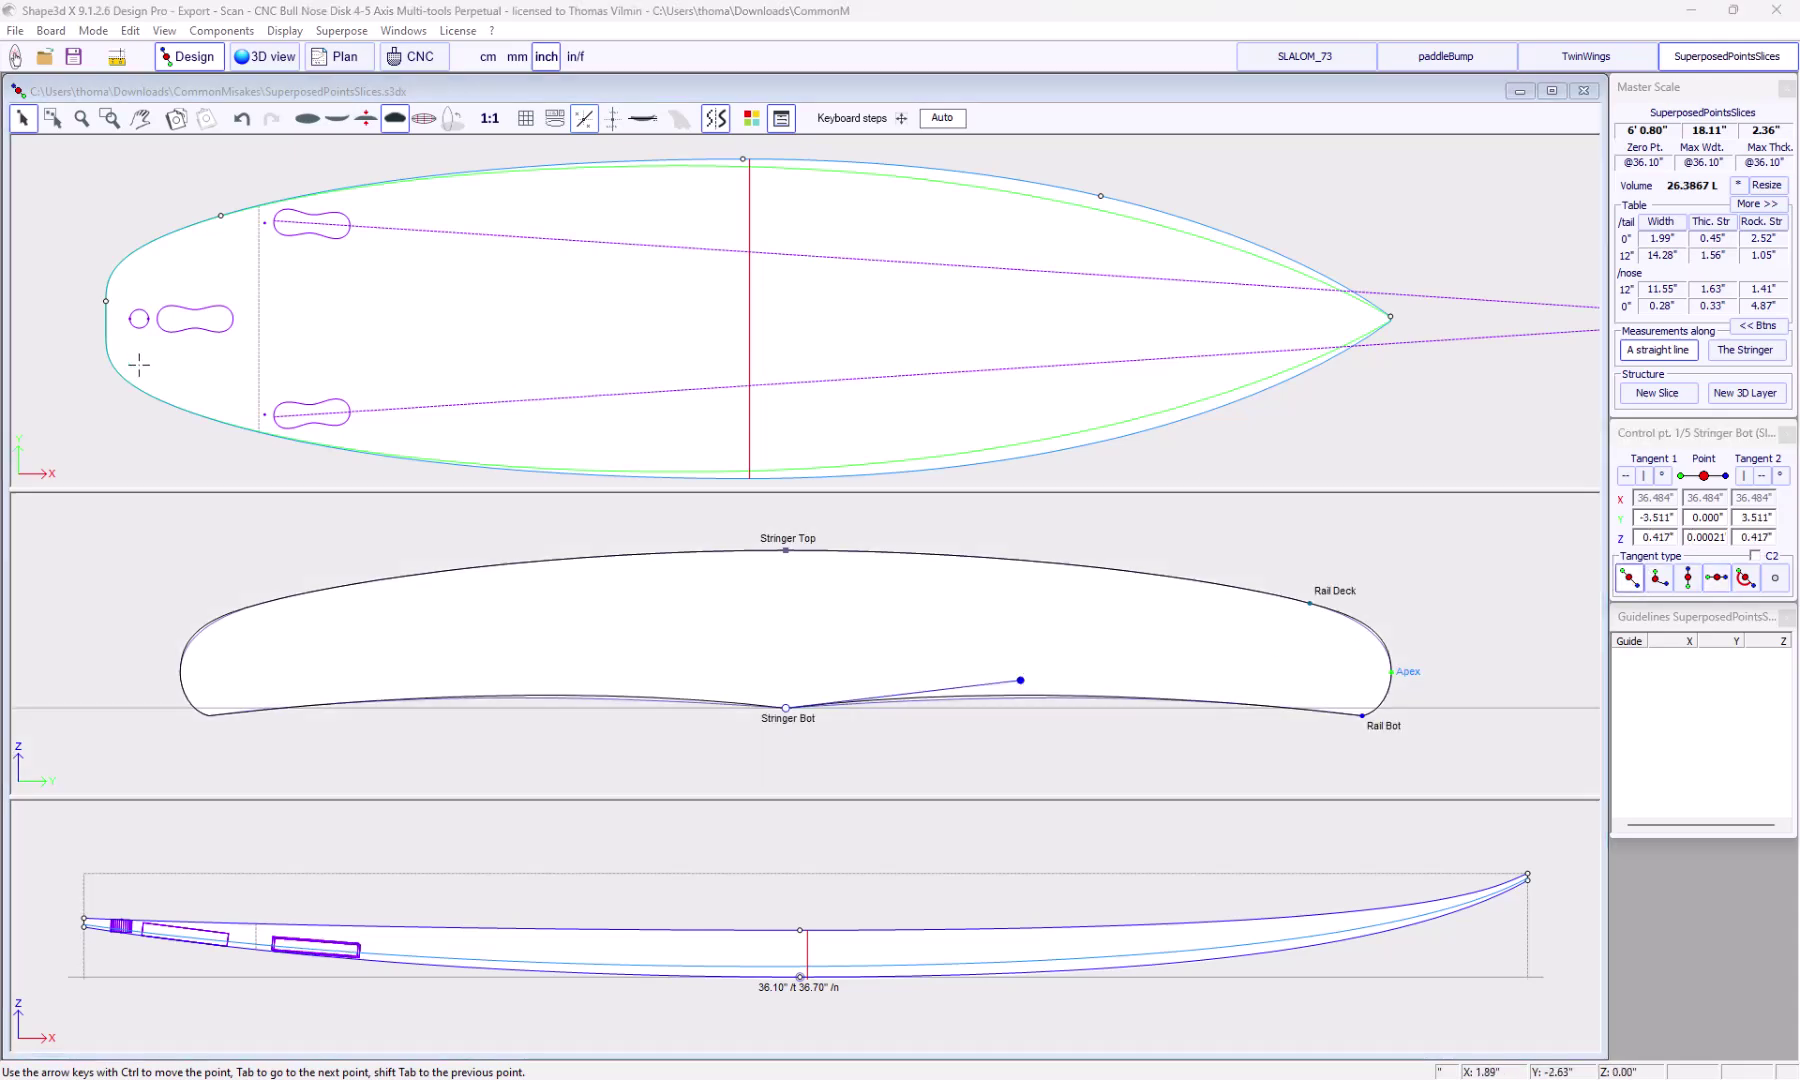
Drag the Slice 1 Apex point to Y 0.000 for zero tail width
click(108, 322)
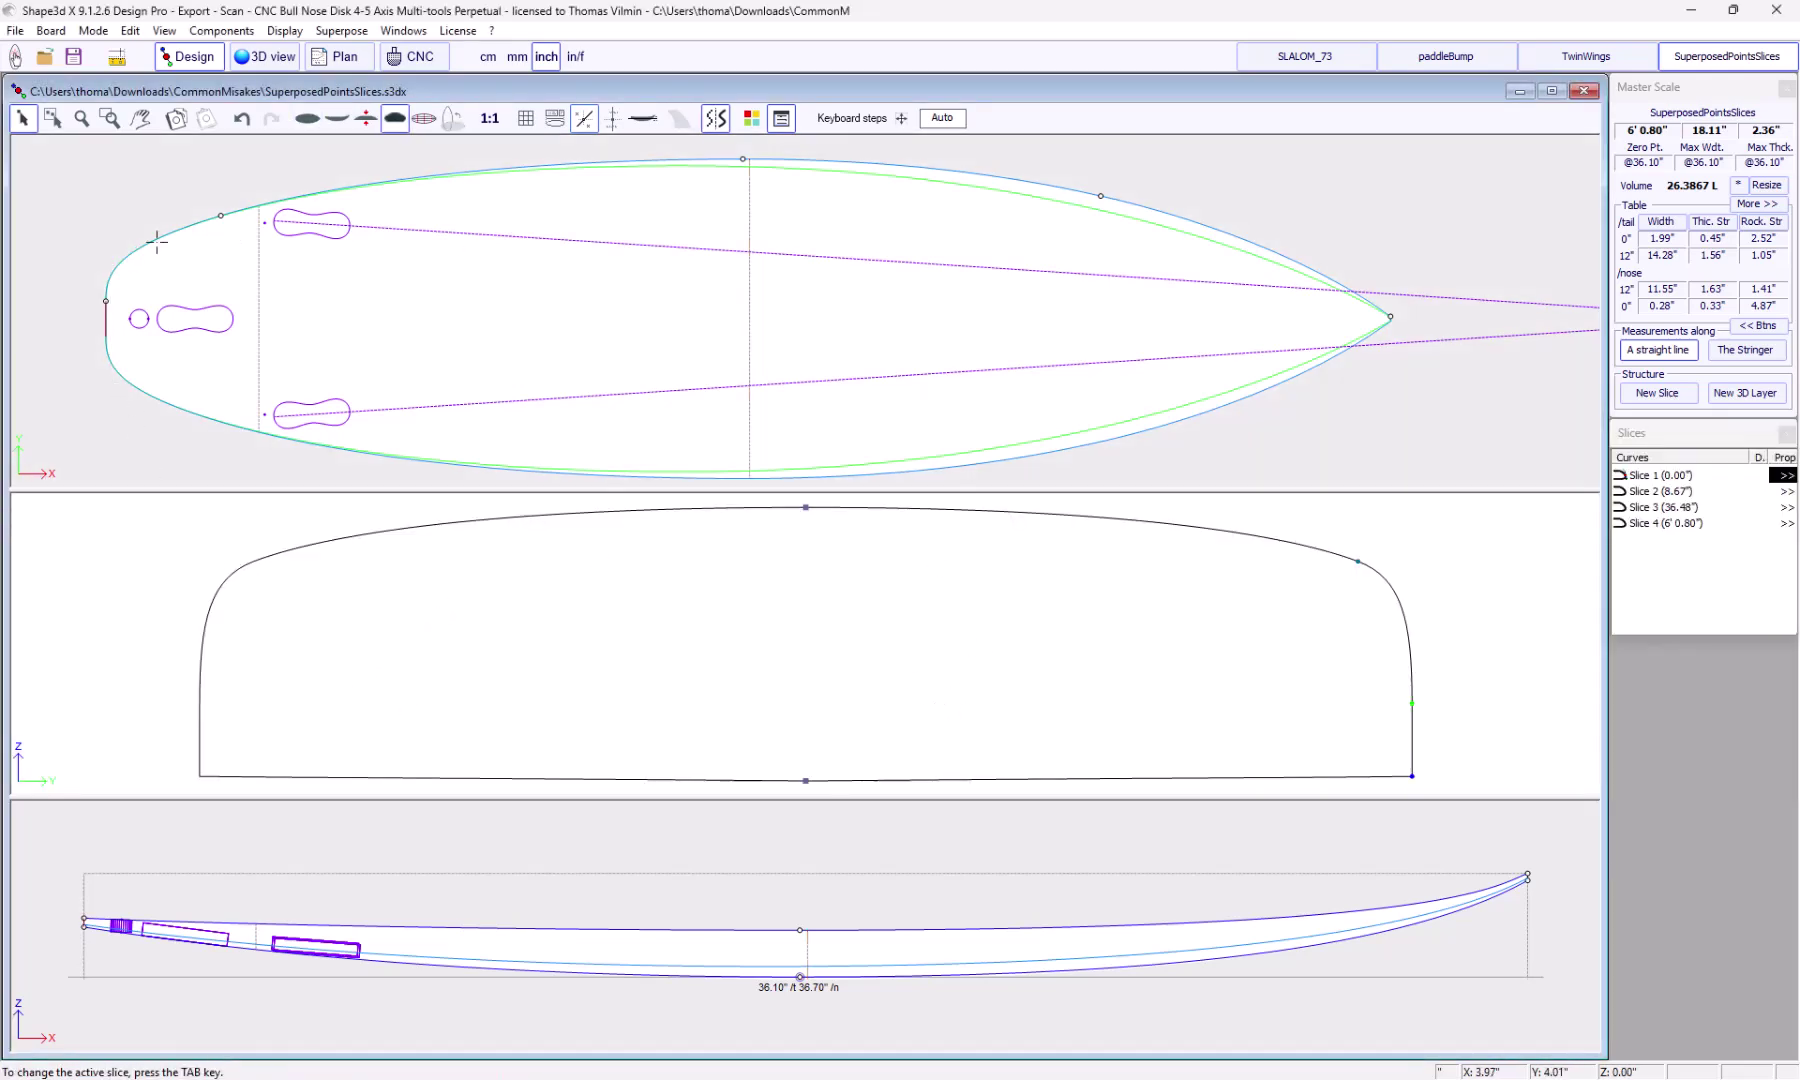
click(105, 301)
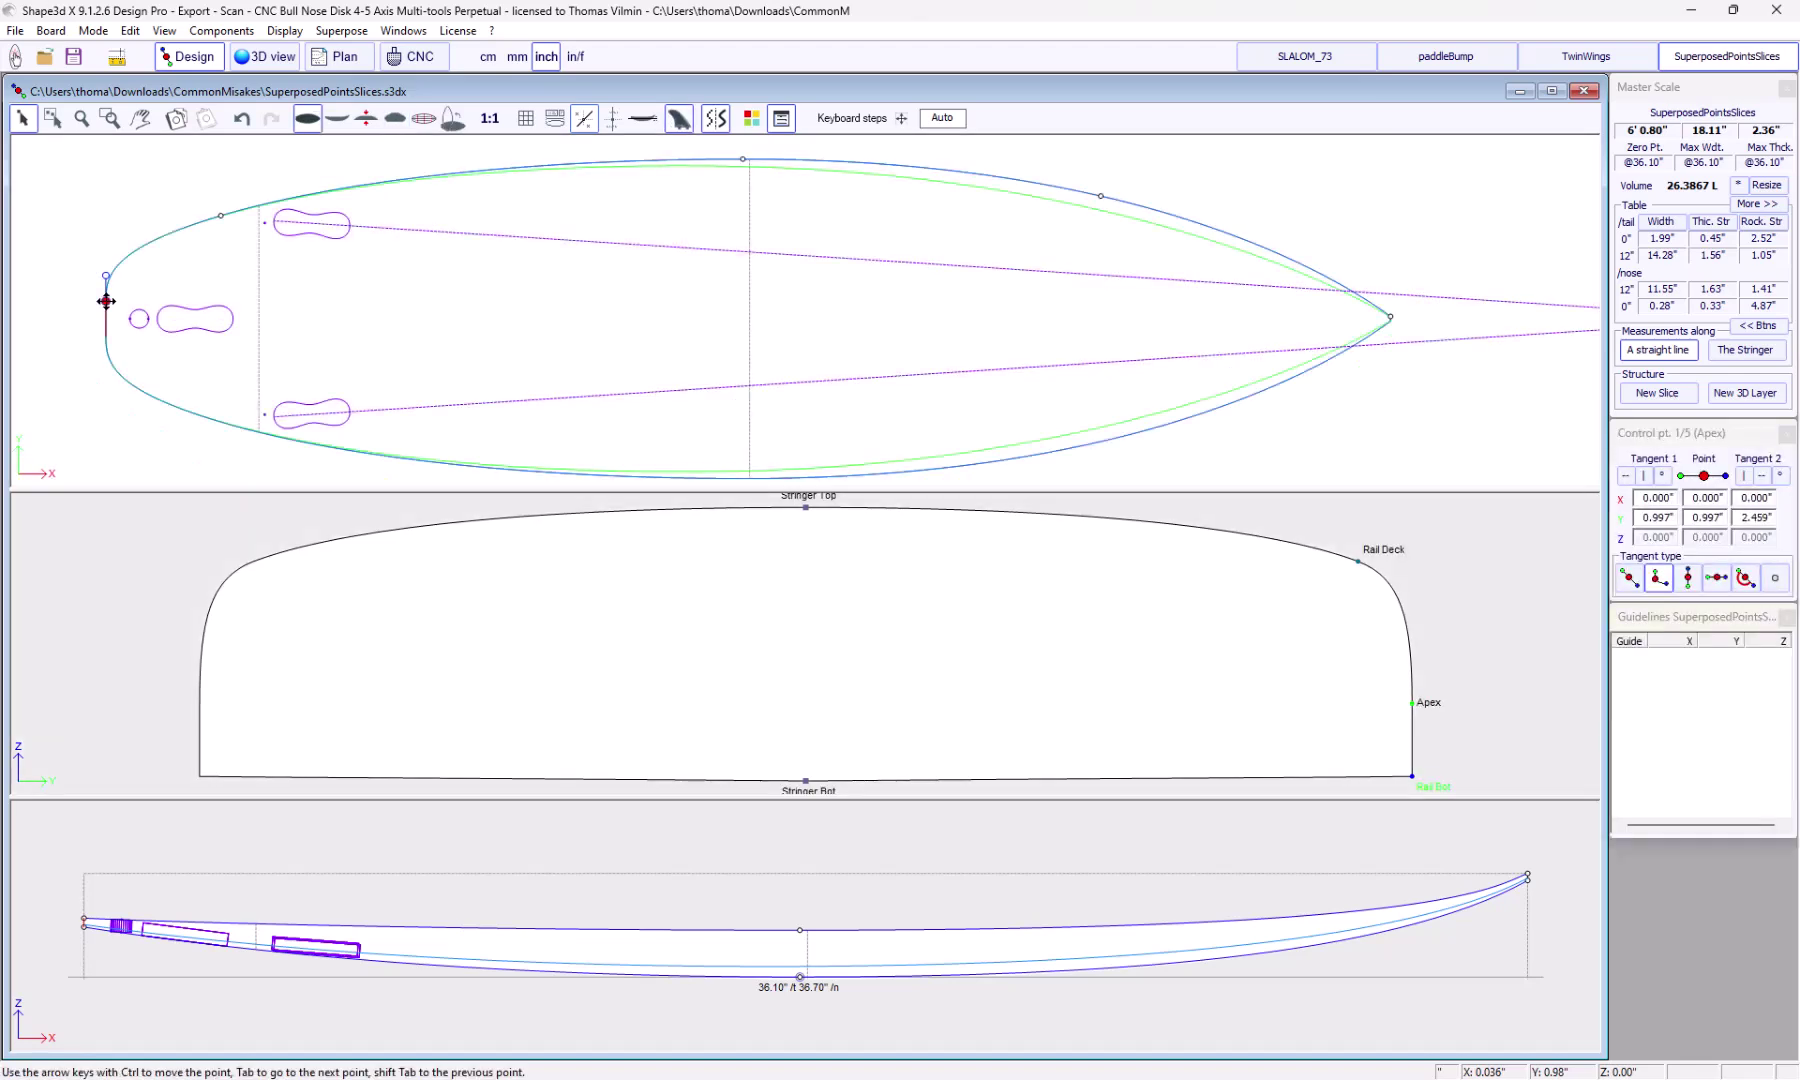
drag(105, 300, 105, 335)
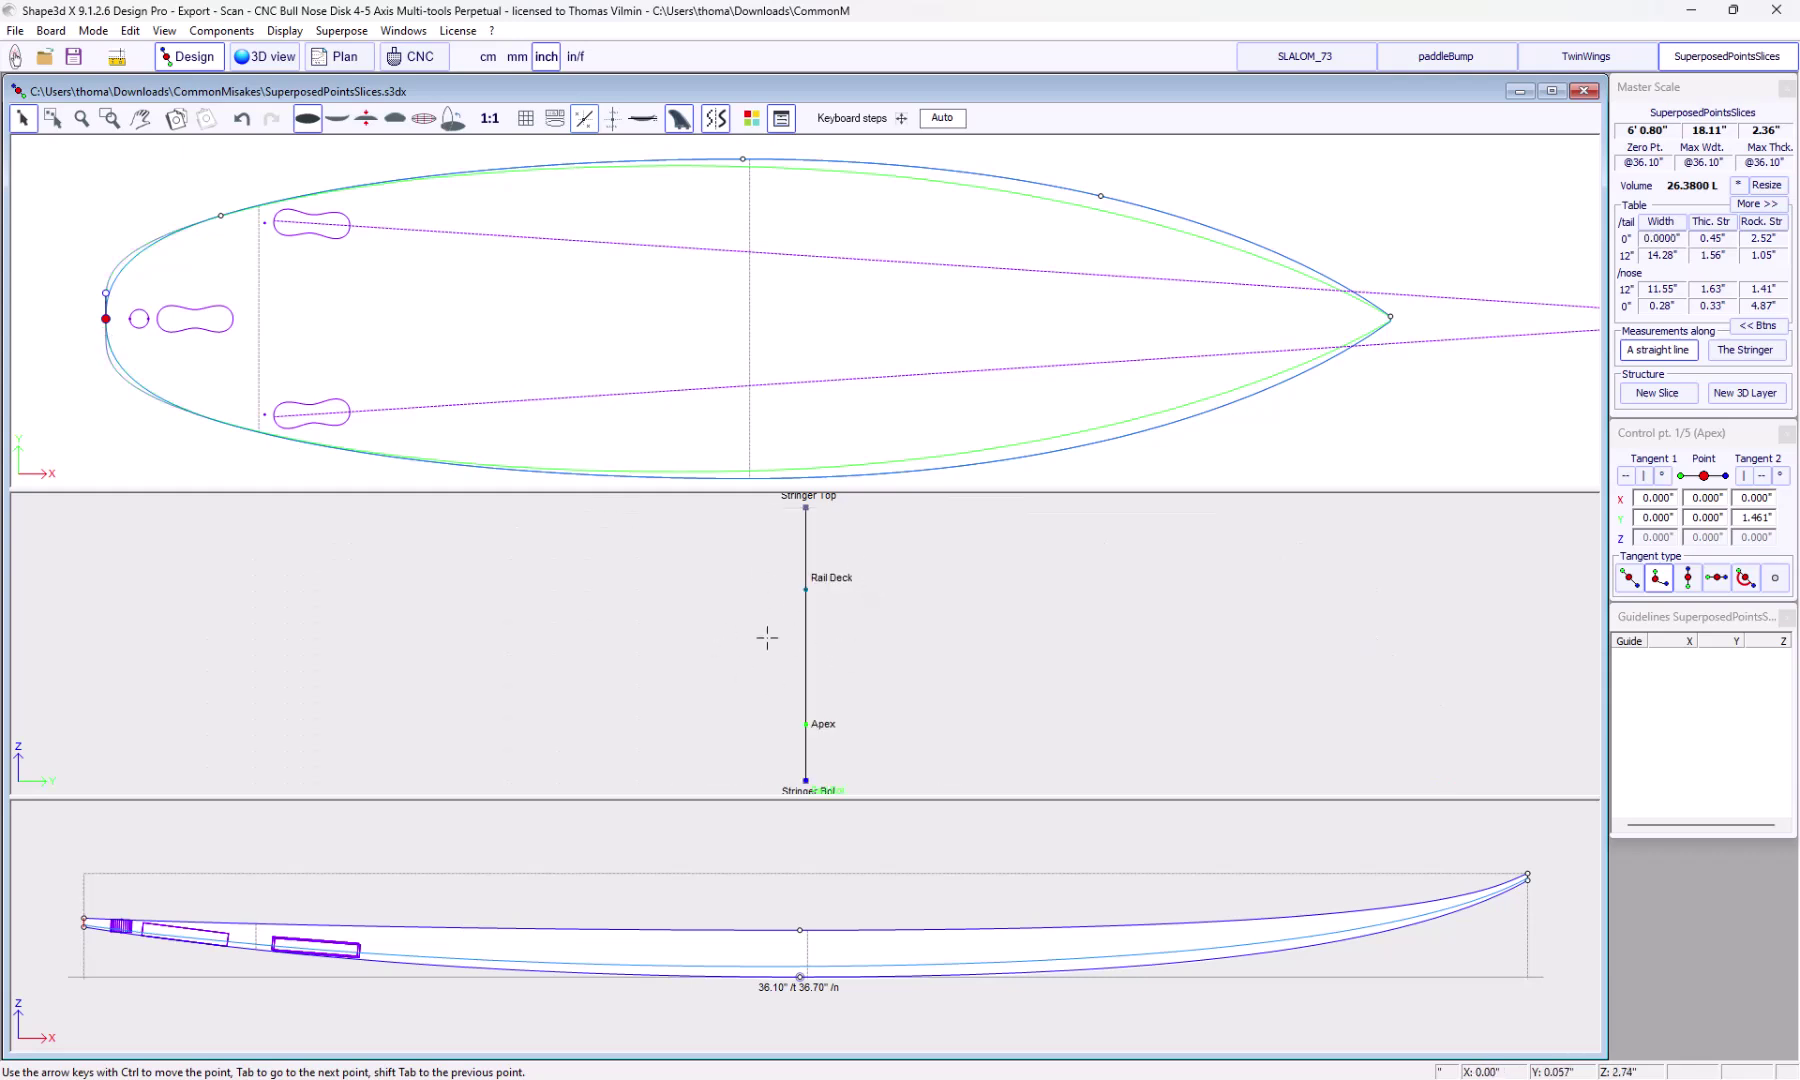
scroll(765, 631, down, 1)
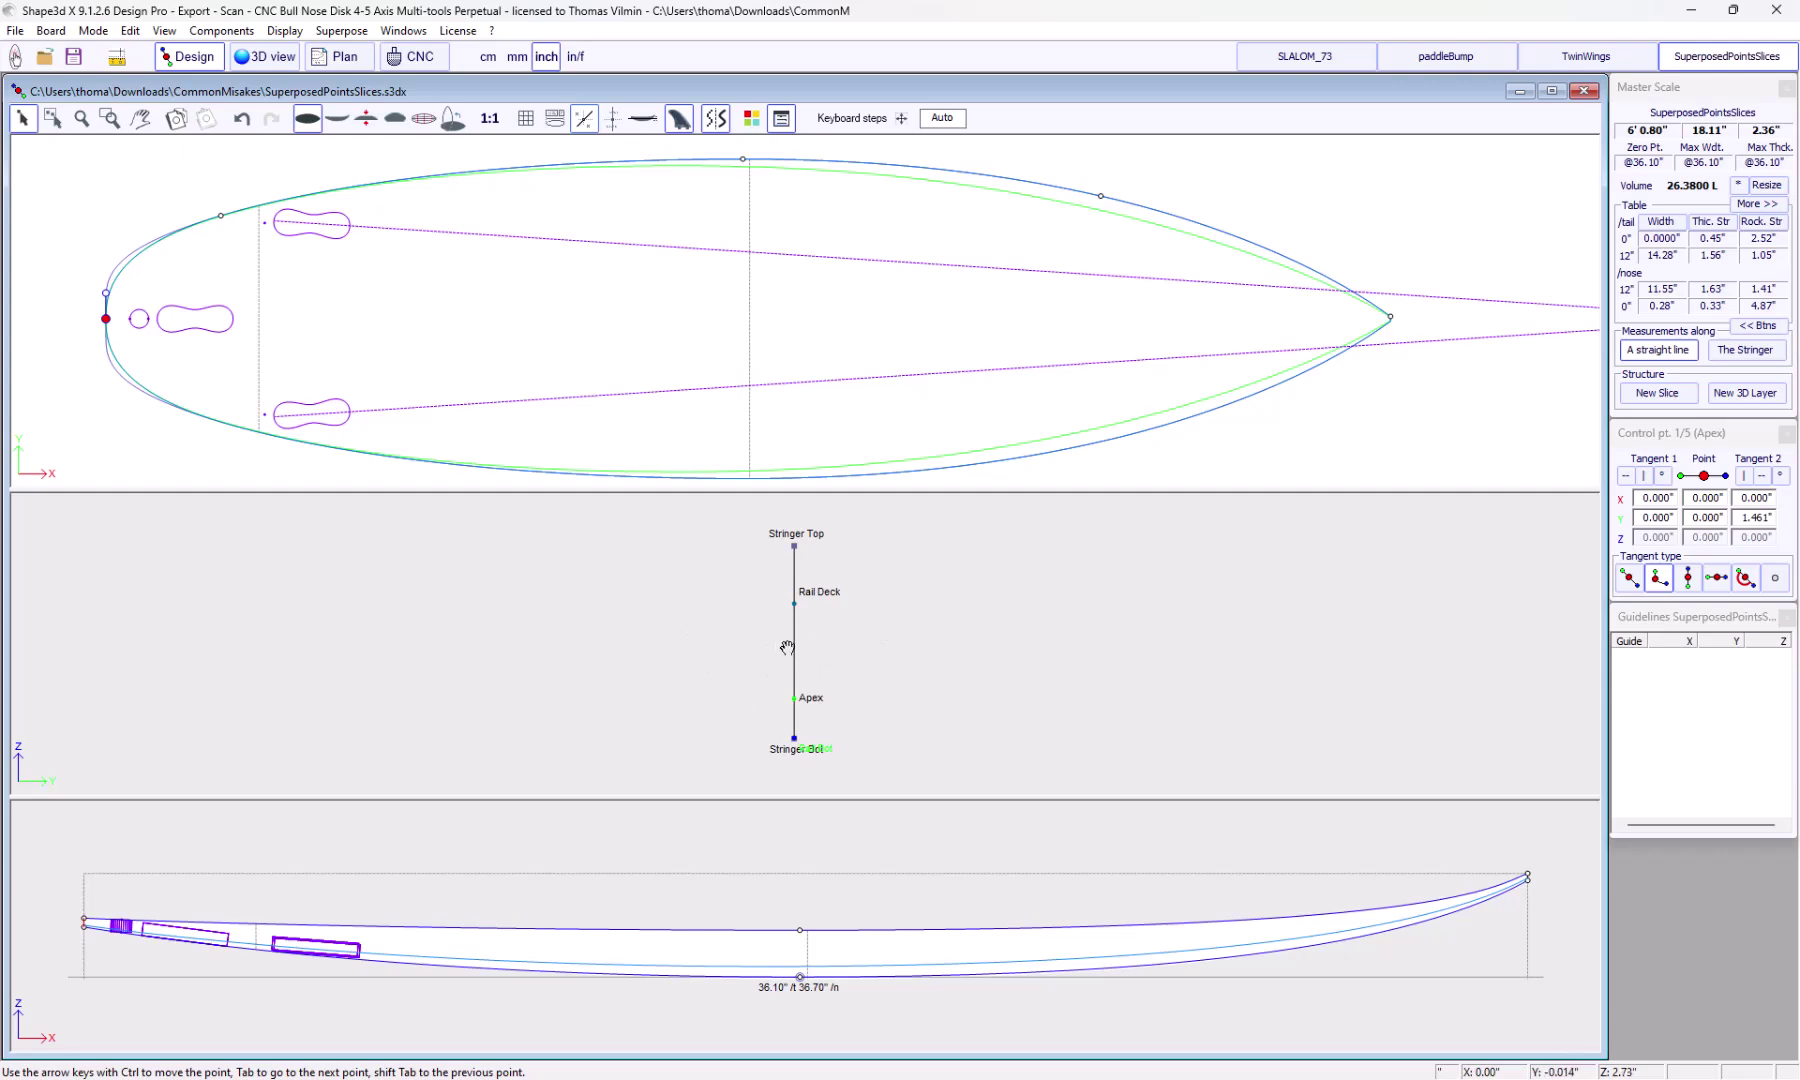
click(994, 645)
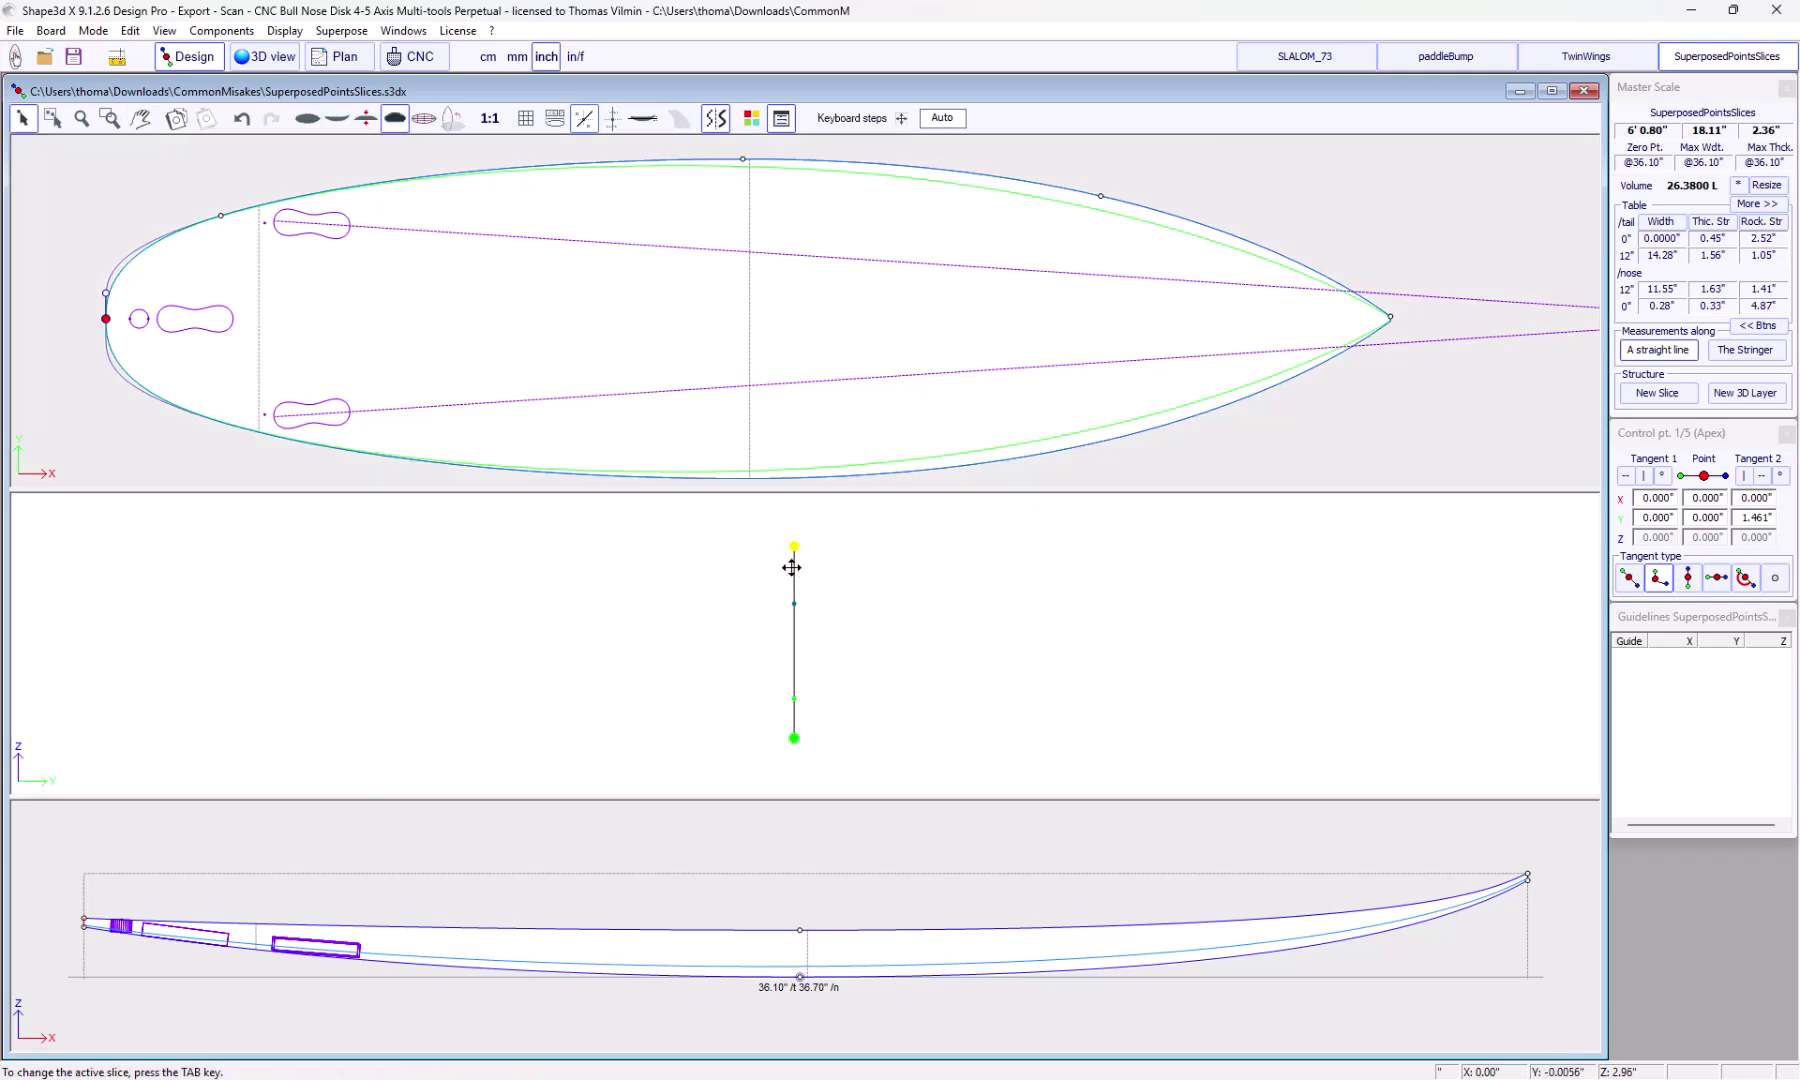
click(796, 700)
click(1261, 595)
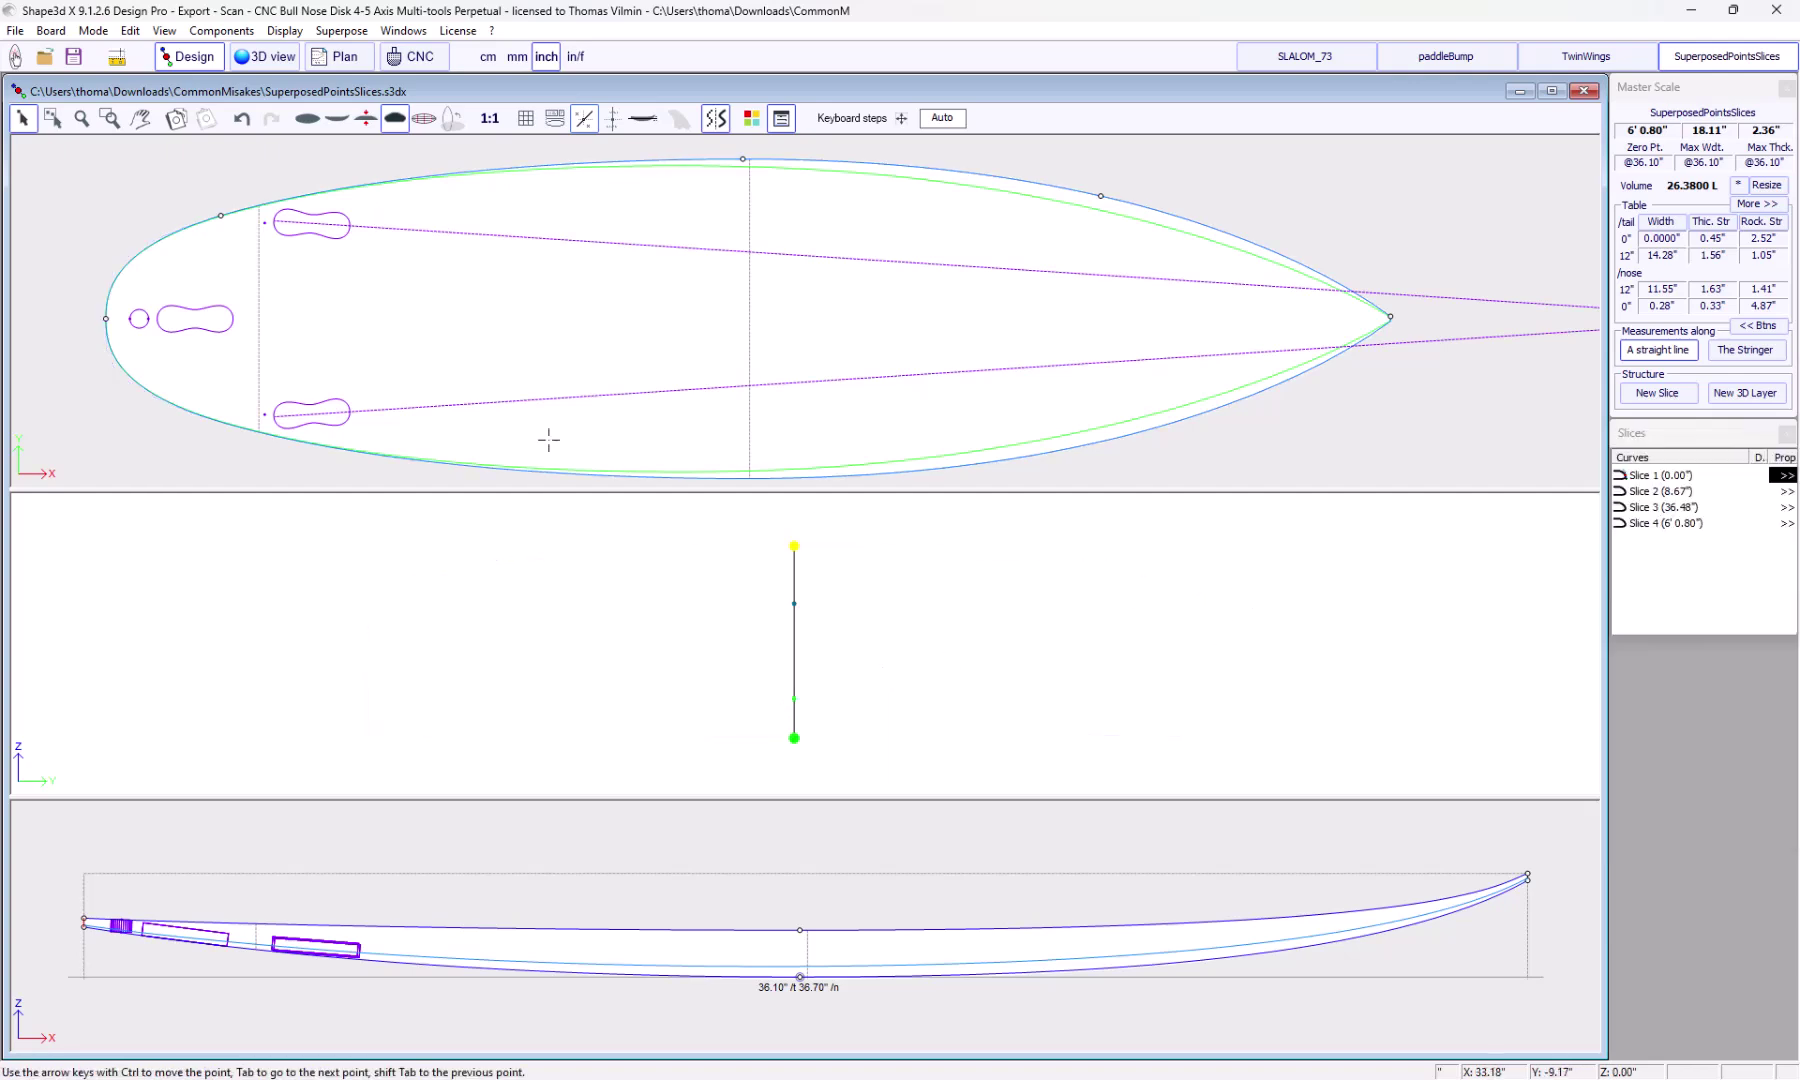
click(265, 268)
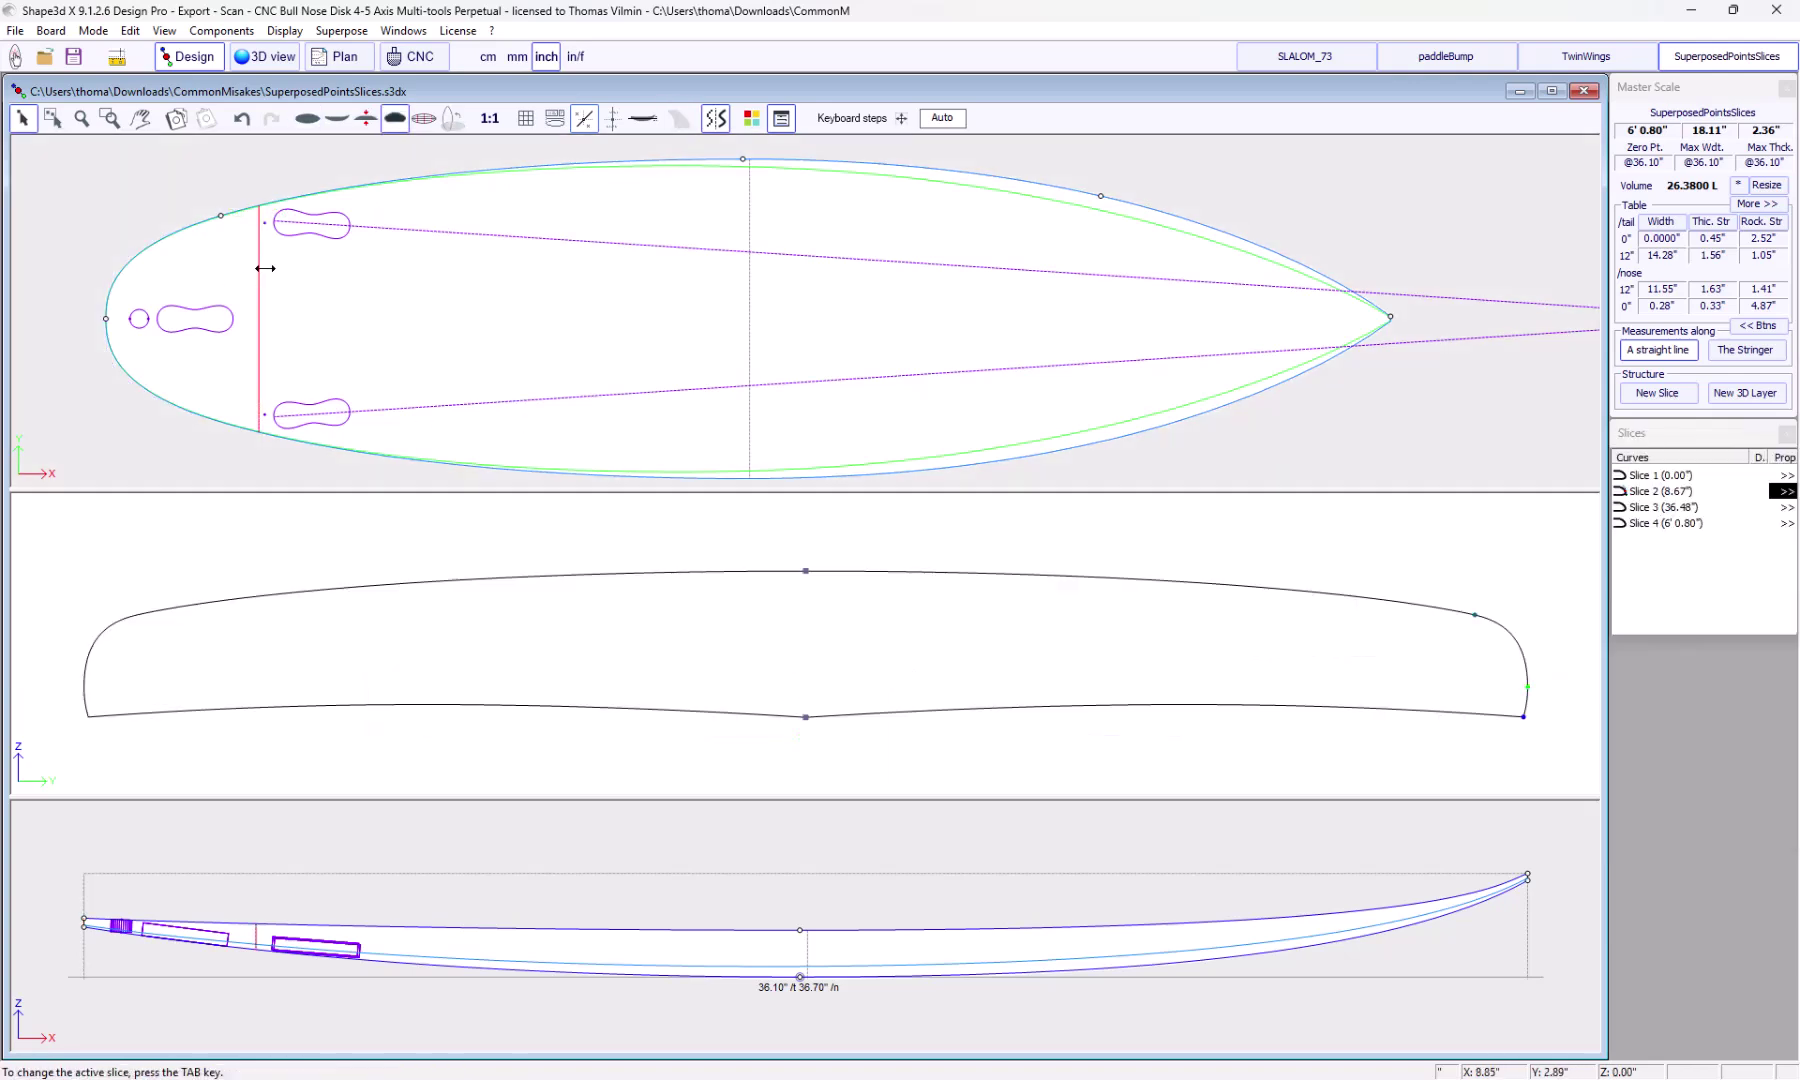
click(235, 180)
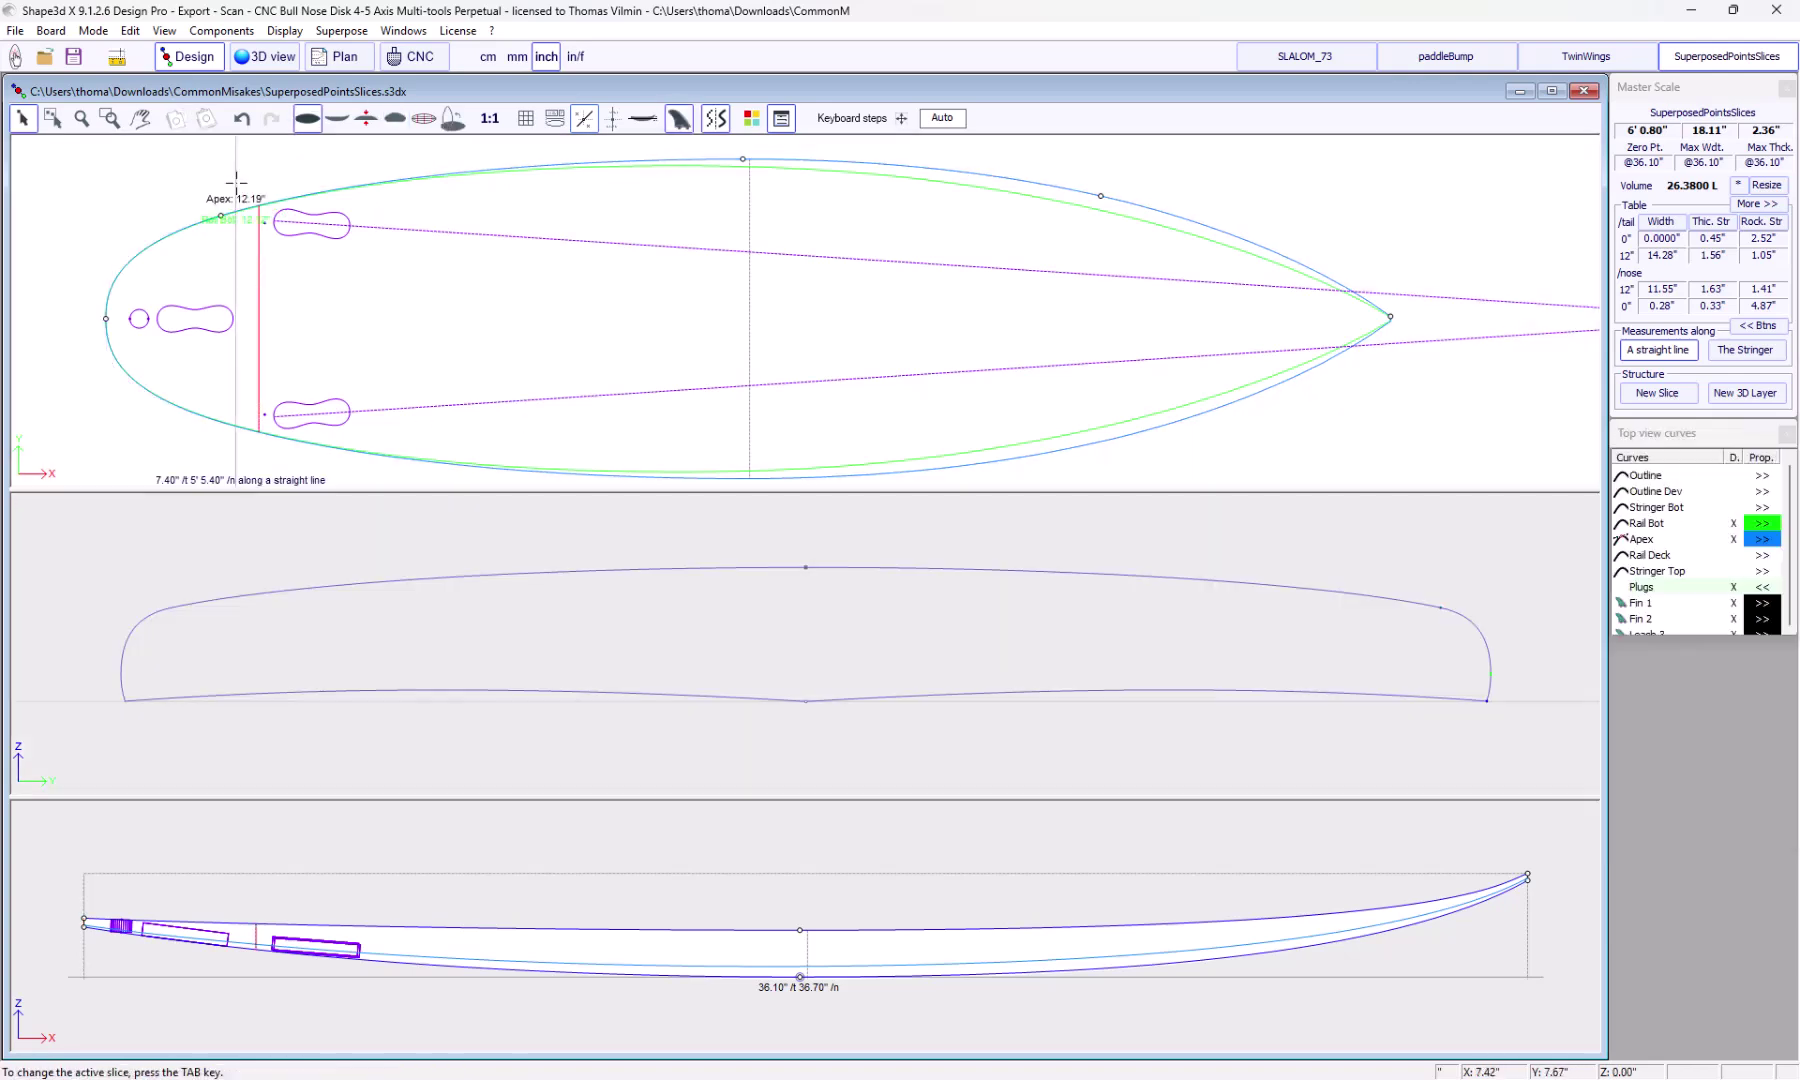
click(115, 189)
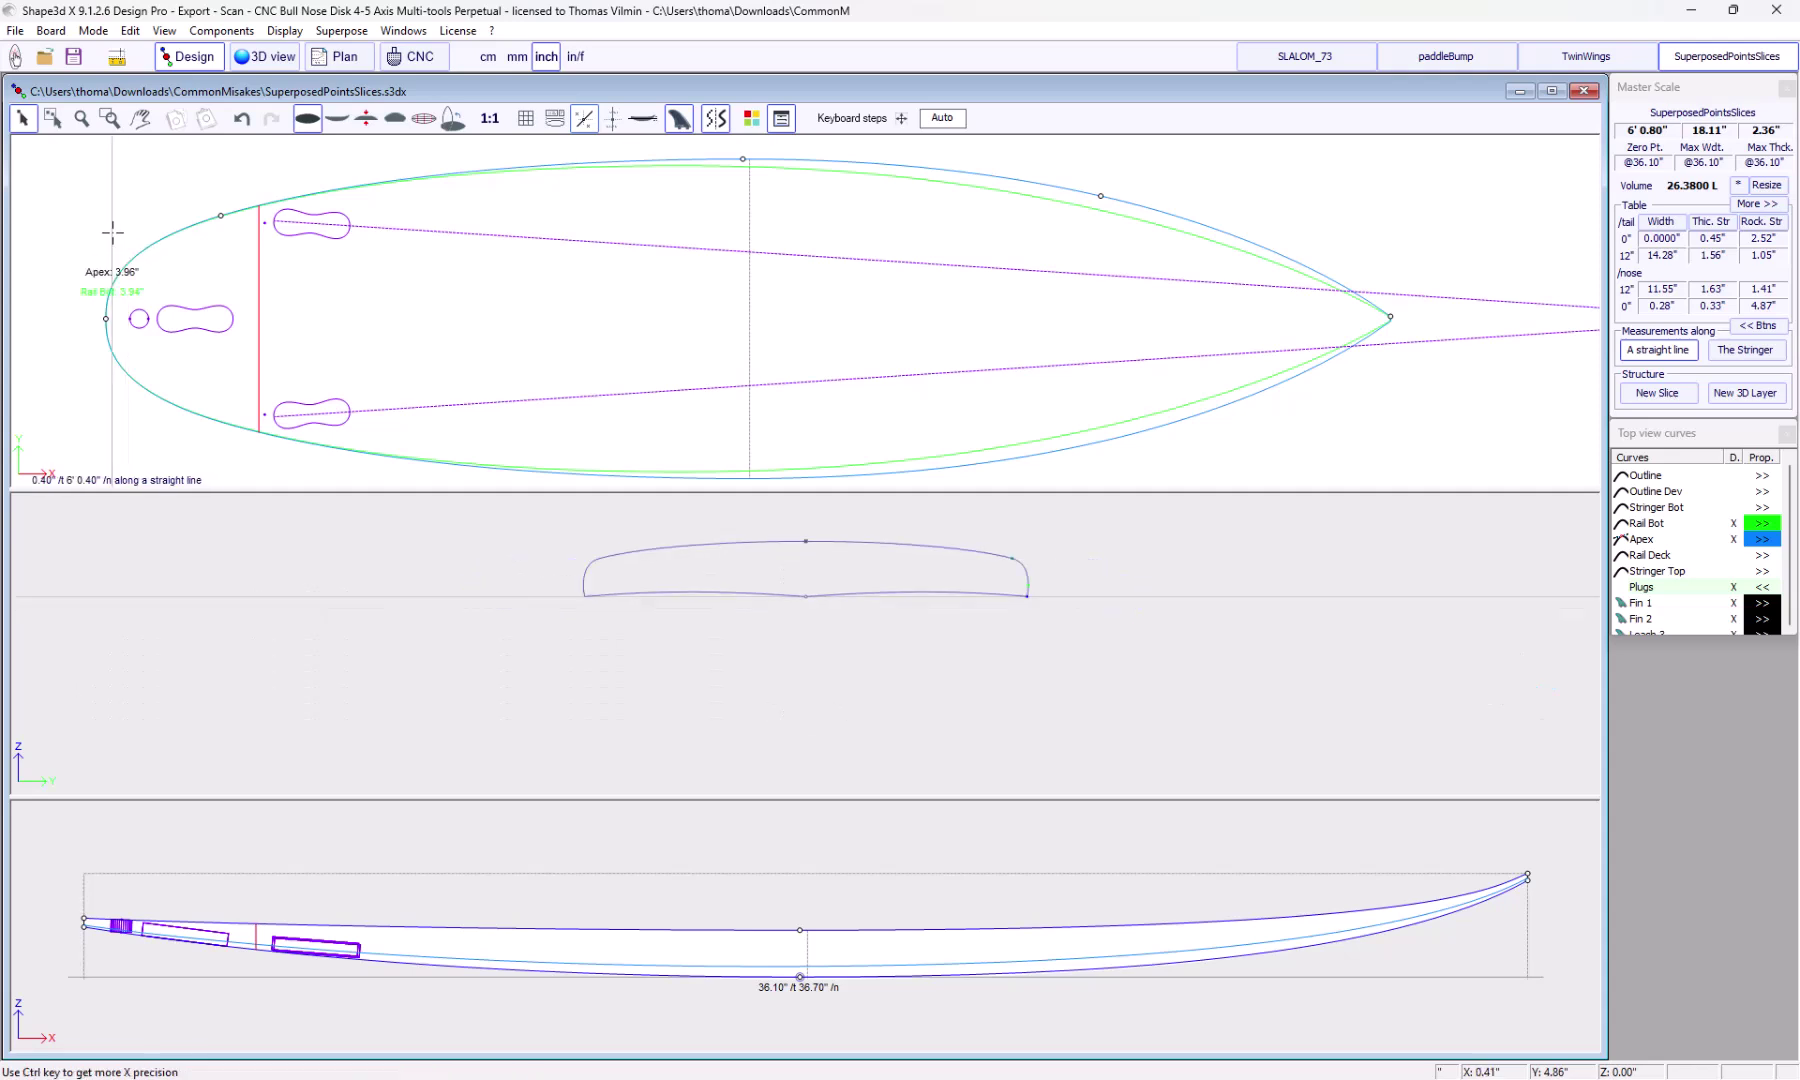
click(104, 319)
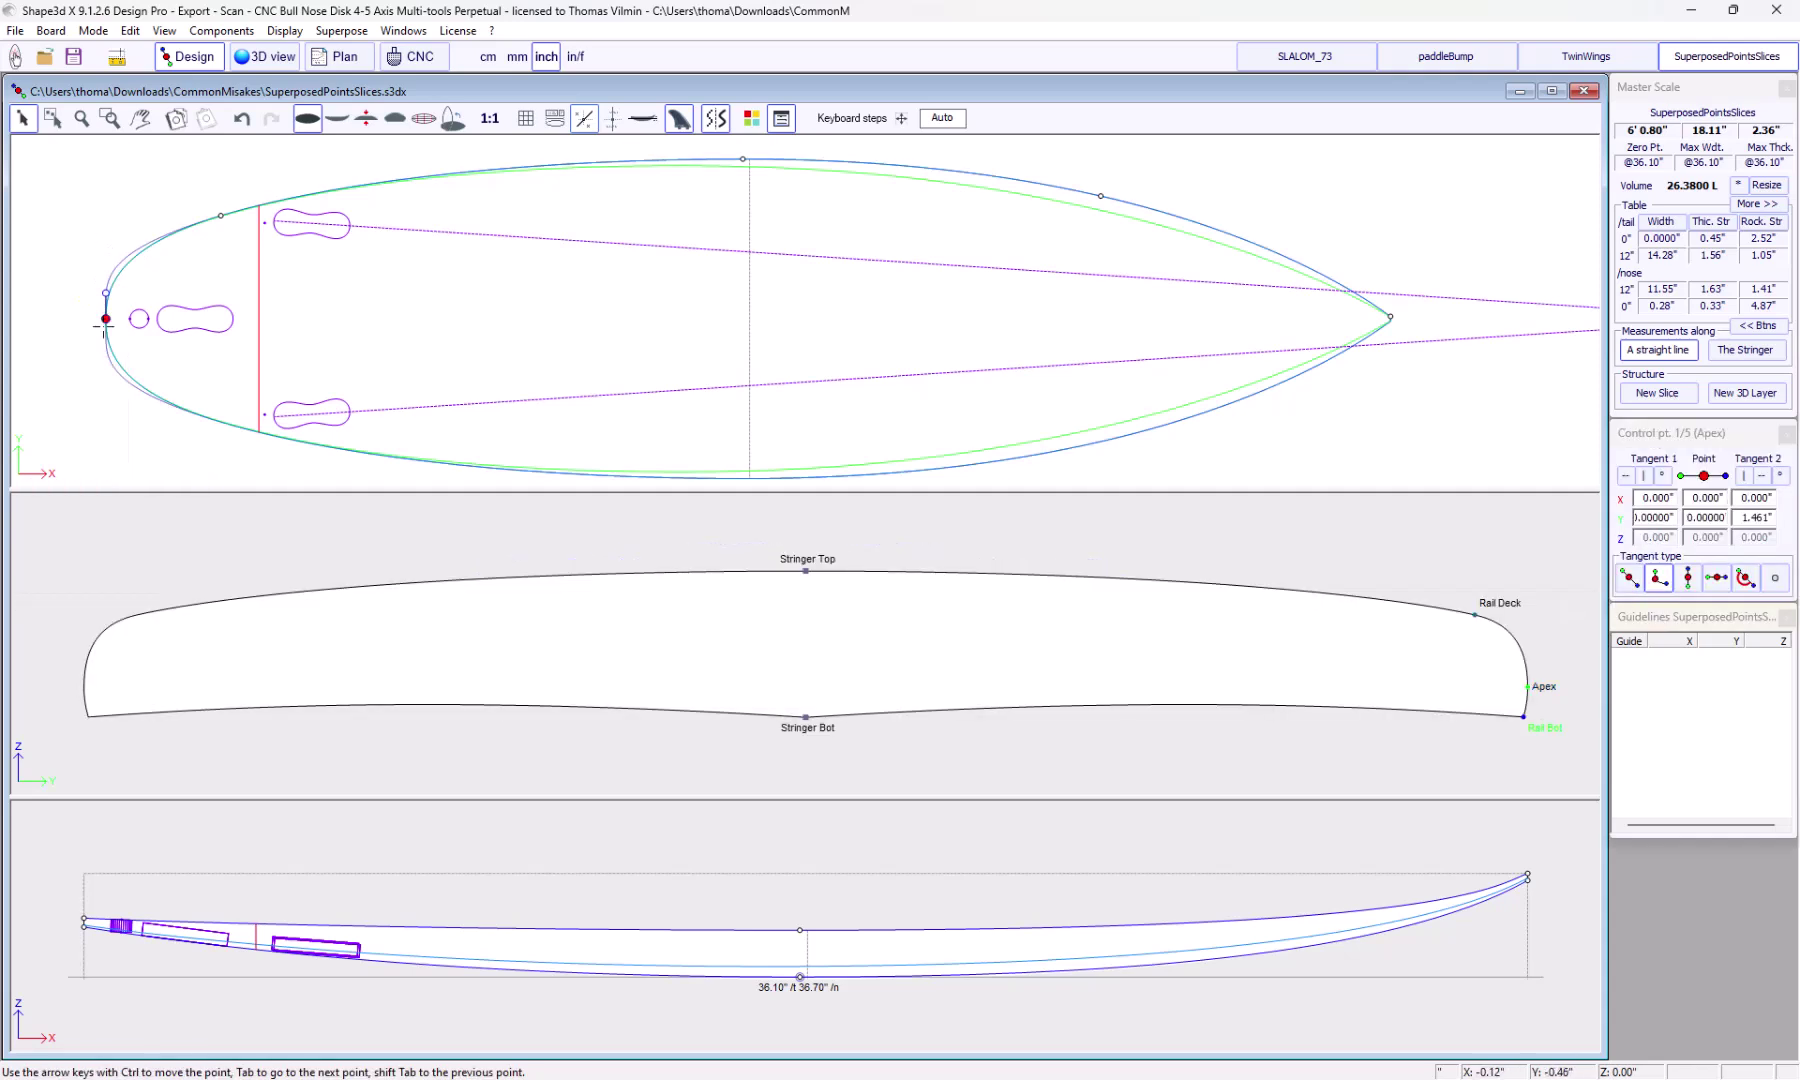
click(1719, 518)
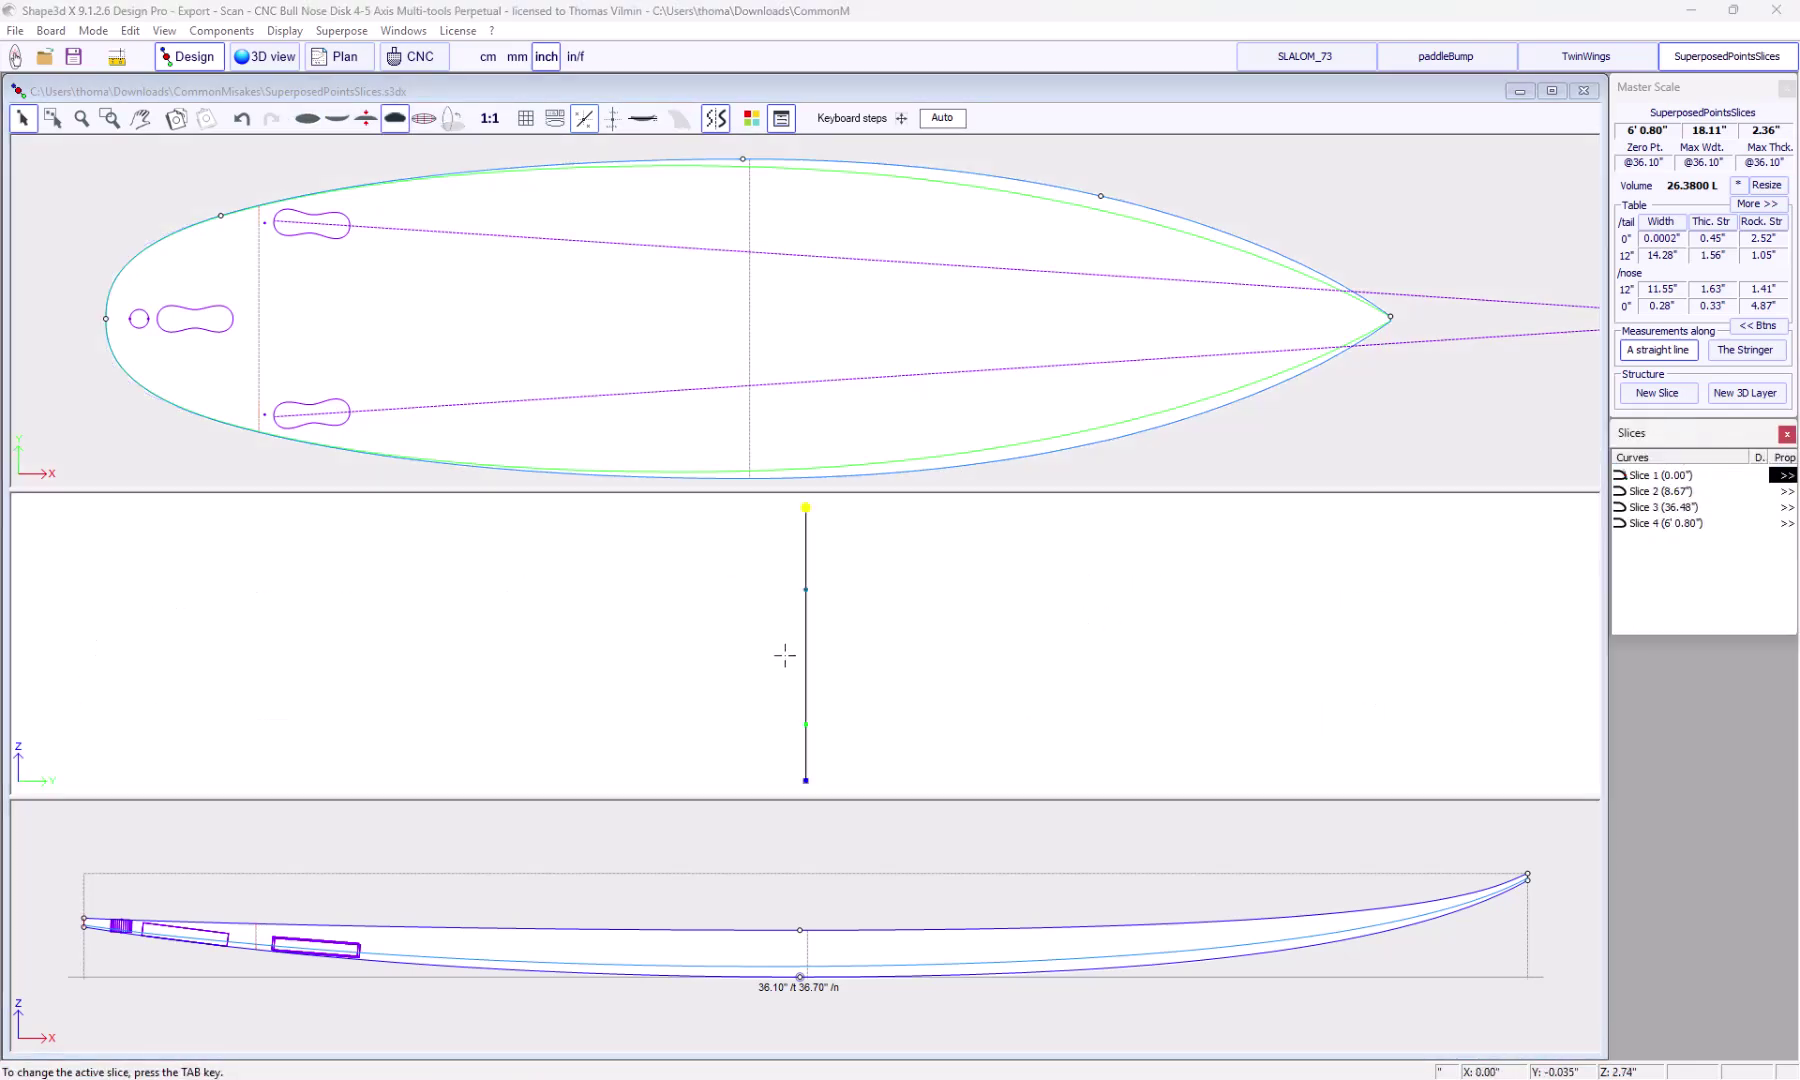
click(253, 285)
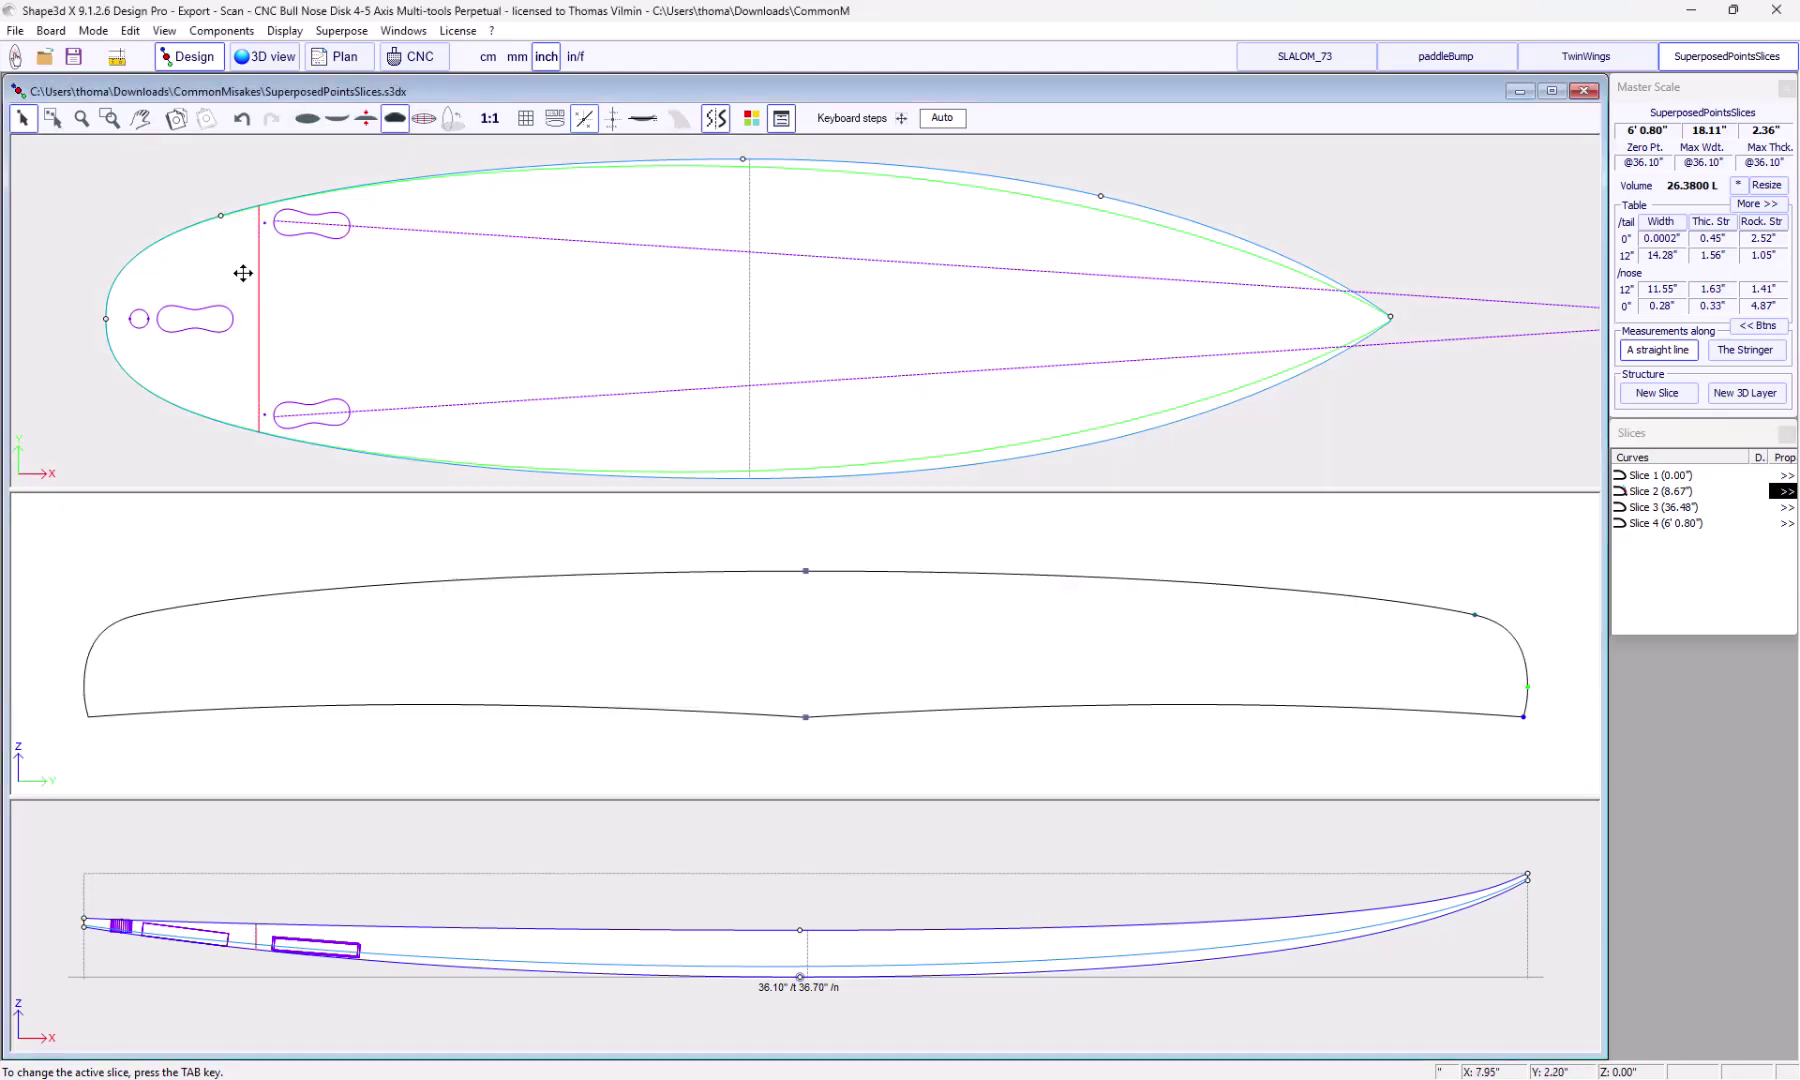
click(169, 208)
Drag slice 2's Stringer Bot tangent down, raising volume to 26.6969 L
click(806, 718)
drag(1168, 697, 1168, 708)
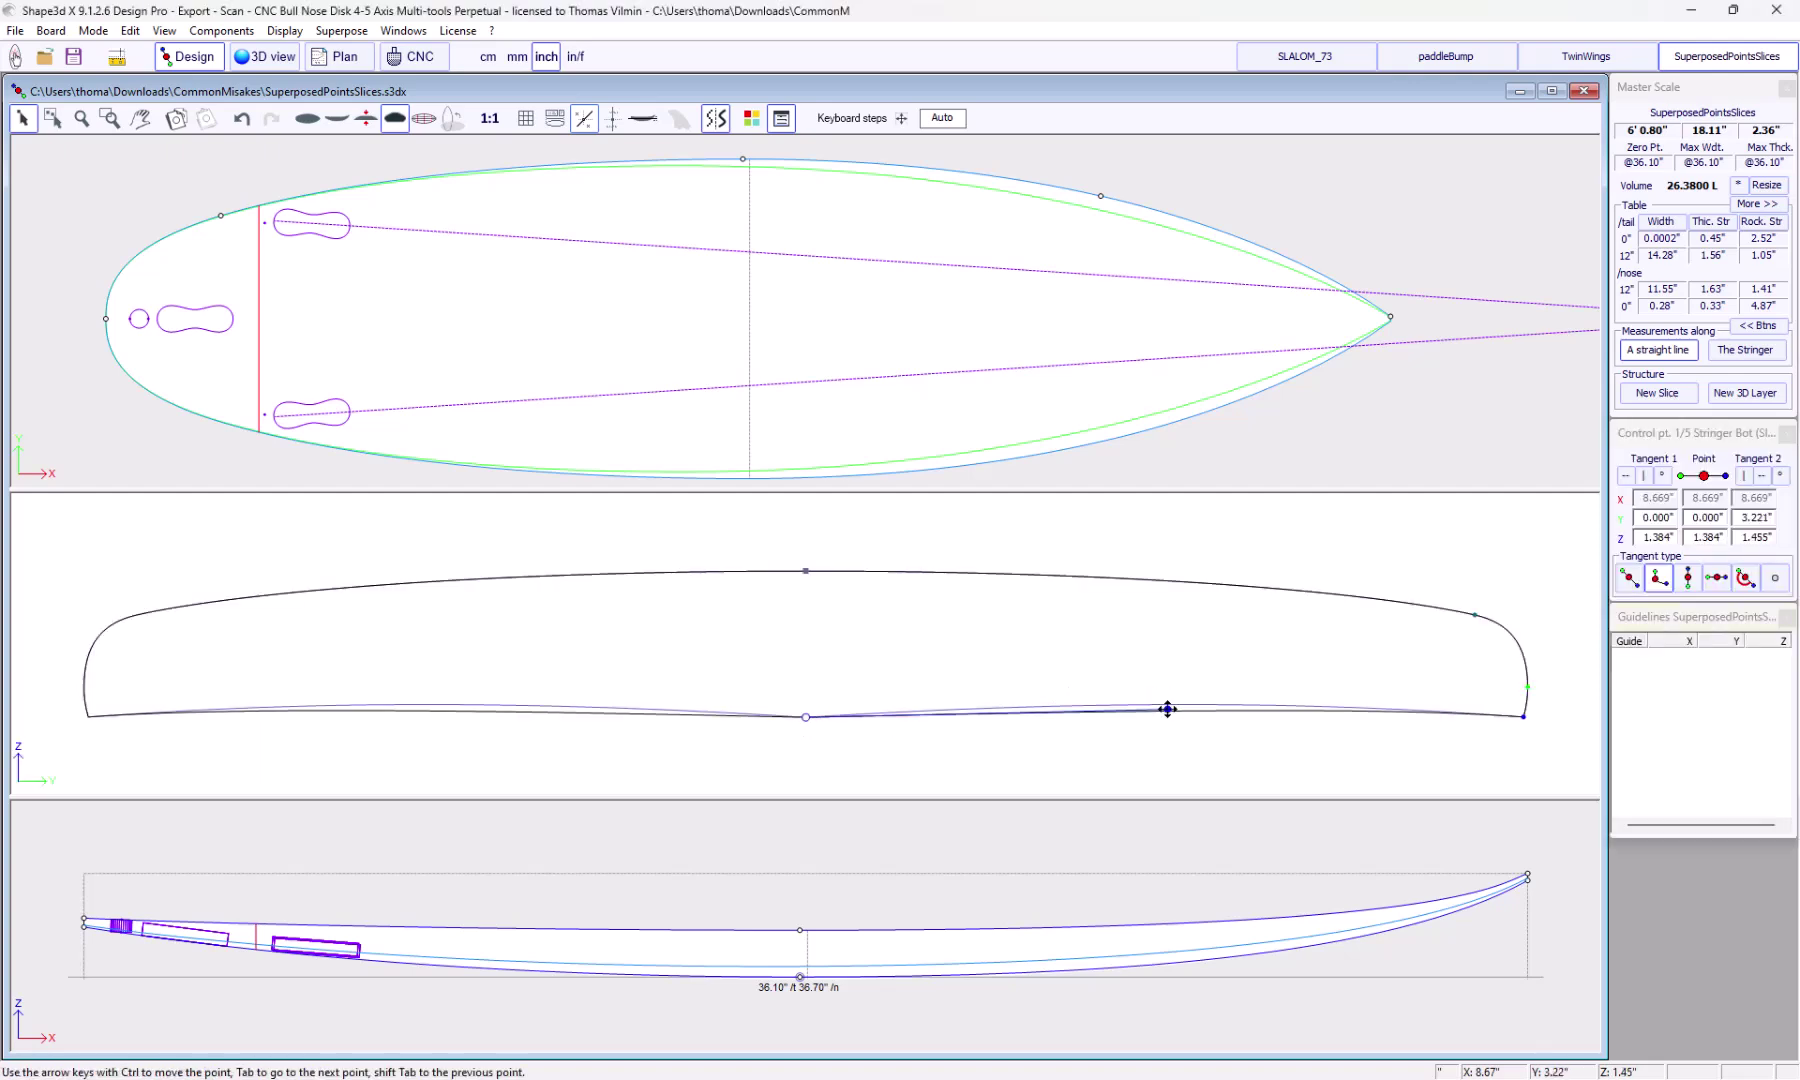
click(1381, 714)
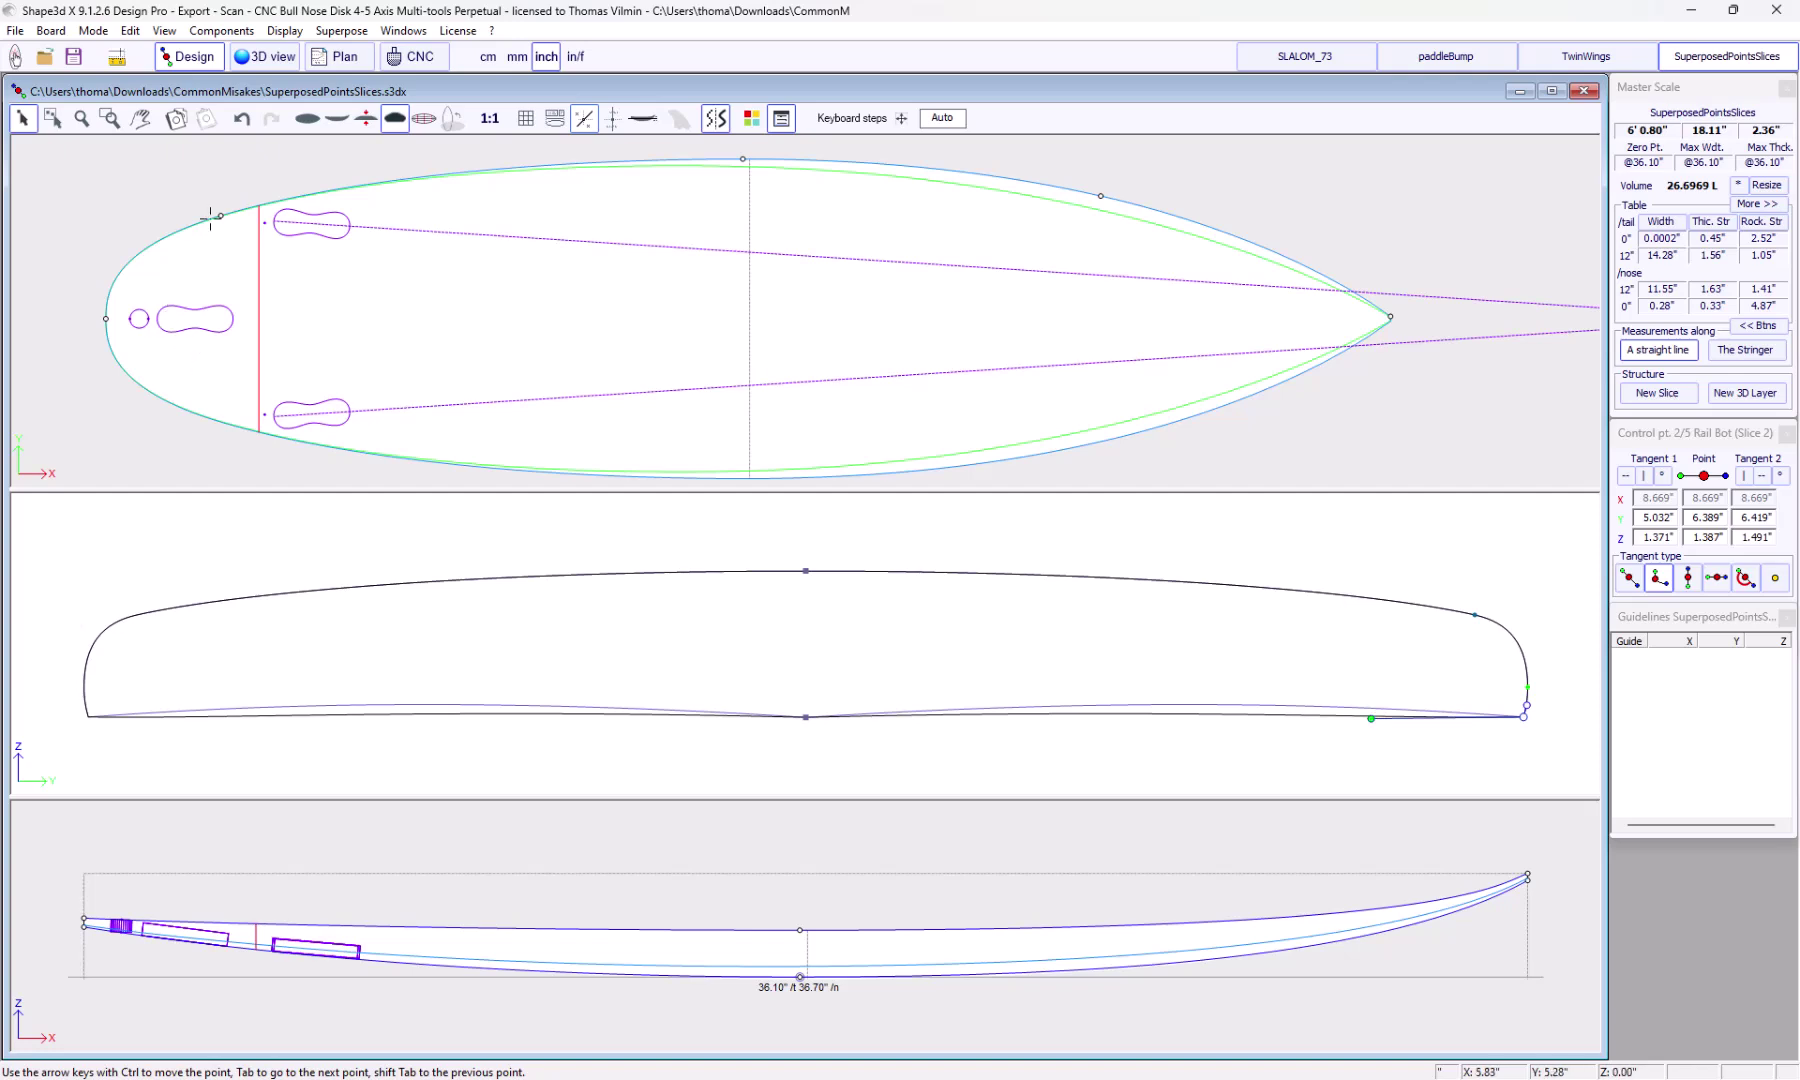
click(215, 179)
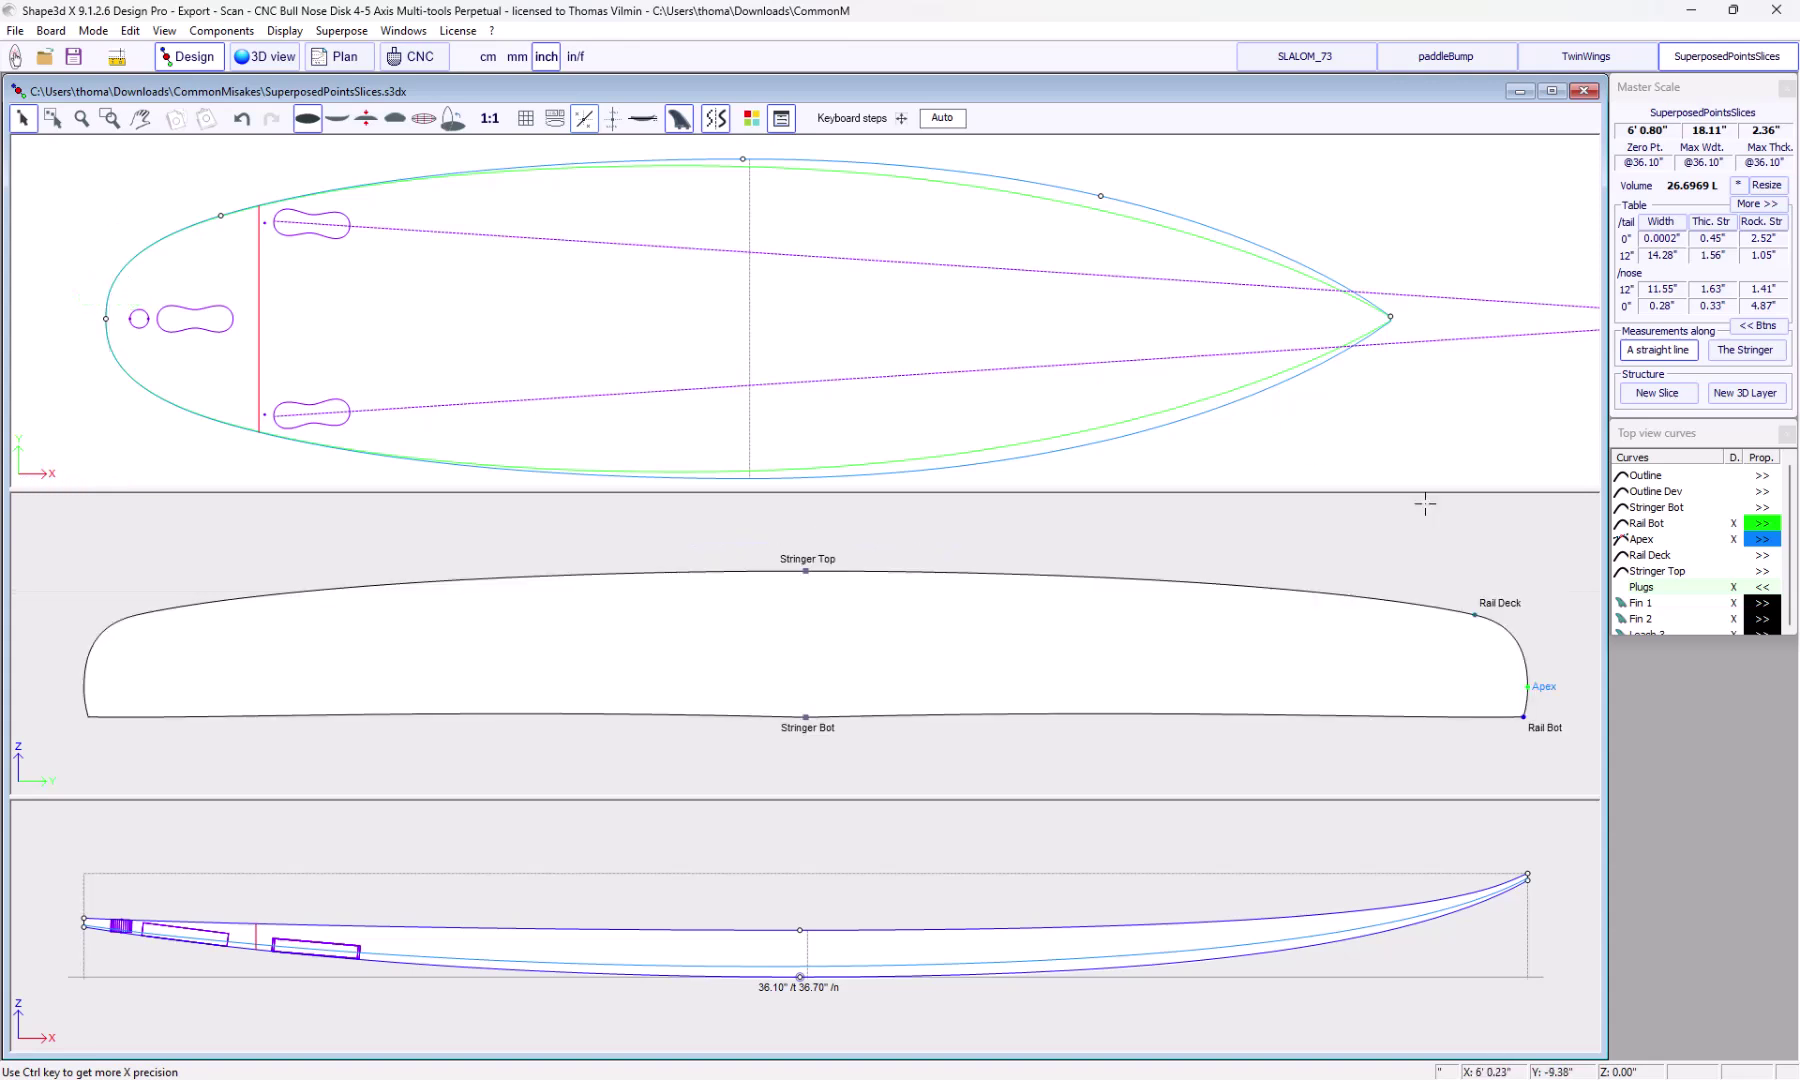
click(1537, 603)
click(1651, 478)
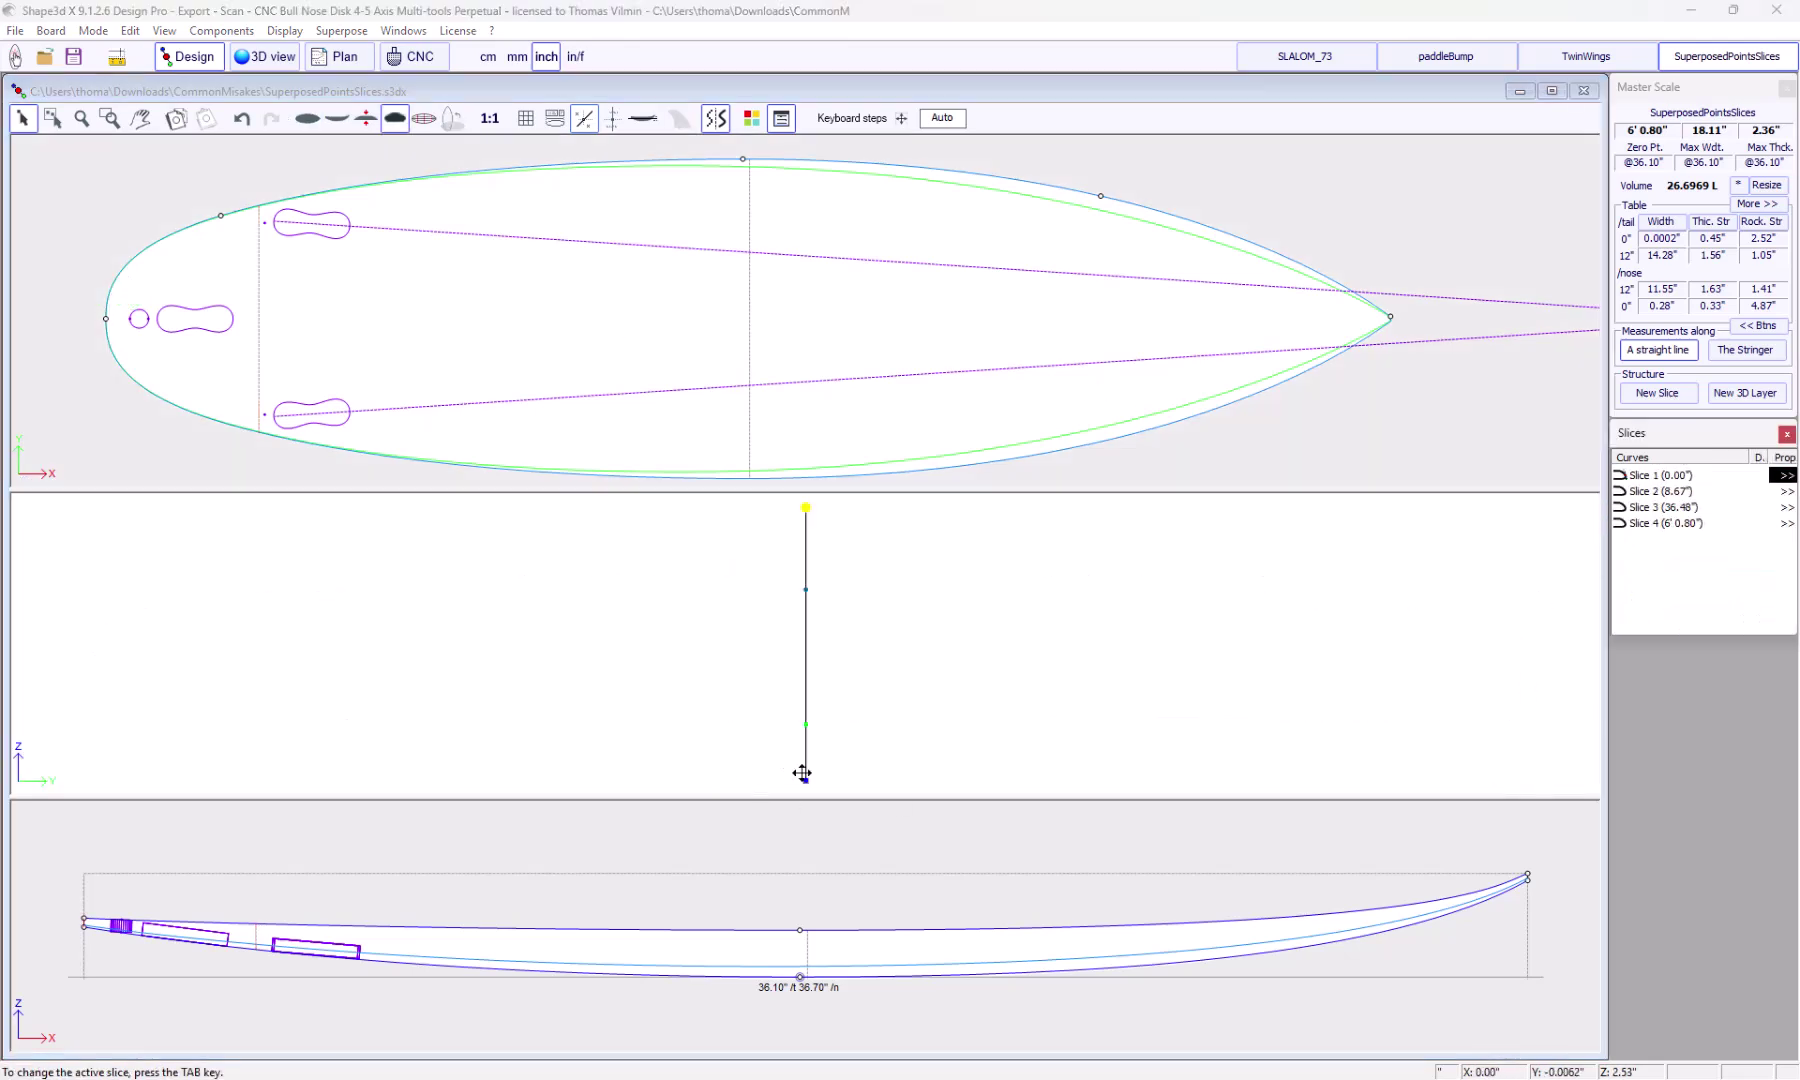
Widen the tail Apex point to 0.21 inch and soften its tangent
click(105, 318)
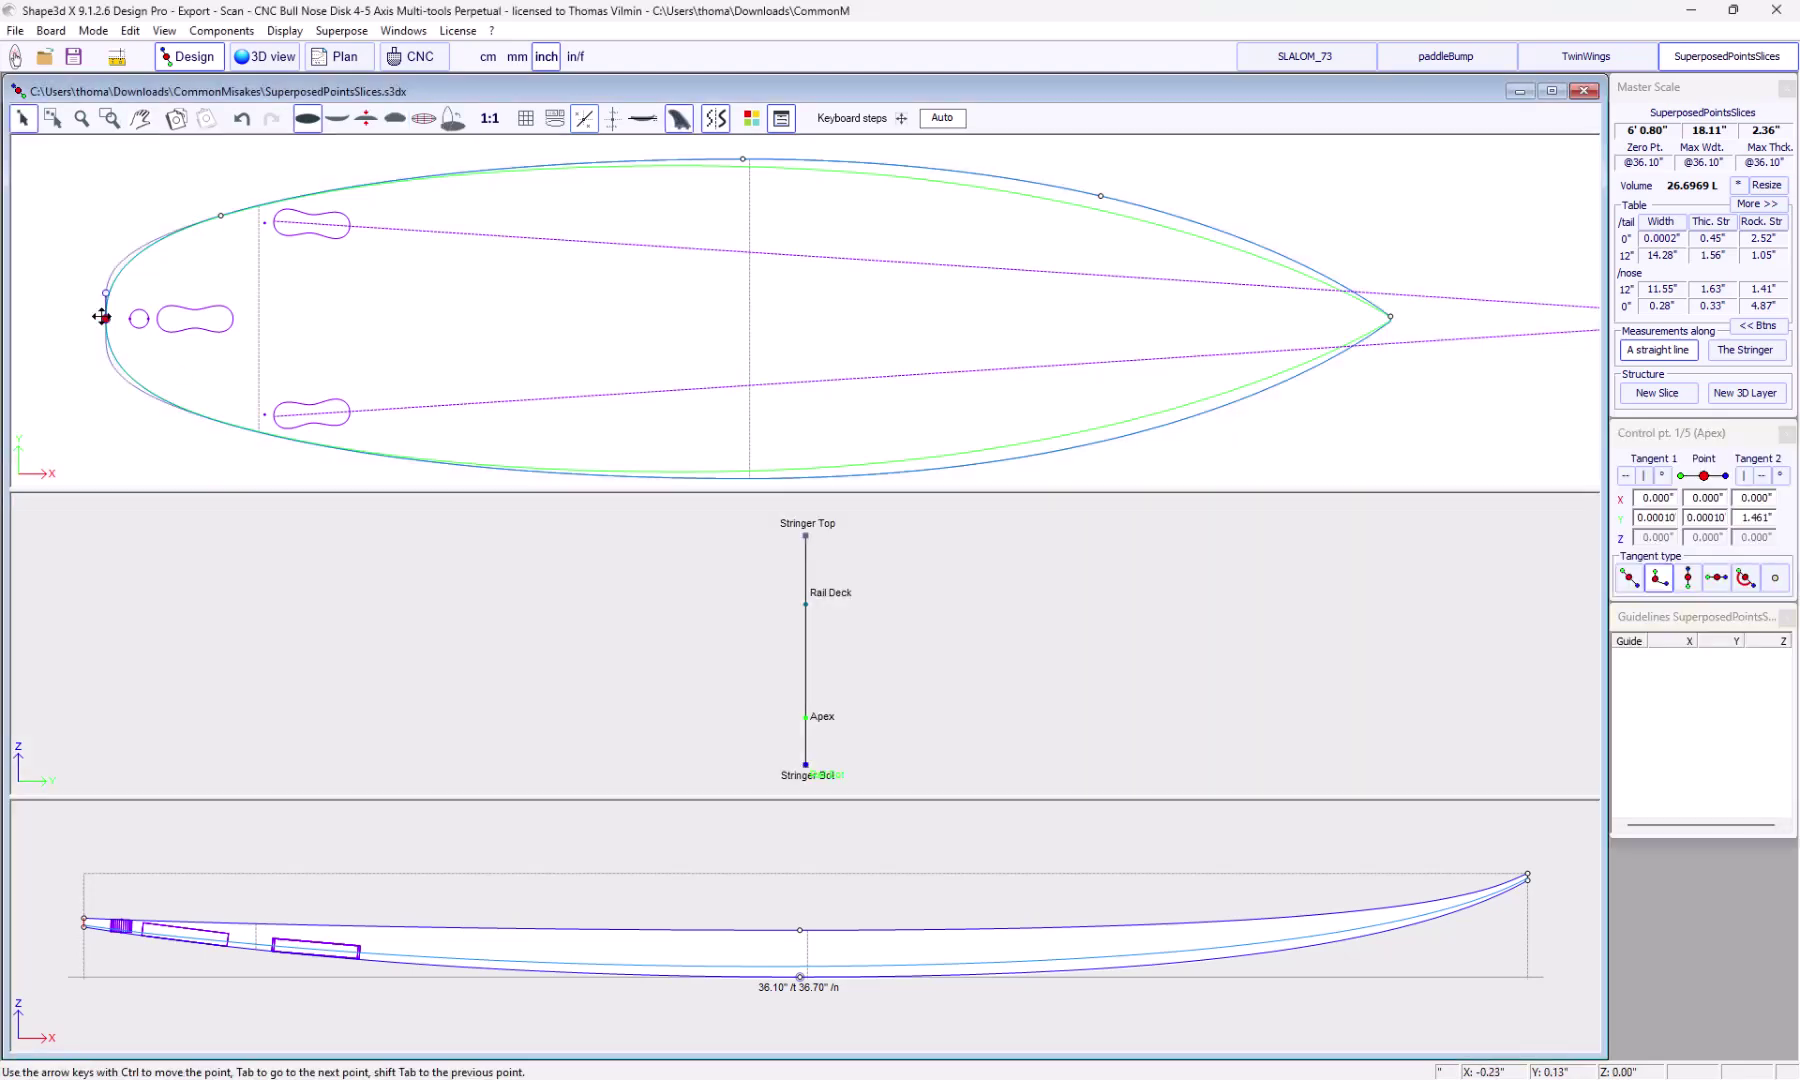
key(ctrl+Up)
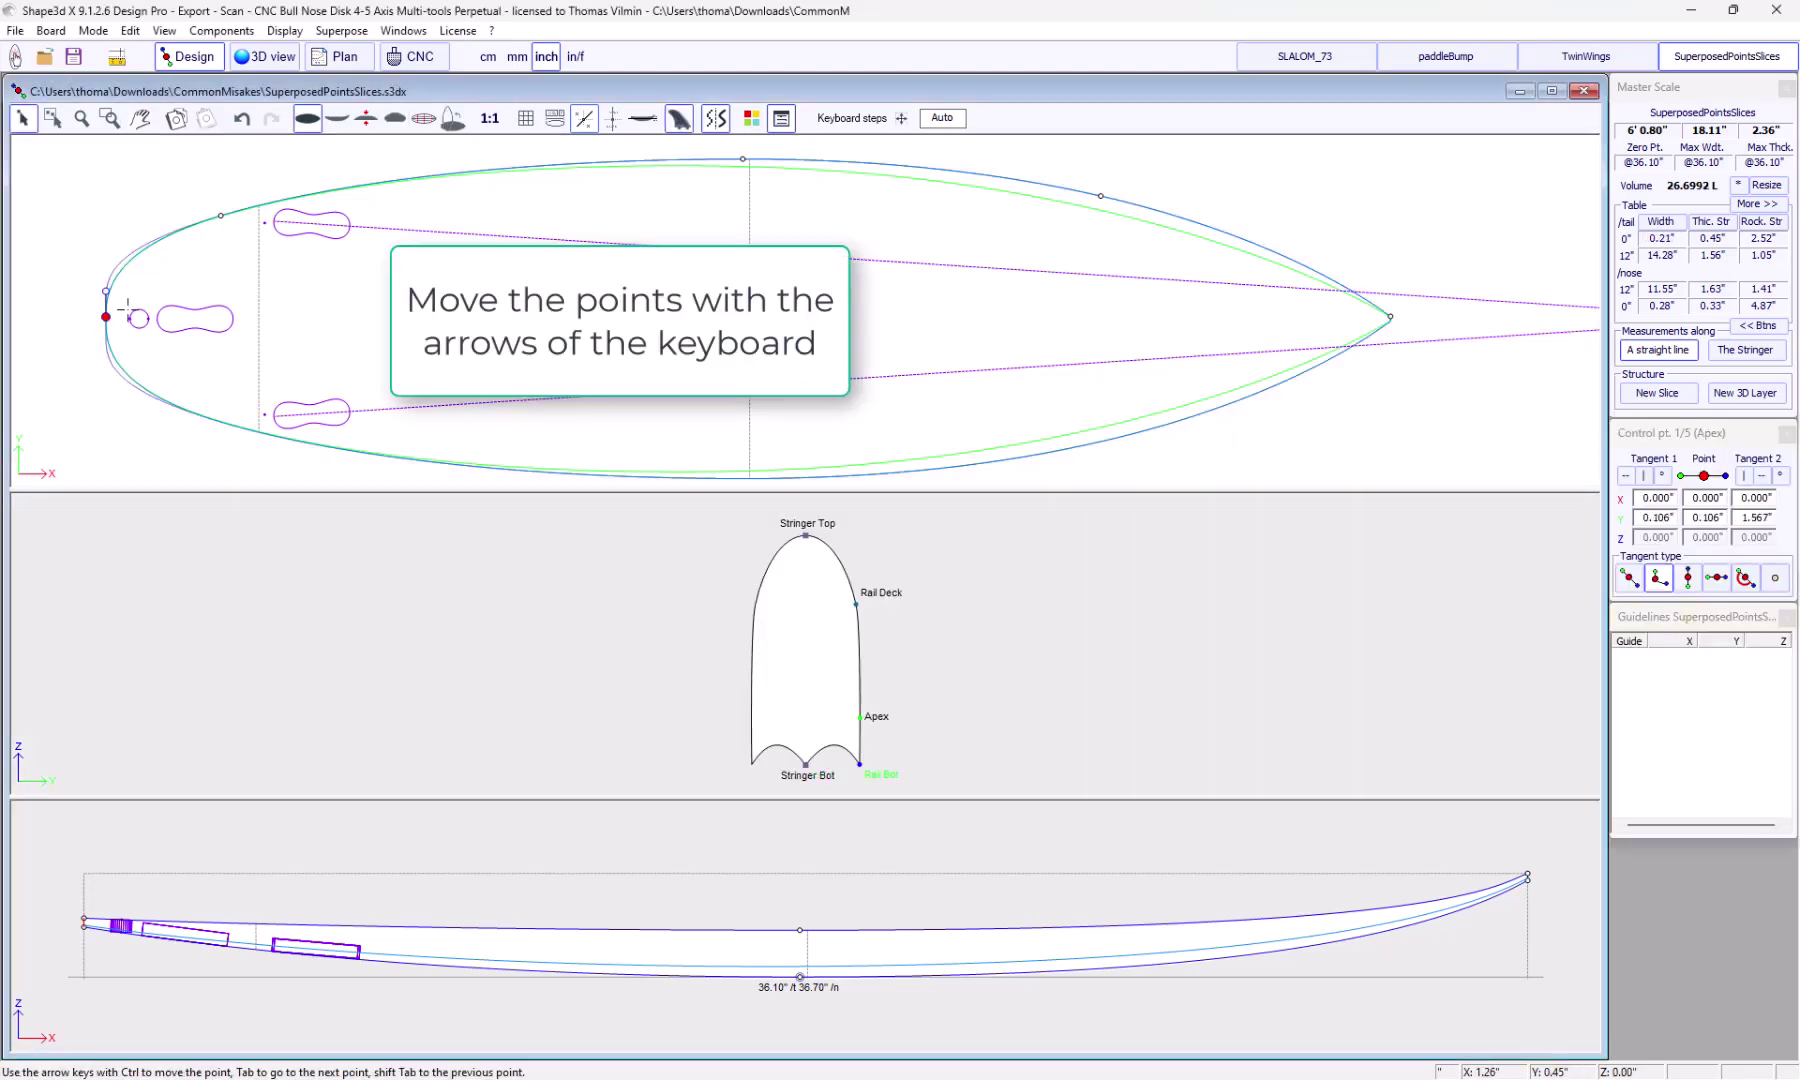
drag(98, 291, 99, 294)
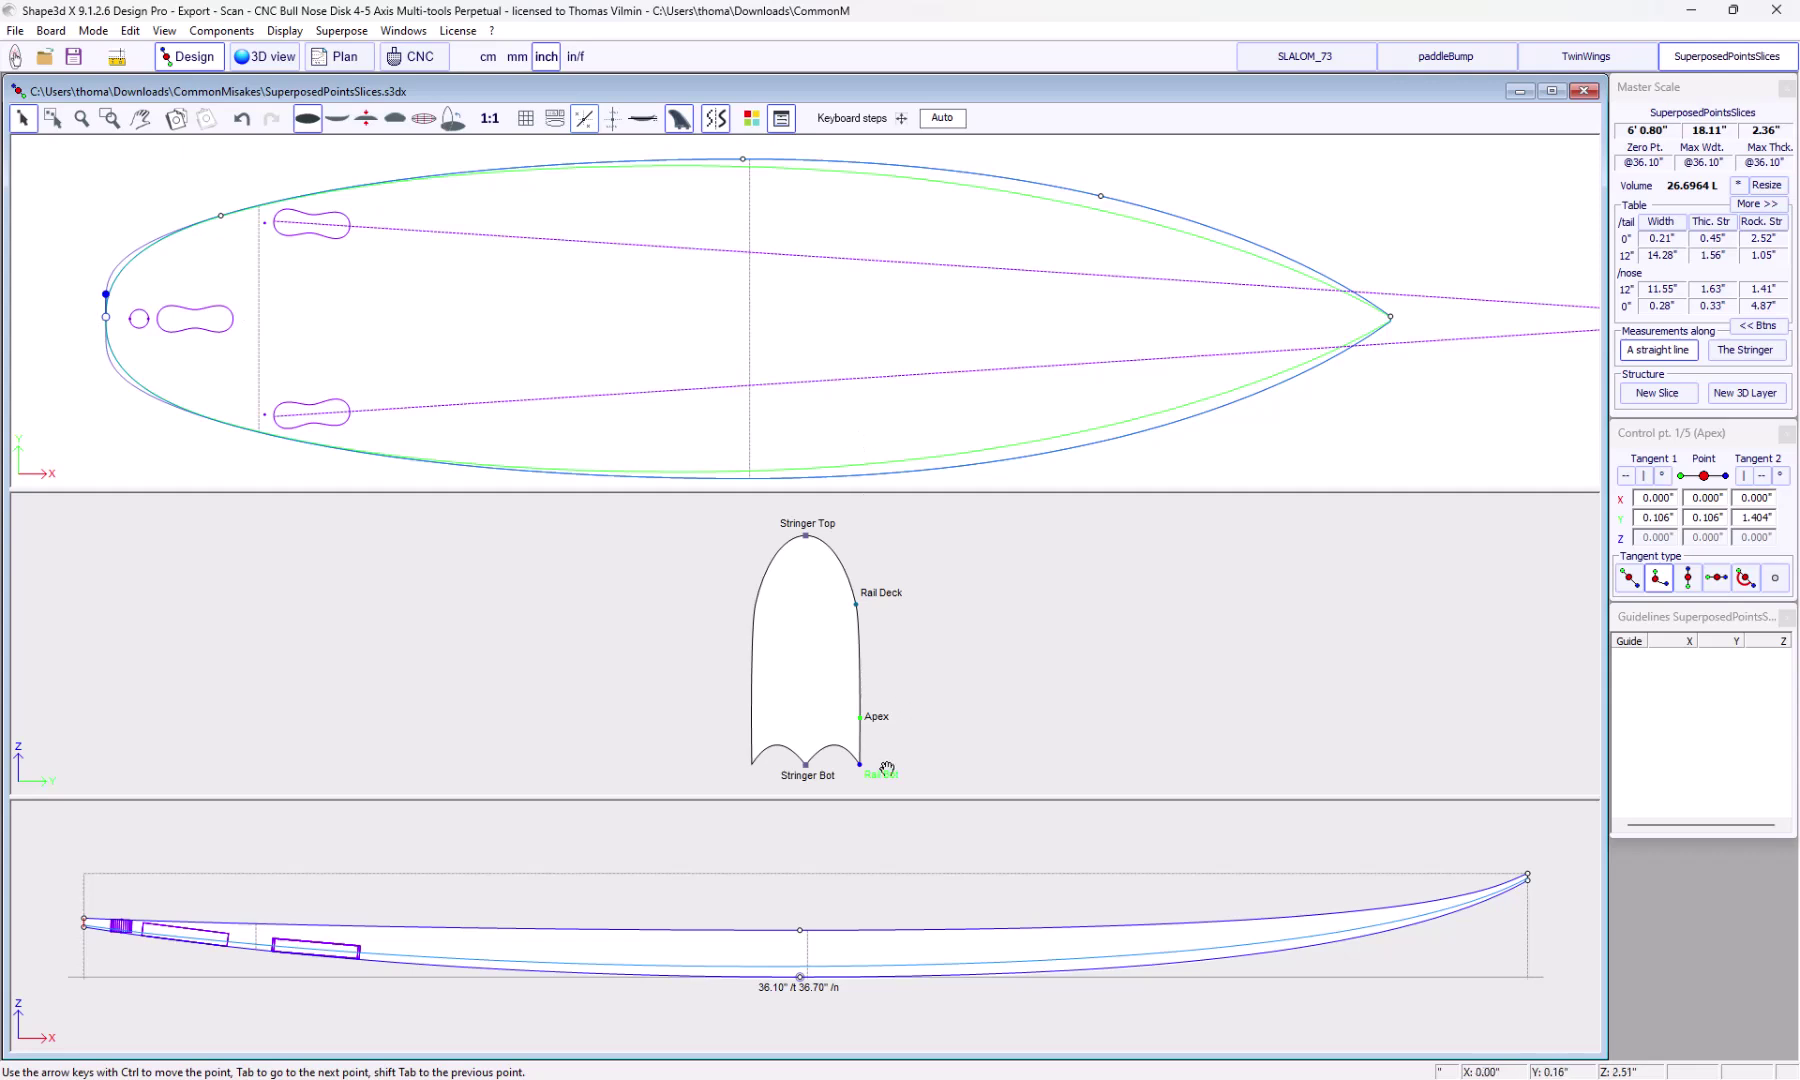
Align the tail slice's Stringer Bot and Rail Bot points to flatten the bottom
click(803, 765)
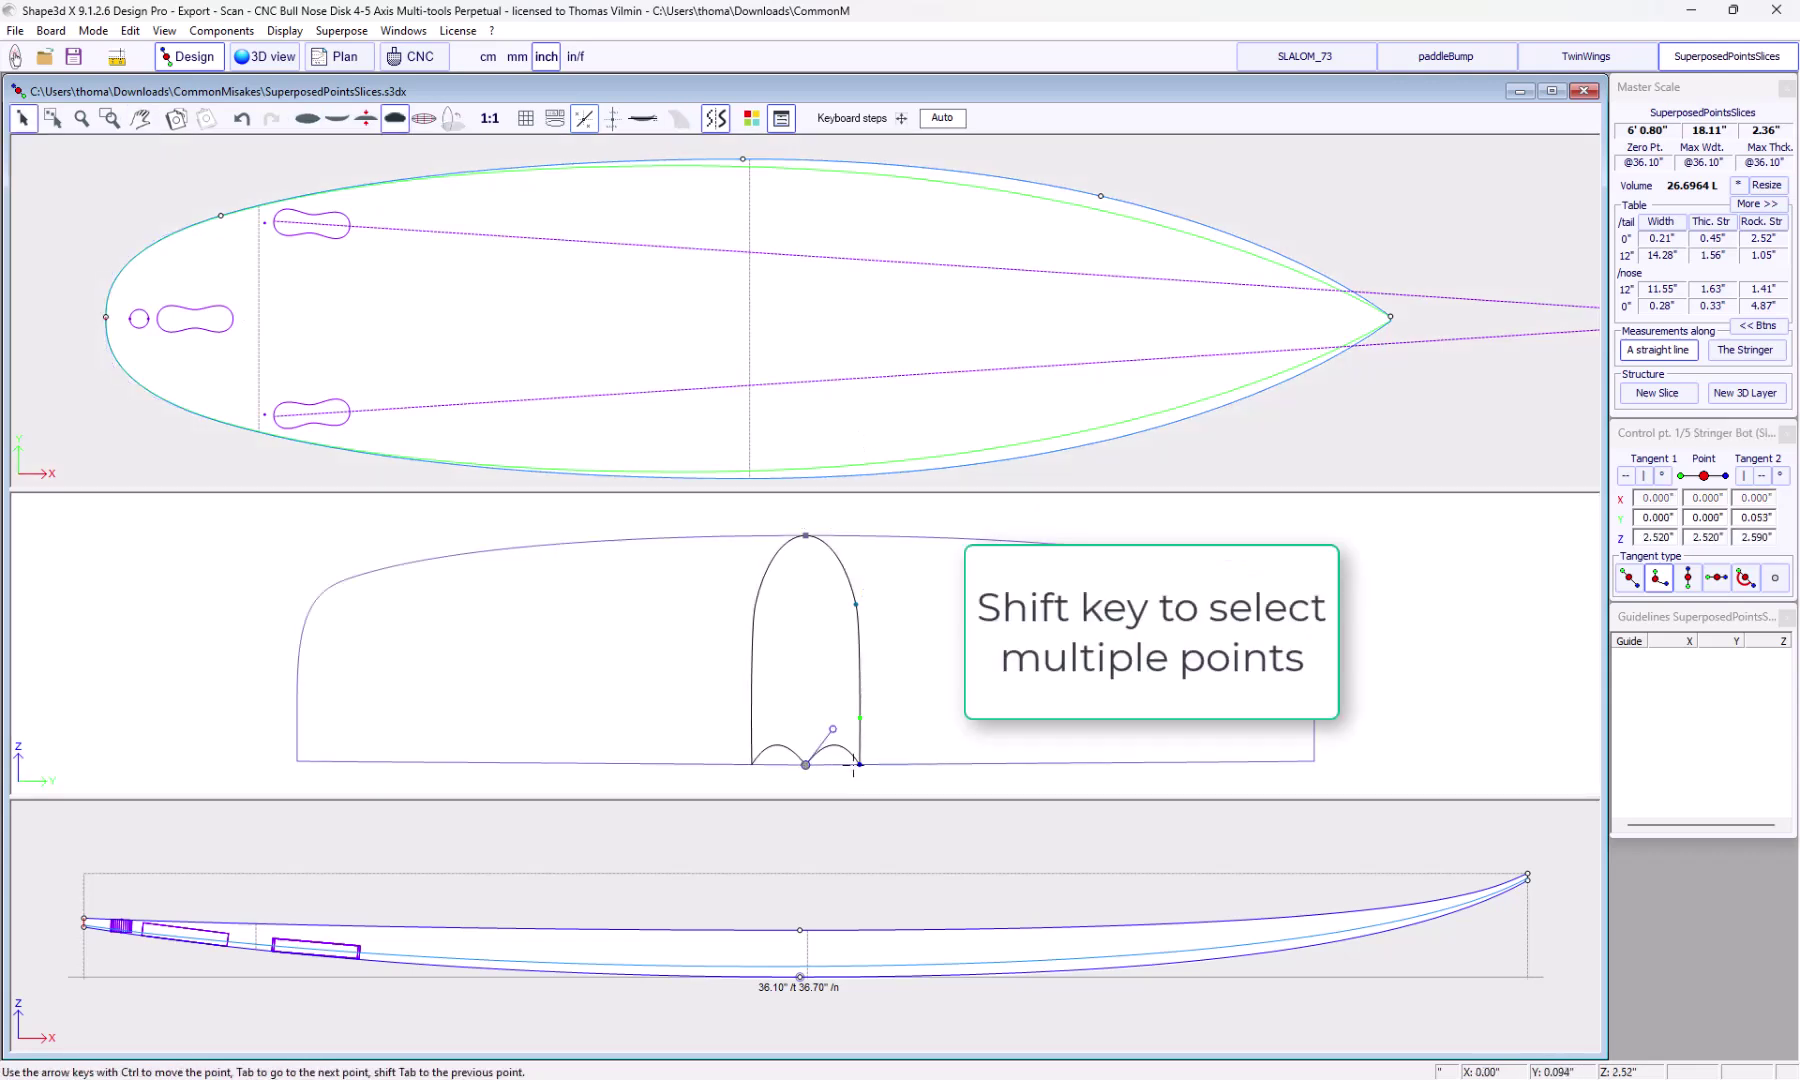
shift+click(859, 765)
shift+right_click(856, 767)
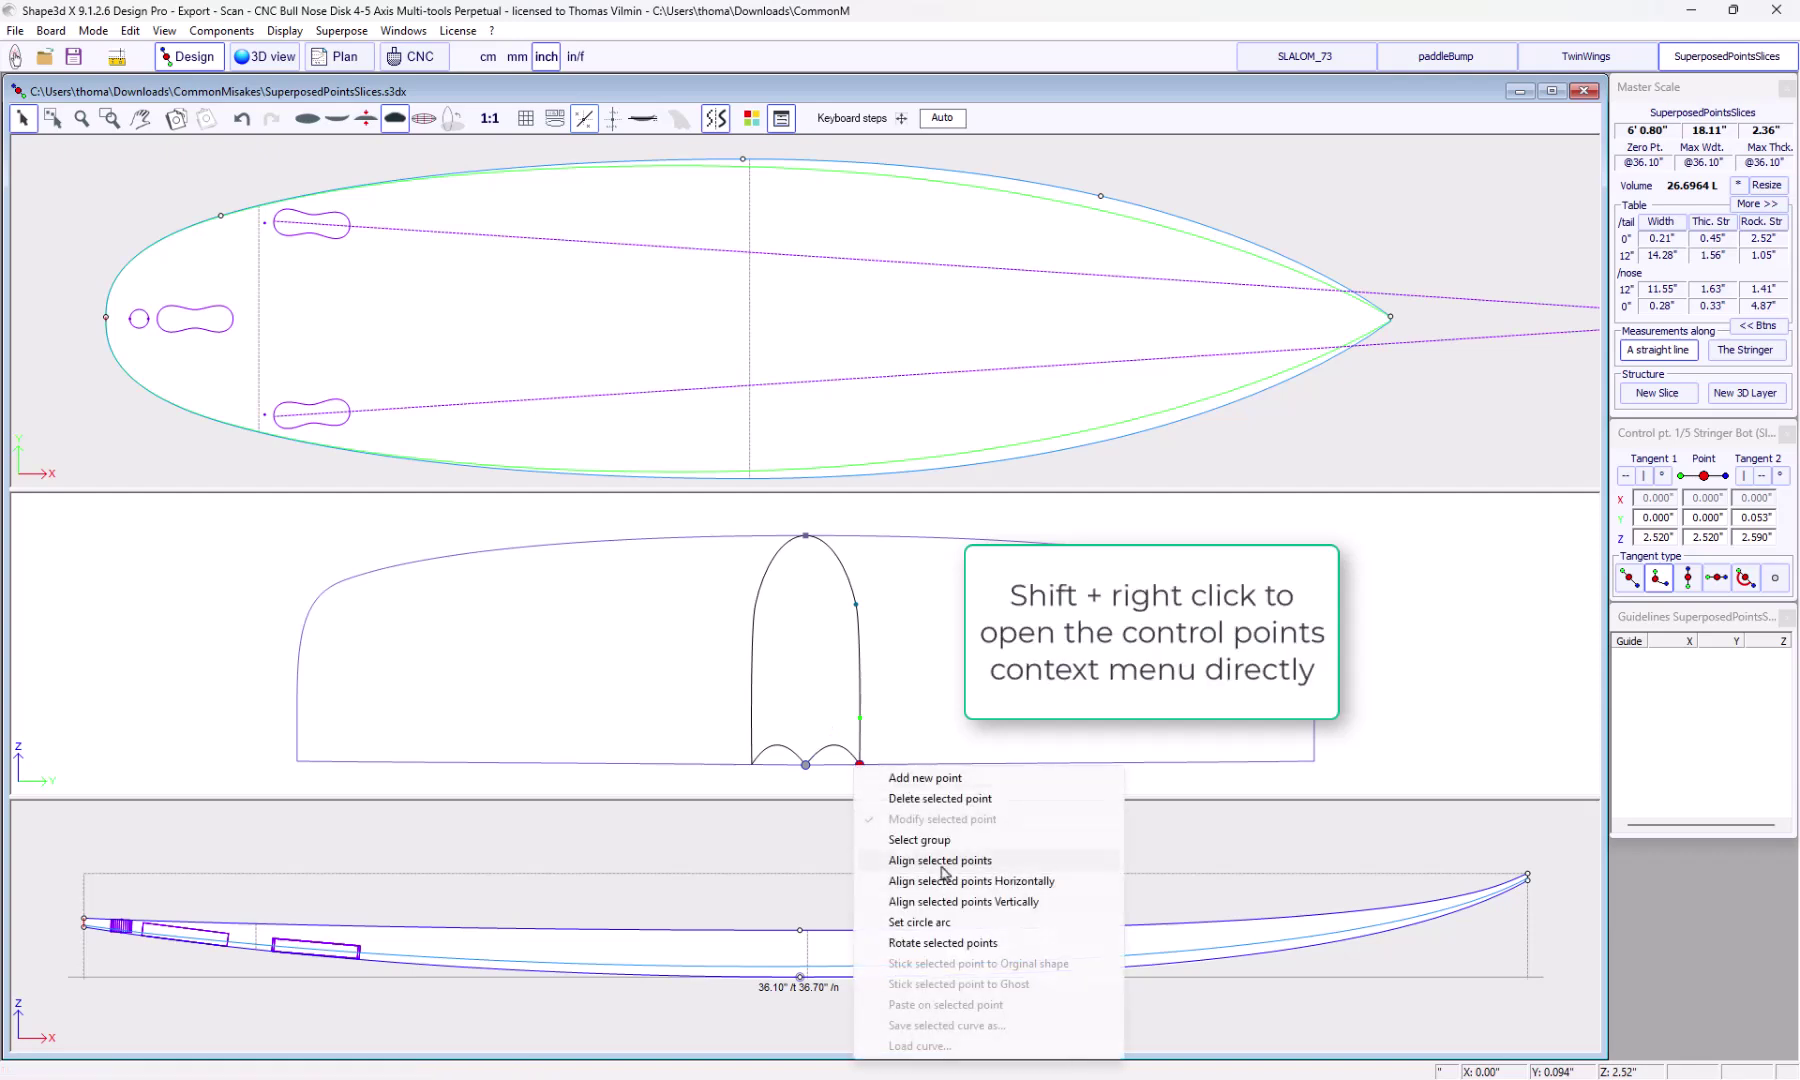
click(941, 860)
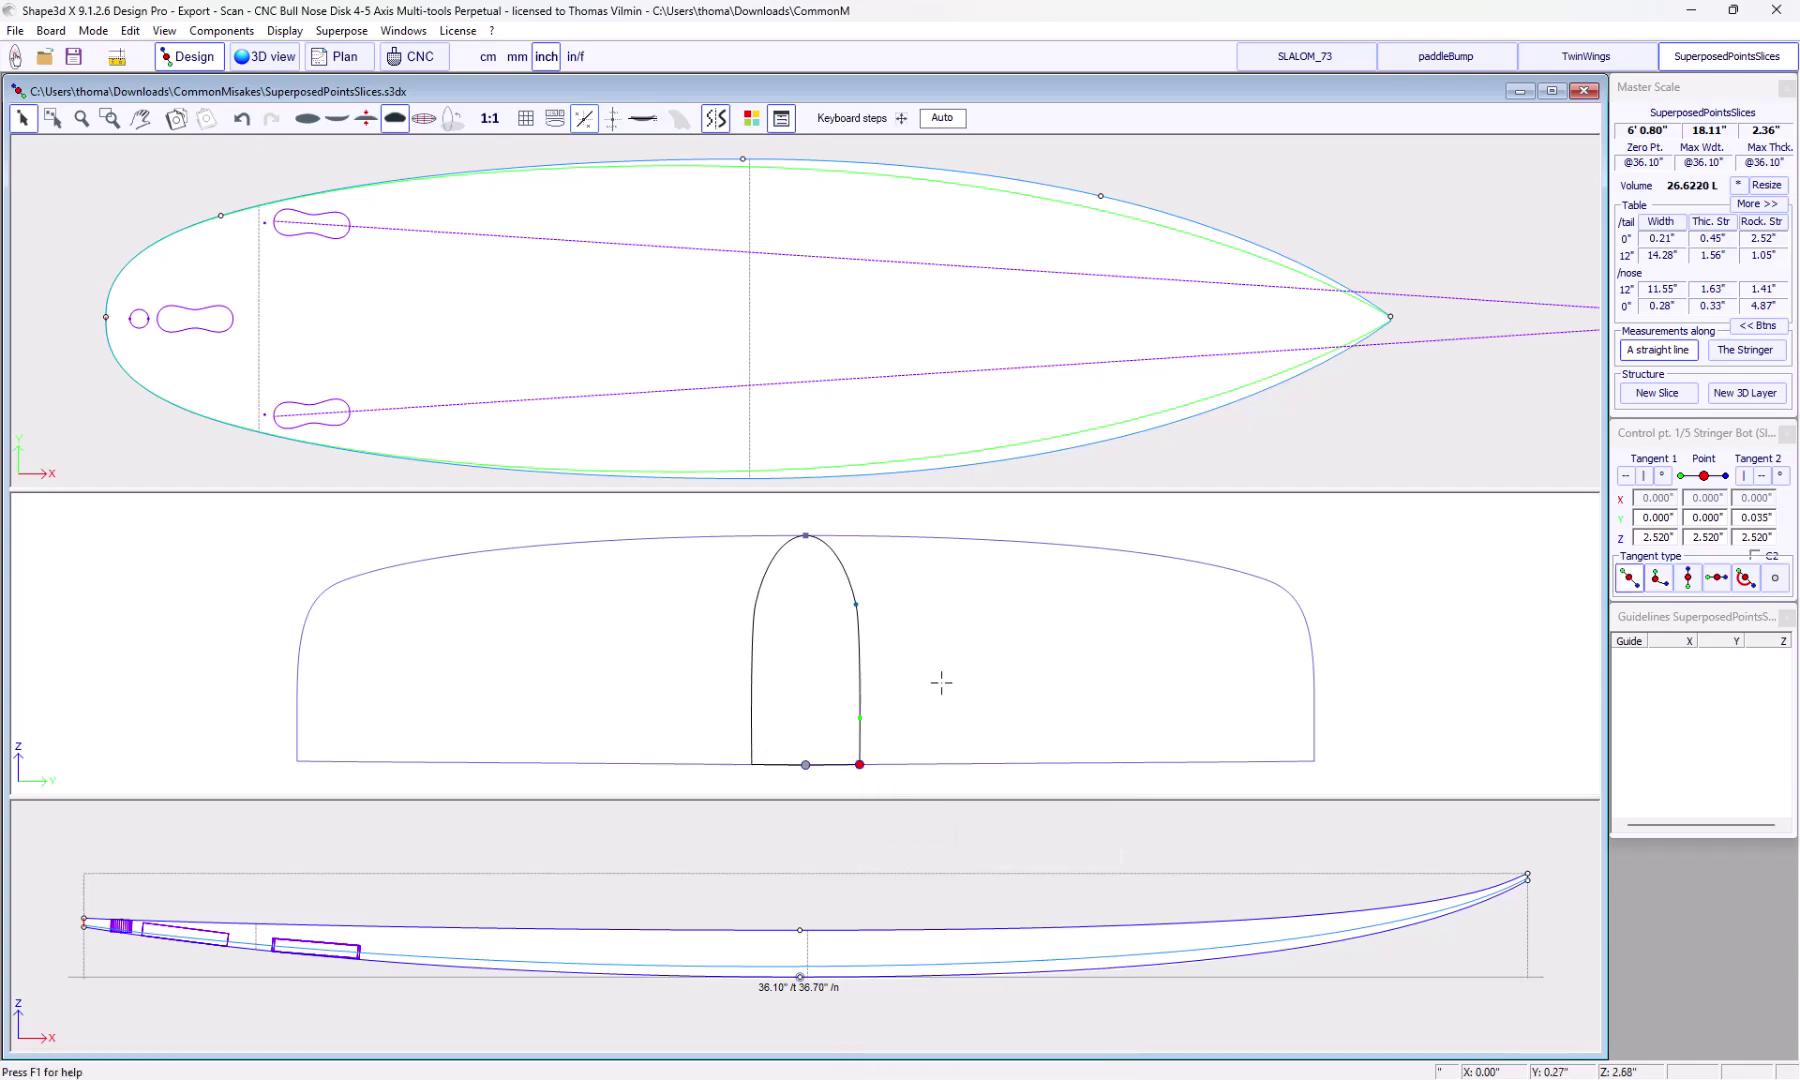
click(941, 679)
click(262, 286)
click(236, 216)
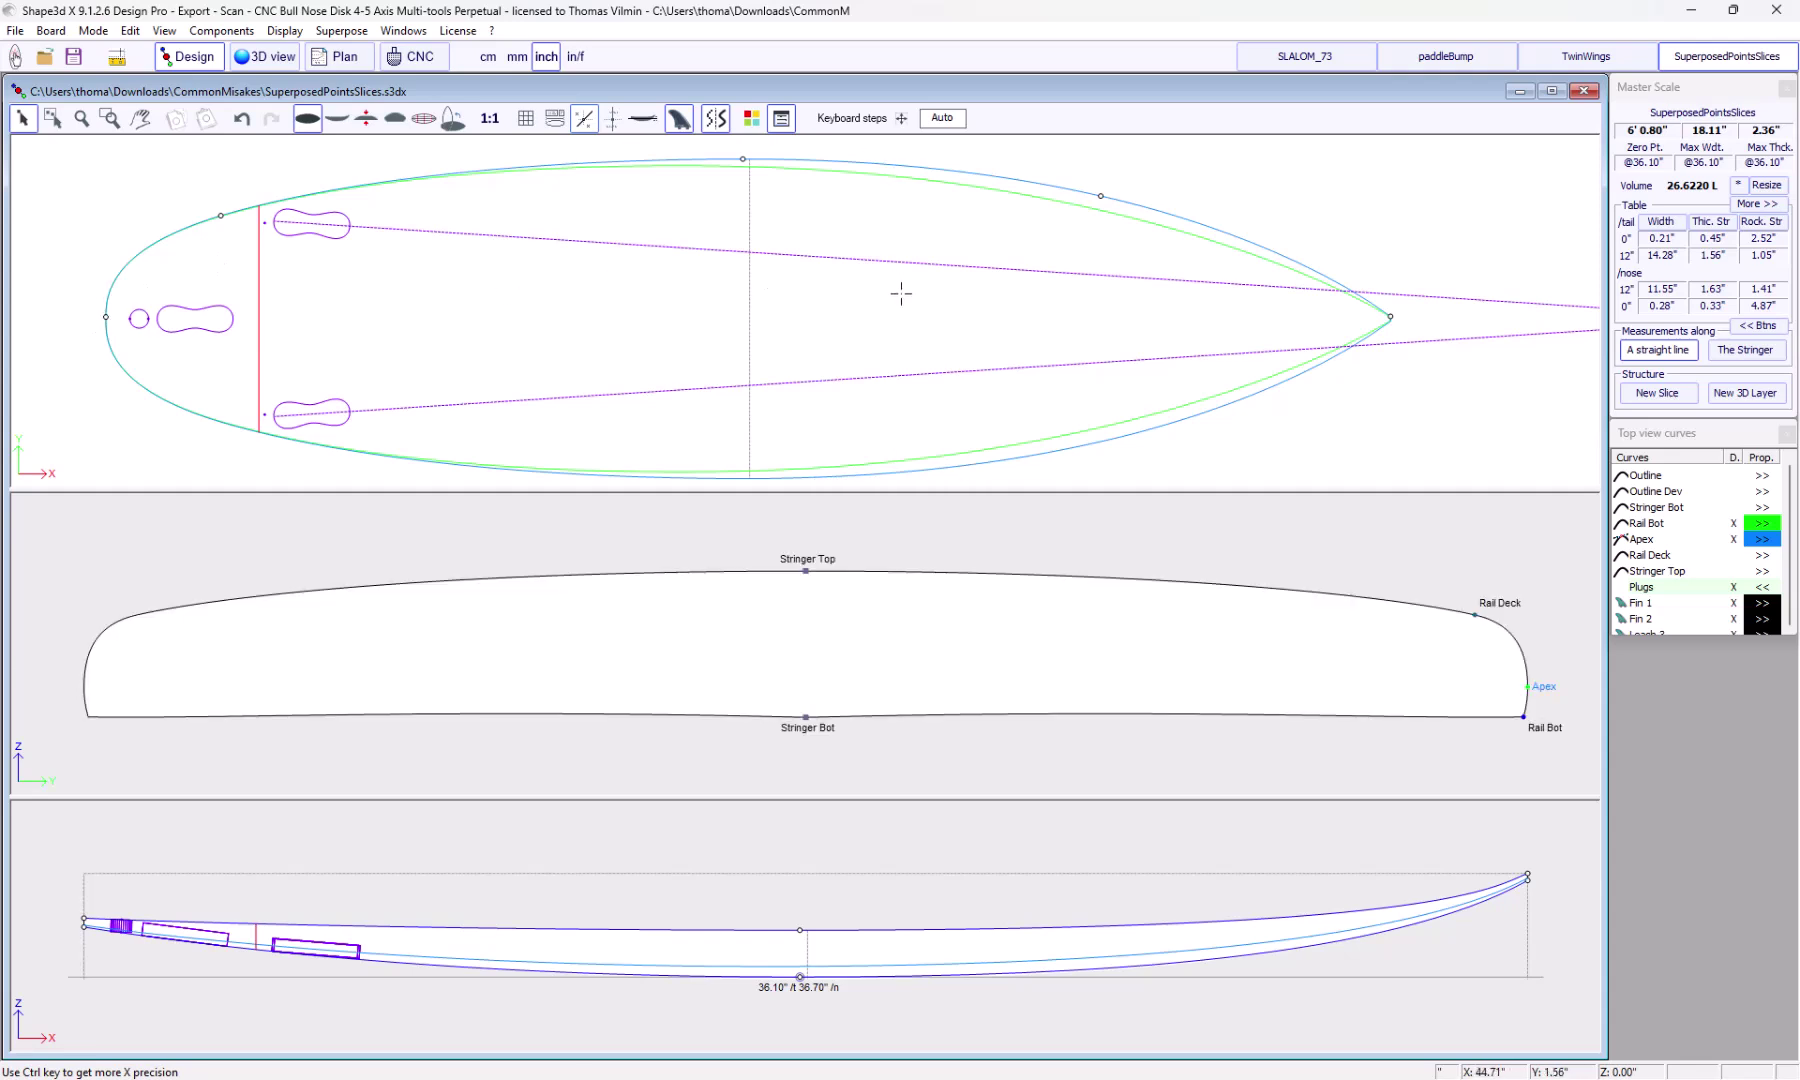
Switch to the TwinWings board and display its Slice 1 tail cross-section at 0.00"
click(1589, 60)
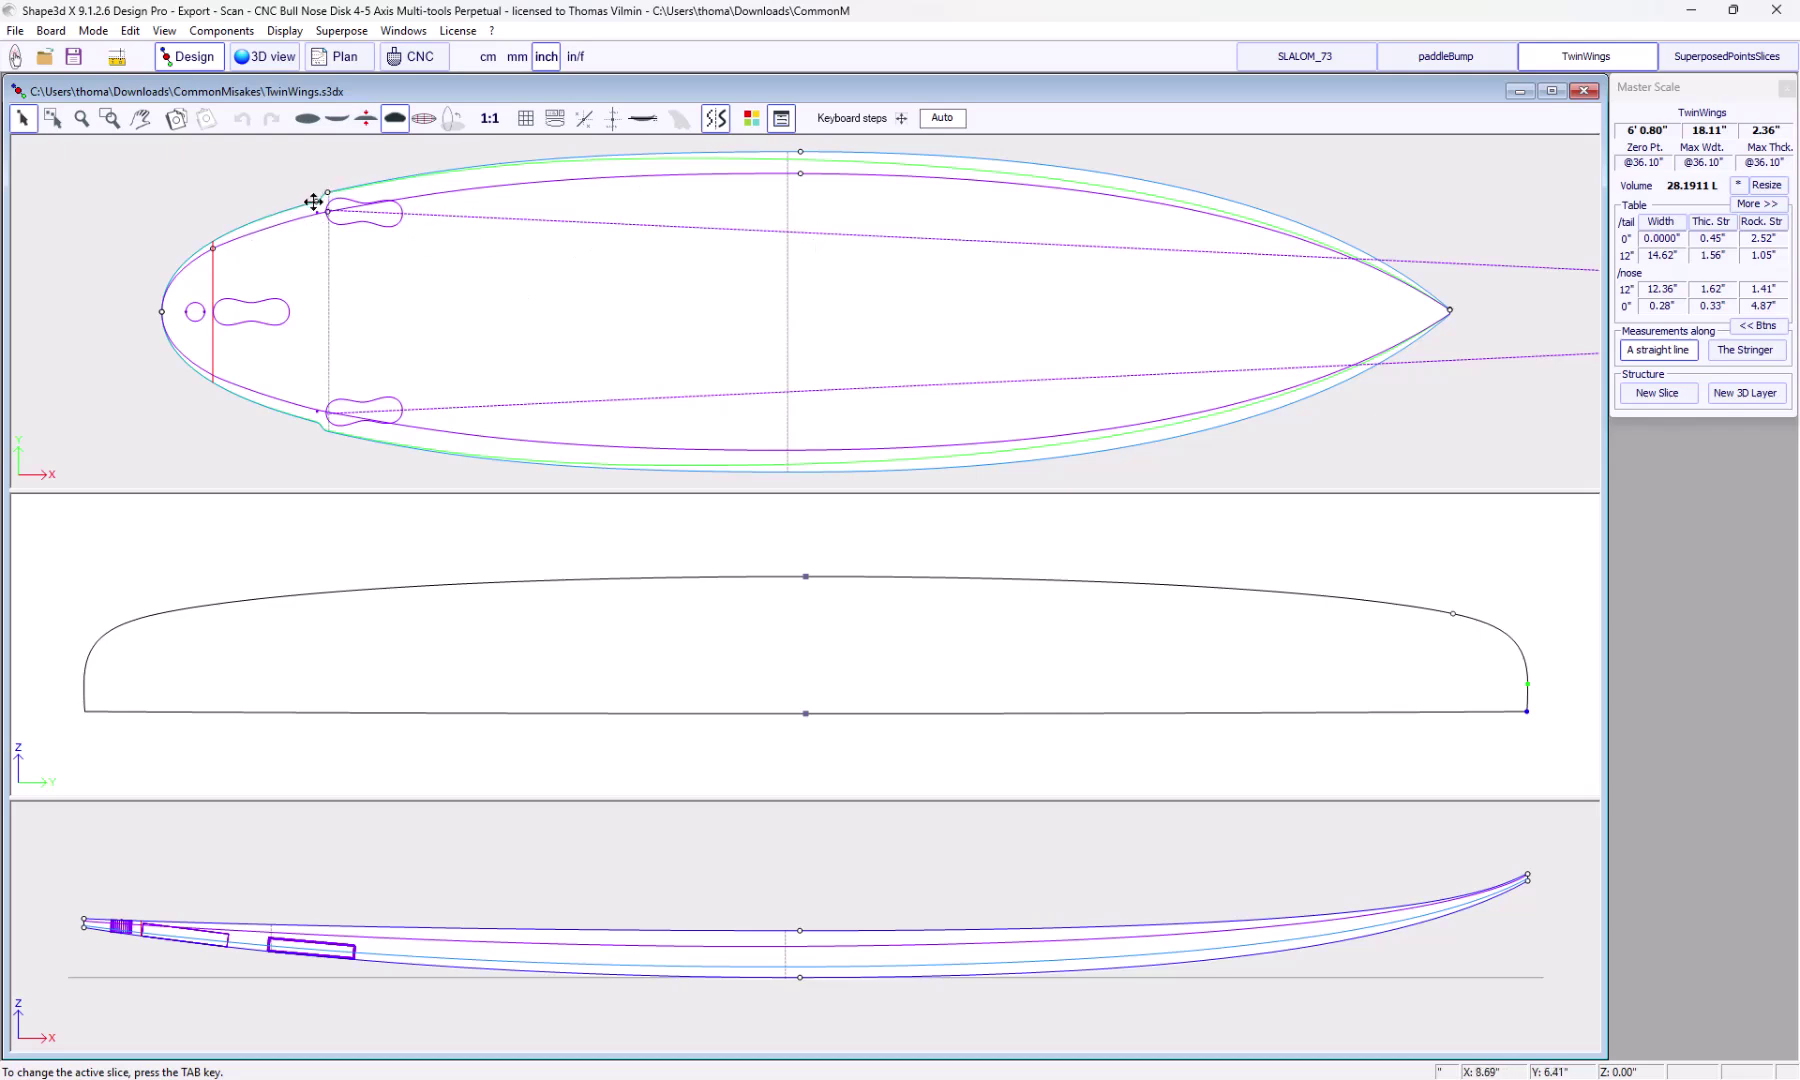
click(792, 338)
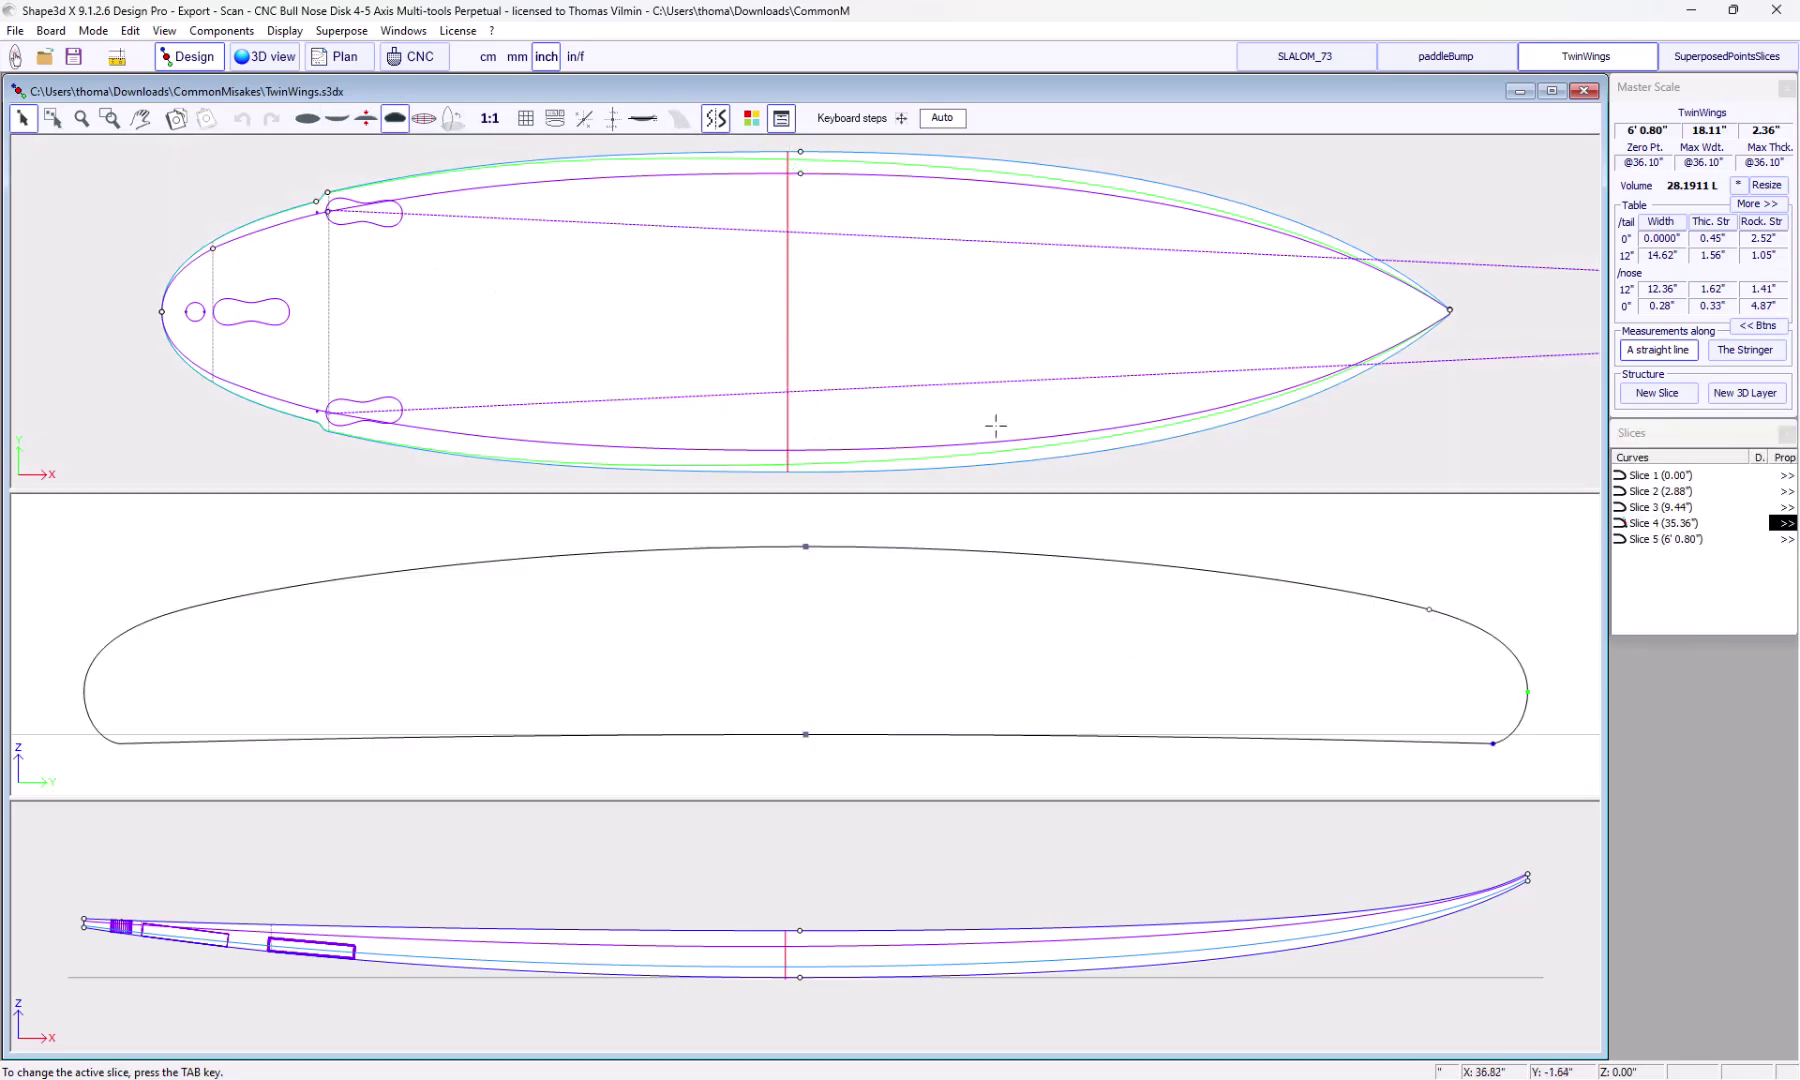
click(1511, 418)
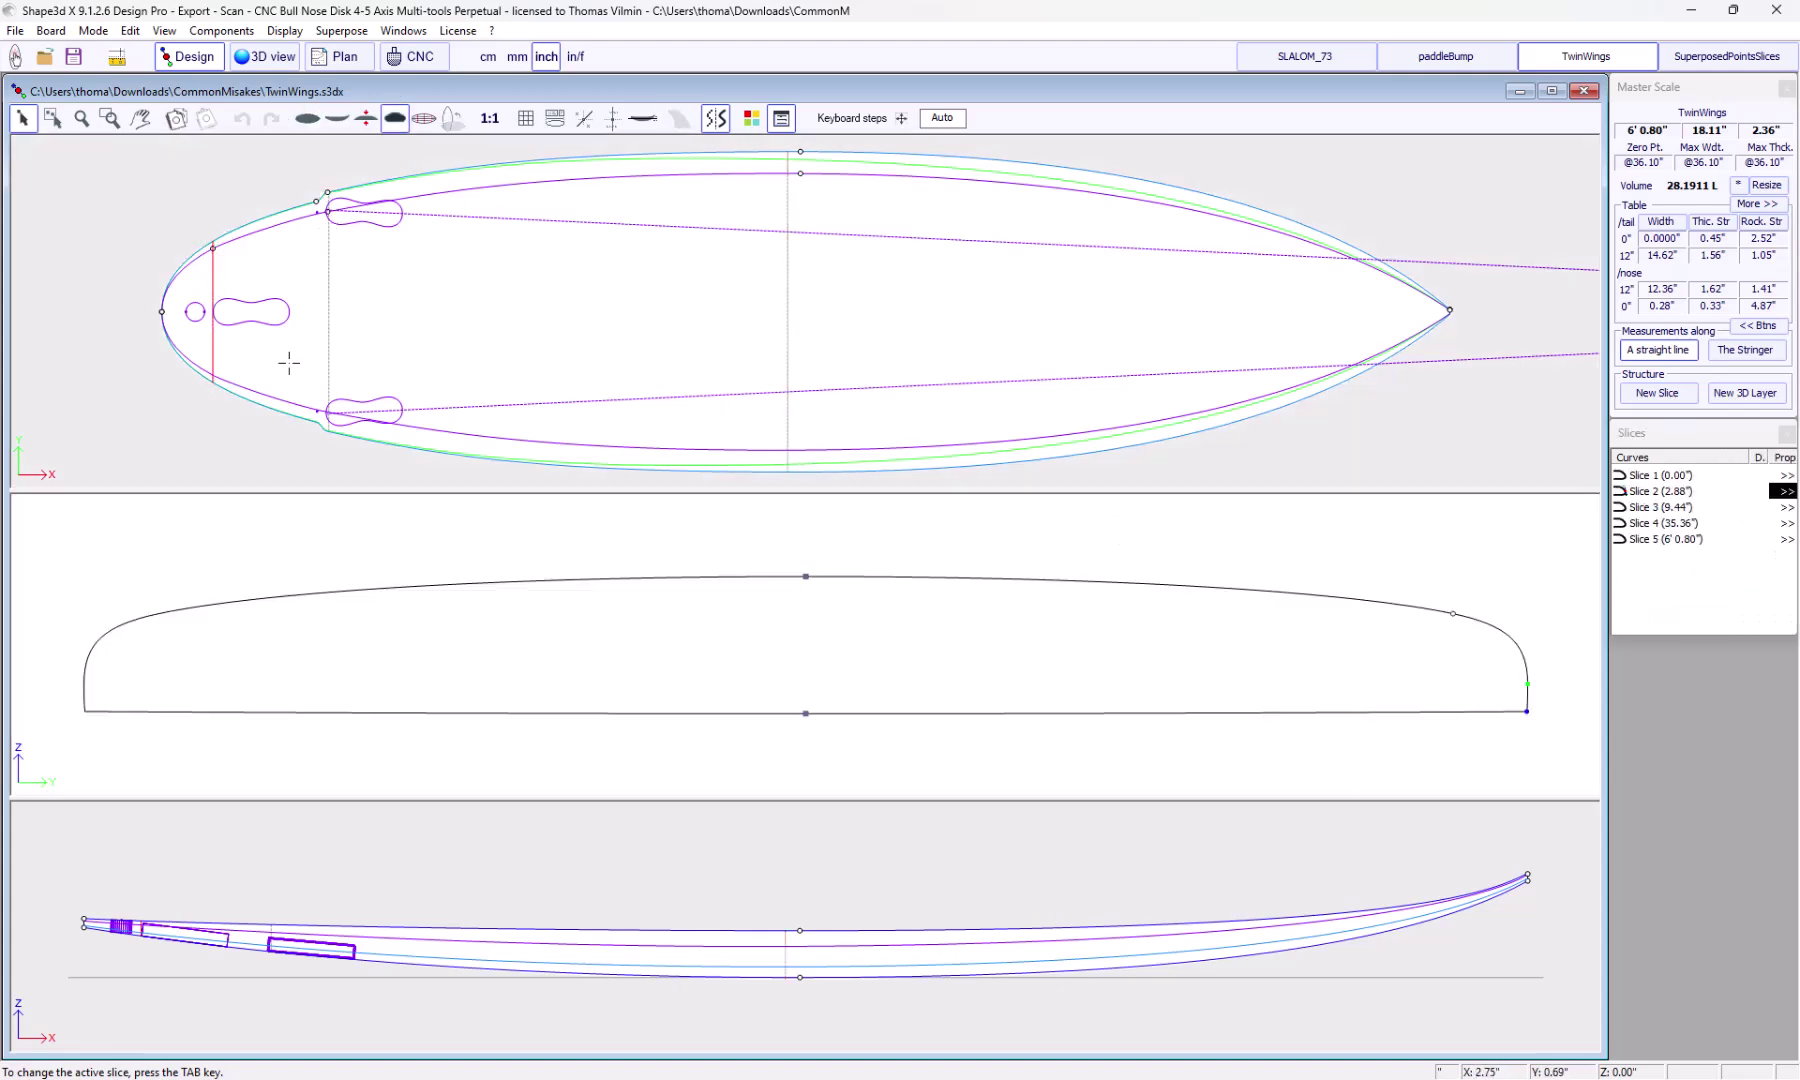
click(1663, 476)
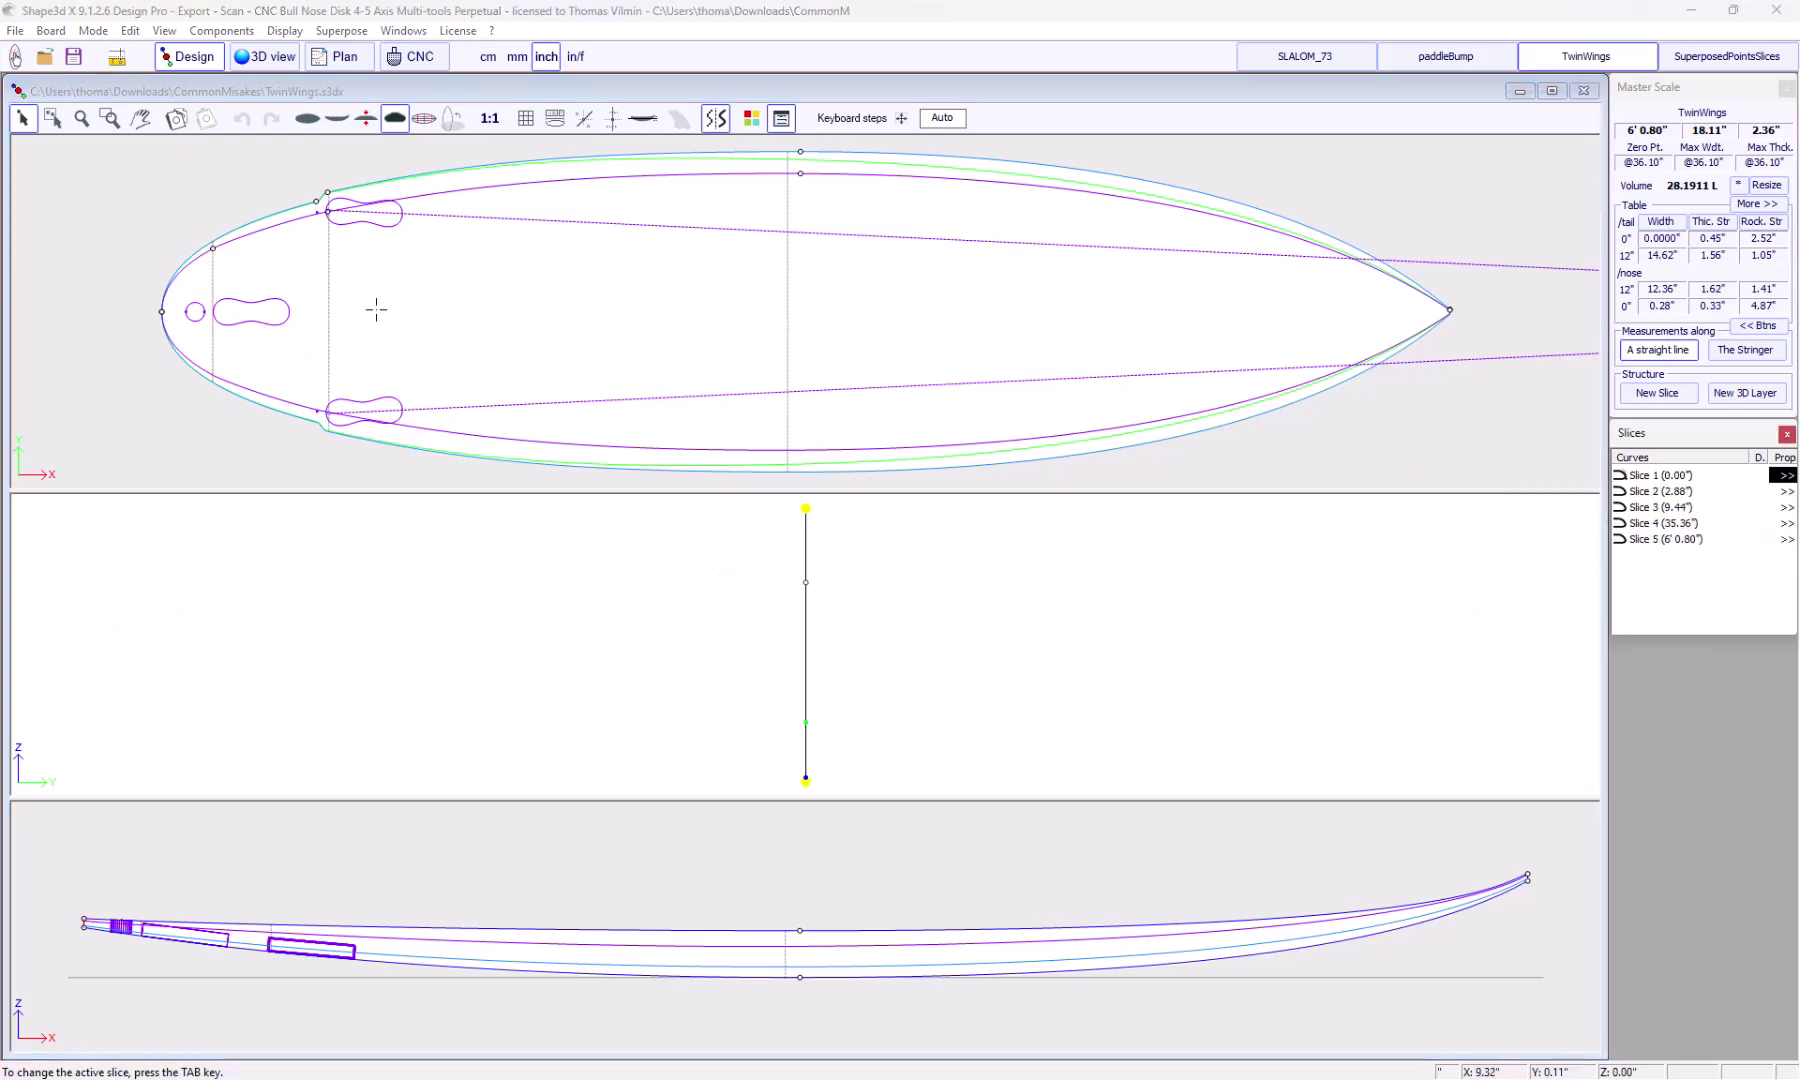
Select the Apex curve's tail tip point and widen it
click(163, 311)
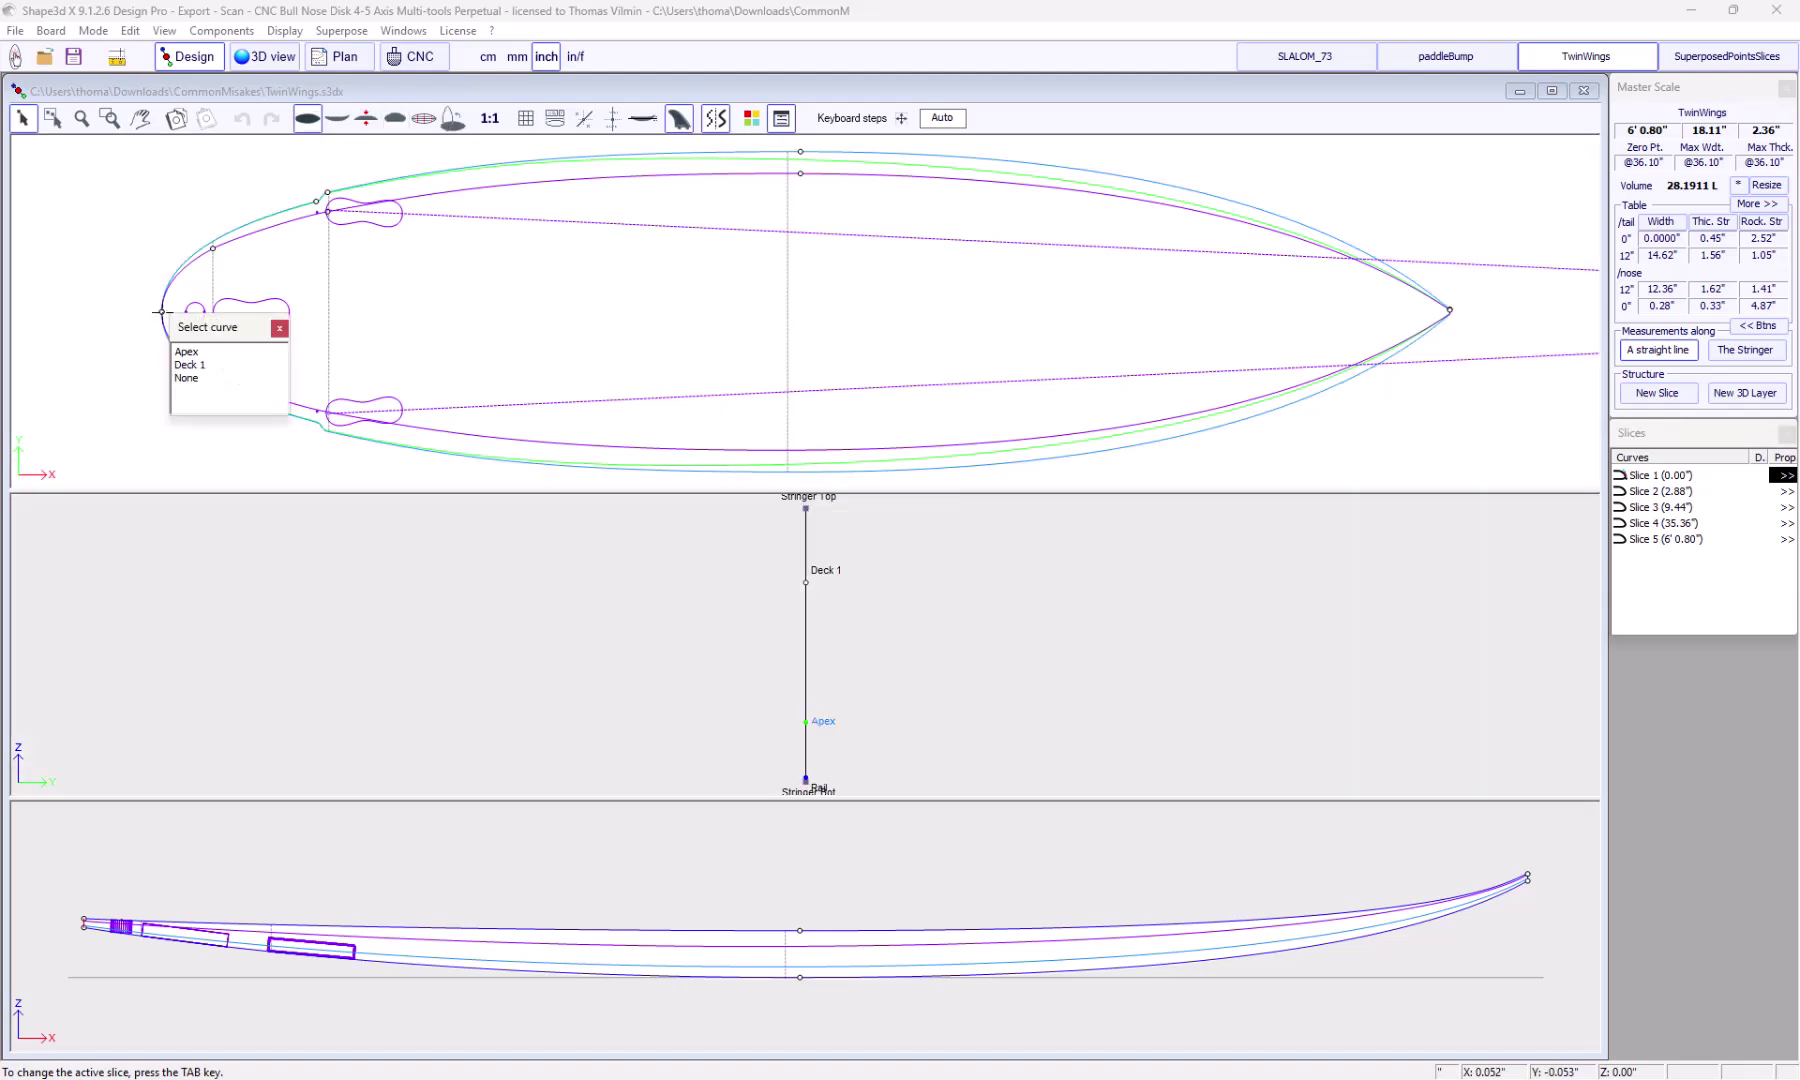
click(171, 349)
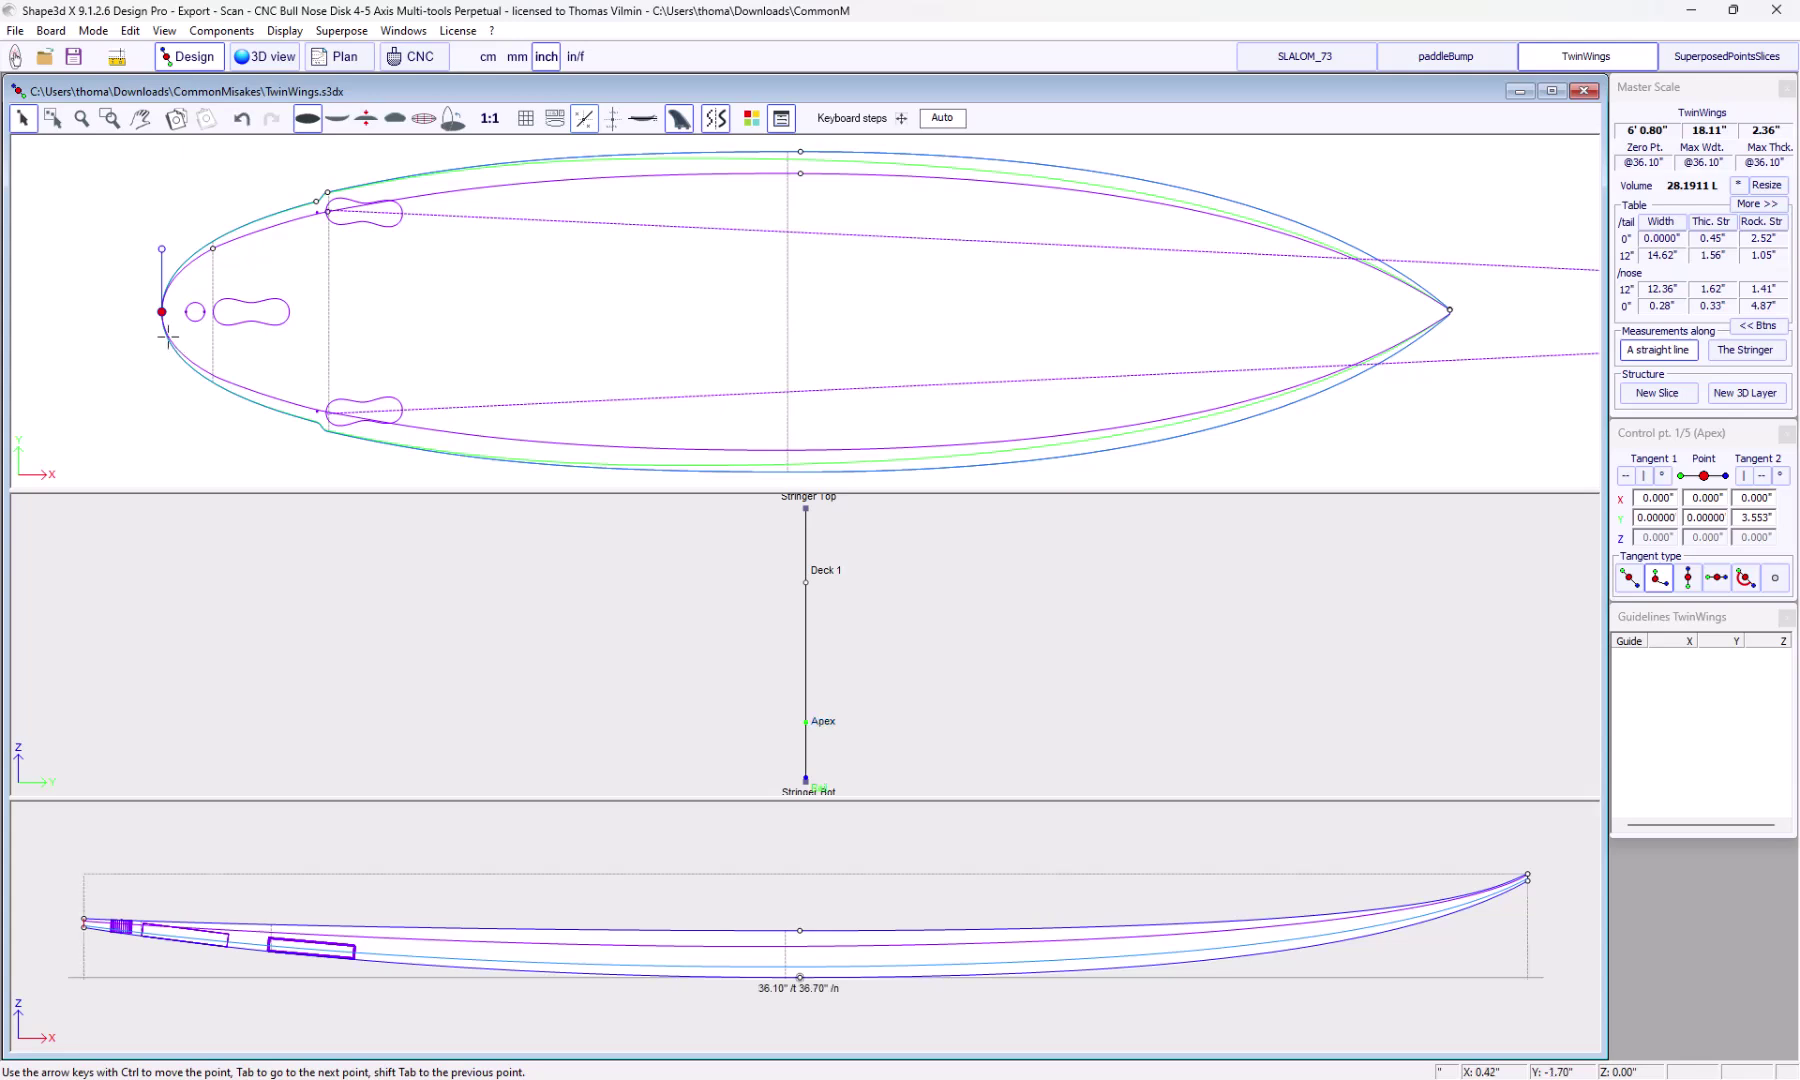
drag(166, 313, 167, 312)
key(ctrl+Up)
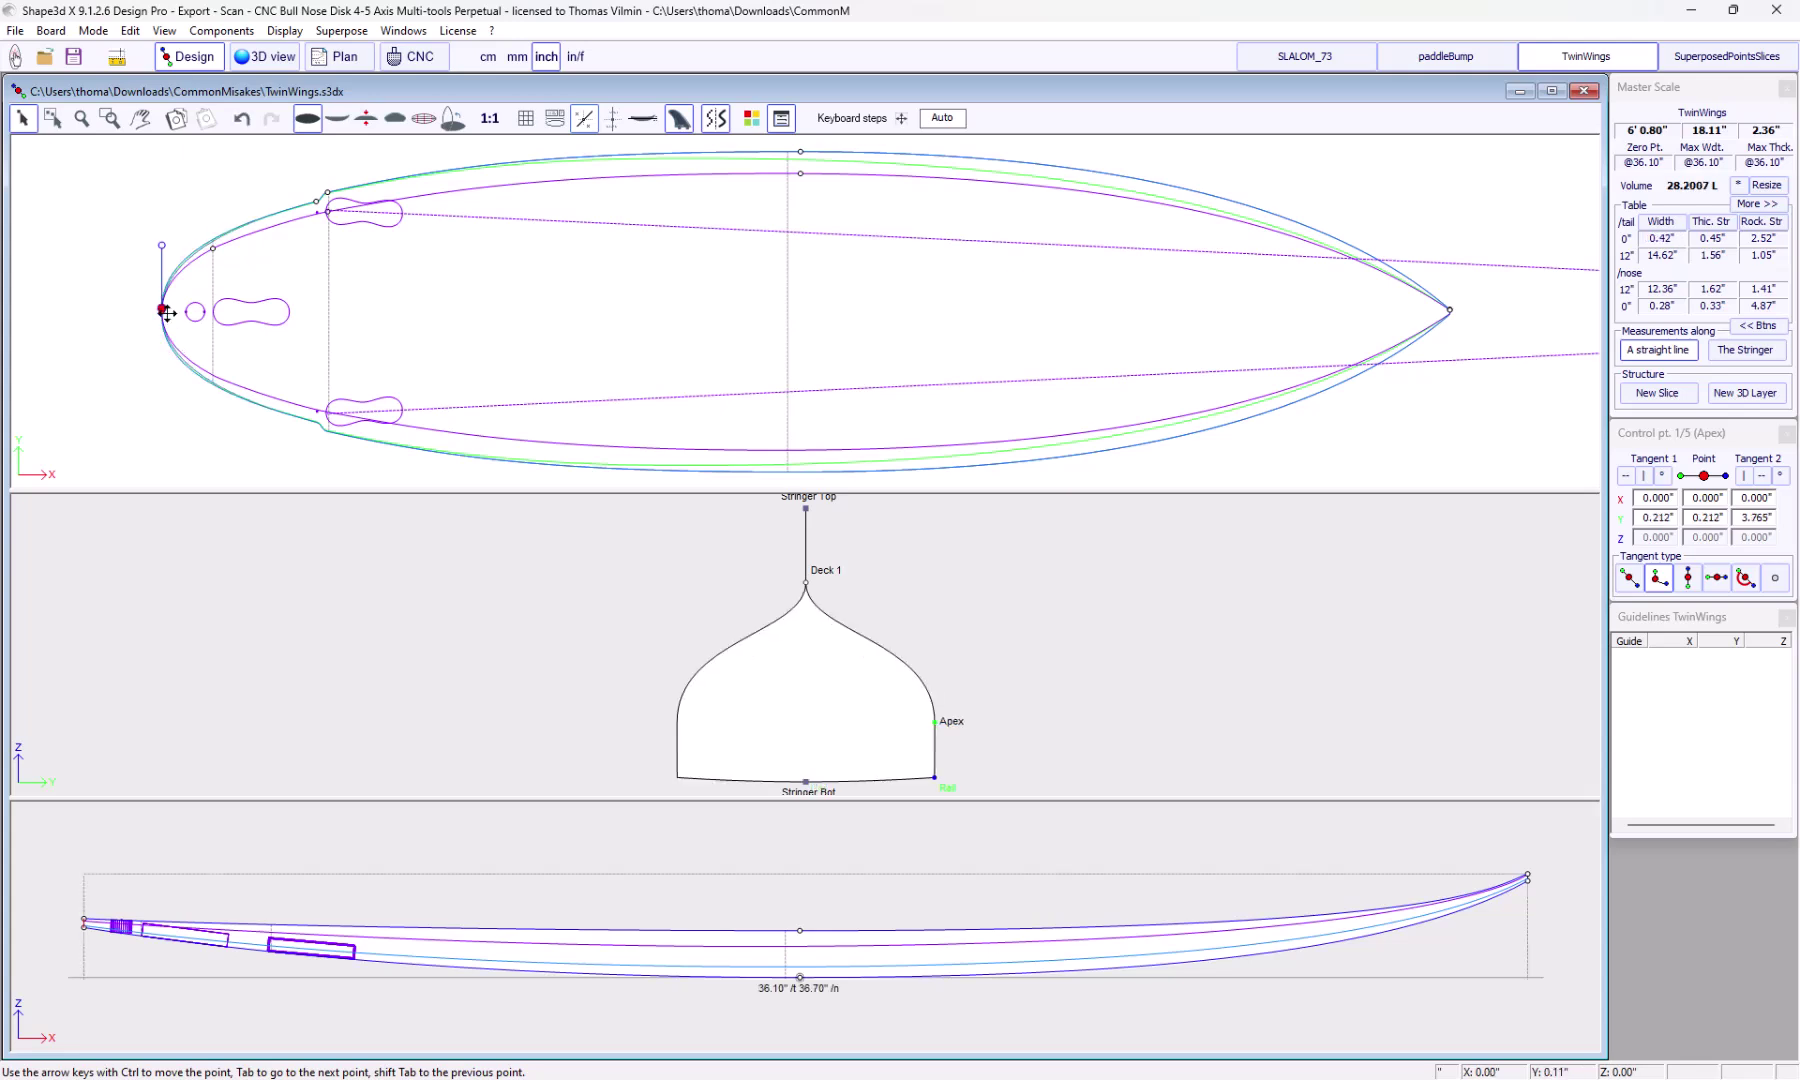
click(149, 310)
scroll(178, 310, up, 3)
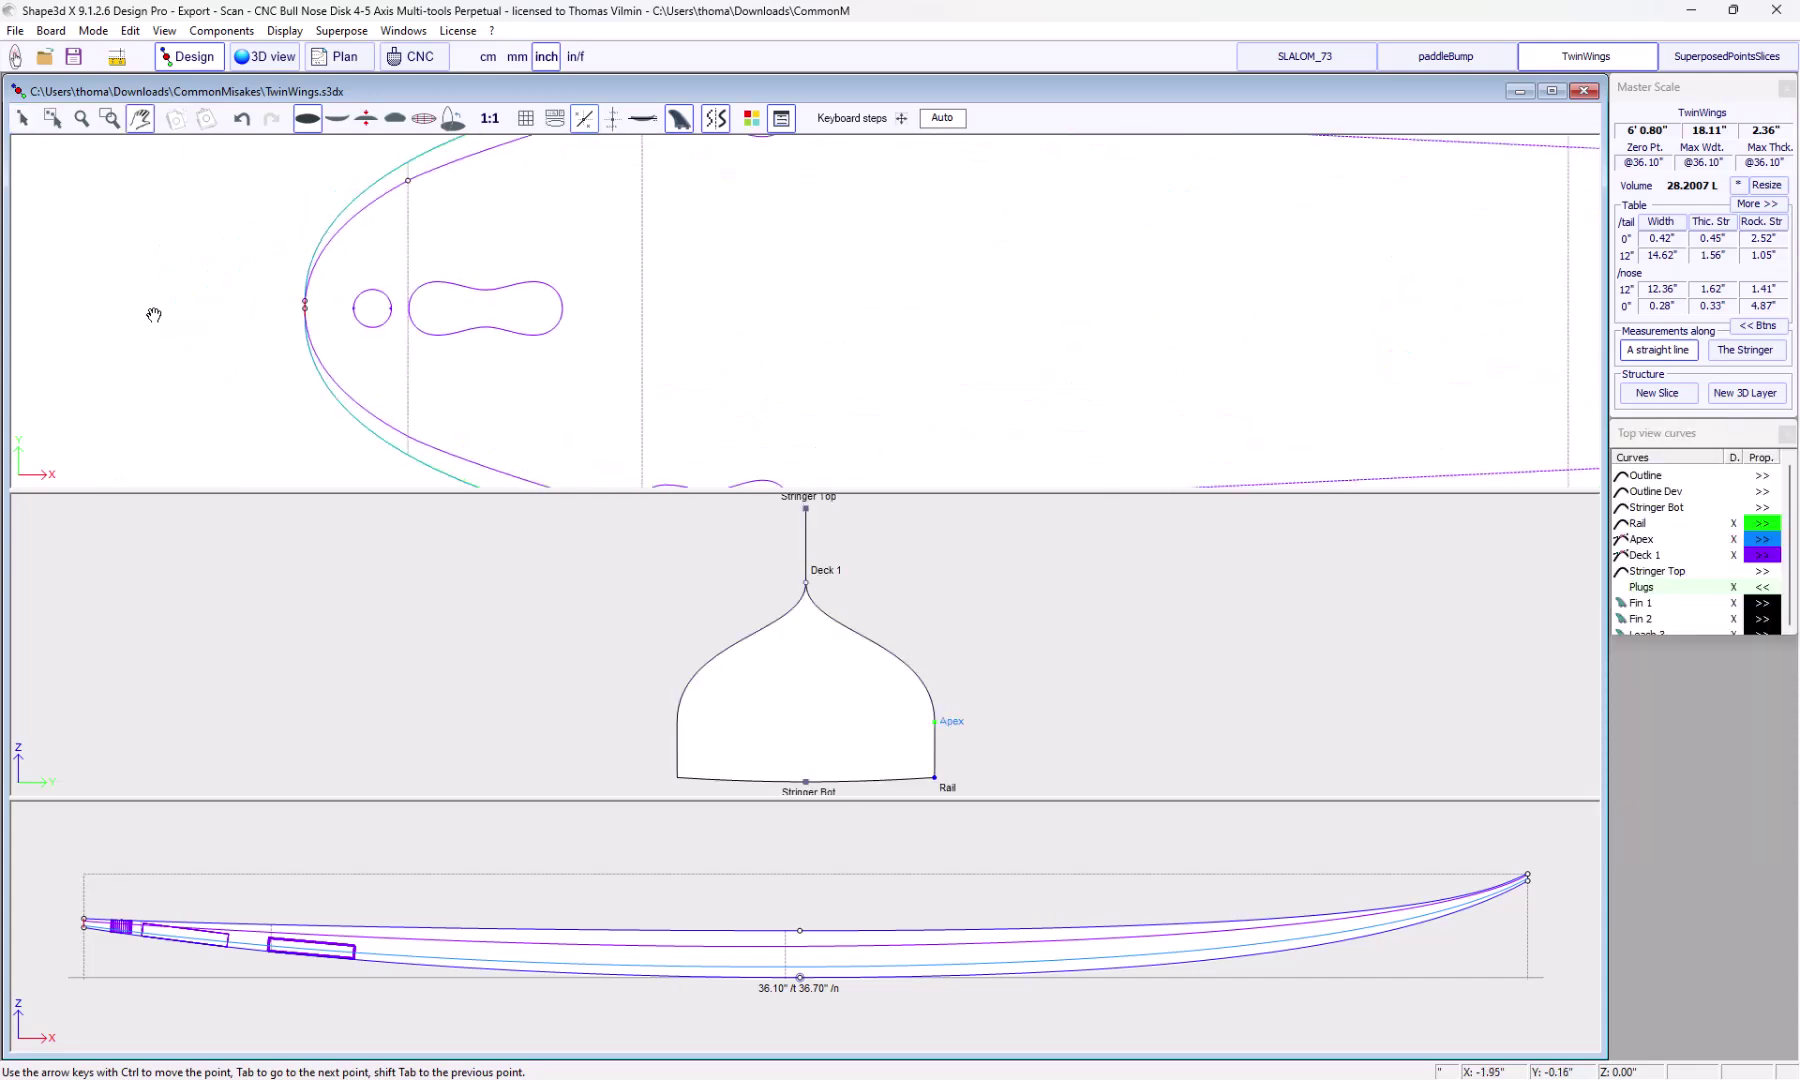
scroll(350, 313, up, 2)
Nudge Slice 1's Deck 1 point outward and raise it to round the deck
click(363, 324)
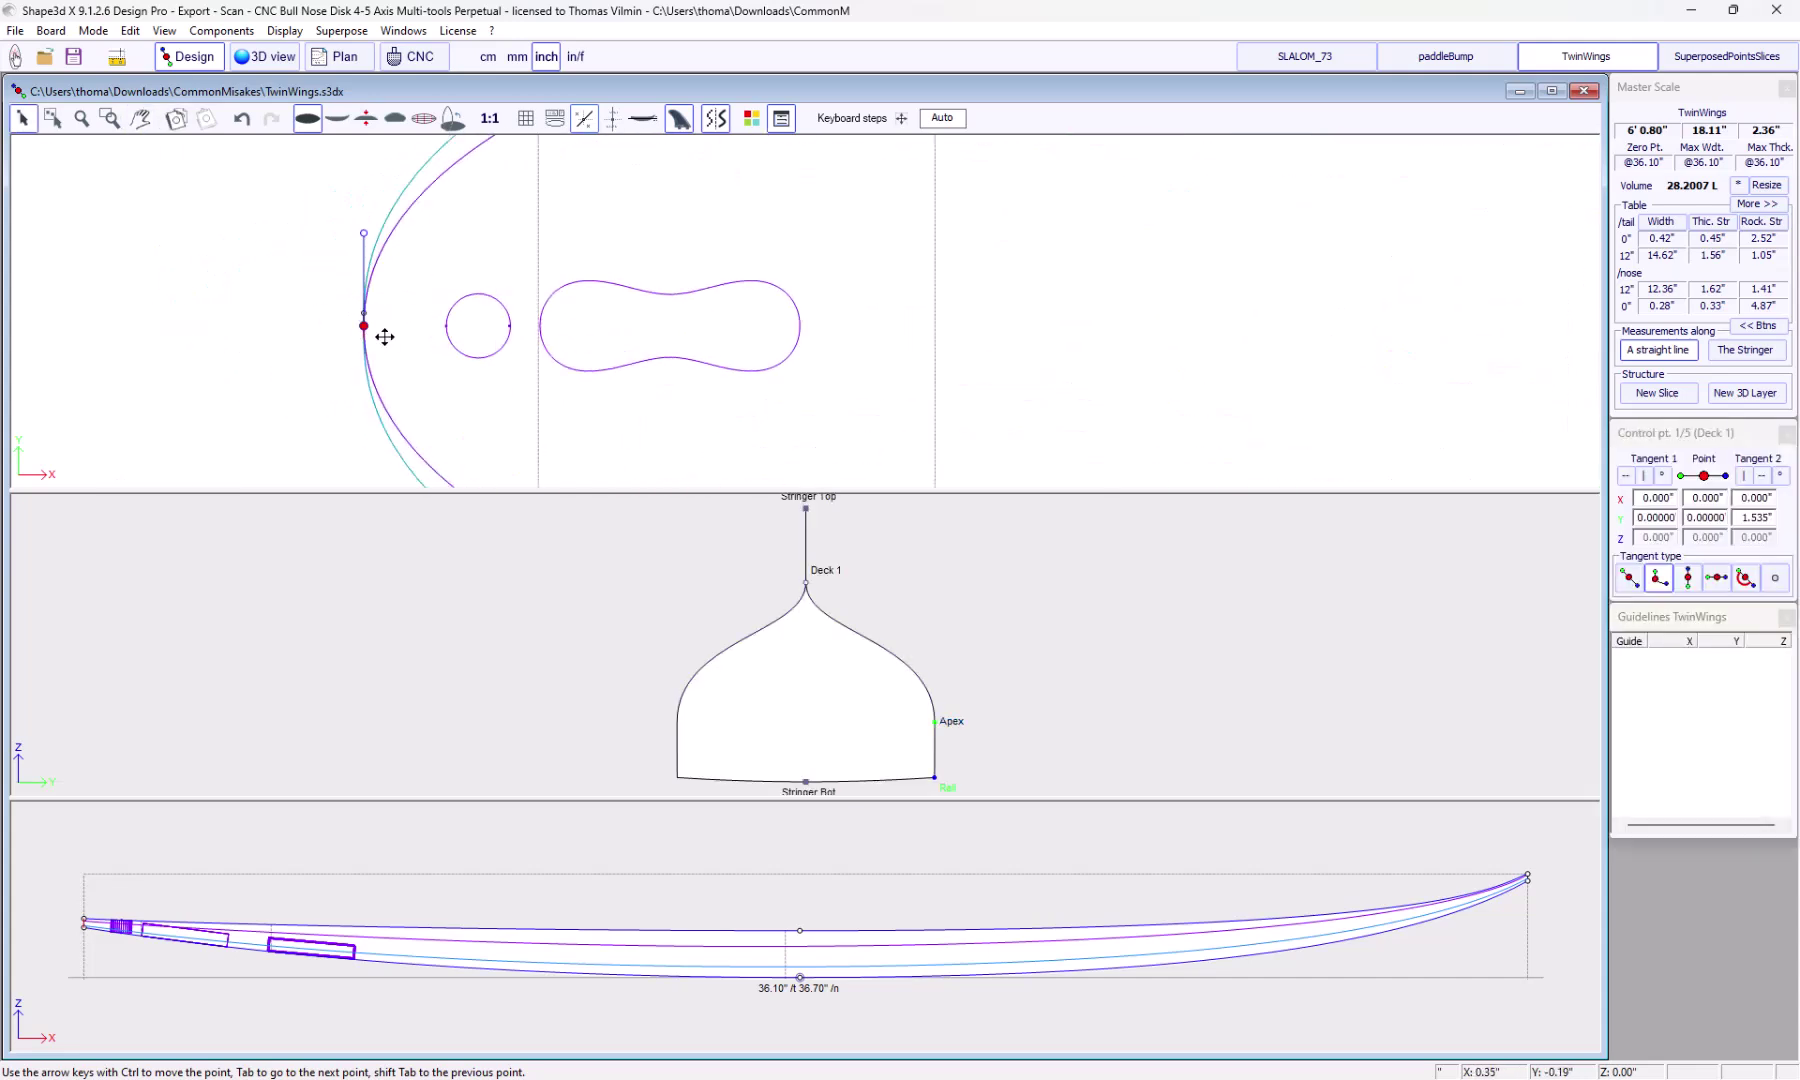
key(ctrl+Up)
key(ctrl+Up)
key(ctrl+Up)
key(ctrl+Up)
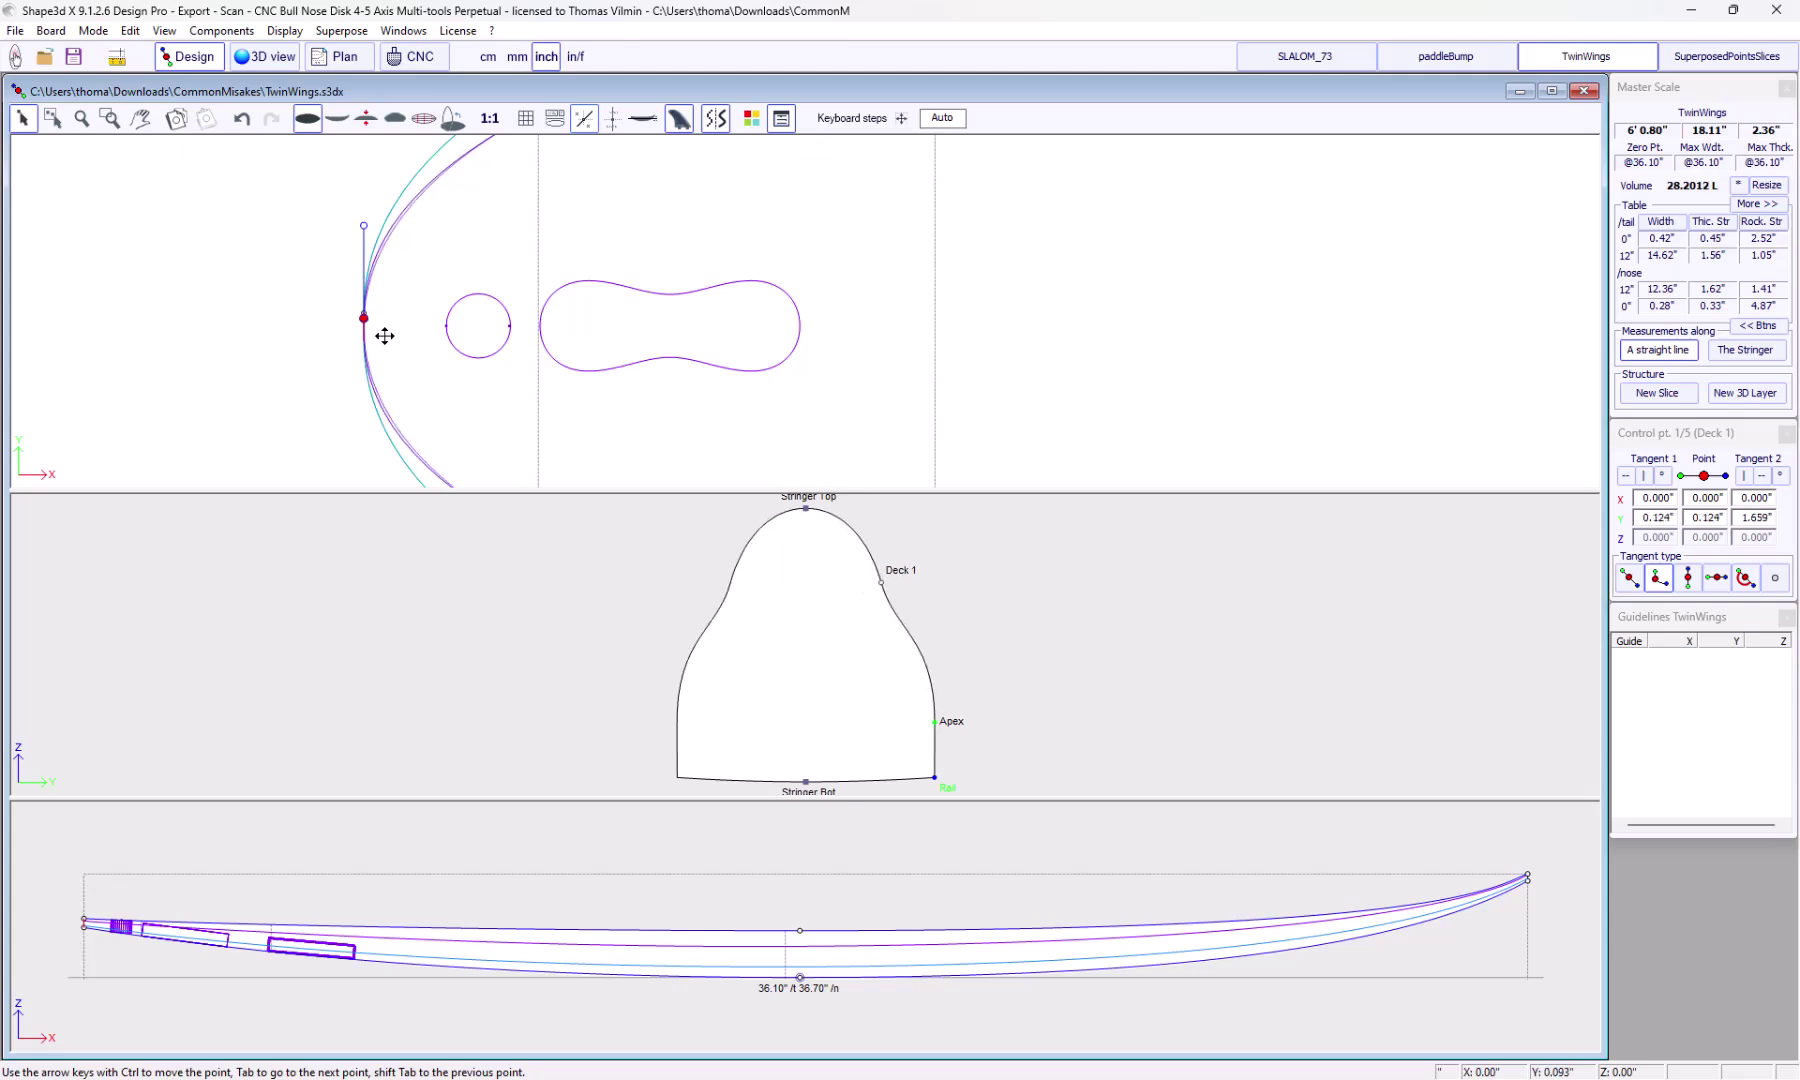
scroll(249, 293, down, 1)
scroll(211, 297, down, 1)
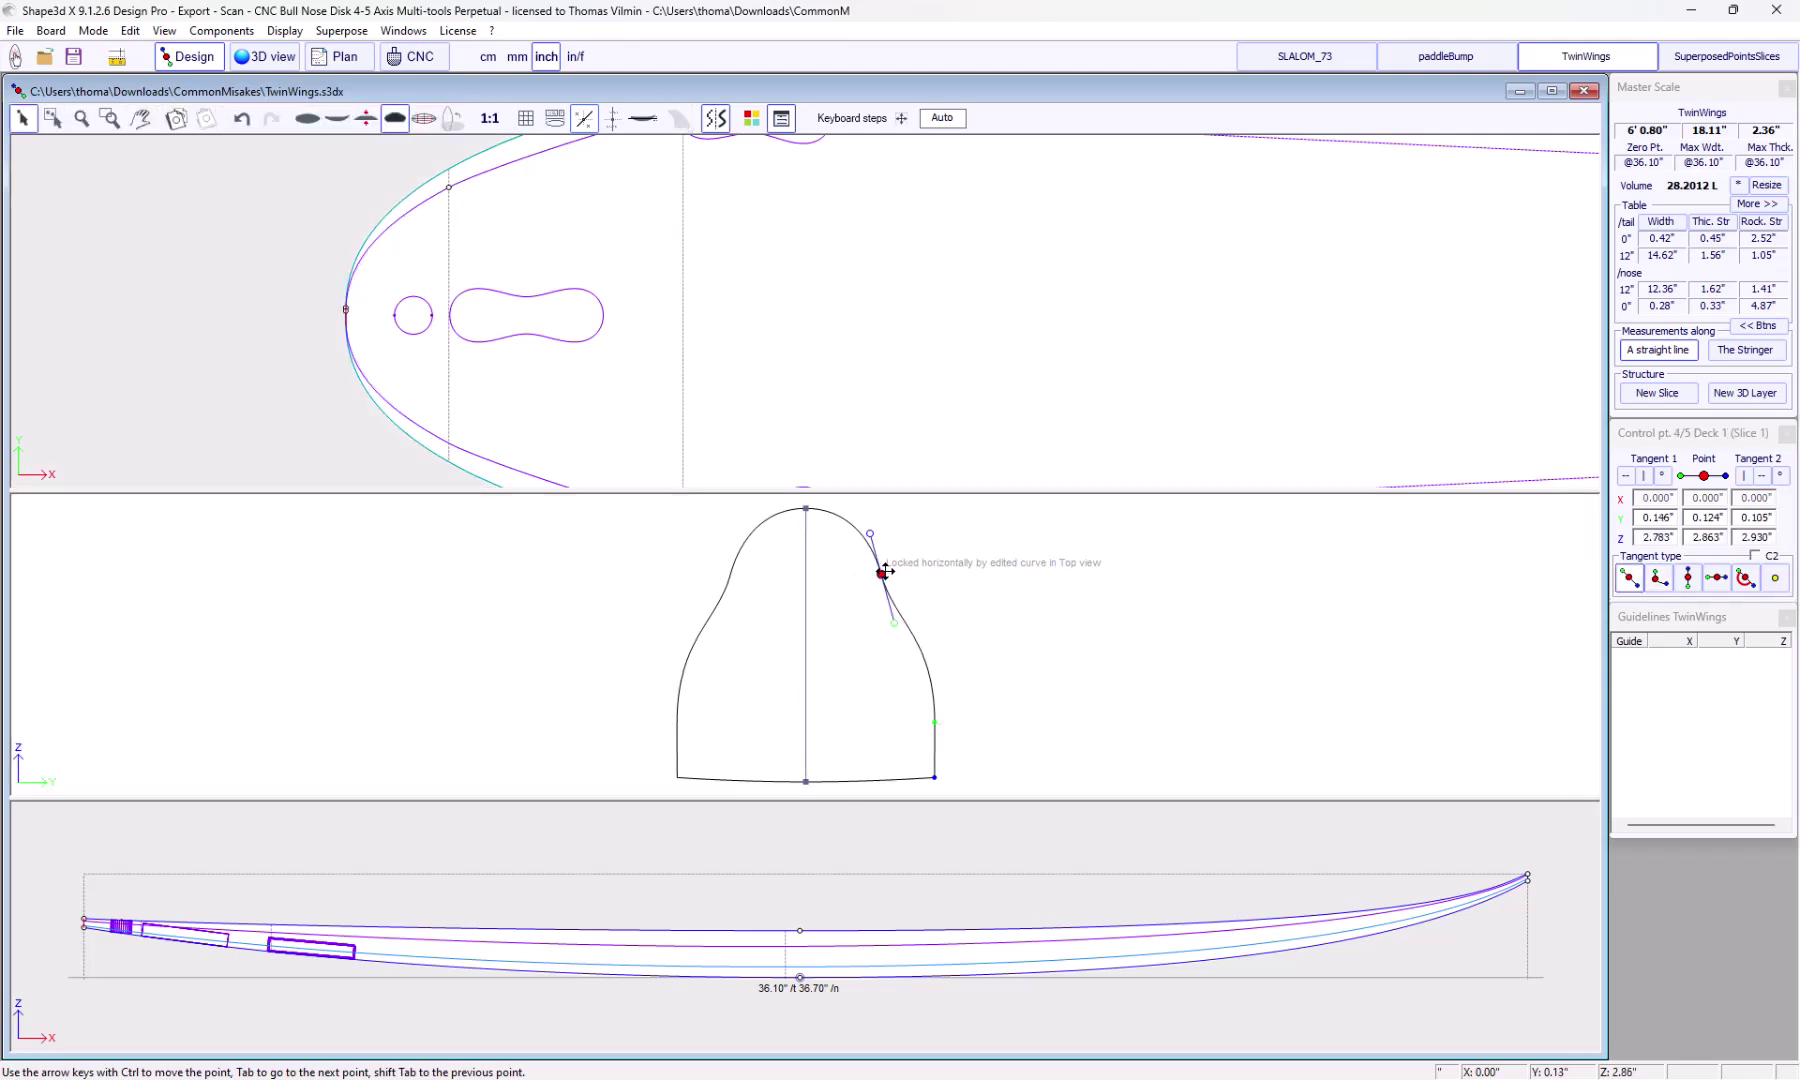
drag(883, 583, 885, 543)
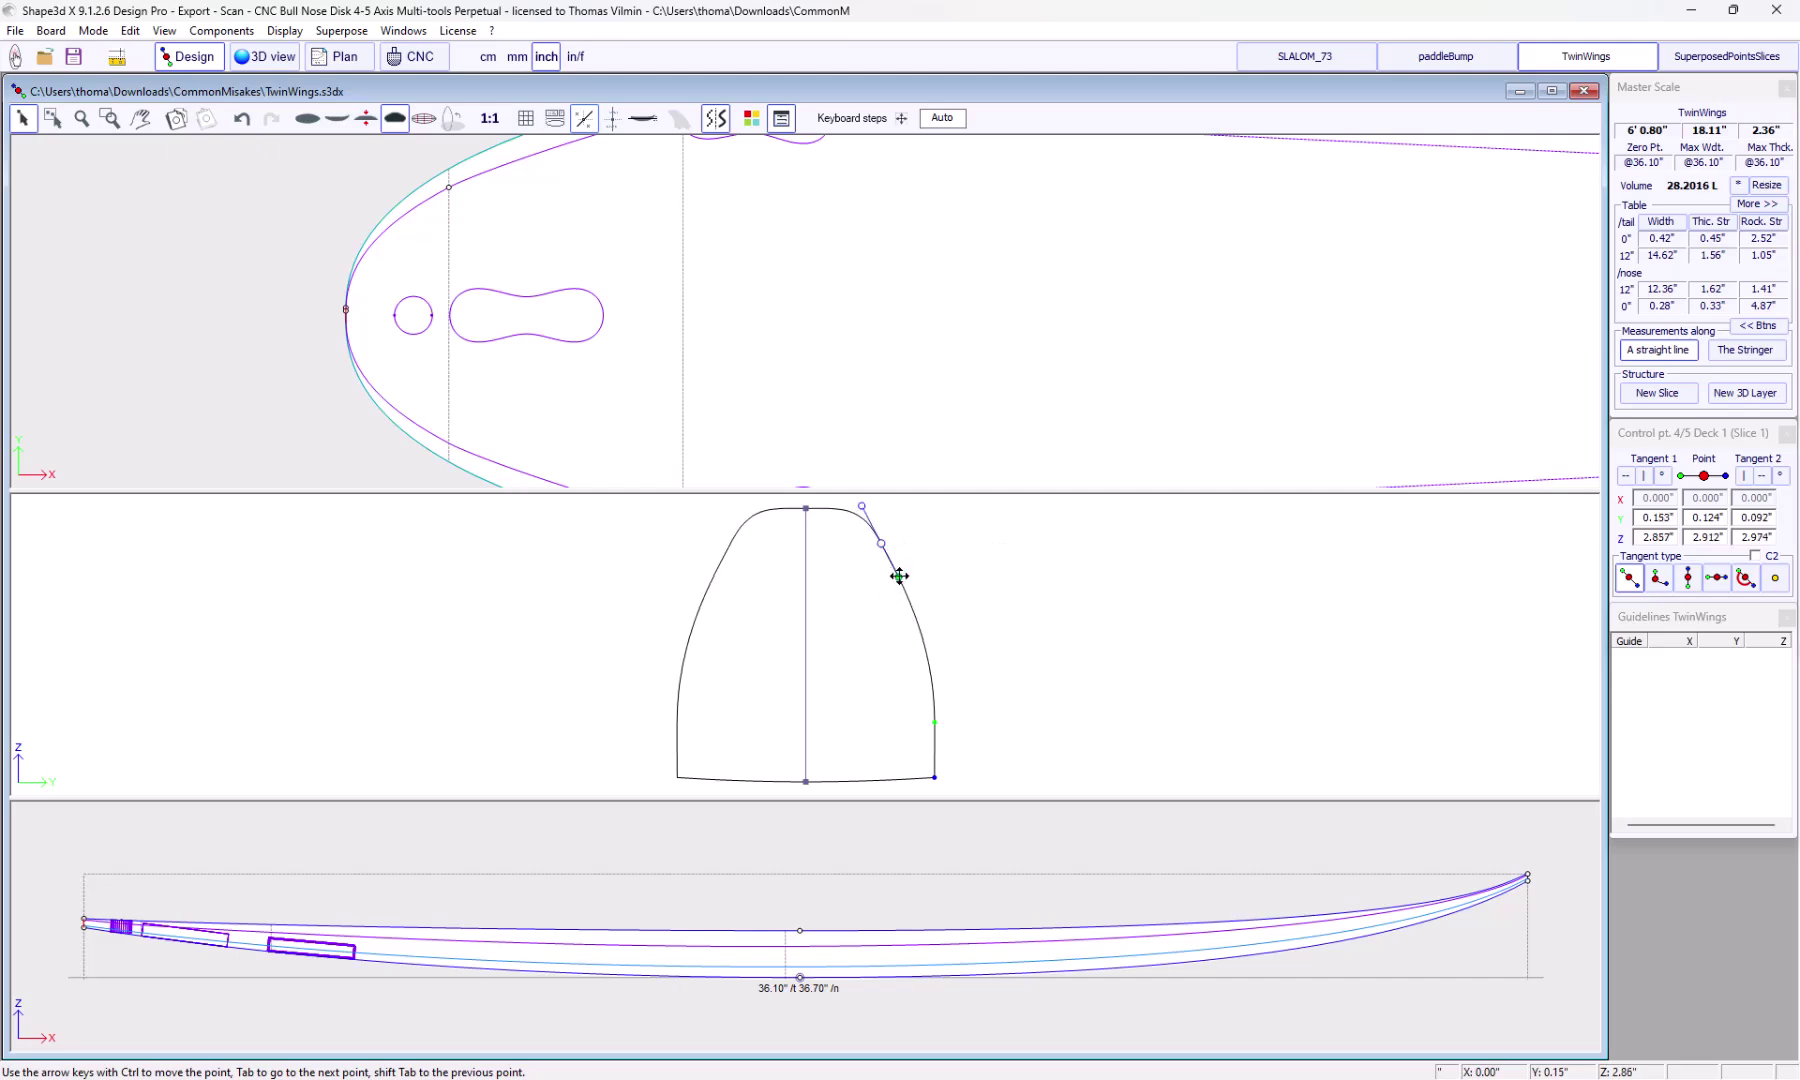
Adjust the outer tangent handle of the slice's Deck 1 point
click(900, 574)
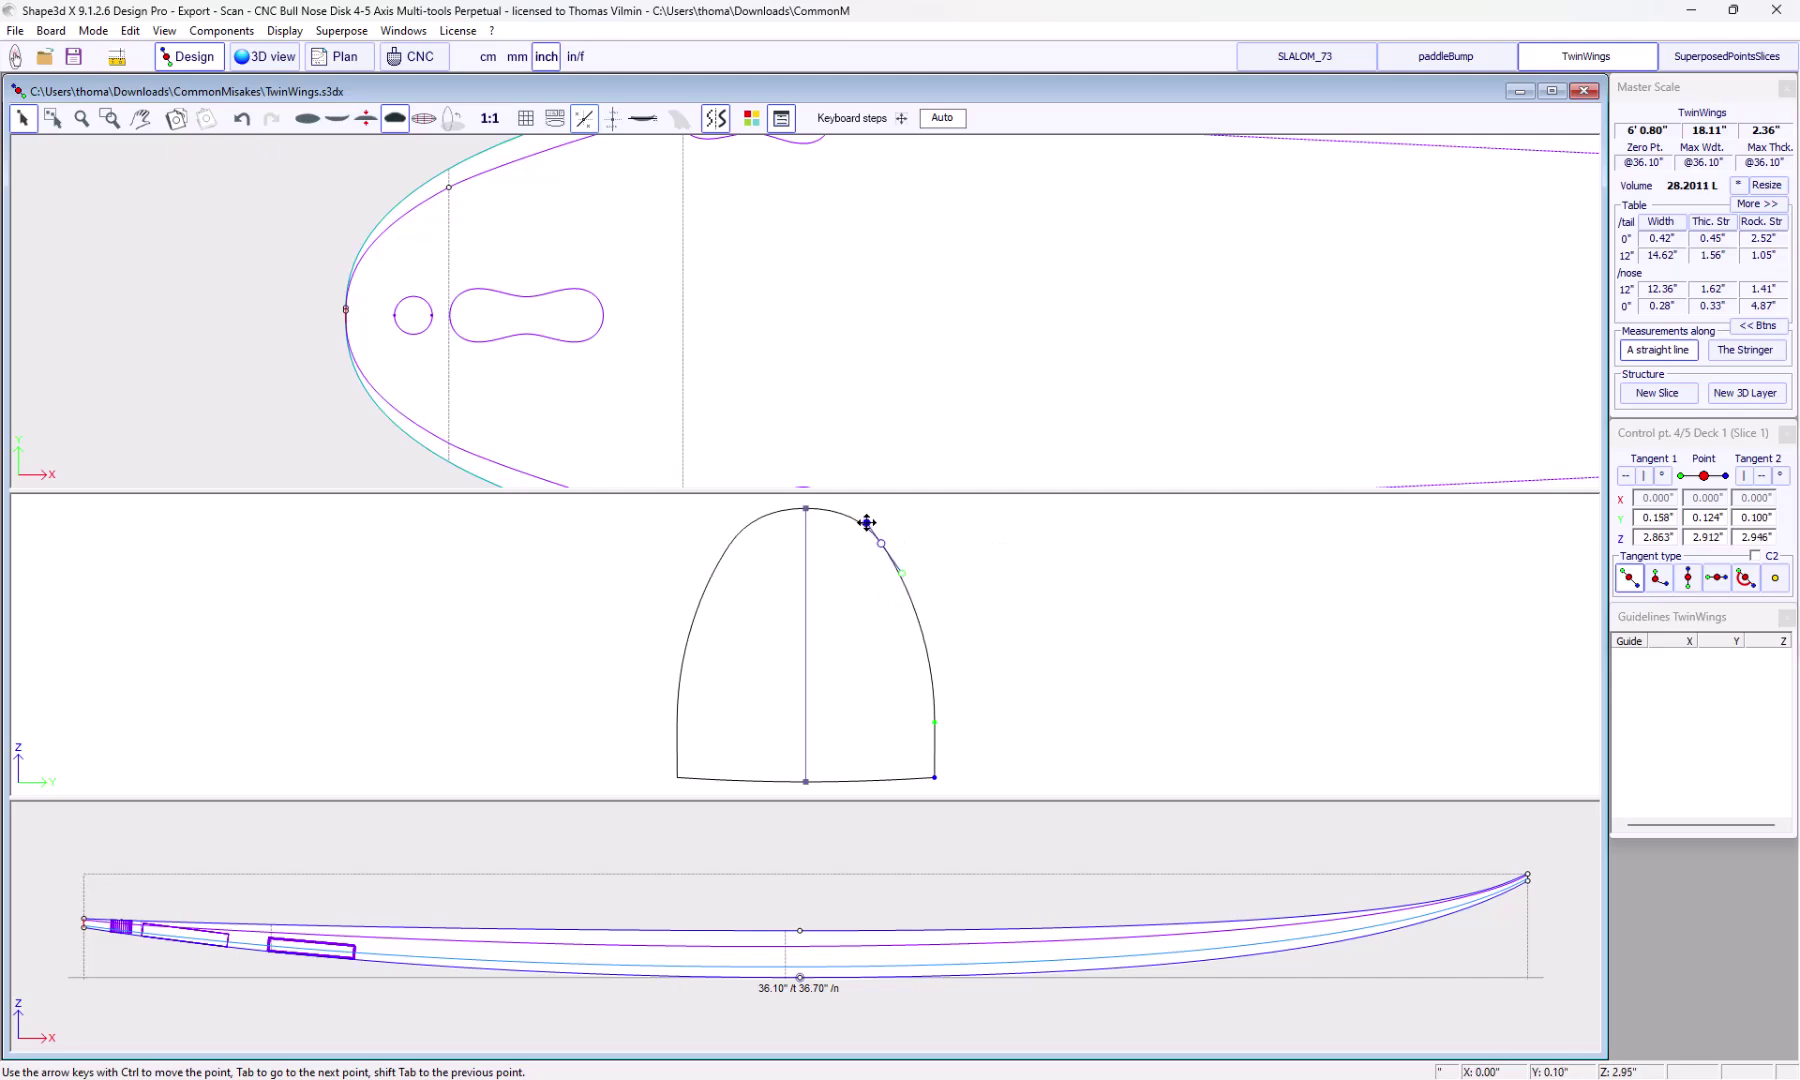
drag(855, 512, 866, 527)
click(597, 819)
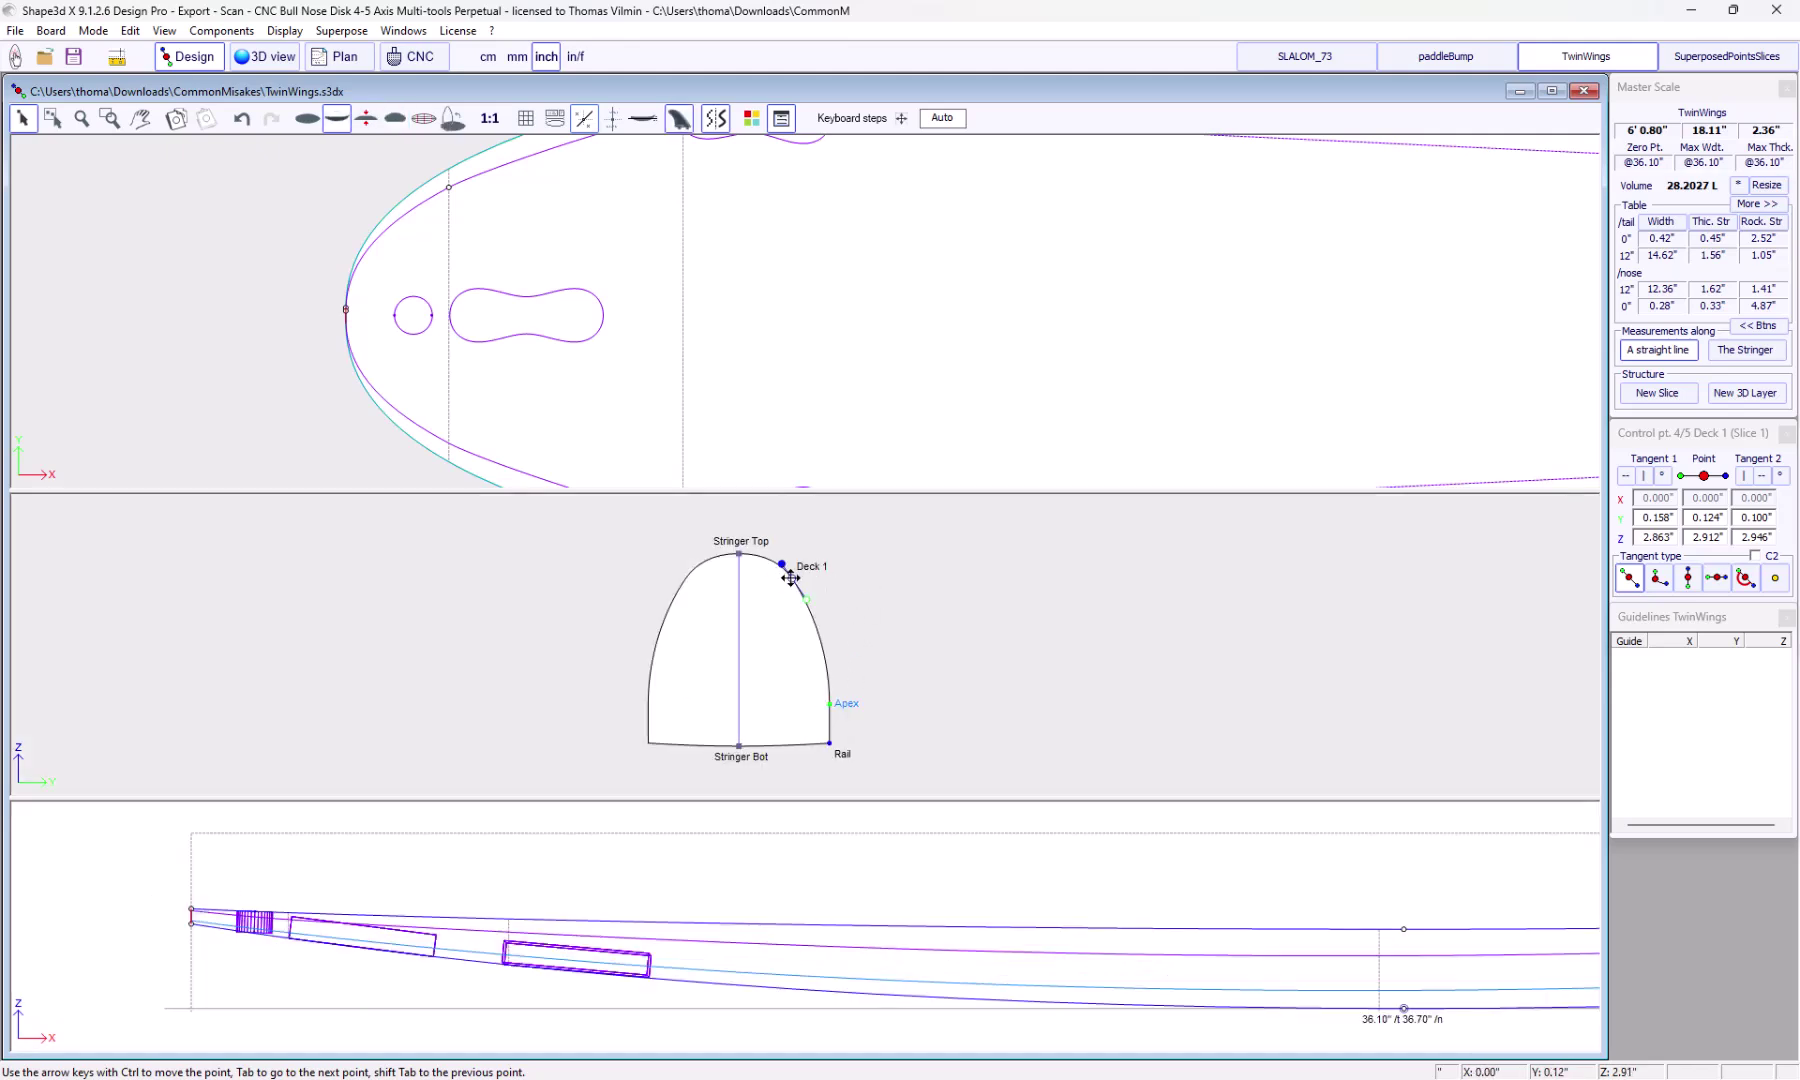
Make the side-view Deck 1 curve editable and lower its nose point slightly with Ctrl+Down
click(161, 888)
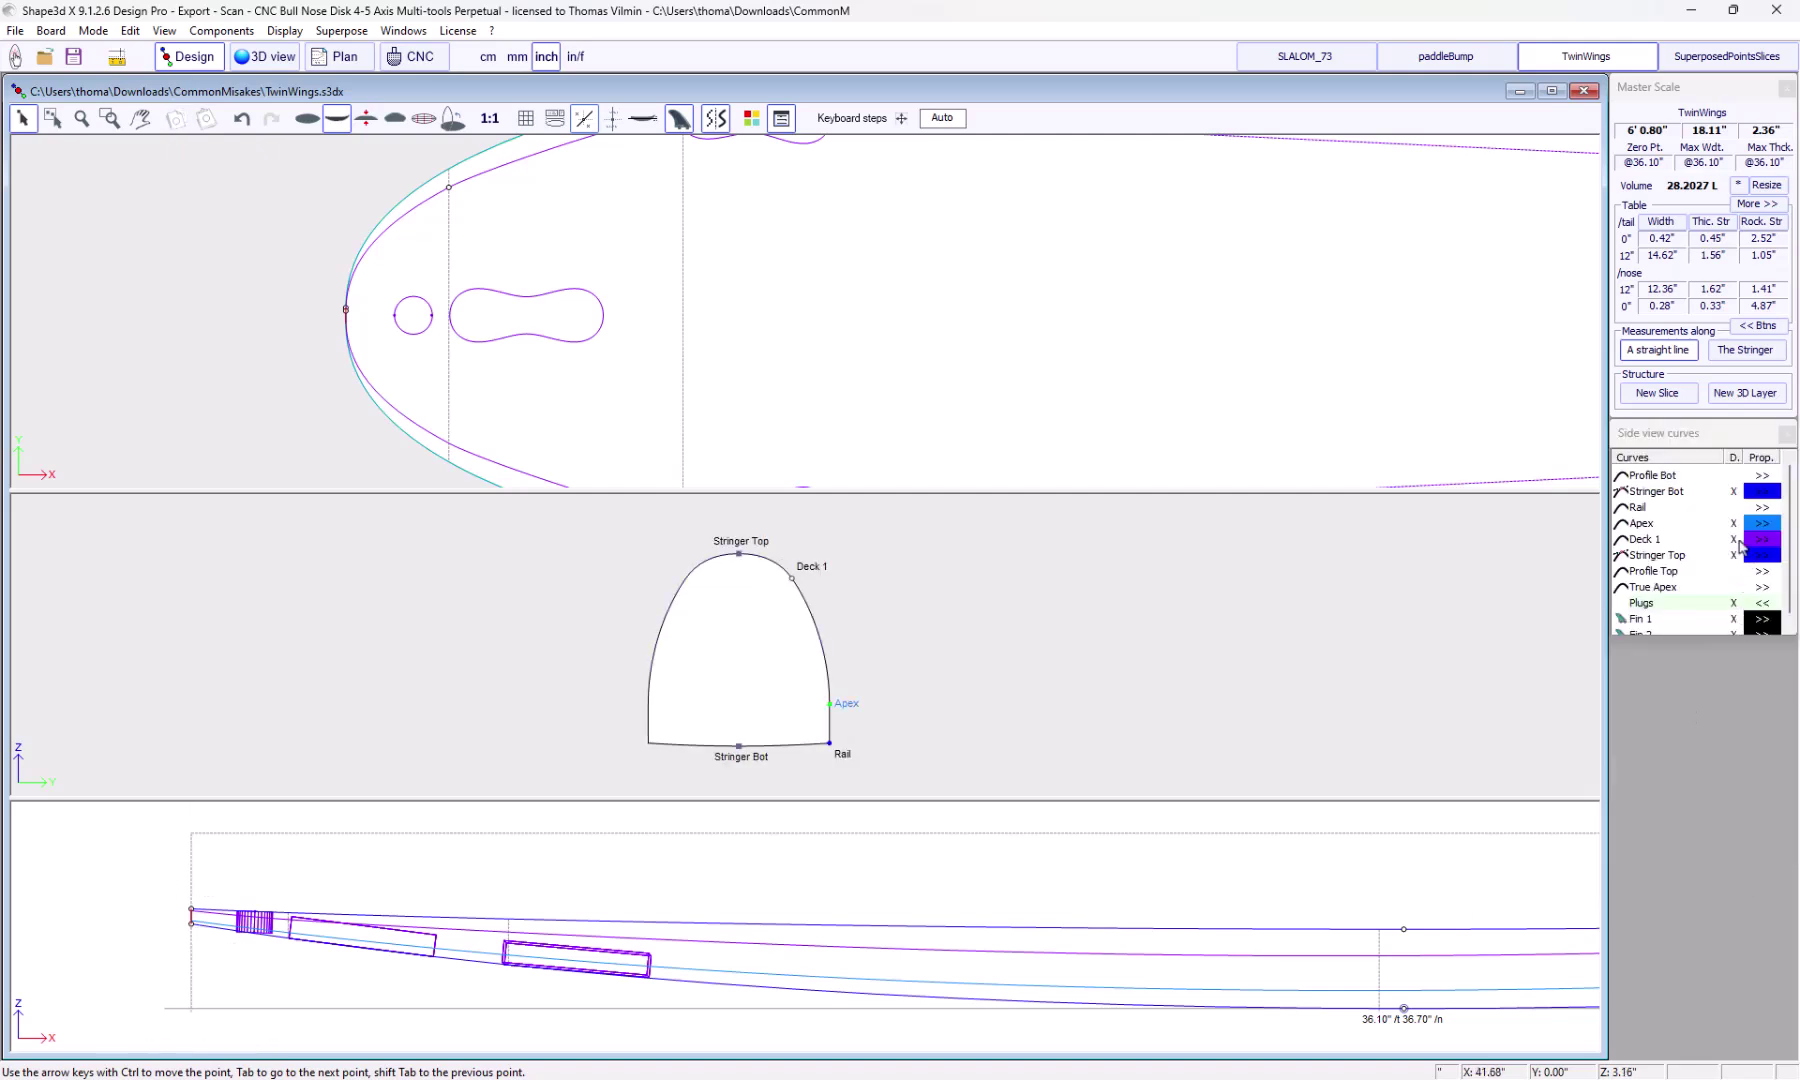
right_click(1736, 543)
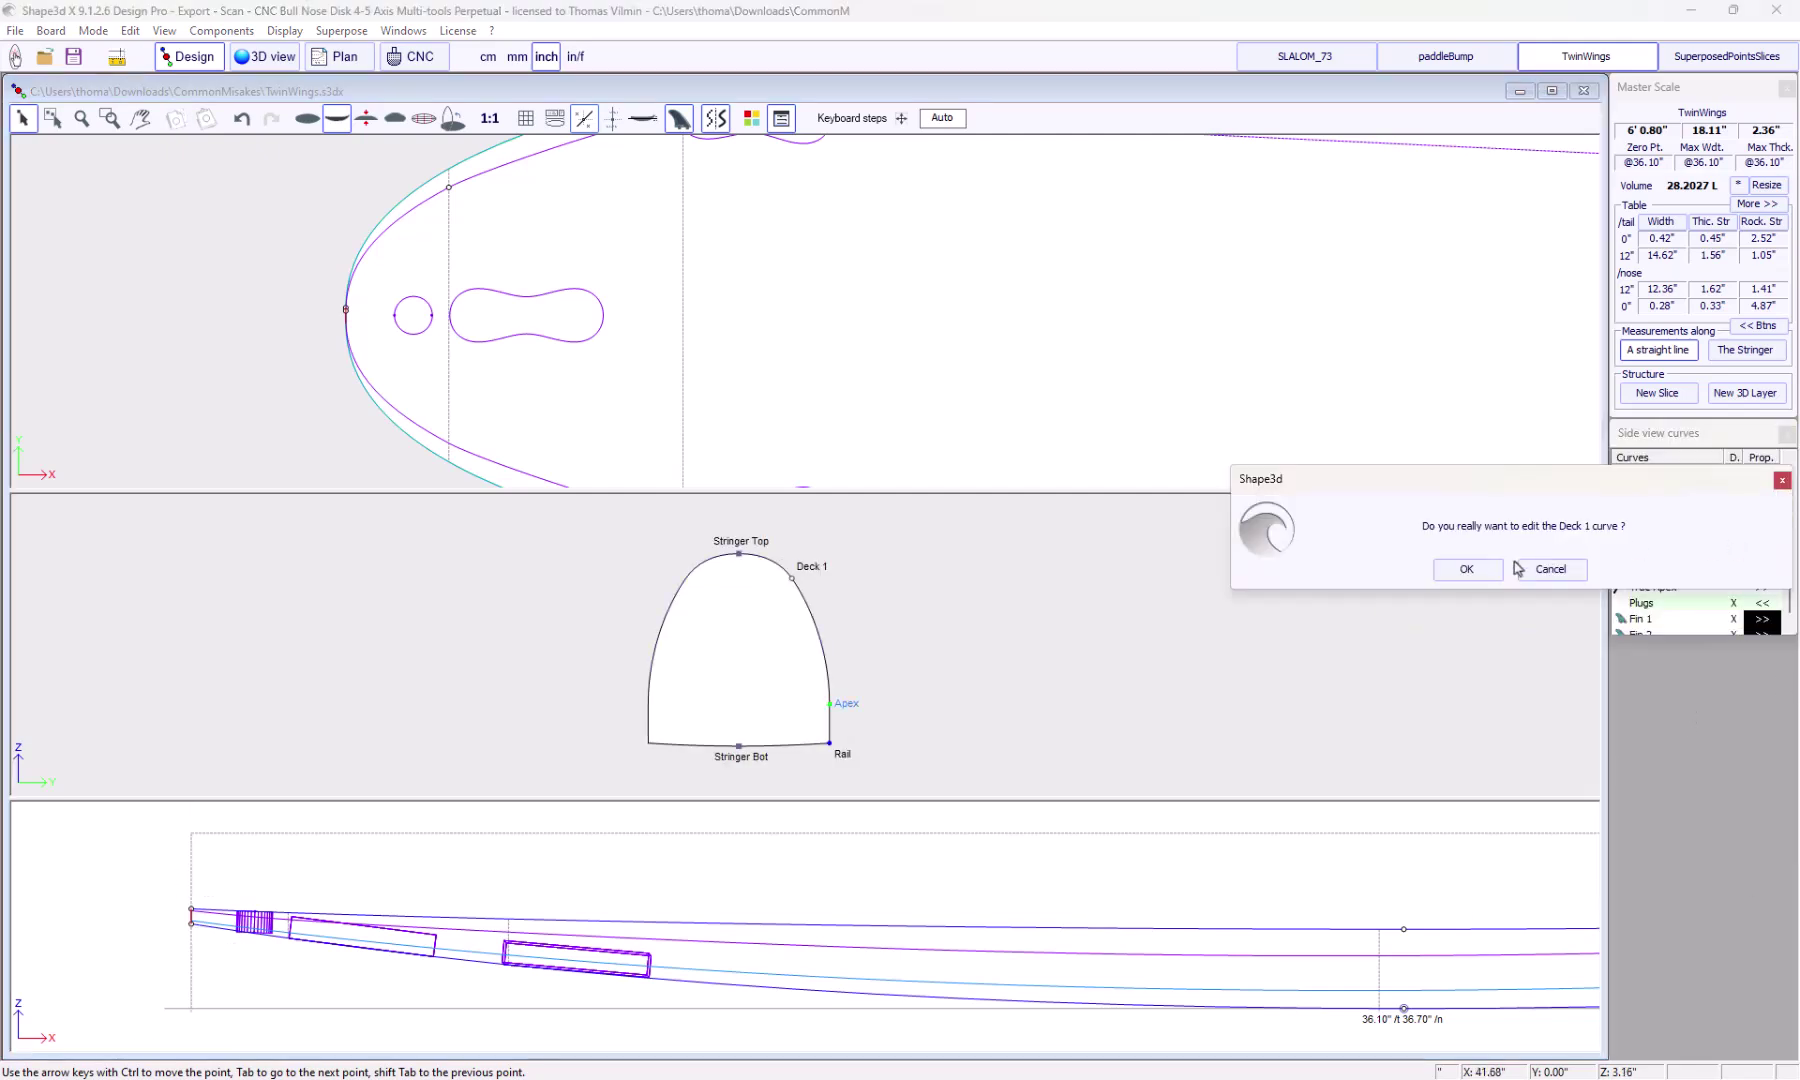
click(1466, 569)
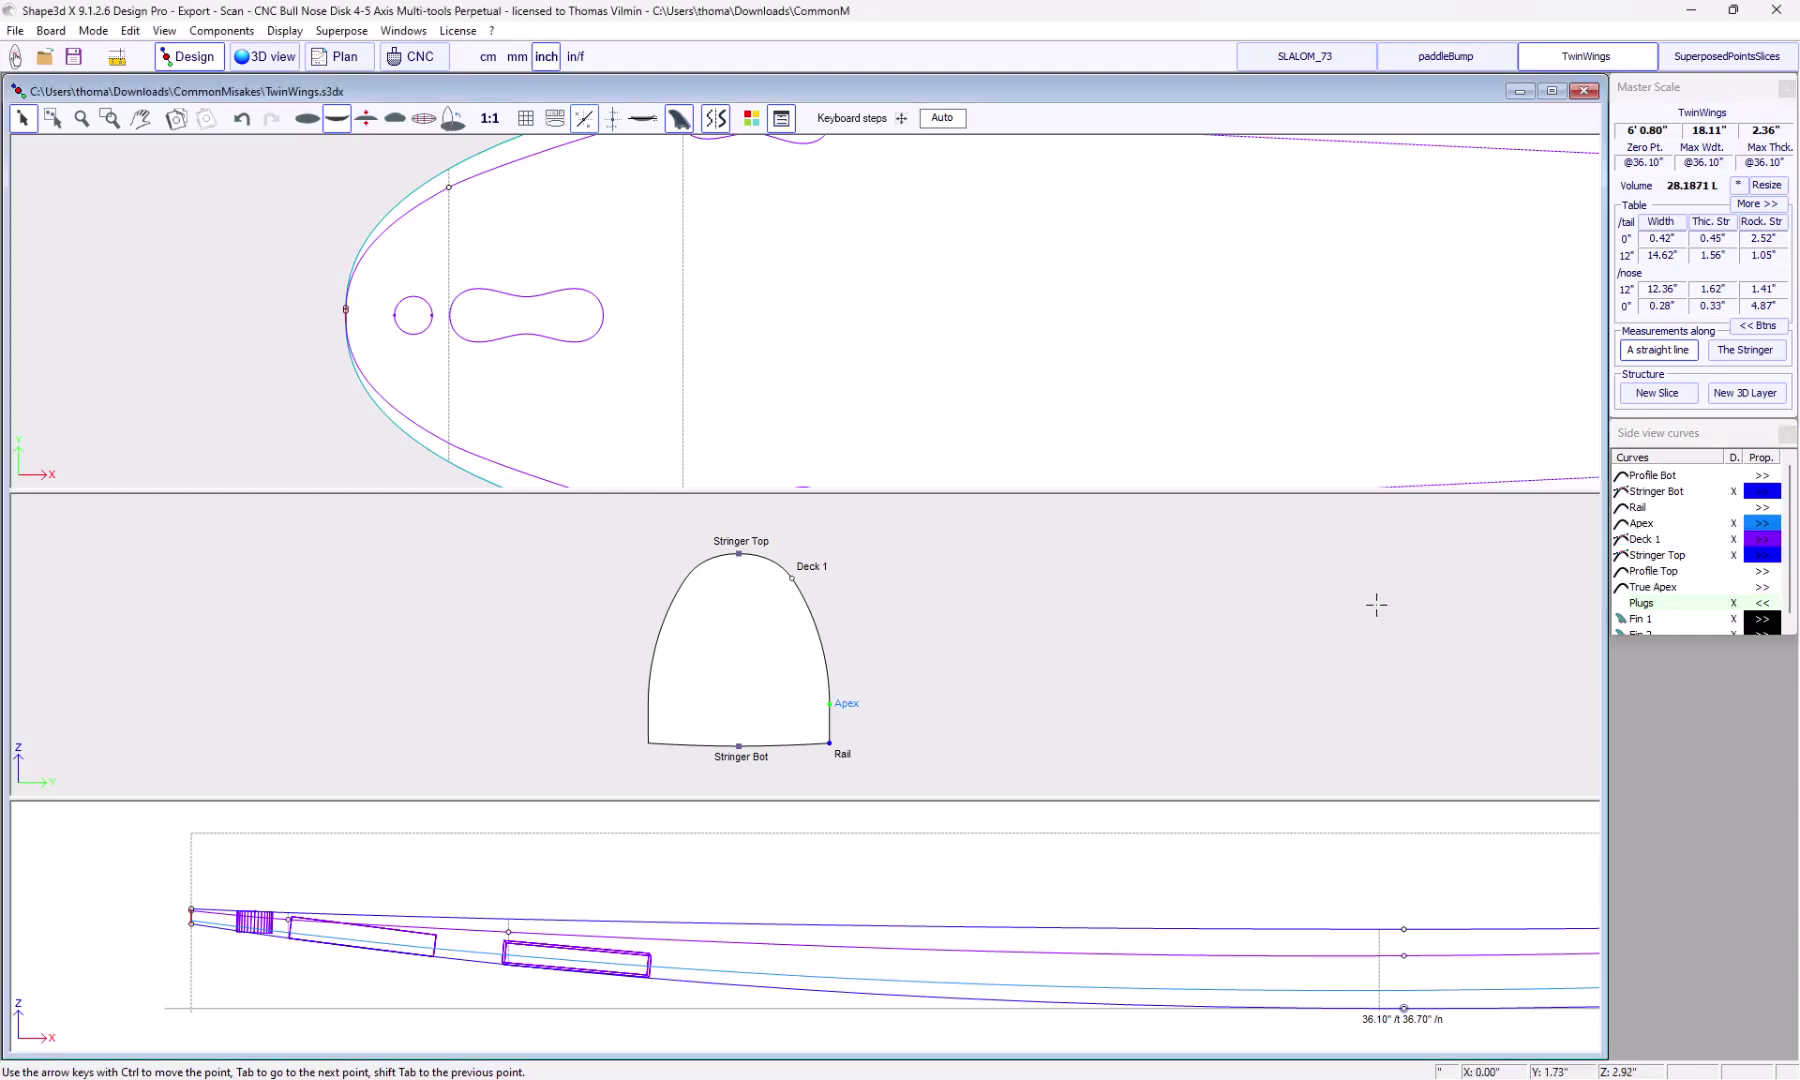
click(794, 578)
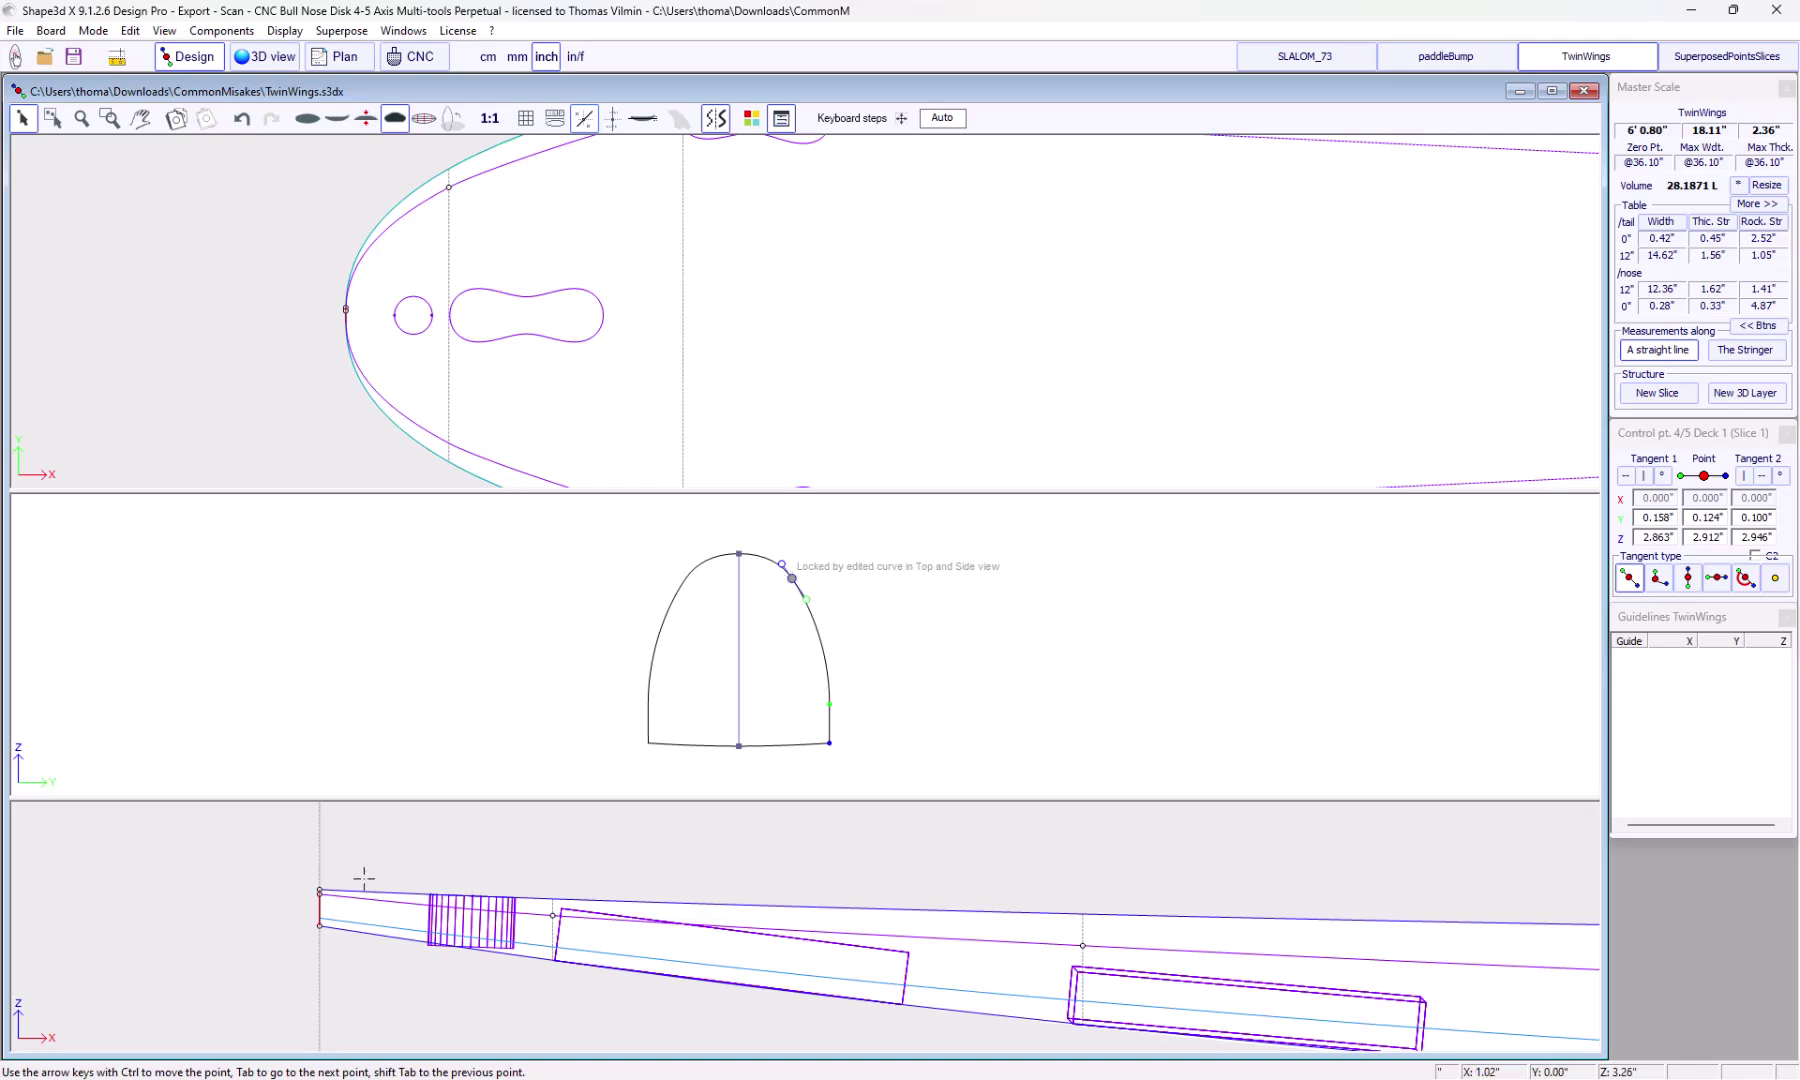
click(319, 896)
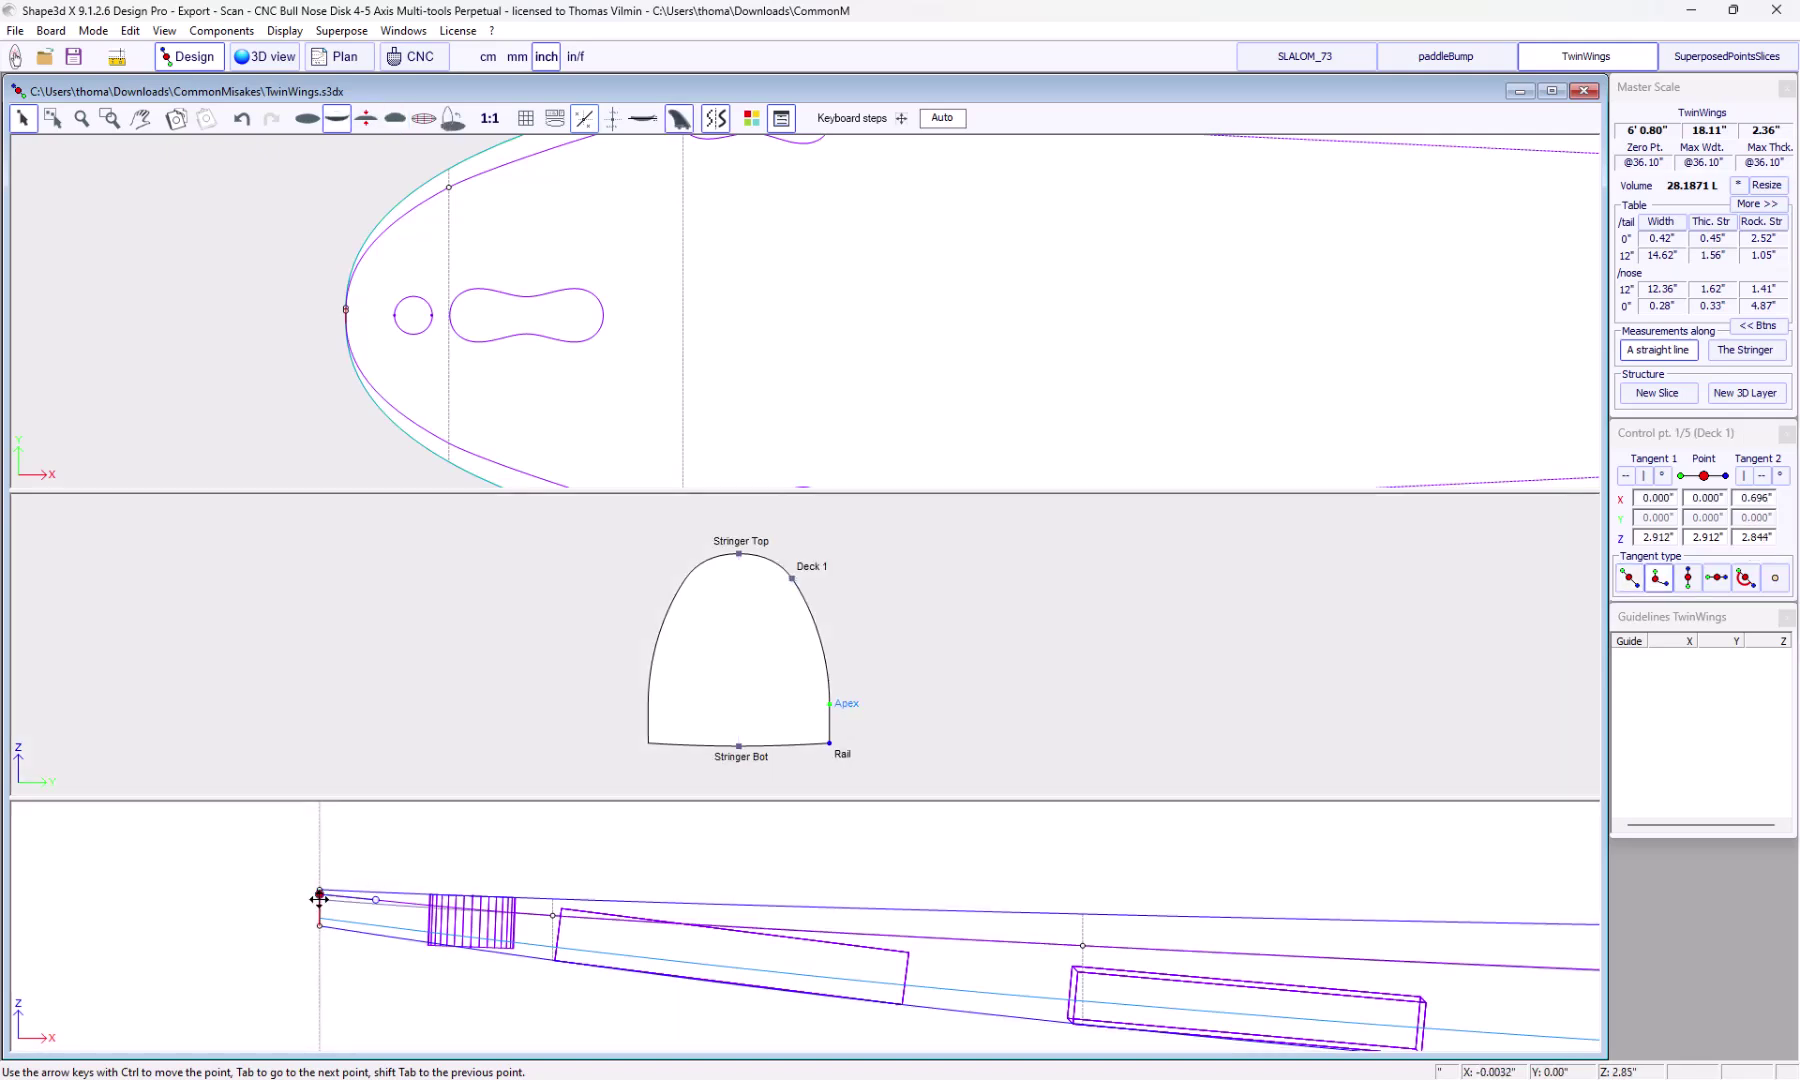
key(ctrl+Down)
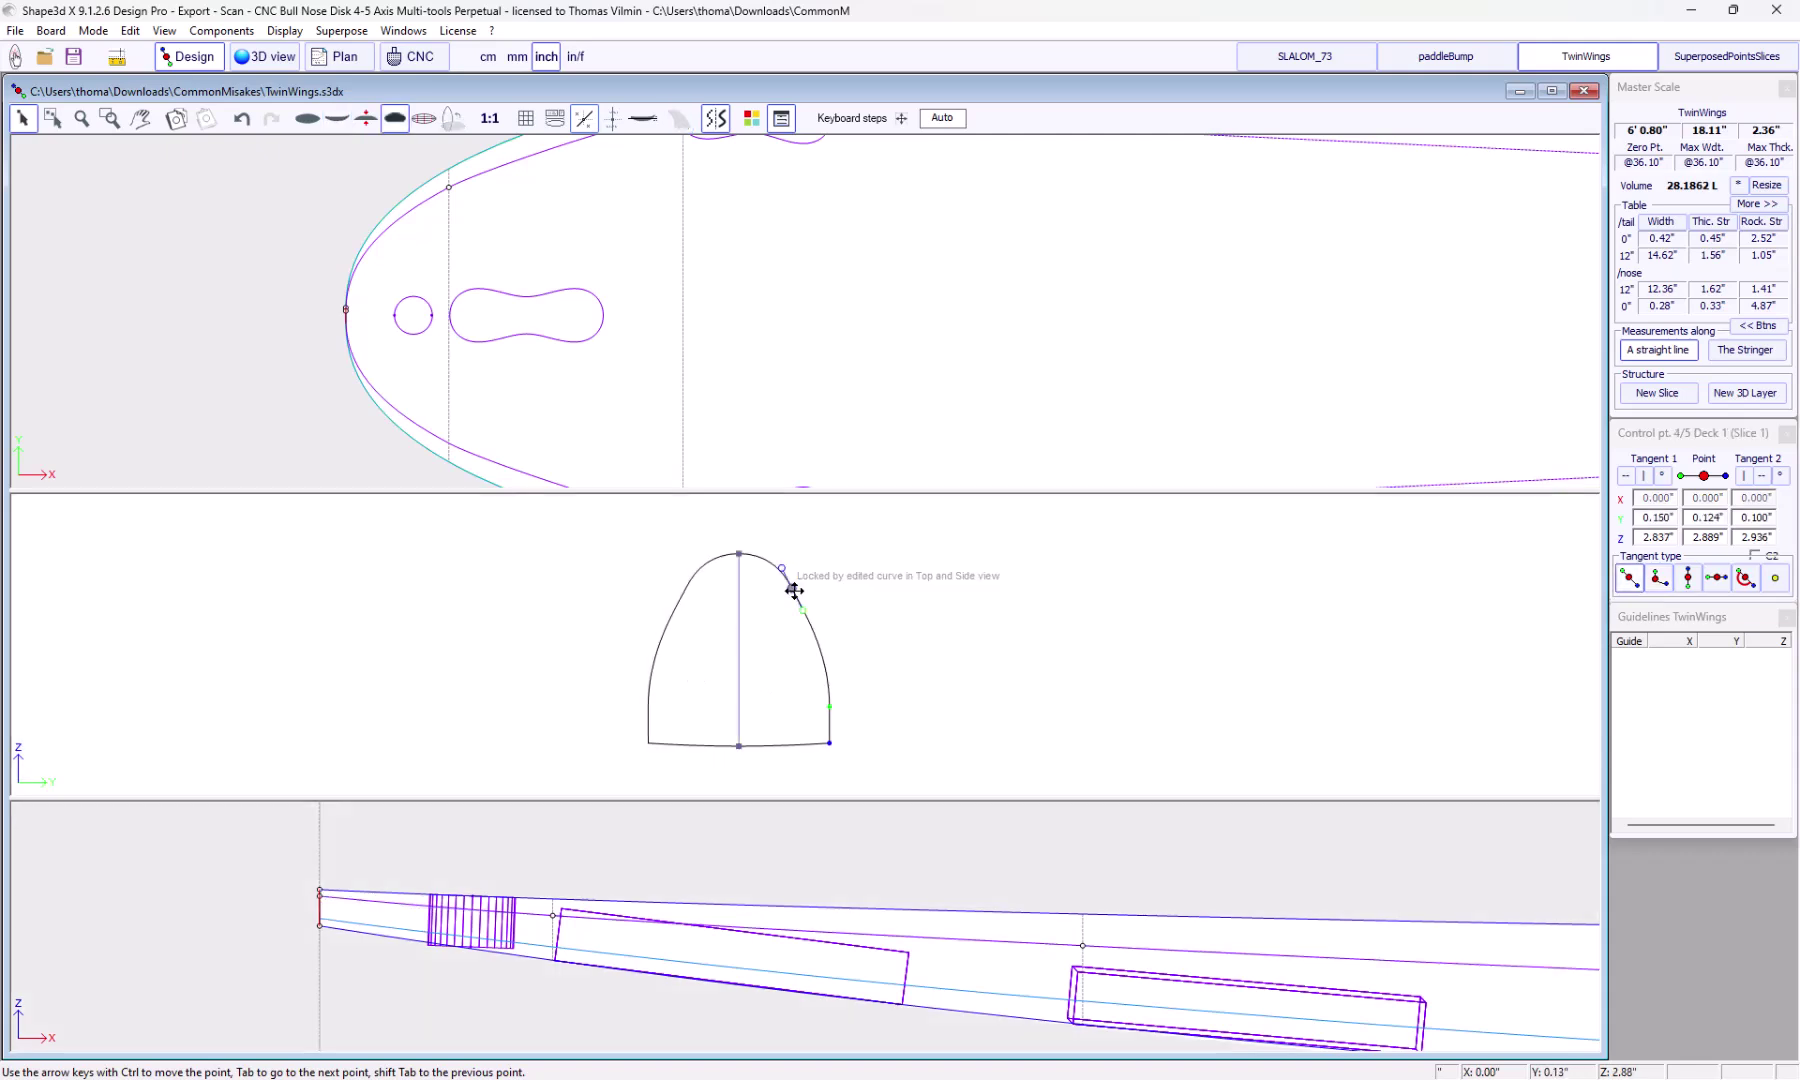
click(792, 591)
scroll(350, 310, up, 2)
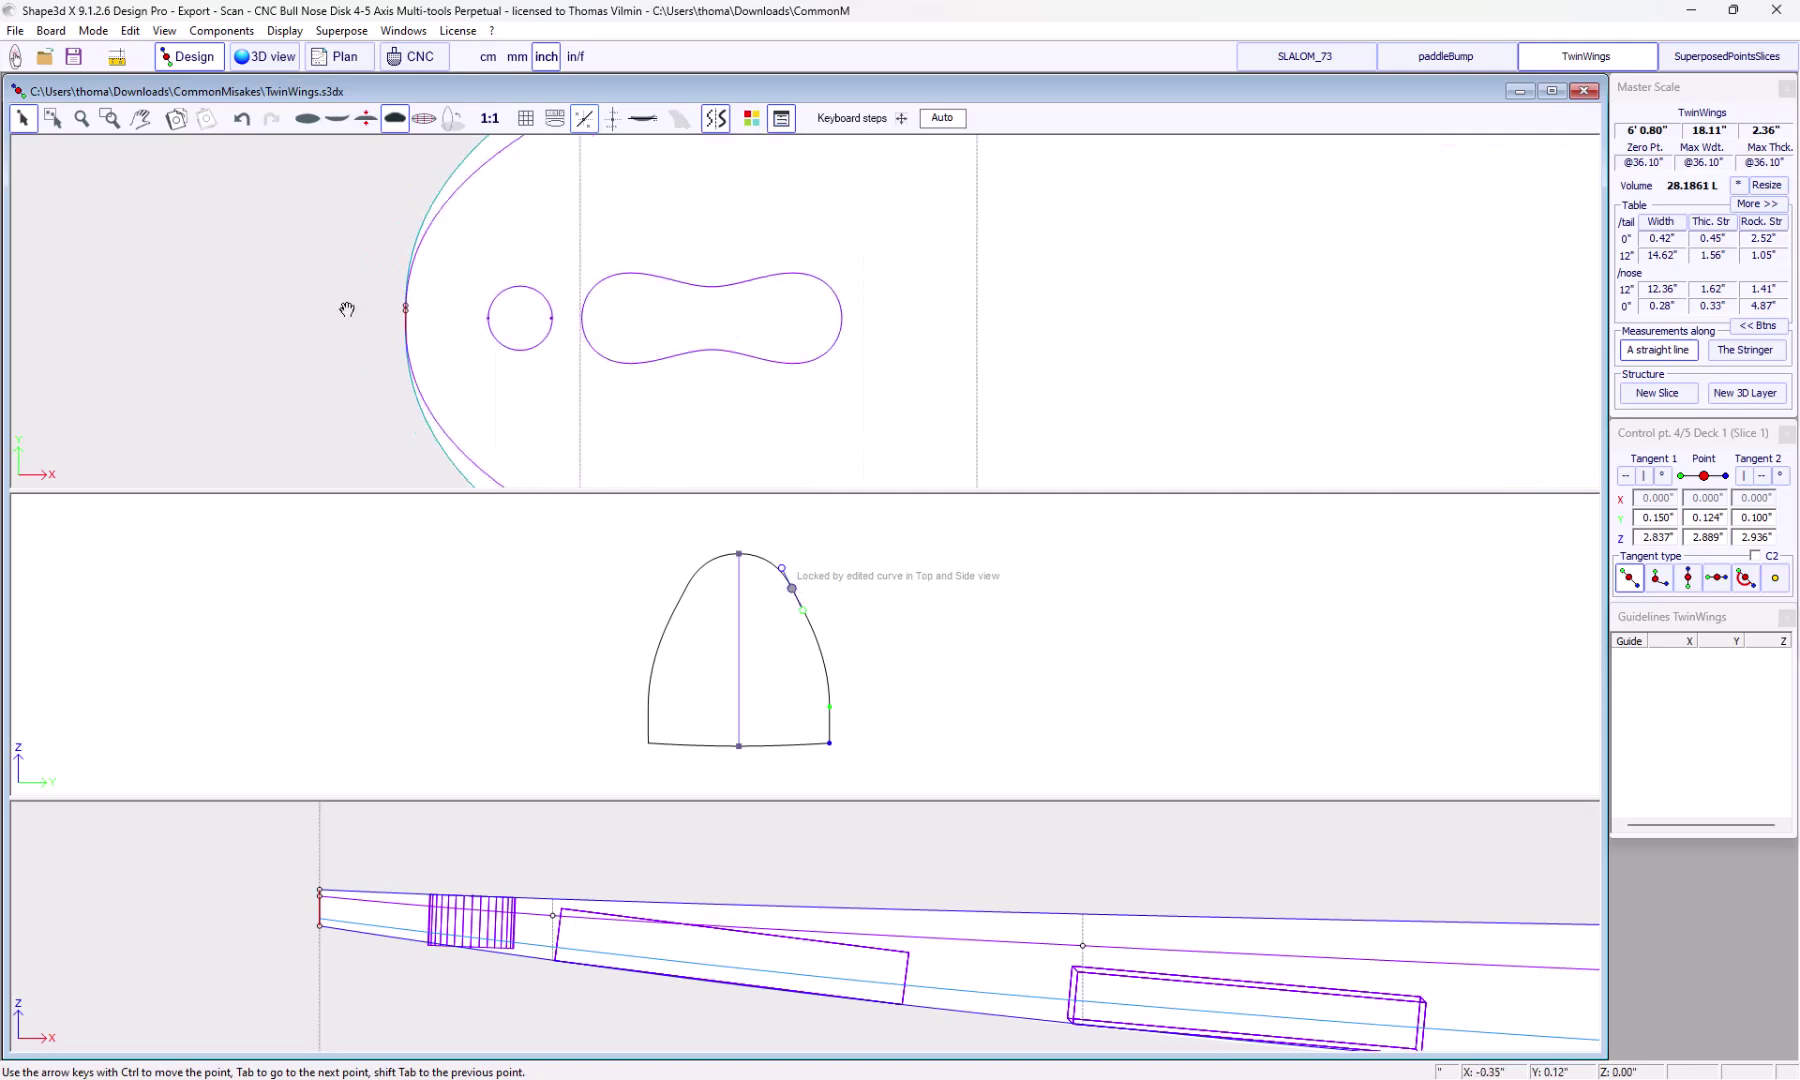
Select the nose point in the outline view and the Deck 1 slice point with its tangent
click(381, 313)
click(404, 311)
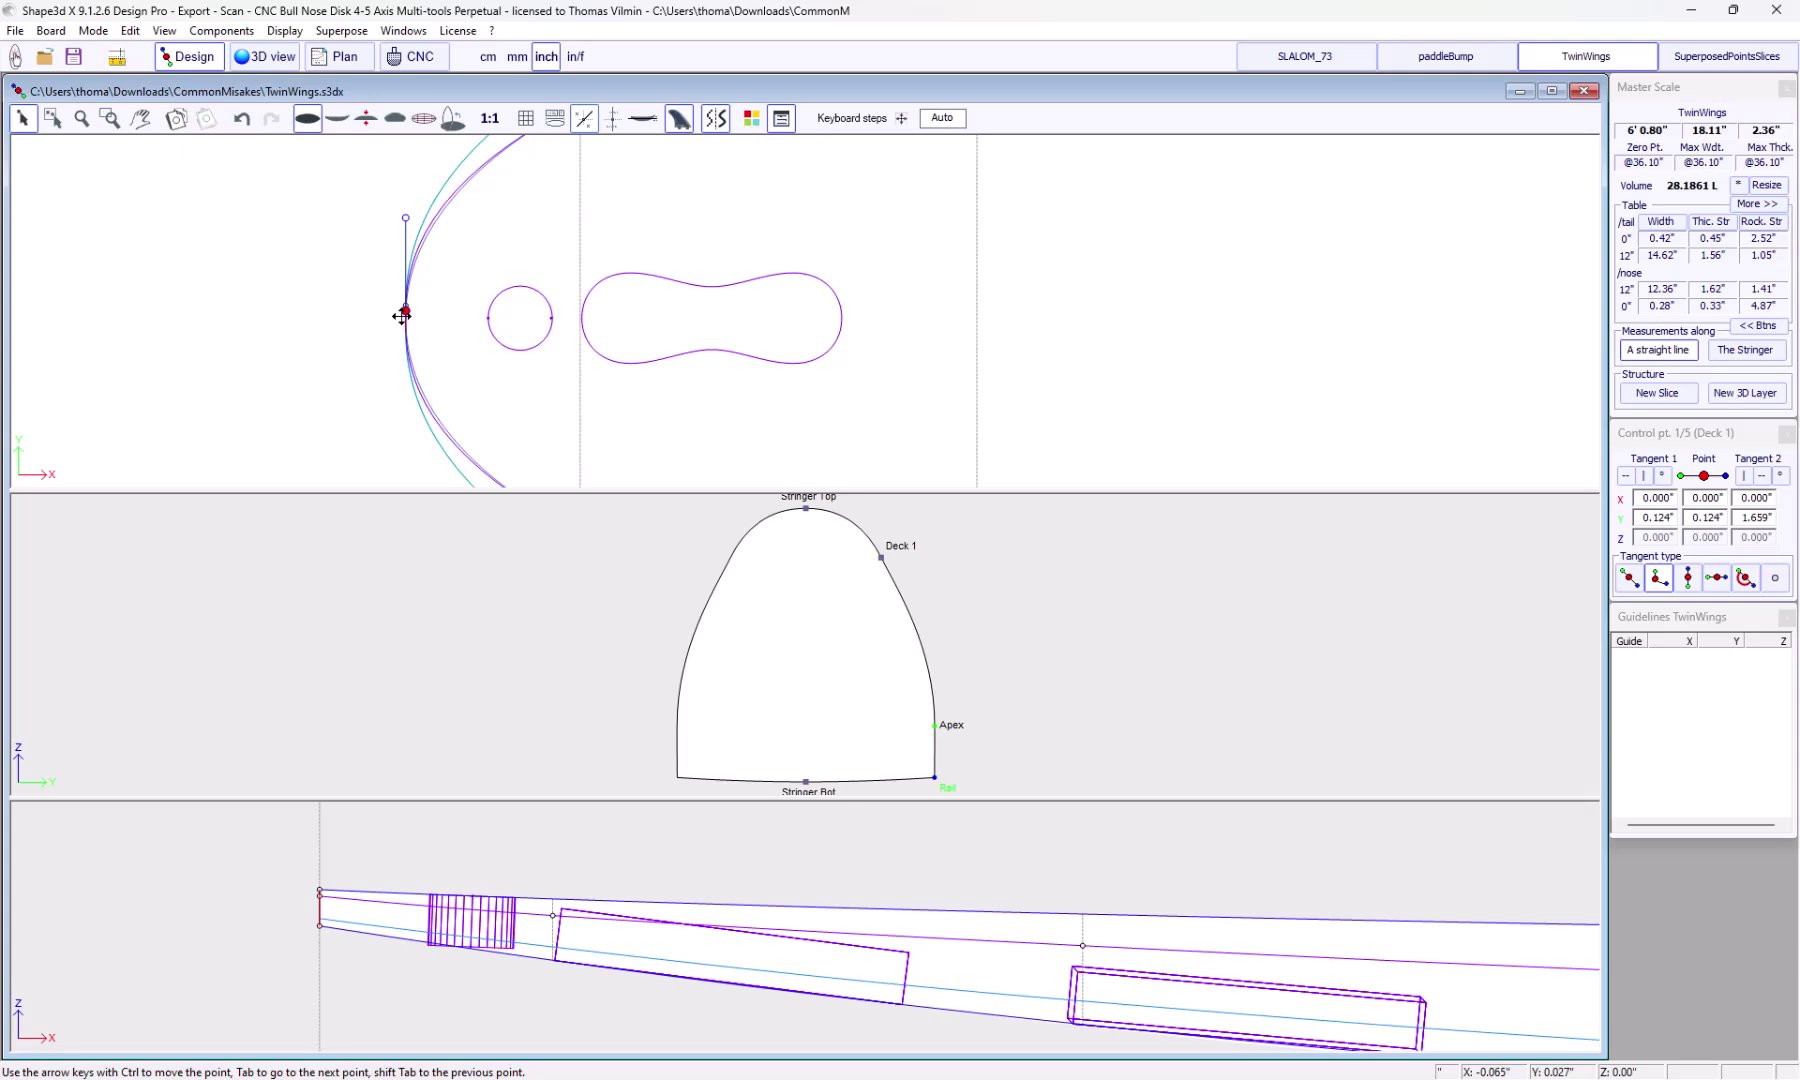
scroll(404, 315, up, 2)
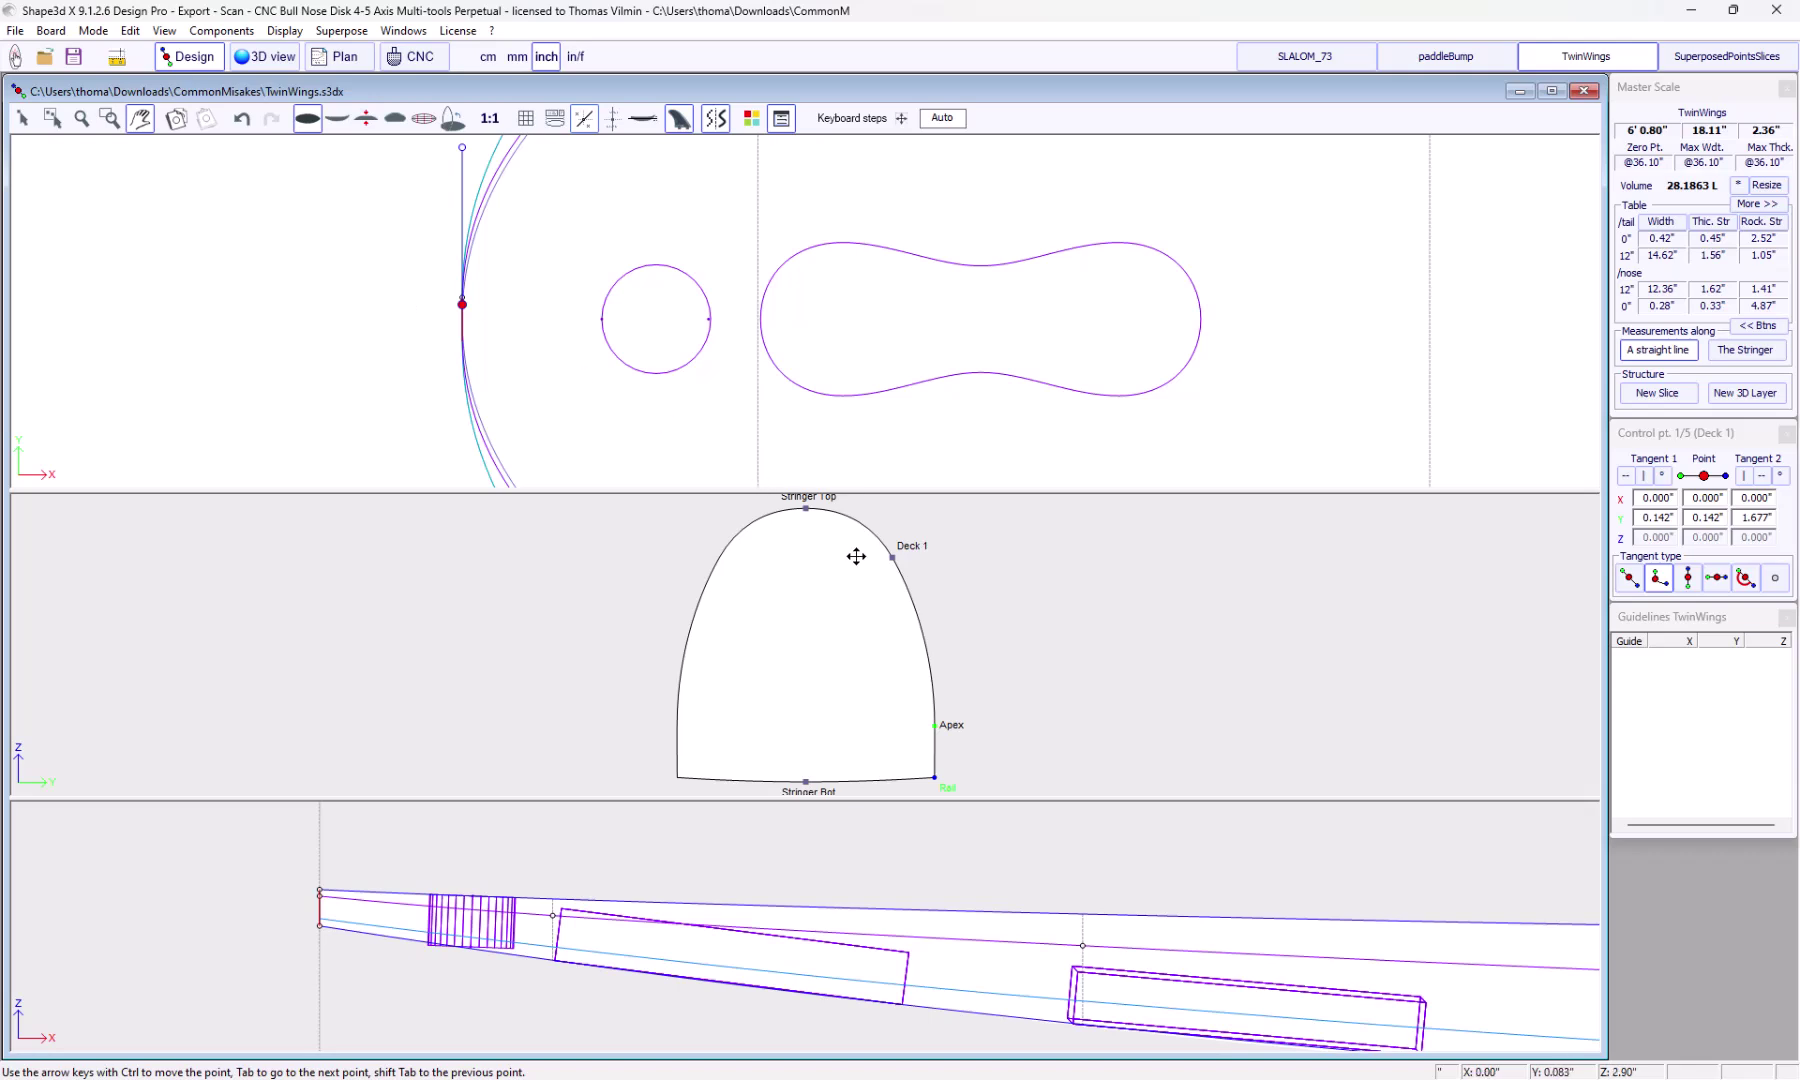
click(892, 559)
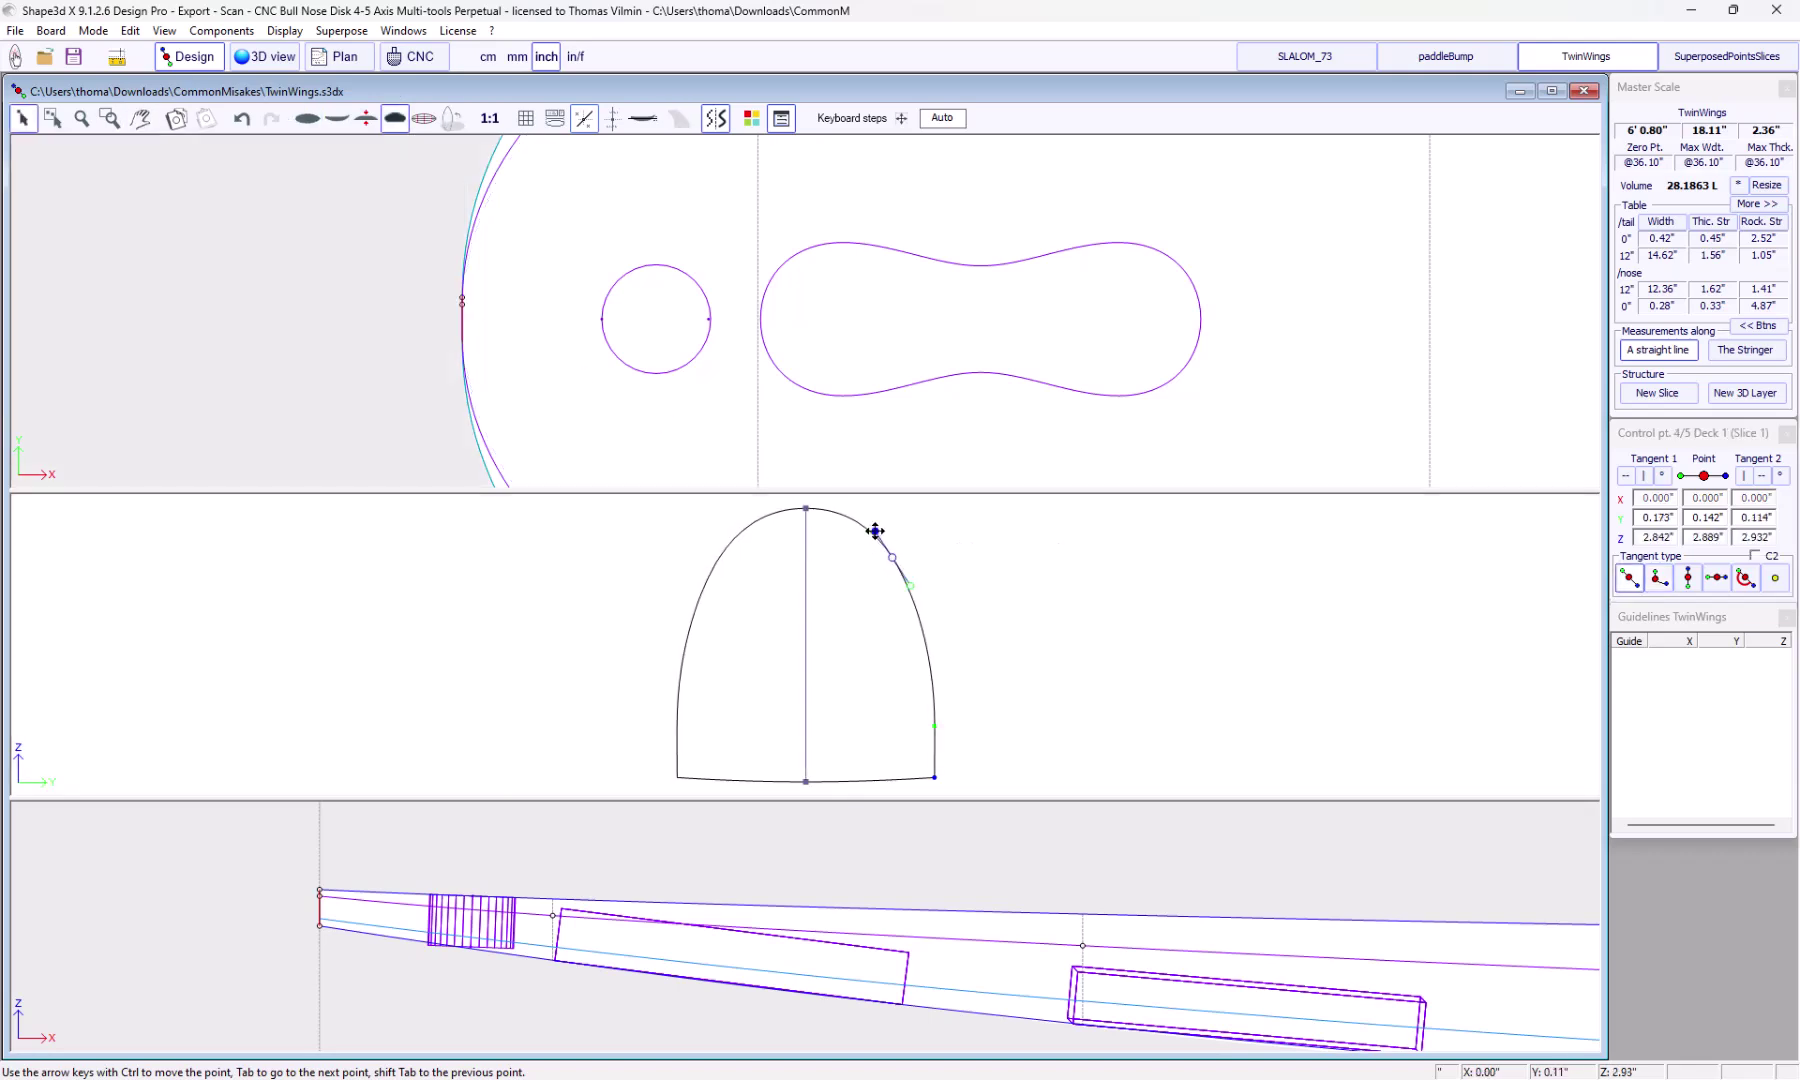
click(874, 532)
scroll(294, 321, down, 3)
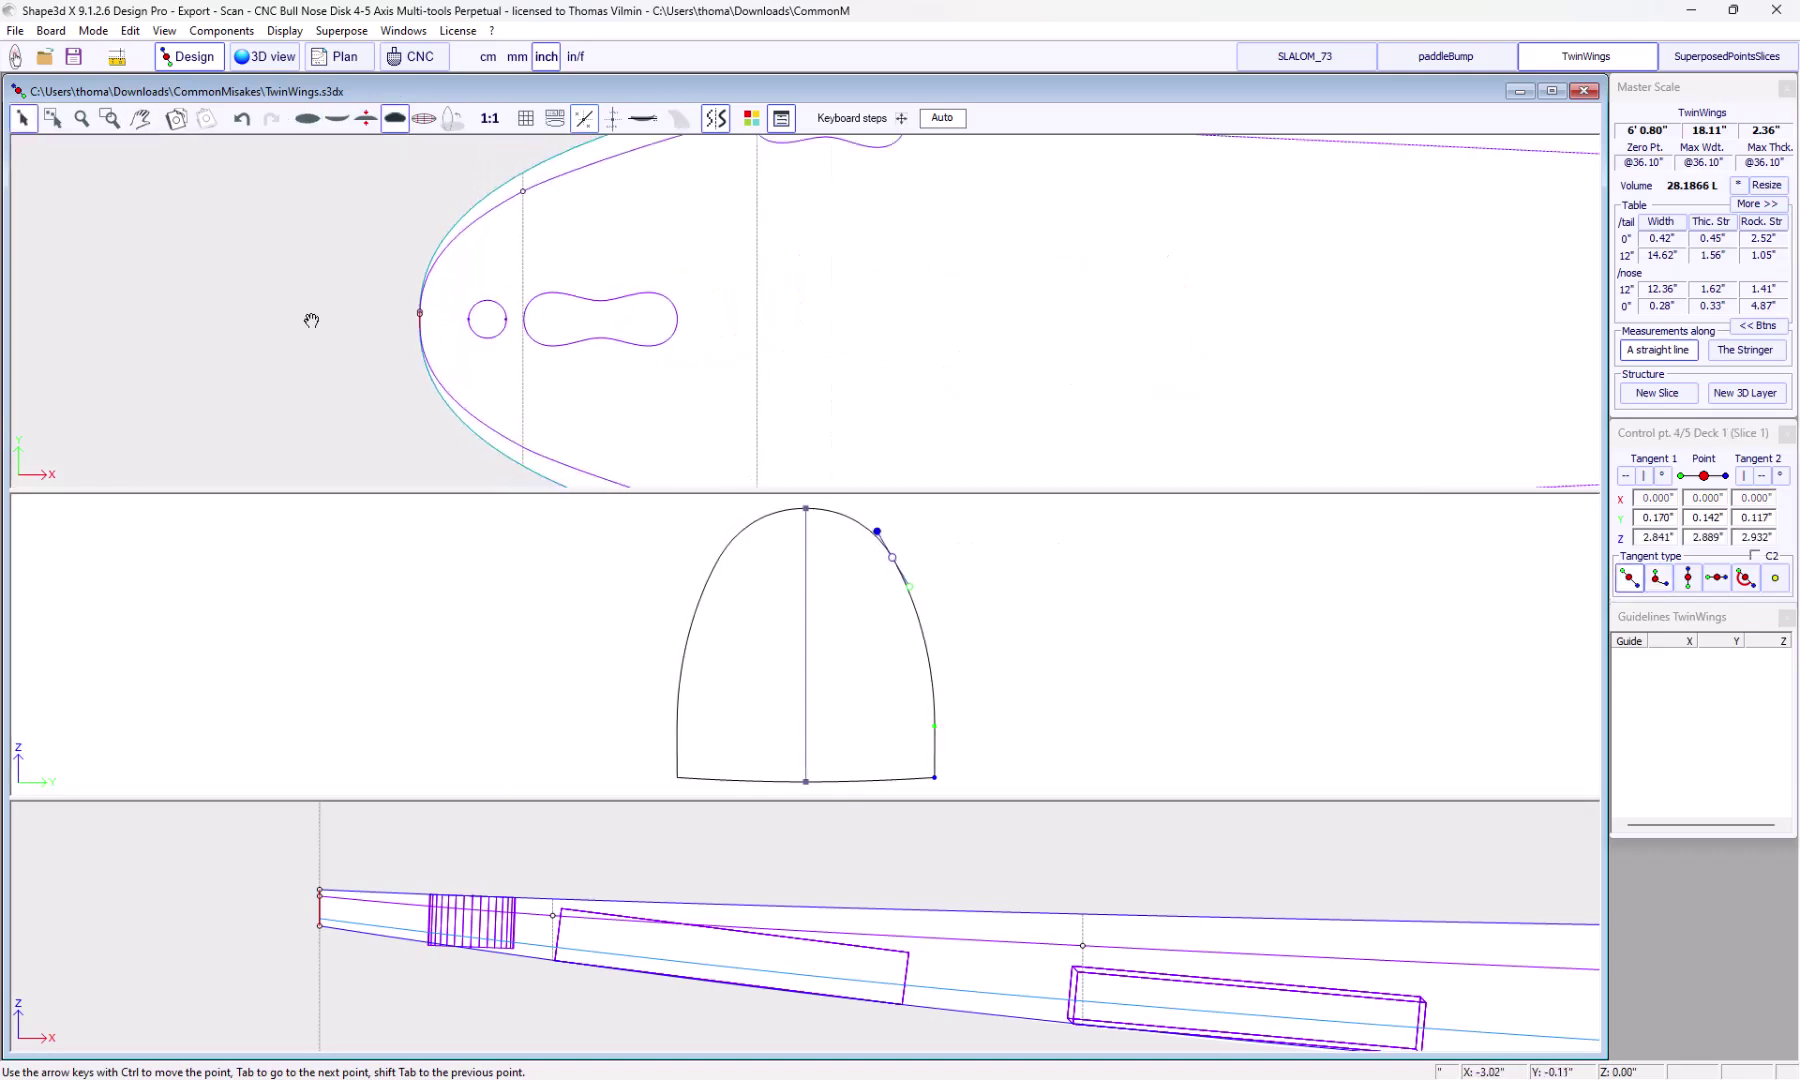
Measure back from the nose tip, select the Apex midpoint, then bring up SLALOM_73
click(485, 269)
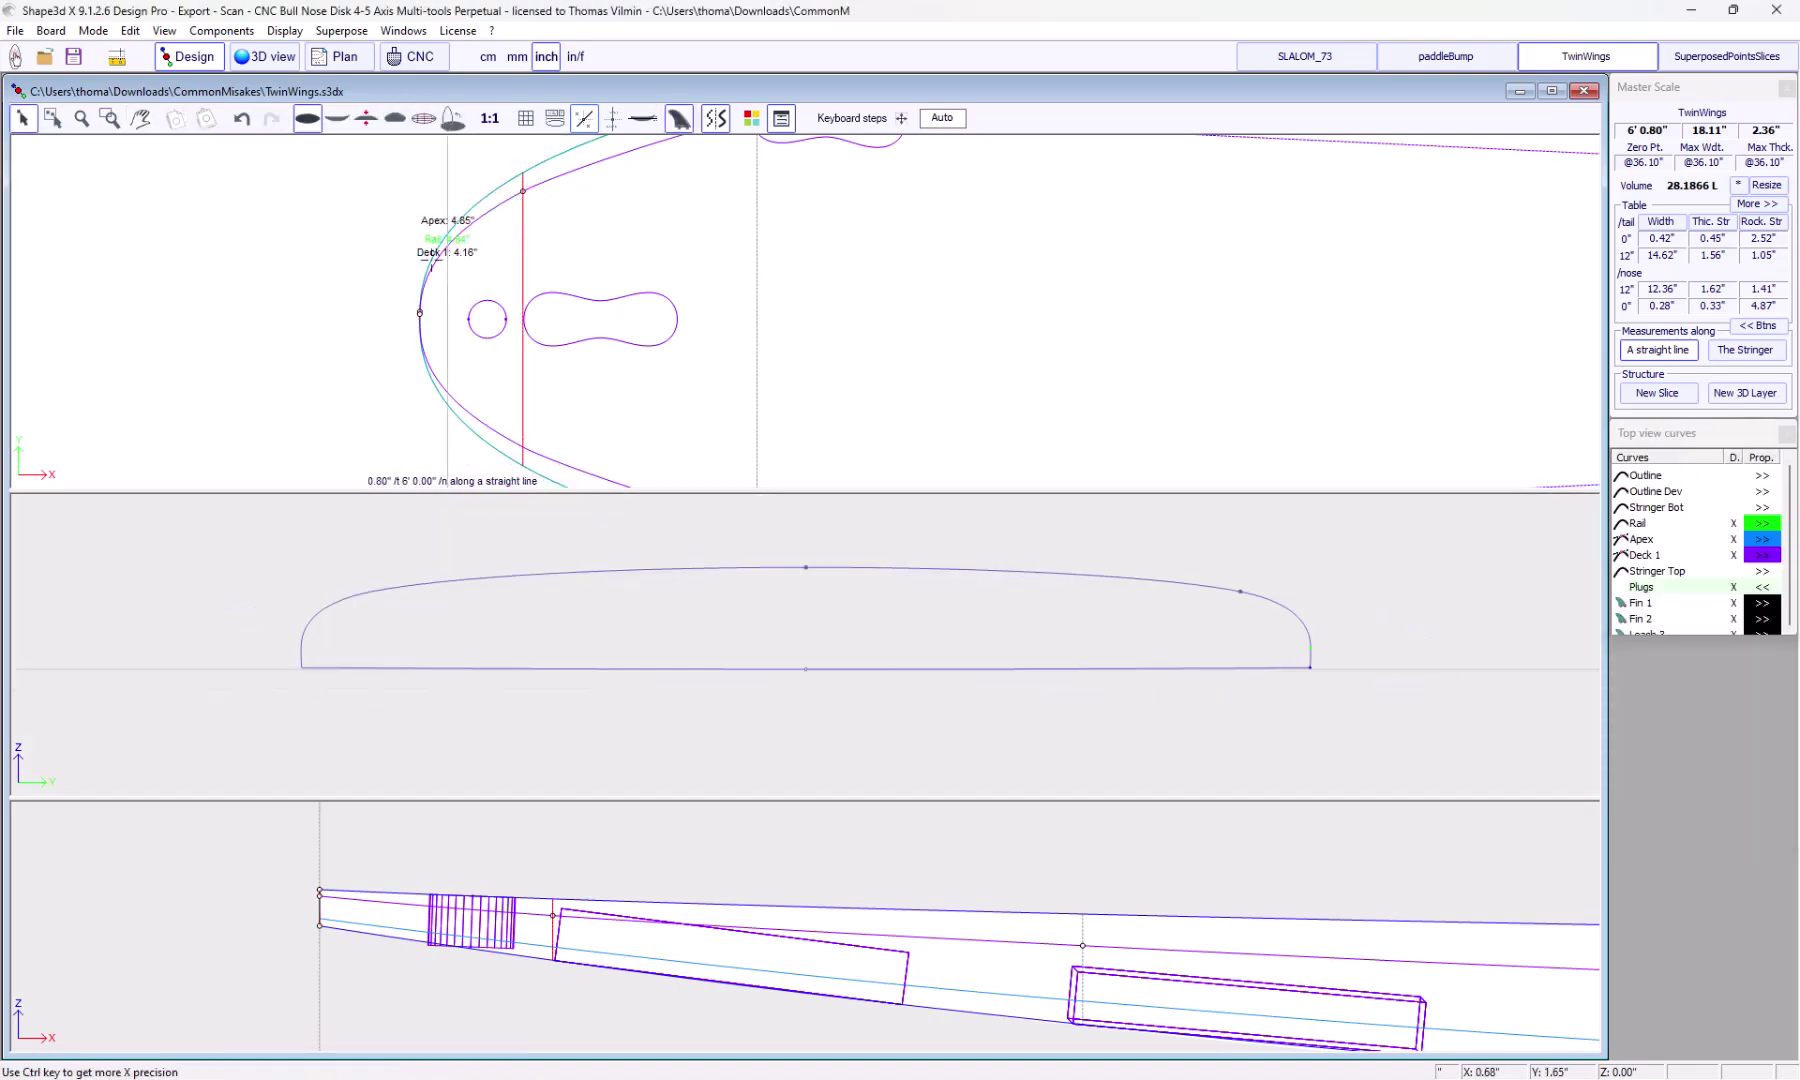
click(416, 257)
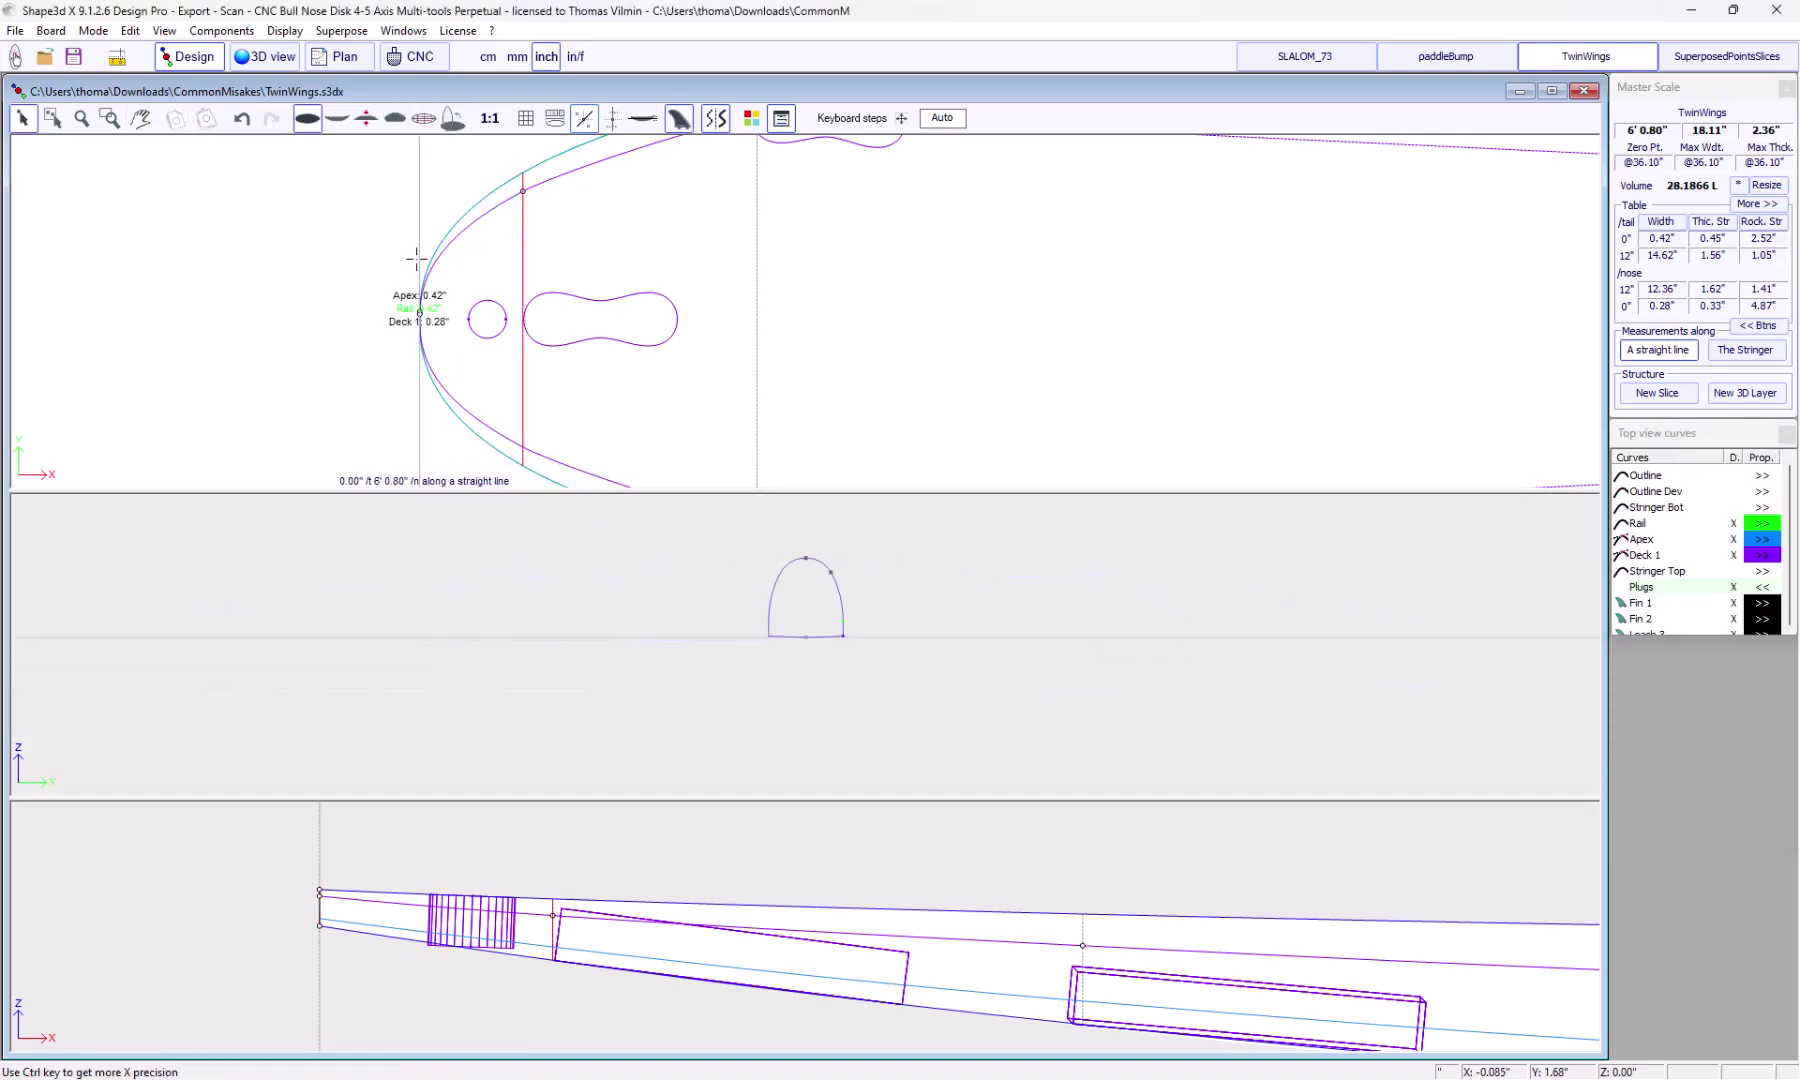
drag(416, 258, 478, 281)
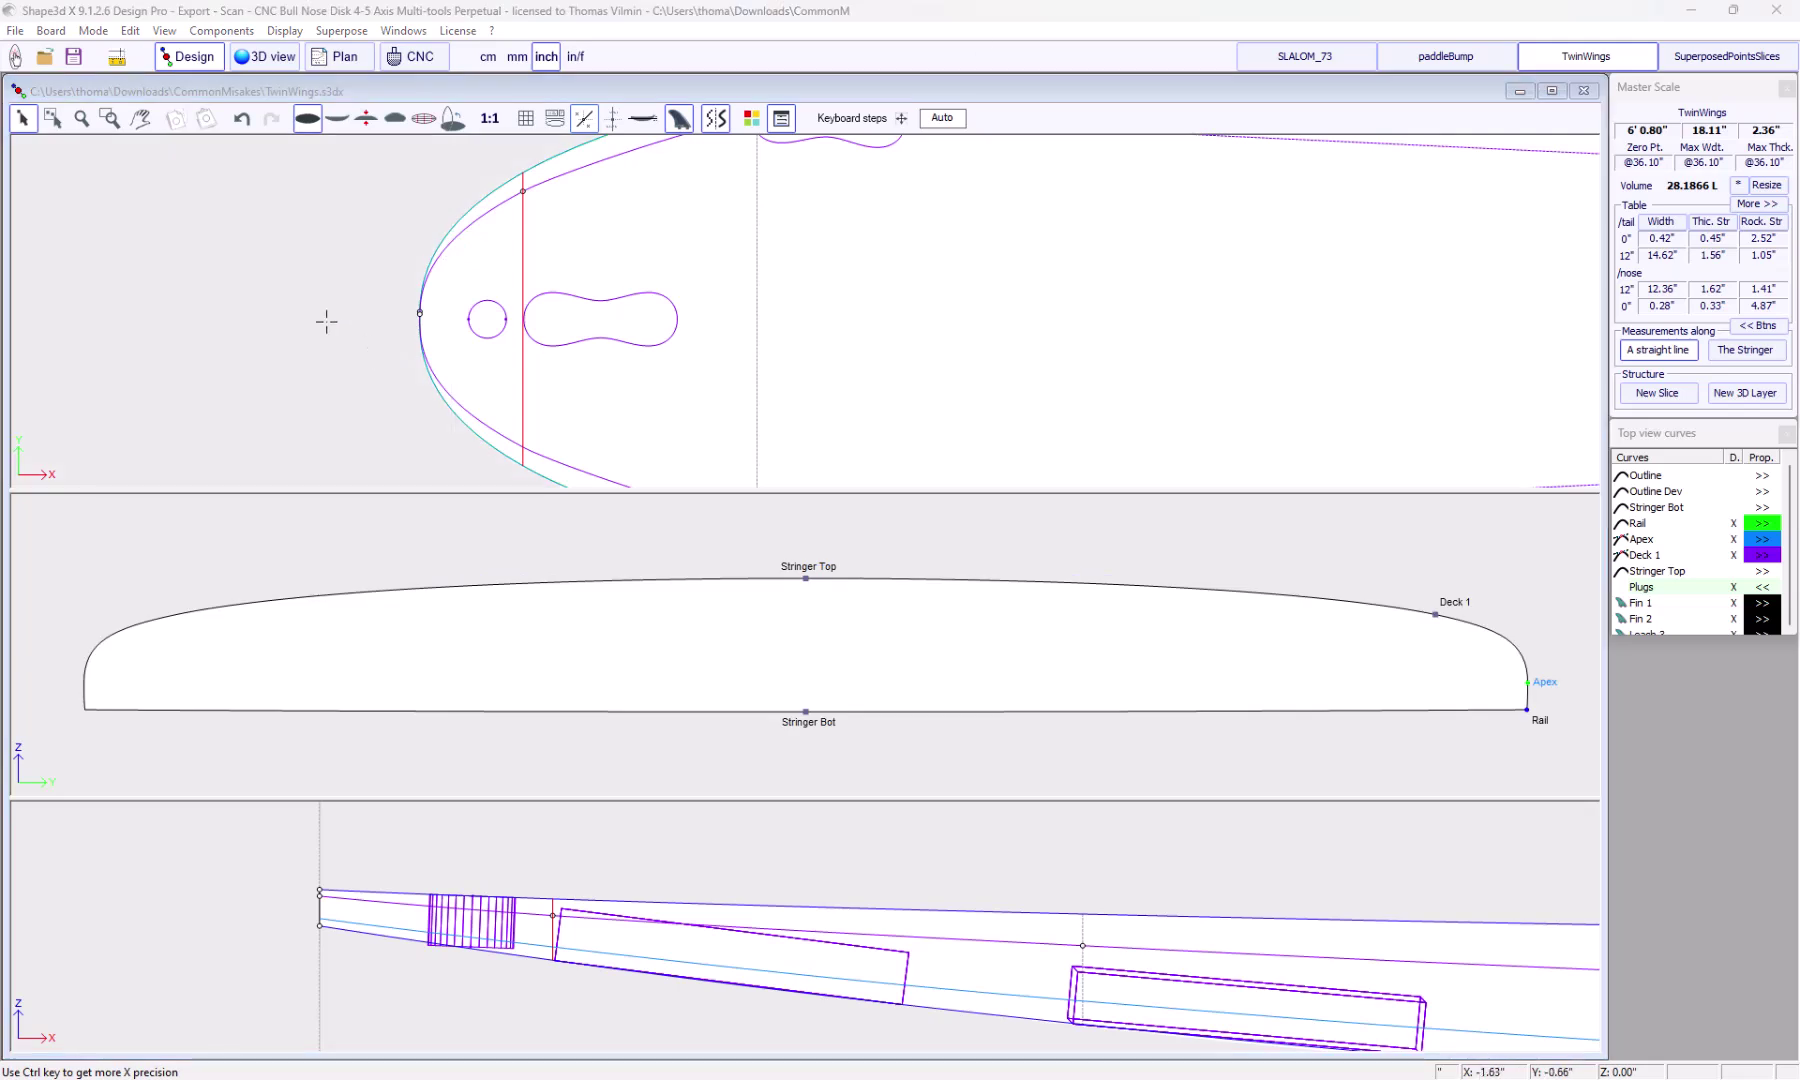
scroll(289, 294, down, 2)
scroll(117, 277, down, 2)
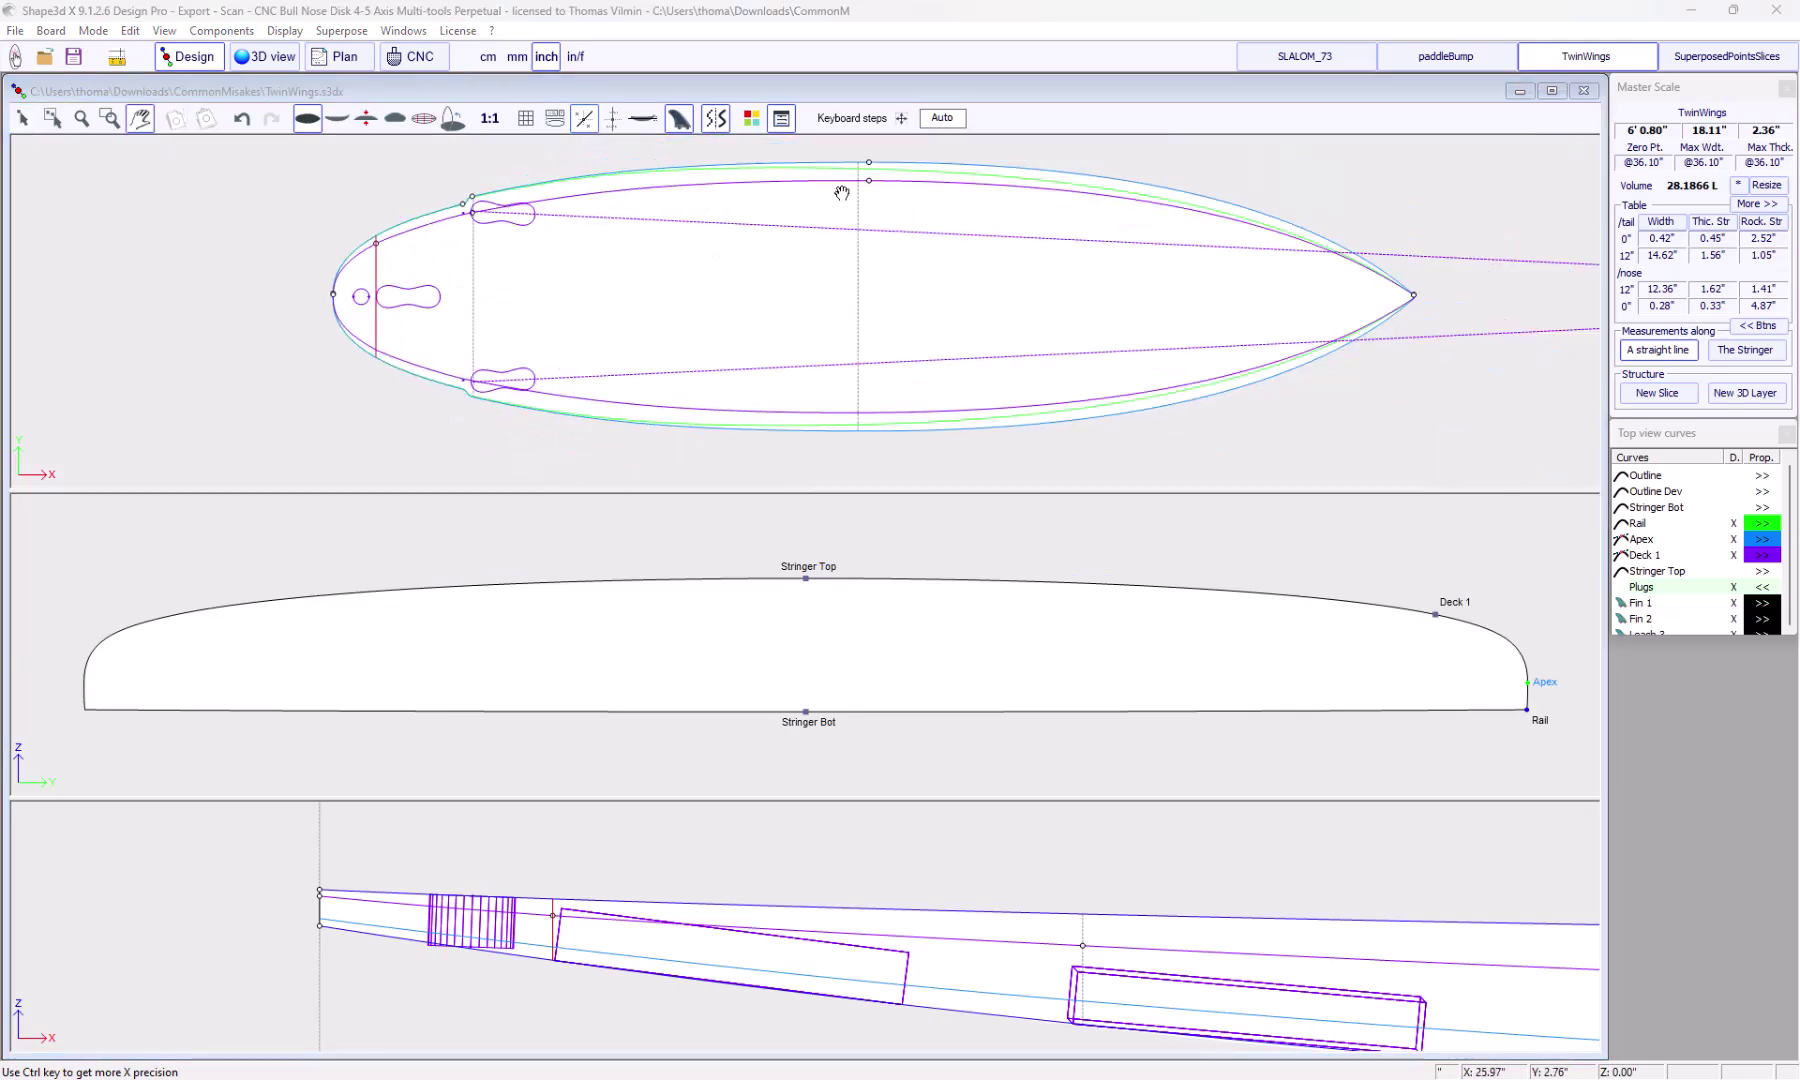
scroll(901, 167, up, 1)
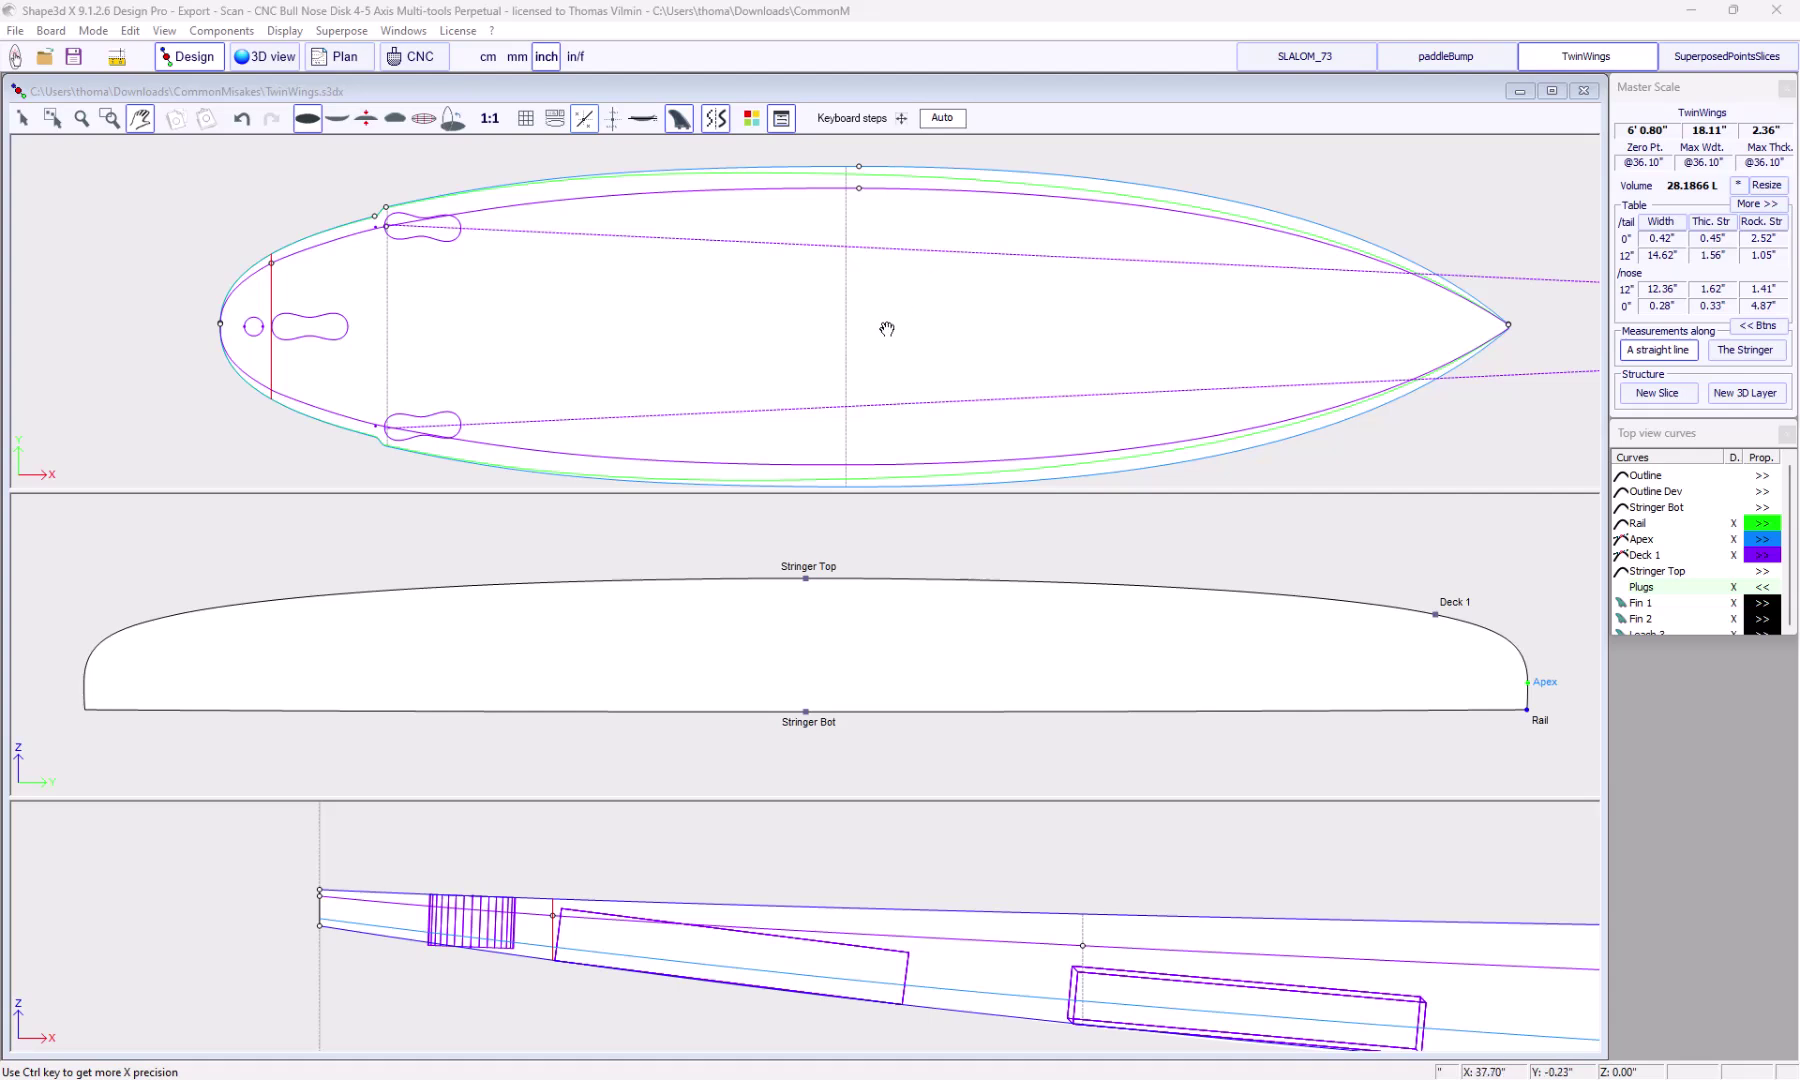
click(858, 169)
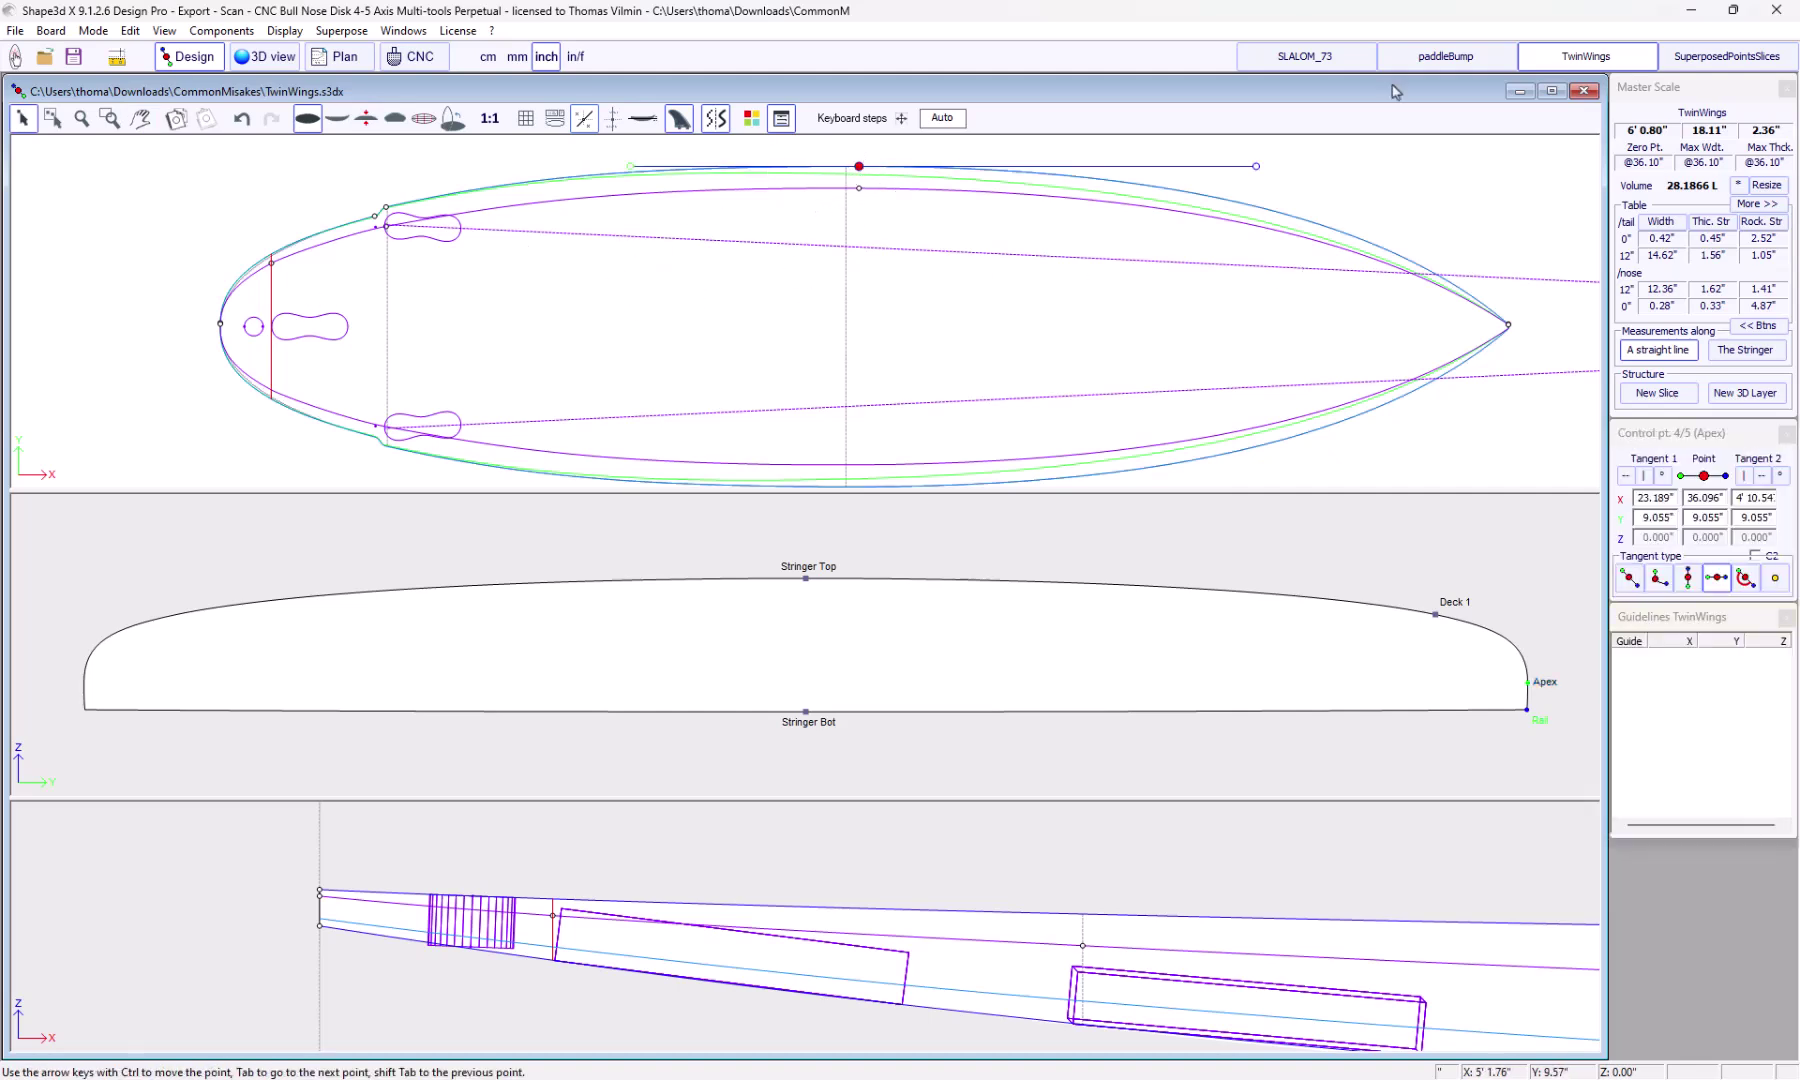
click(1305, 56)
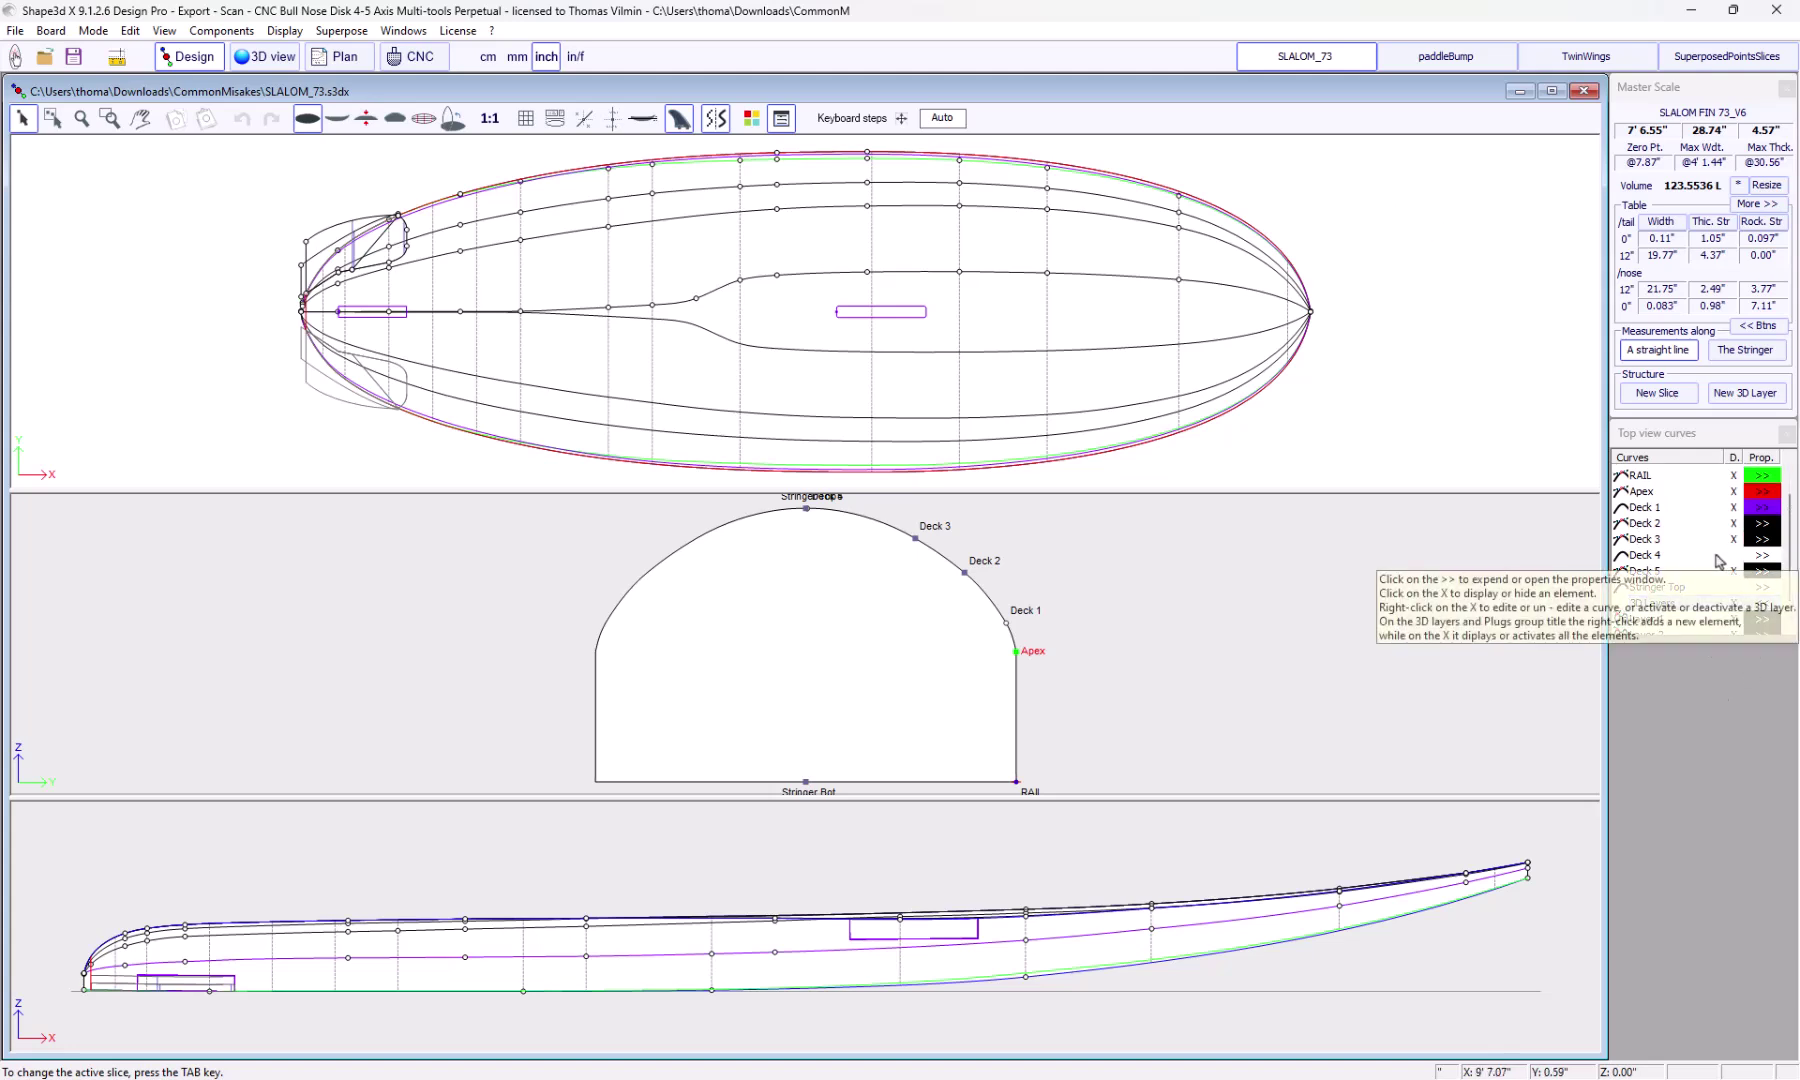
scroll(1716, 566, down, 2)
scroll(1710, 581, down, 1)
Deactivate all SLALOM_73 3D layers and pick the mid-board Slice 12 at 4' 3.19"
click(1732, 539)
click(1470, 569)
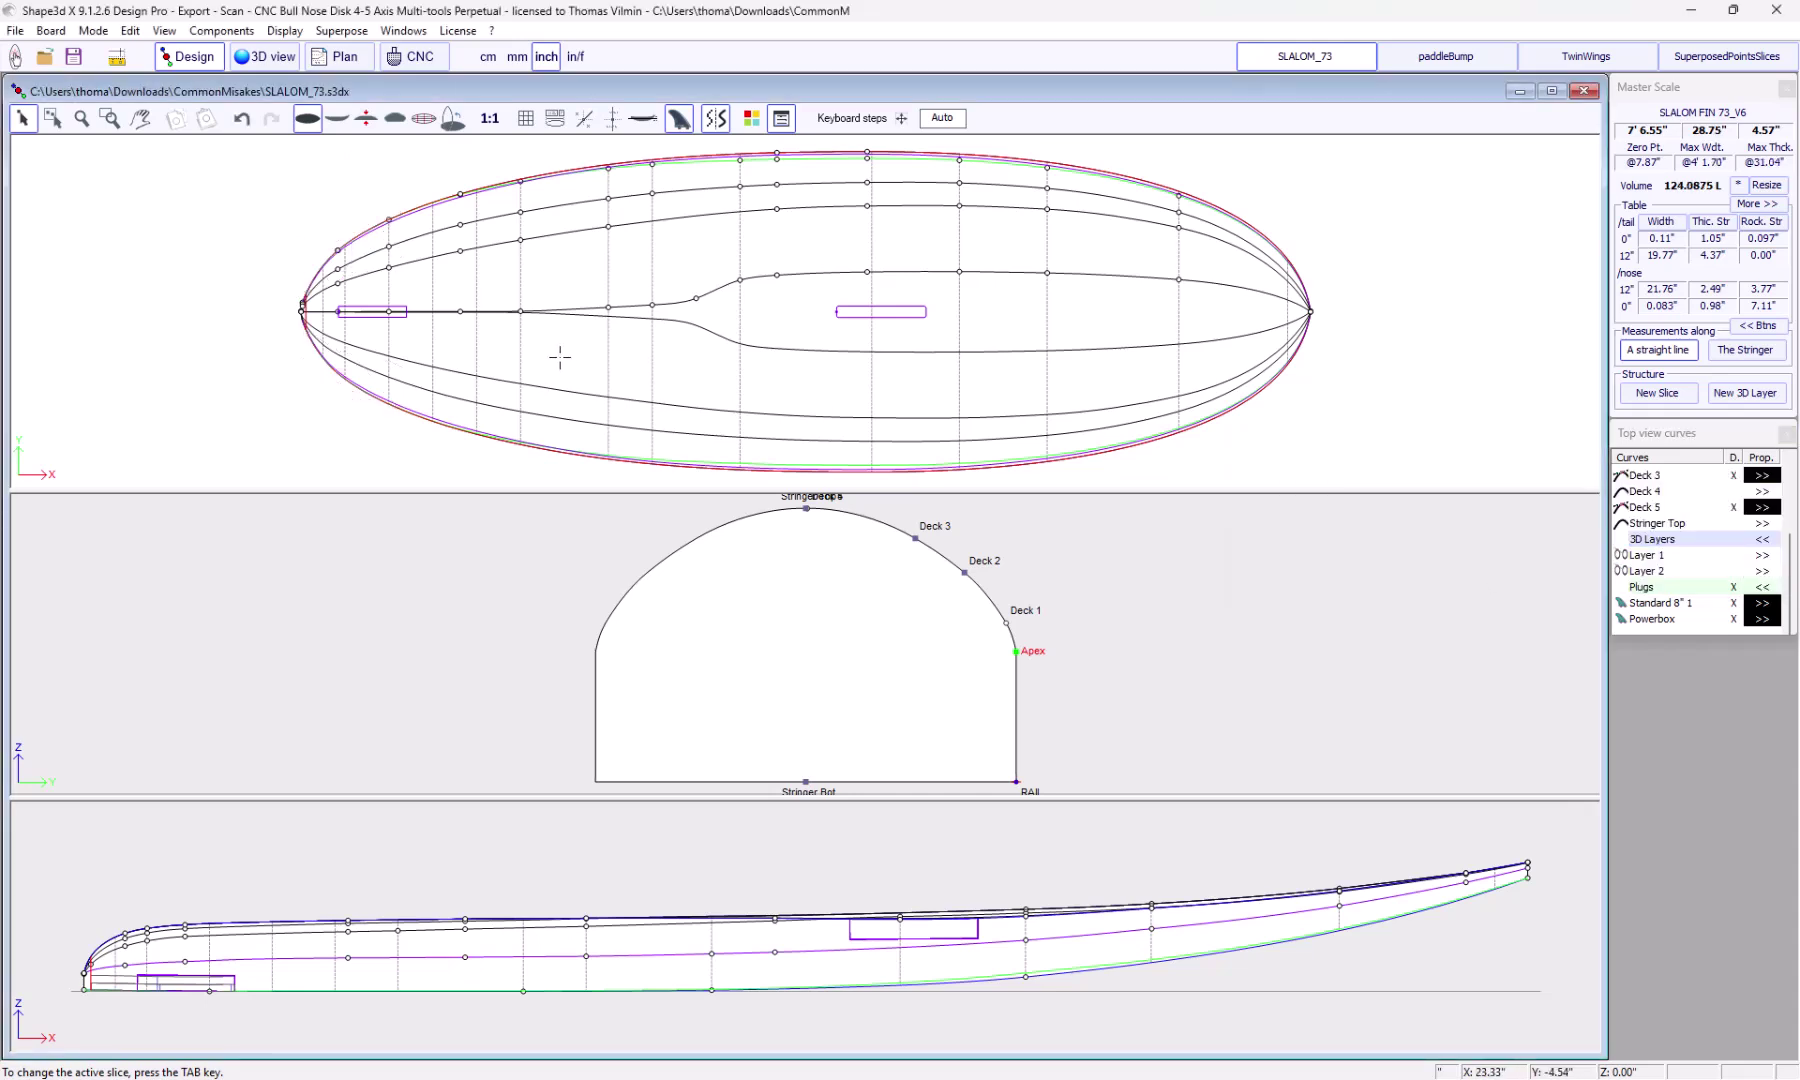
click(874, 243)
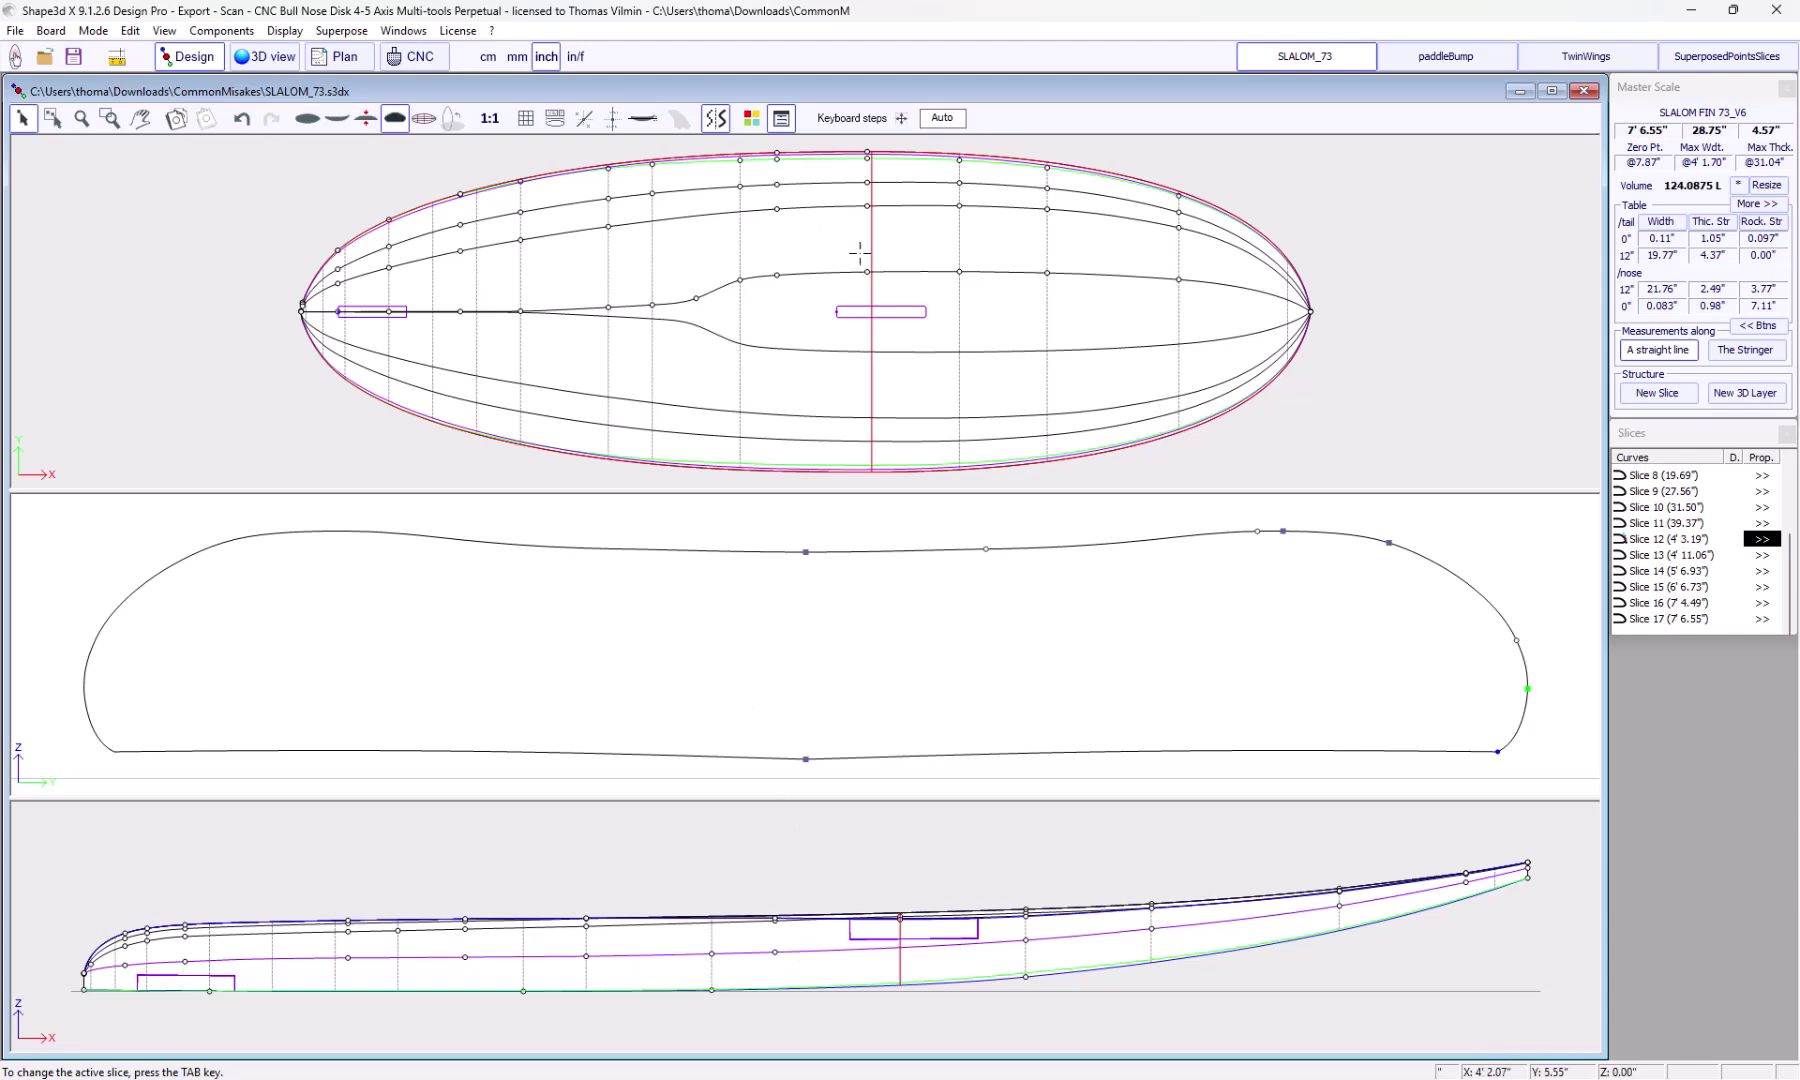
Activate the cross-section view and switch the top-view Deck 2 curve to interpolated
key(Tab)
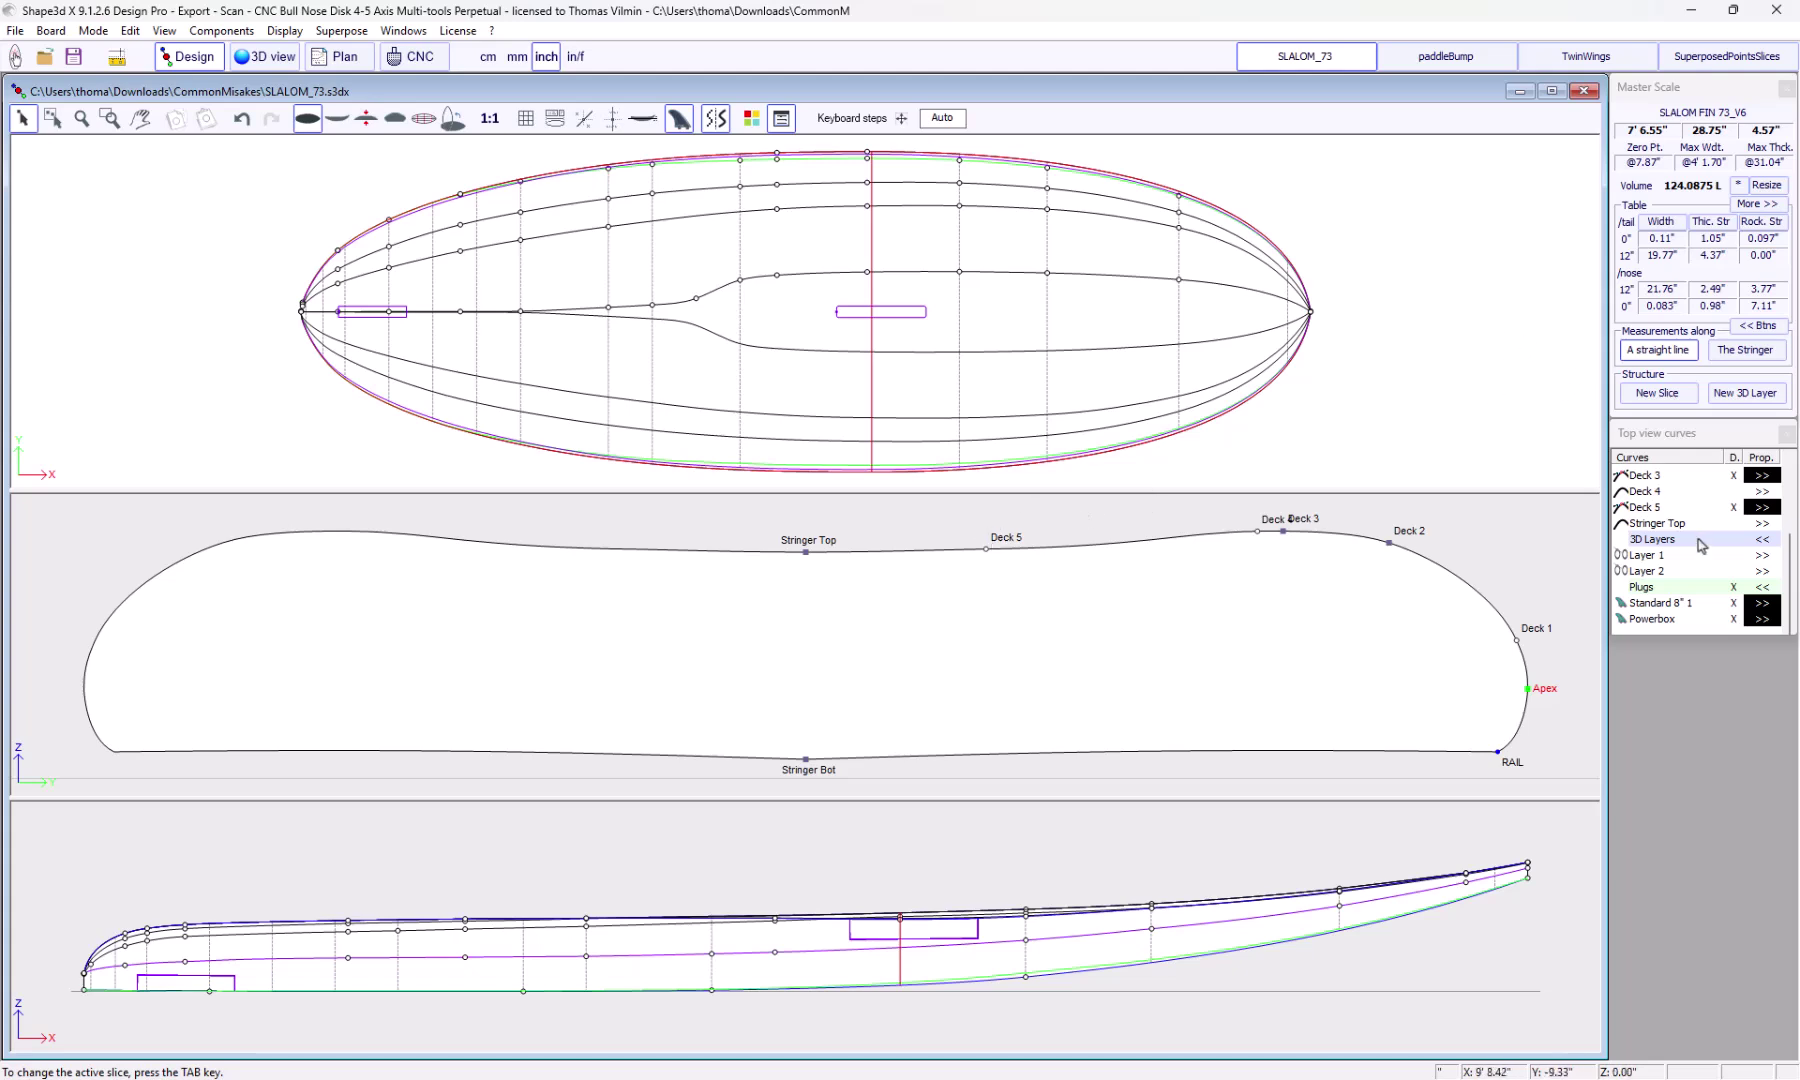
click(1662, 510)
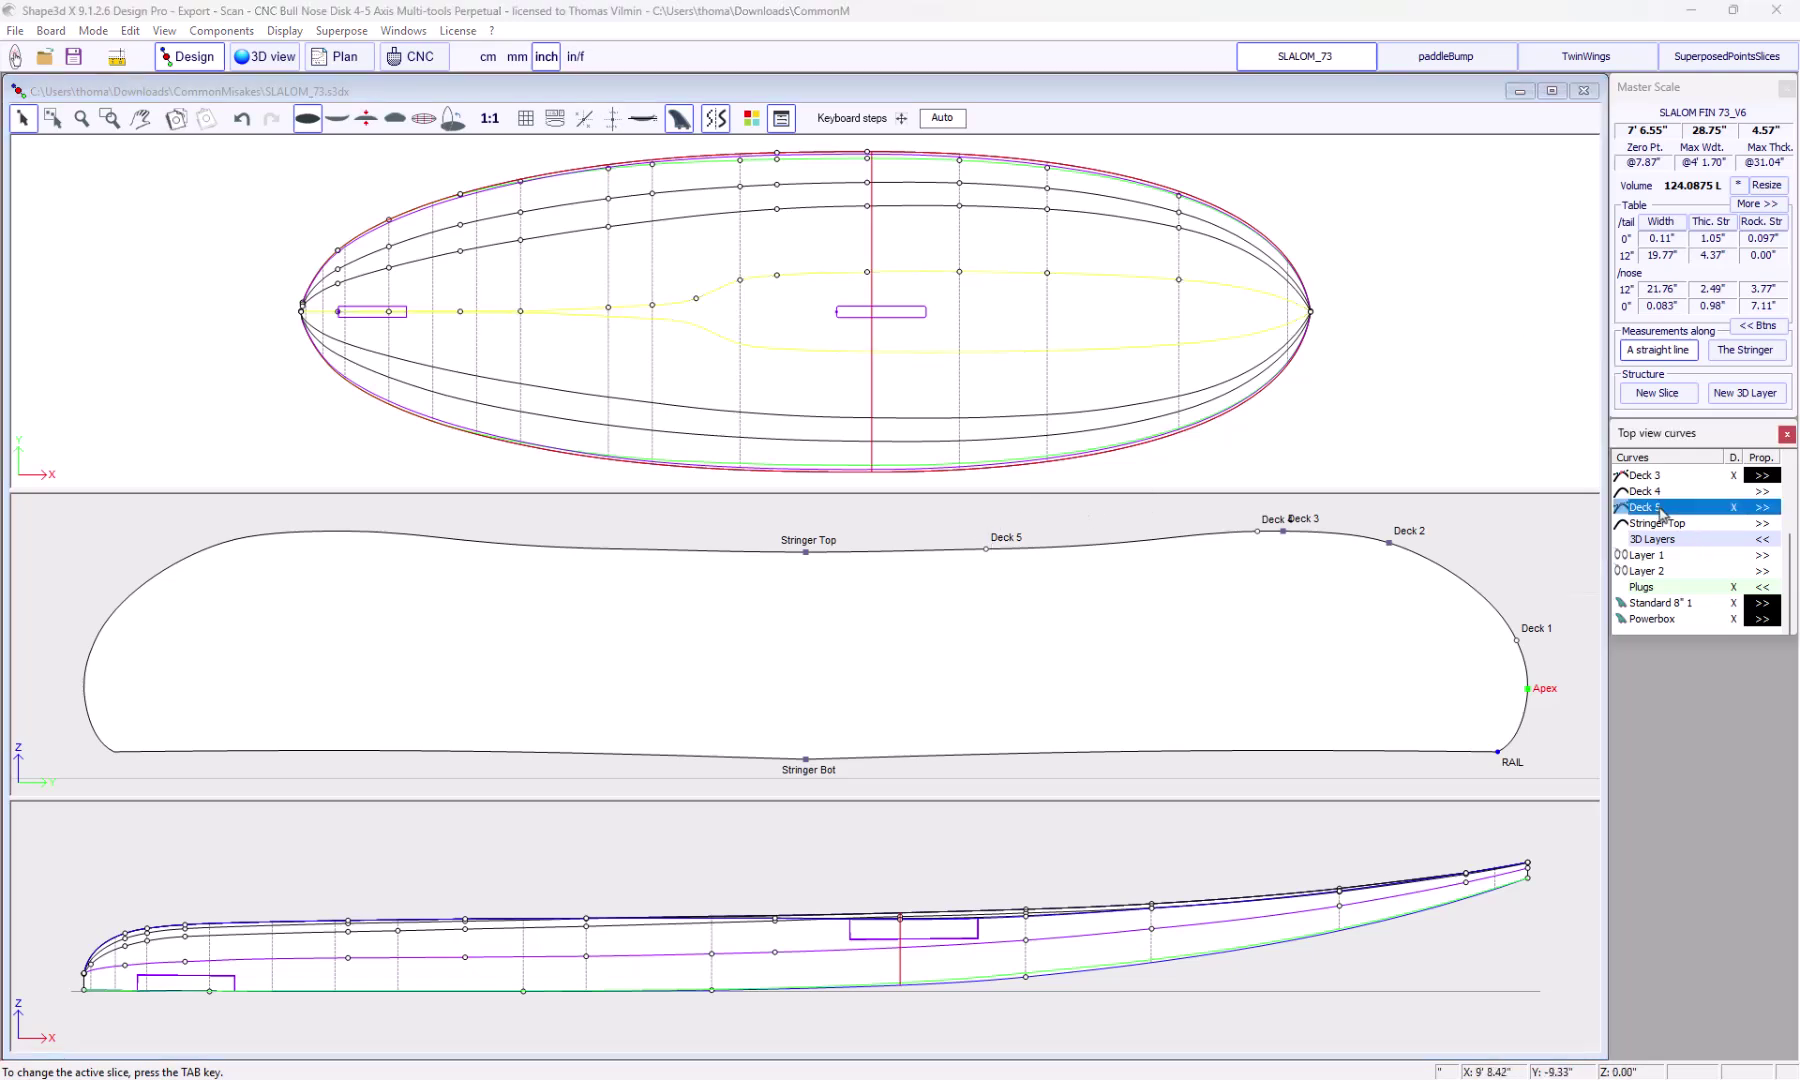
scroll(1661, 513, up, 1)
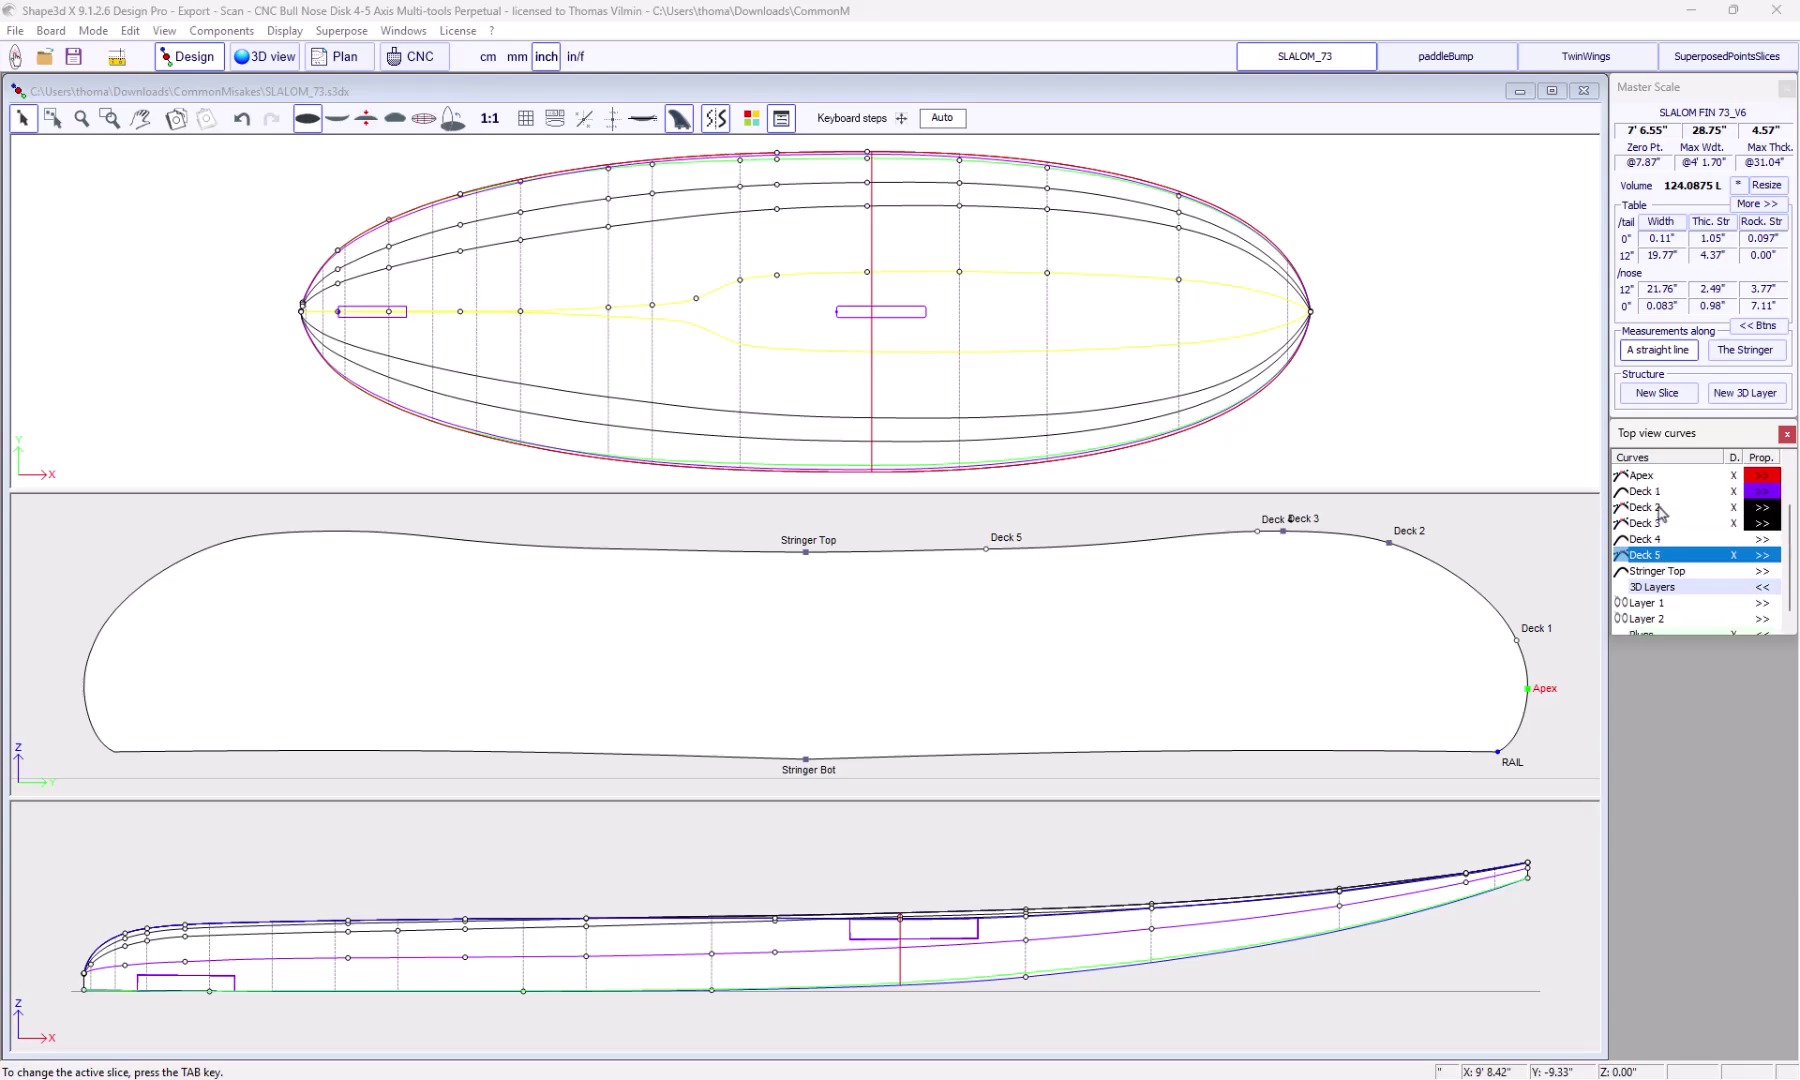
click(1659, 524)
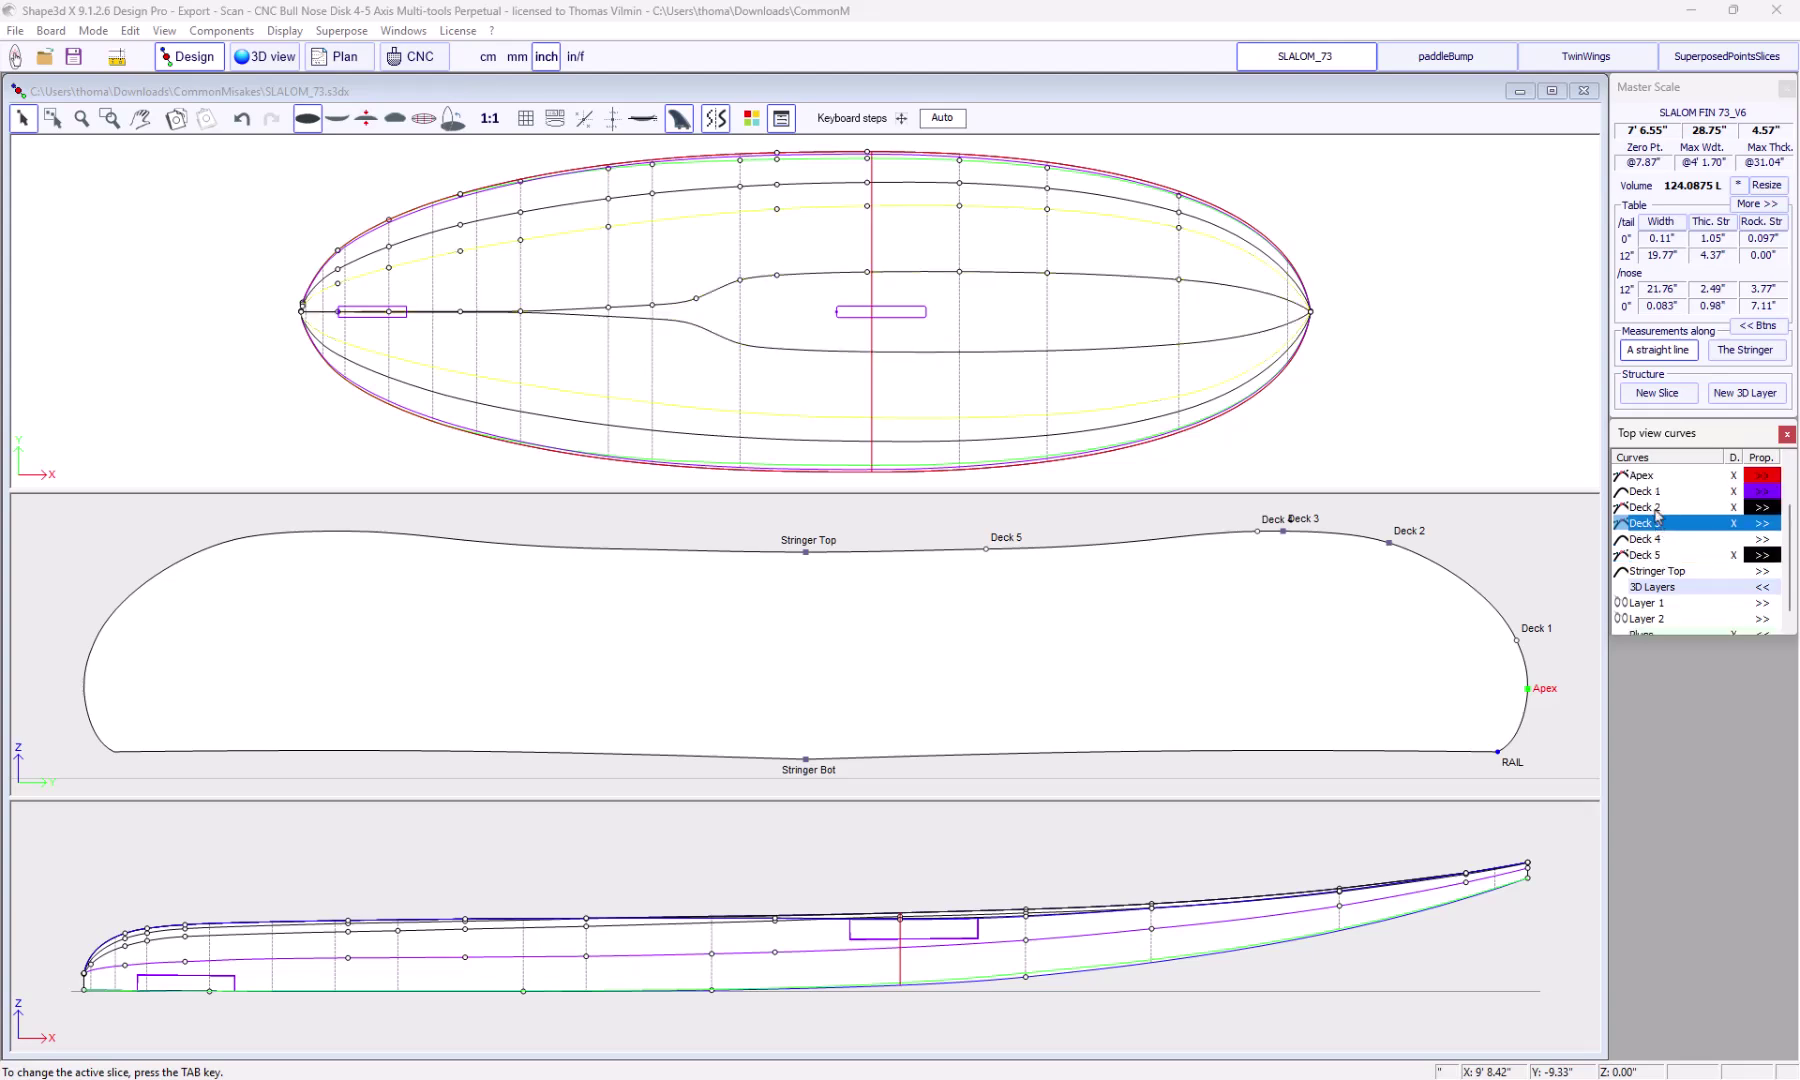
click(1656, 510)
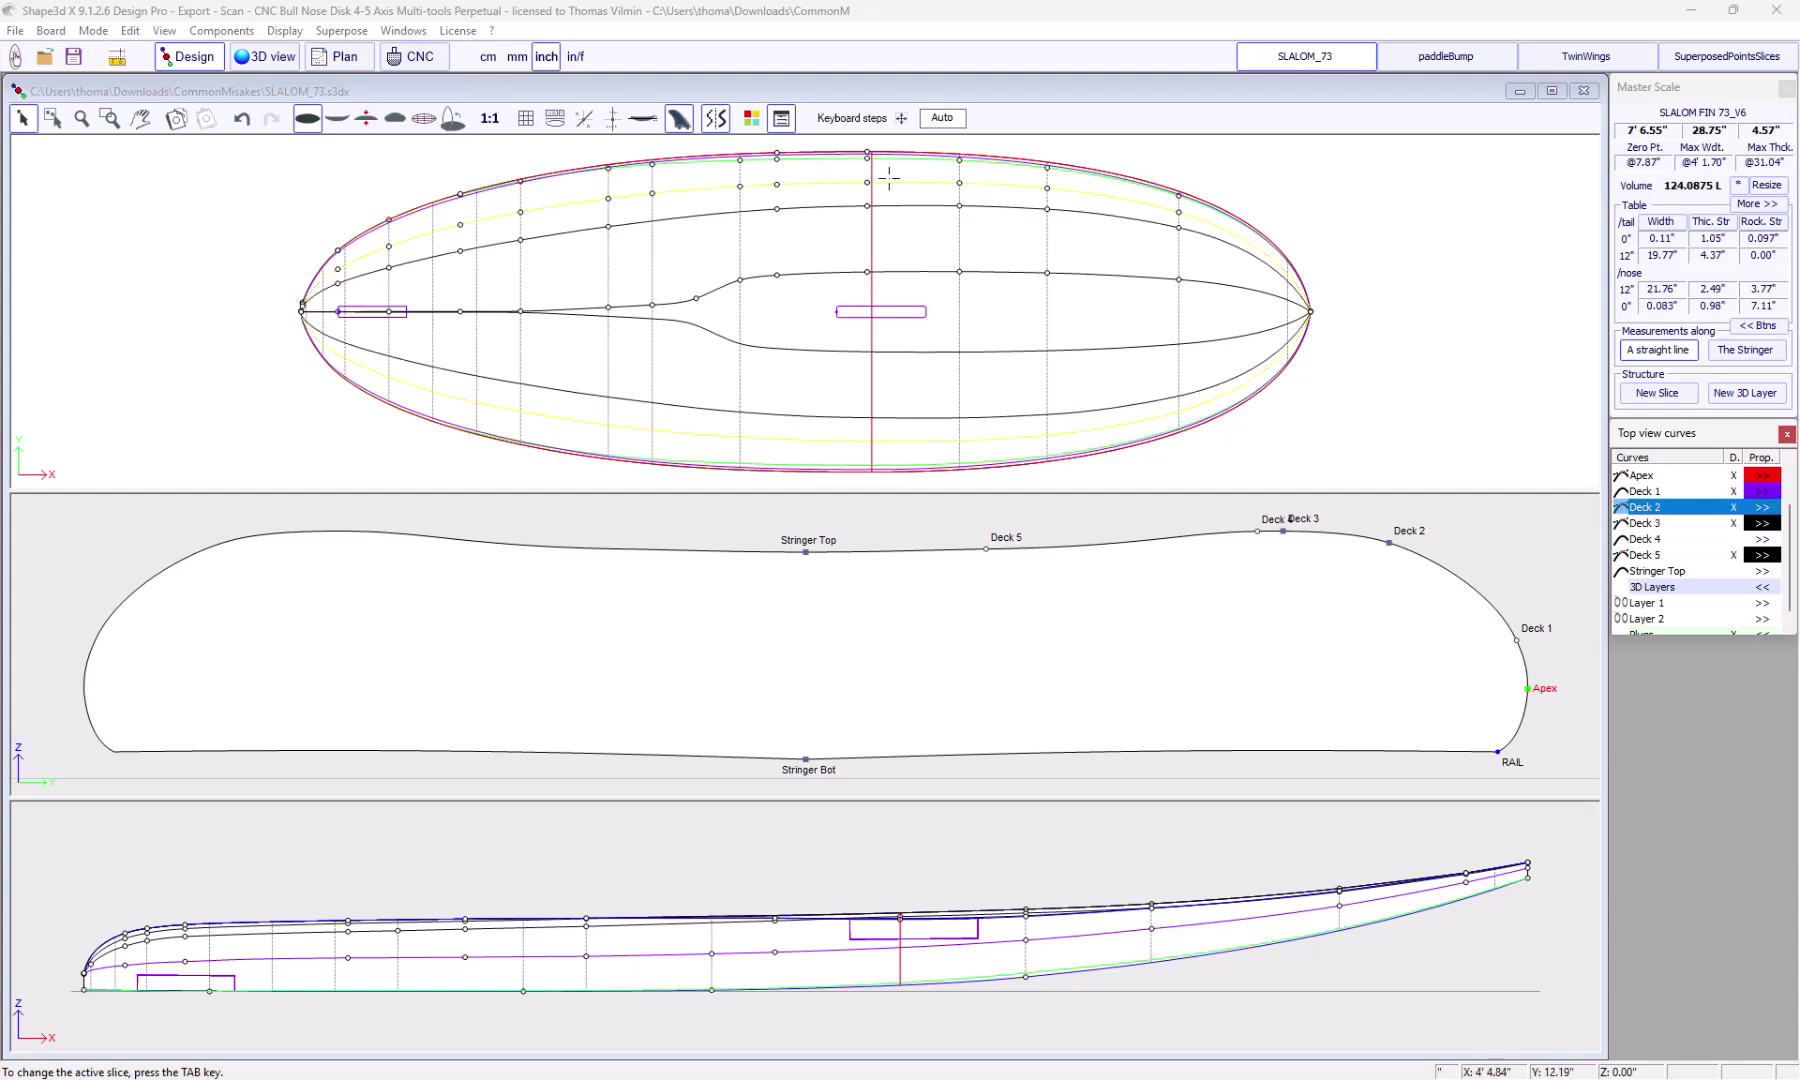
right_click(1732, 509)
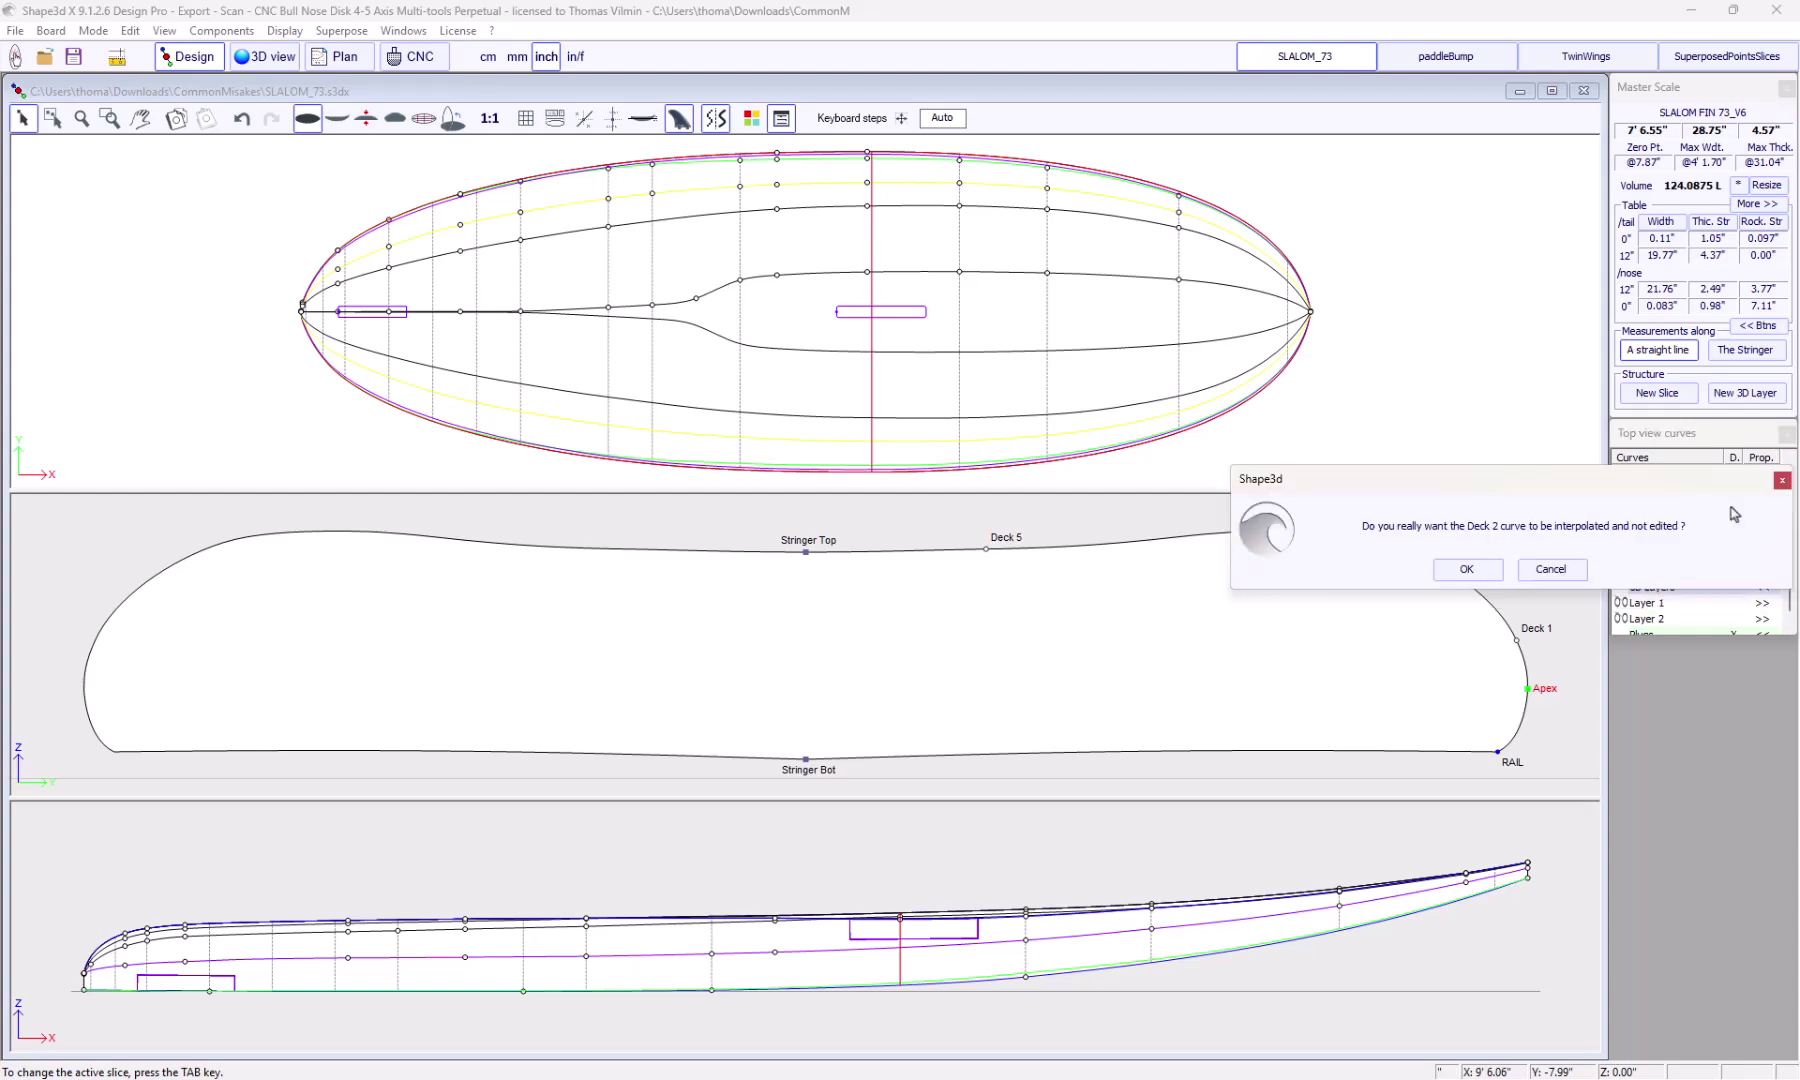
click(1465, 570)
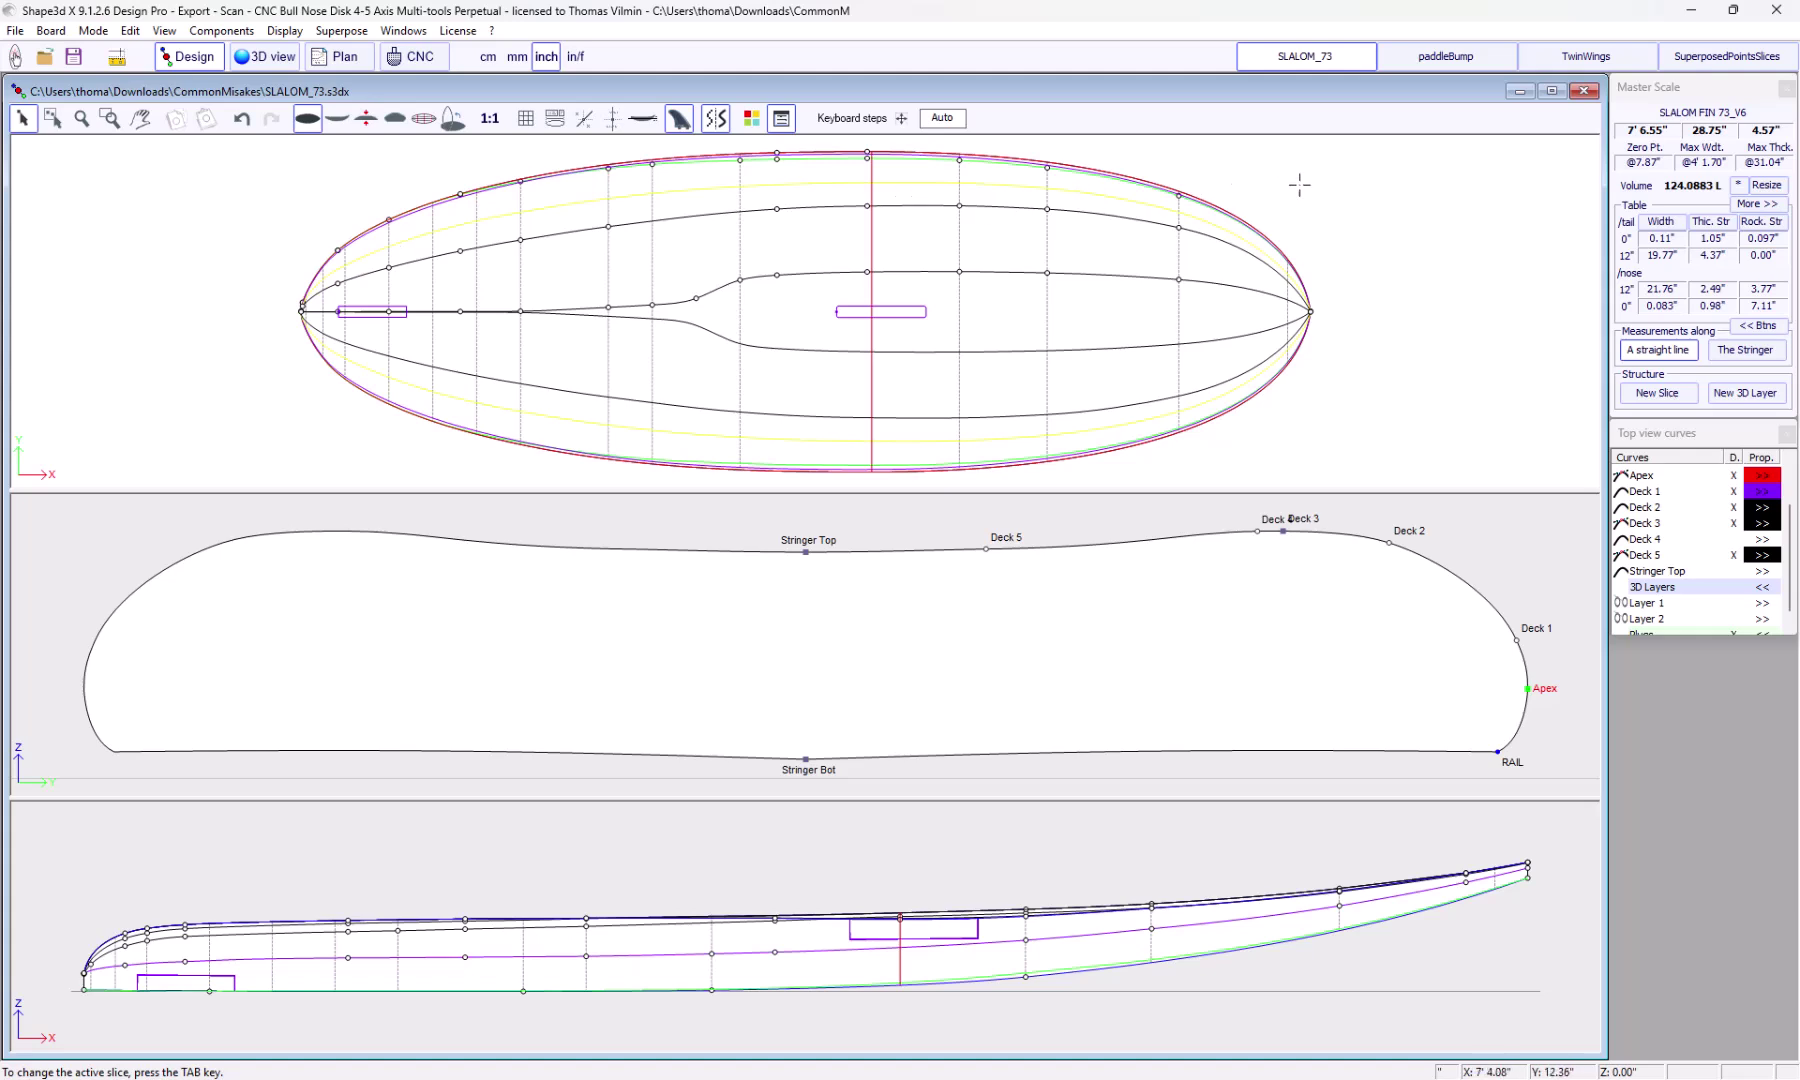
scroll(1736, 549, up, 1)
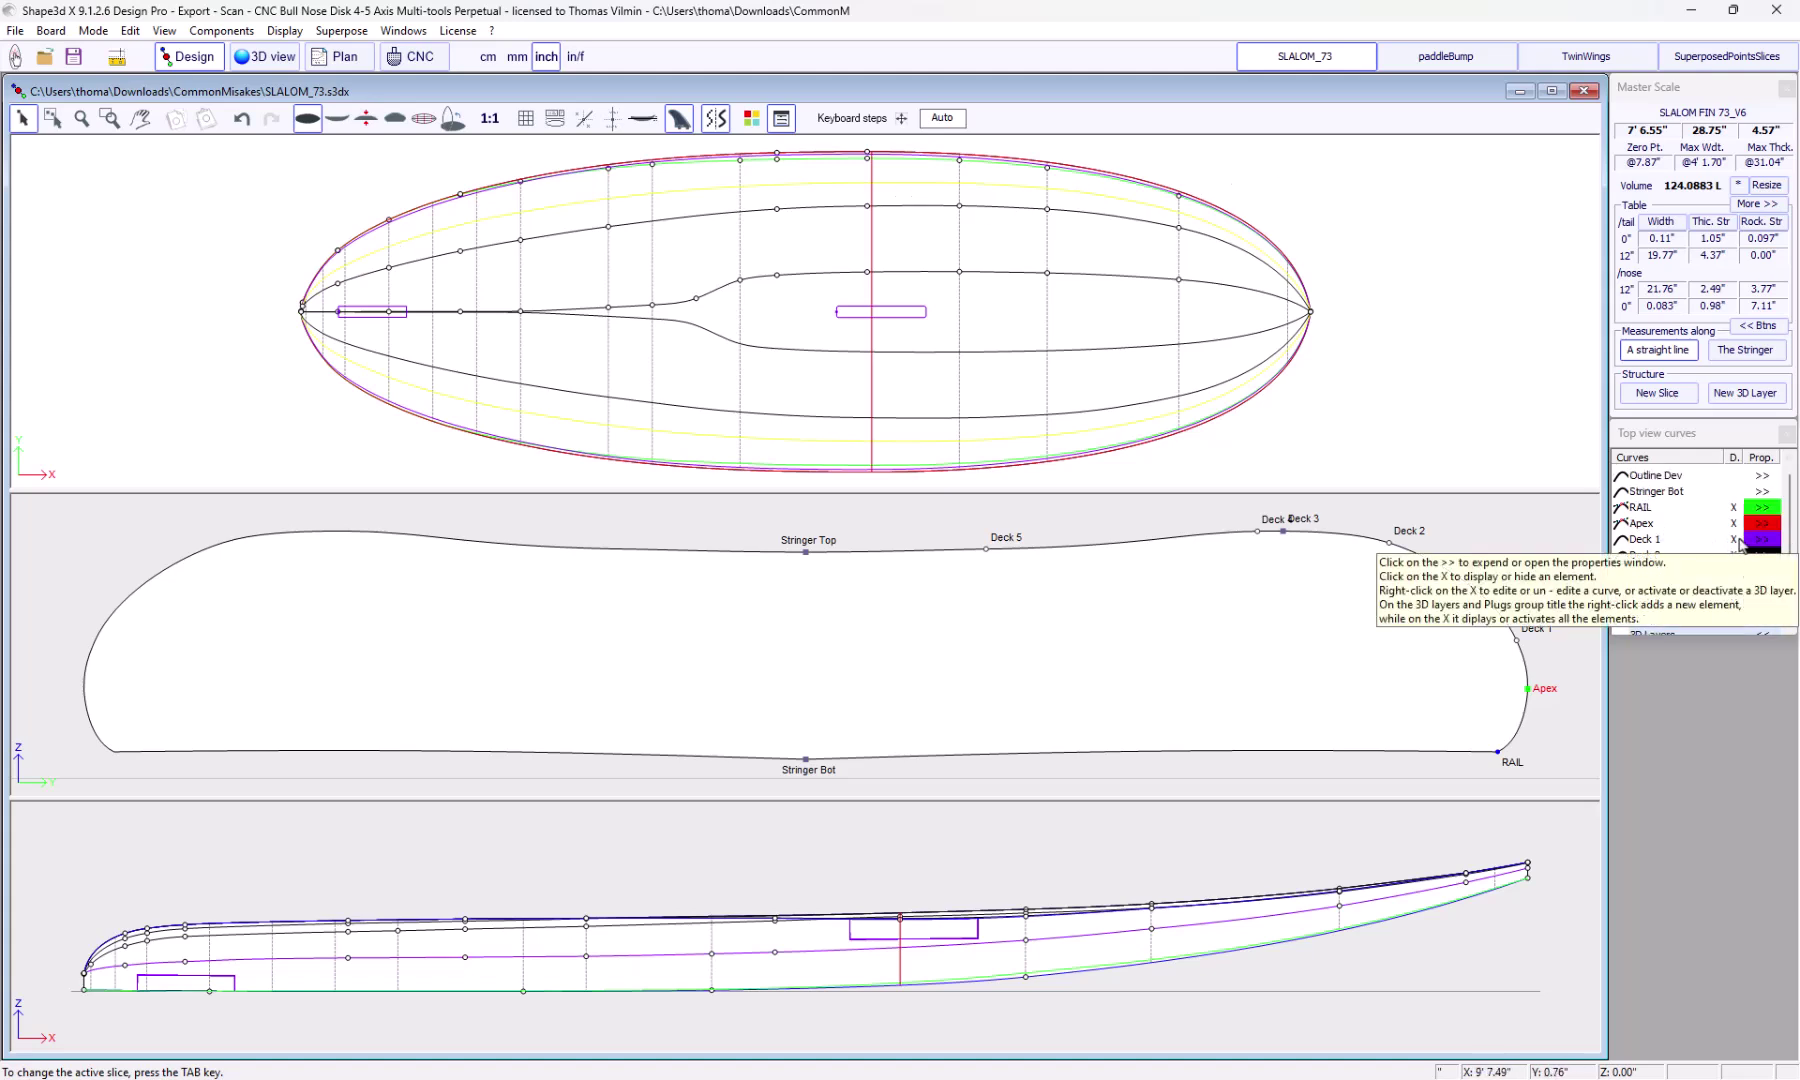
Hide Deck 1 and Deck 2 from the top view and change the Rail curve's editing state
click(1738, 540)
click(1737, 555)
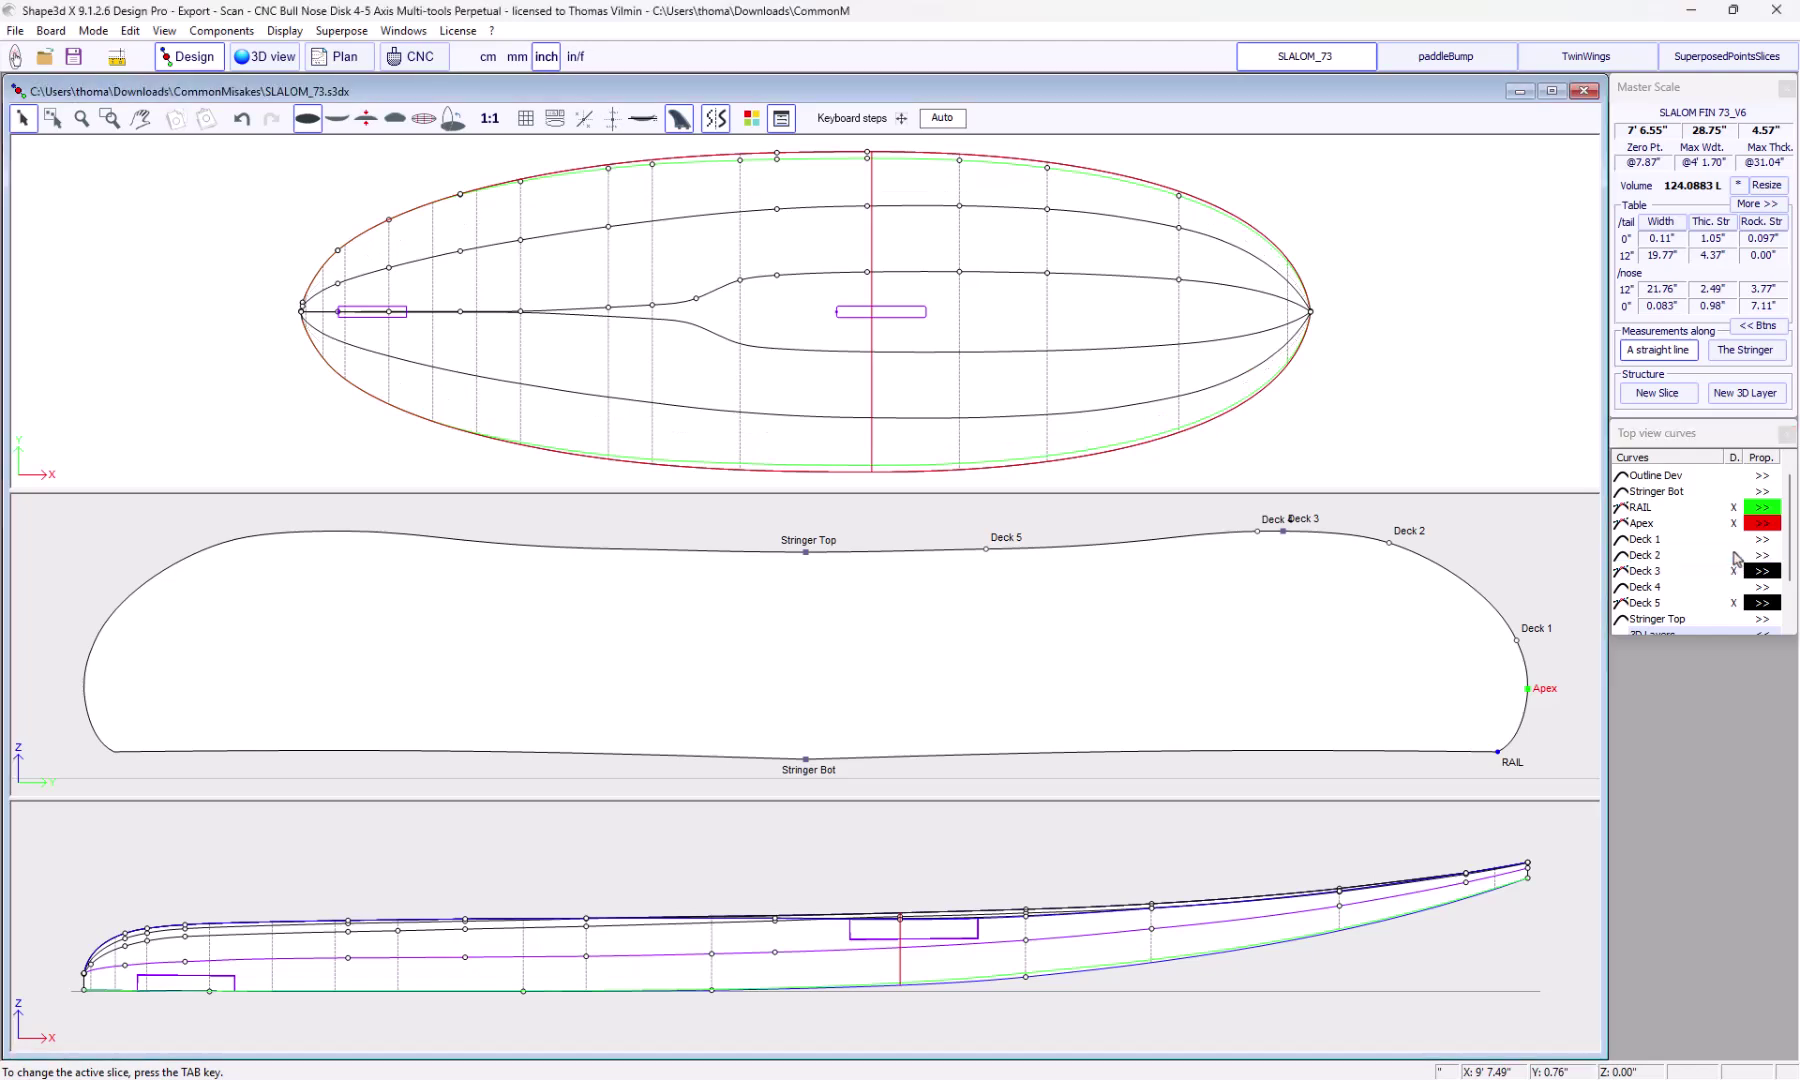
click(1672, 530)
click(1673, 509)
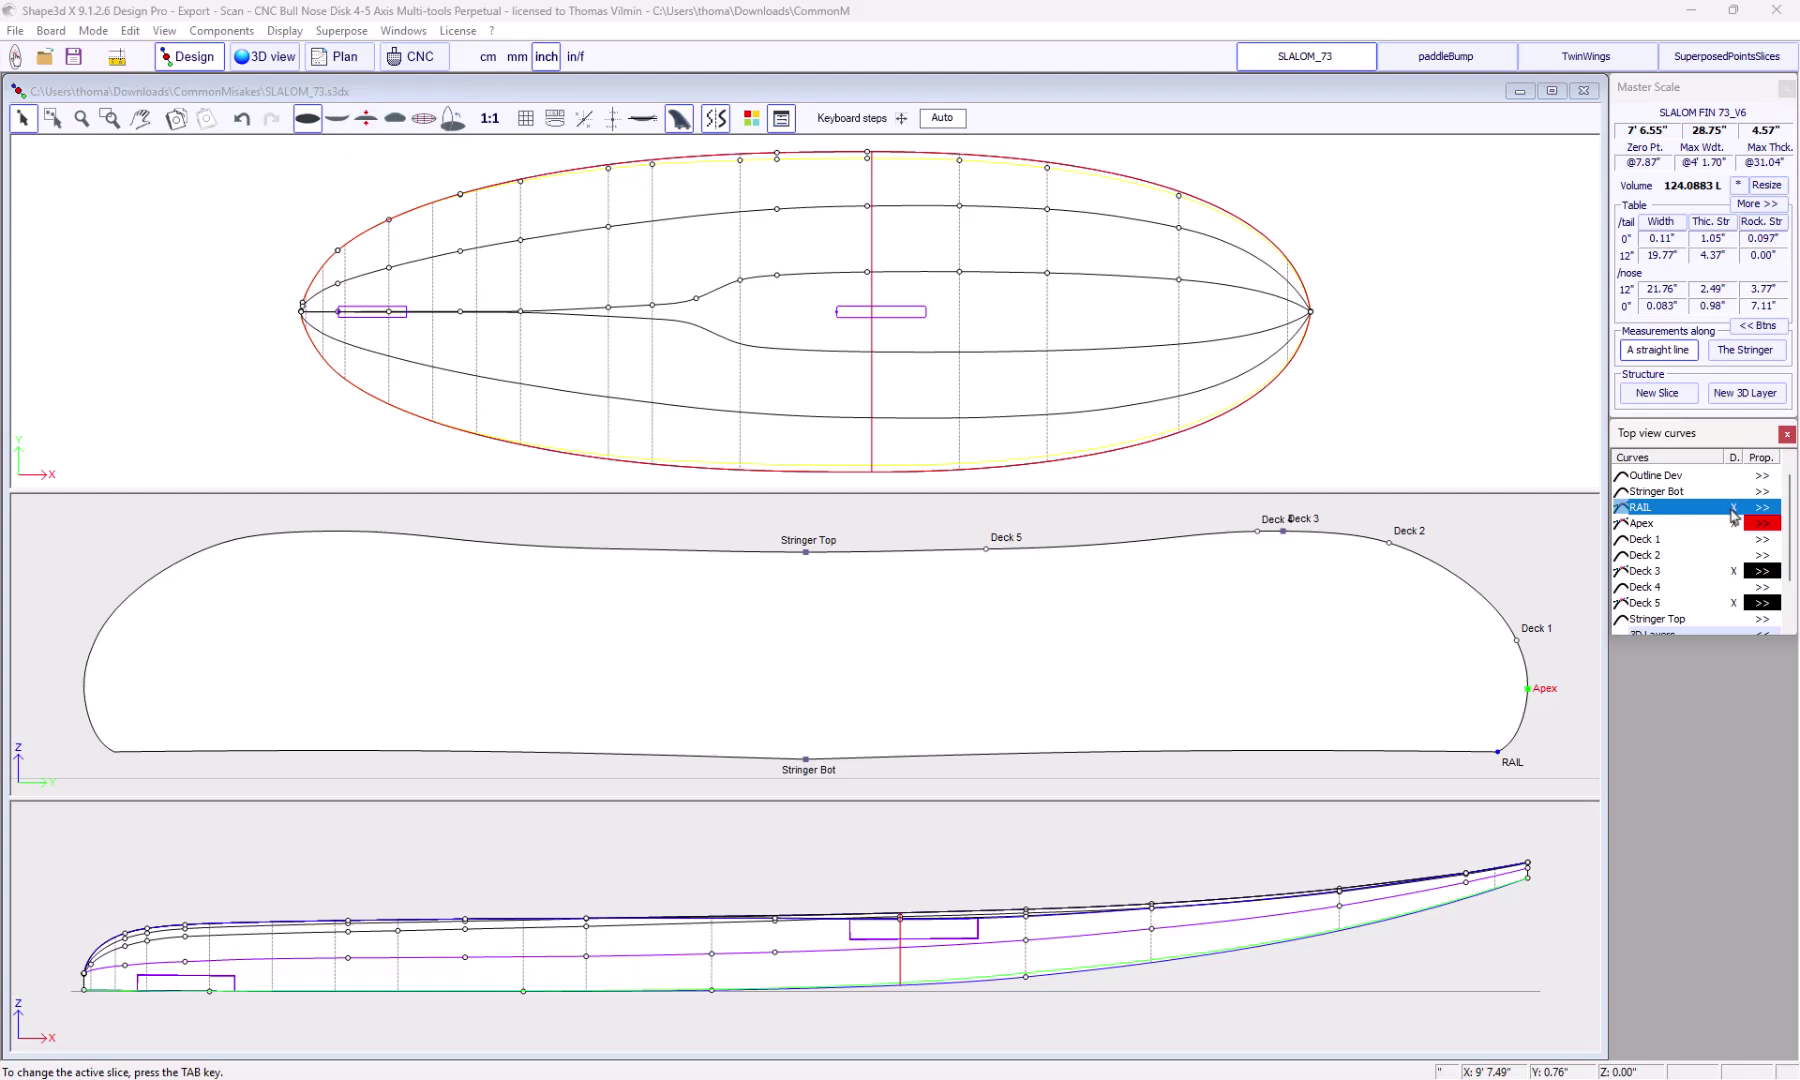
click(1734, 512)
click(1500, 574)
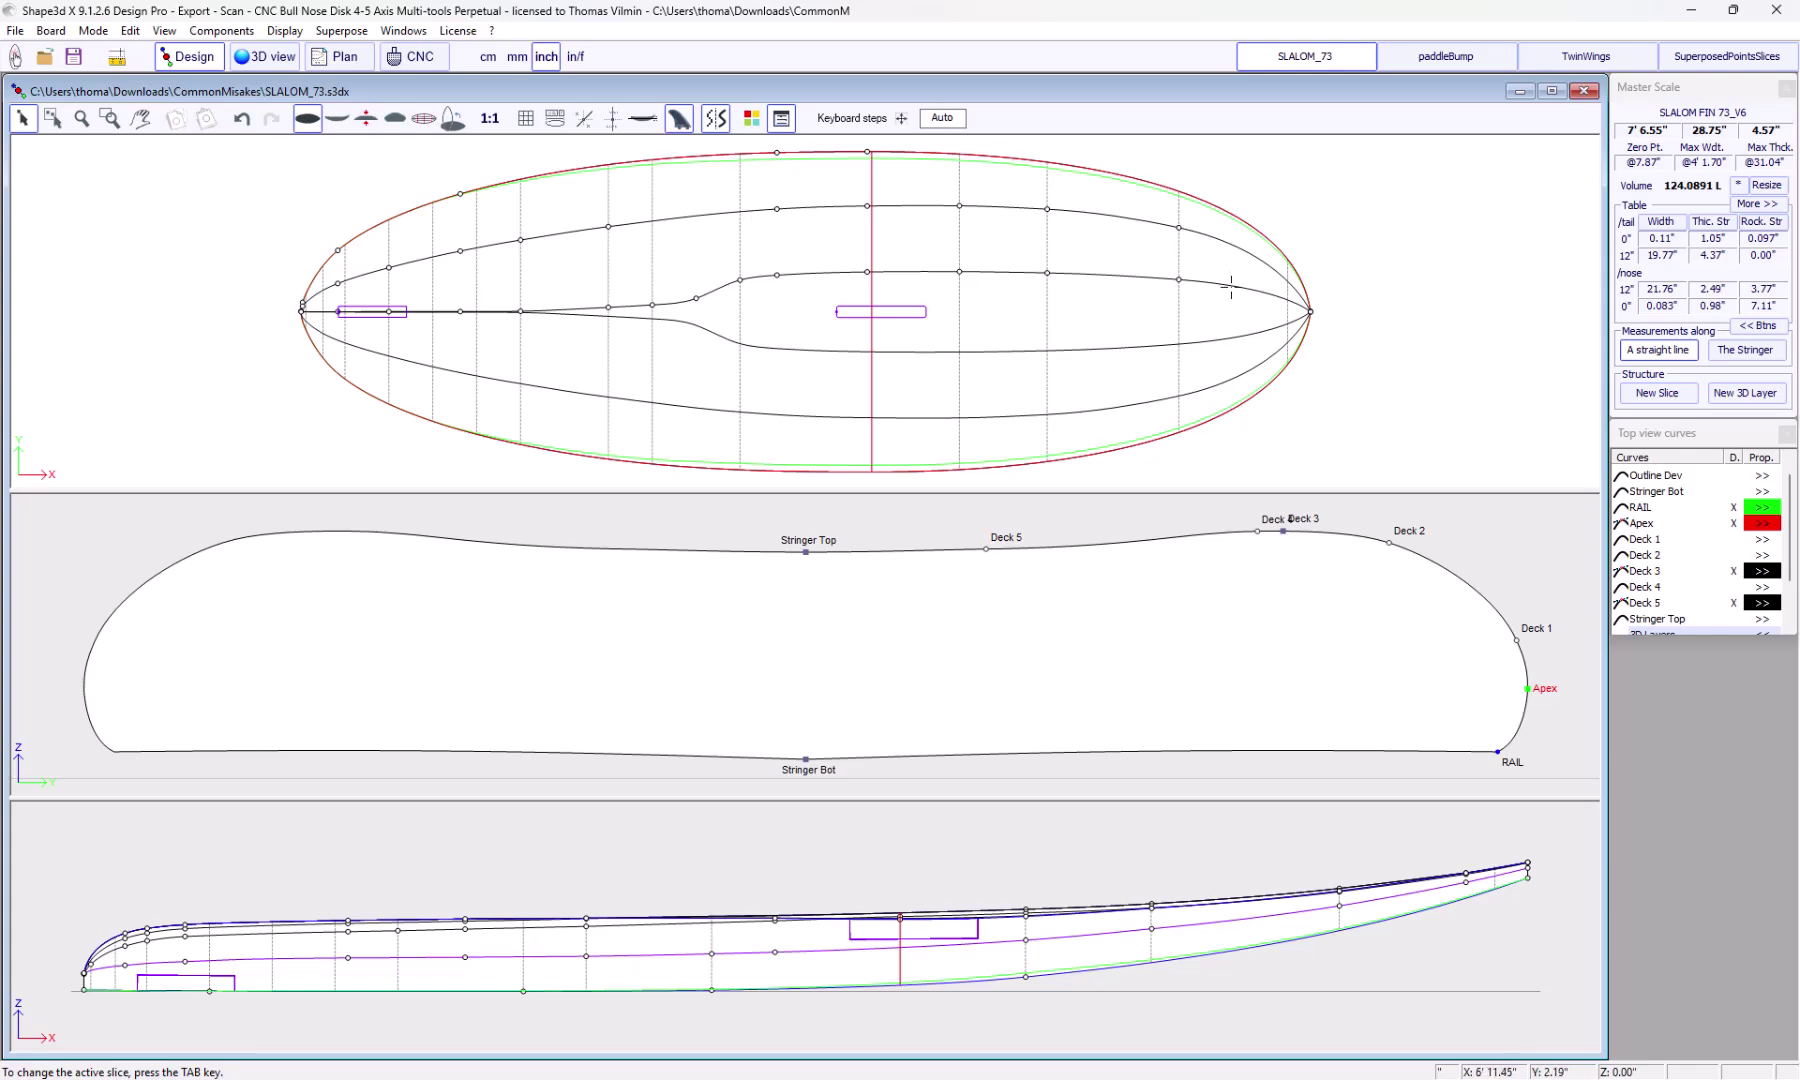
Show the Apex curve in the side view and make Deck 1 and Deck 2 interpolated
click(827, 865)
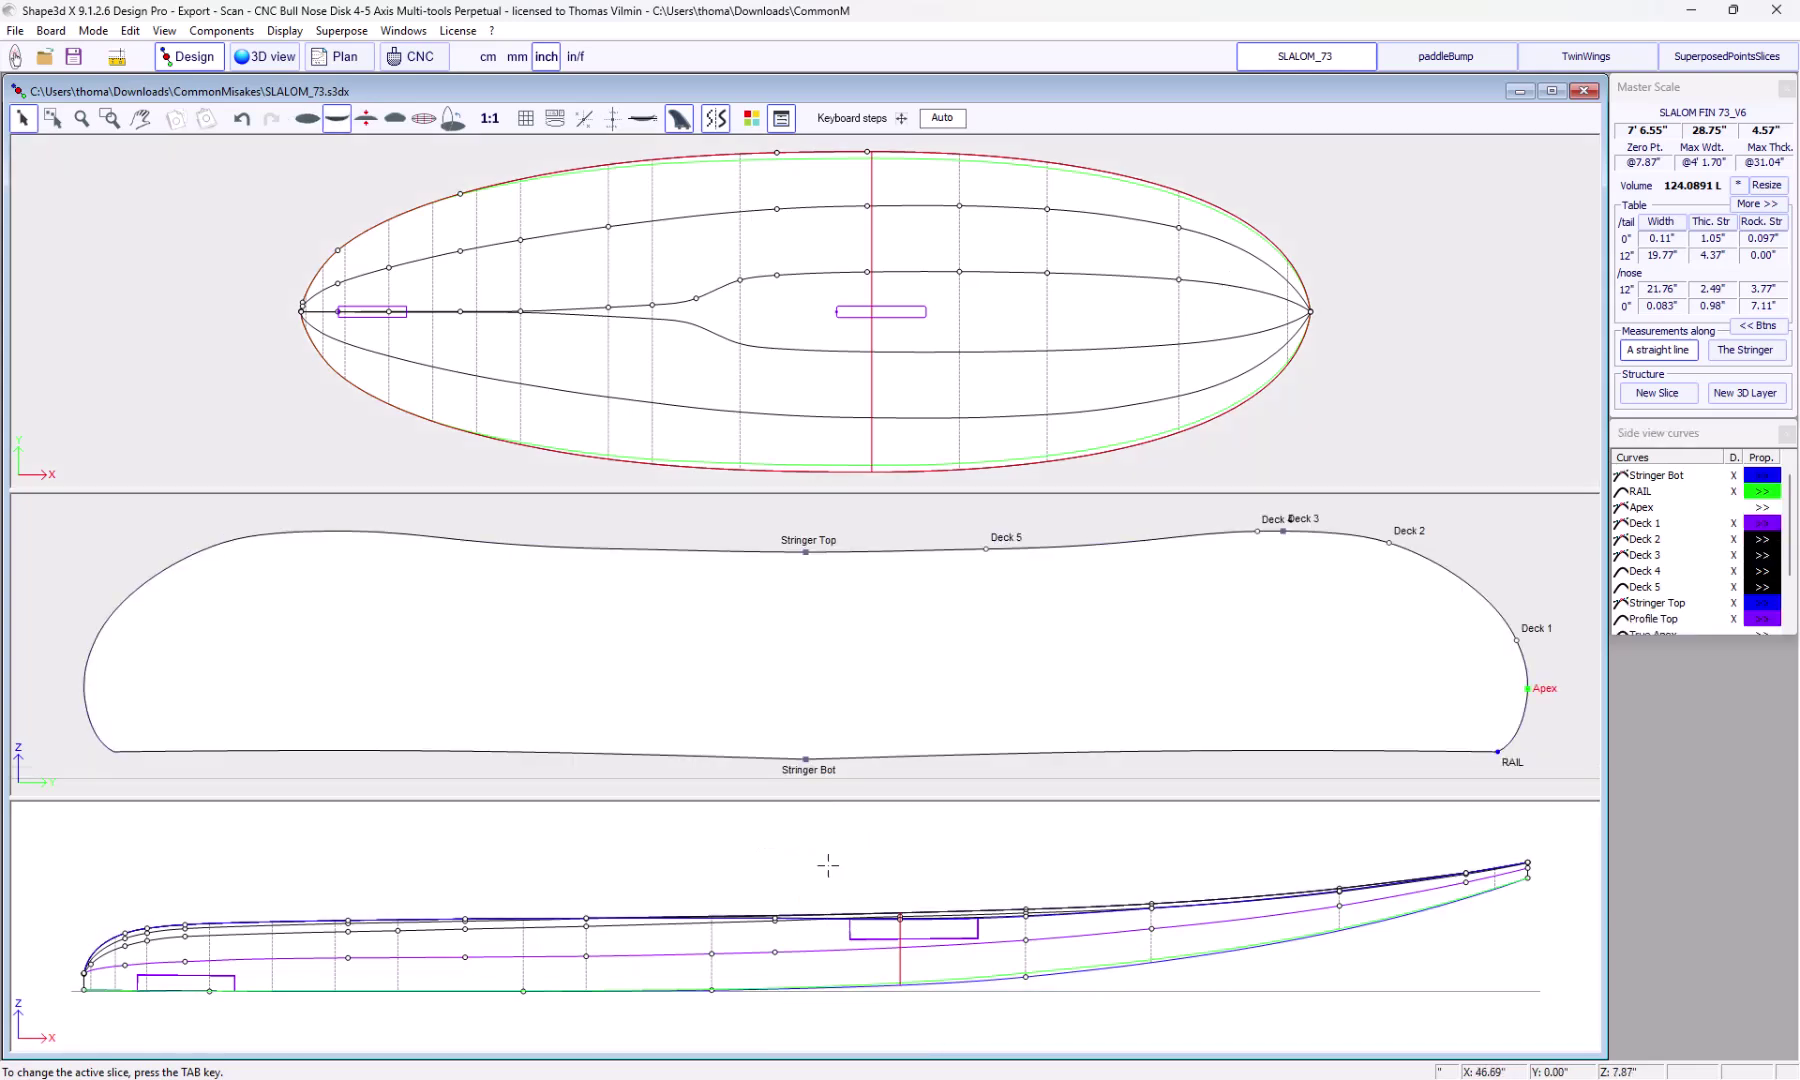
click(1731, 509)
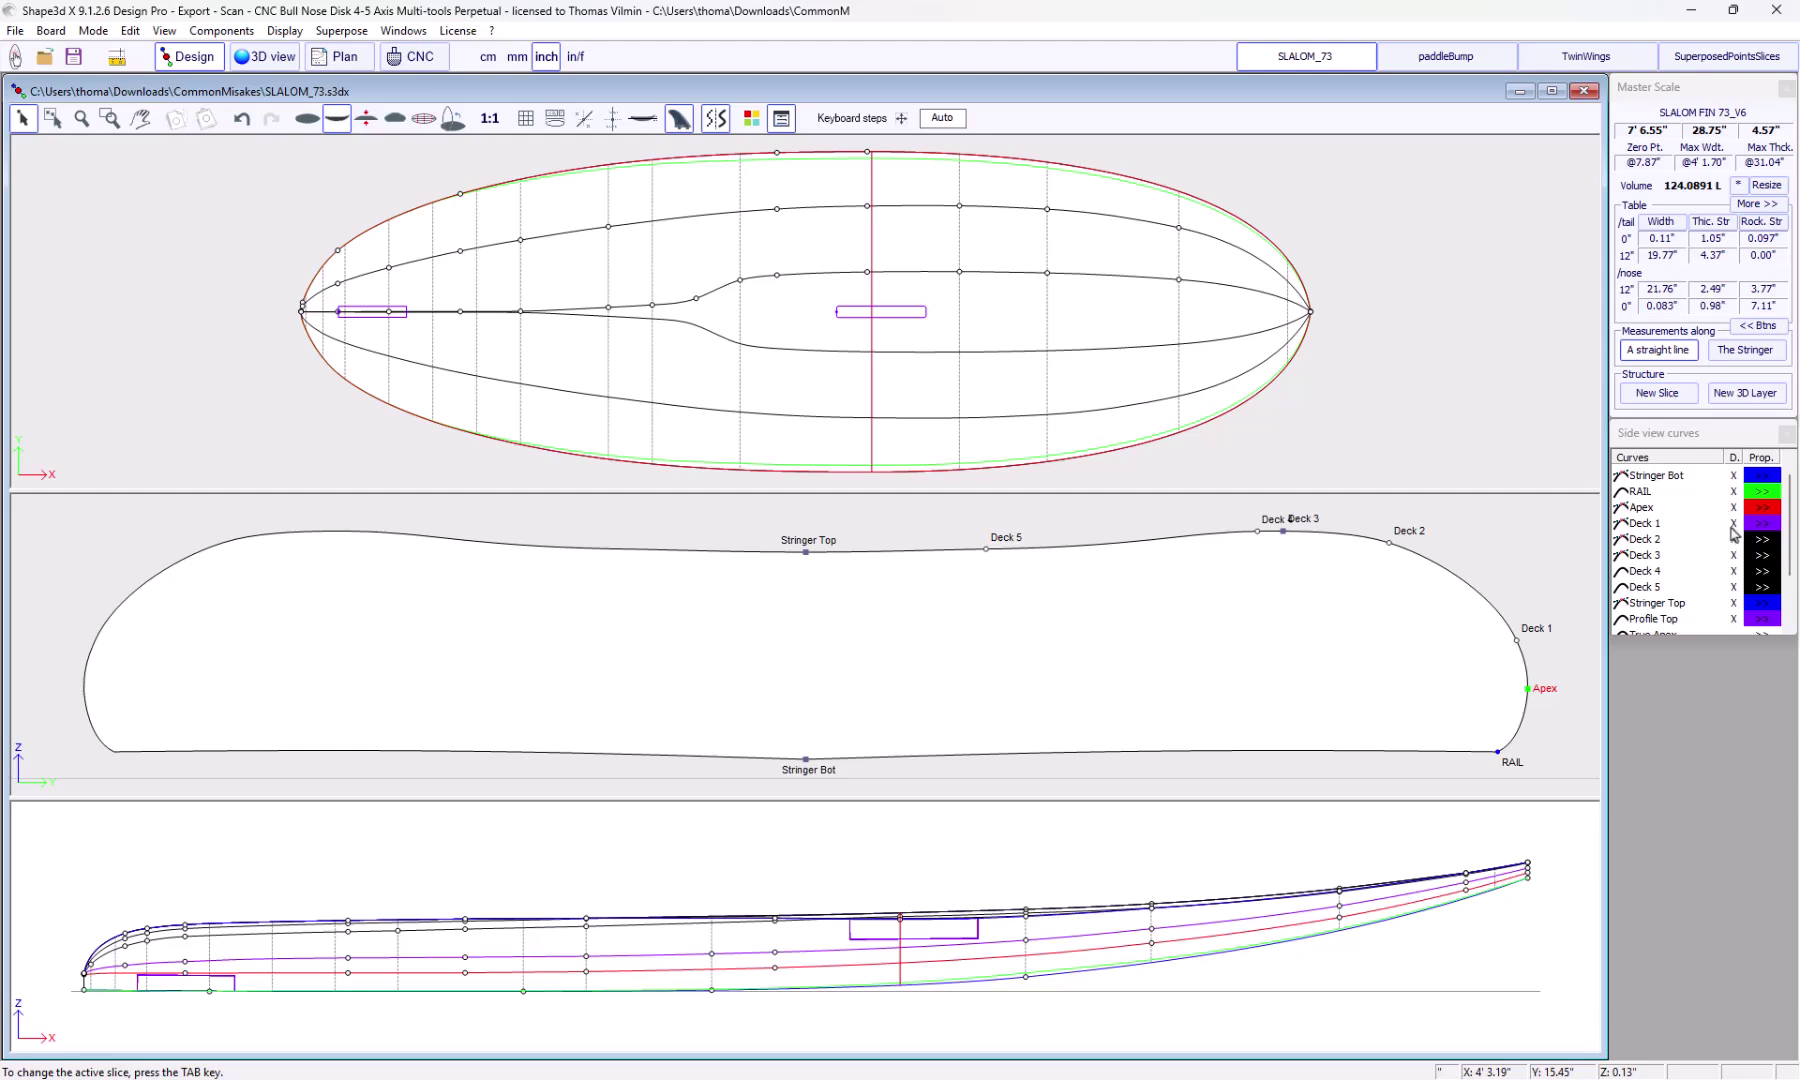
click(1735, 528)
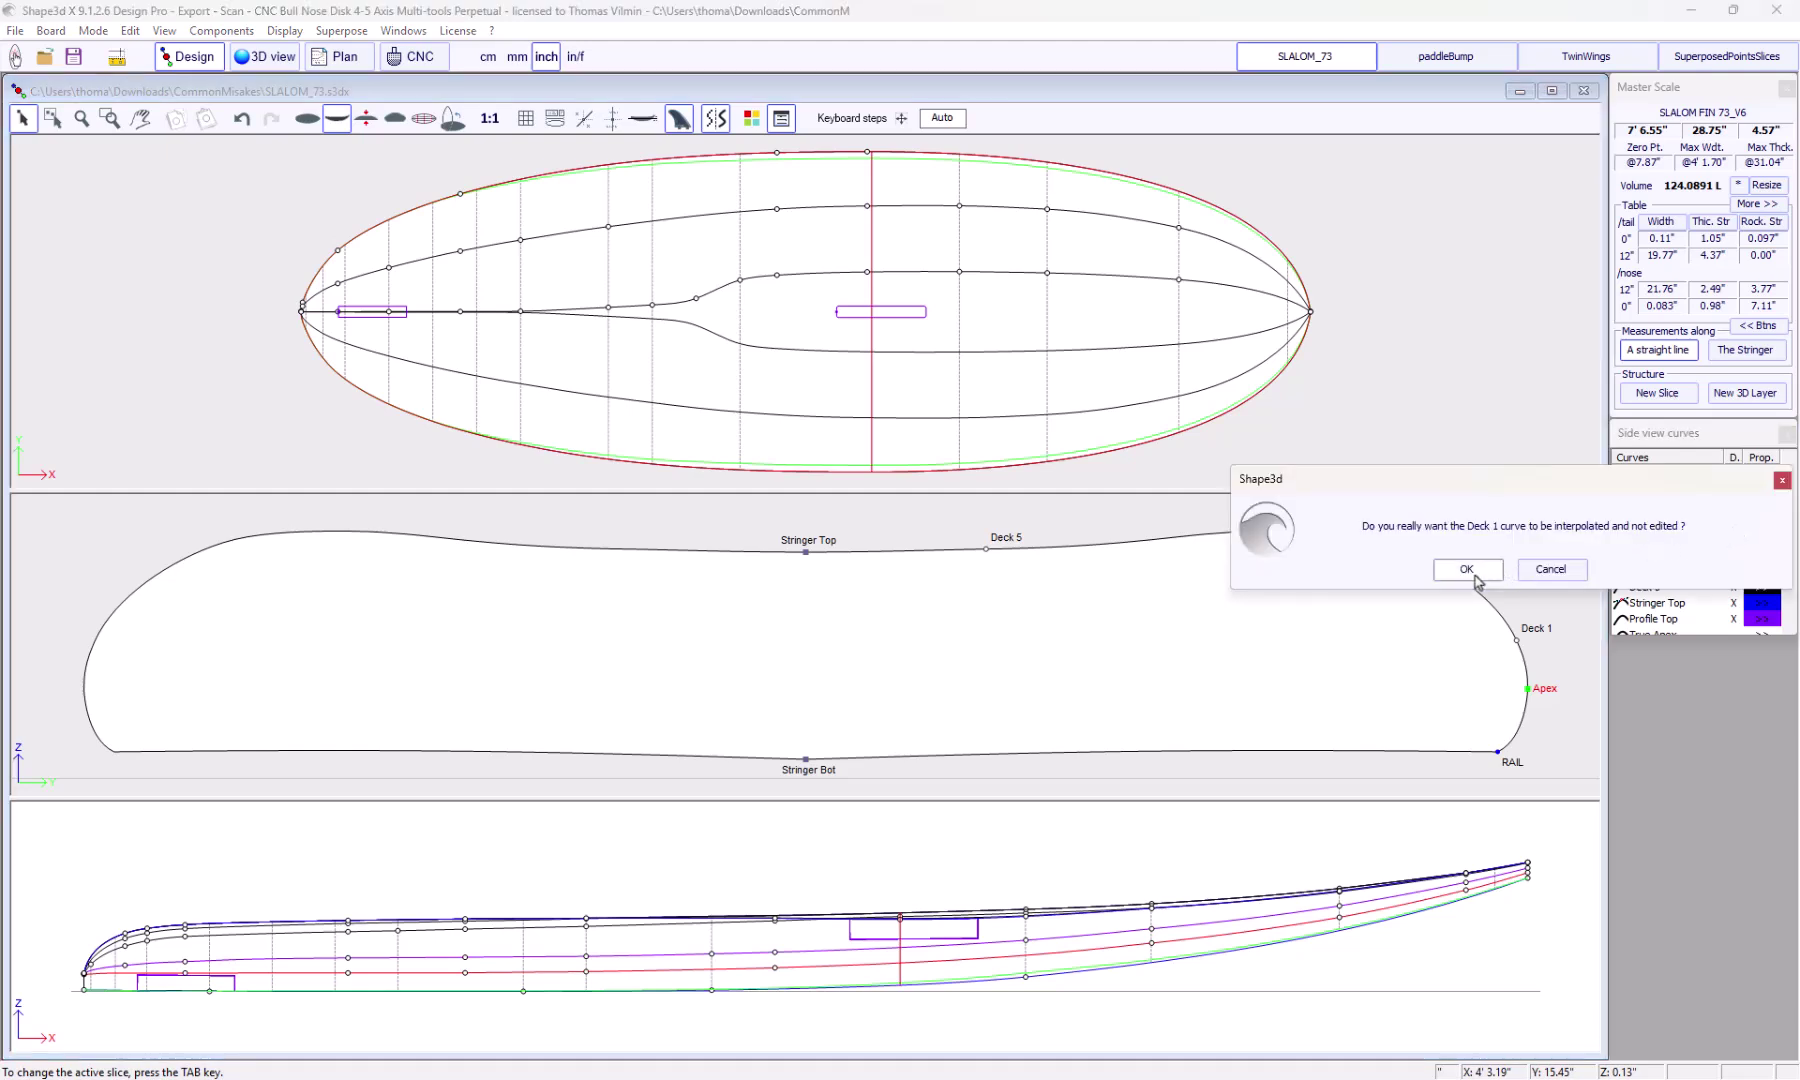
click(1462, 570)
click(1740, 541)
click(1488, 571)
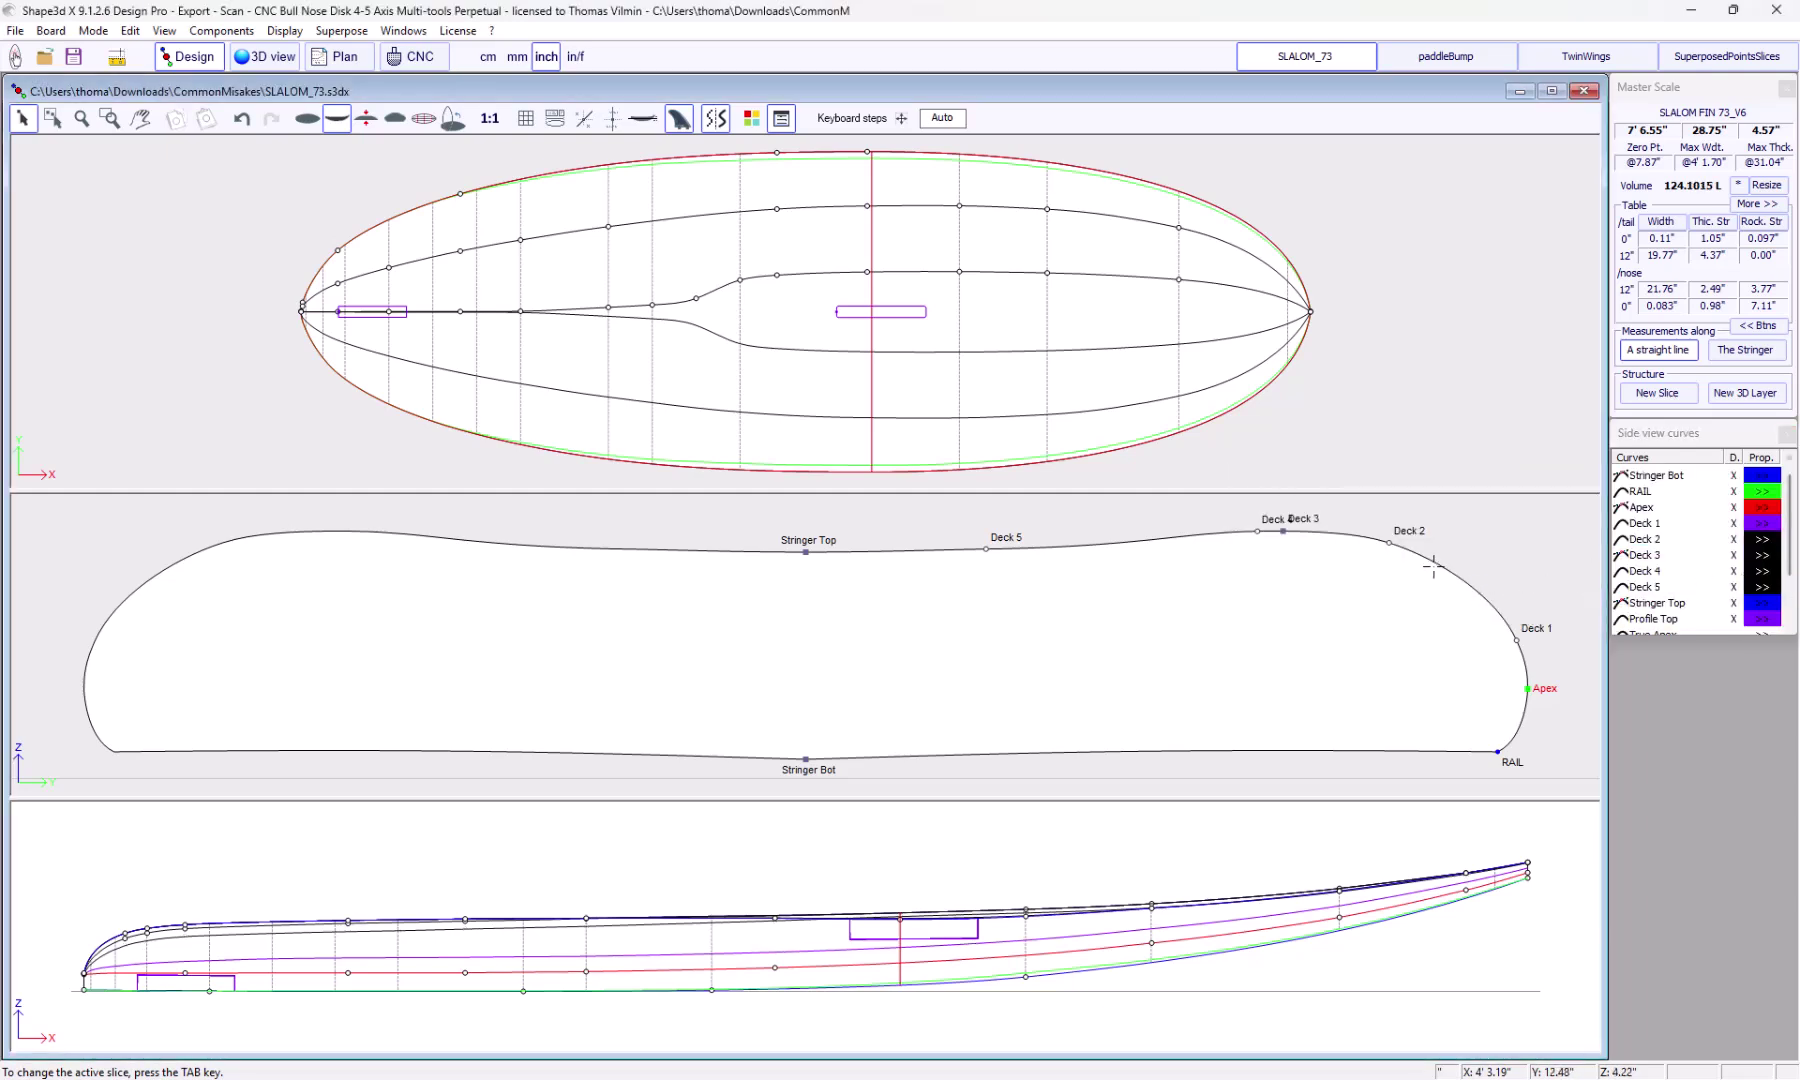
Hide Deck 4 from the side view and return to the top view
click(1648, 556)
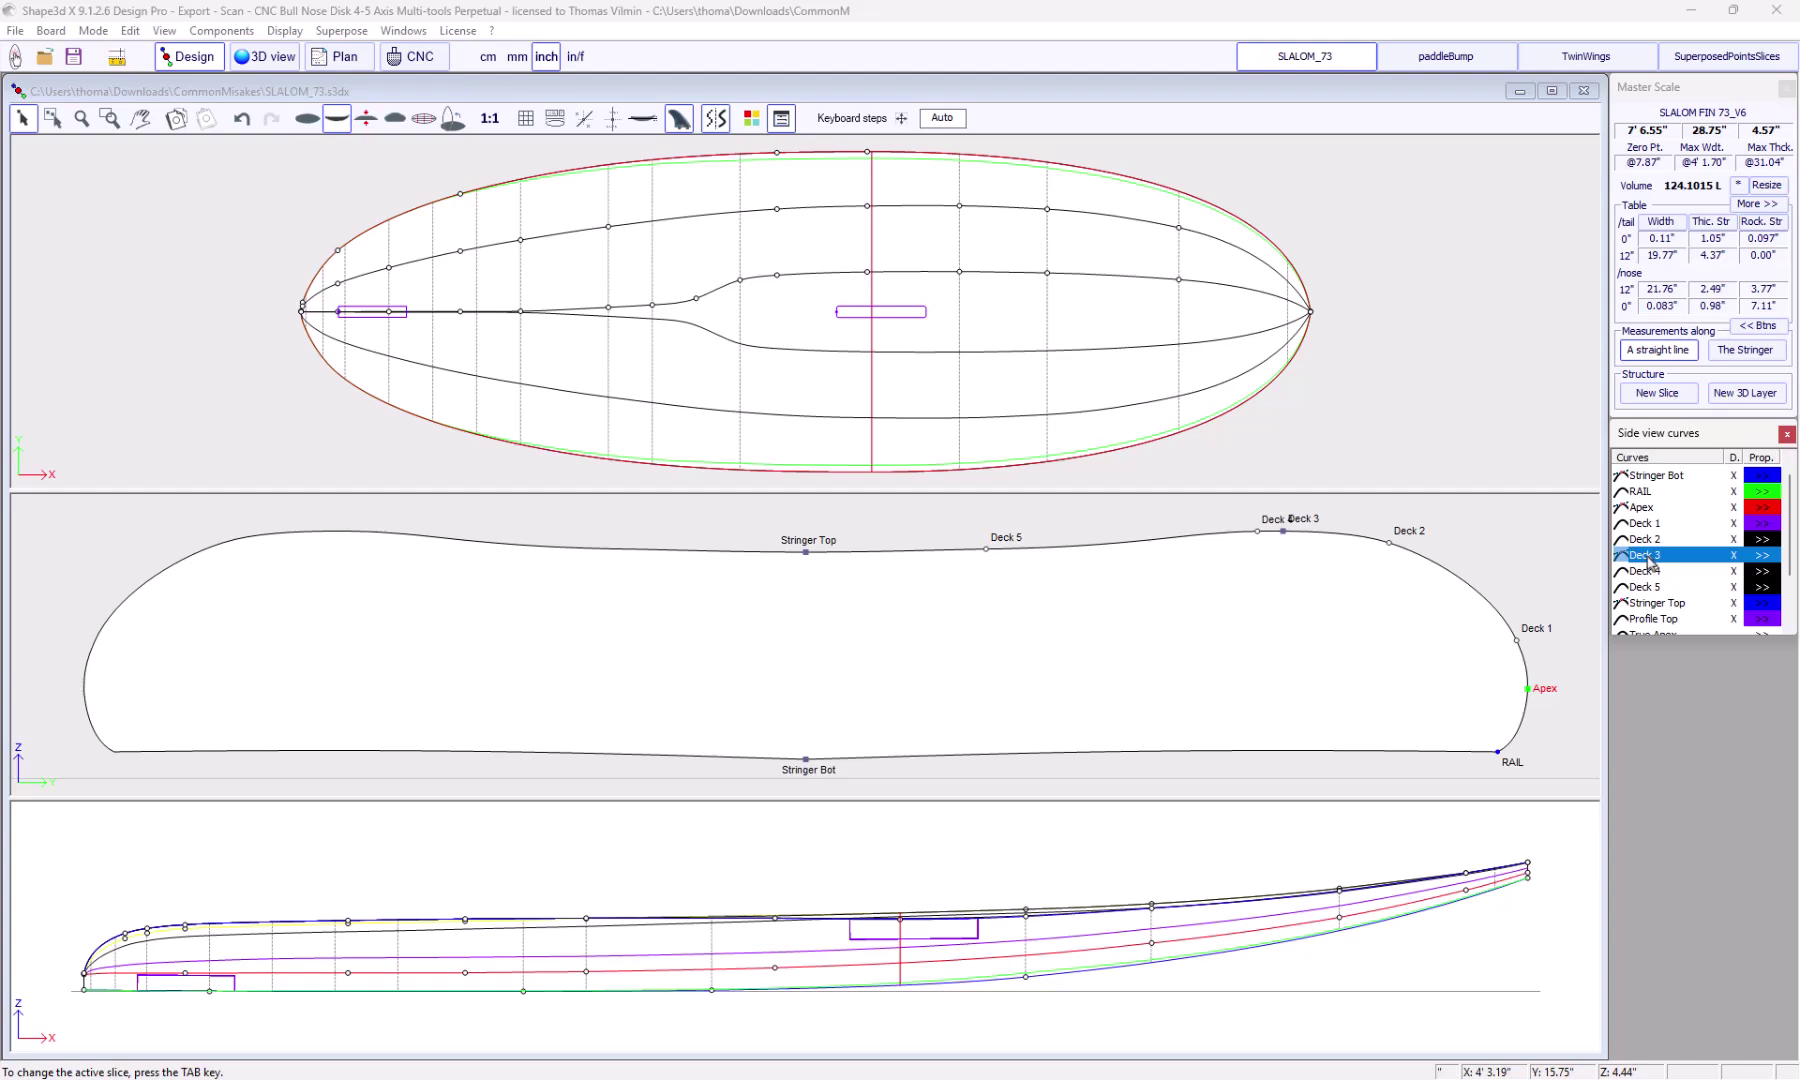
click(1731, 590)
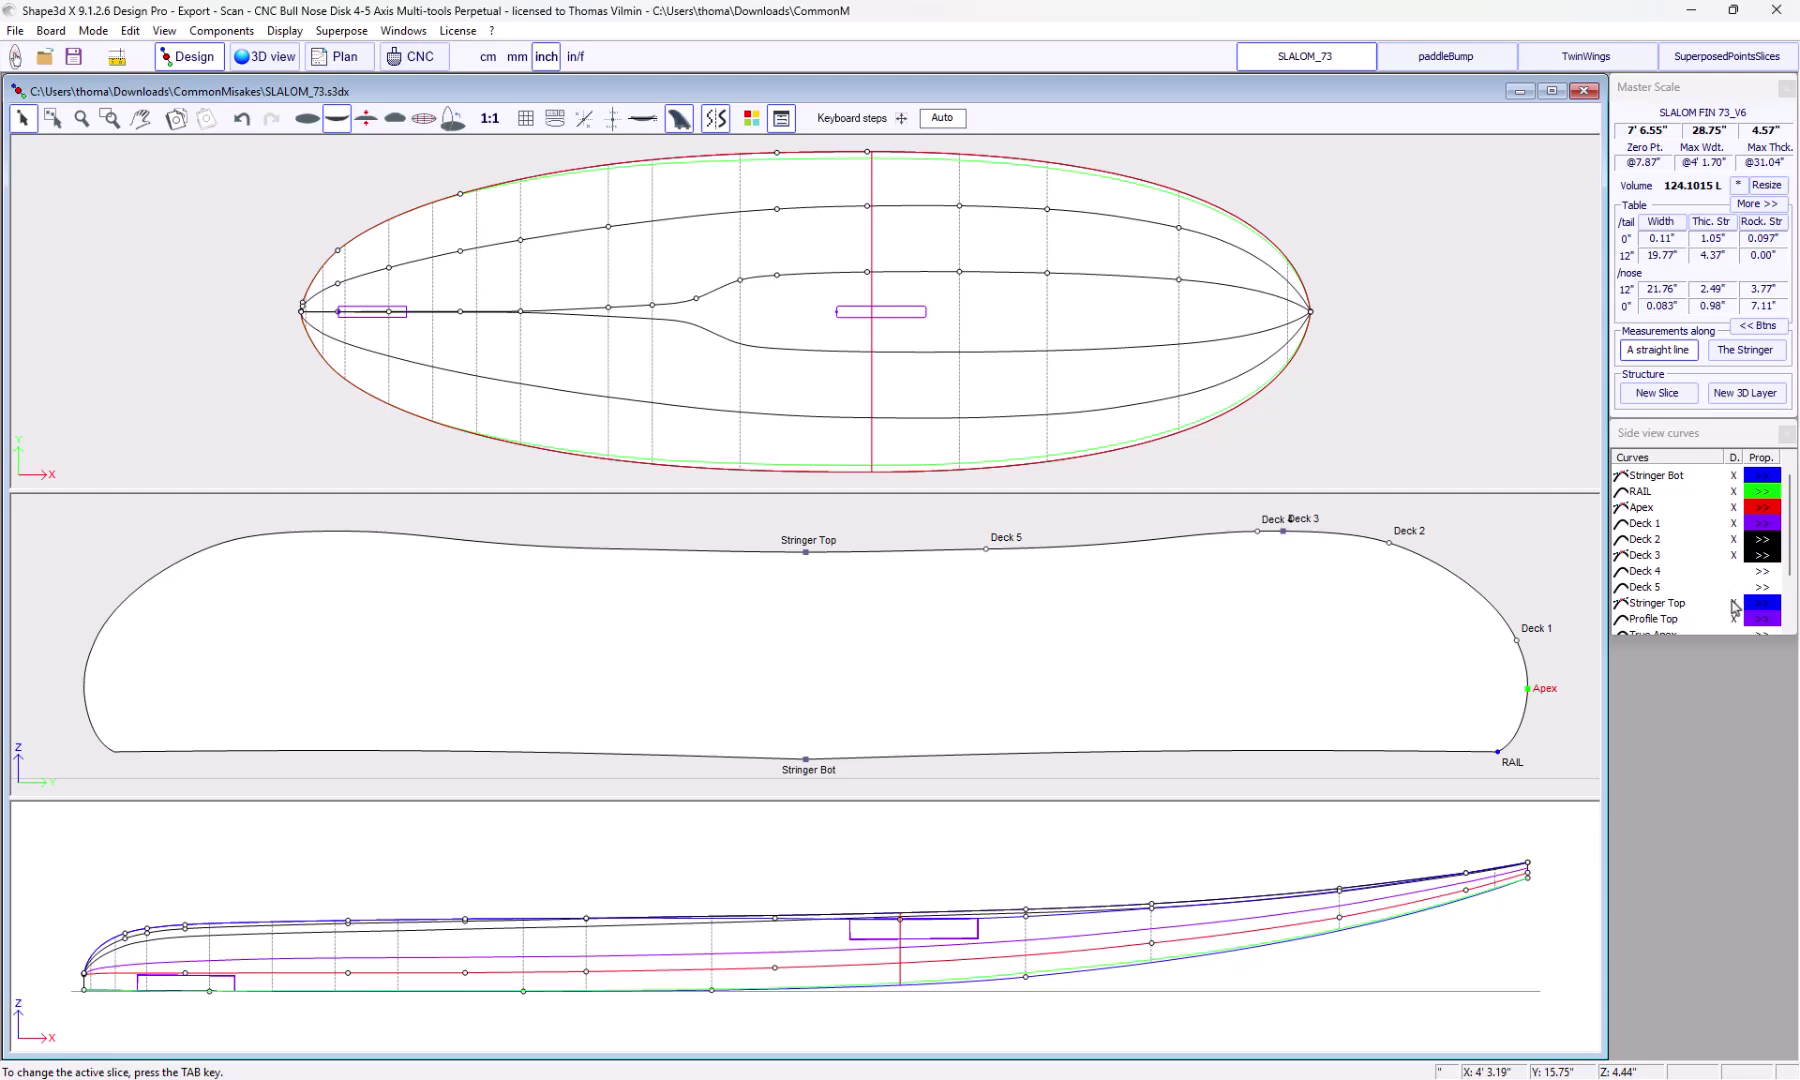
click(1500, 409)
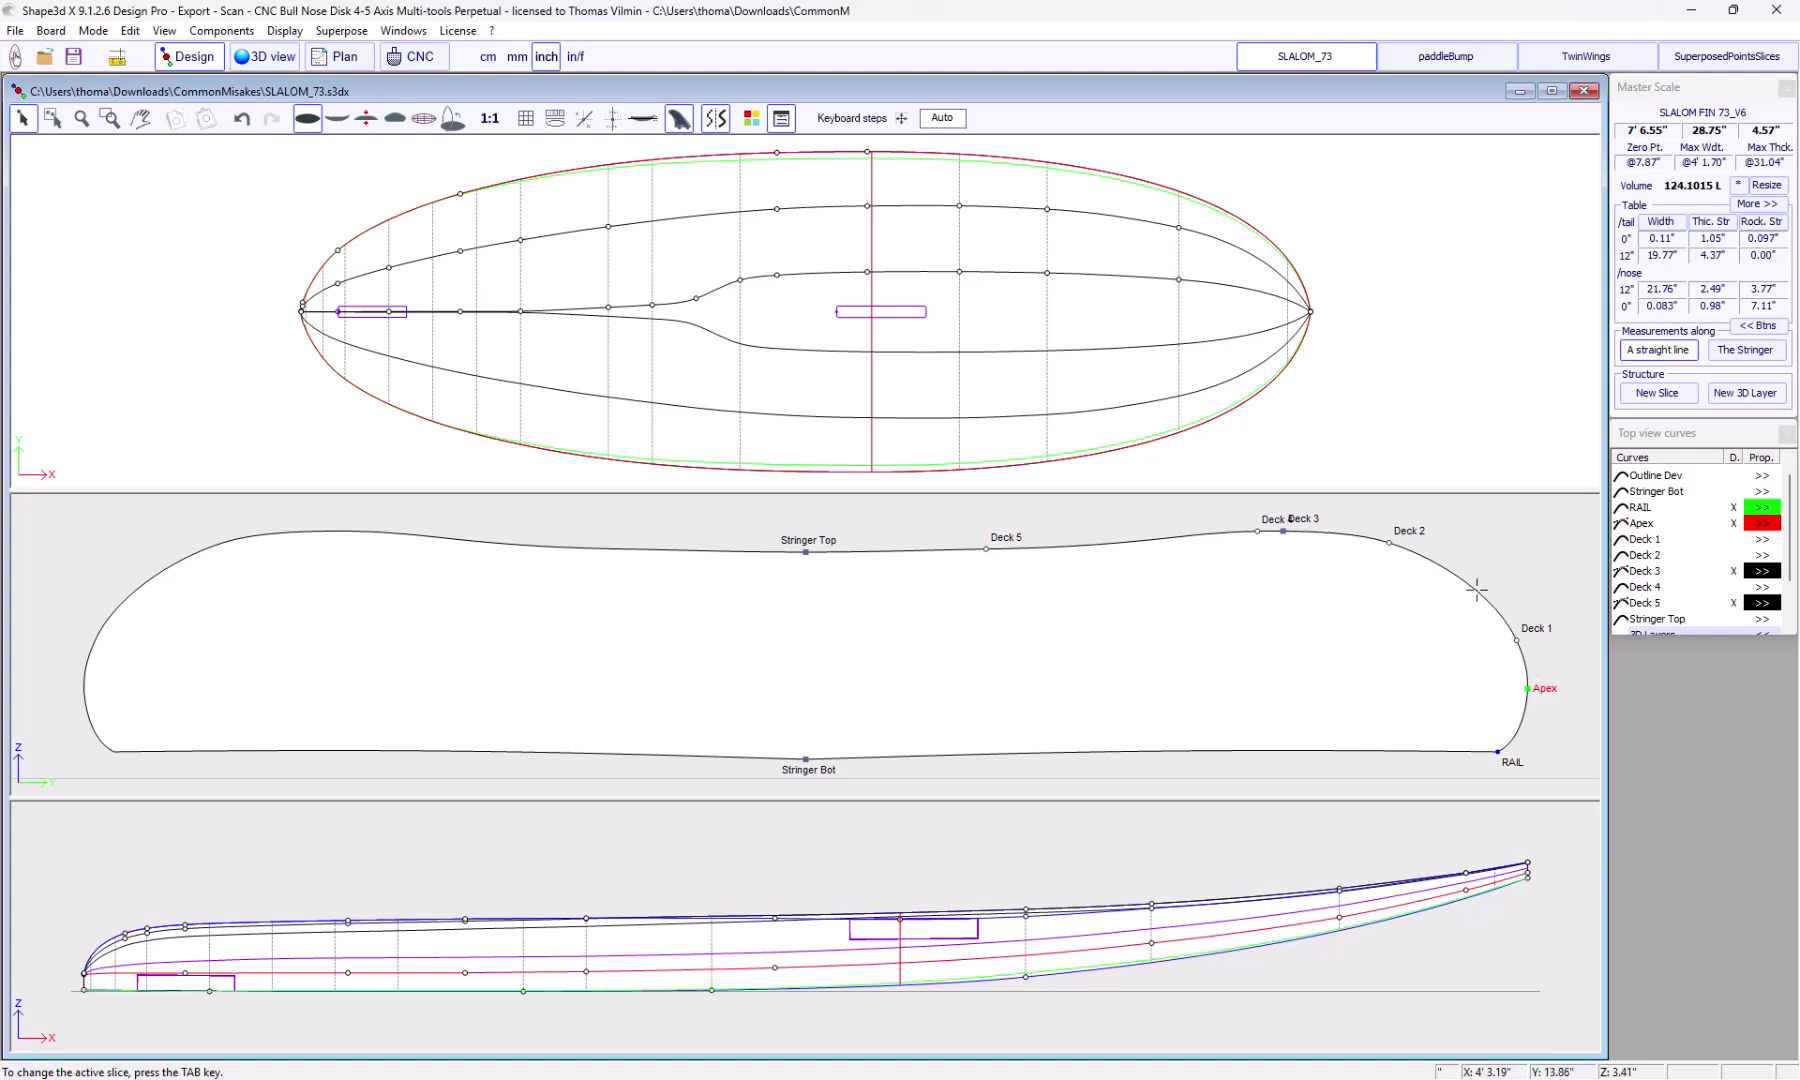
Delete a surplus Deck 1 control point from the mid-board slice and compare the neighbouring slice
click(1516, 641)
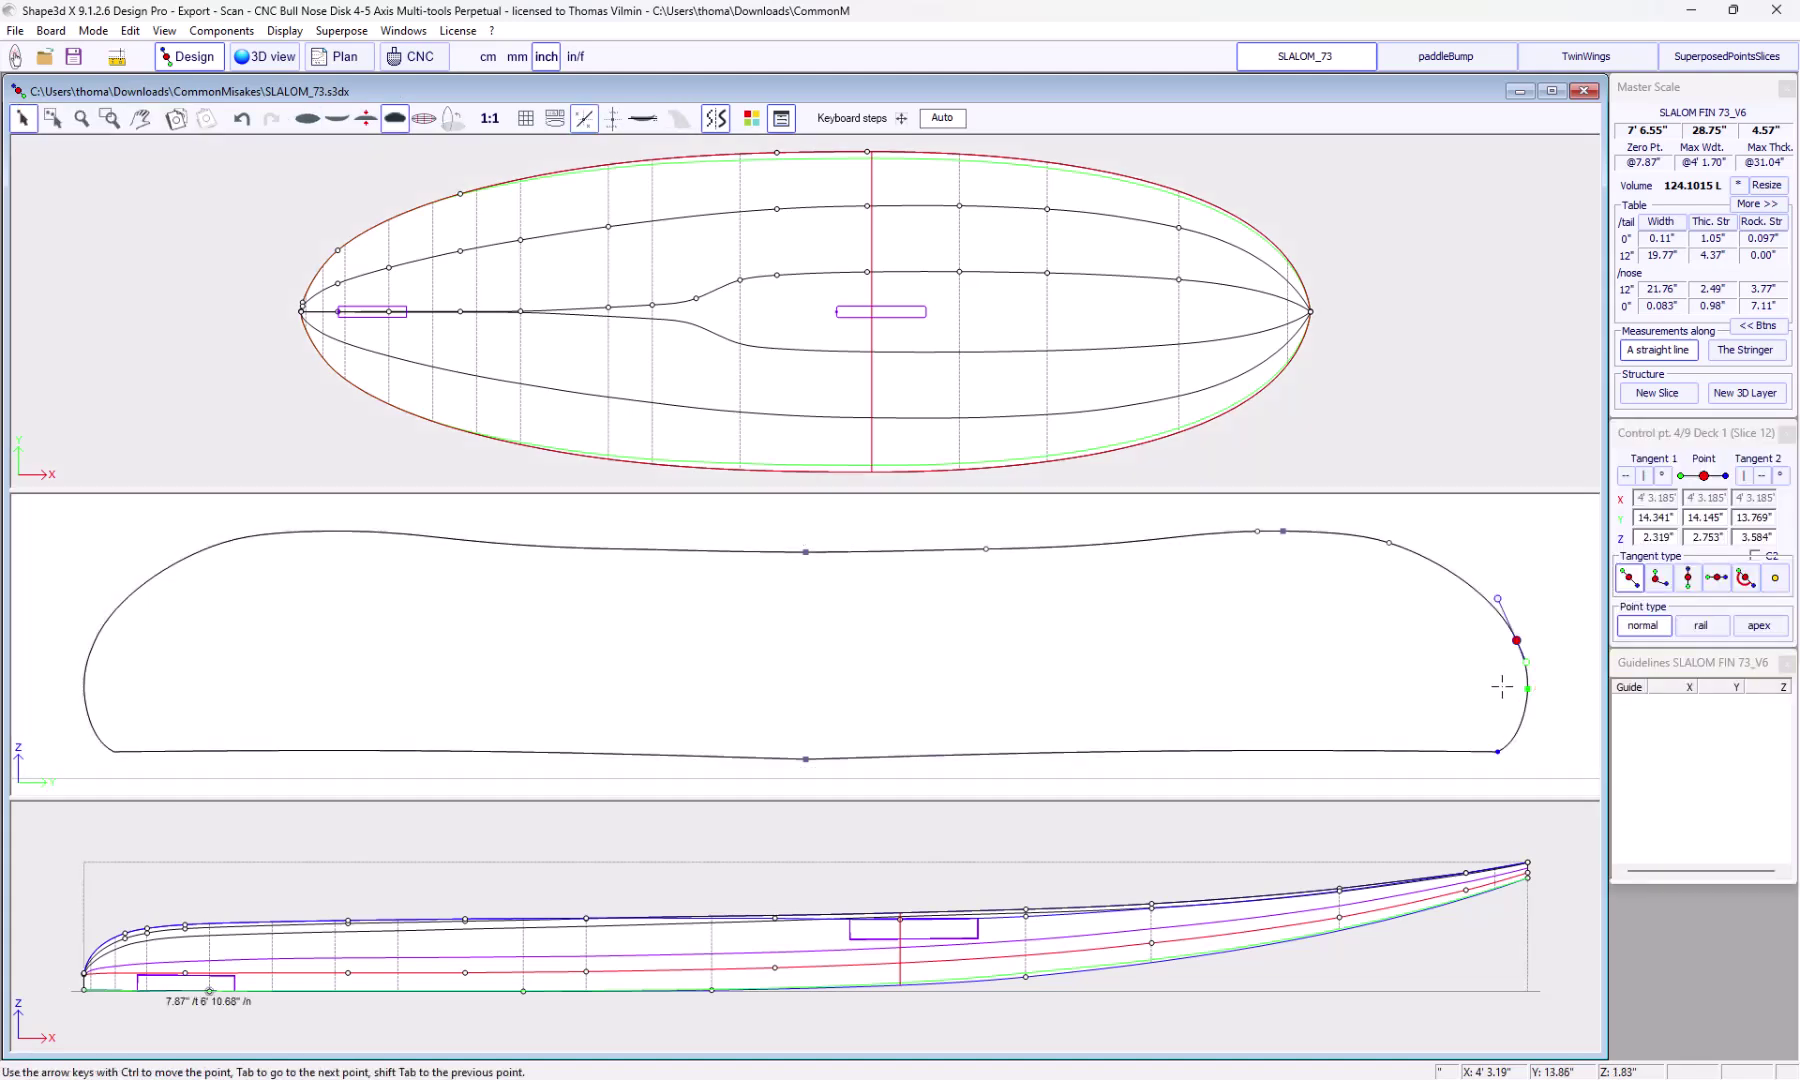
key(Delete)
key(Return)
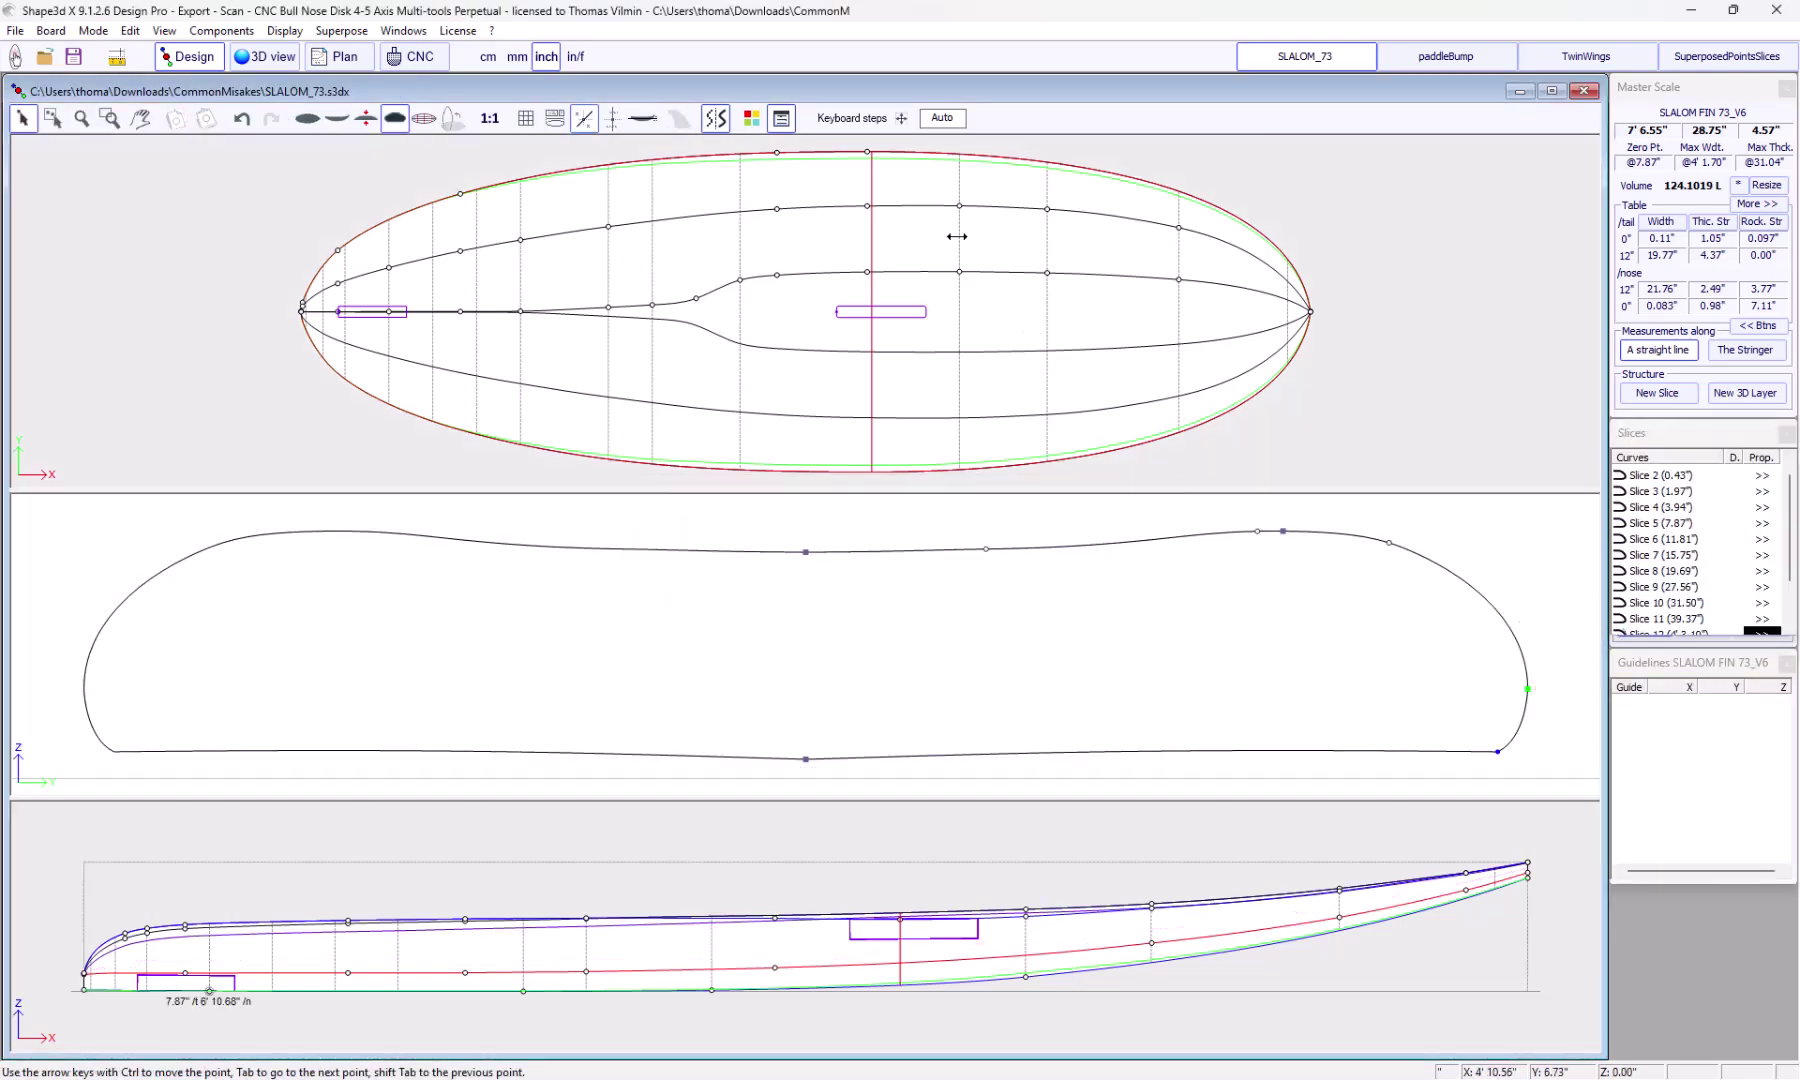
click(957, 237)
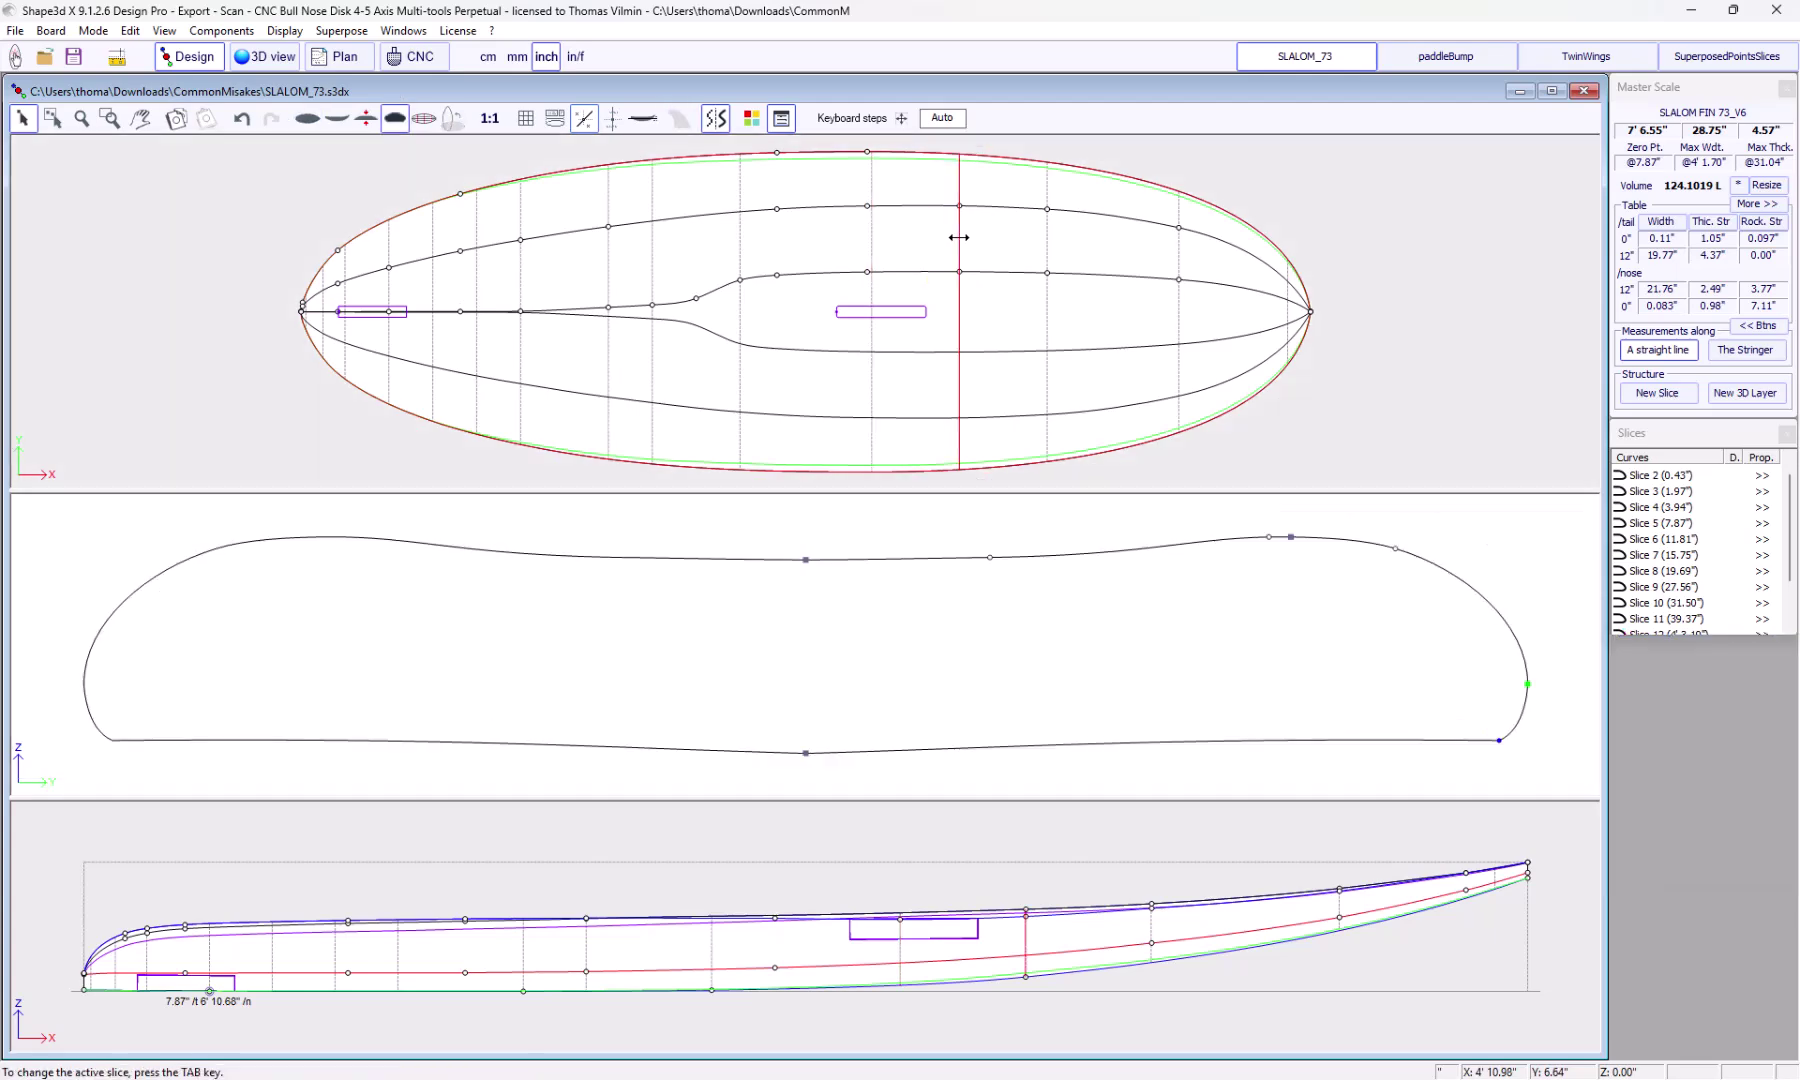
click(869, 242)
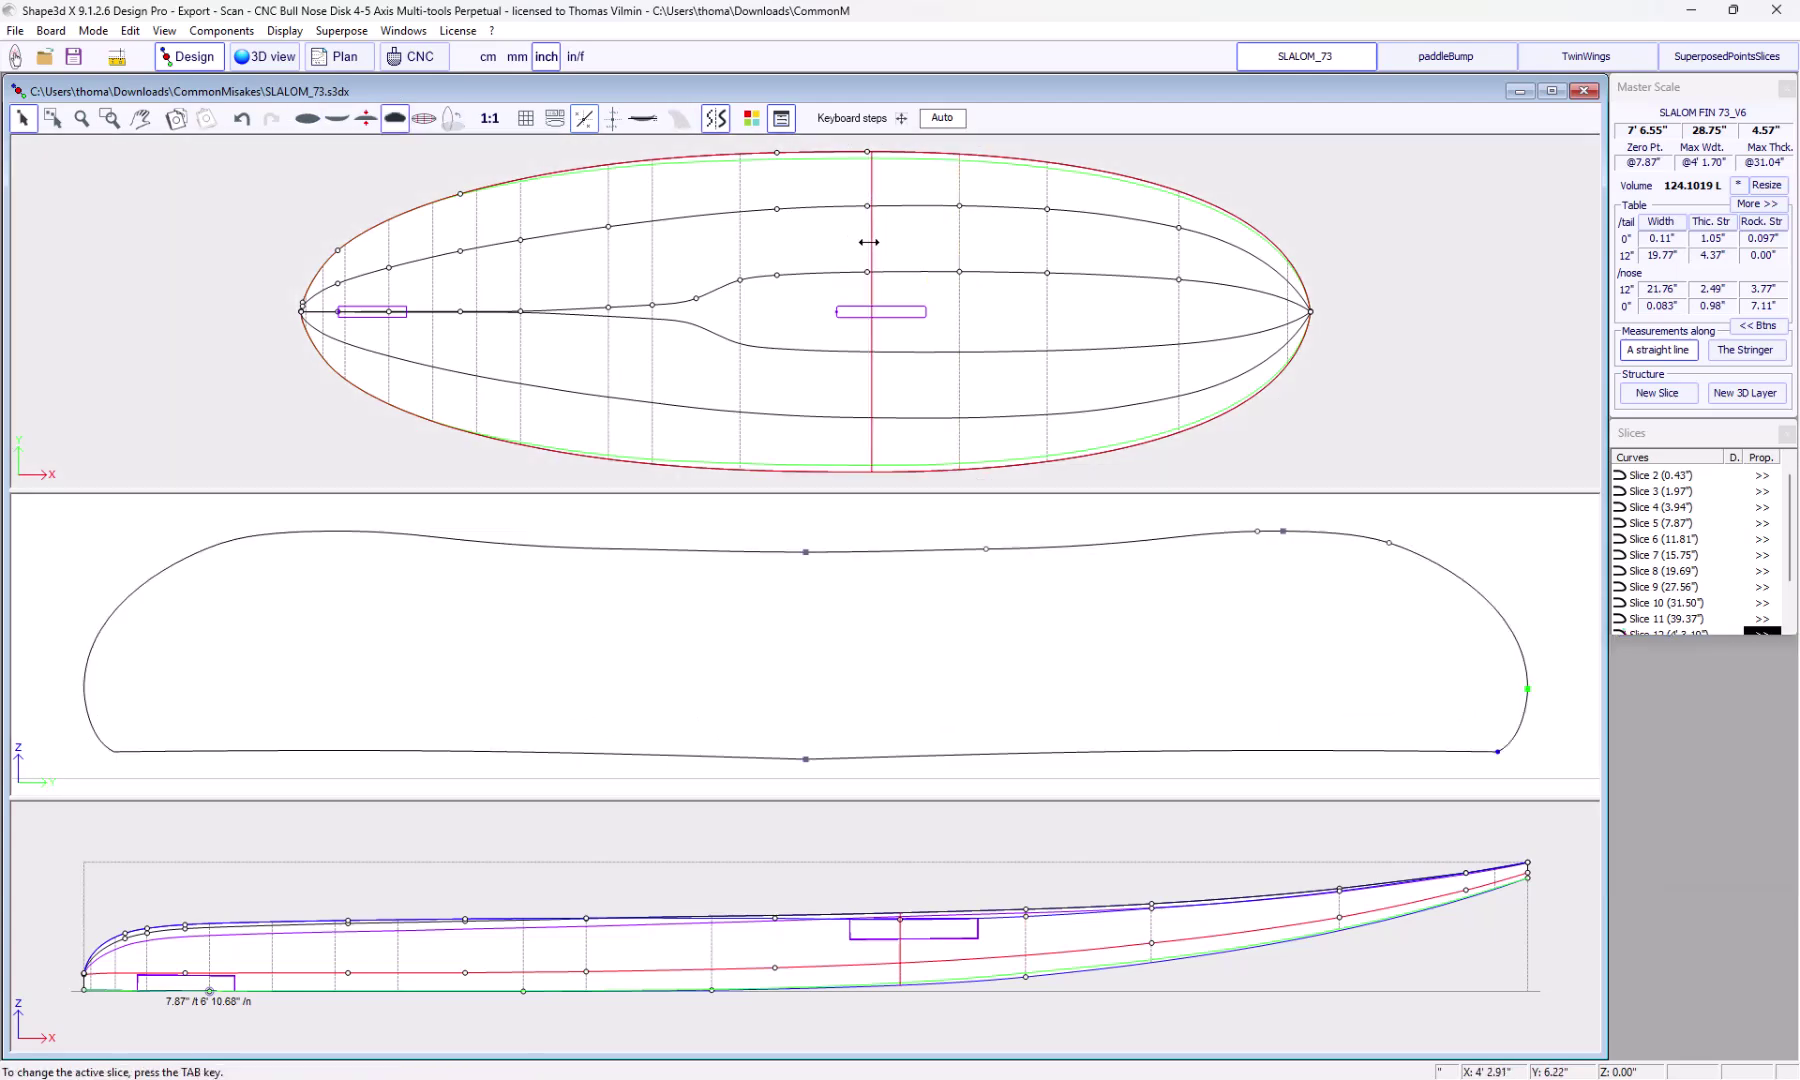
Delete the Deck 3 control point, then review Slices 11 and 10
click(1388, 543)
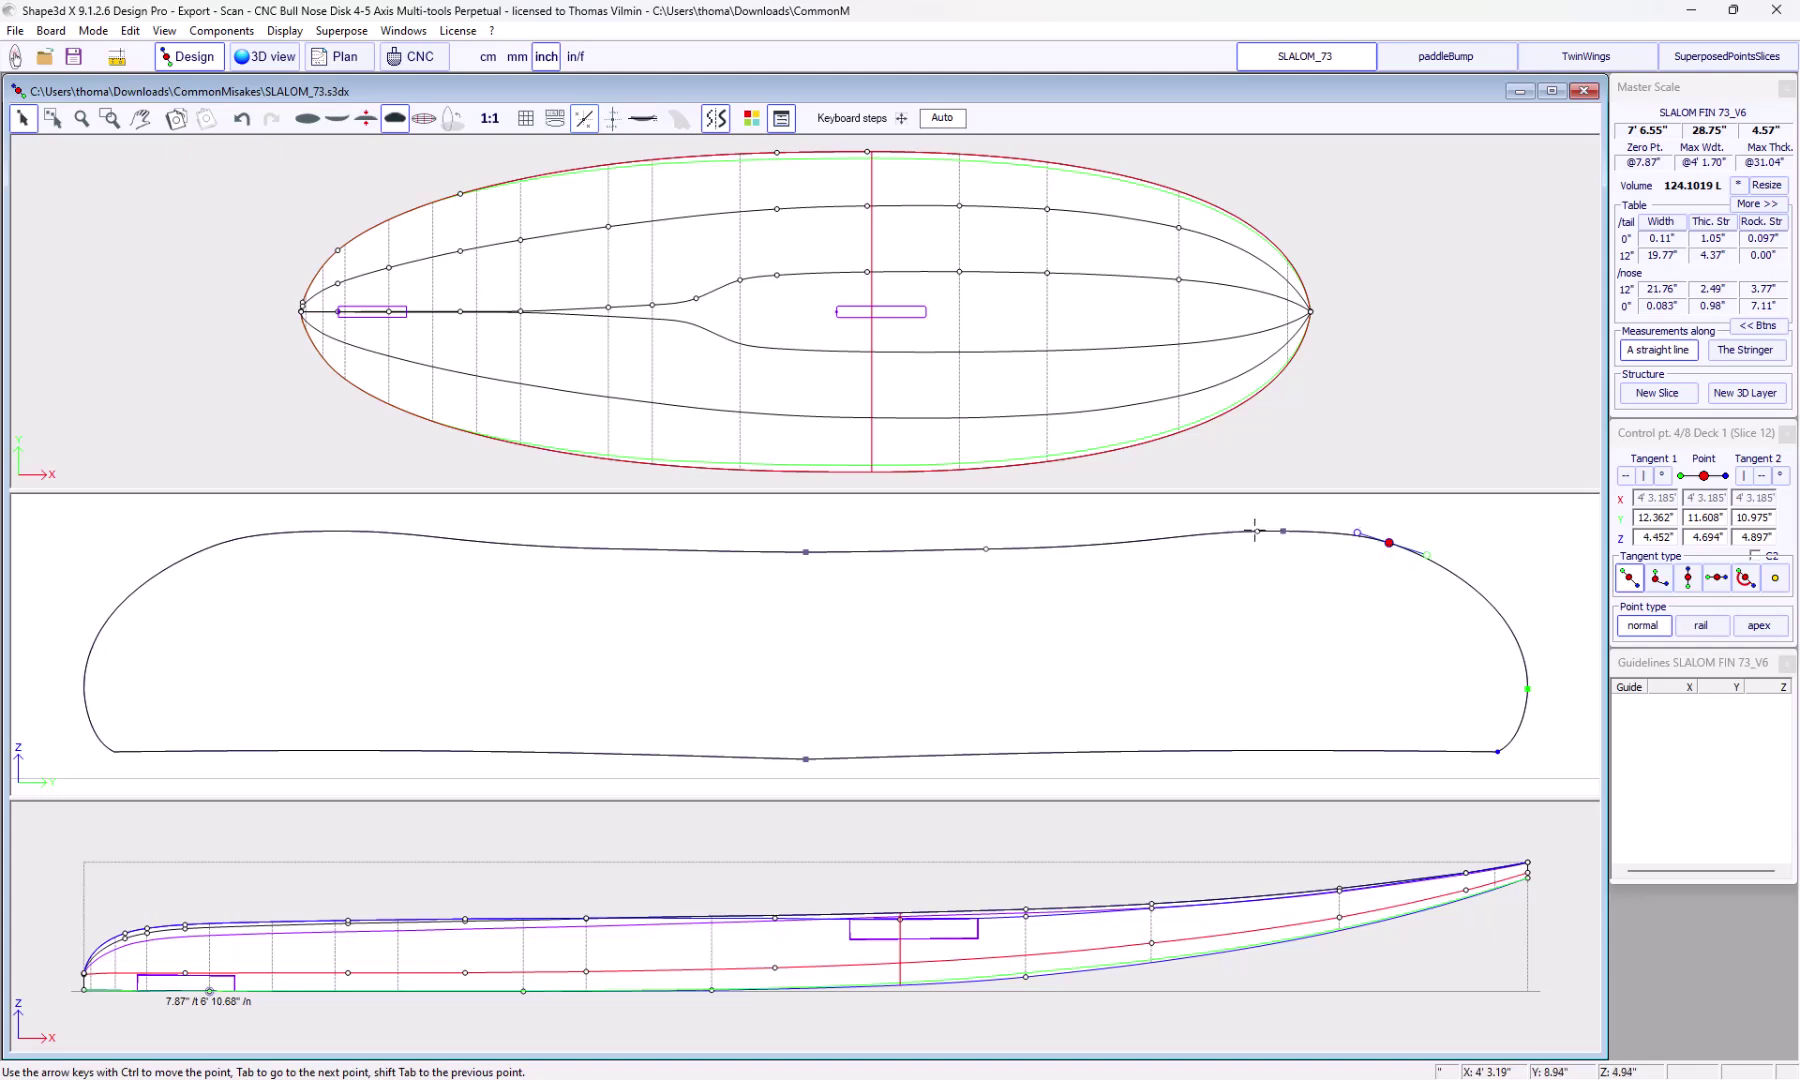
click(1256, 531)
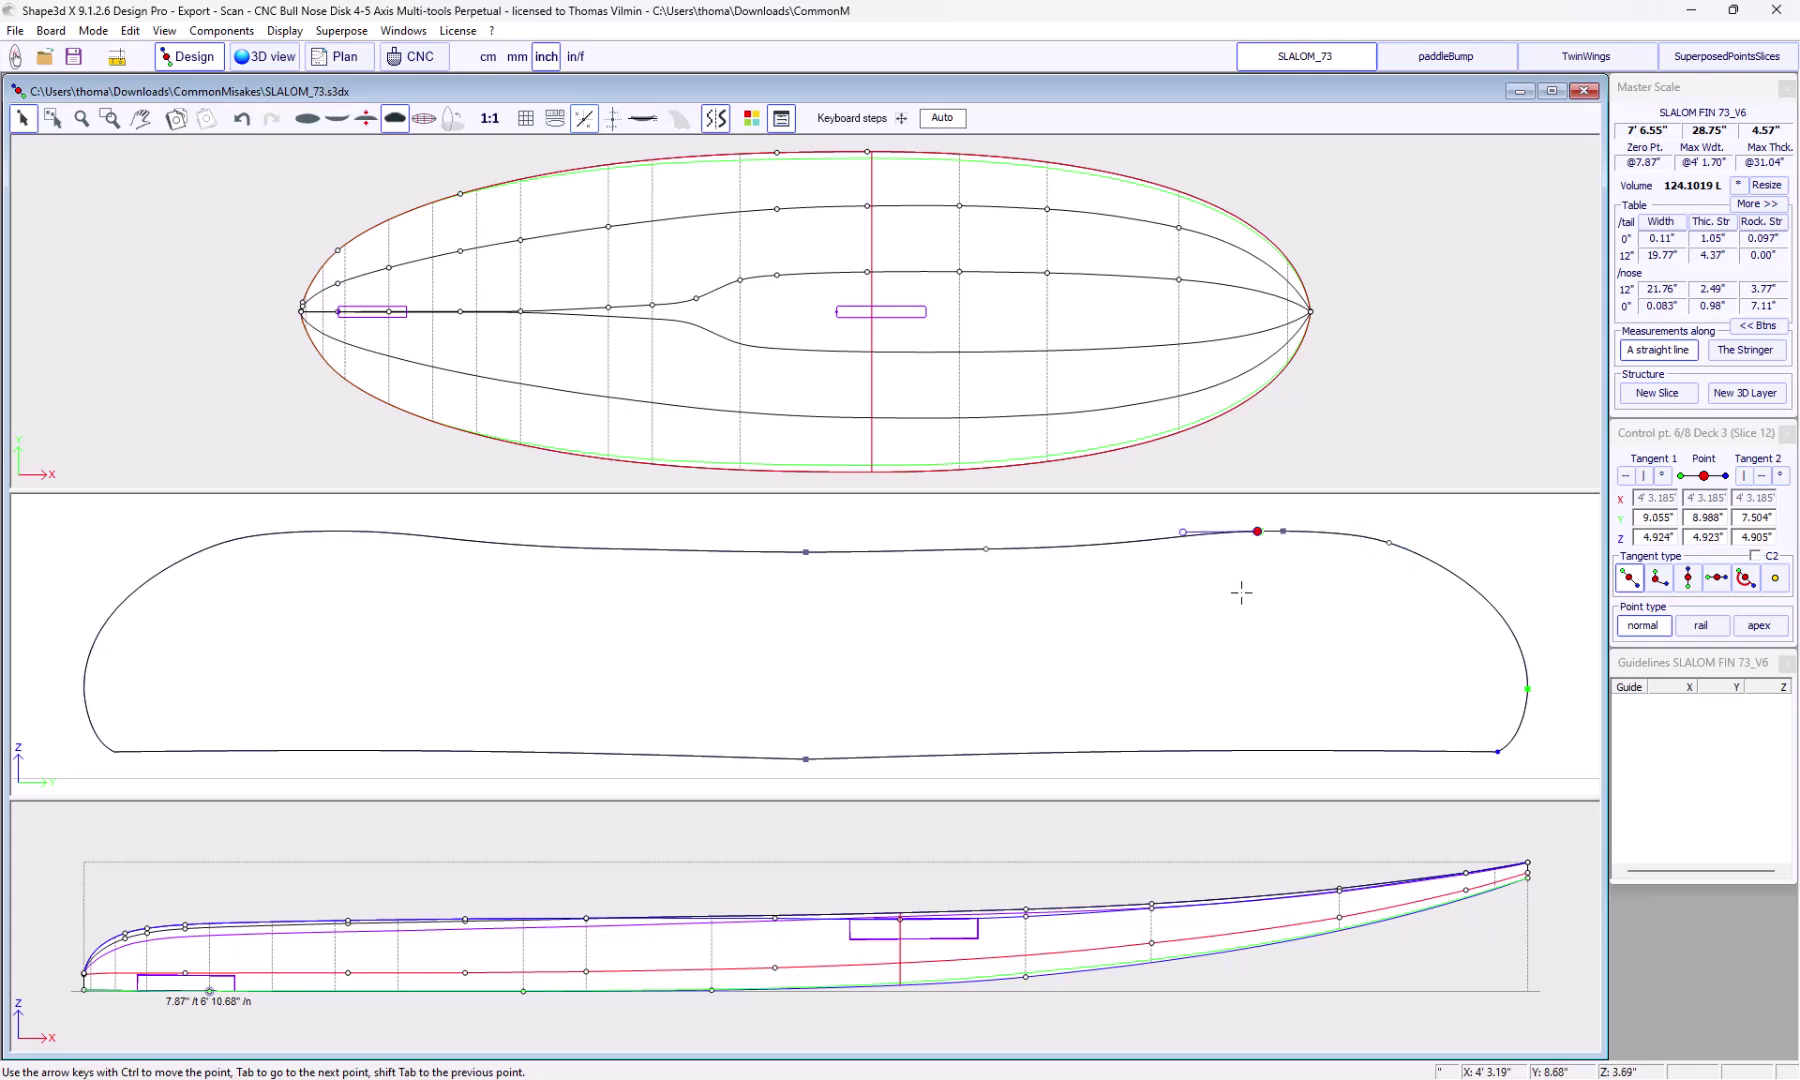
key(Delete)
key(Return)
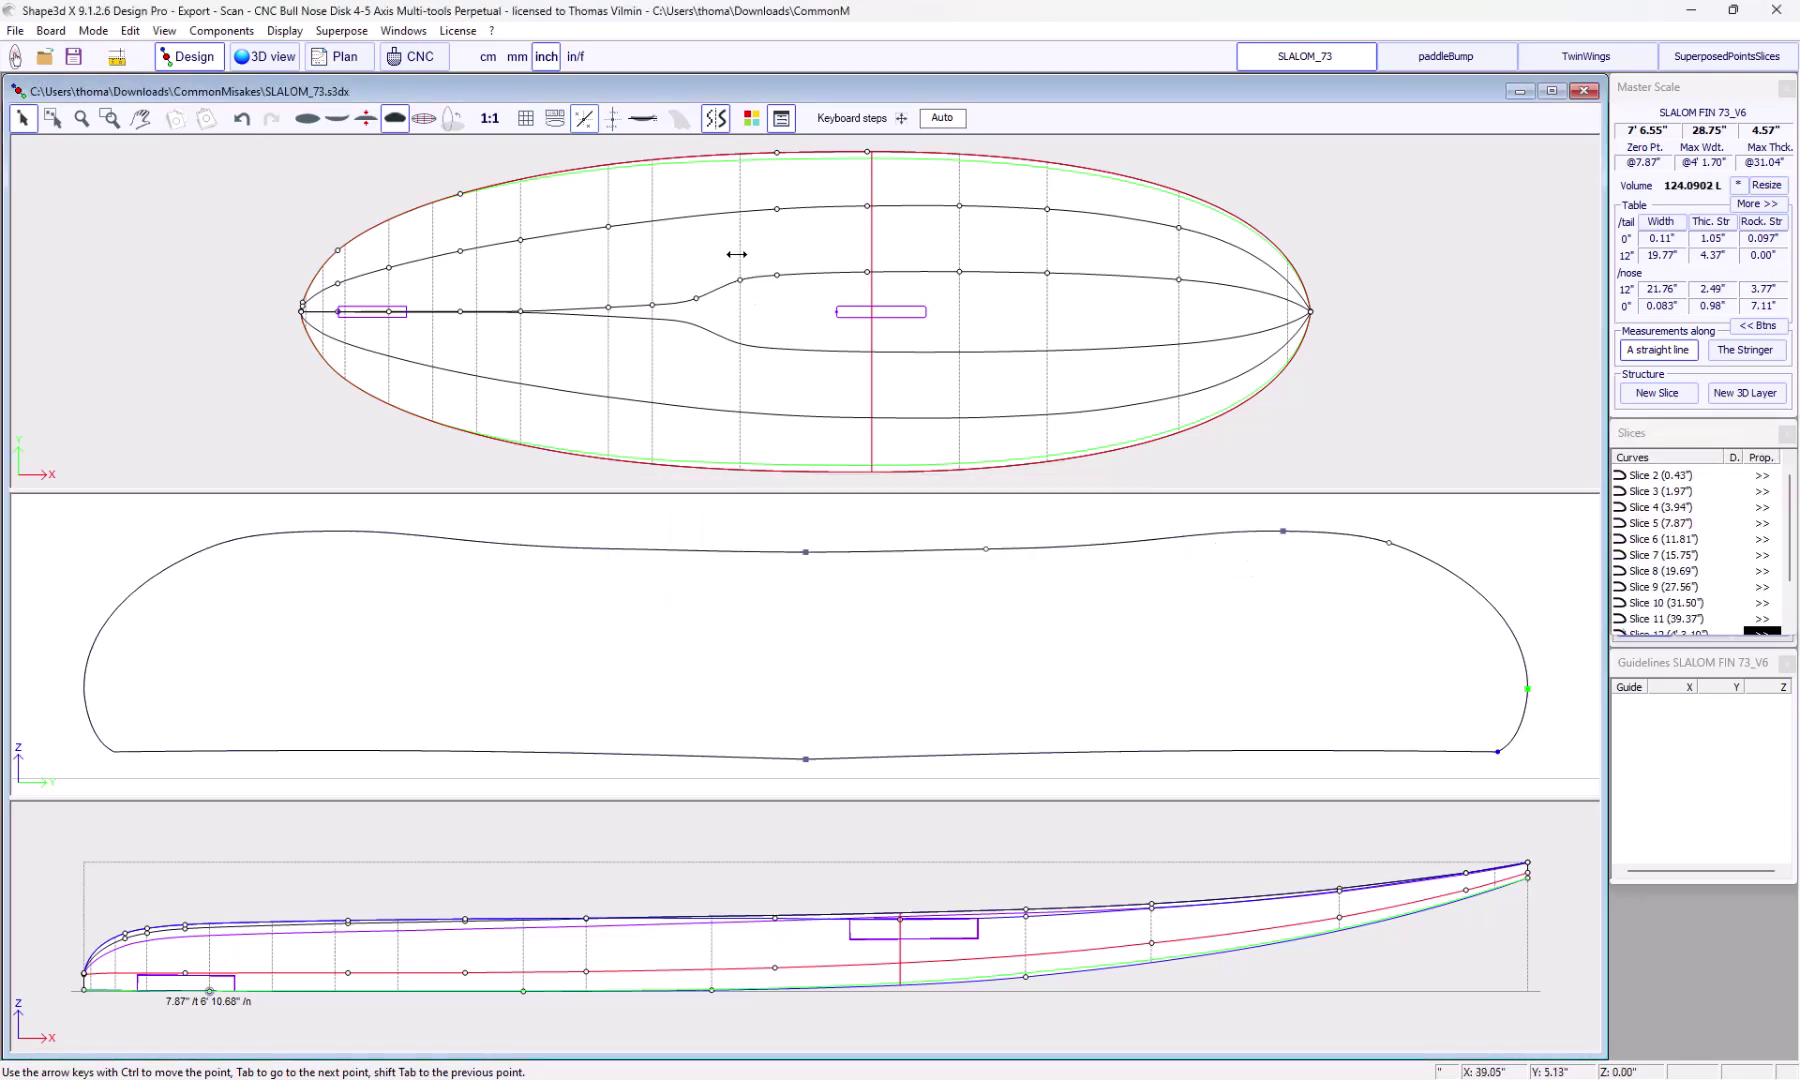
click(735, 252)
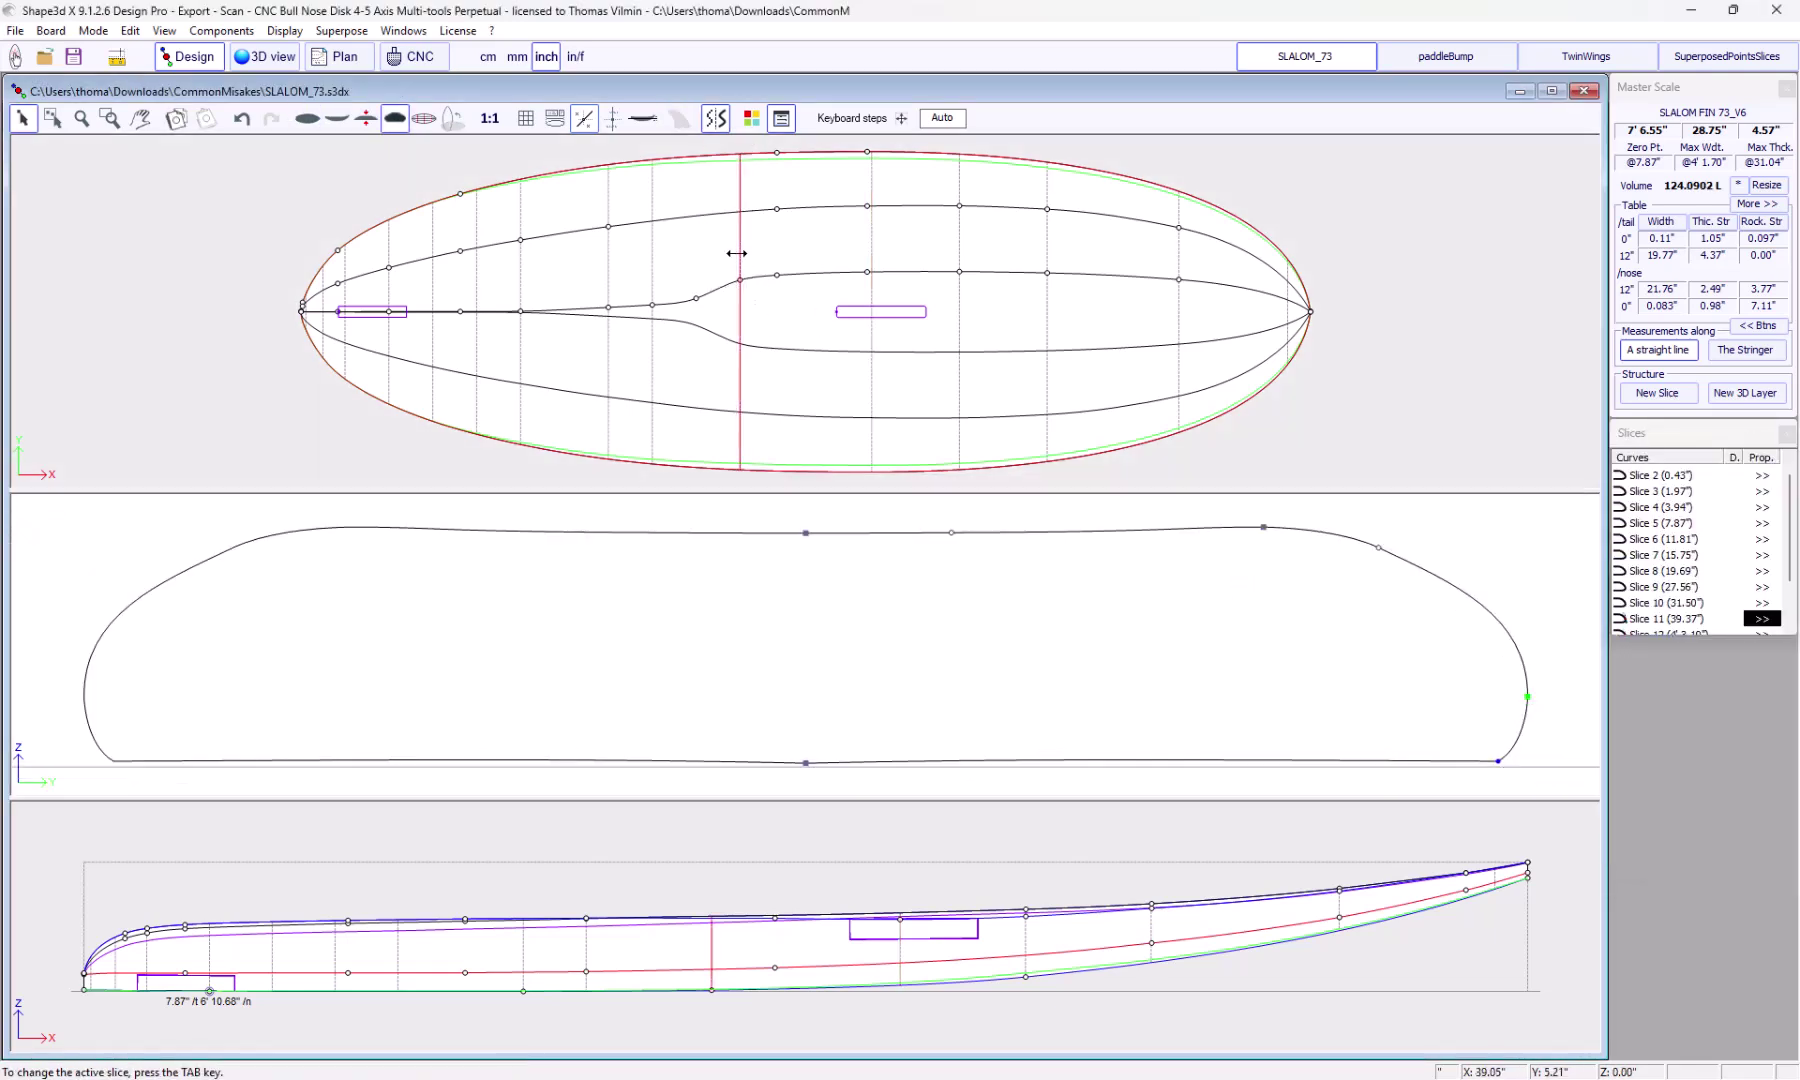
click(647, 244)
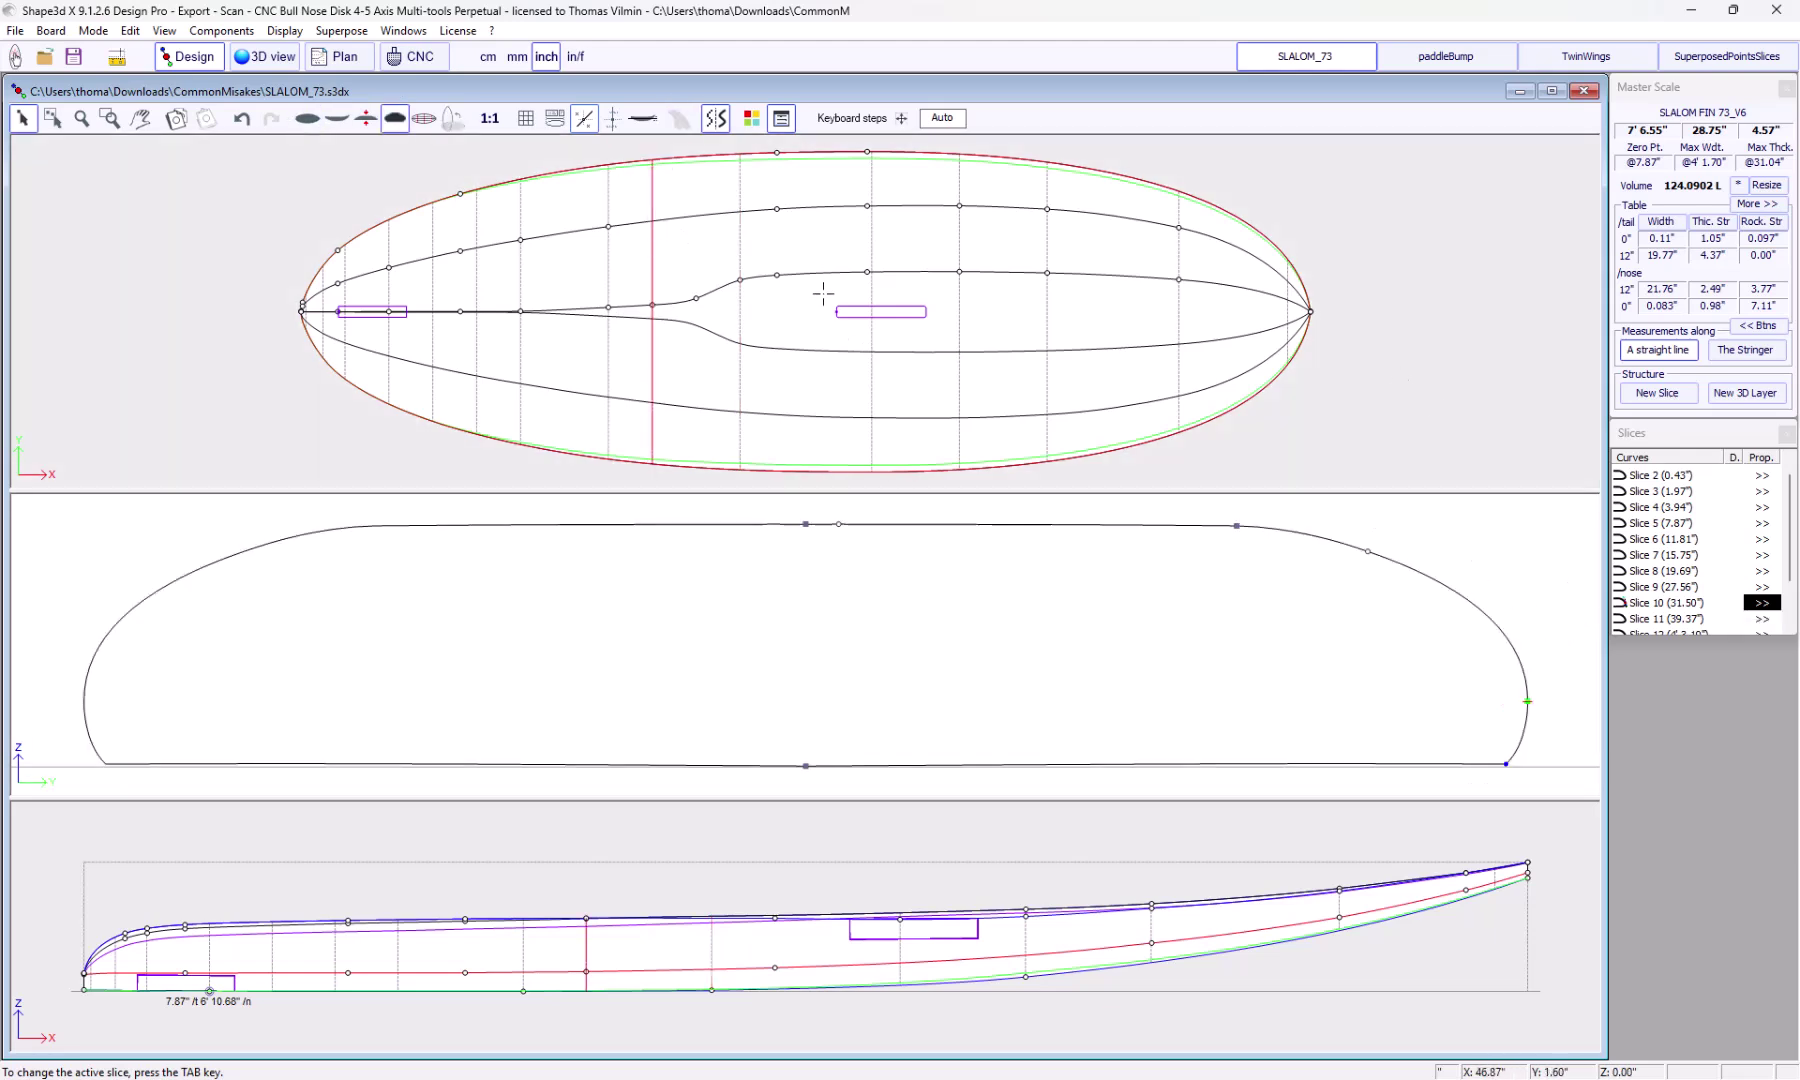
Delete the slice after Slice 12, and then Slice 10
click(866, 239)
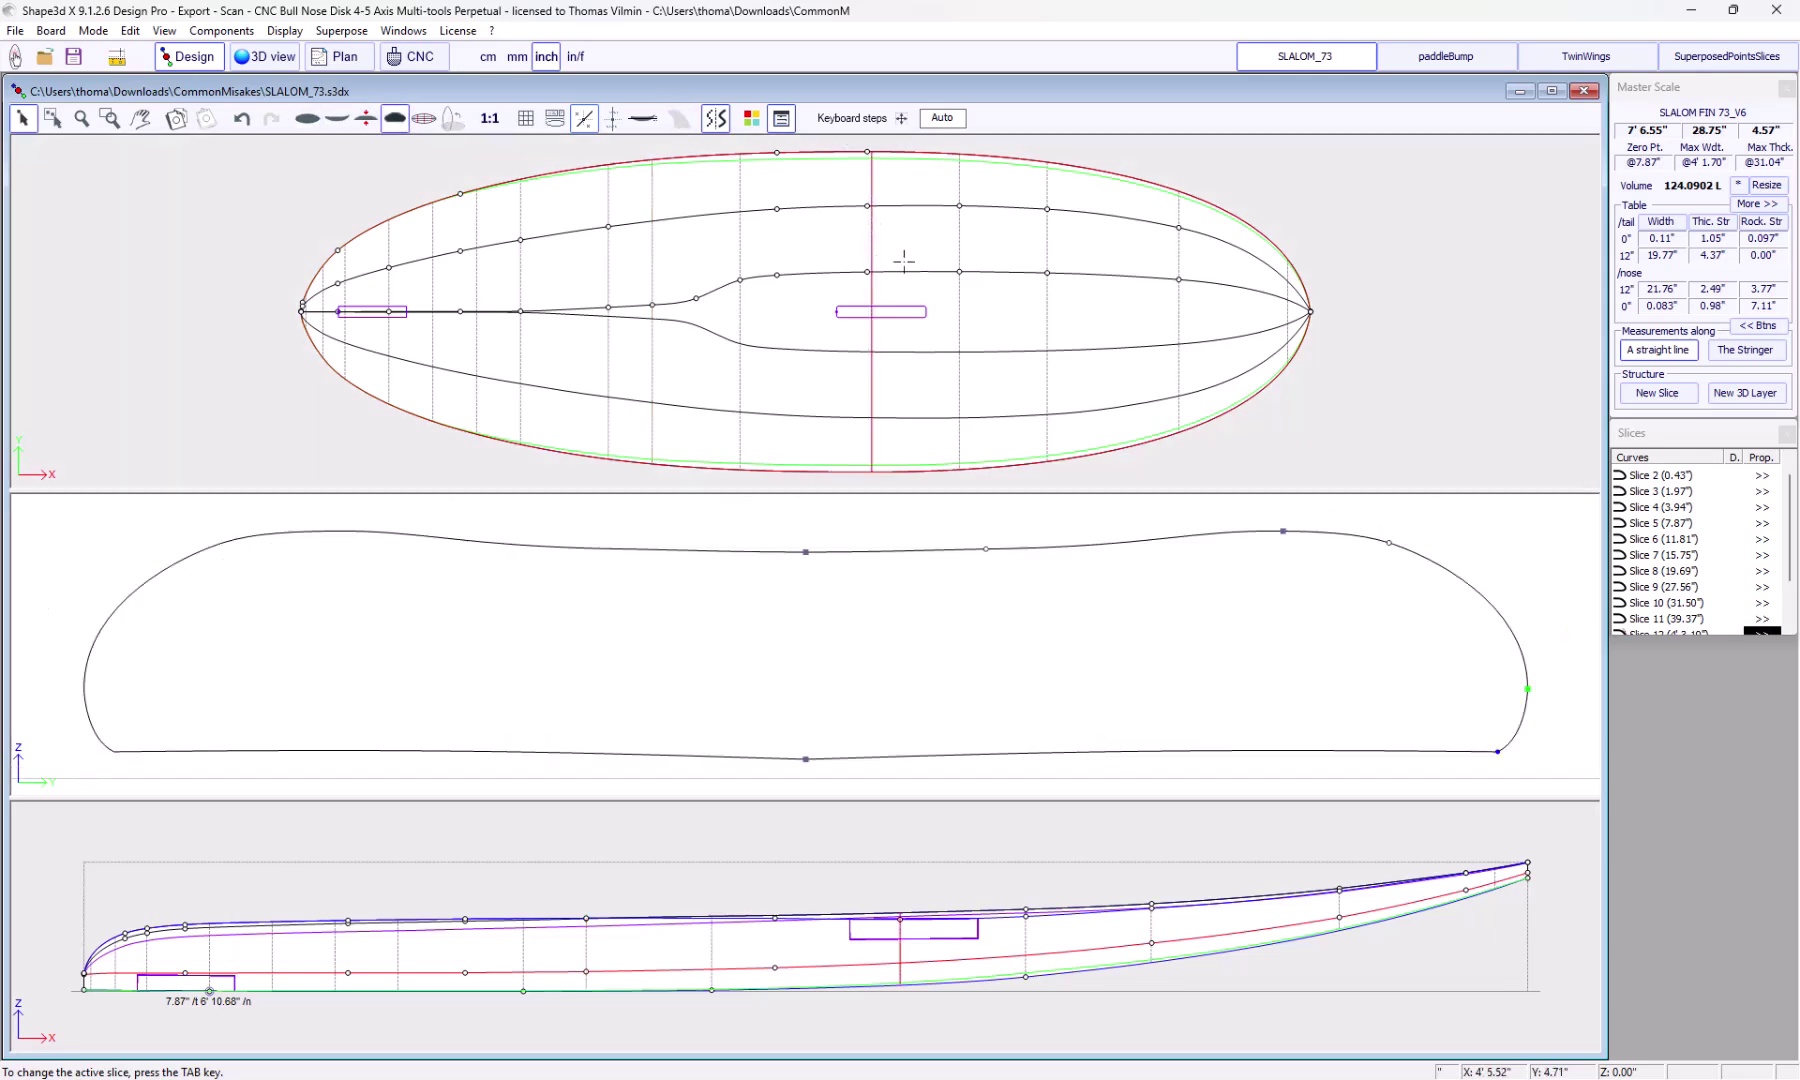
click(957, 253)
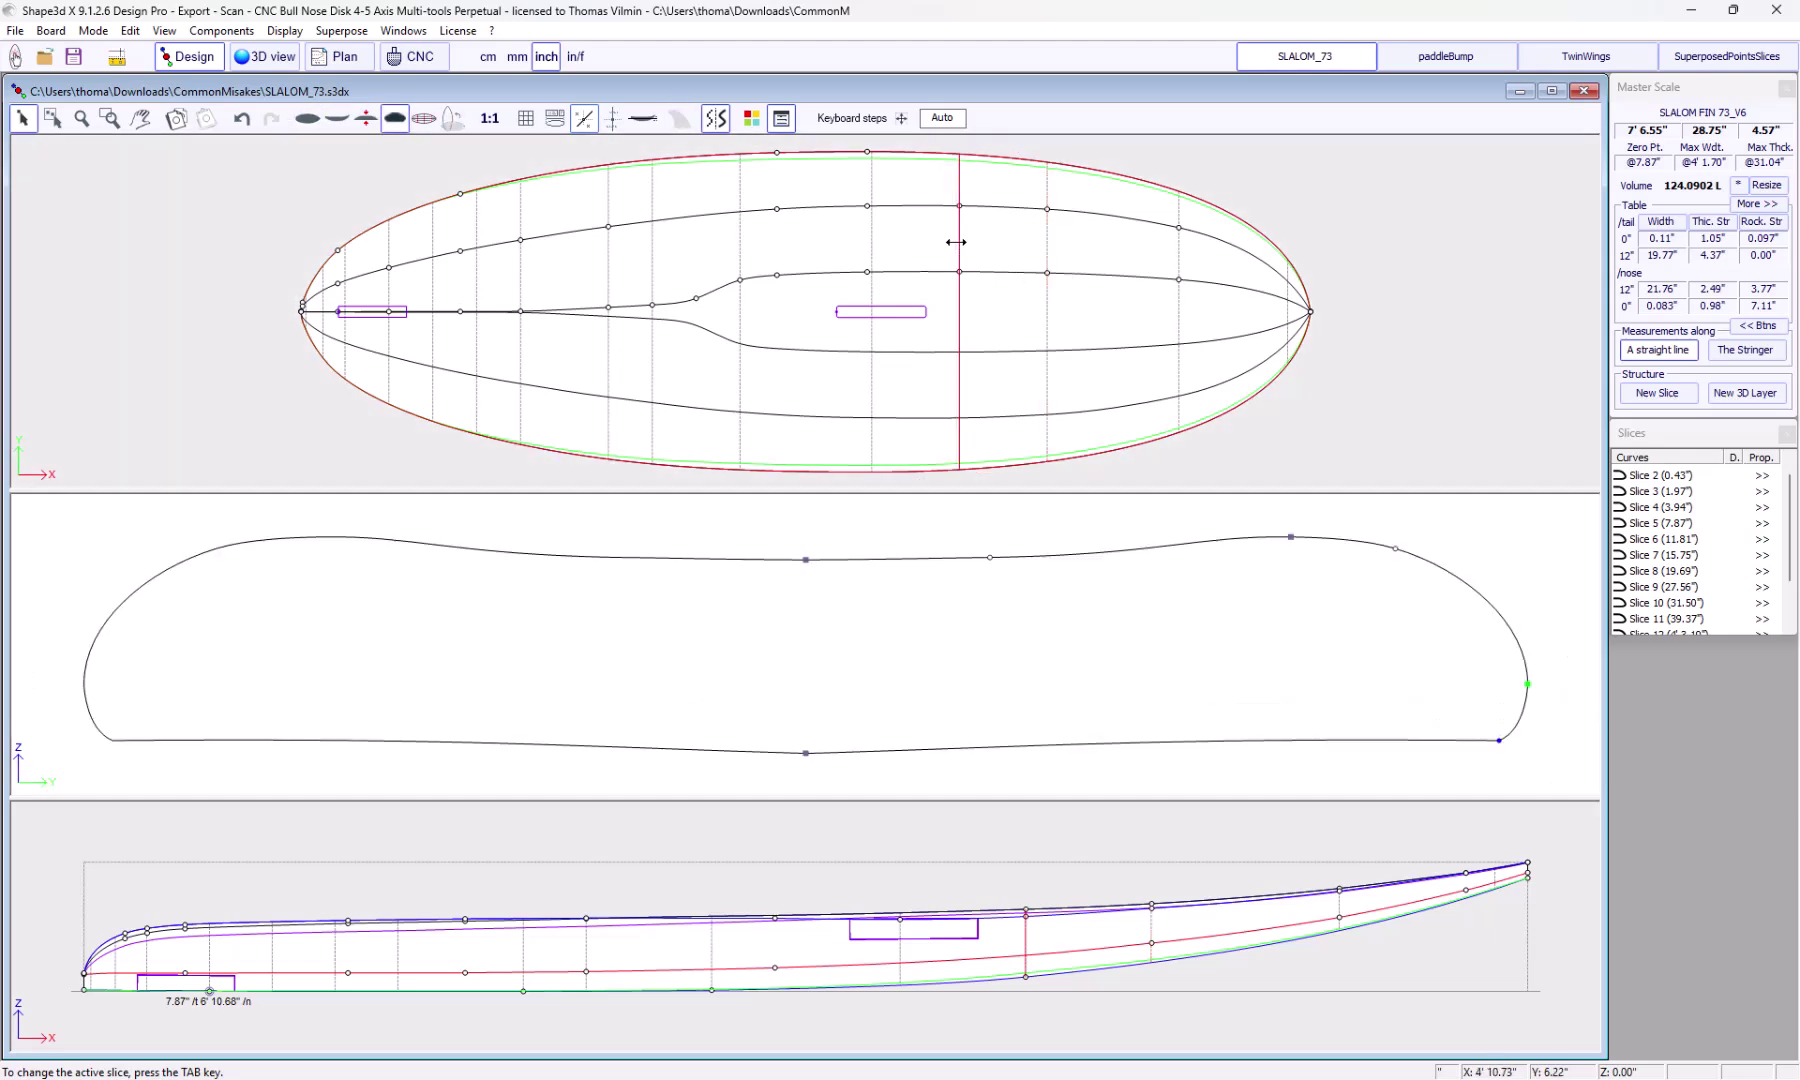
key(Delete)
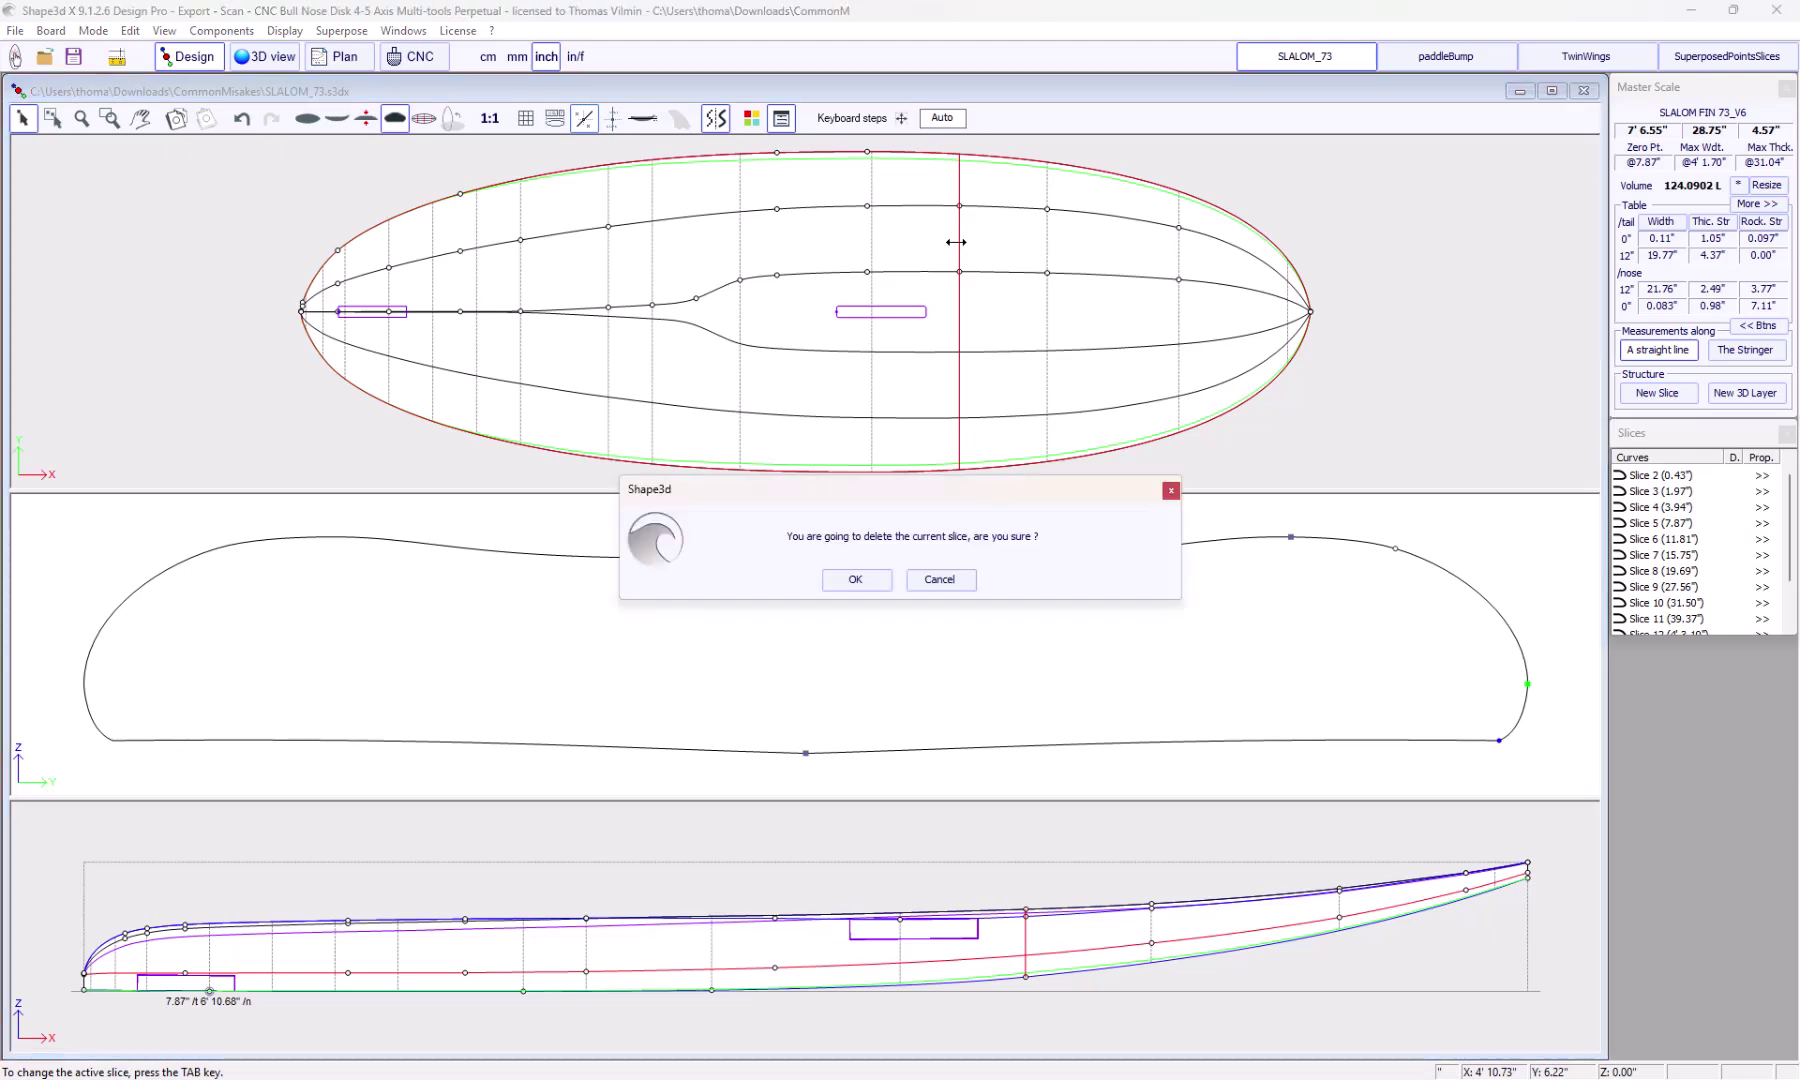
key(Return)
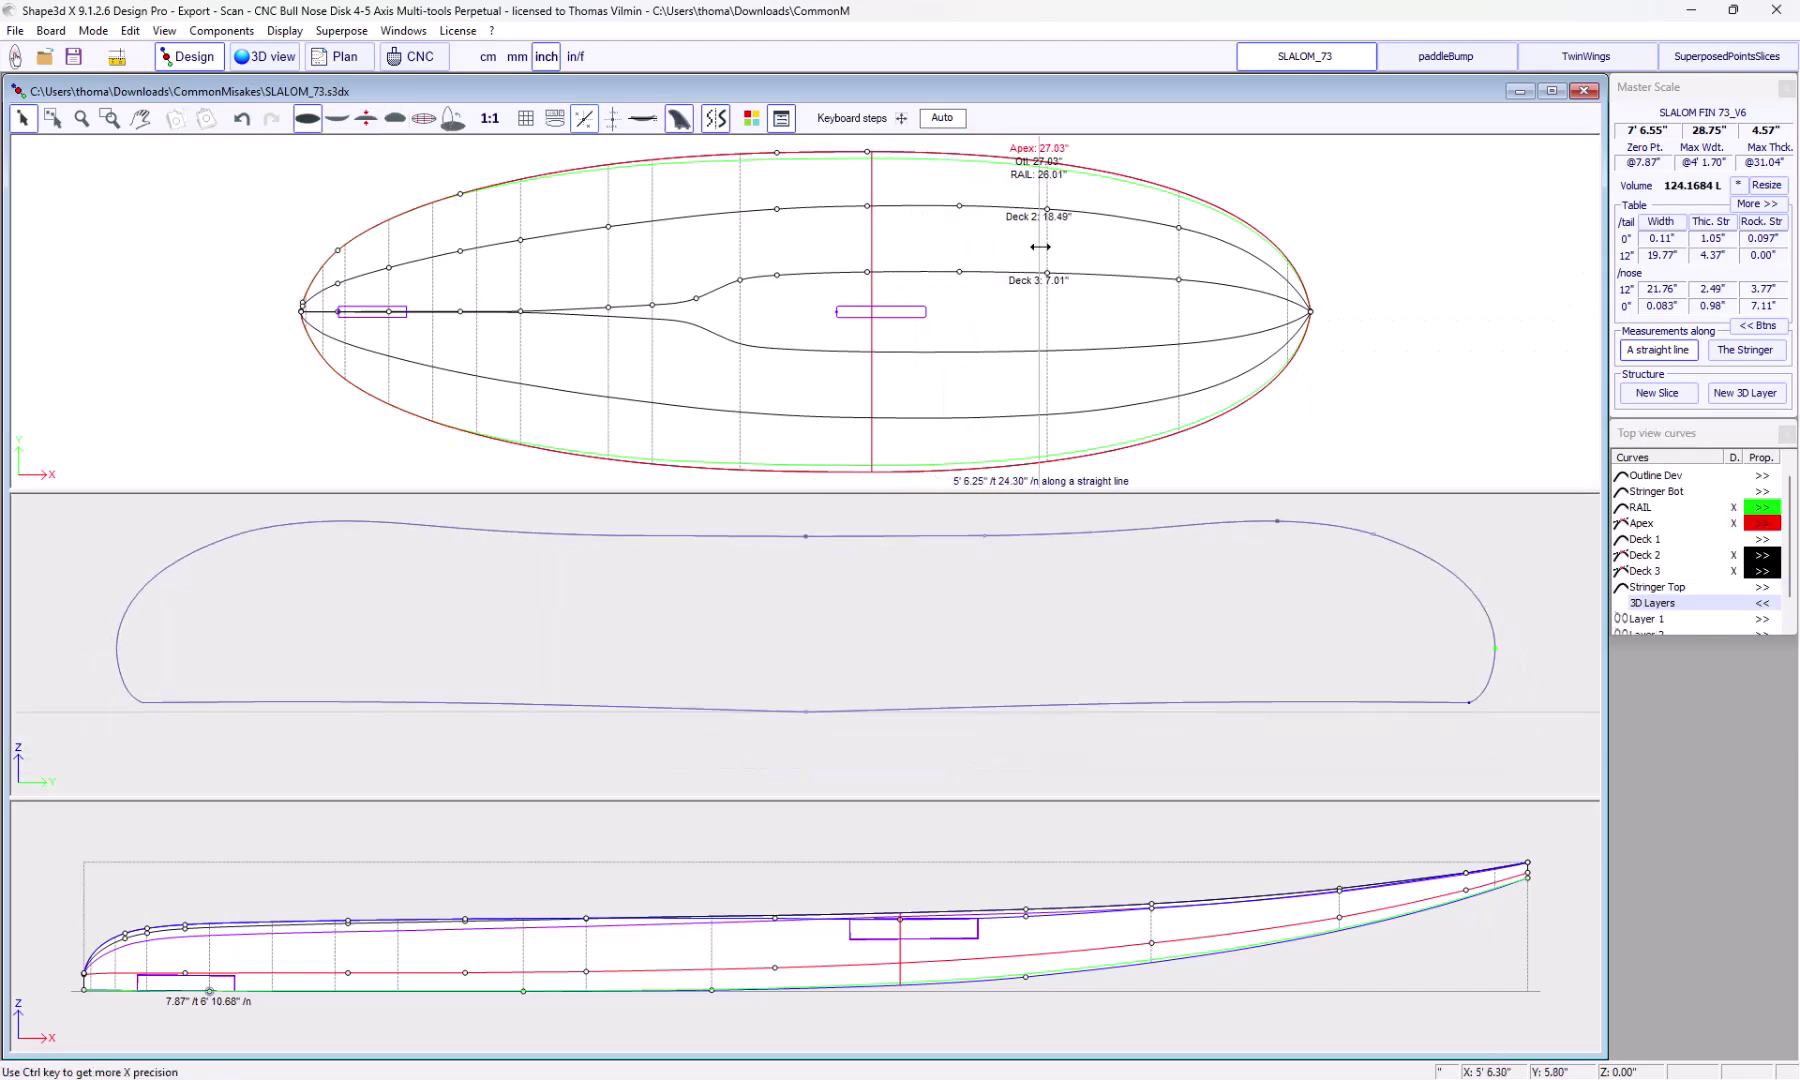
click(745, 238)
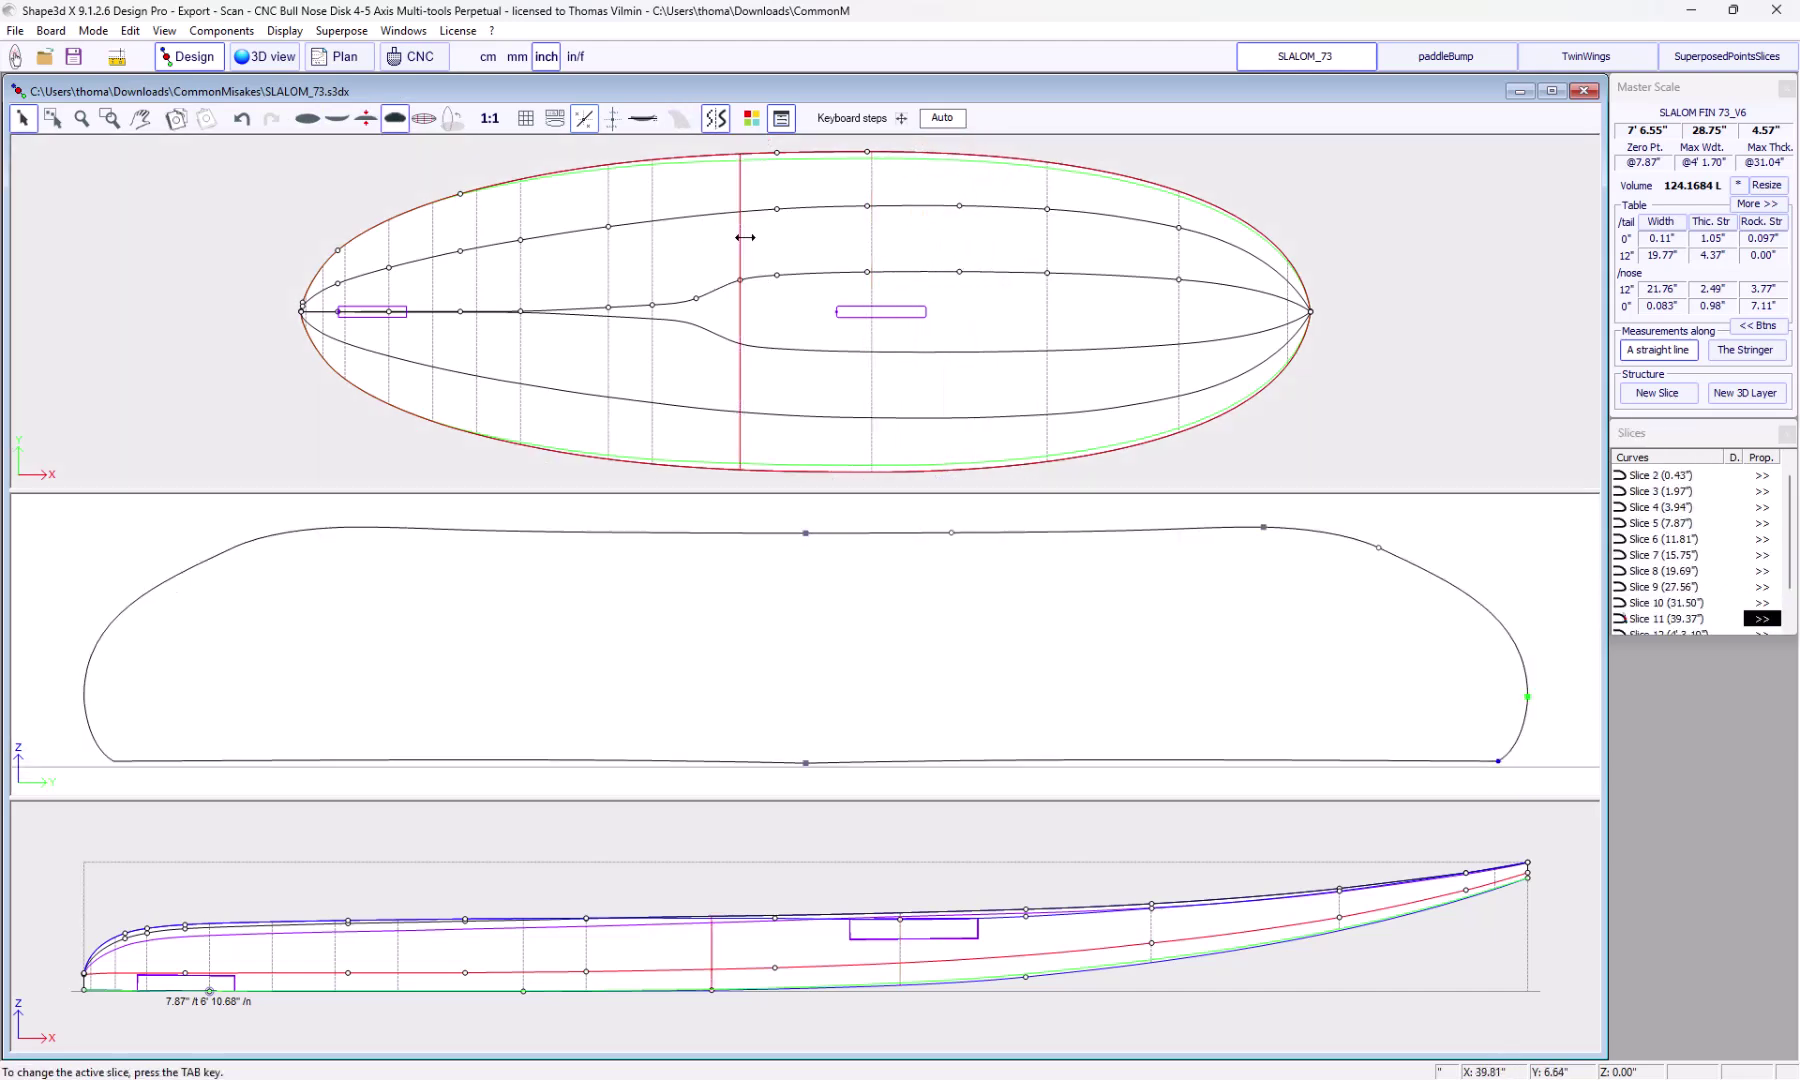
click(652, 246)
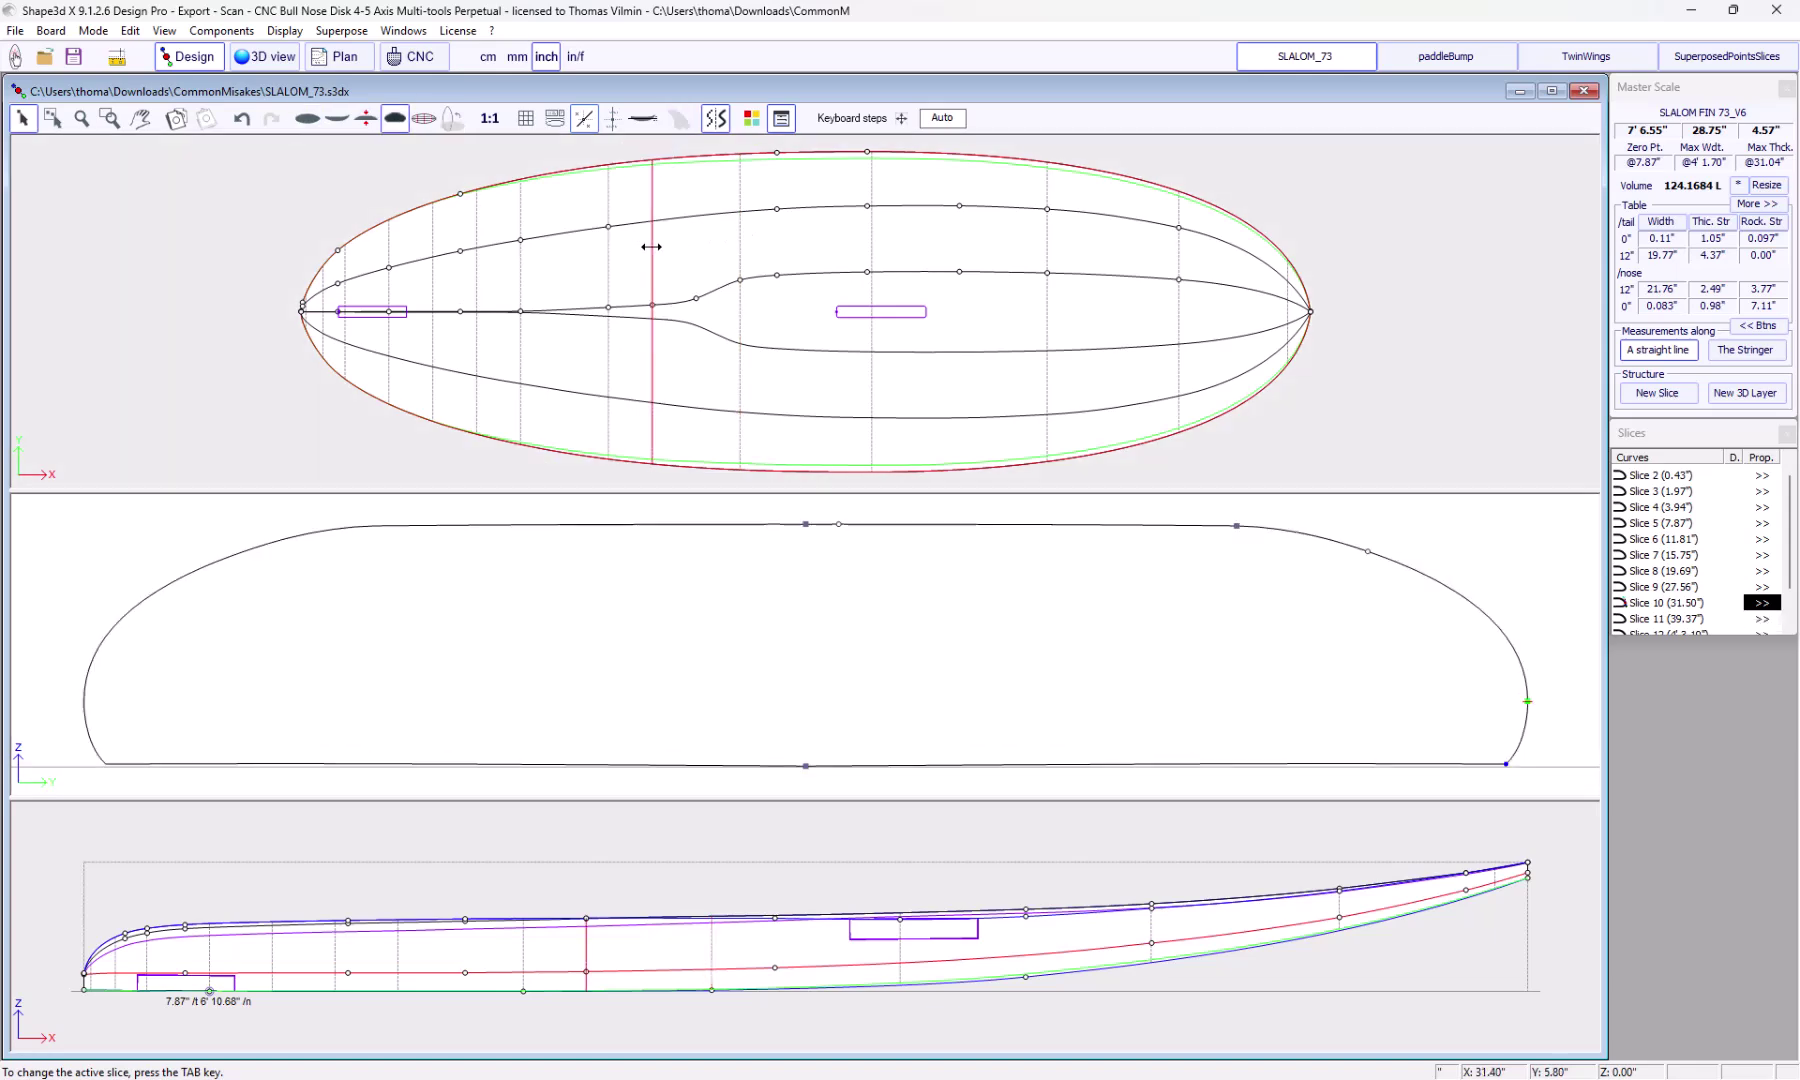
key(Delete)
key(Return)
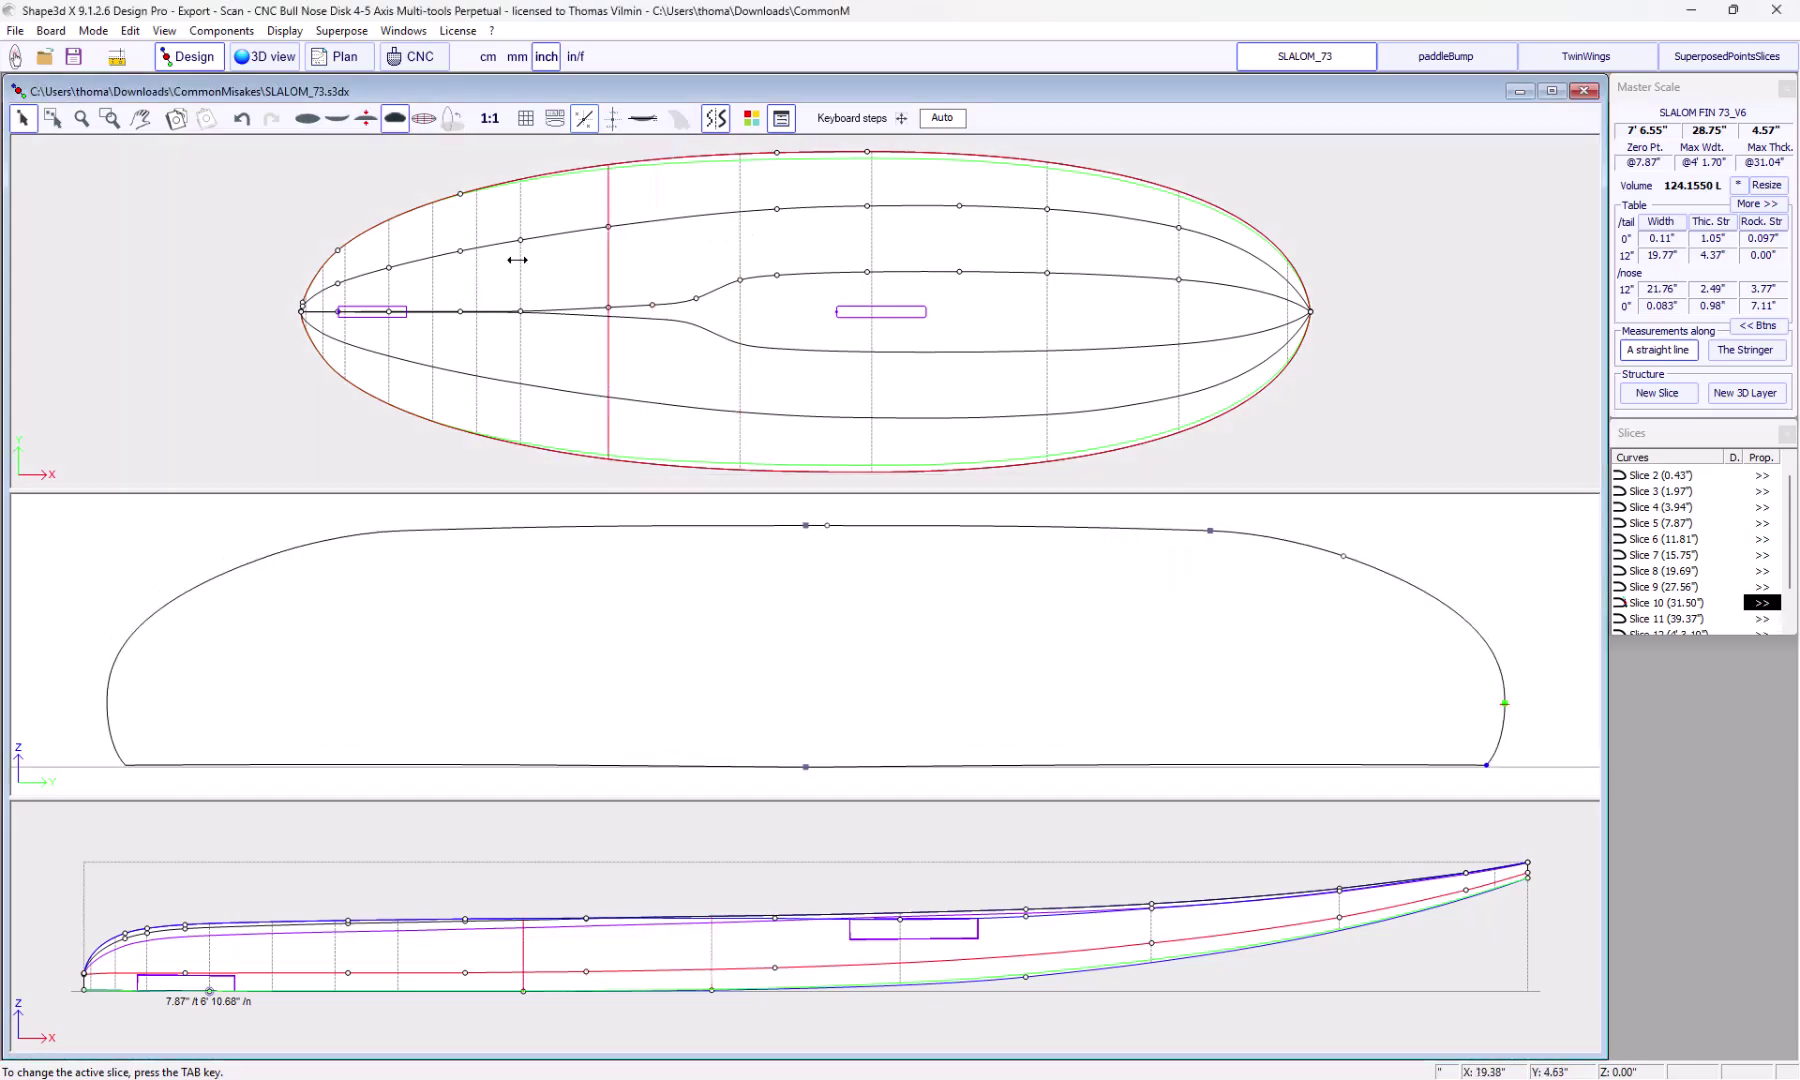
Delete the 31.50" slice and the following tail slices, including the 11.81" slice
click(518, 259)
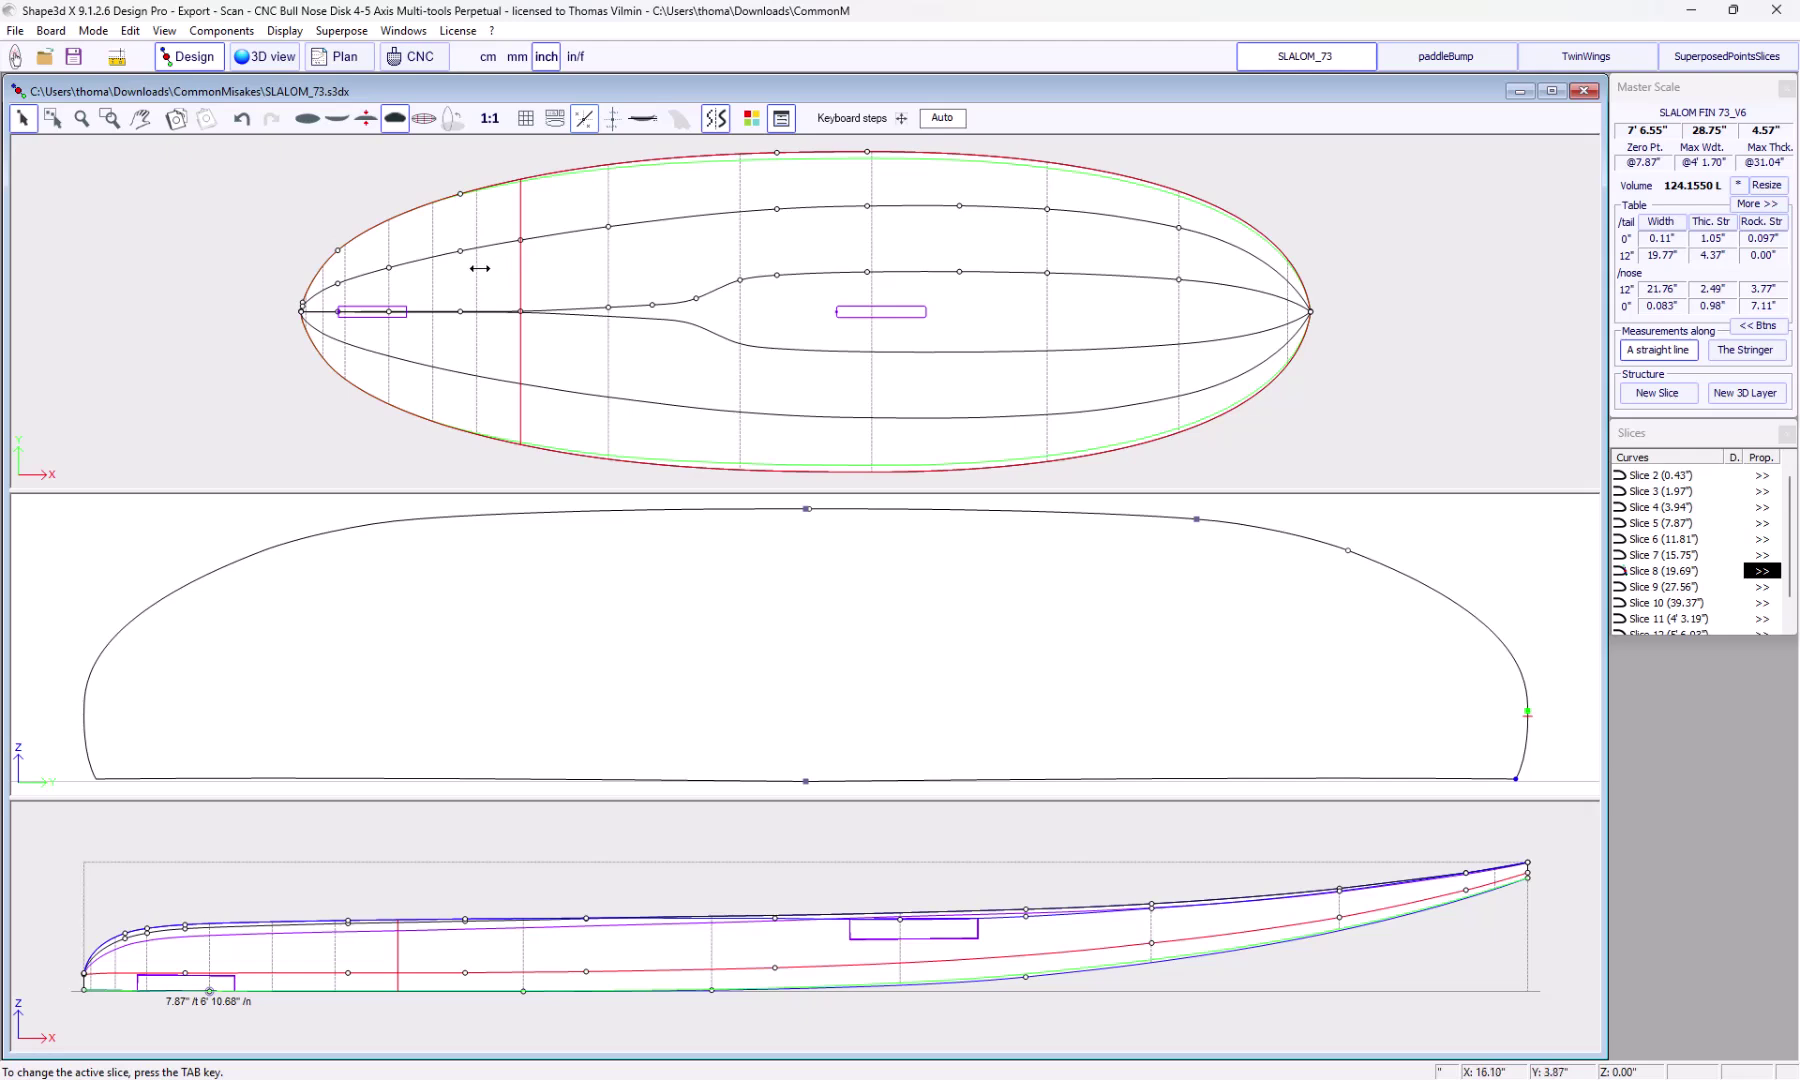
key(Delete)
key(Return)
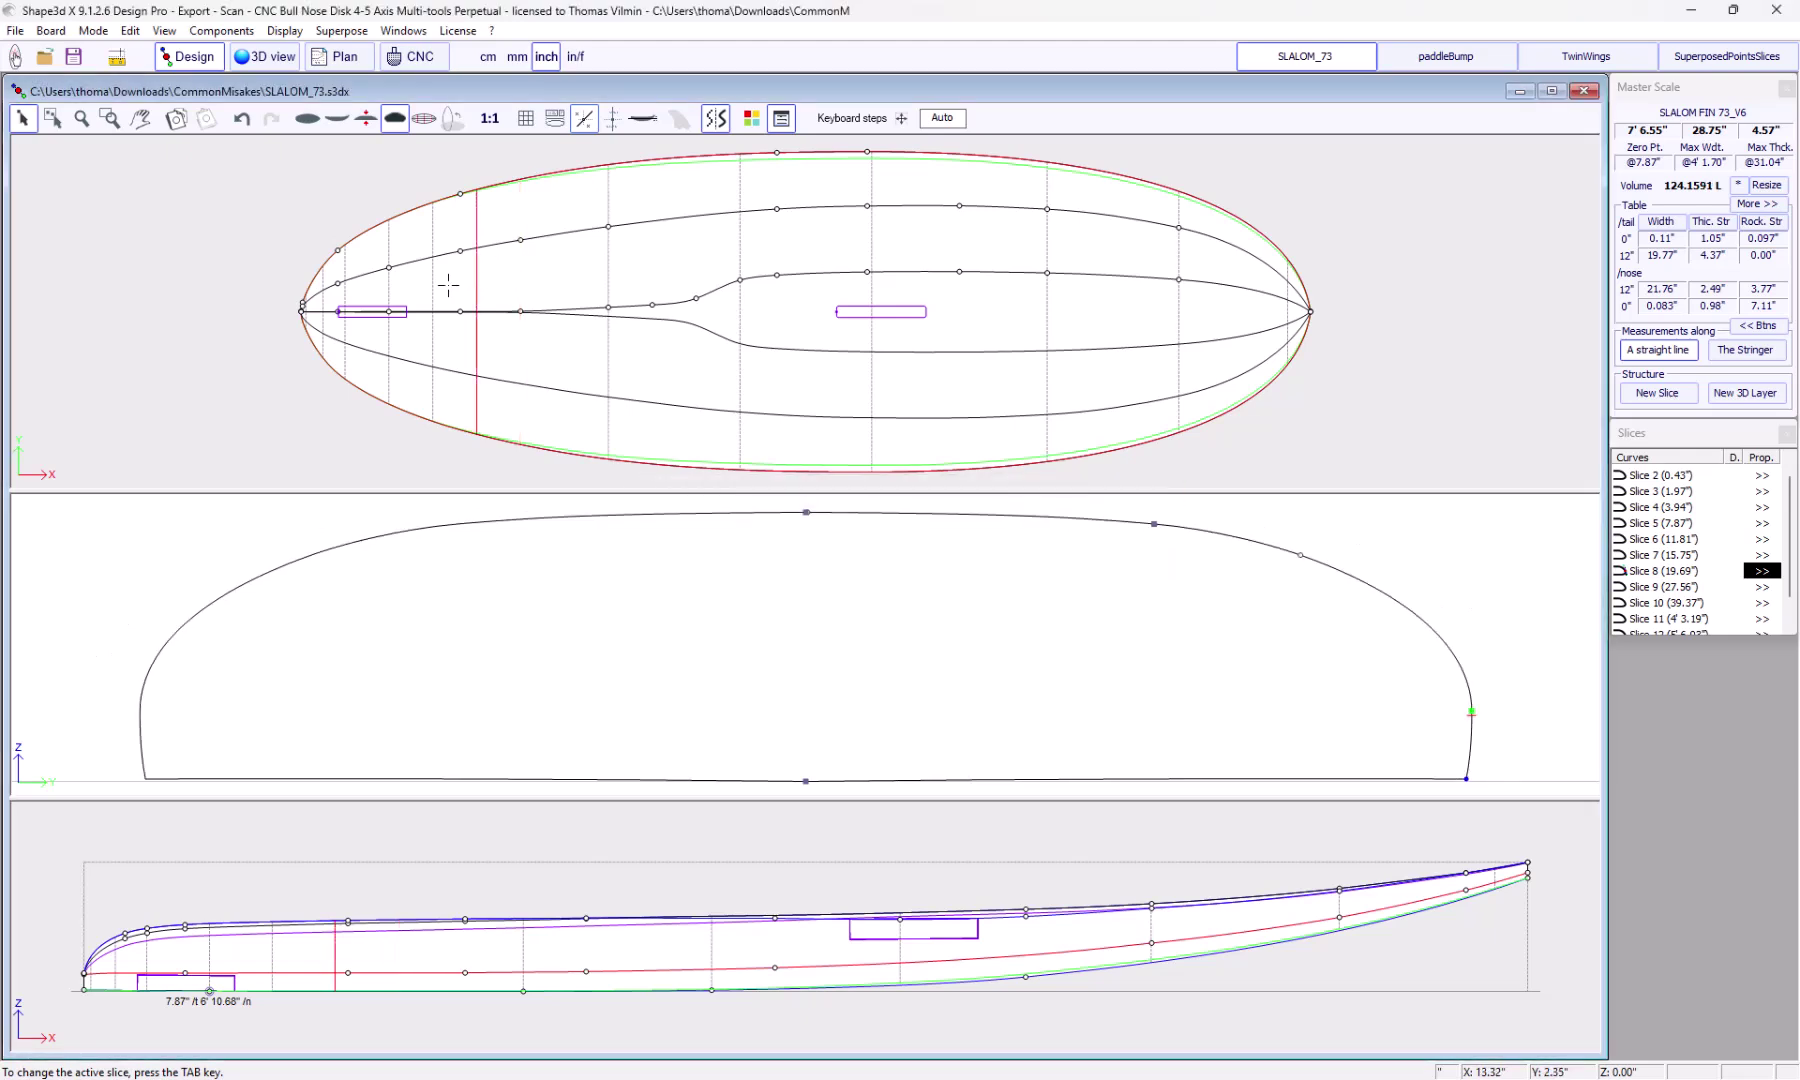
click(433, 289)
key(Delete)
key(Return)
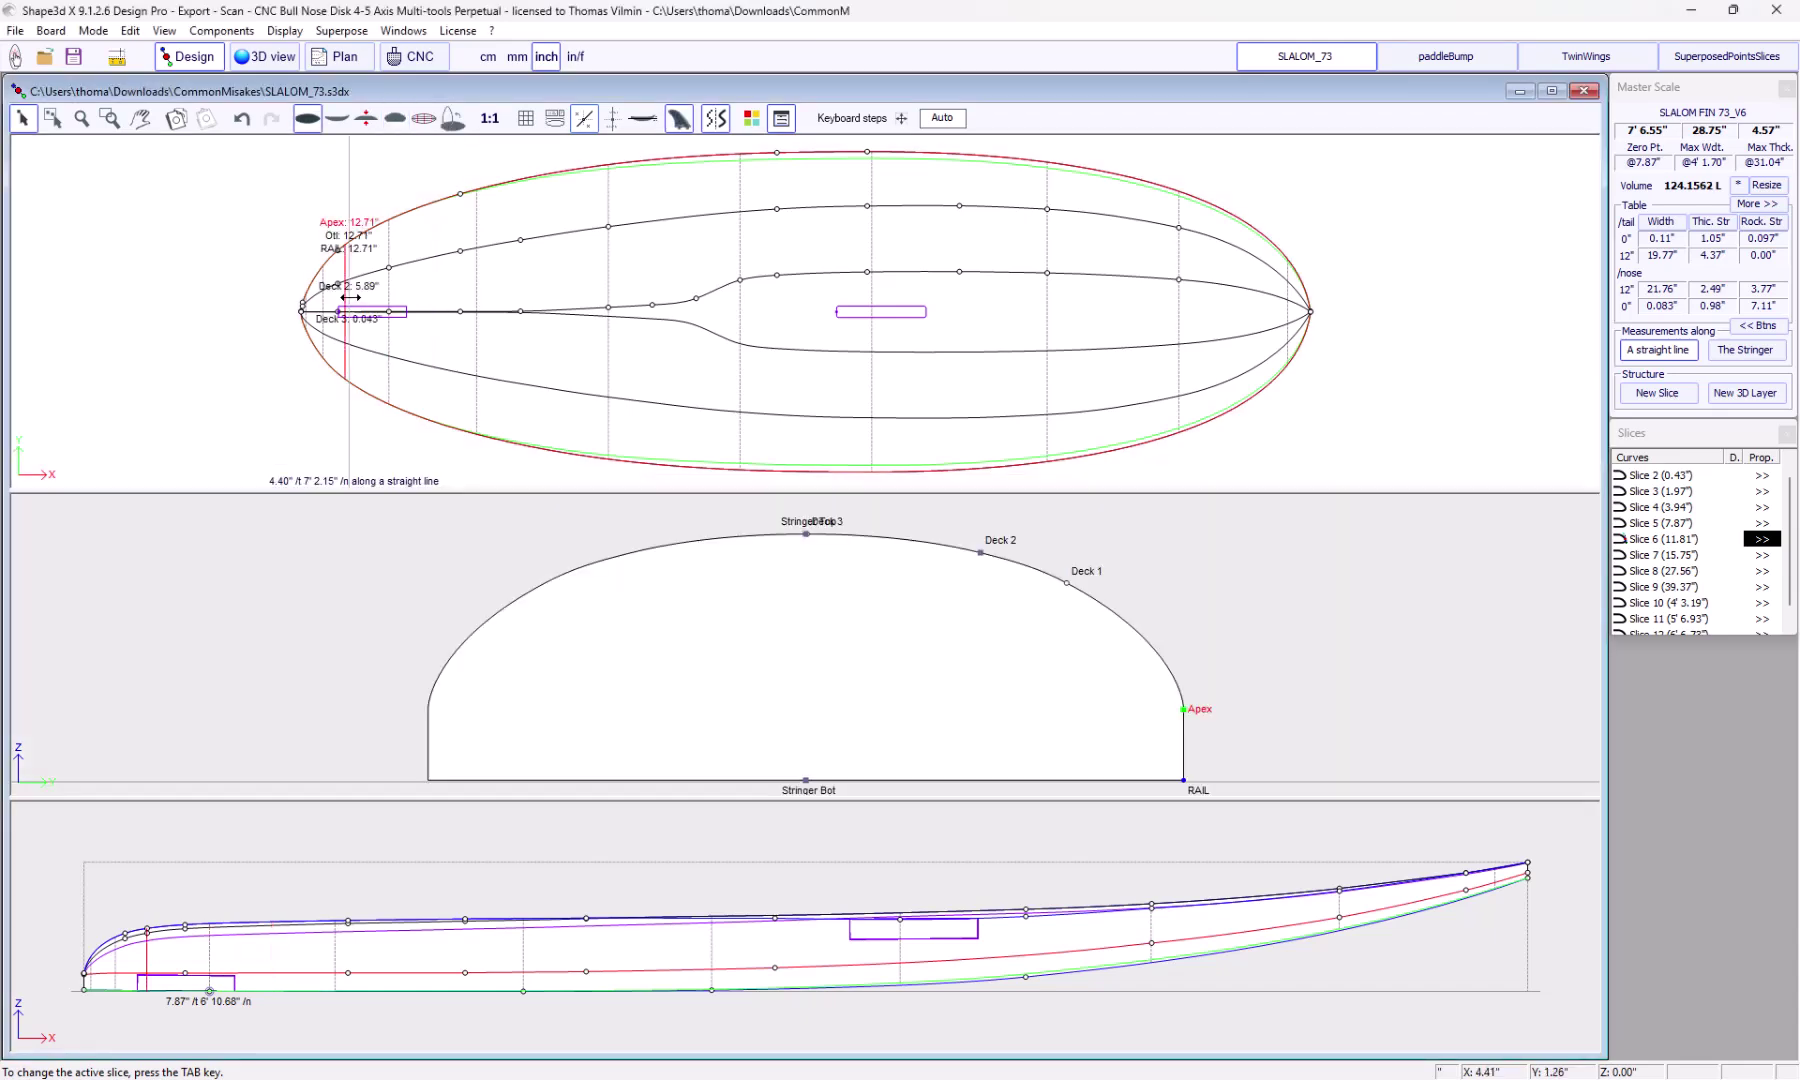
key(Delete)
key(Return)
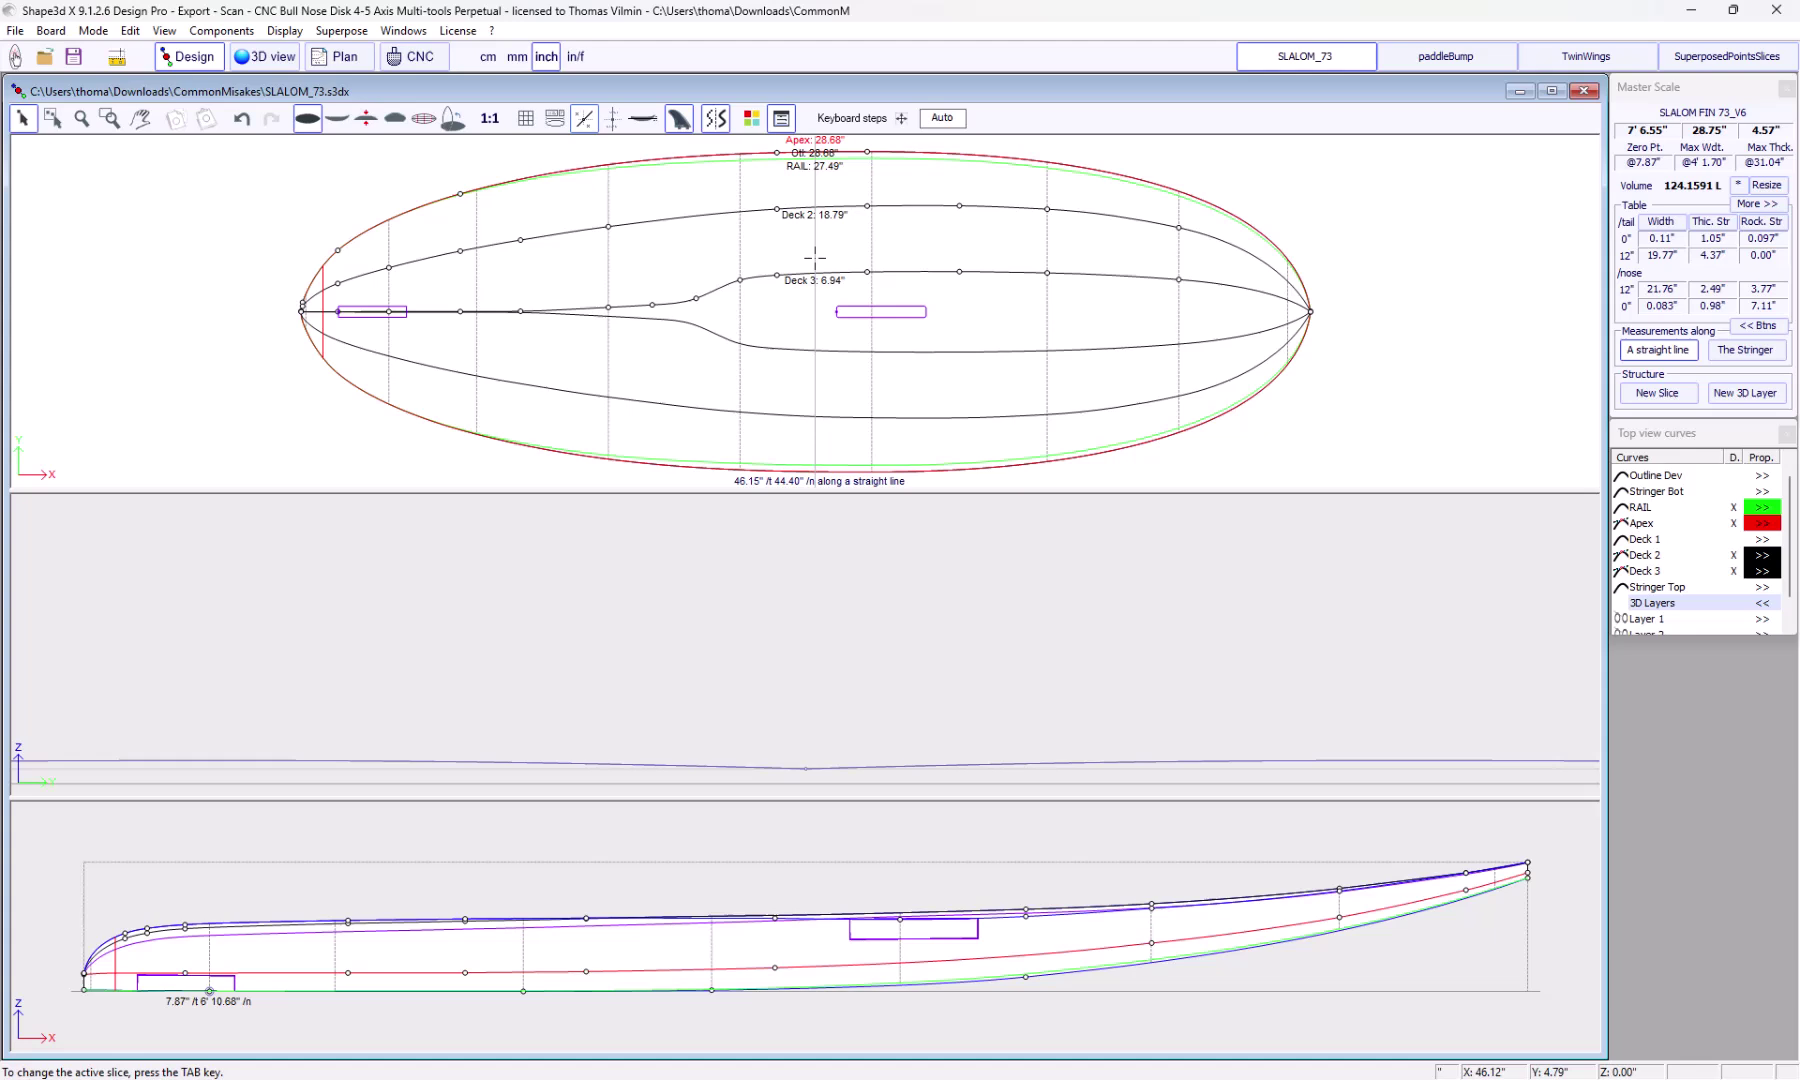
click(818, 261)
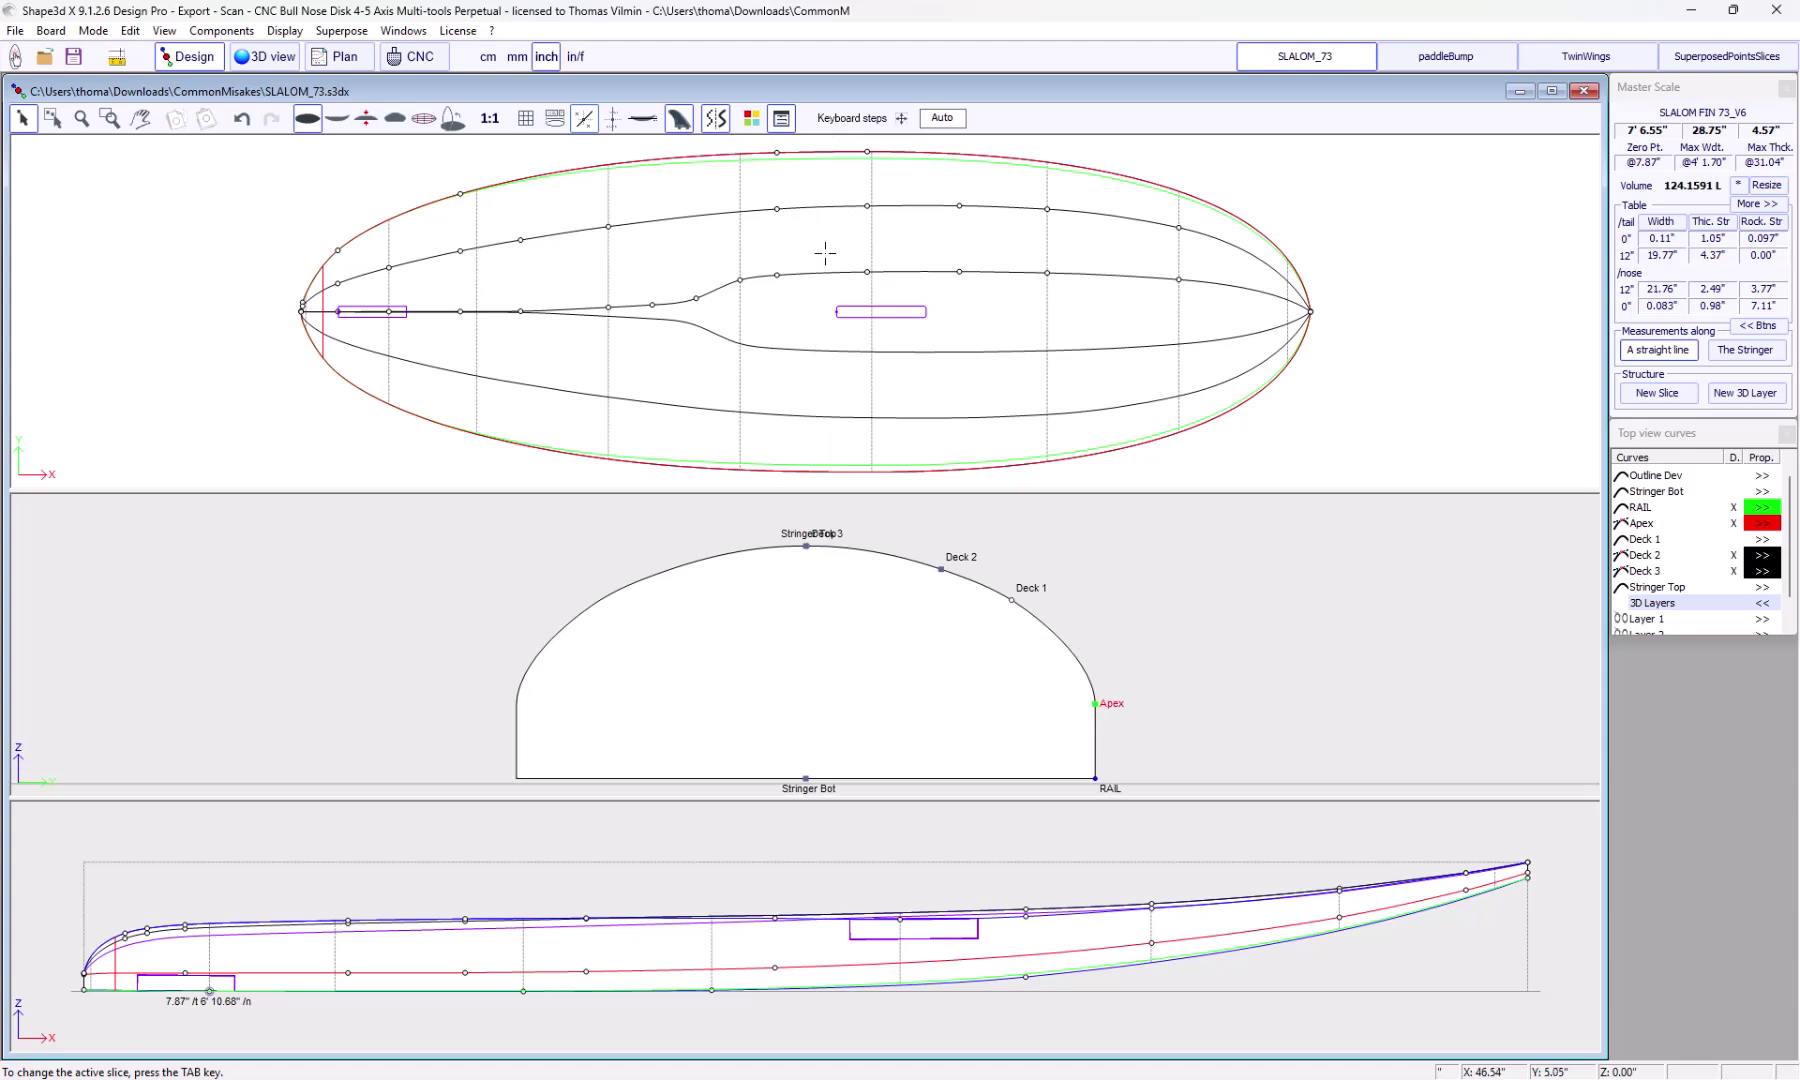
Select the 27.56" slice and slightly adjust its rail point's tangent
click(873, 237)
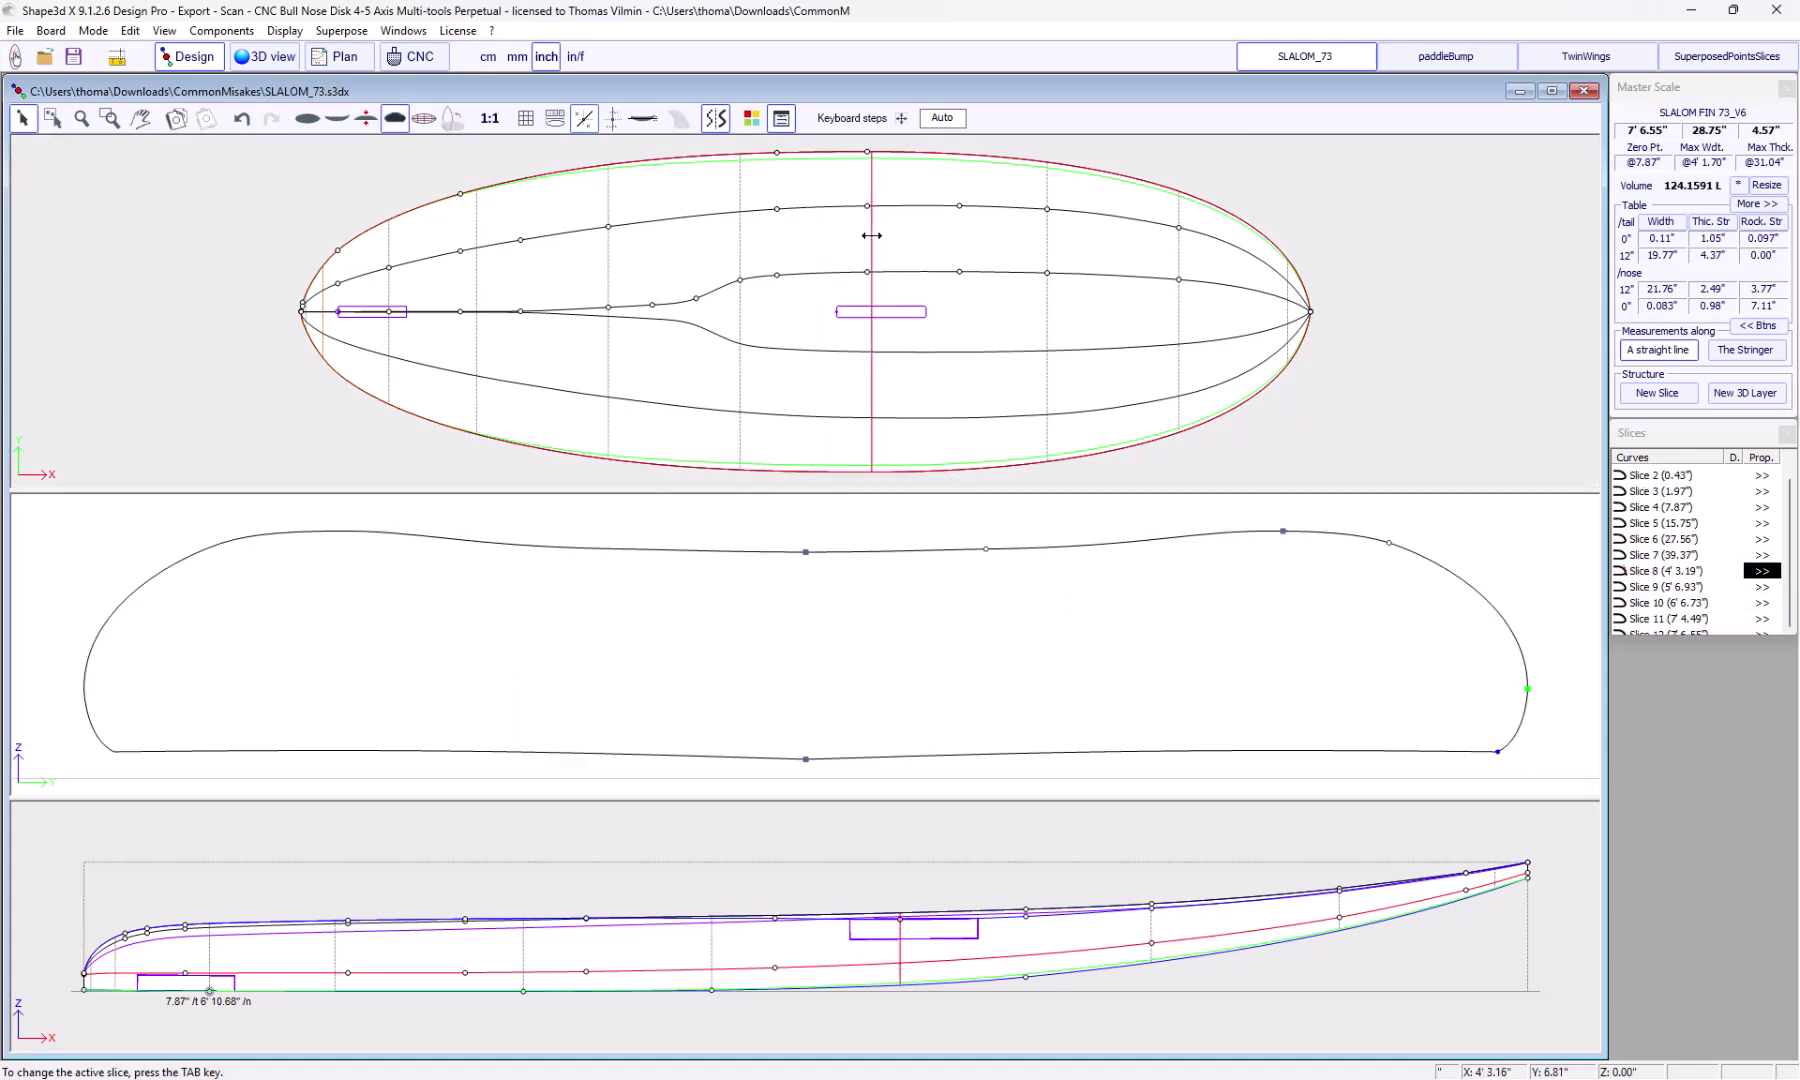
click(738, 242)
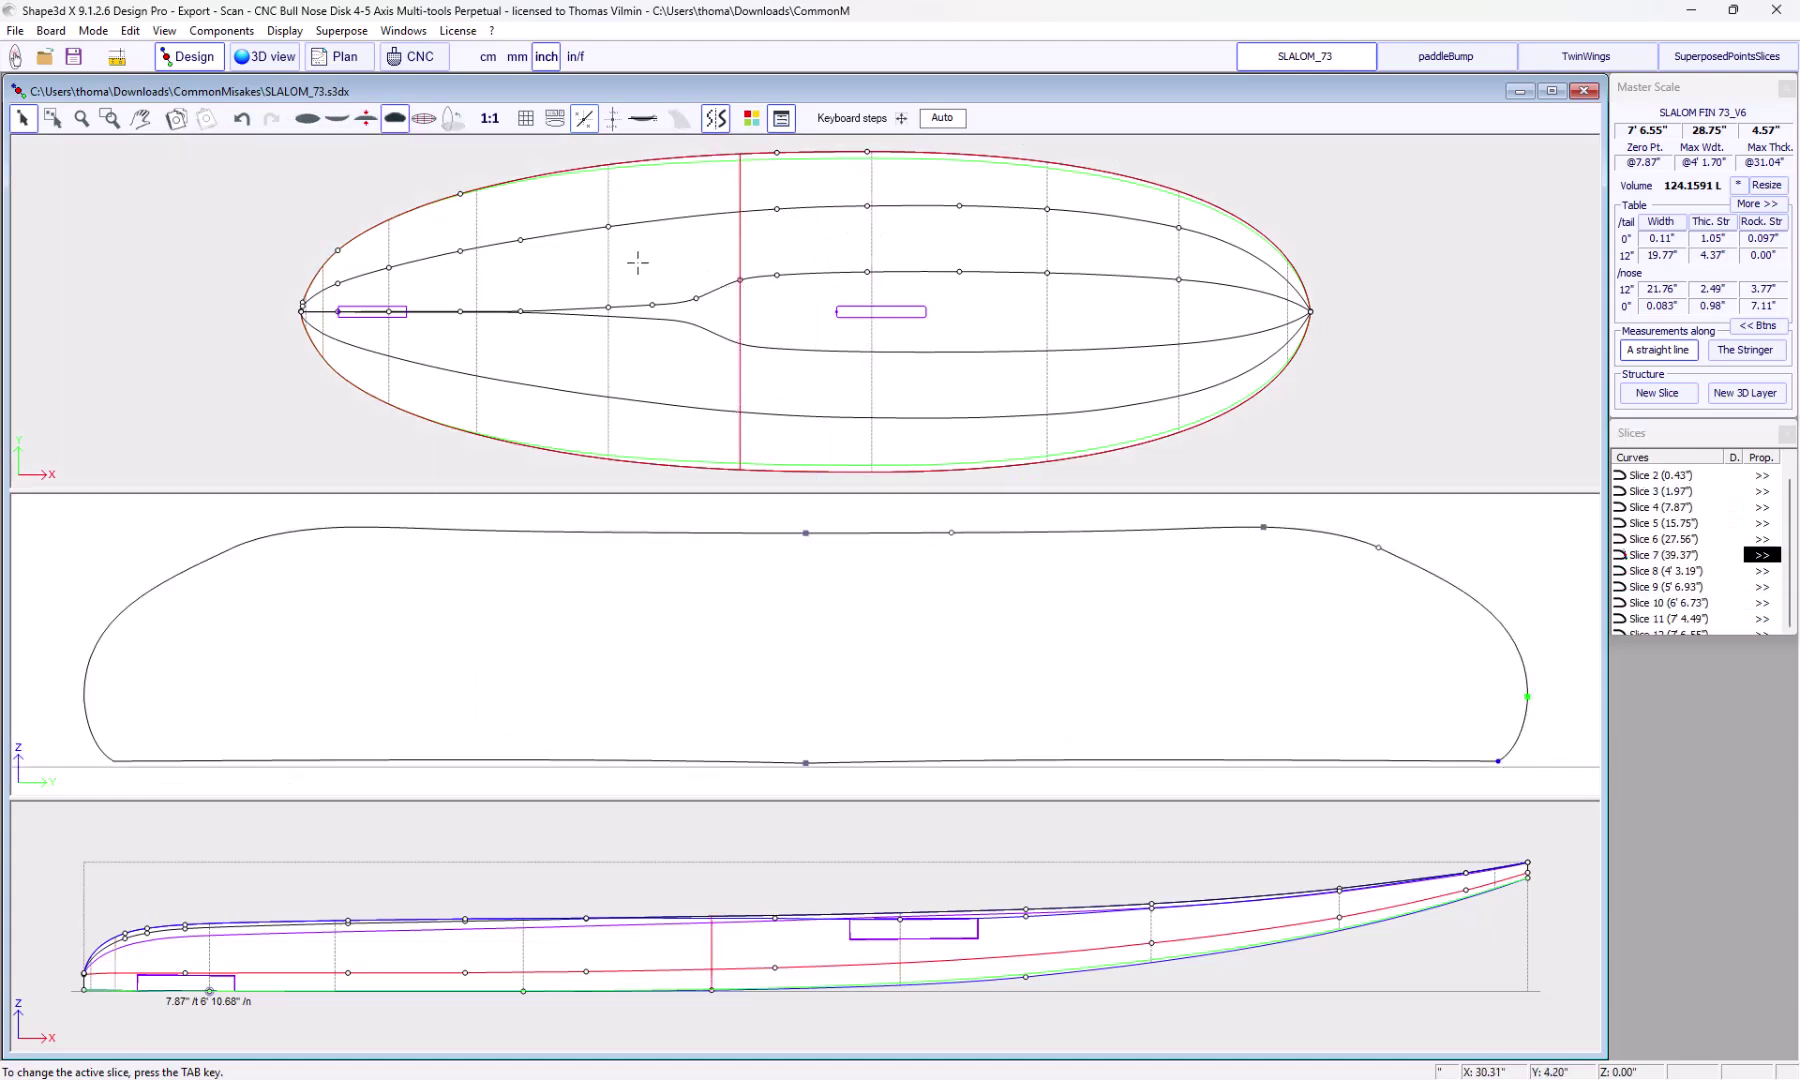
click(608, 258)
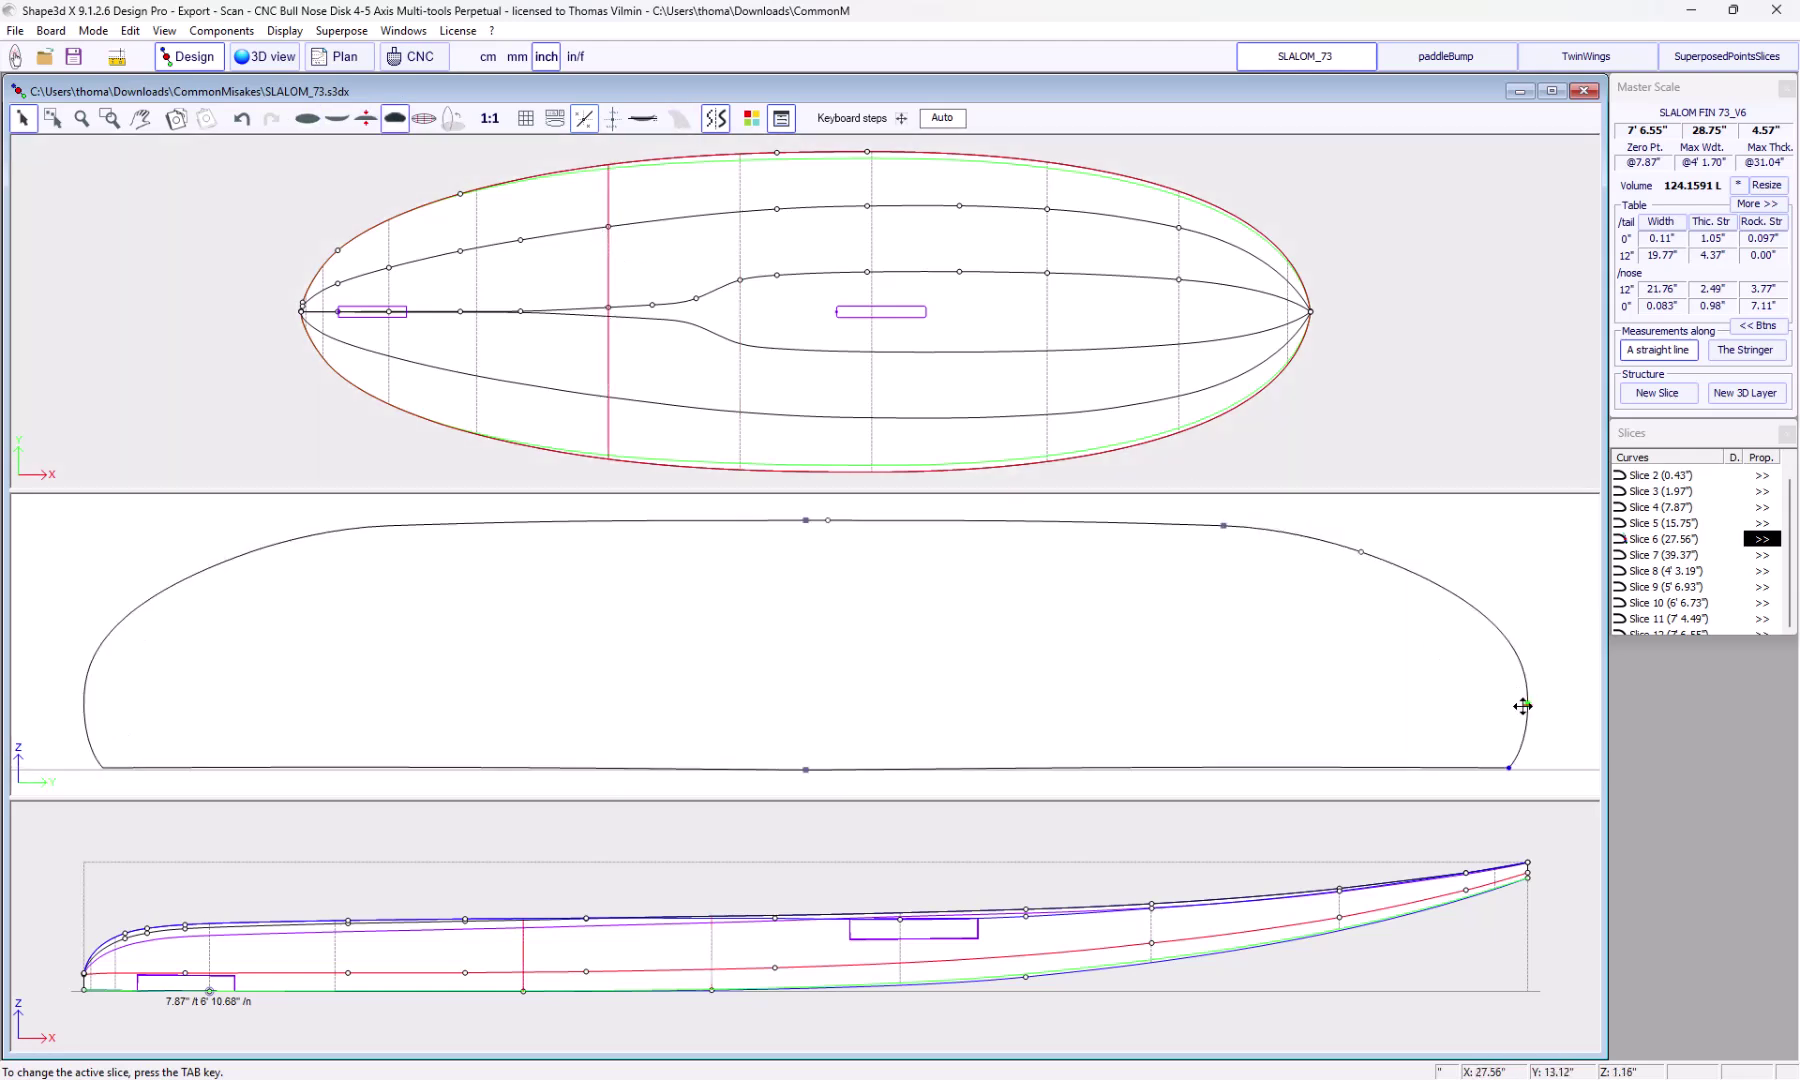
scroll(1527, 712, up, 1)
scroll(1491, 697, up, 1)
click(1465, 694)
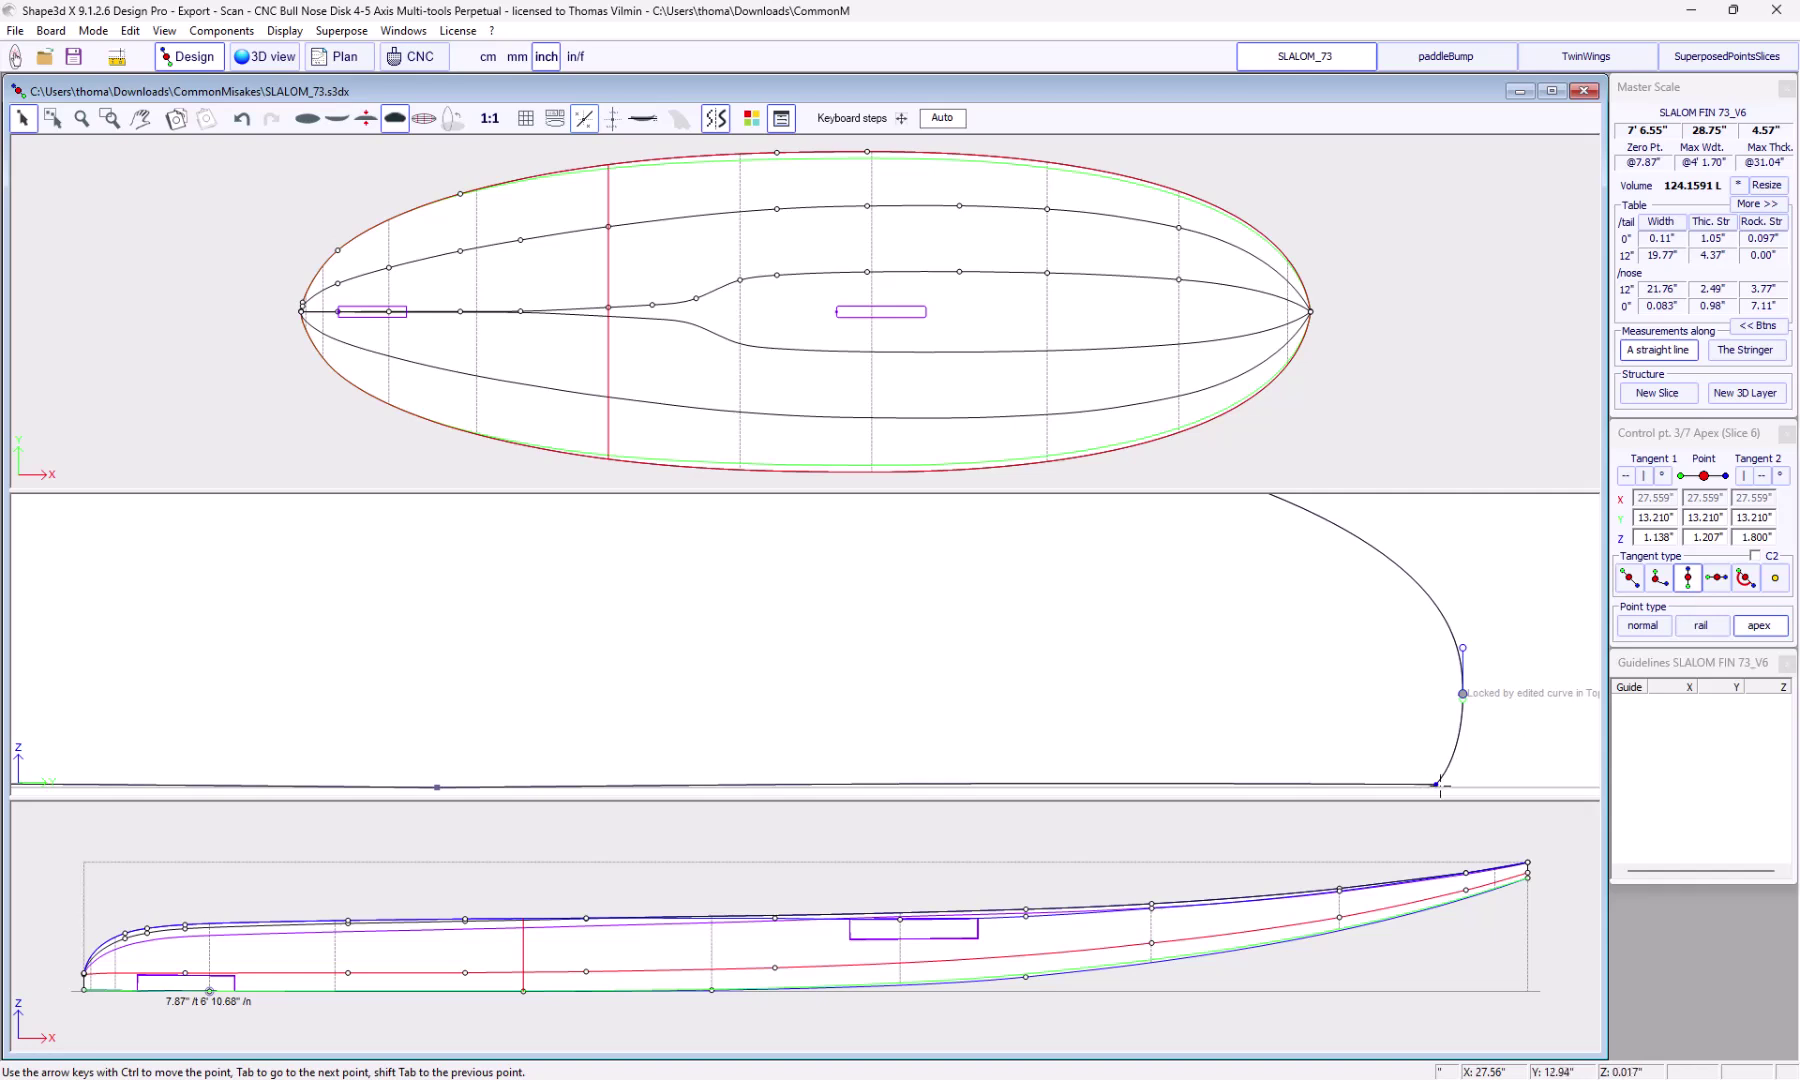
click(1436, 783)
drag(1466, 757, 1463, 754)
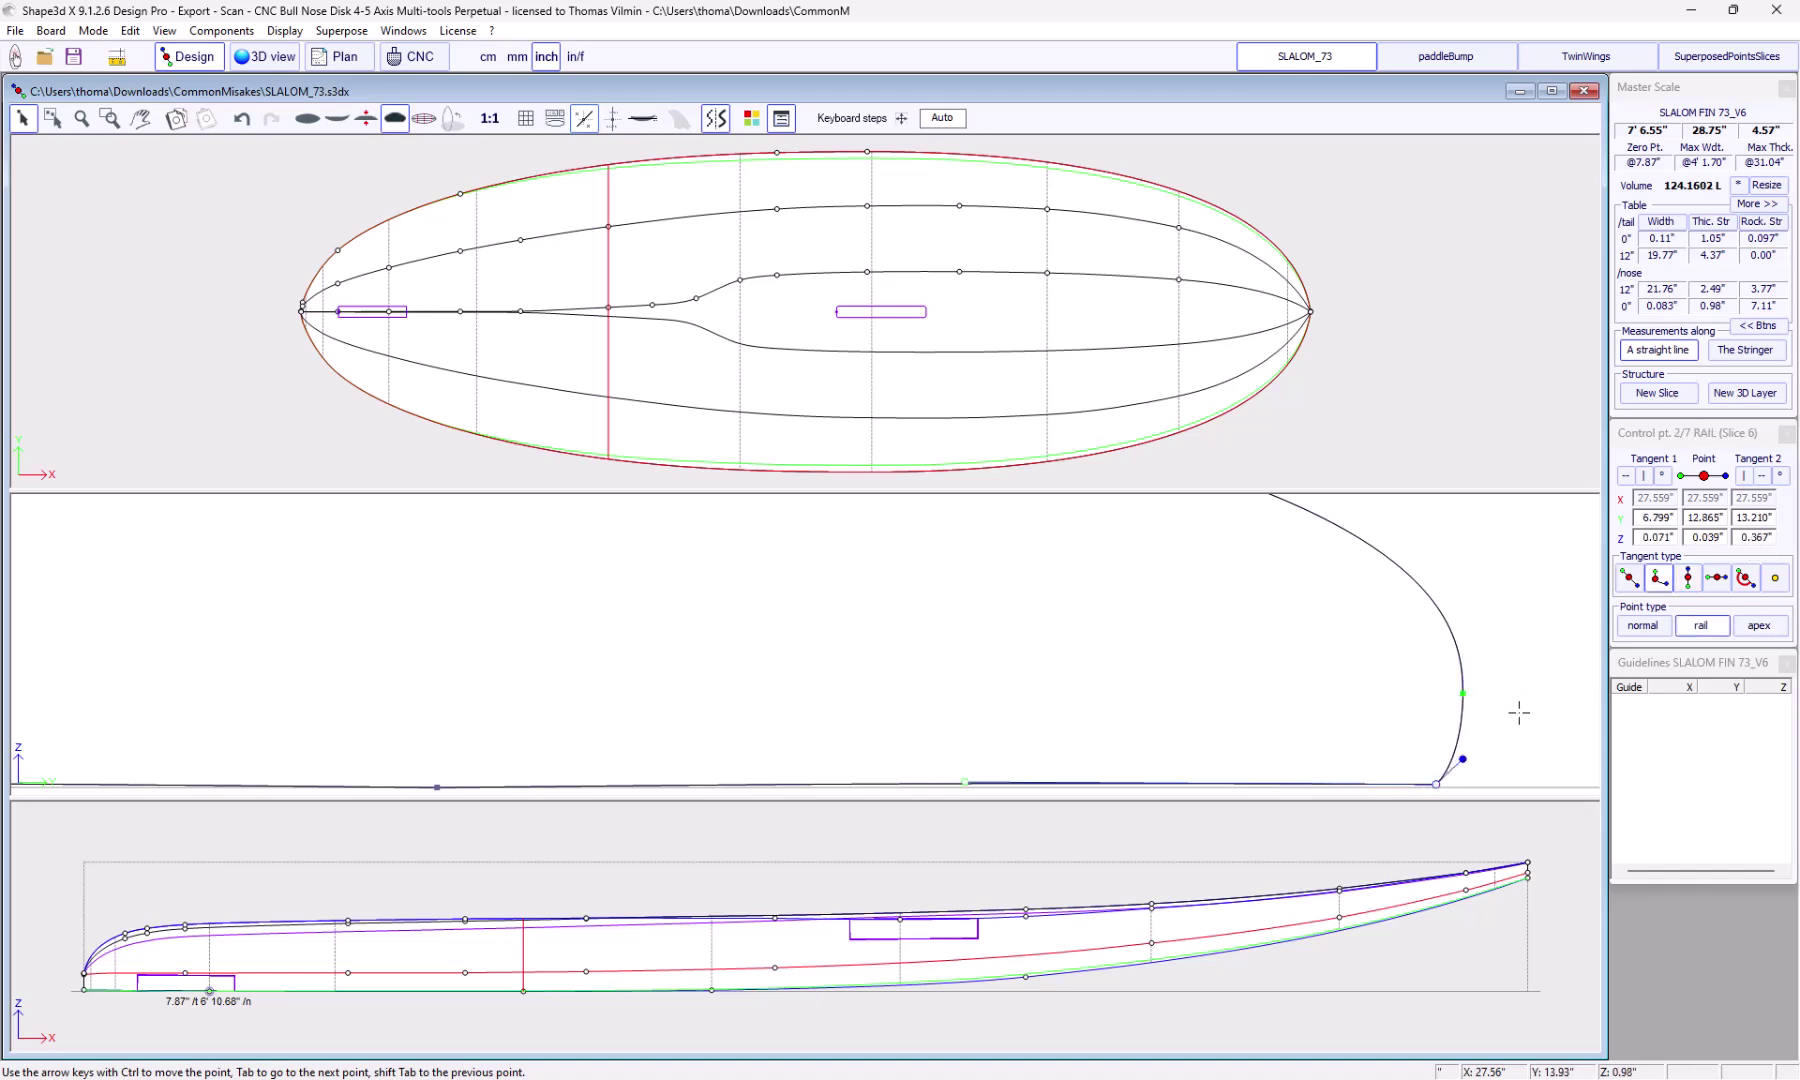
scroll(1520, 715, down, 2)
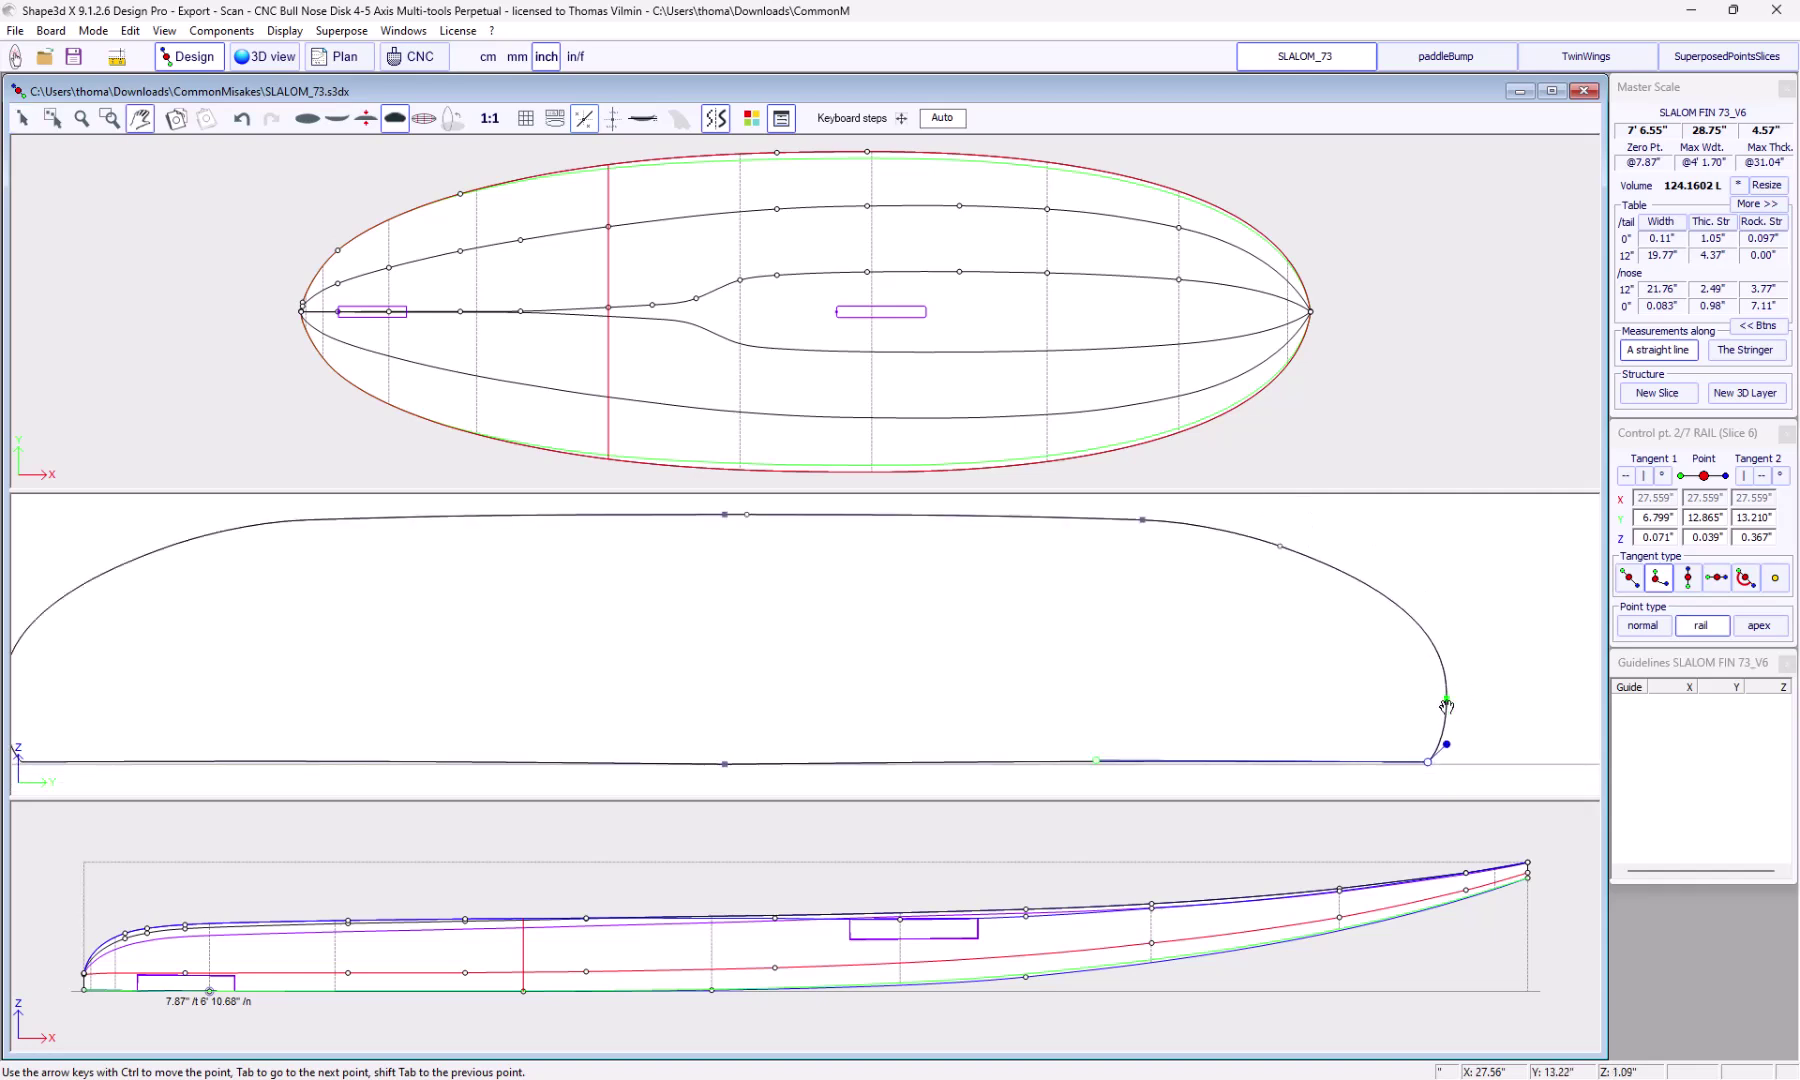
Select the 15.75" slice's apex and rail points and bring its deck top into view
click(477, 279)
click(1483, 710)
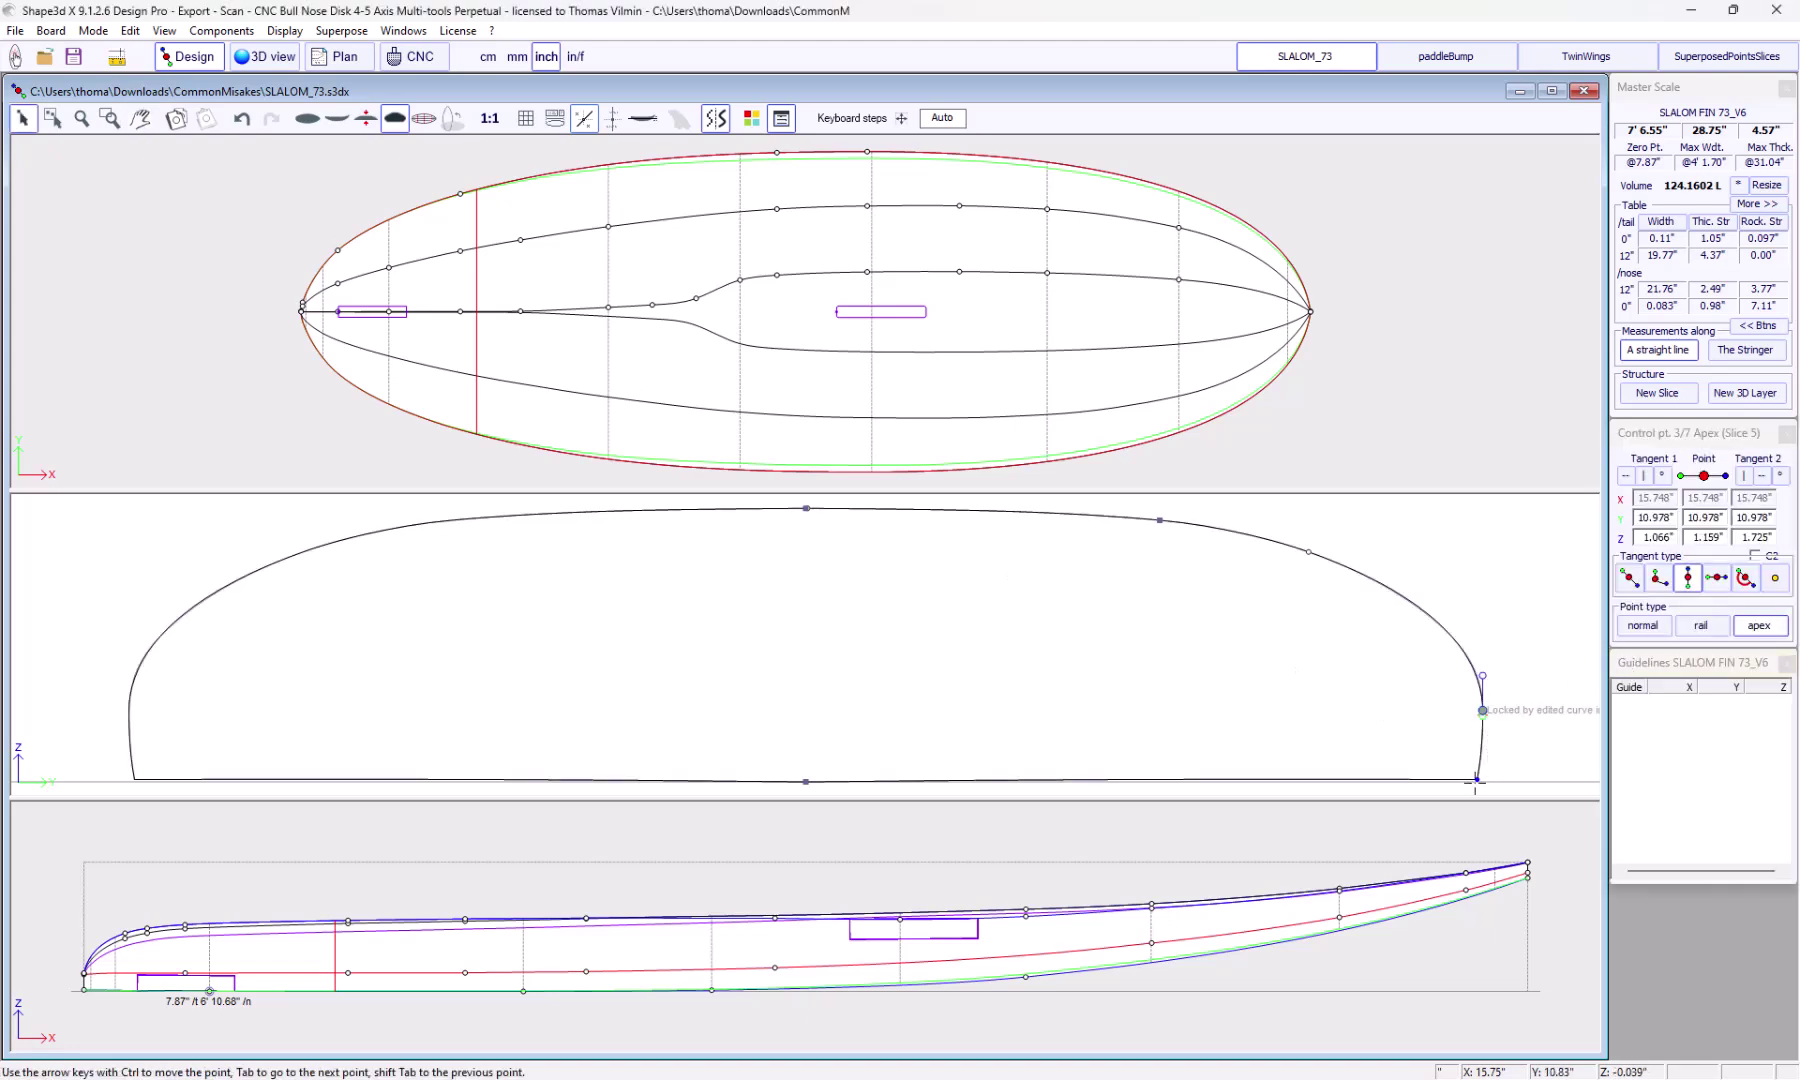
click(1476, 777)
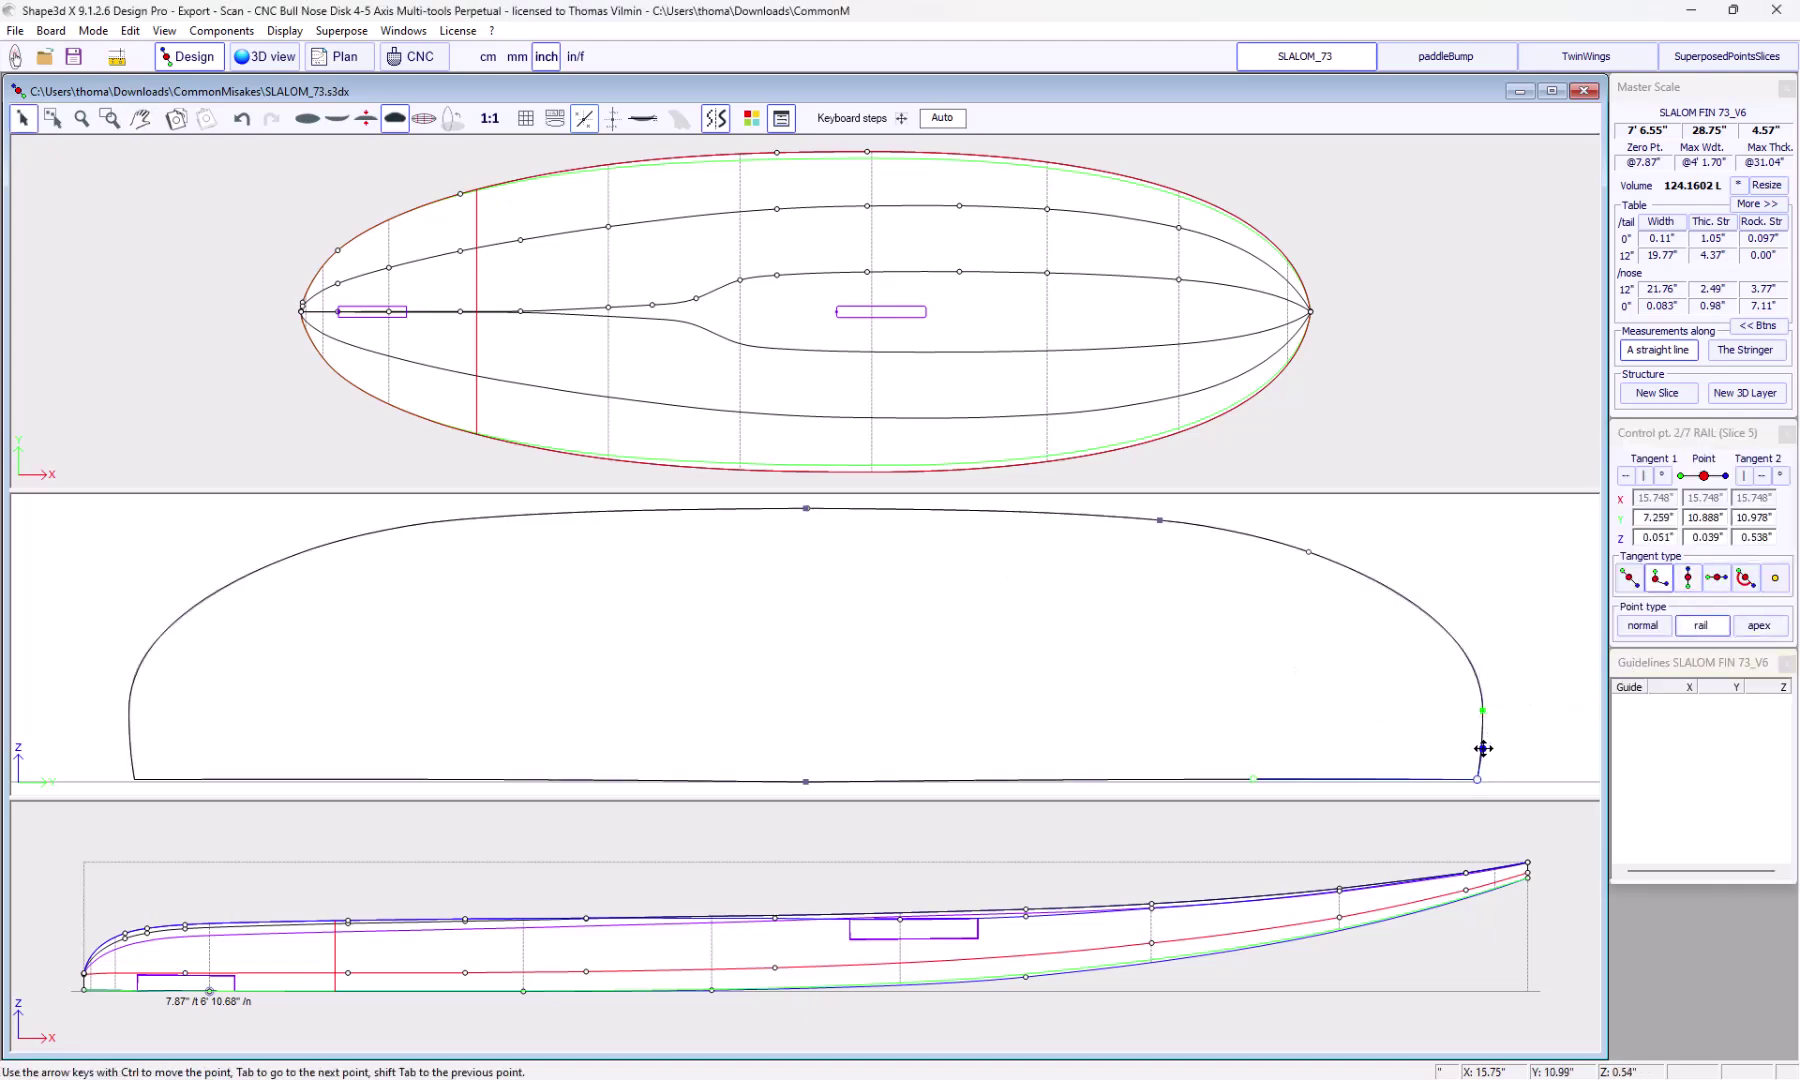
scroll(806, 515, up, 3)
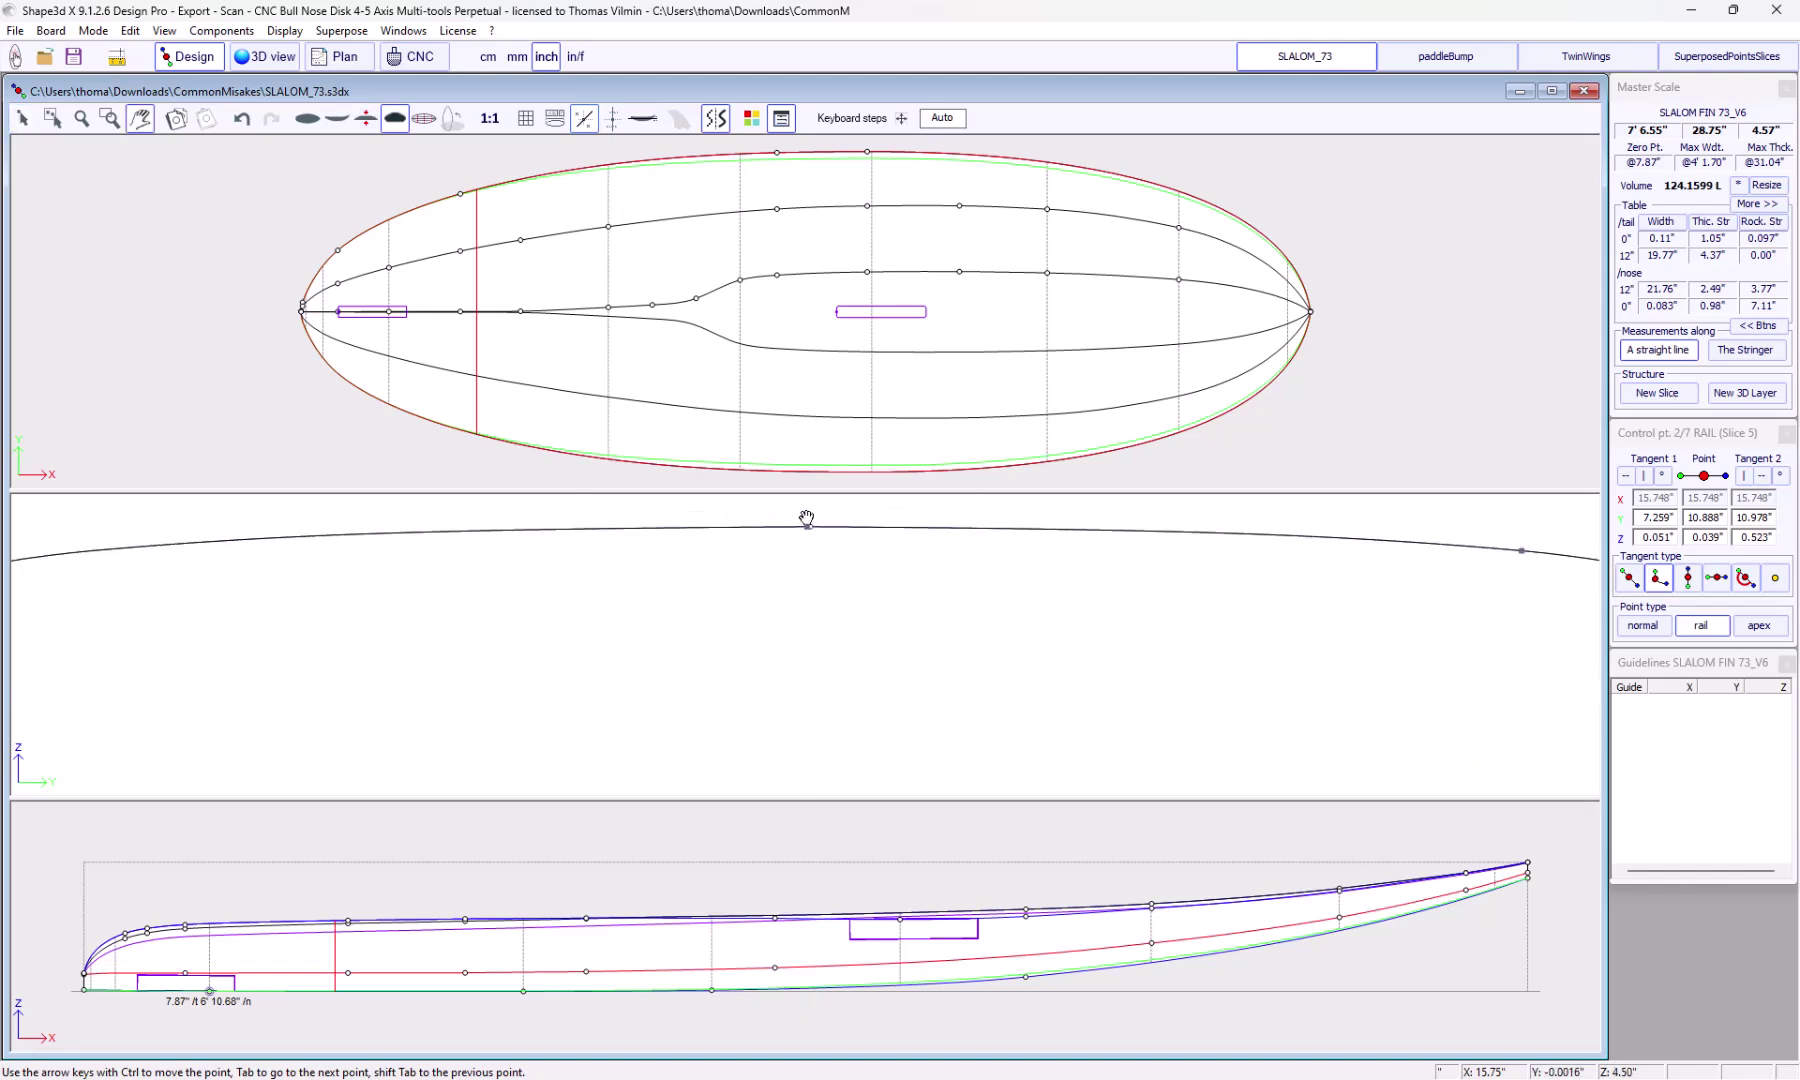
drag(806, 518, 796, 626)
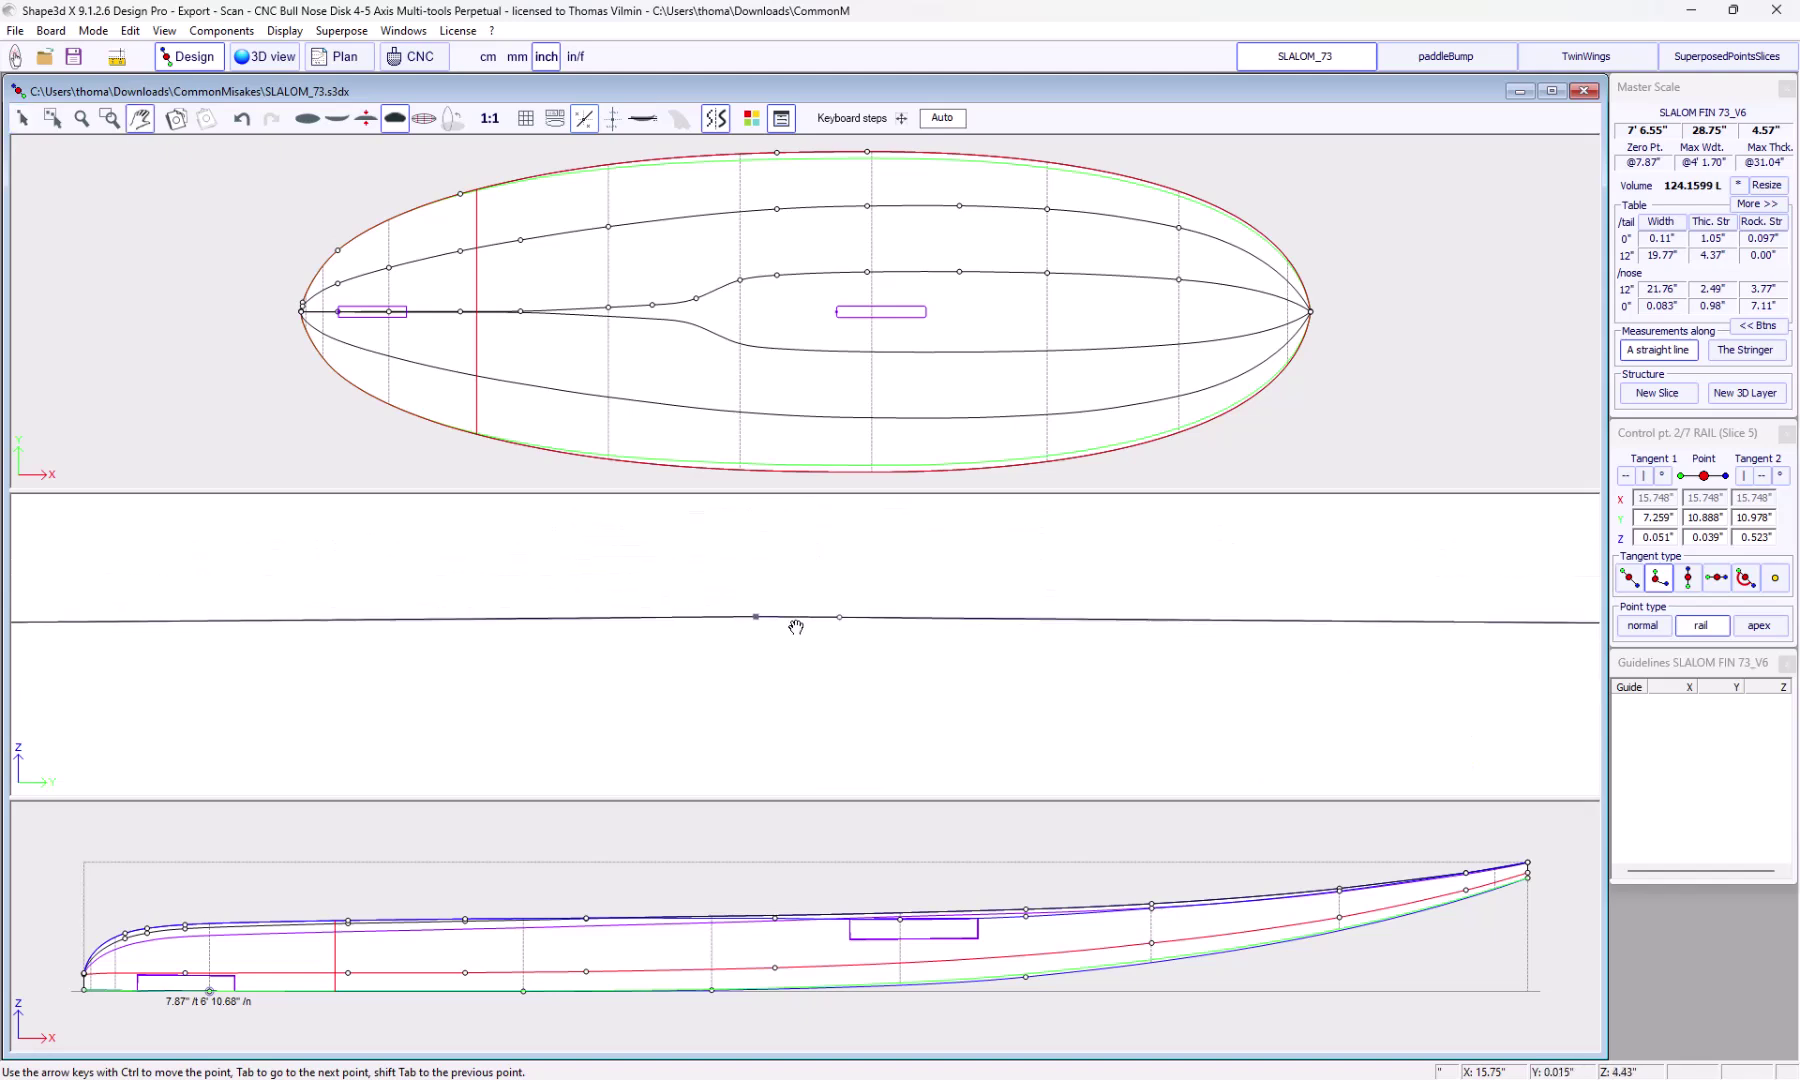
scroll(796, 625, up, 1)
scroll(796, 619, up, 1)
scroll(797, 589, up, 1)
scroll(855, 648, up, 1)
Change the Stringer Top tangent type and align it horizontally with the neighbouring deck point on the 15.75" slice
key(Escape)
click(568, 617)
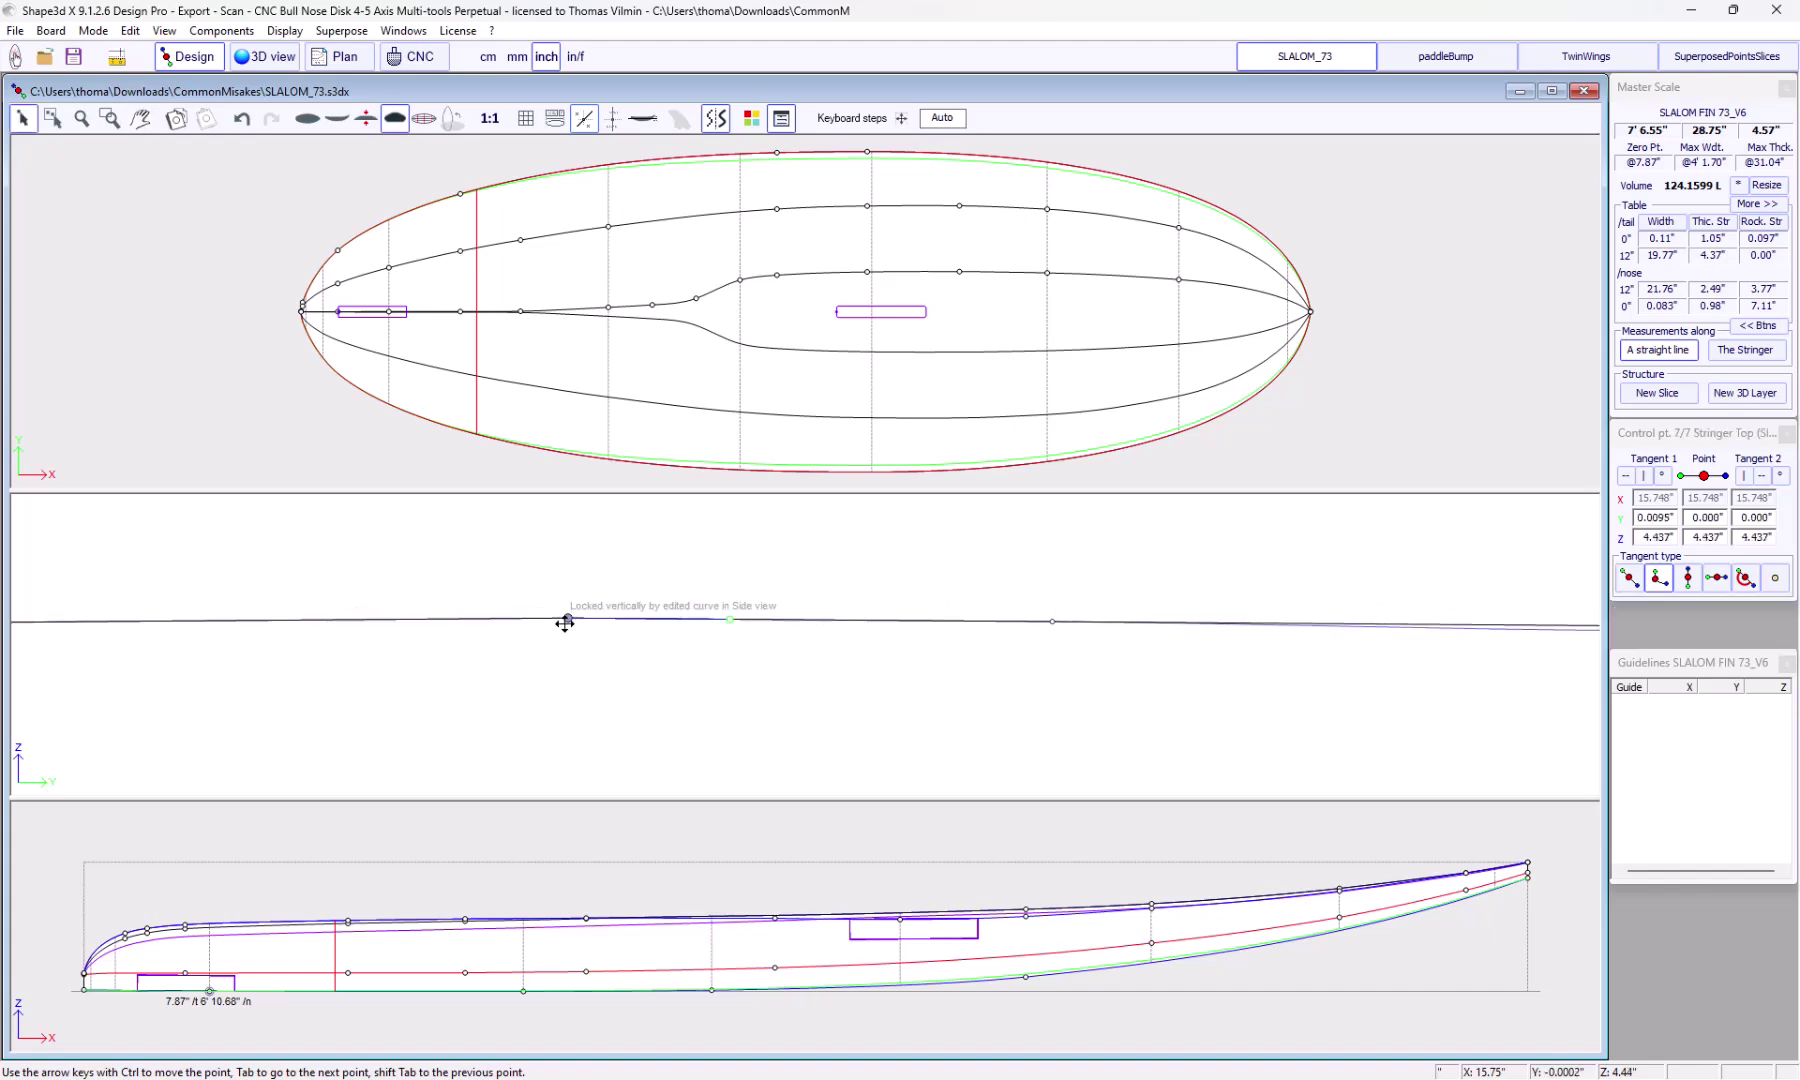
click(1715, 578)
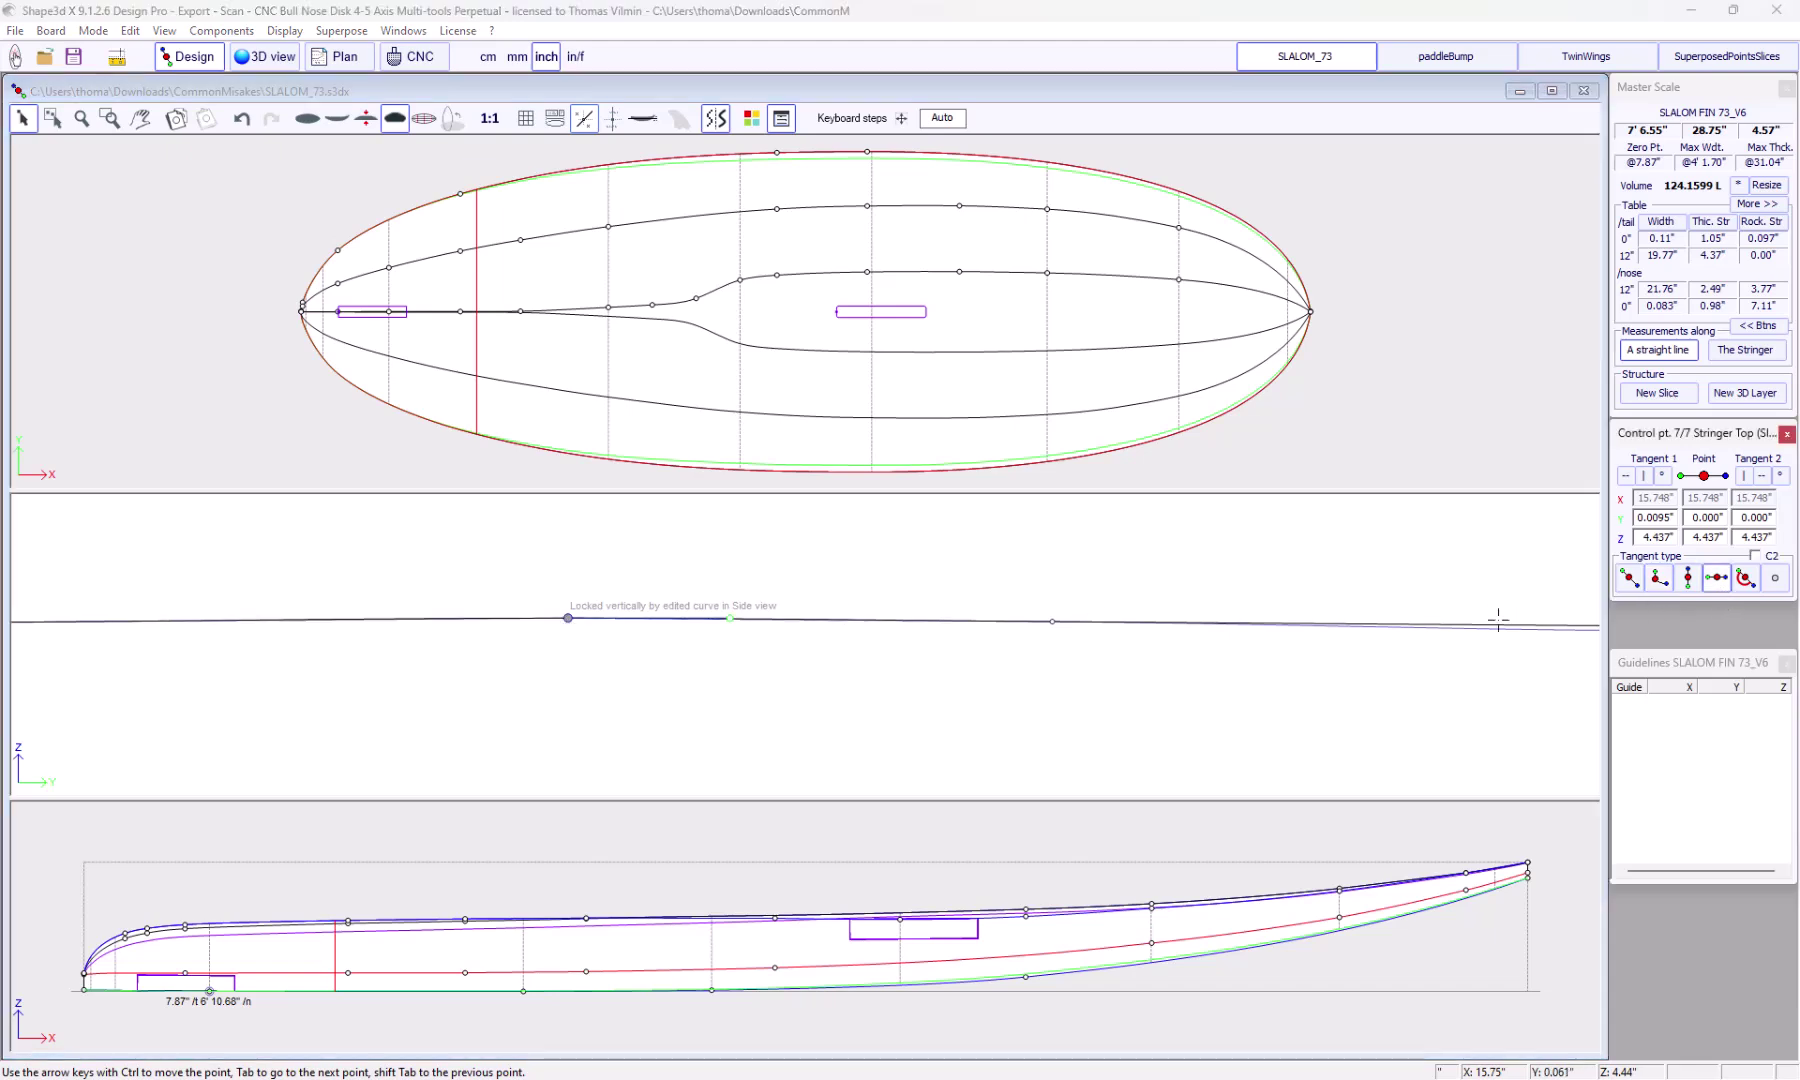
scroll(872, 591, down, 1)
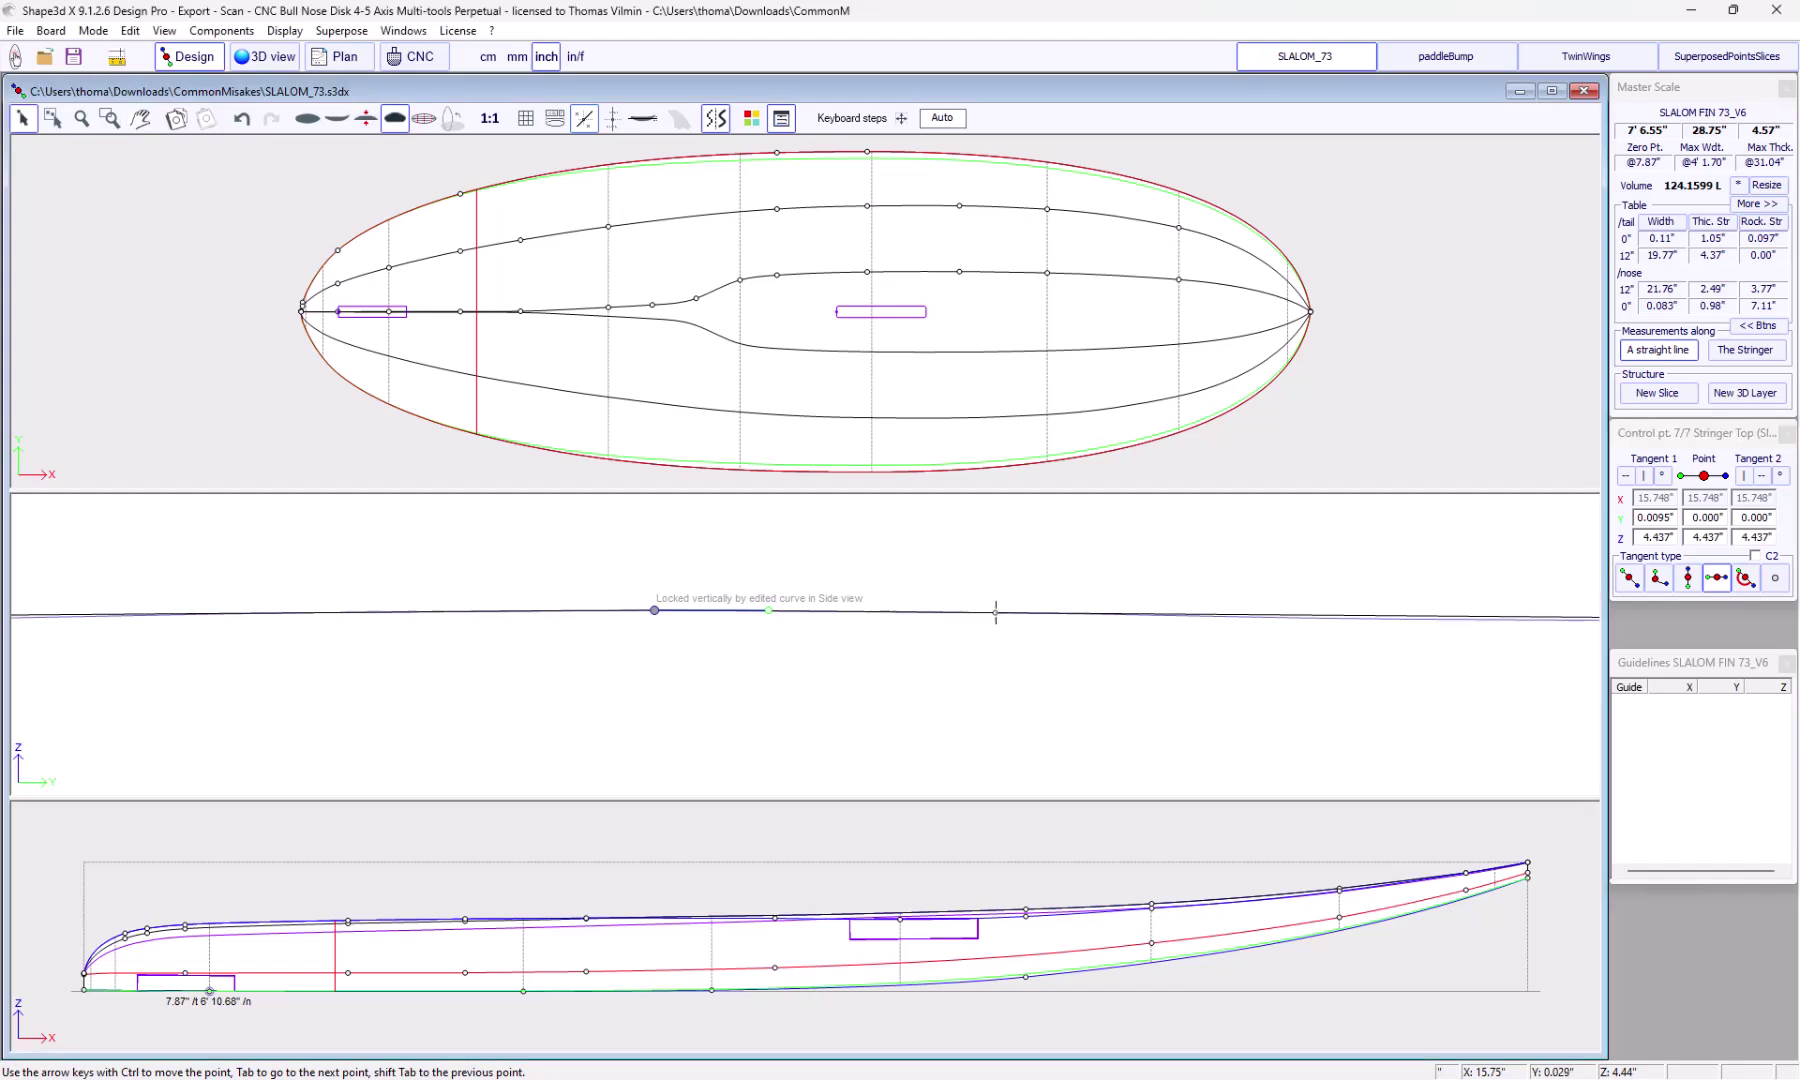
click(995, 612)
right_click(996, 611)
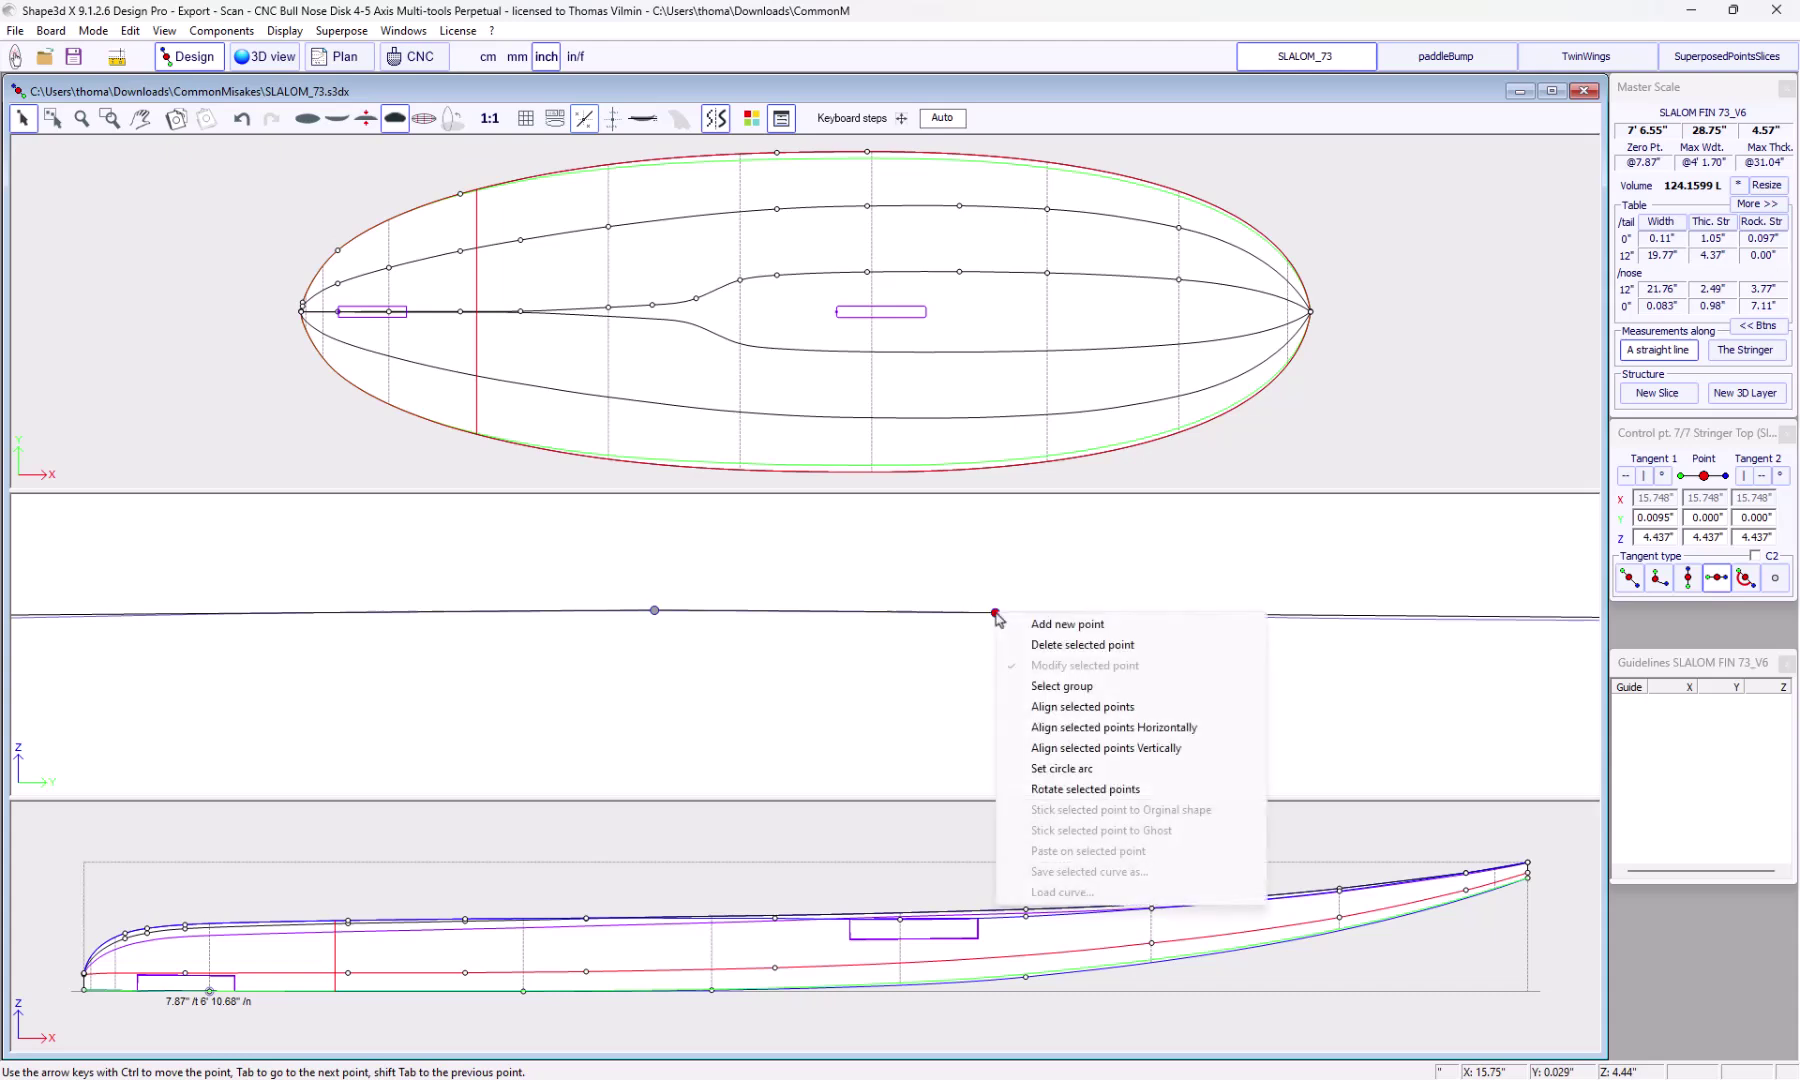
click(1100, 728)
click(967, 635)
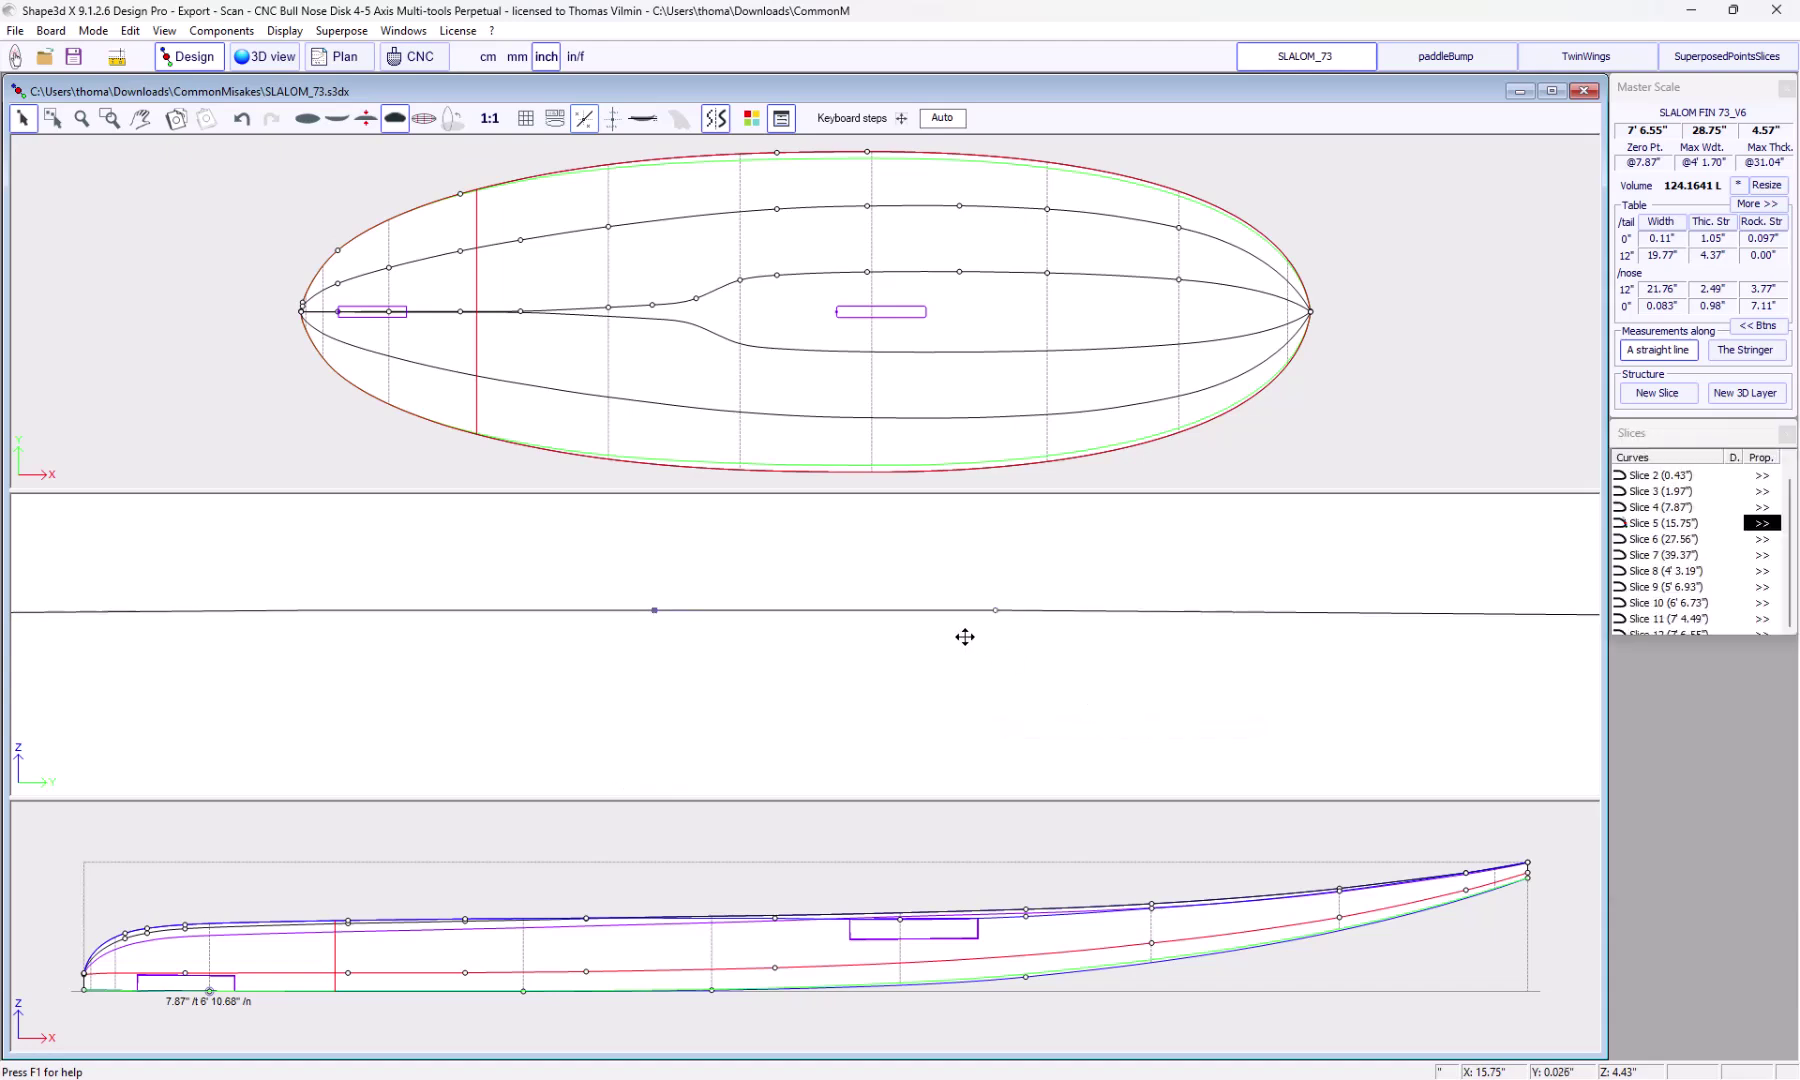
middle_drag(965, 634, 918, 595)
scroll(917, 595, up, 2)
scroll(917, 593, up, 2)
scroll(916, 592, up, 2)
scroll(915, 589, up, 3)
scroll(914, 590, down, 2)
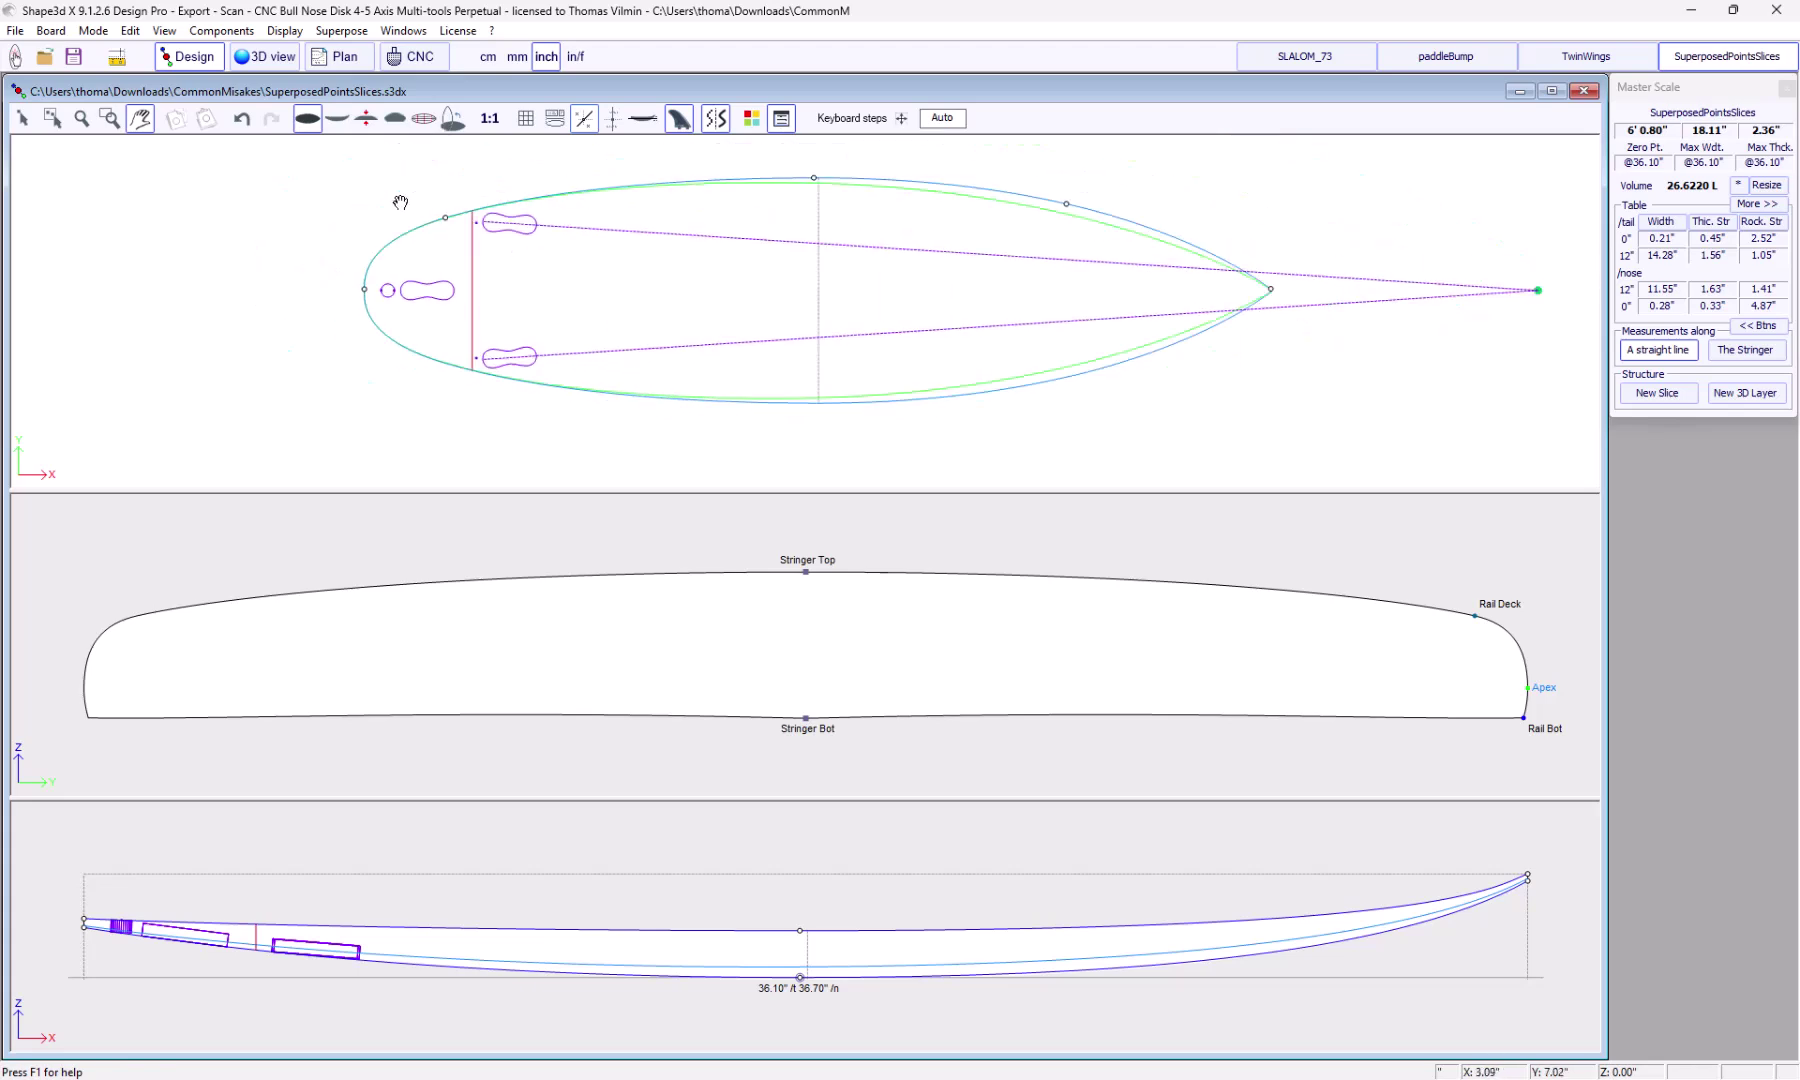
scroll(401, 209, up, 1)
scroll(403, 226, up, 1)
Drag the tail outline end point and its tangent outward to widen the tail
key(Escape)
click(390, 336)
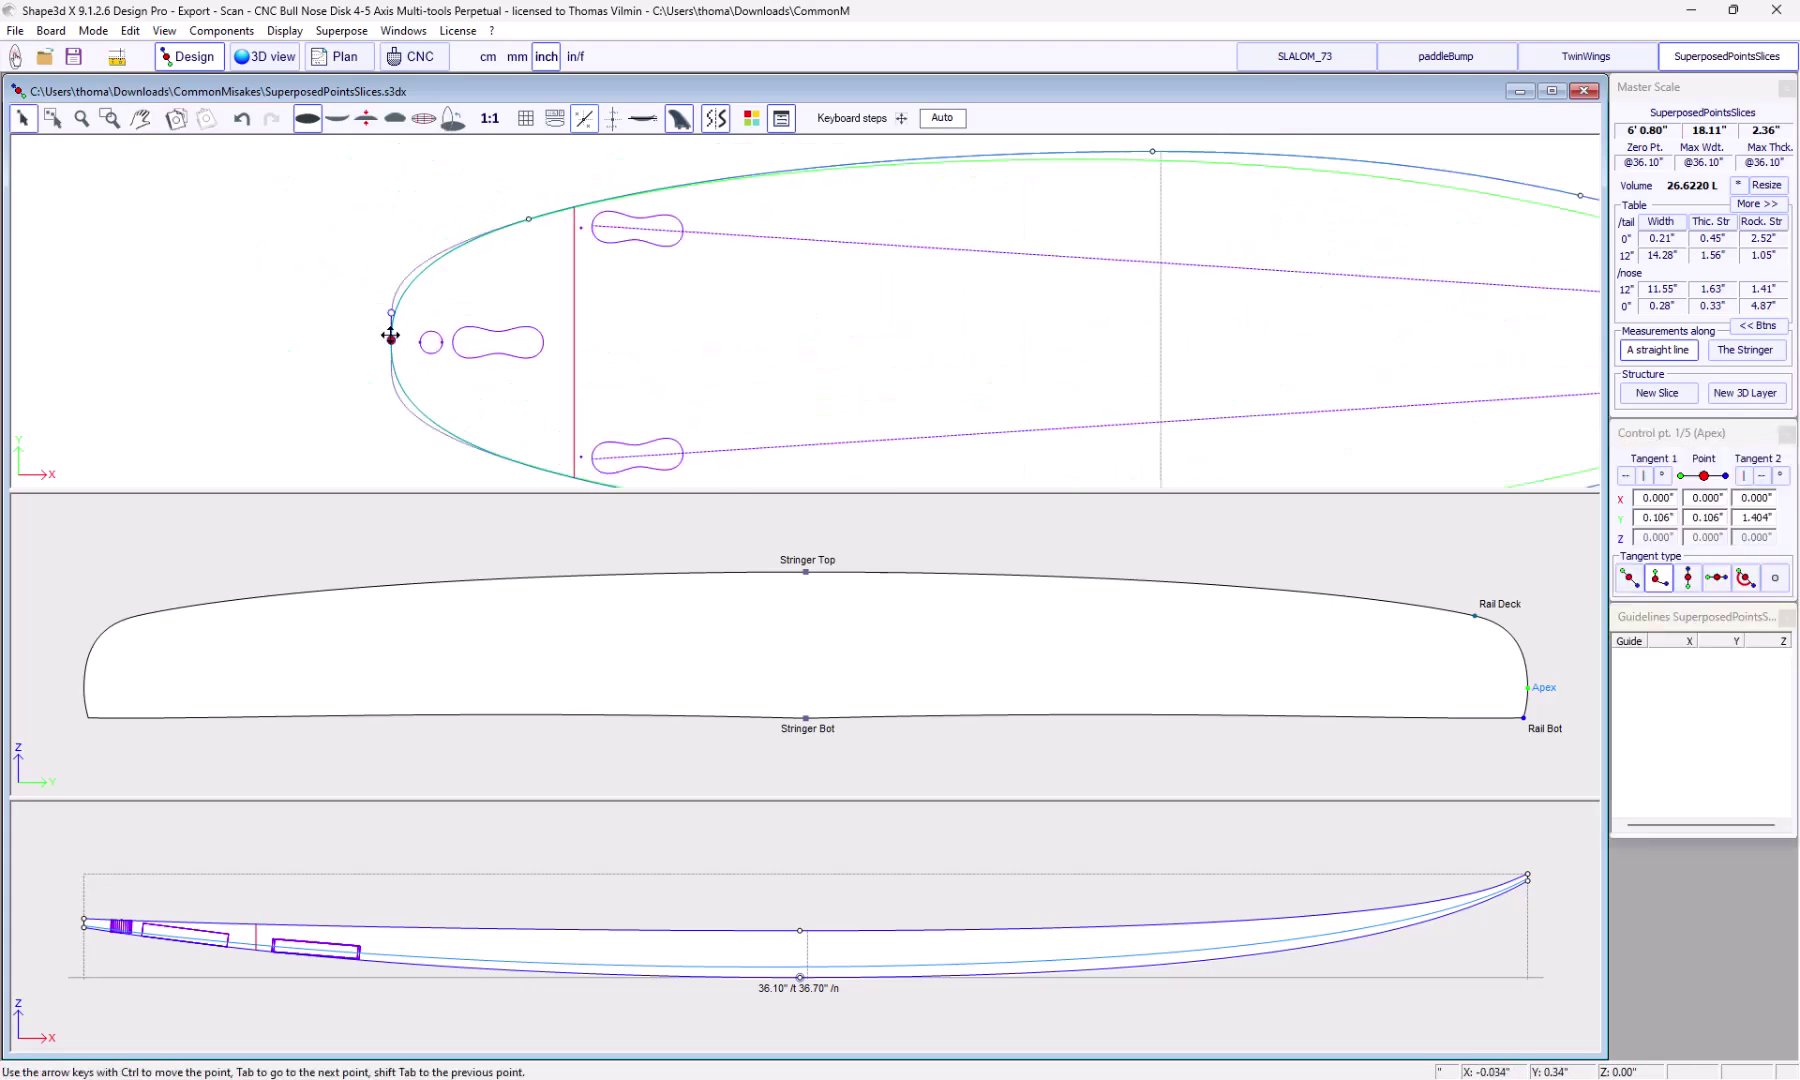
click(522, 221)
drag(518, 221, 457, 245)
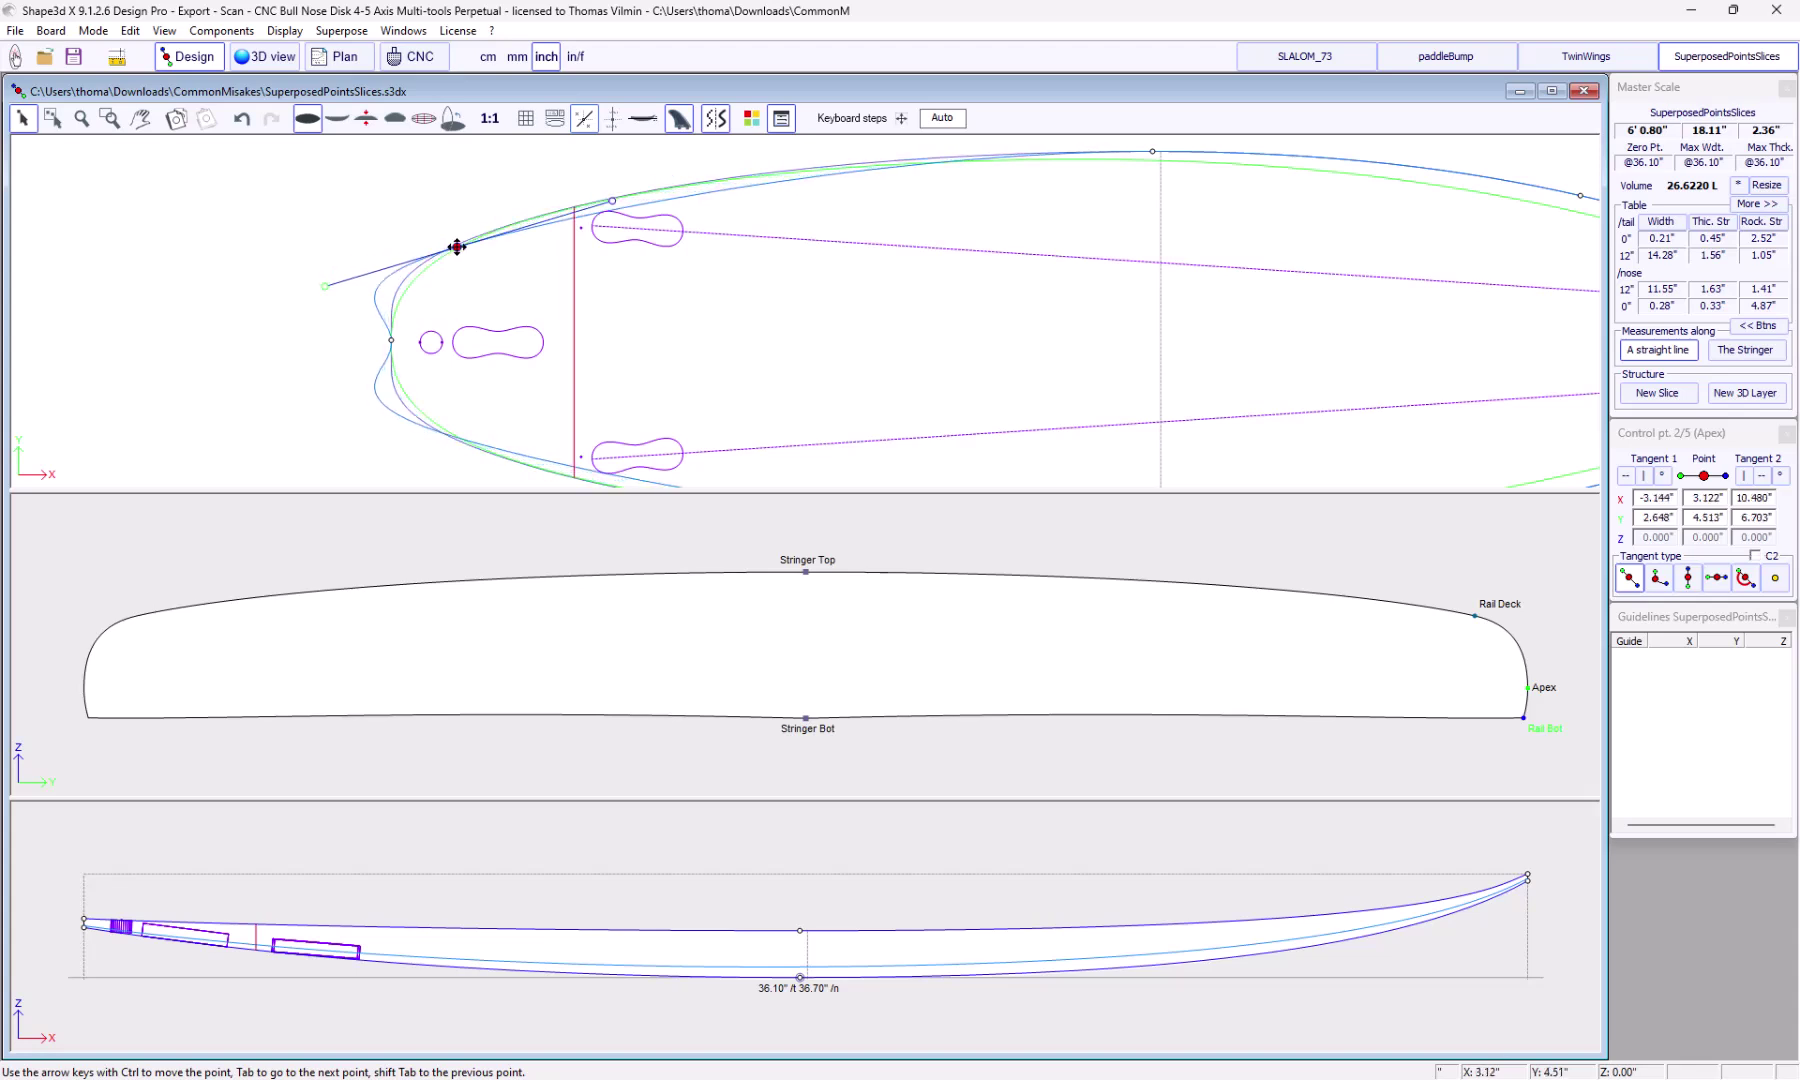
drag(611, 202, 591, 182)
click(450, 320)
scroll(408, 307, down, 2)
Orbit the widened tail in 3D, then return to the design views
click(439, 555)
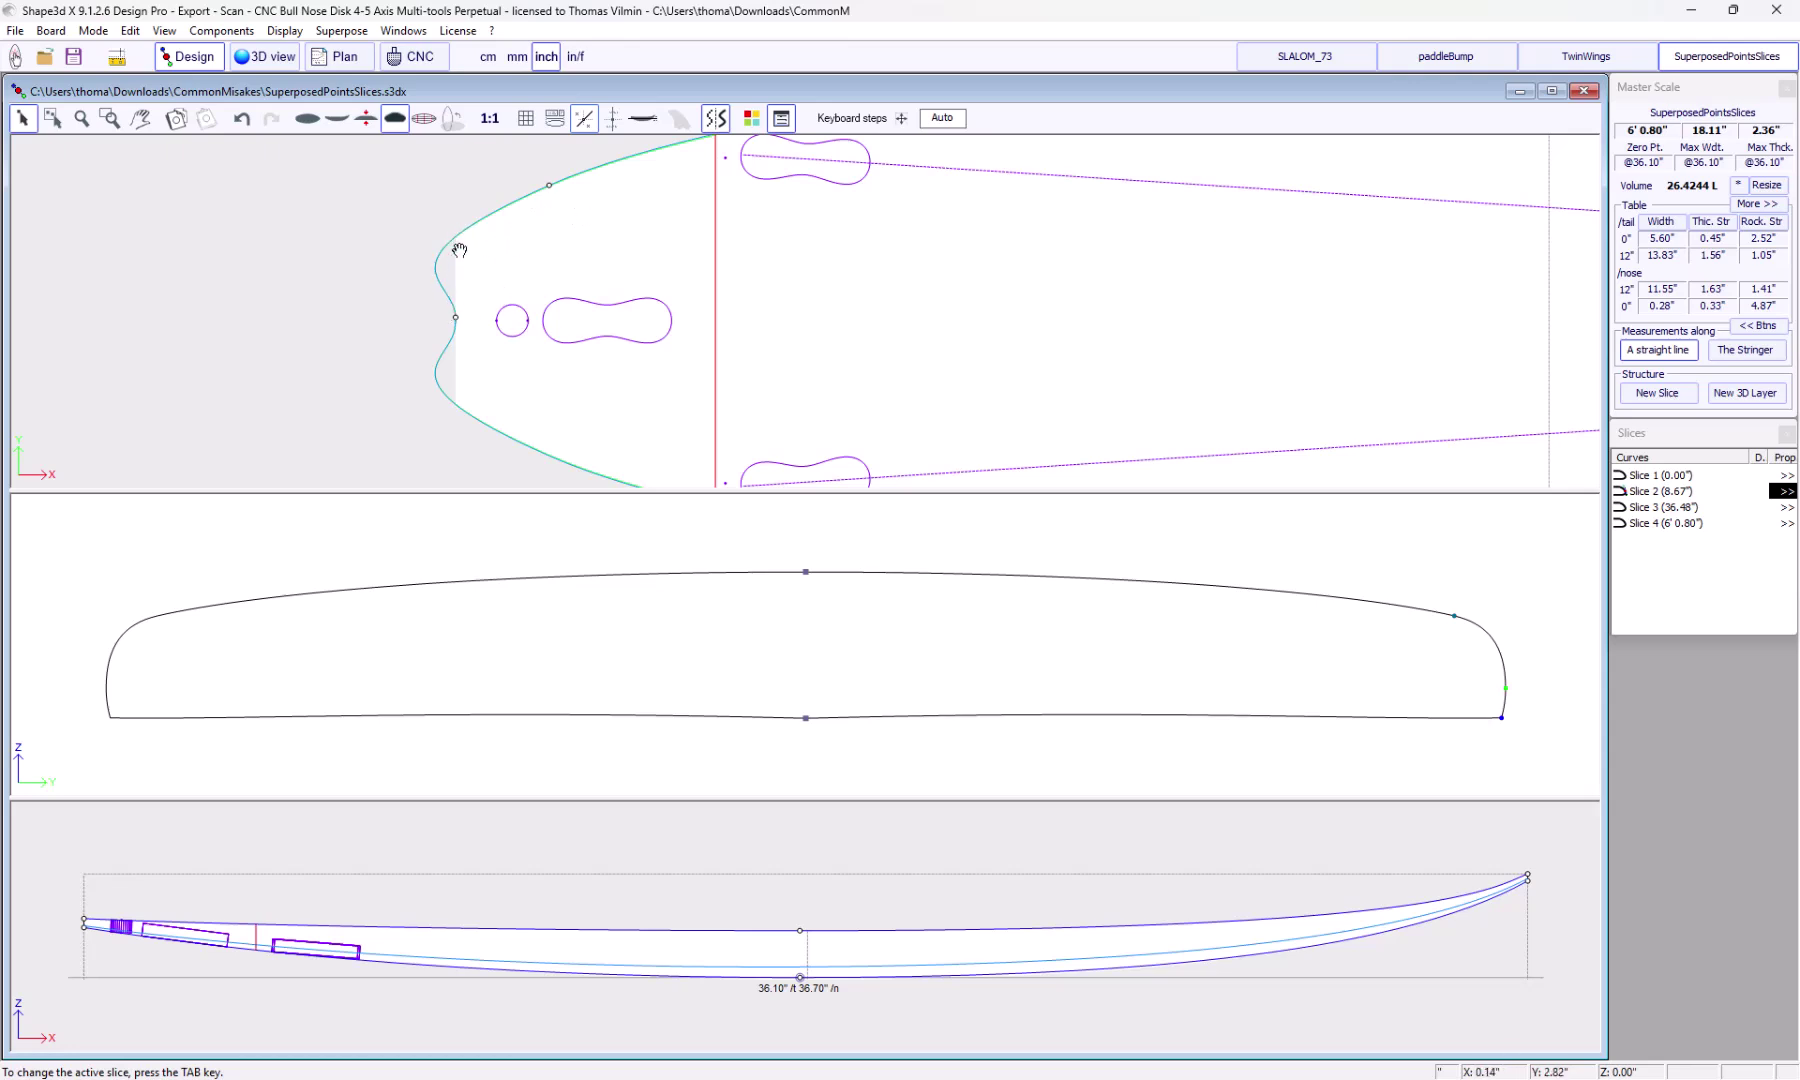
click(268, 60)
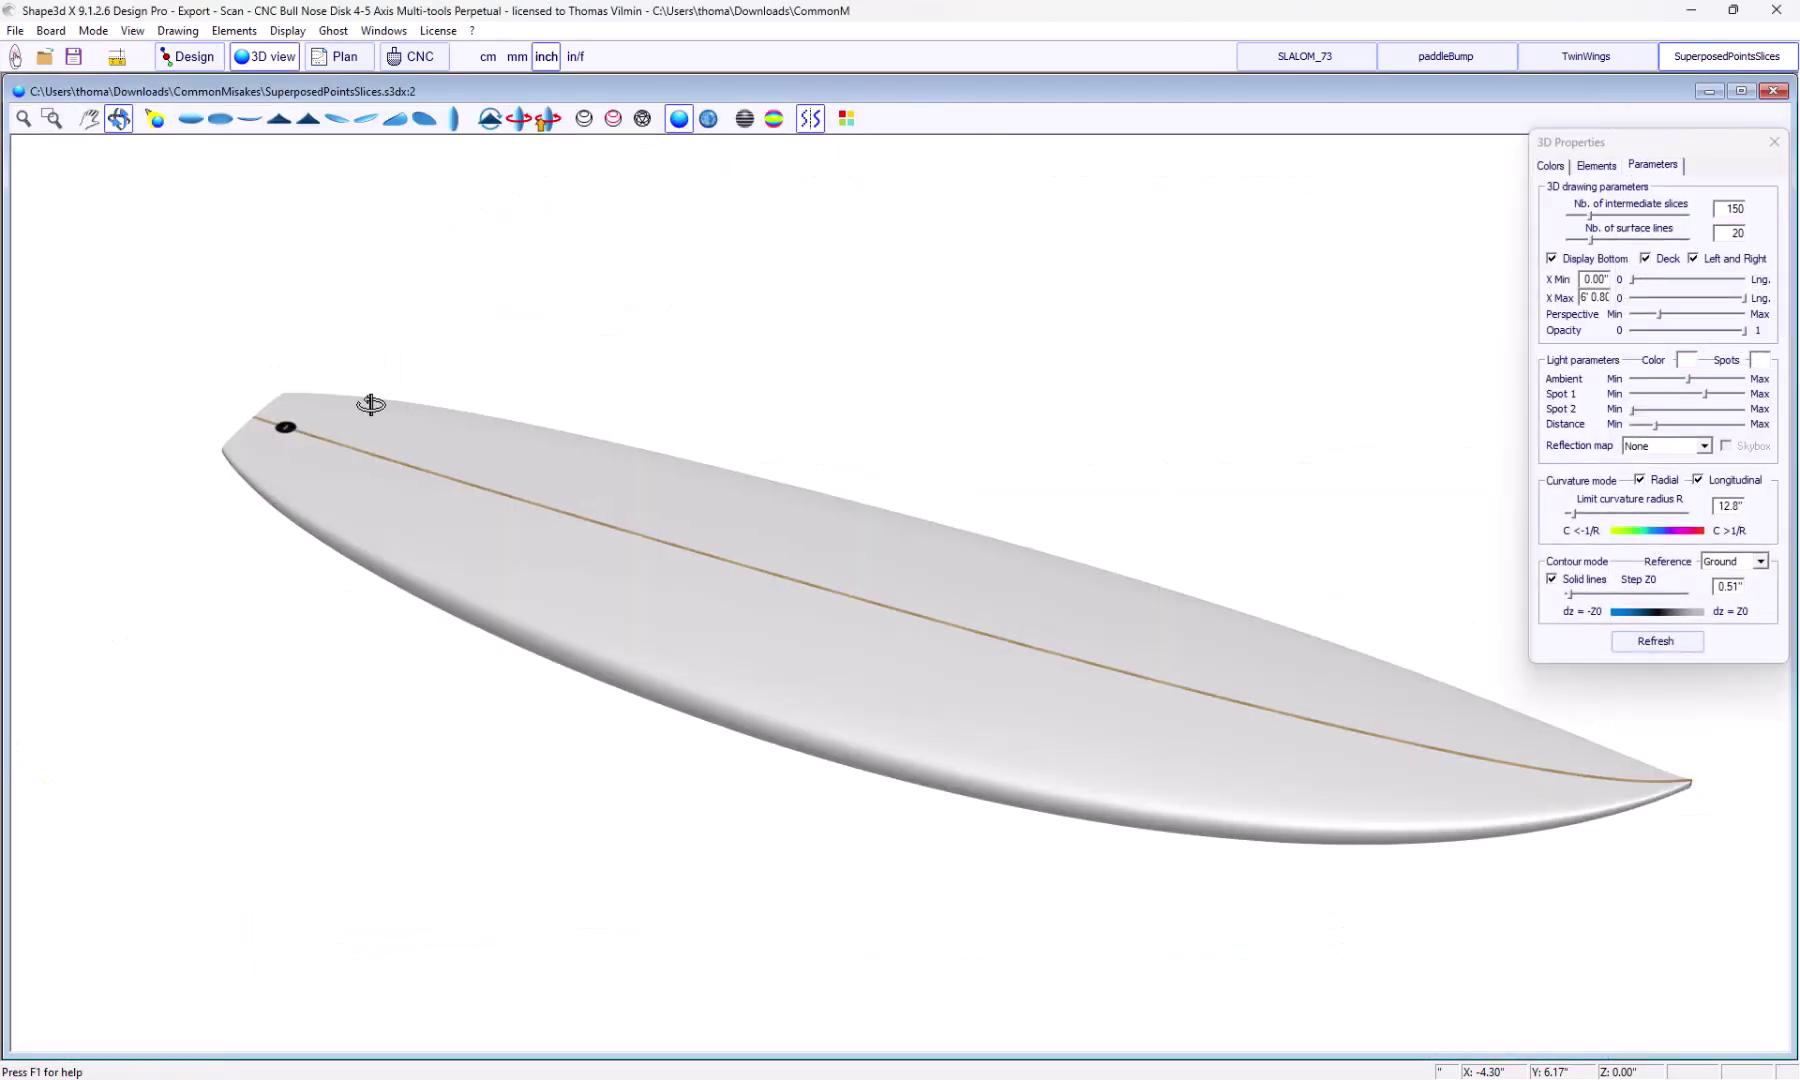
drag(374, 403, 403, 574)
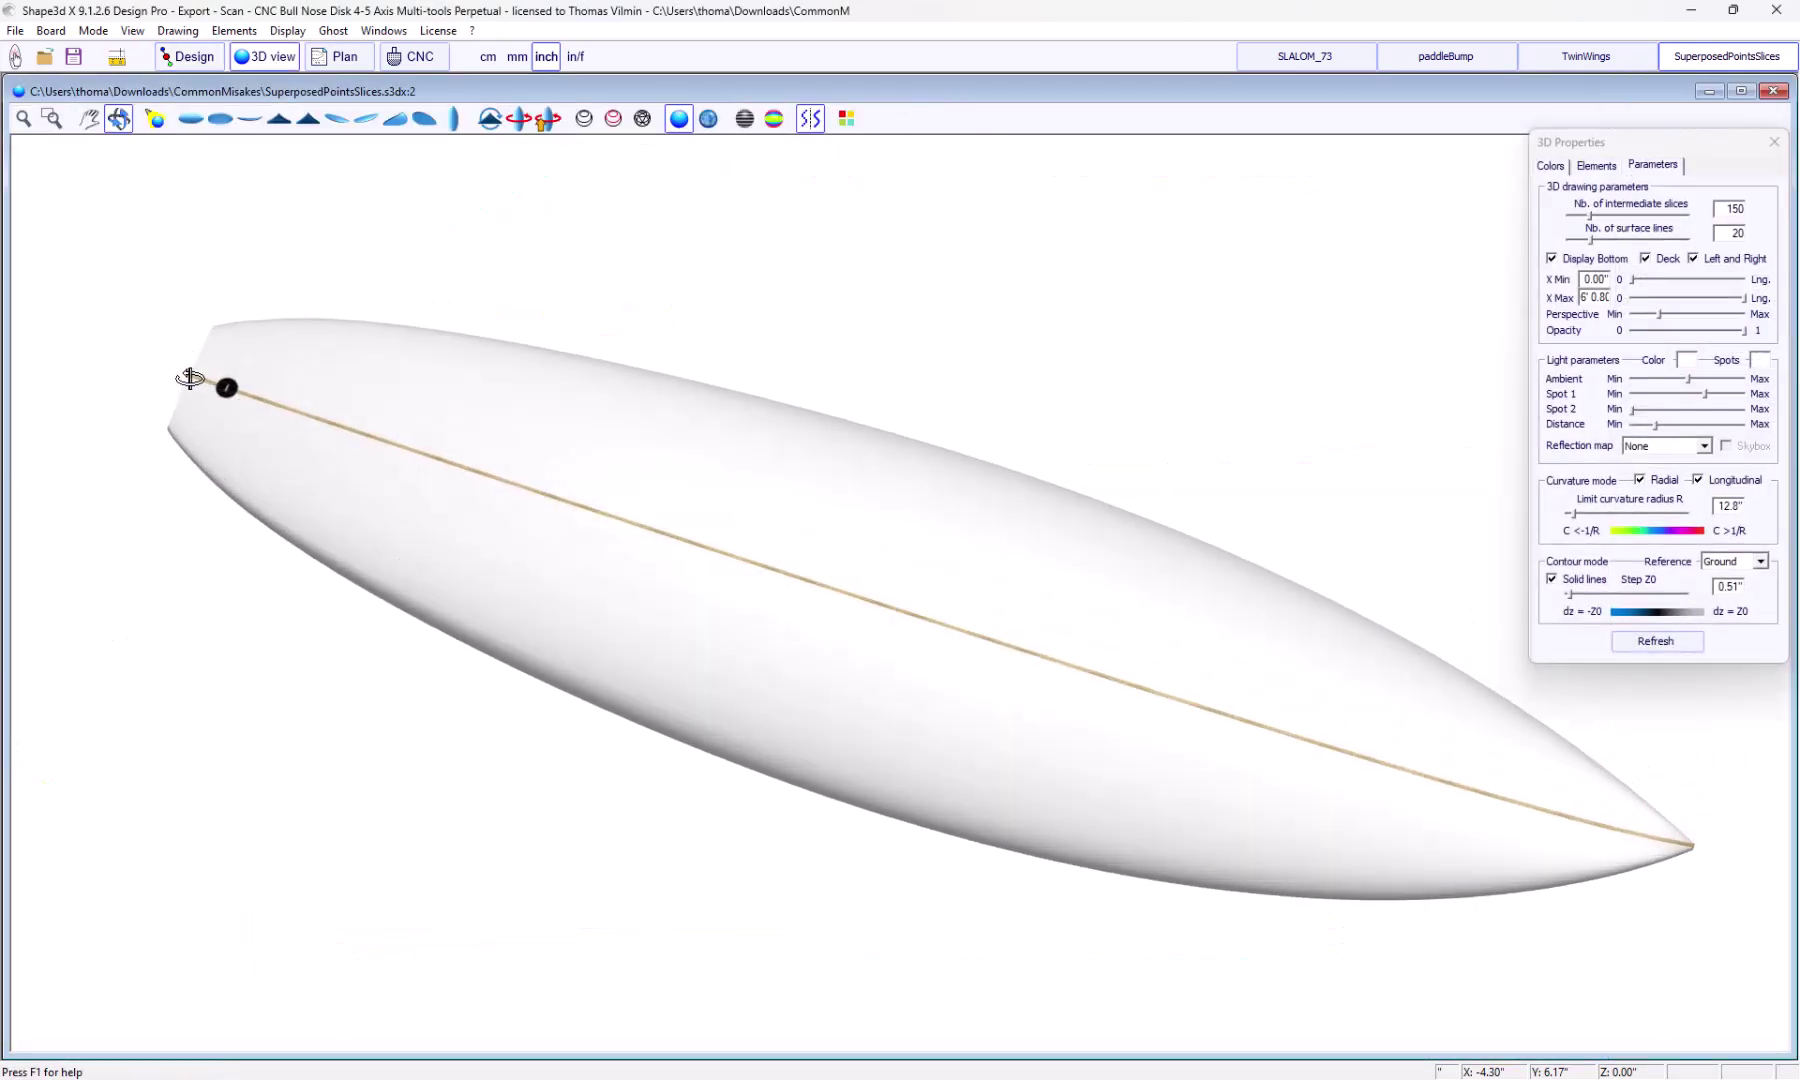
click(194, 57)
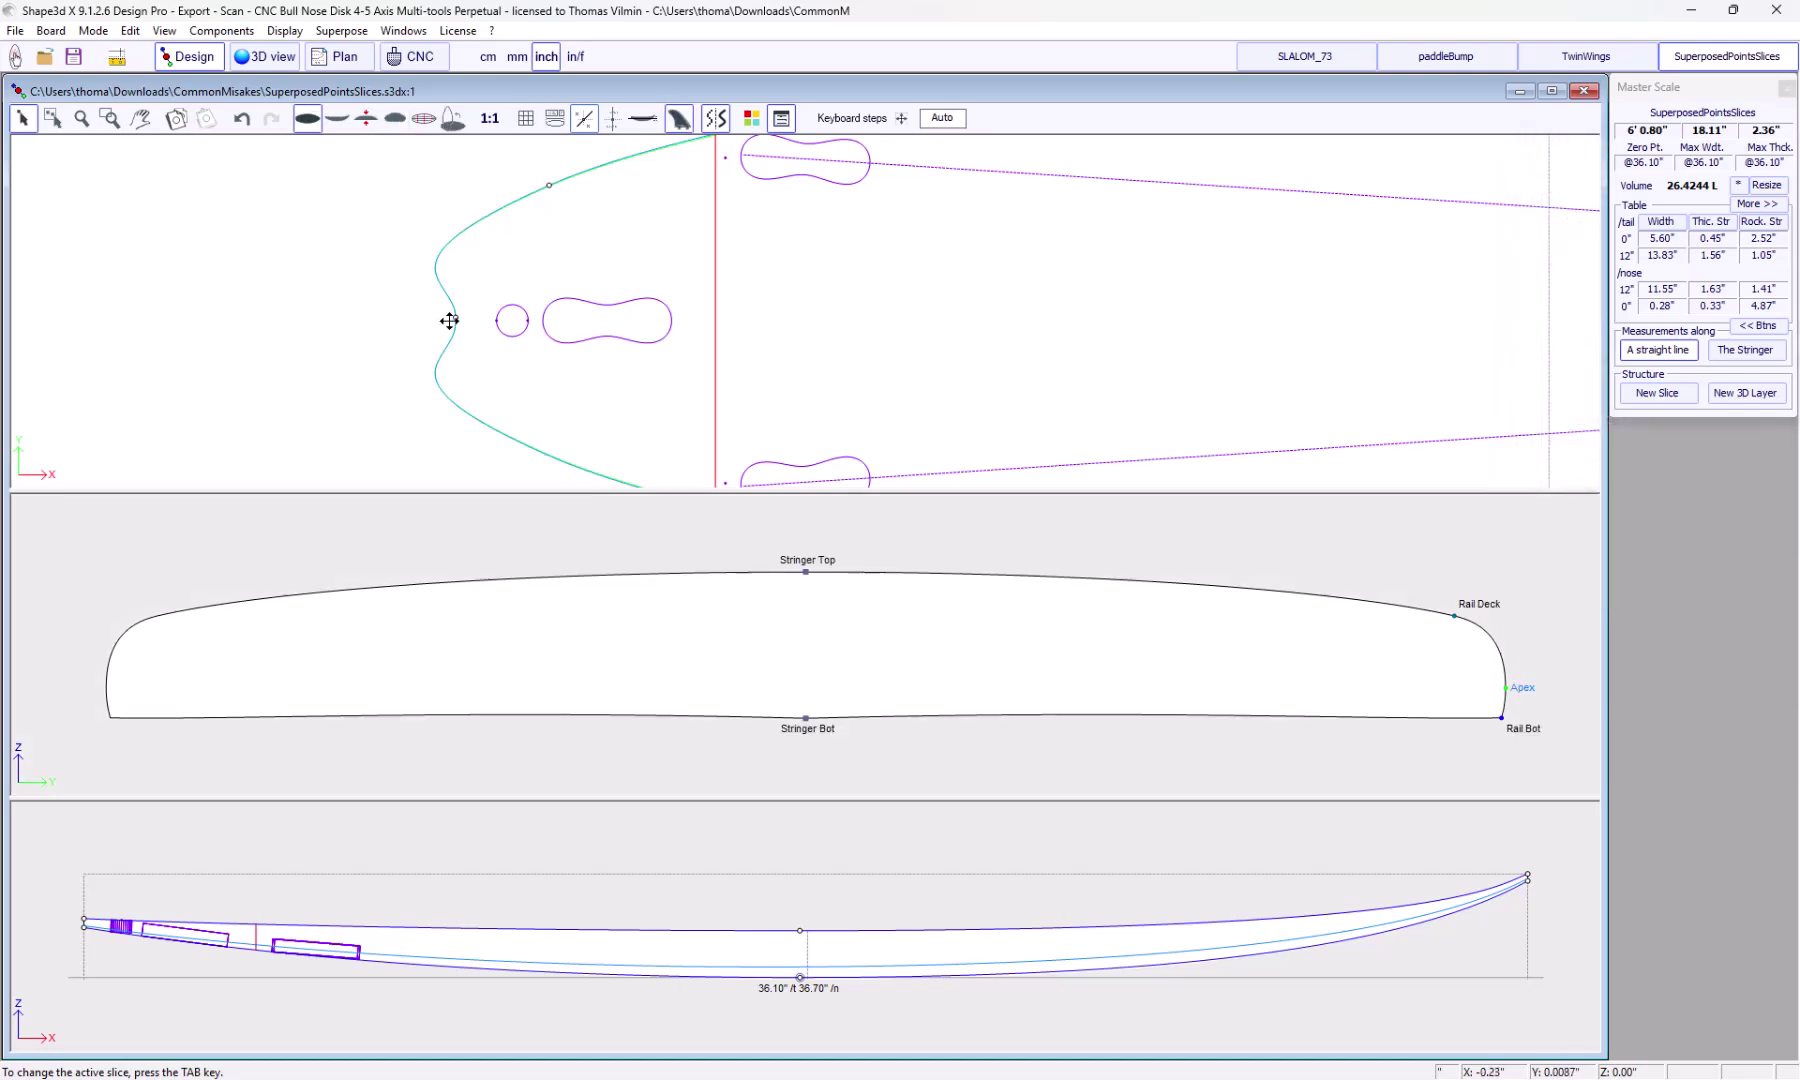
Raise the tail Apex end point and adjust its Tangent 2 to square off the 5.71" tail
click(454, 320)
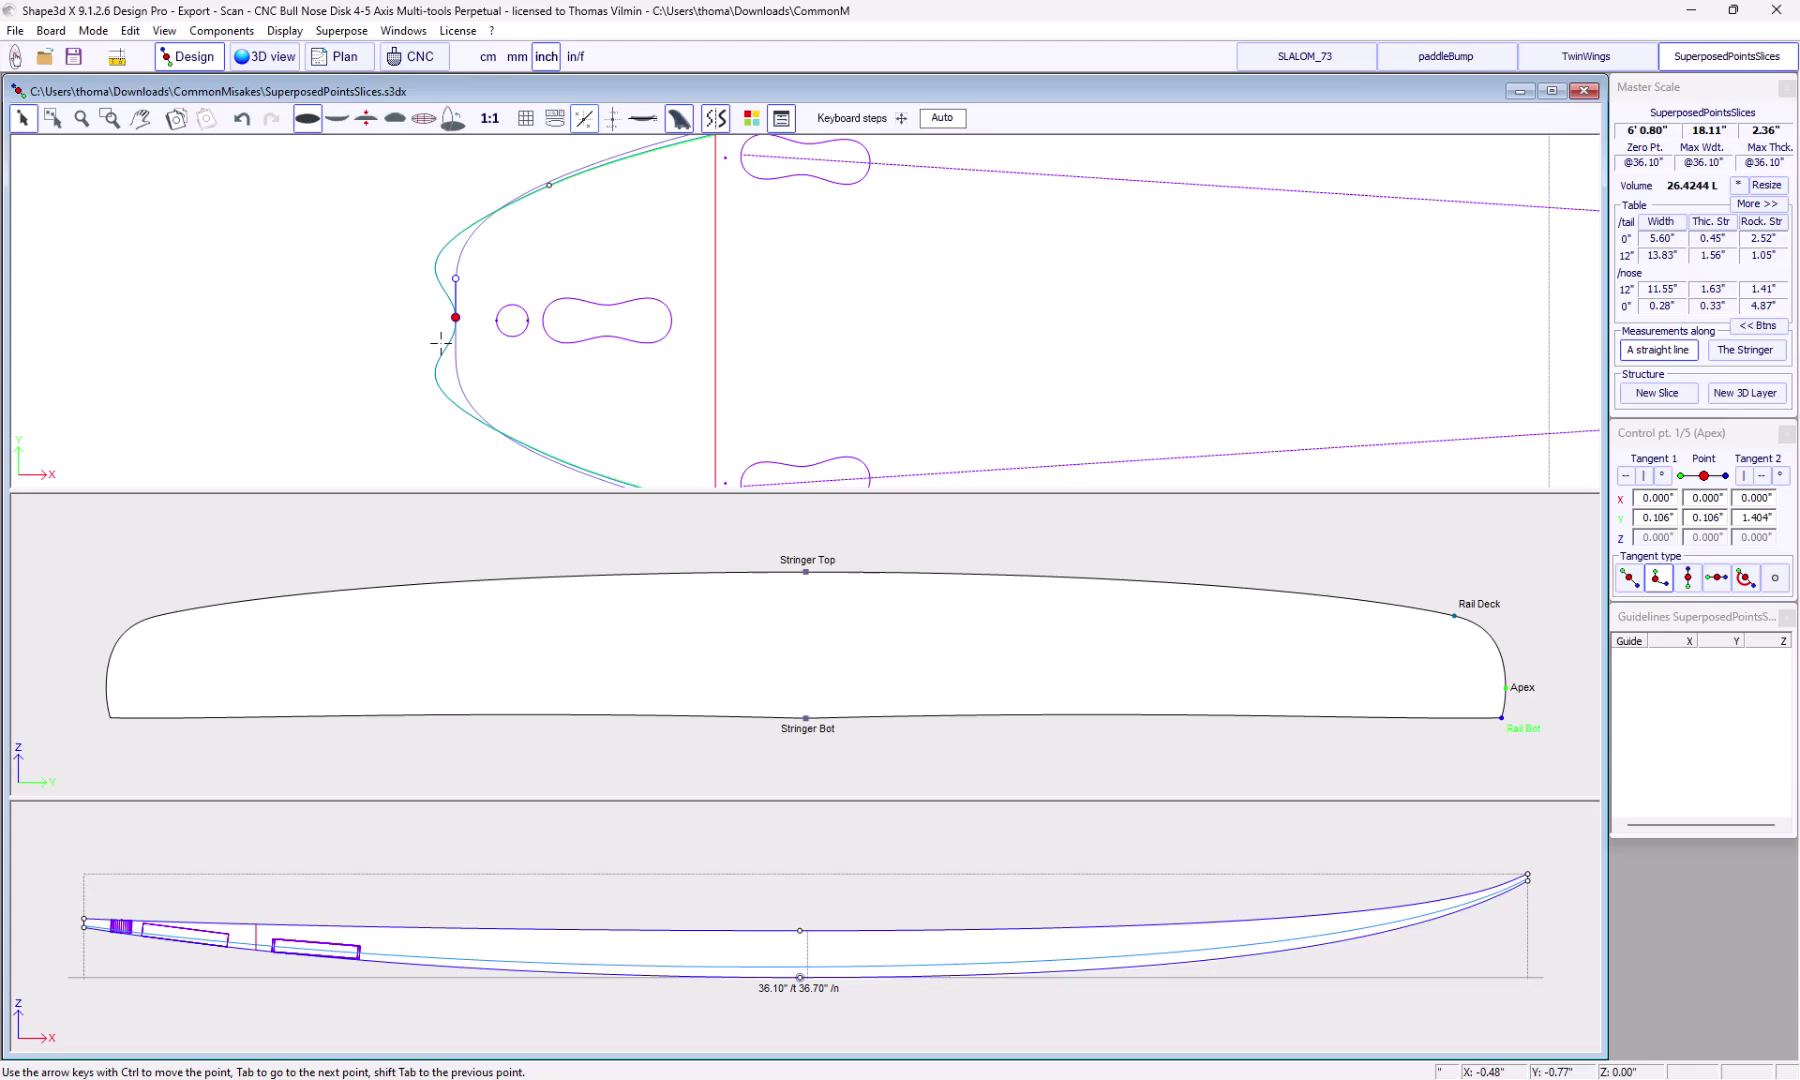
click(445, 323)
drag(445, 322, 458, 234)
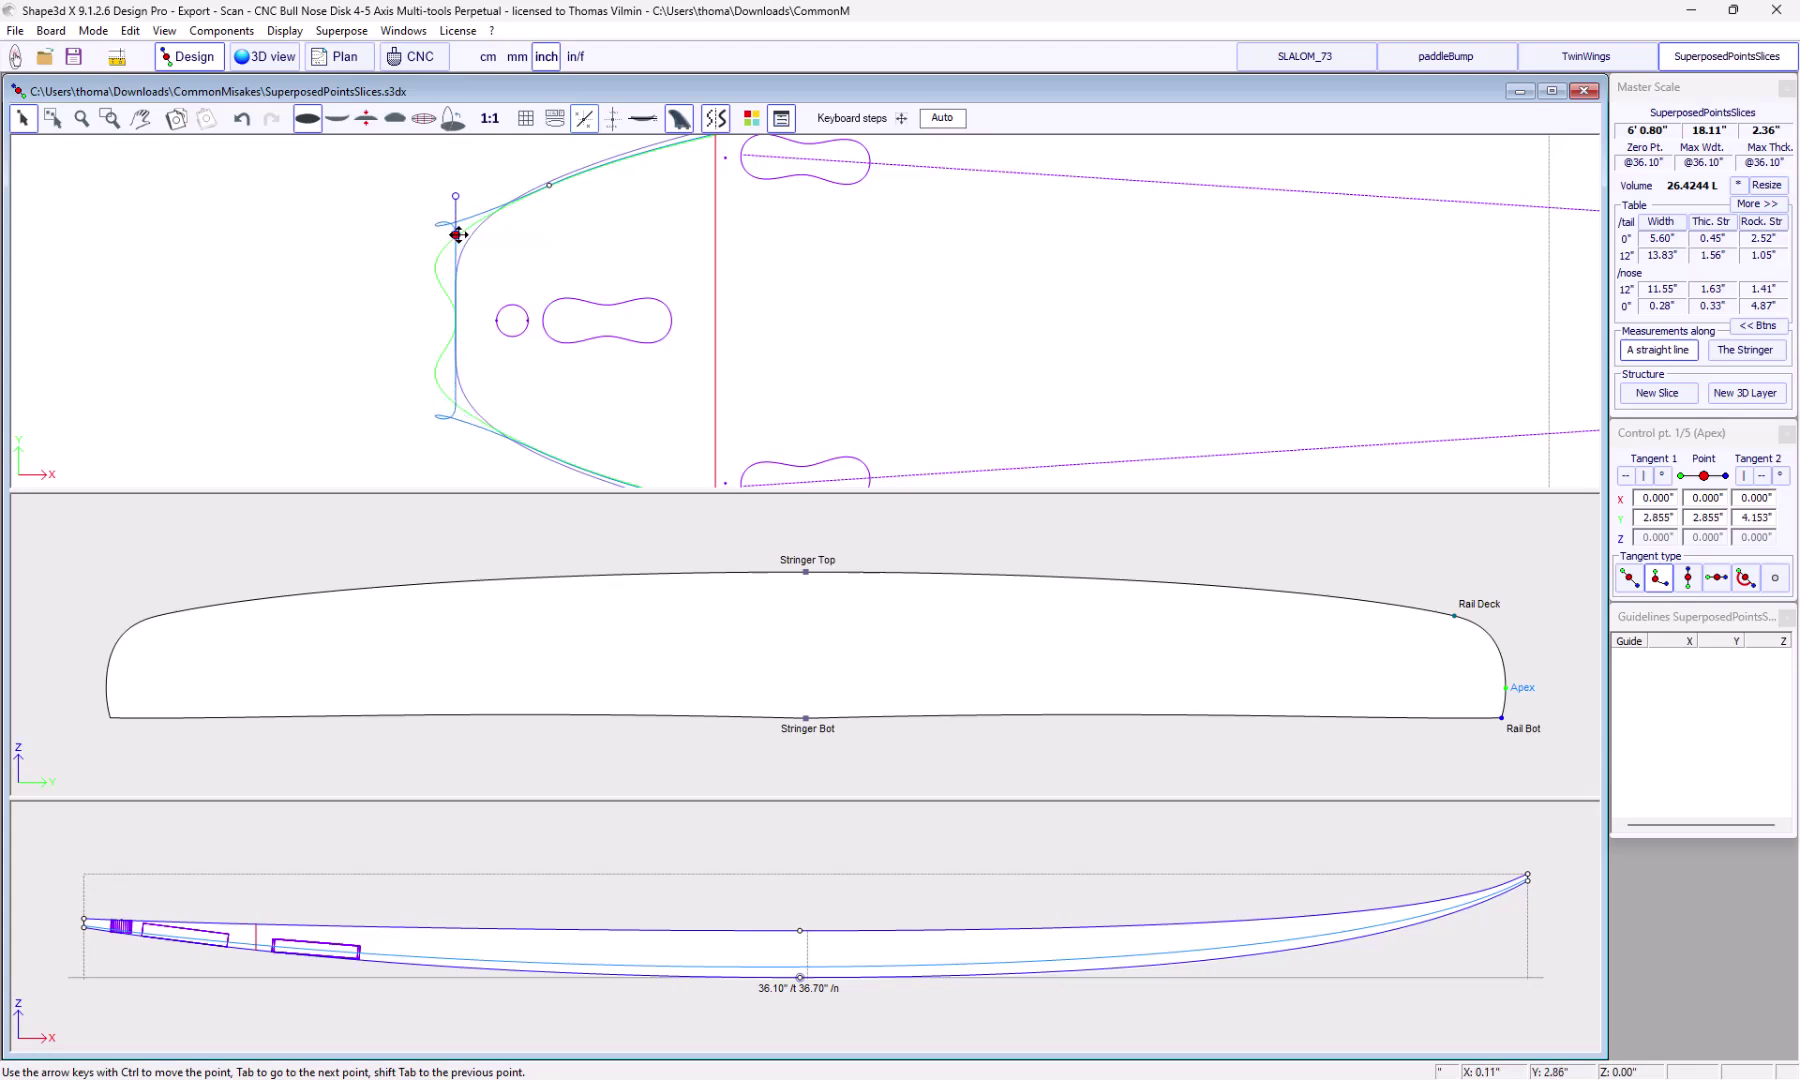
drag(456, 195, 476, 221)
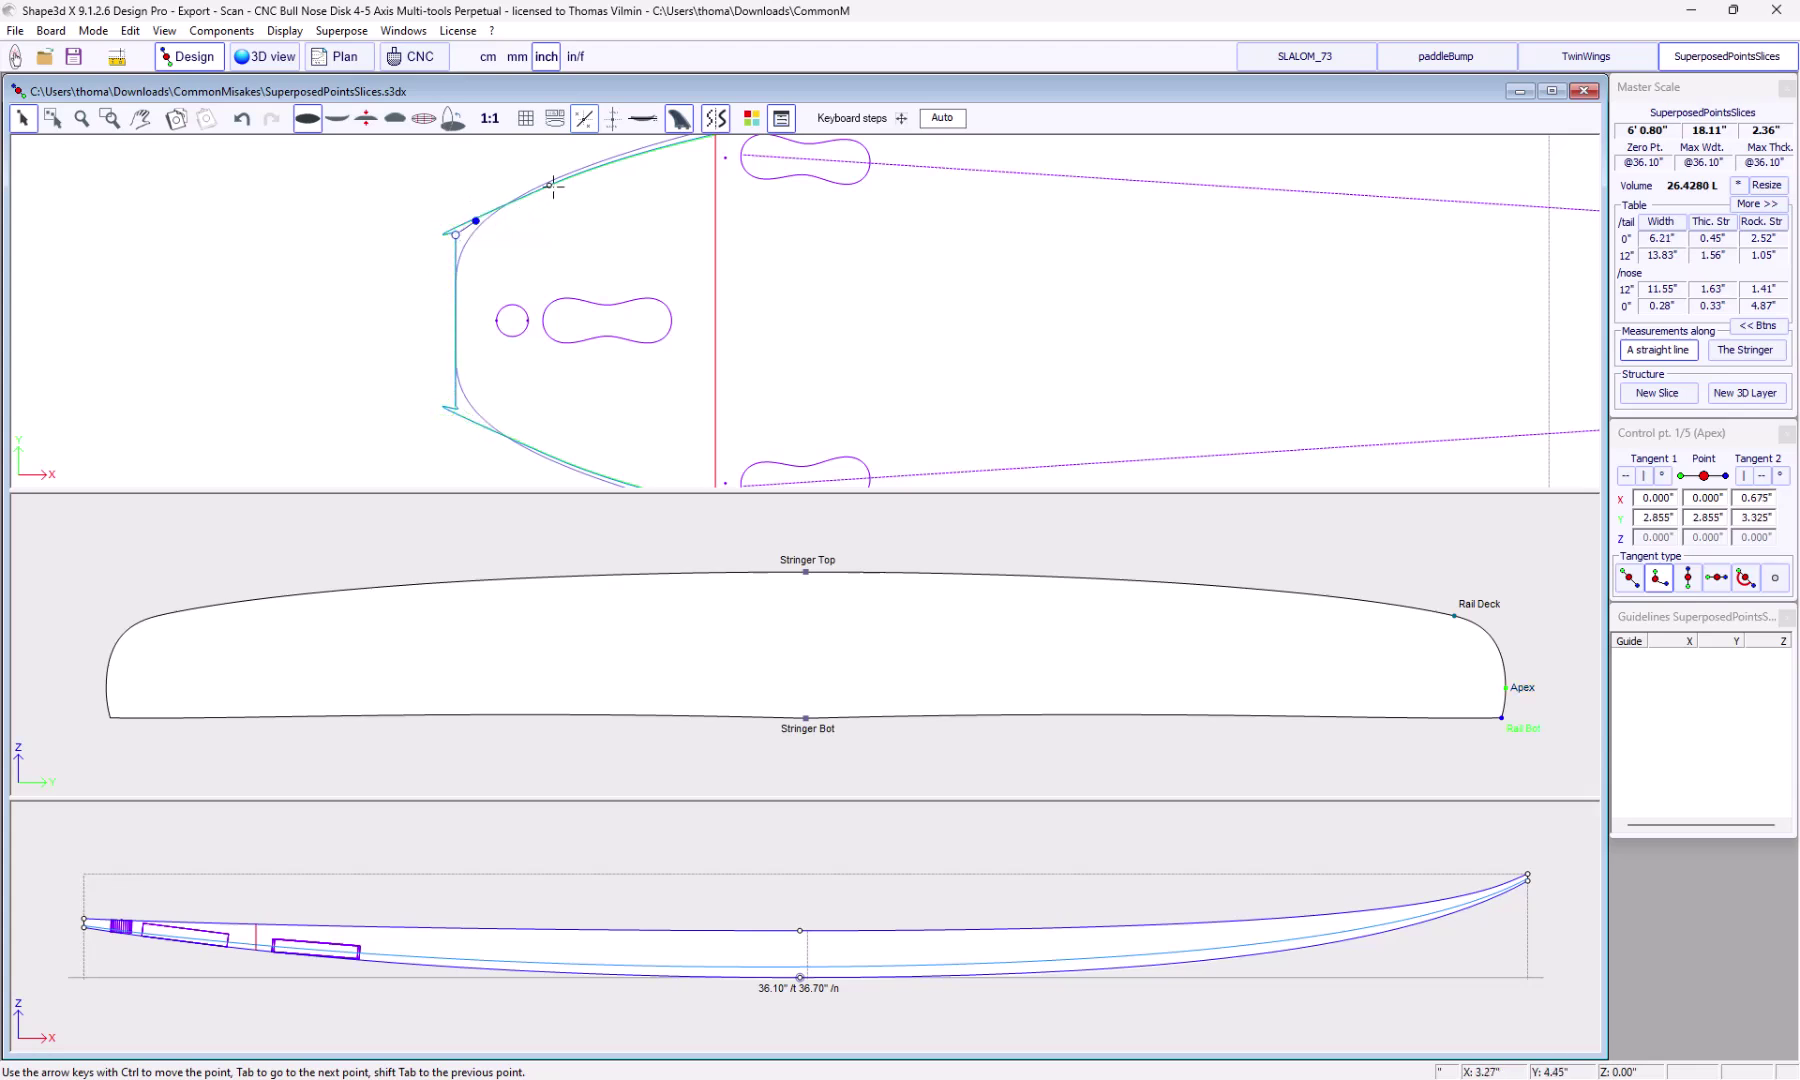
Delete the extra points from the Apex curve
click(550, 184)
key(Delete)
key(Return)
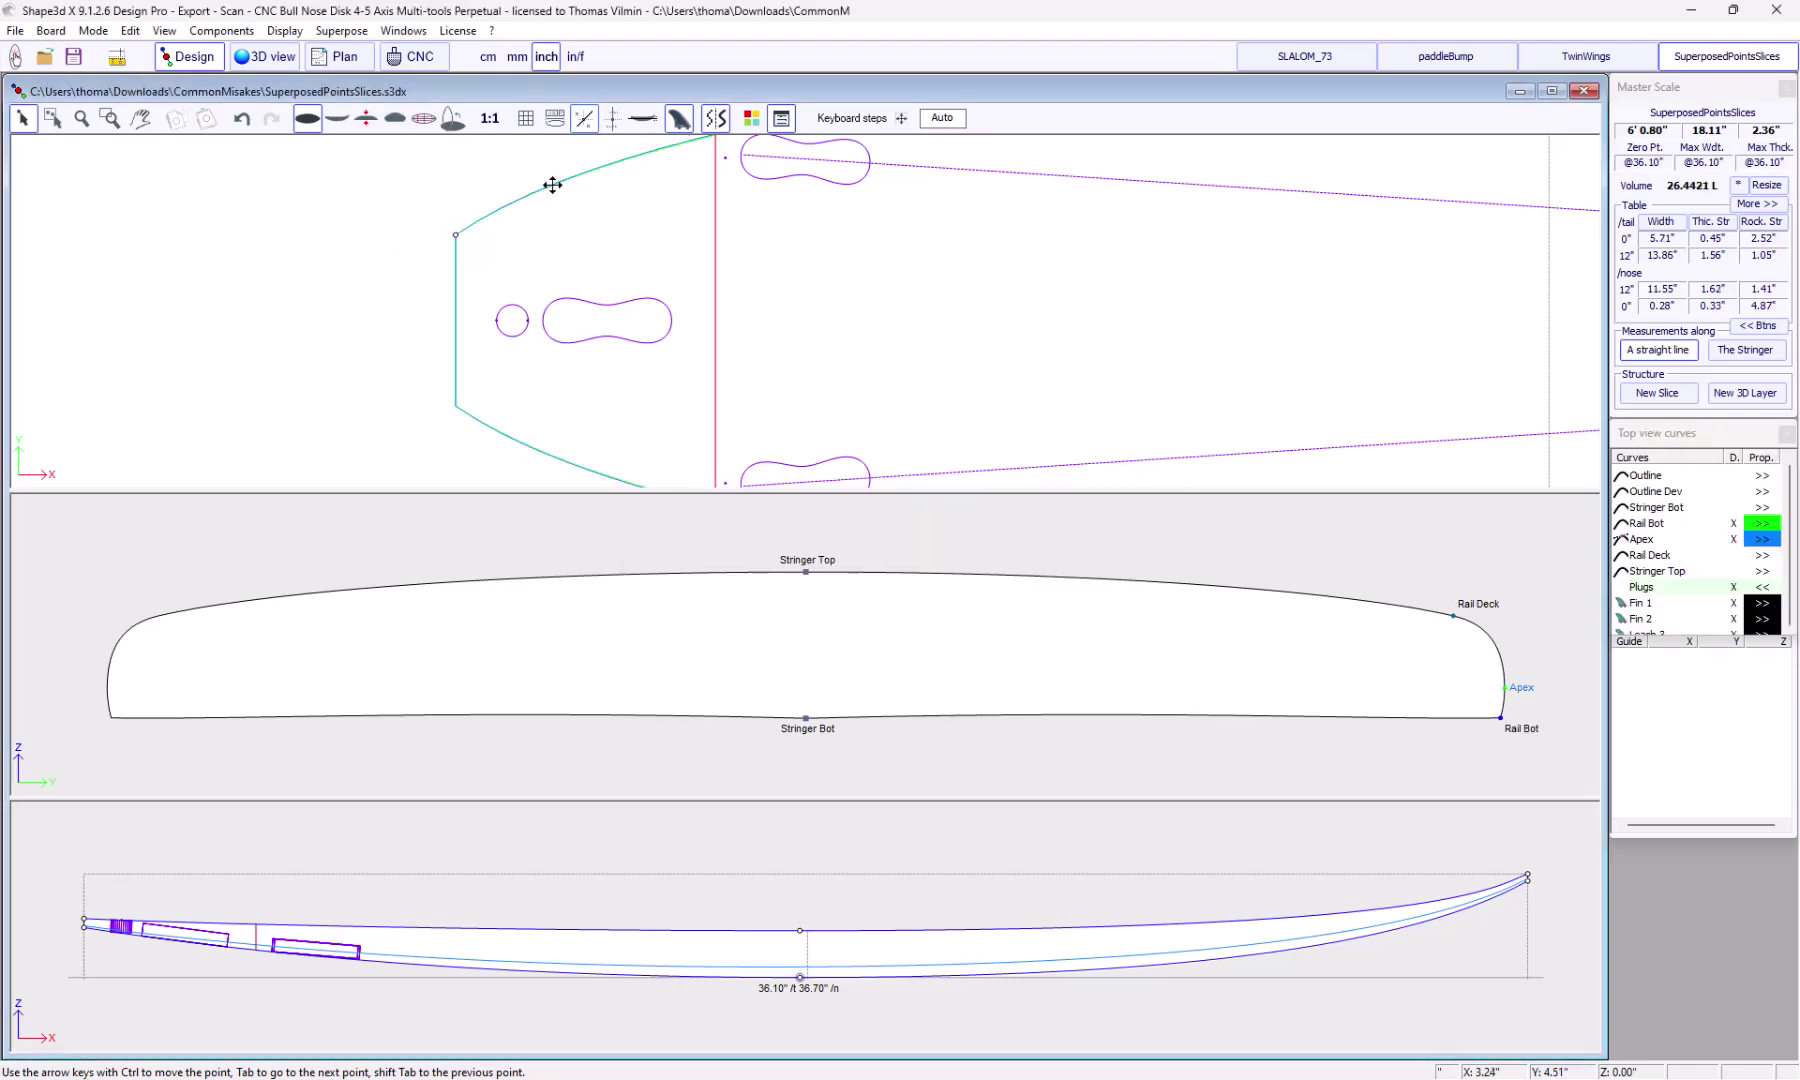
scroll(319, 240, down, 2)
scroll(320, 240, down, 1)
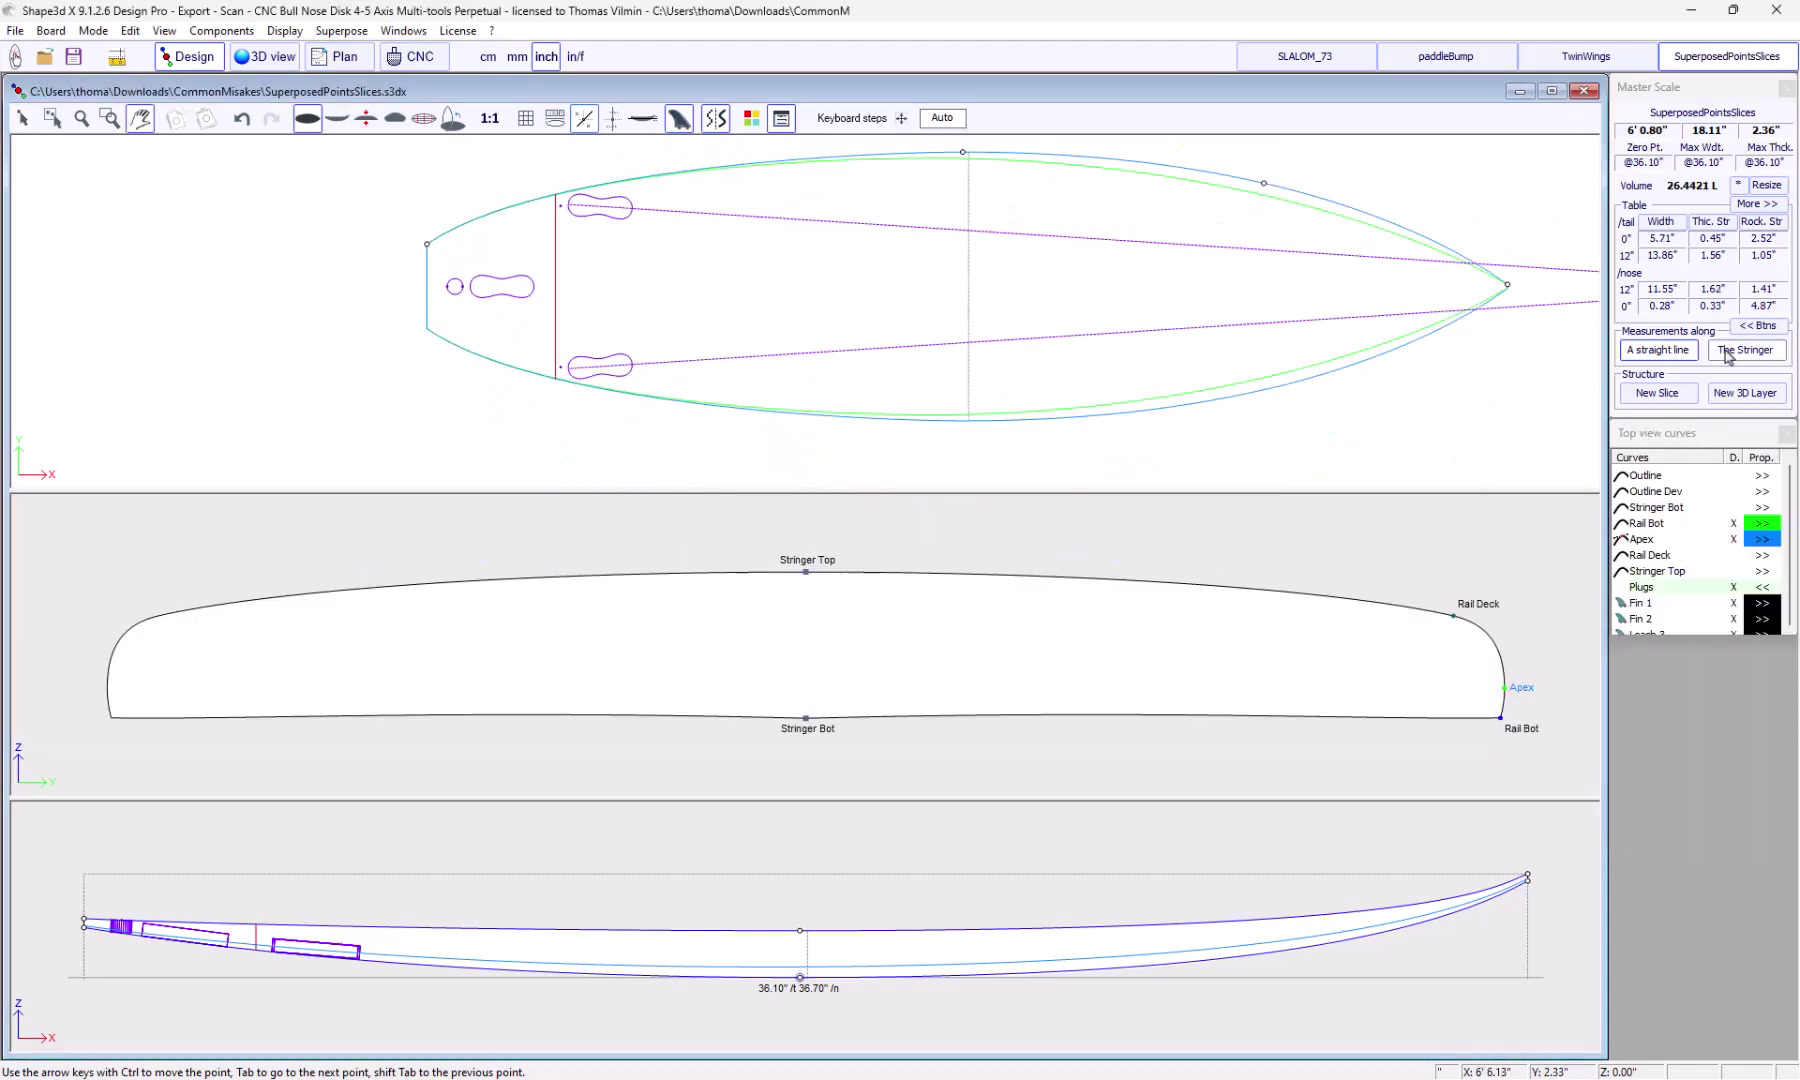
Create a new vertical-cut 3D layer with X max set to 1"
click(1751, 395)
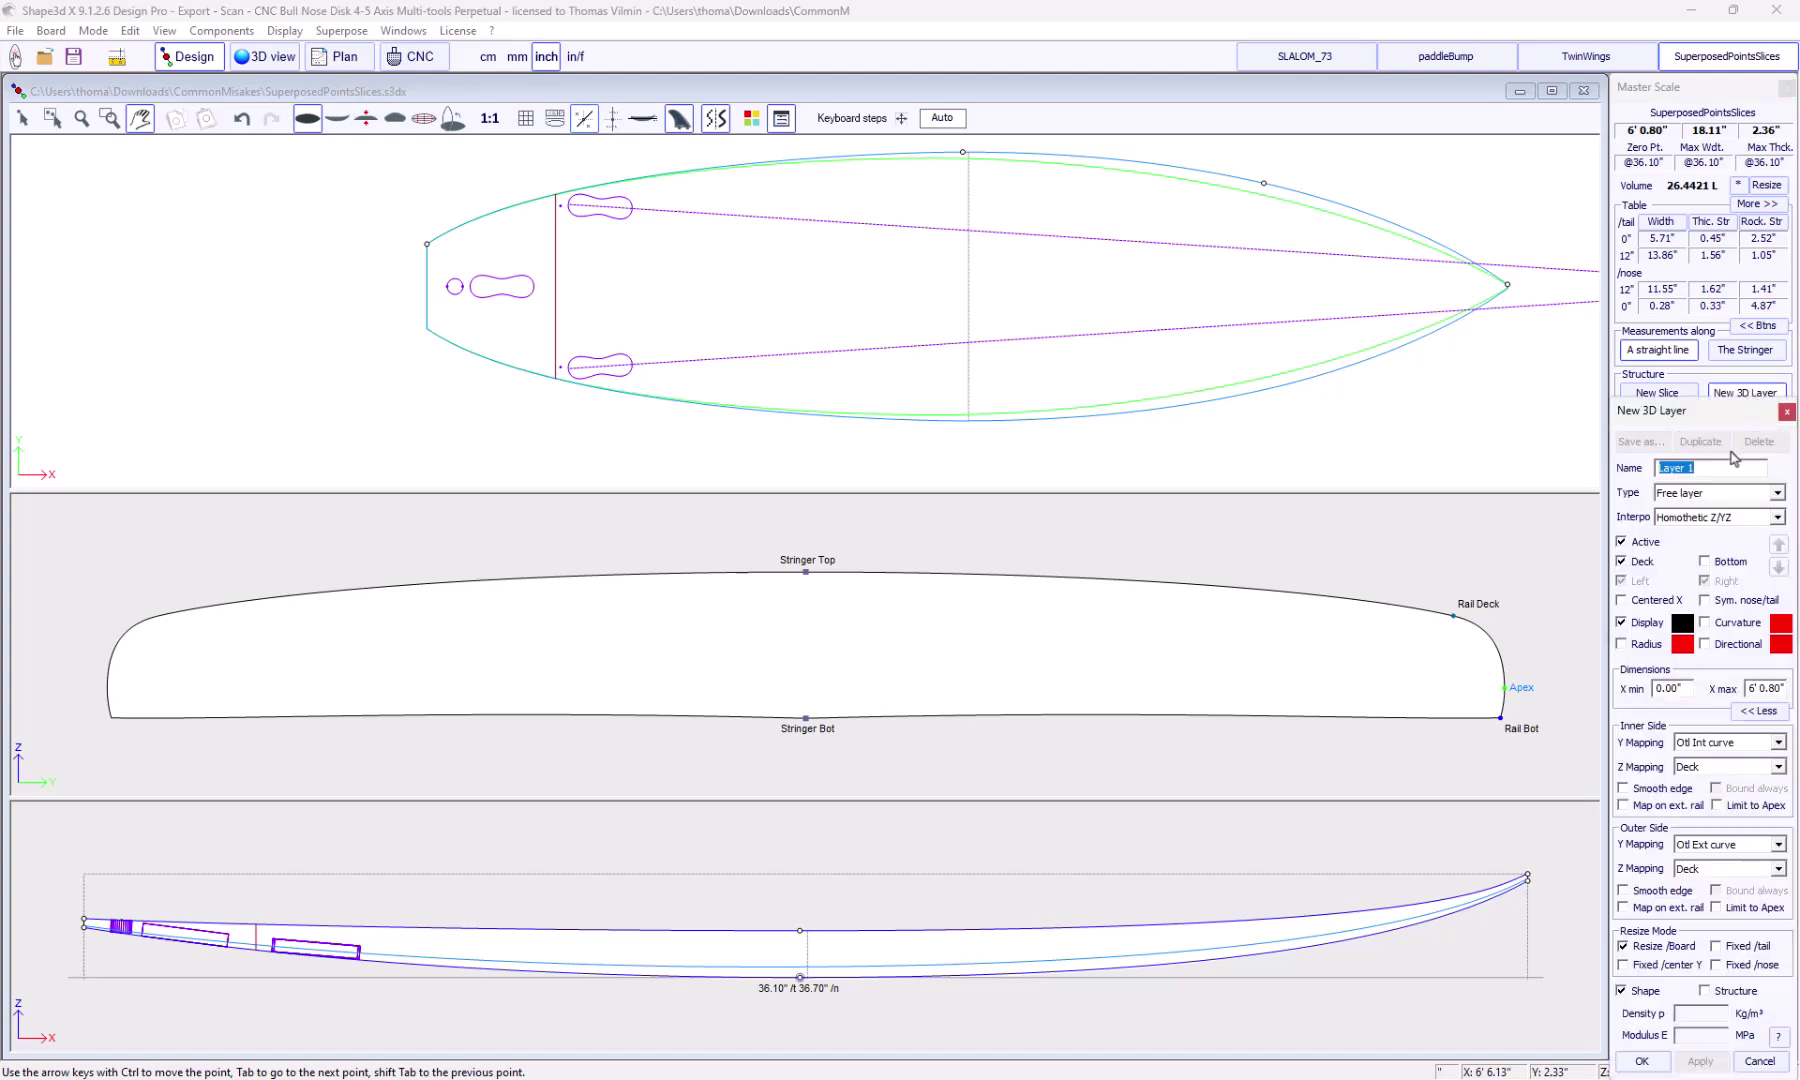
click(1778, 494)
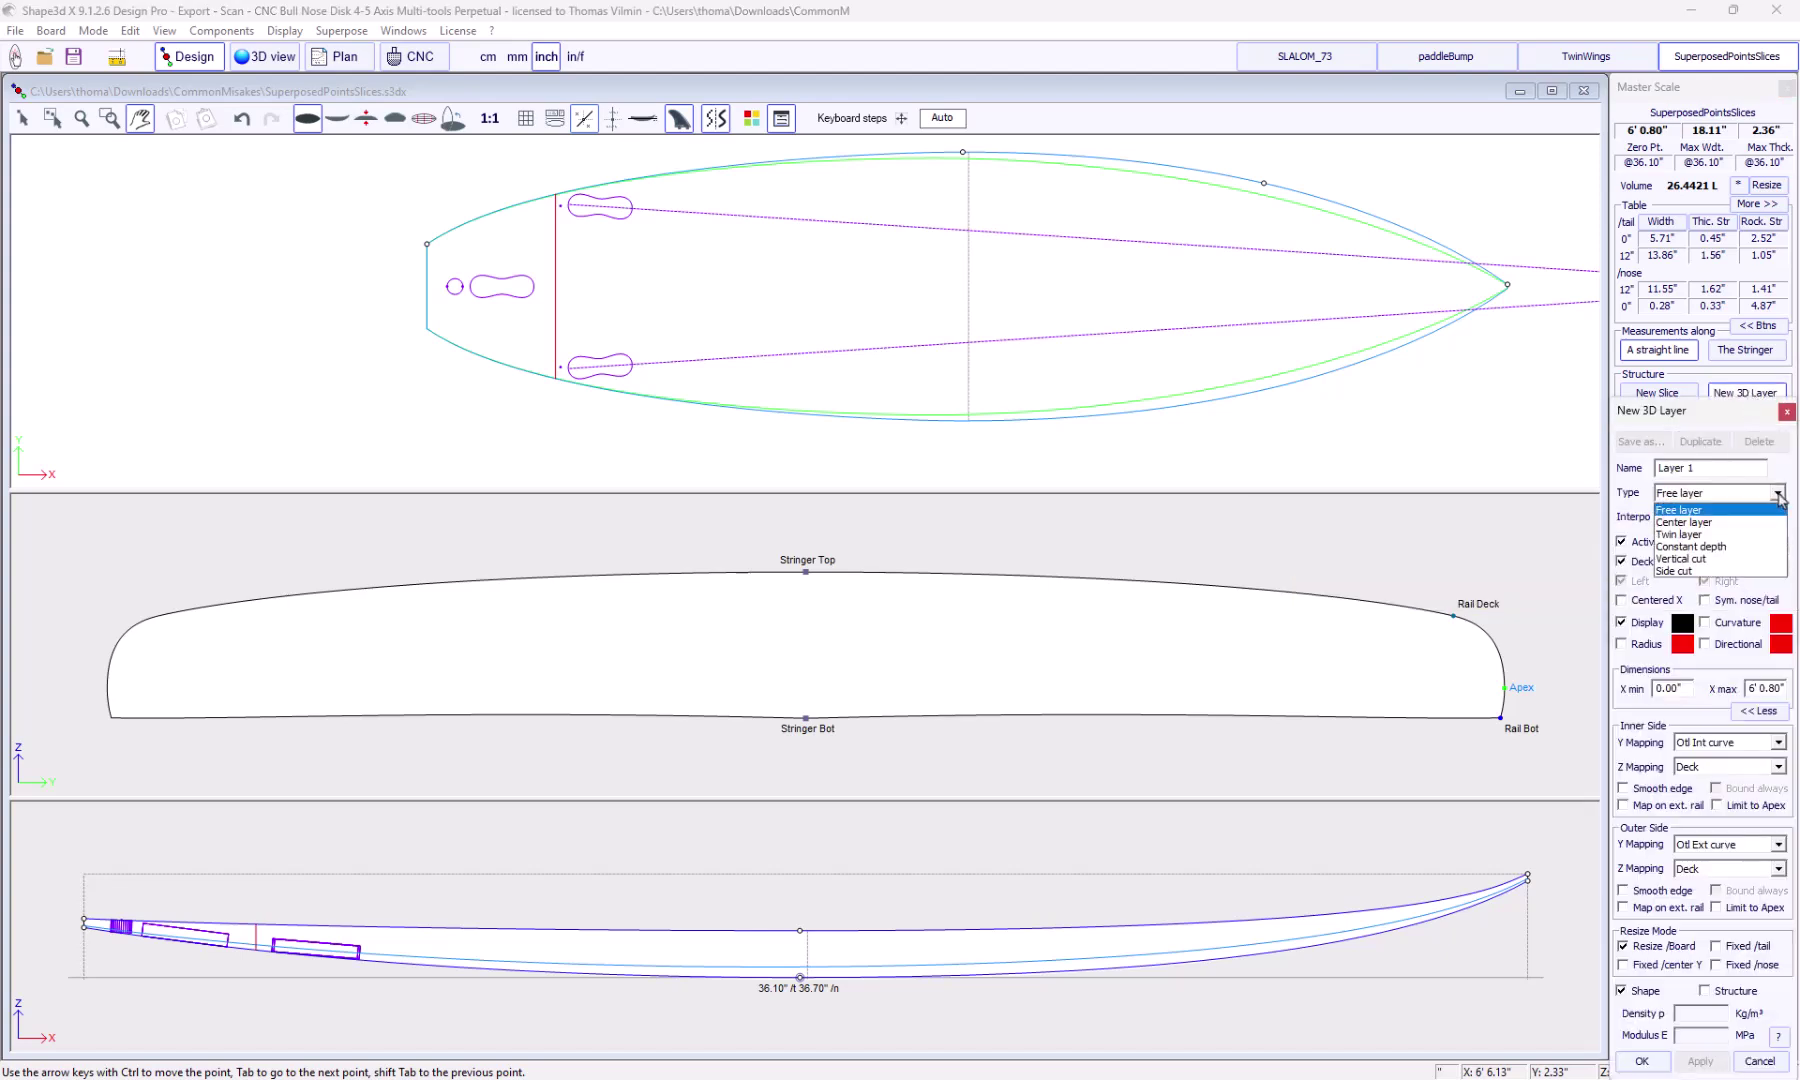
click(1711, 560)
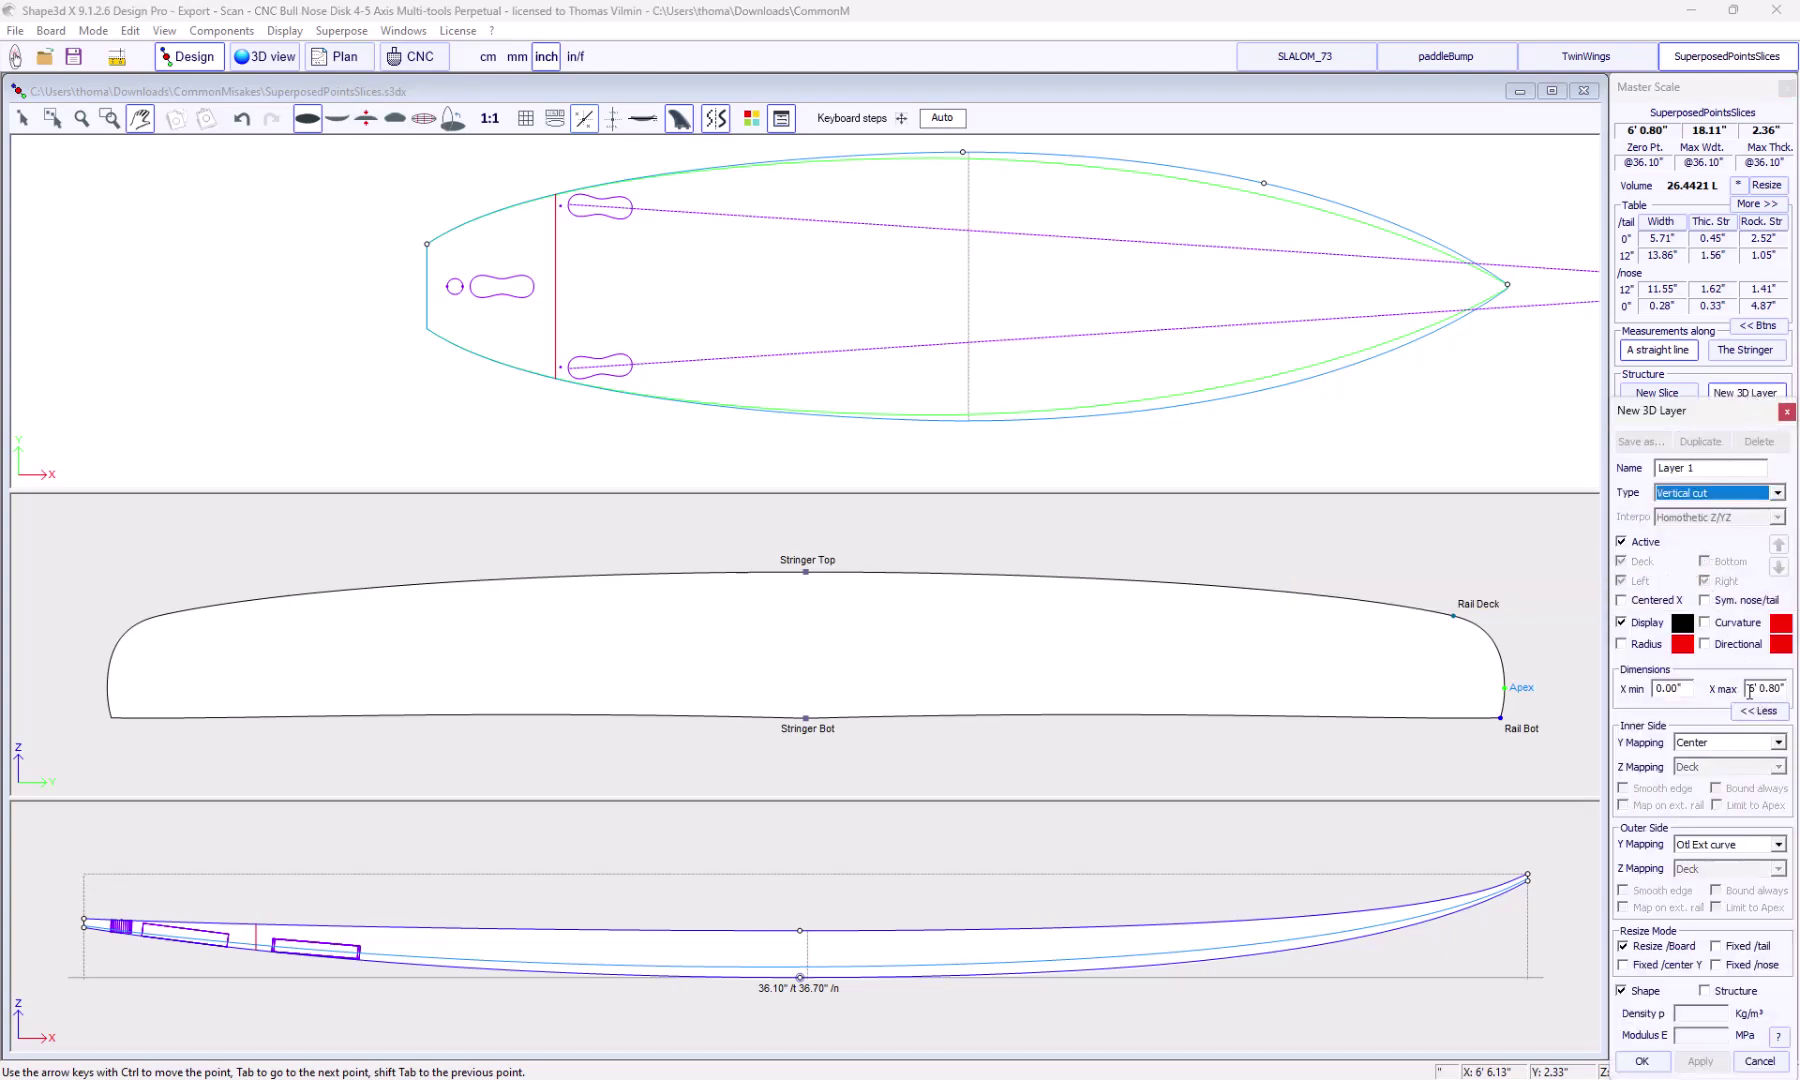
drag(1749, 687, 1770, 691)
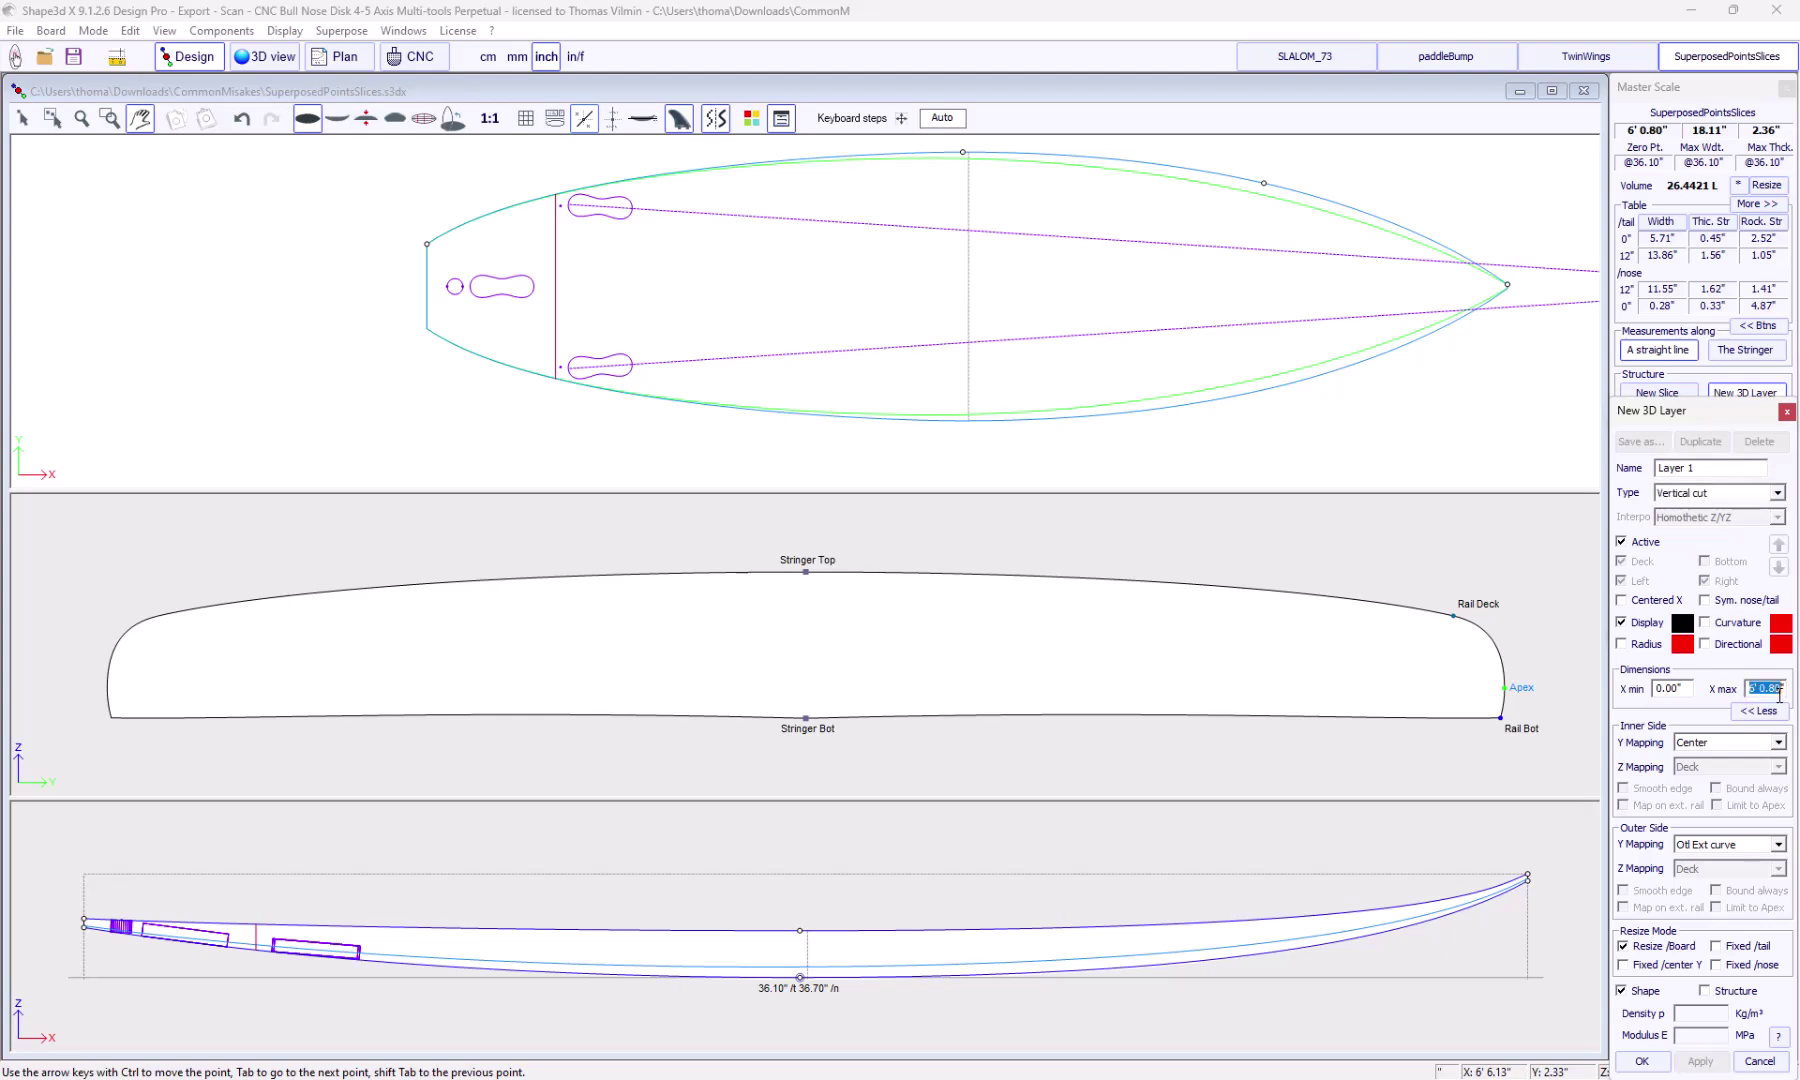
text(1)
key(Return)
drag(1681, 399, 1660, 279)
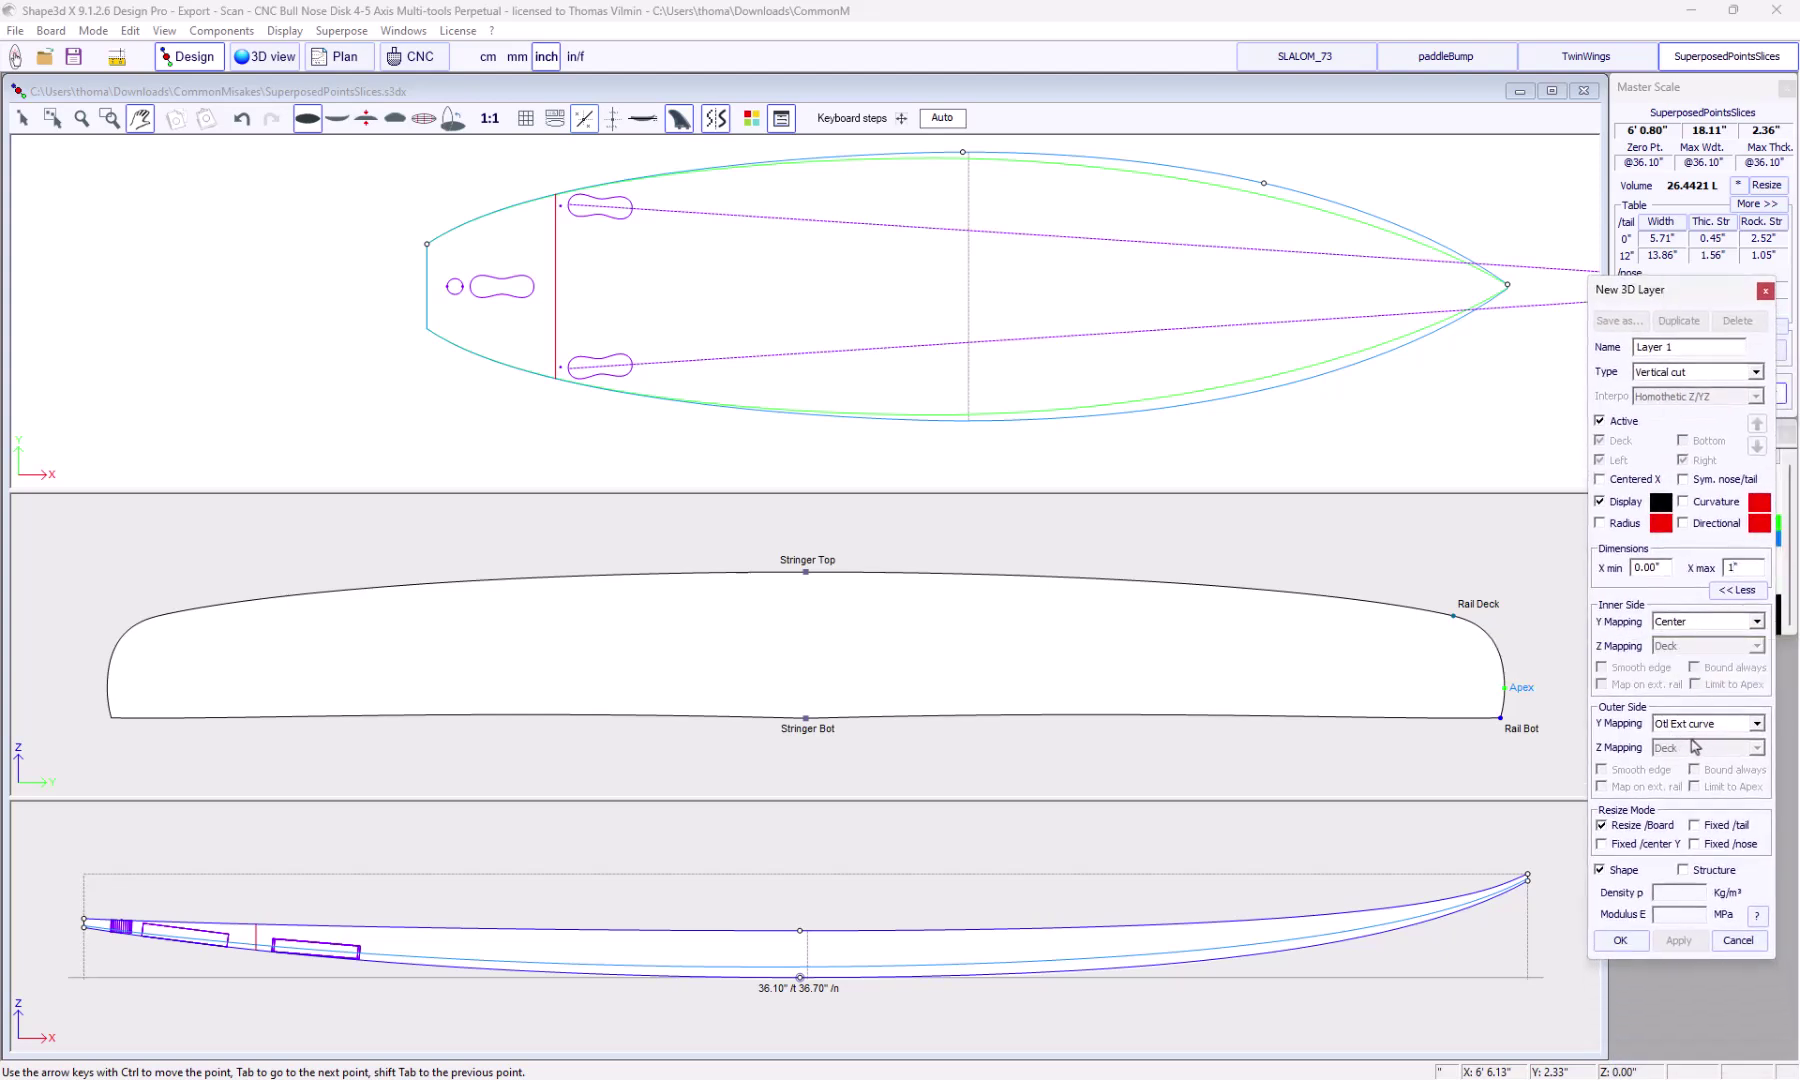
Snap Layer 1's two cut points onto the tail outline and inspect the swallowtail notch in 3D
click(1631, 949)
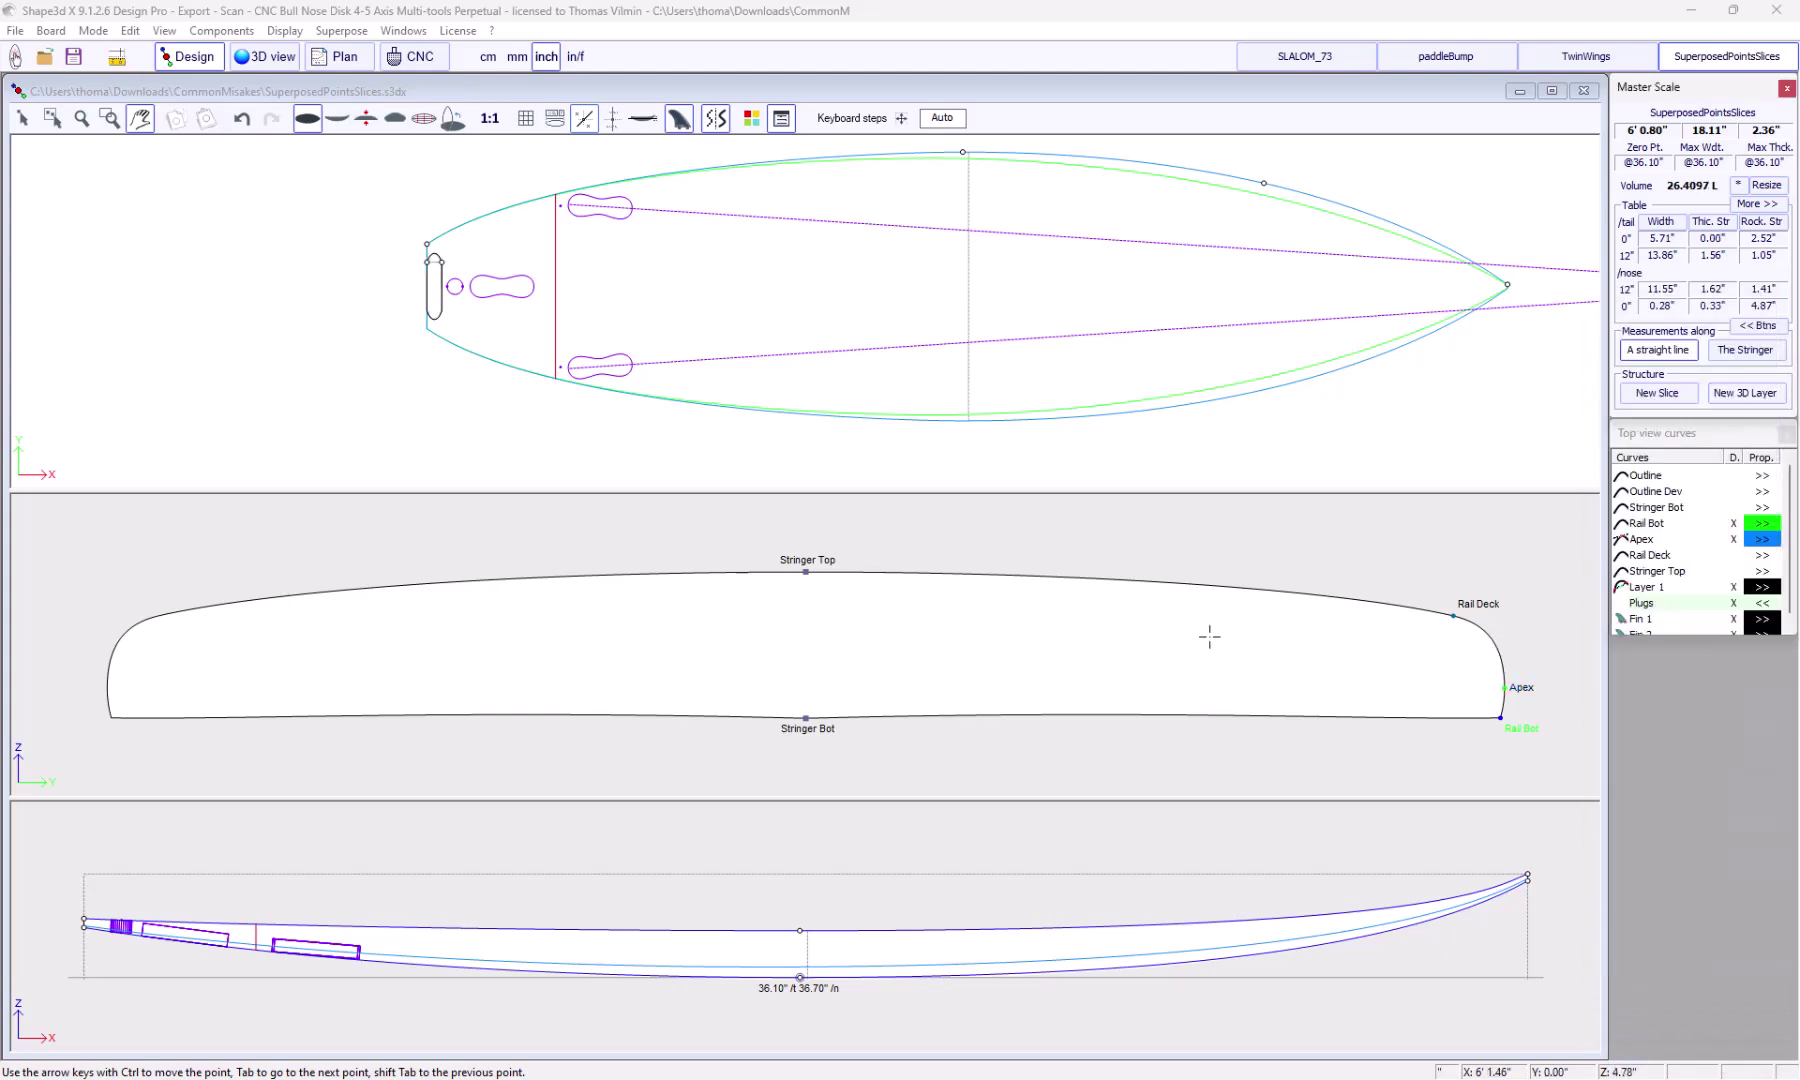
scroll(450, 233, up, 3)
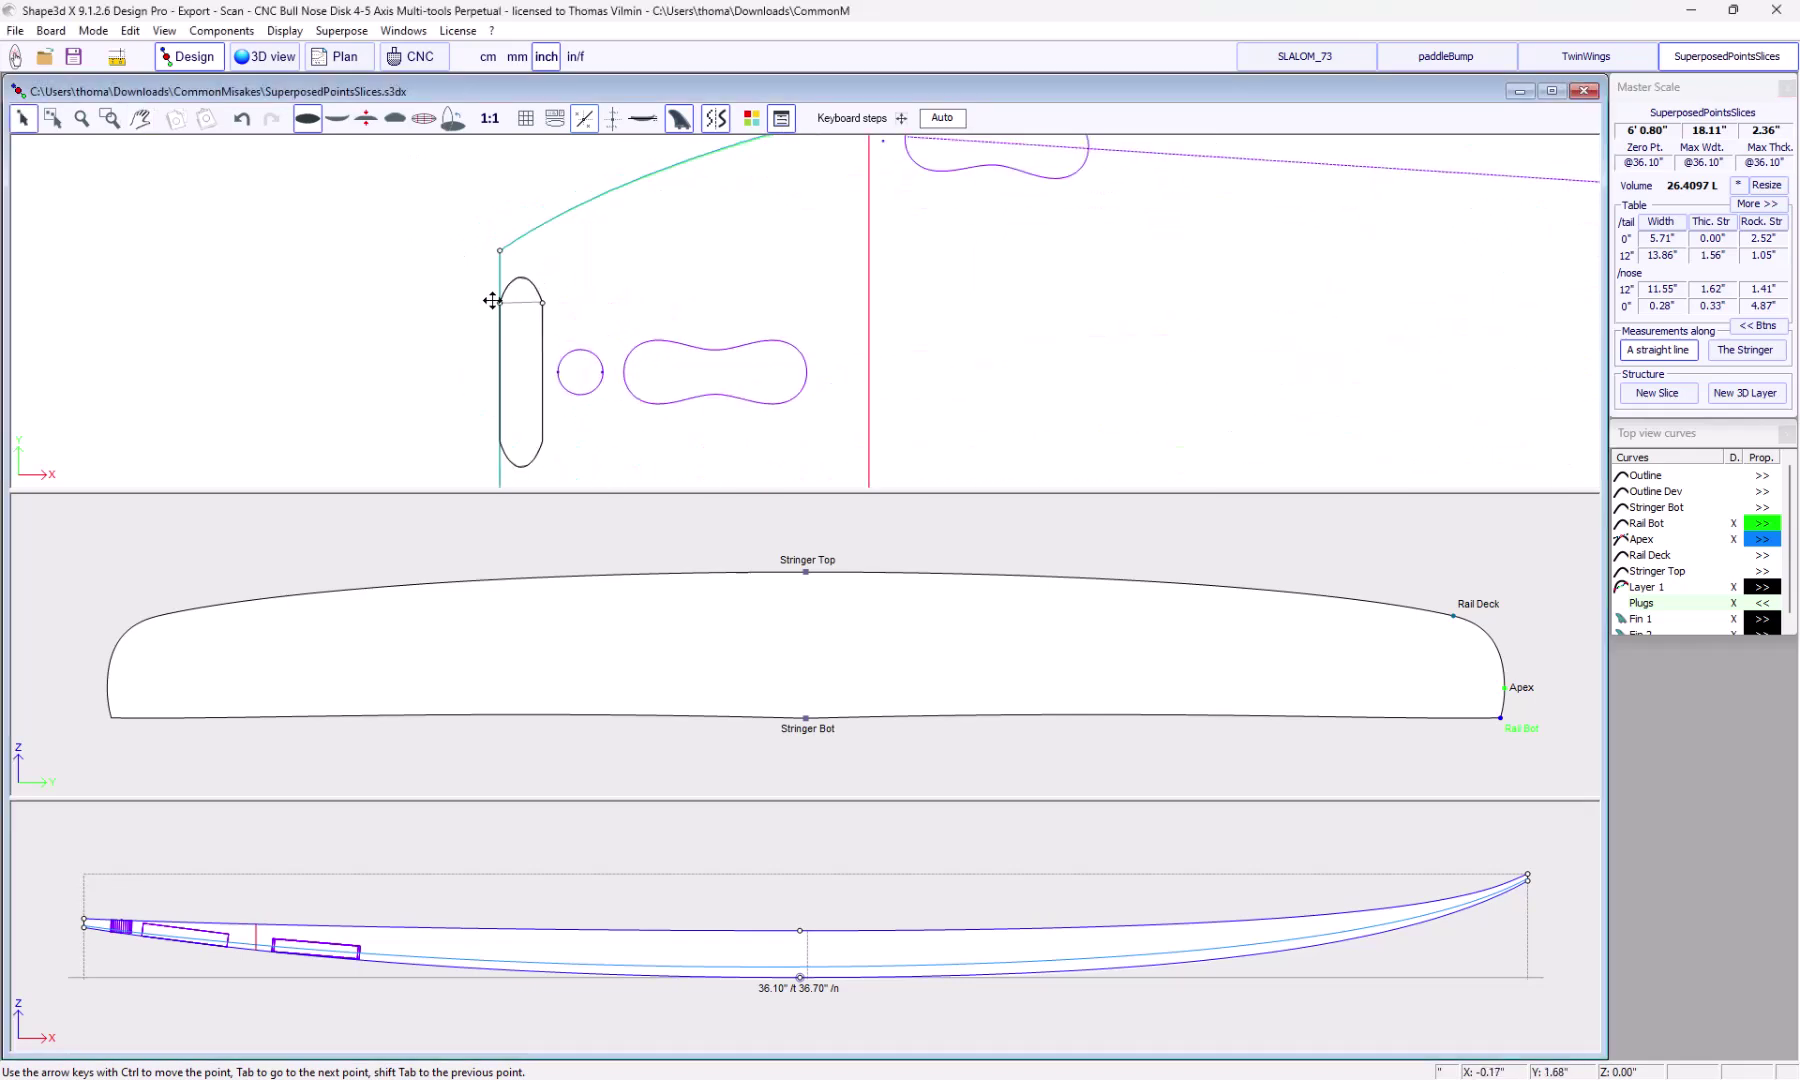
drag(501, 299, 500, 261)
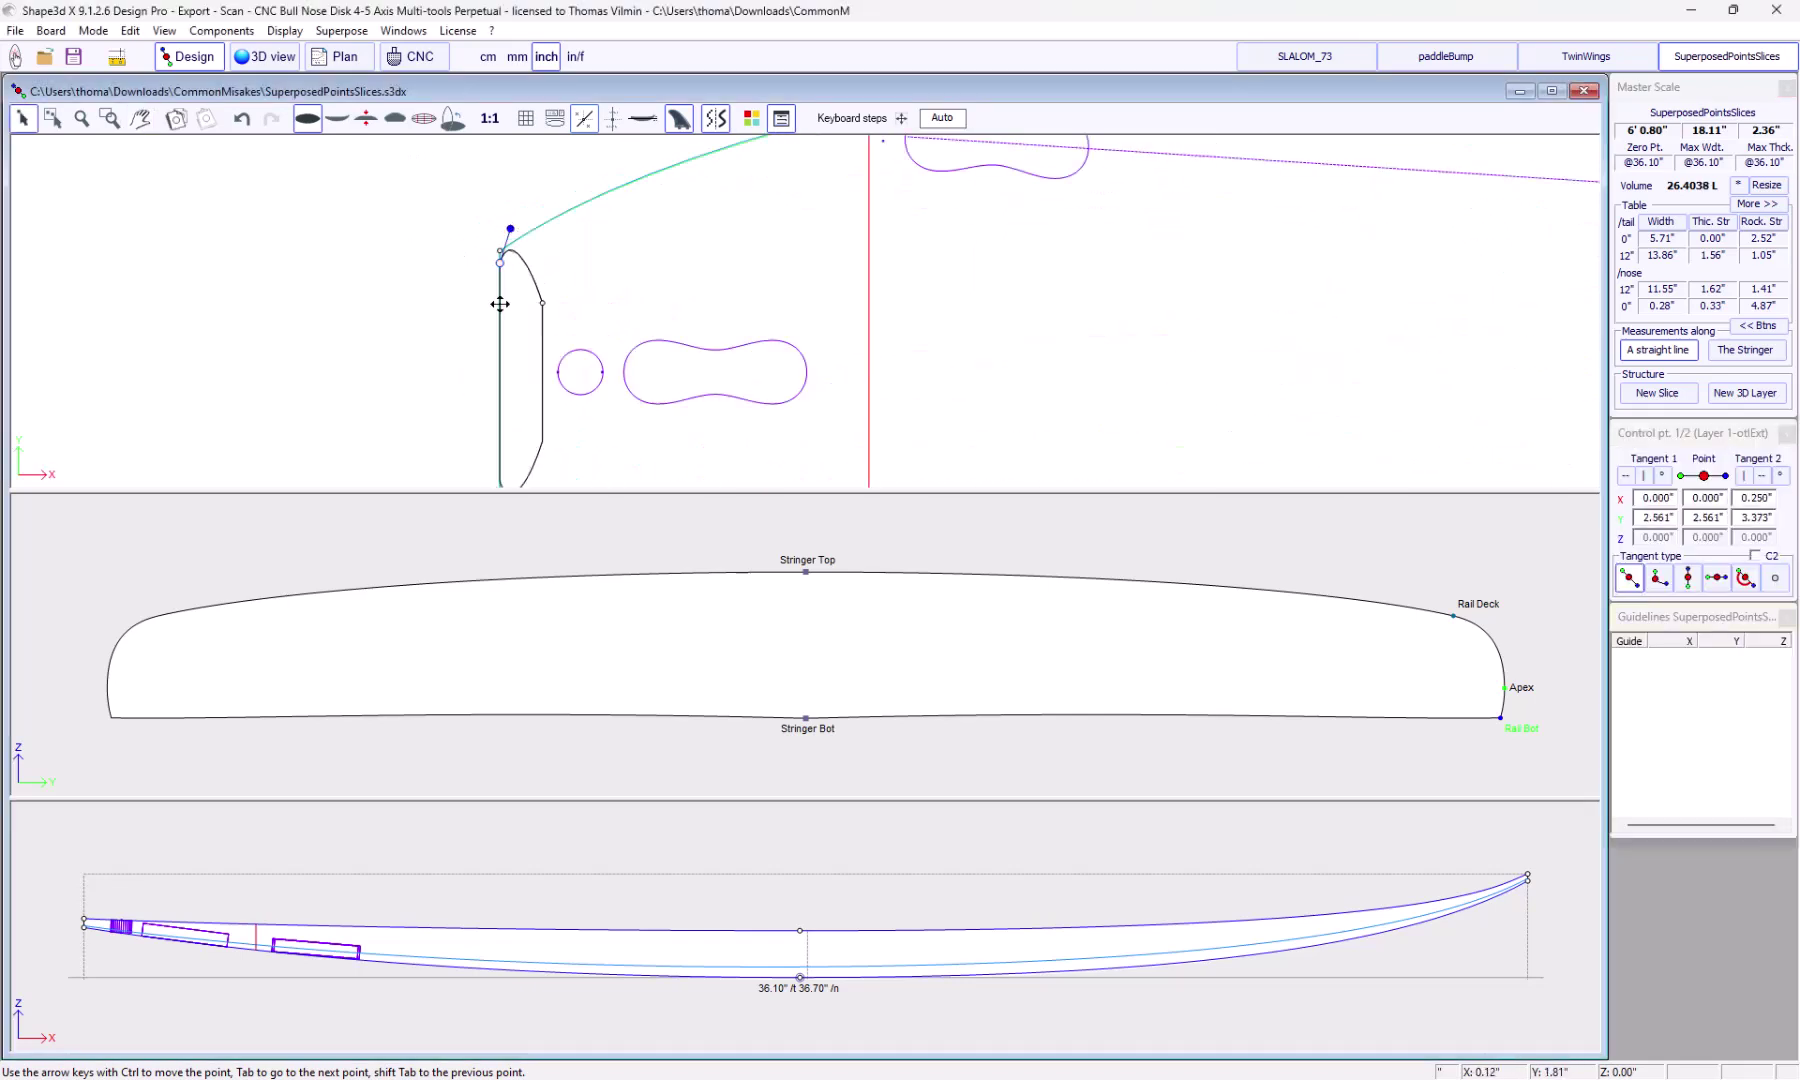
key(Tab)
mouse_move(541, 302)
mouse_down()
mouse_move(545, 372)
mouse_move(546, 337)
mouse_up()
click(272, 57)
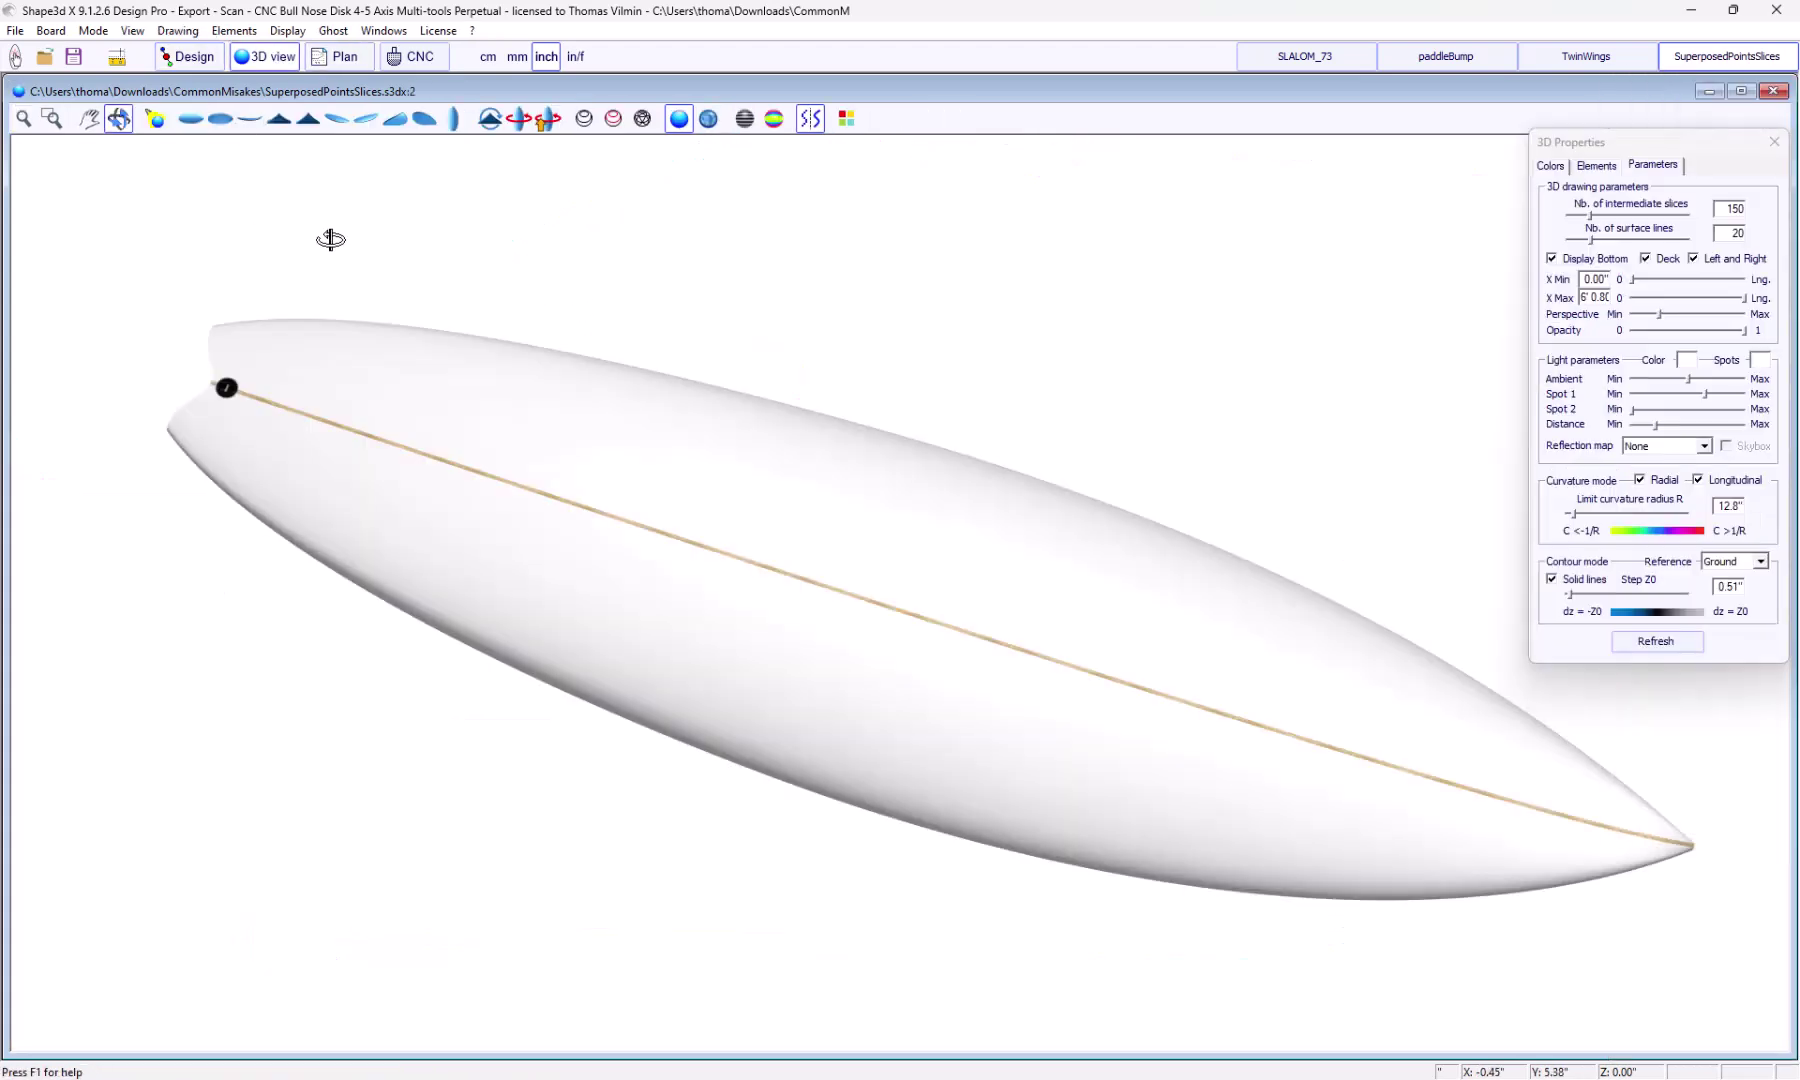
mouse_move(357, 606)
mouse_down()
mouse_move(426, 562)
mouse_move(426, 531)
mouse_move(383, 562)
mouse_up()
scroll(383, 563, up, 1)
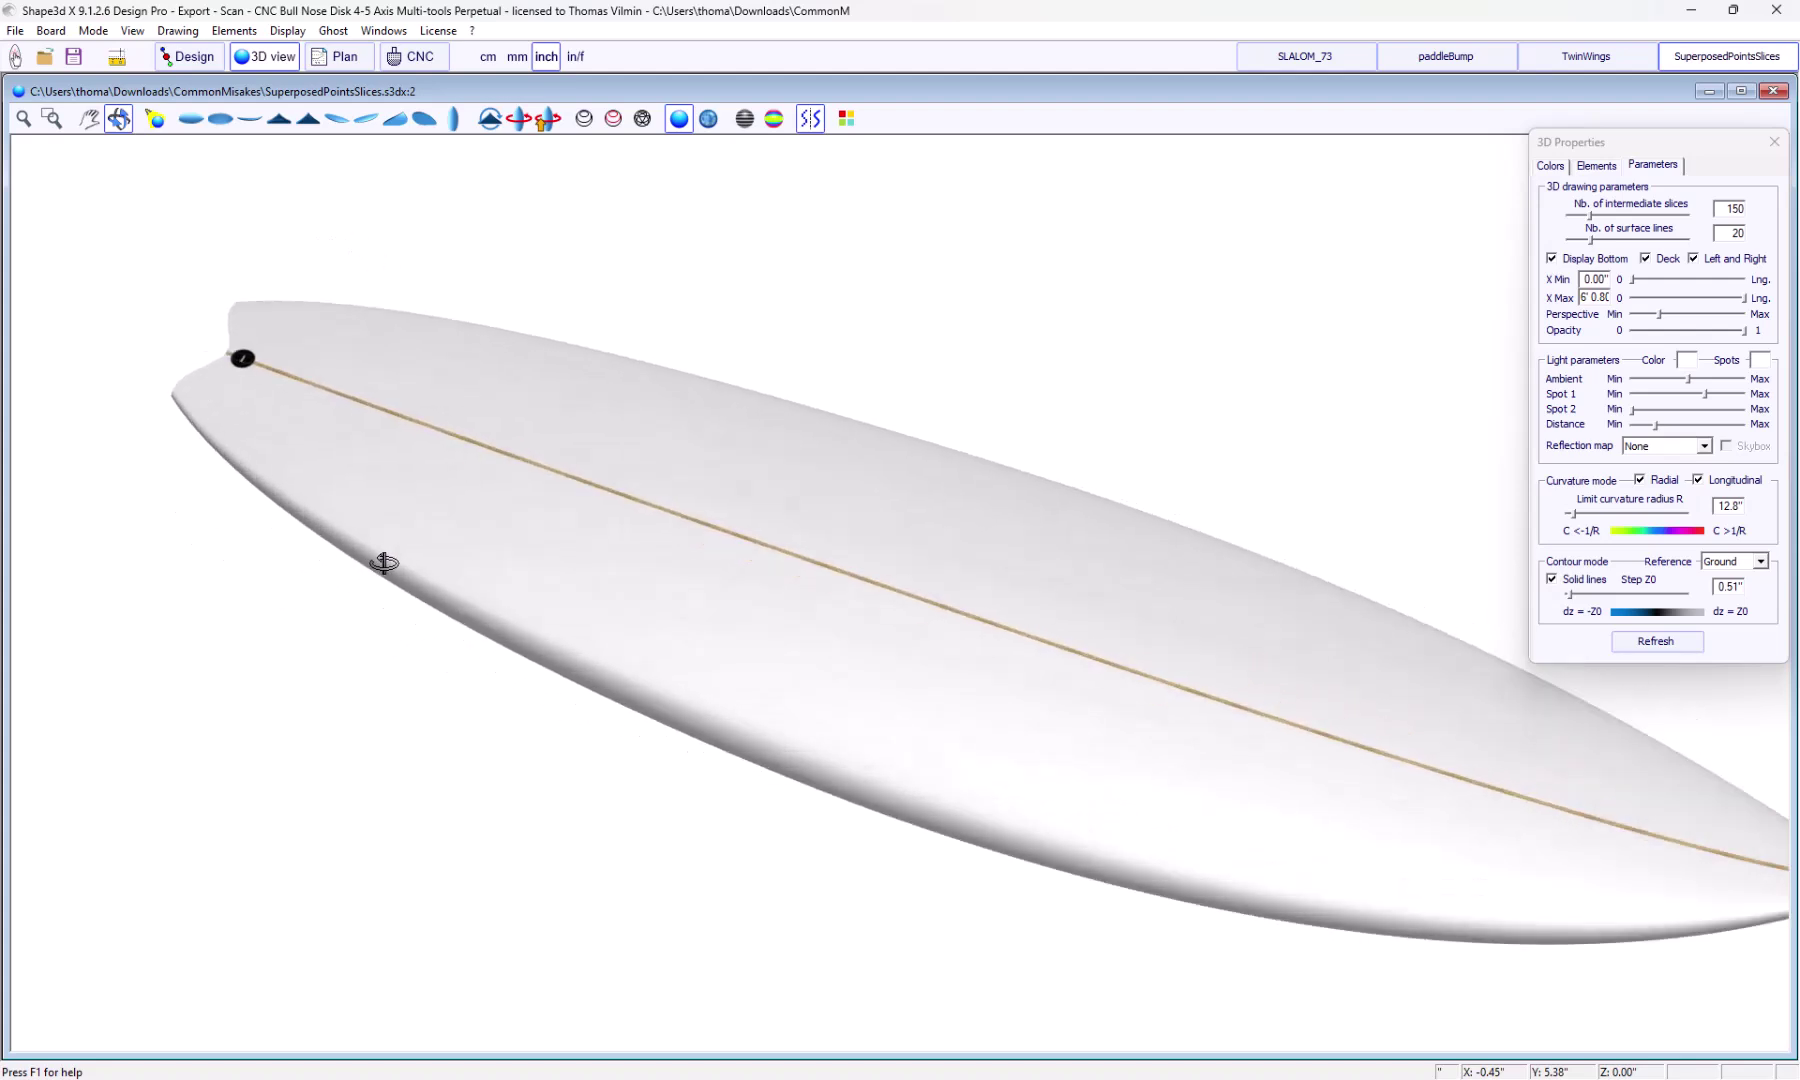
Nudge Layer 1's top cut point onto the outline corner at 0.019" by 2.752"
click(194, 56)
scroll(493, 229, down, 2)
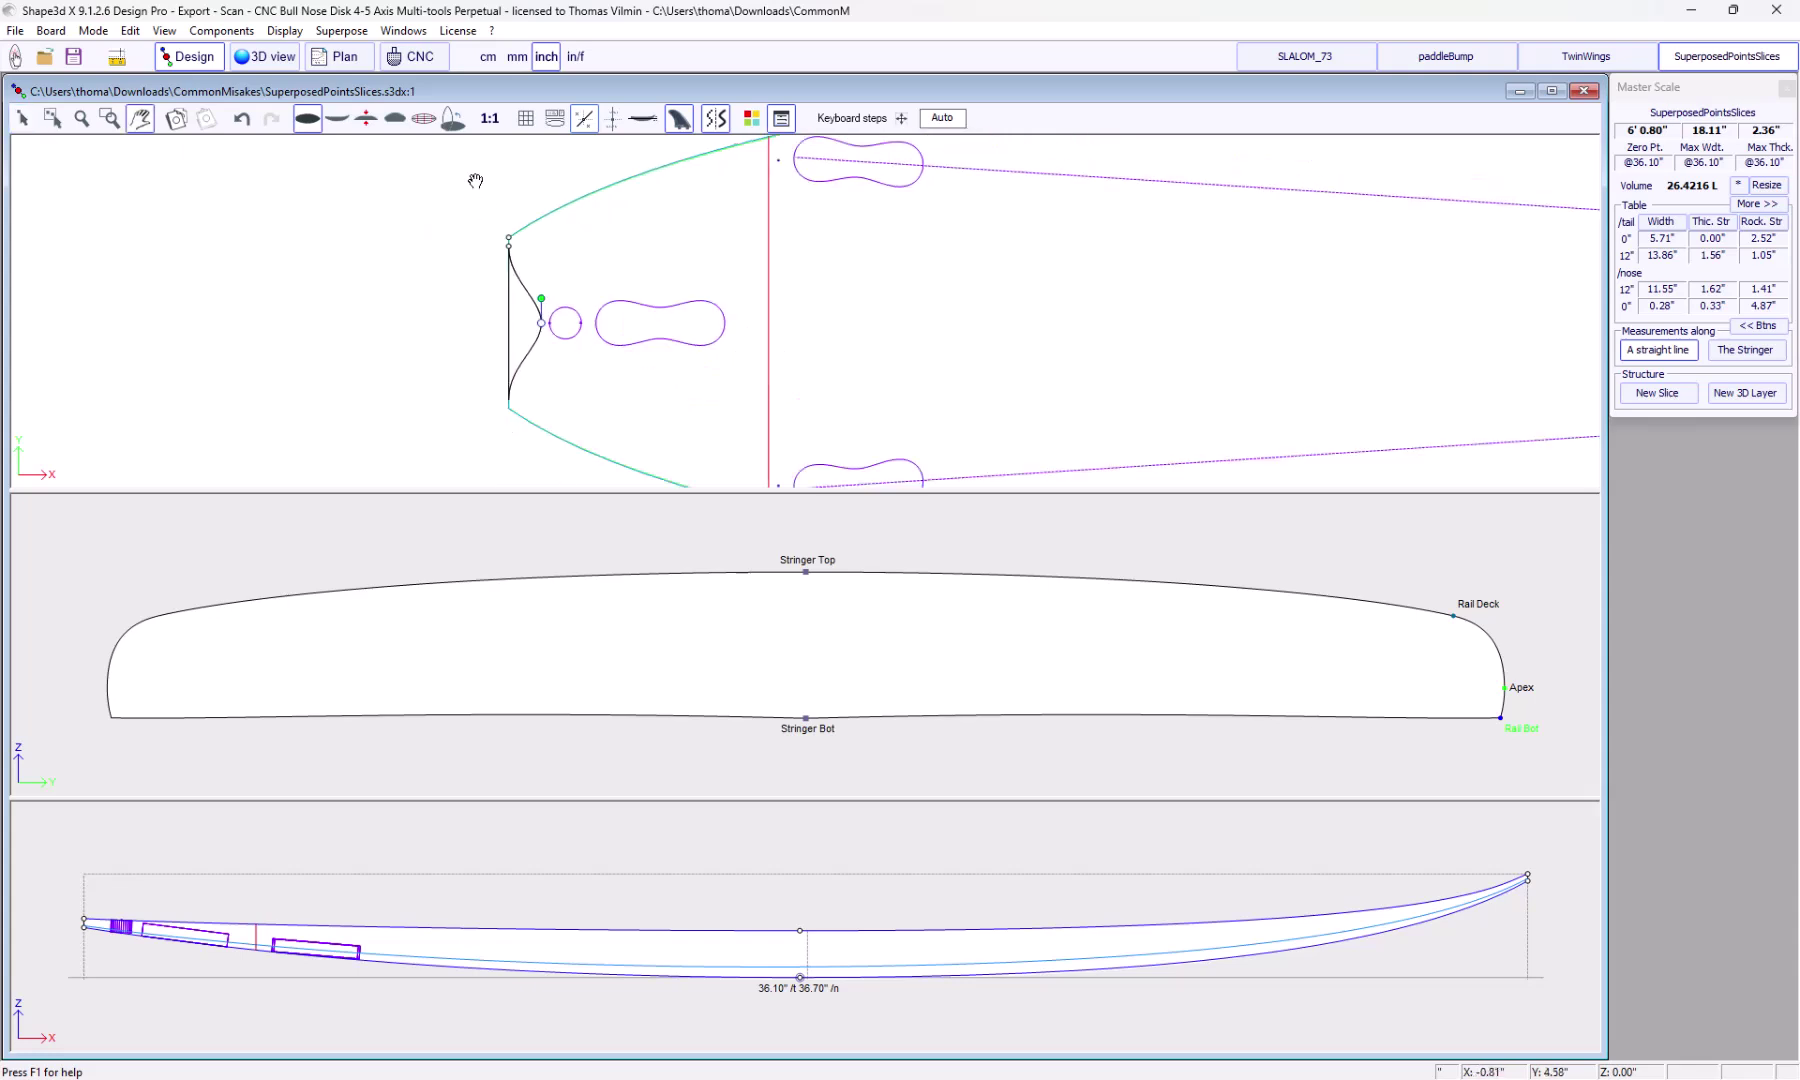
scroll(532, 249, up, 2)
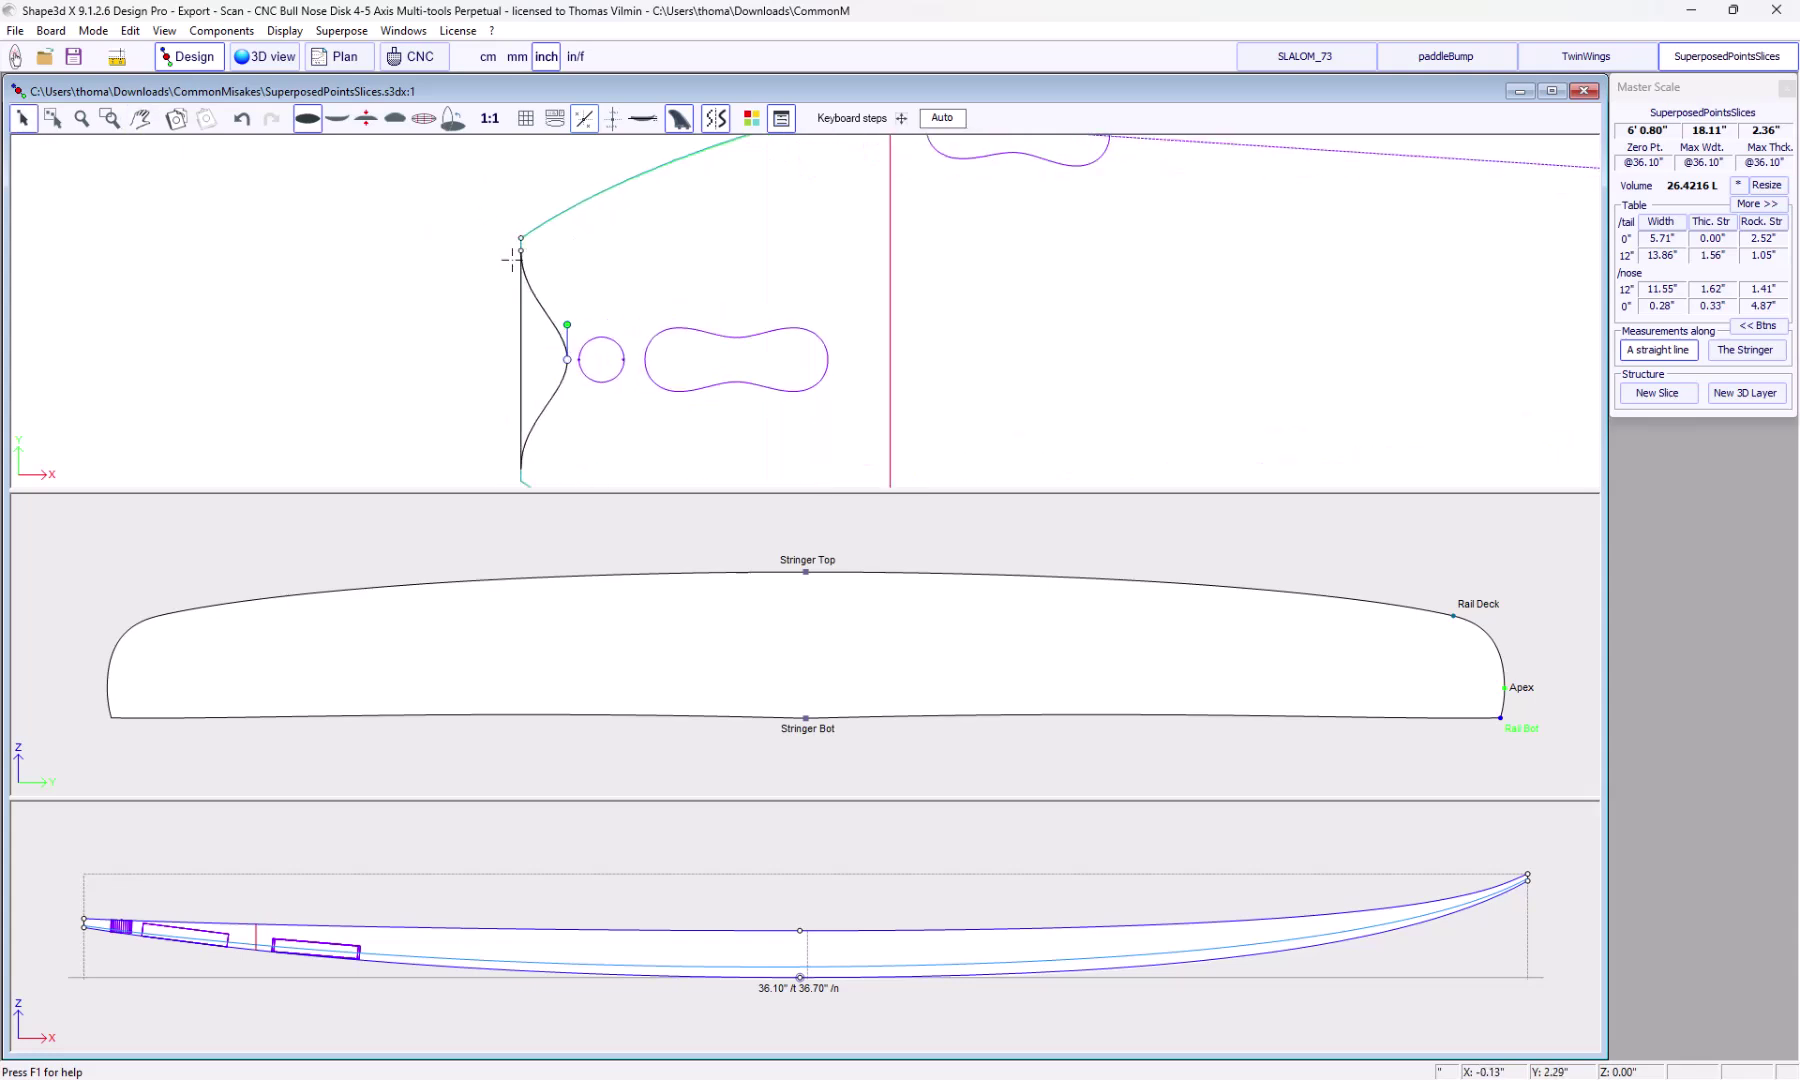
drag(520, 242, 521, 230)
scroll(547, 256, up, 1)
scroll(587, 246, up, 1)
scroll(591, 242, up, 2)
scroll(525, 264, up, 1)
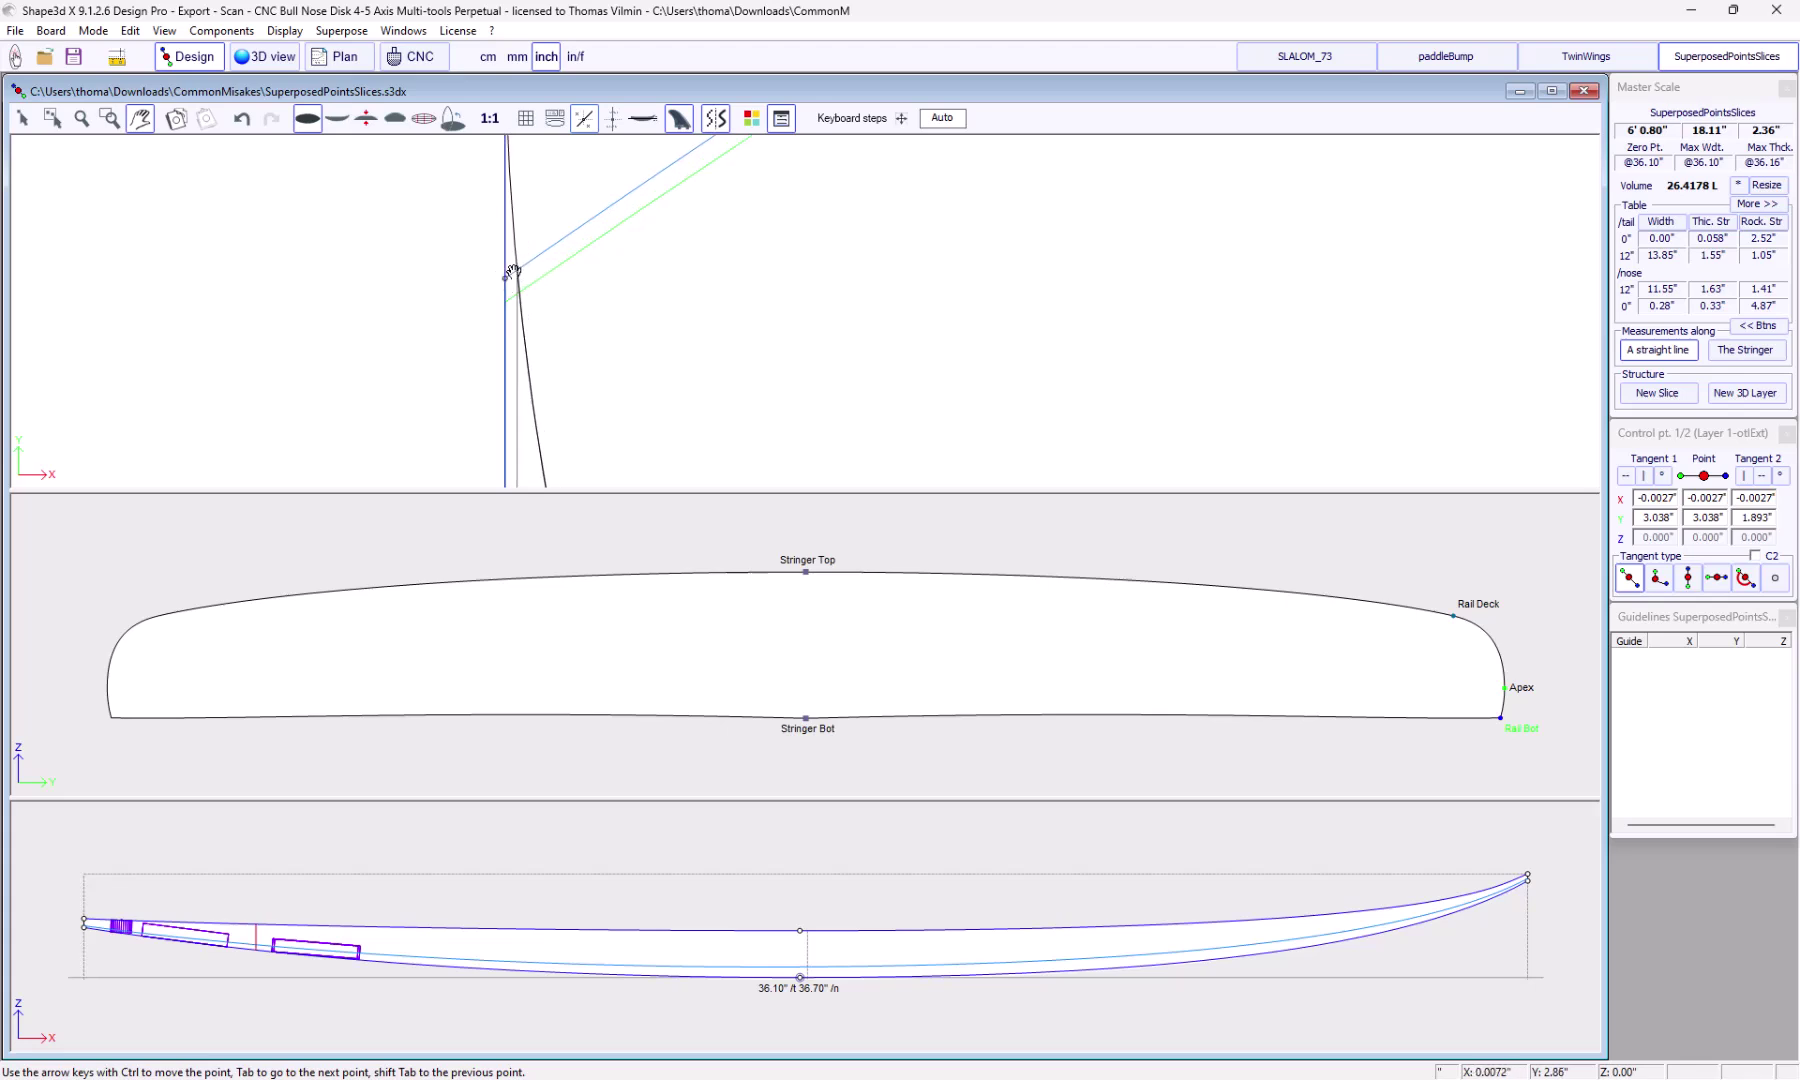
drag(479, 238, 392, 215)
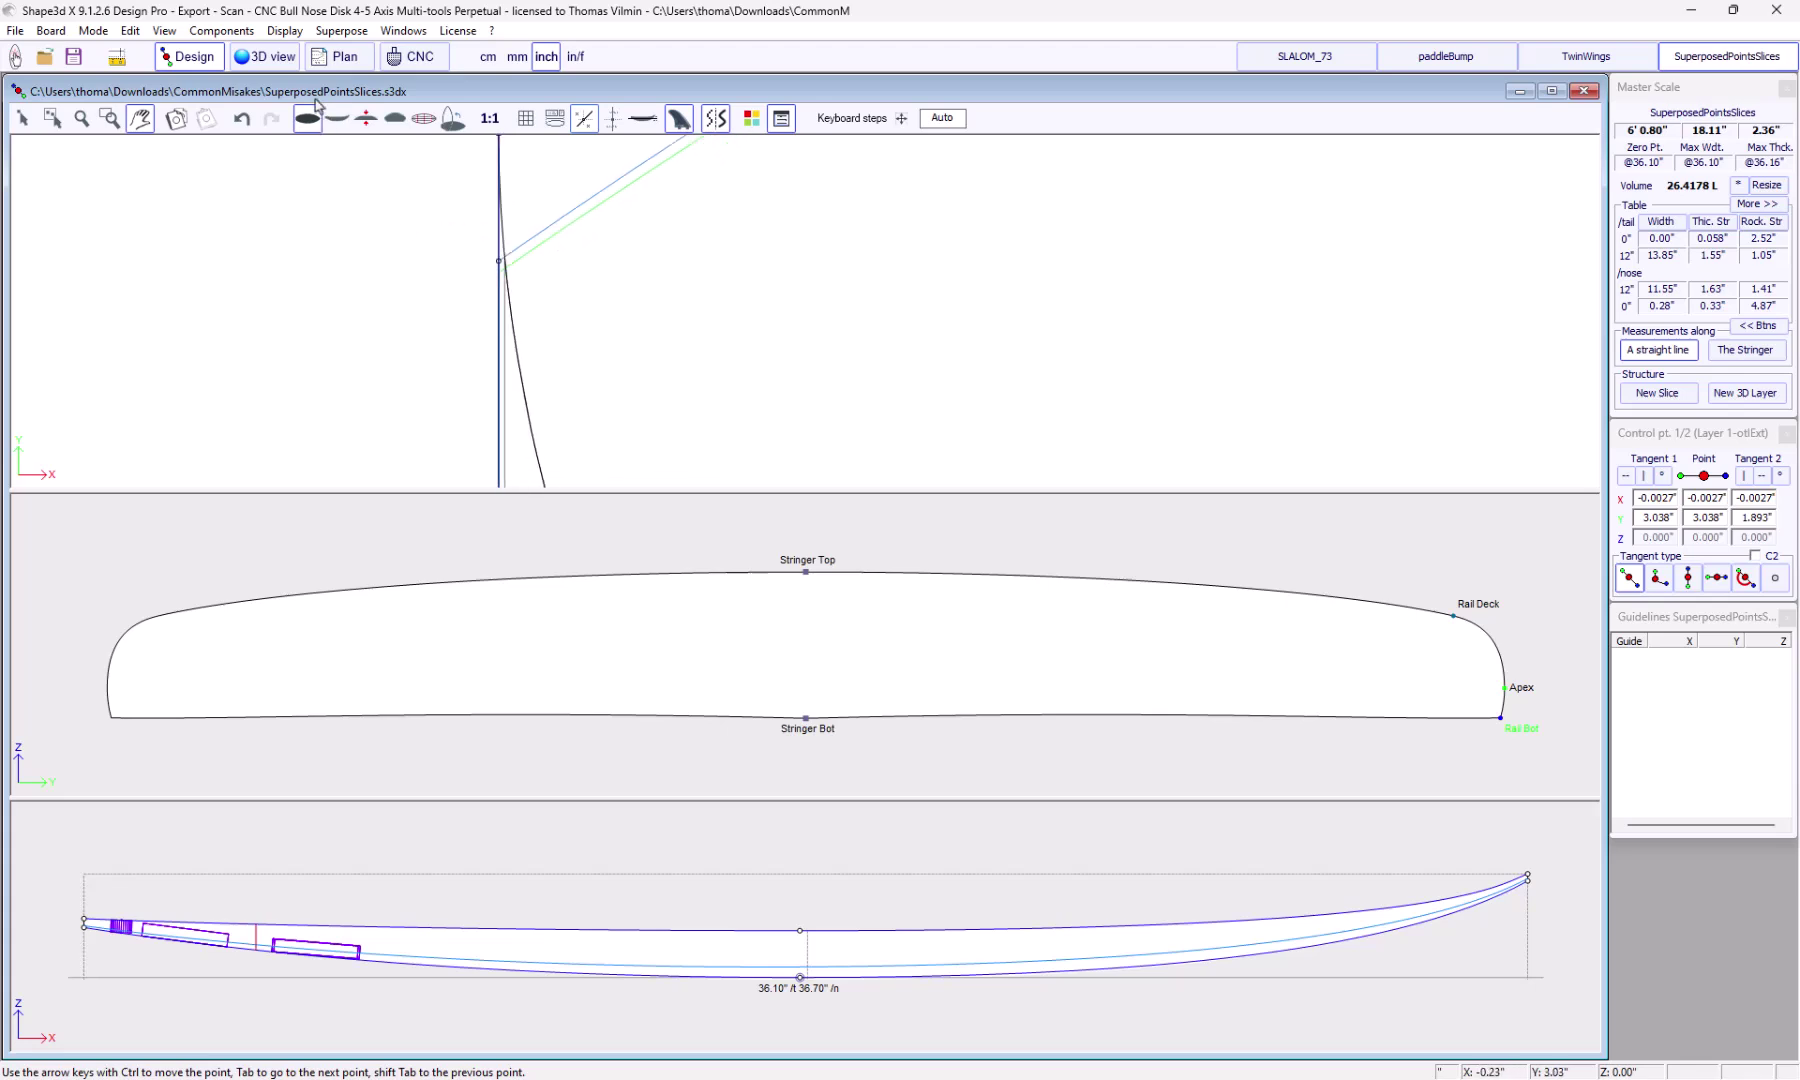
mouse_move(499, 261)
mouse_down()
mouse_move(513, 236)
mouse_move(519, 288)
mouse_up()
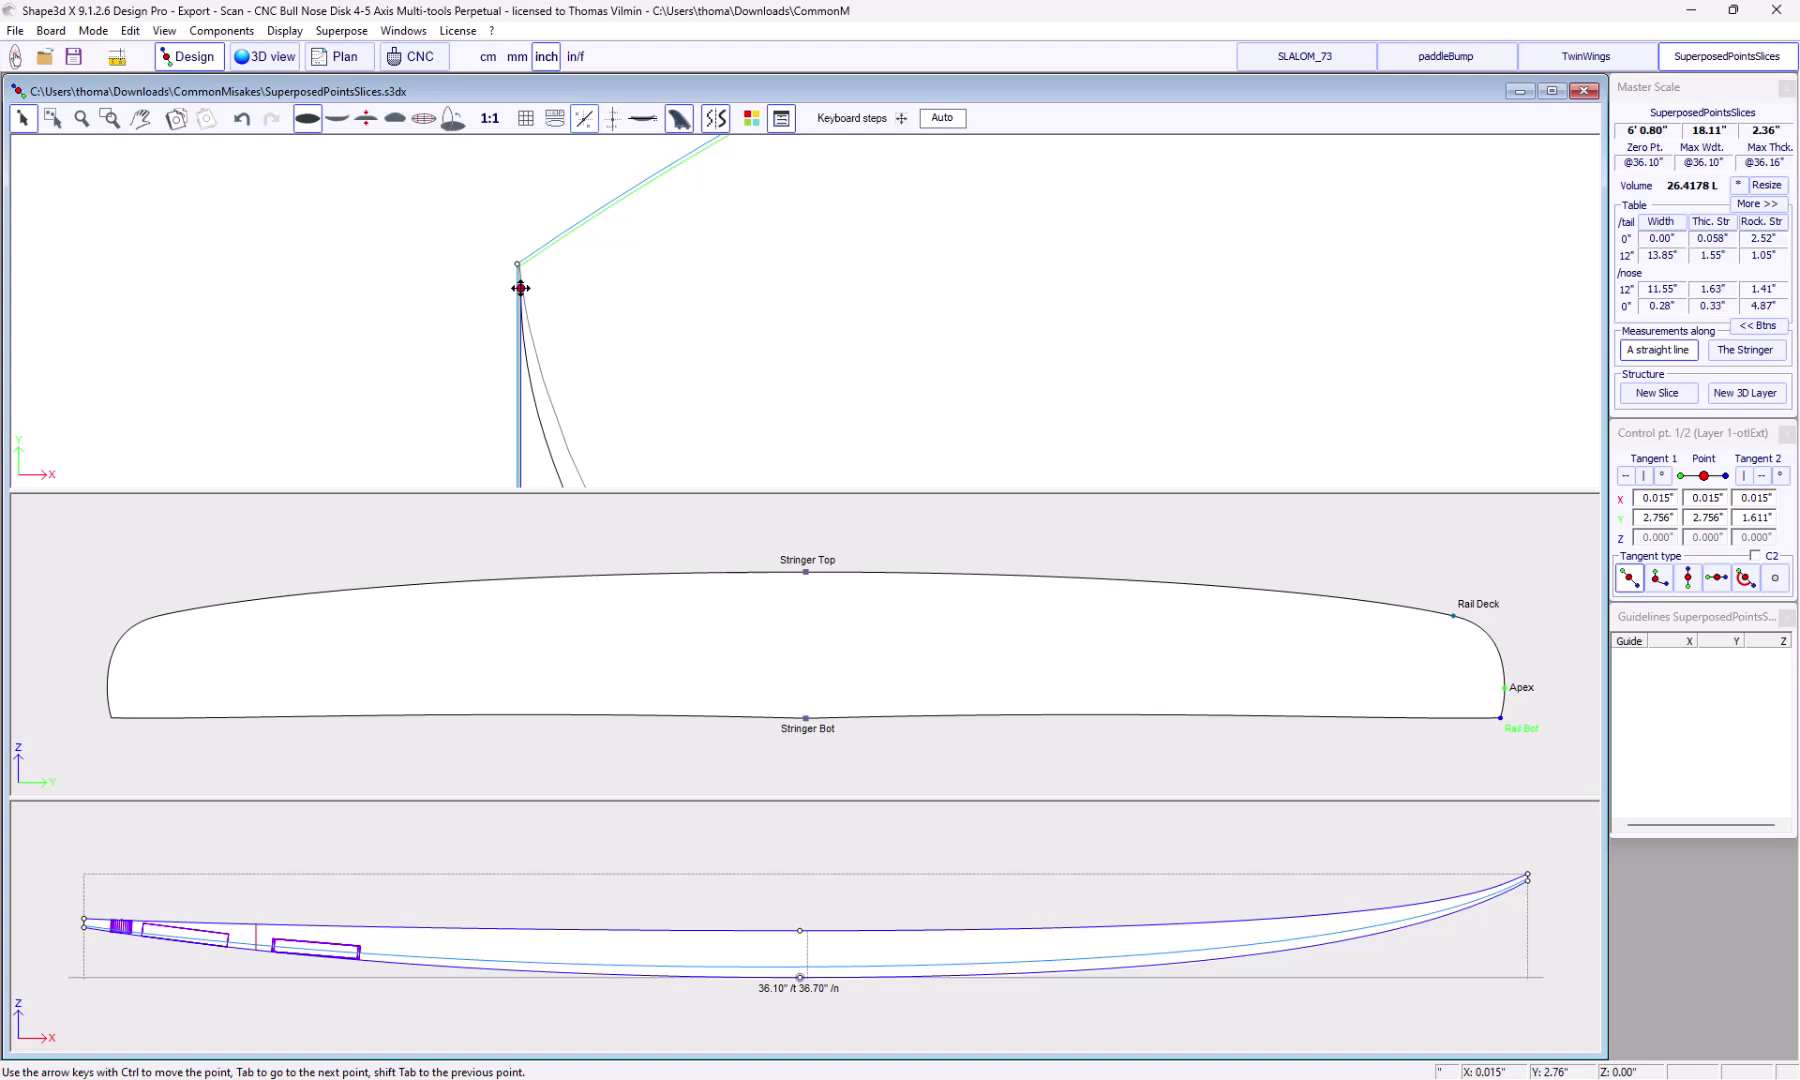
drag(520, 289, 521, 295)
scroll(262, 241, down, 2)
scroll(265, 247, down, 2)
scroll(415, 269, up, 2)
scroll(534, 269, up, 2)
scroll(571, 278, up, 2)
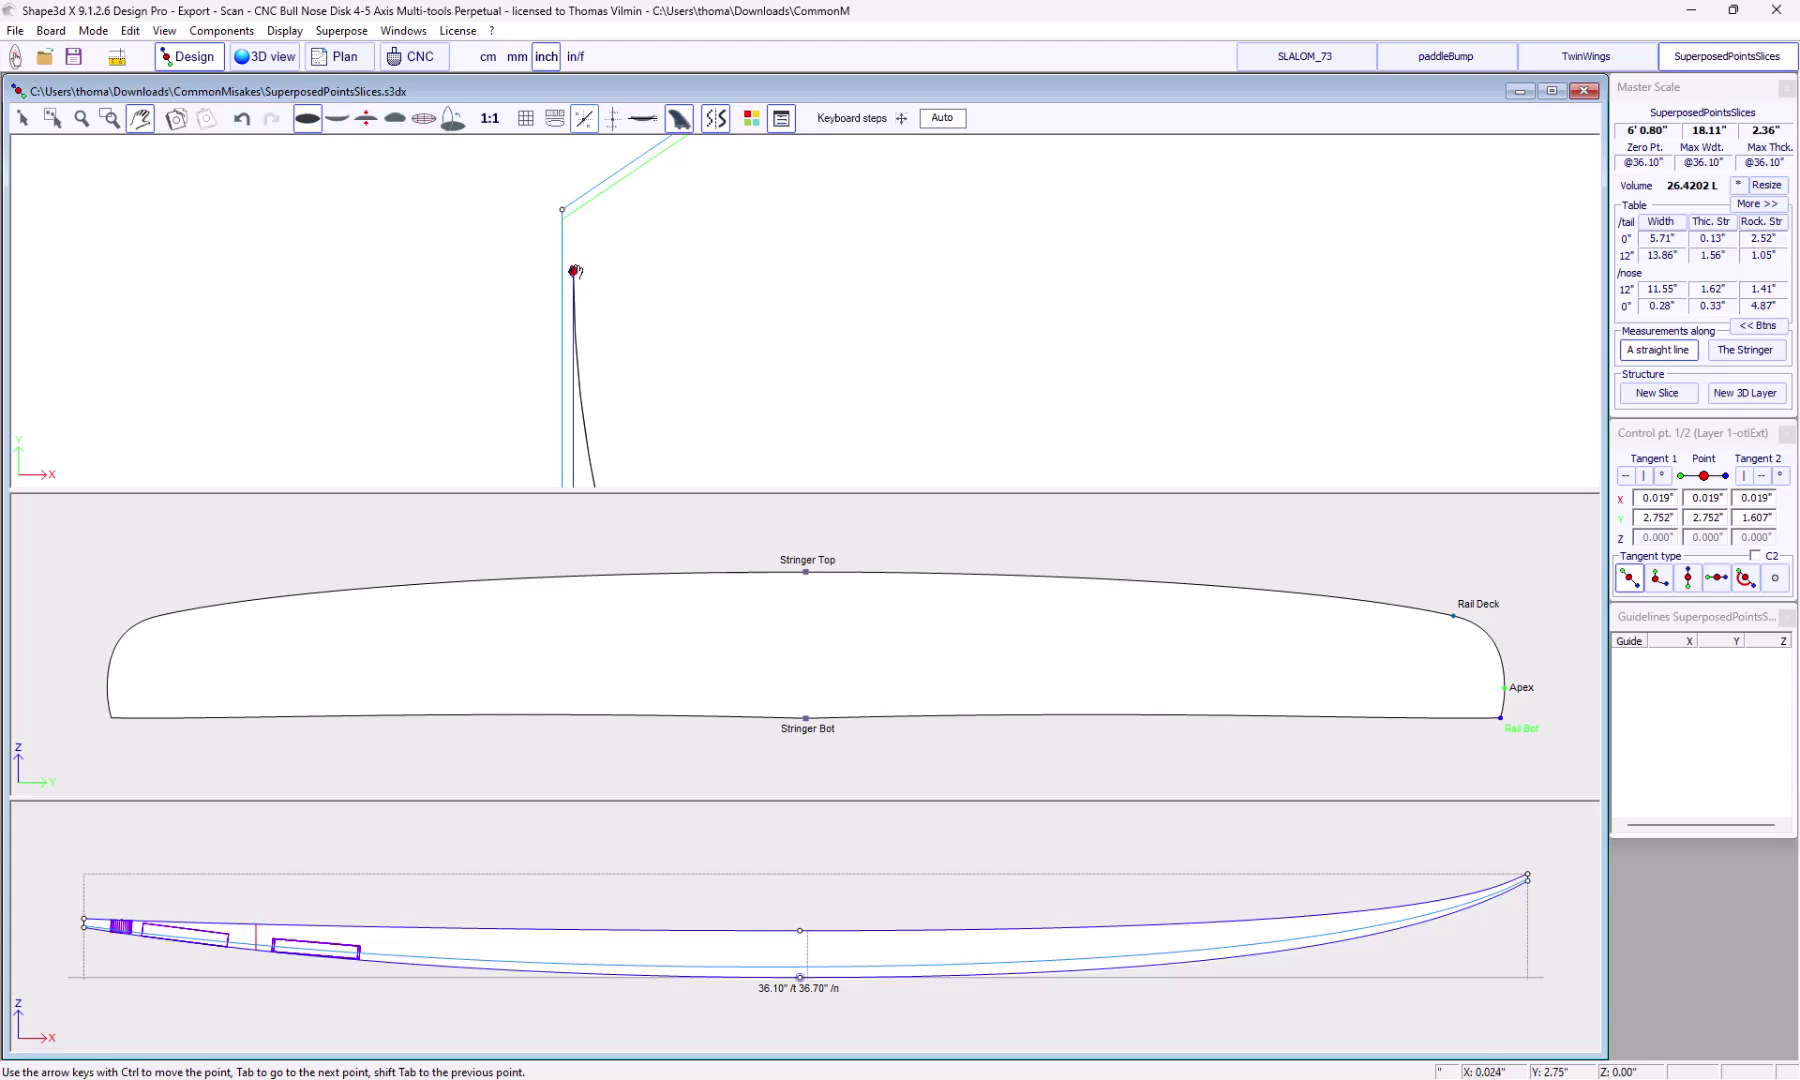
Orbit the notched tail in 3D from flat and side angles, then return to Design
click(265, 57)
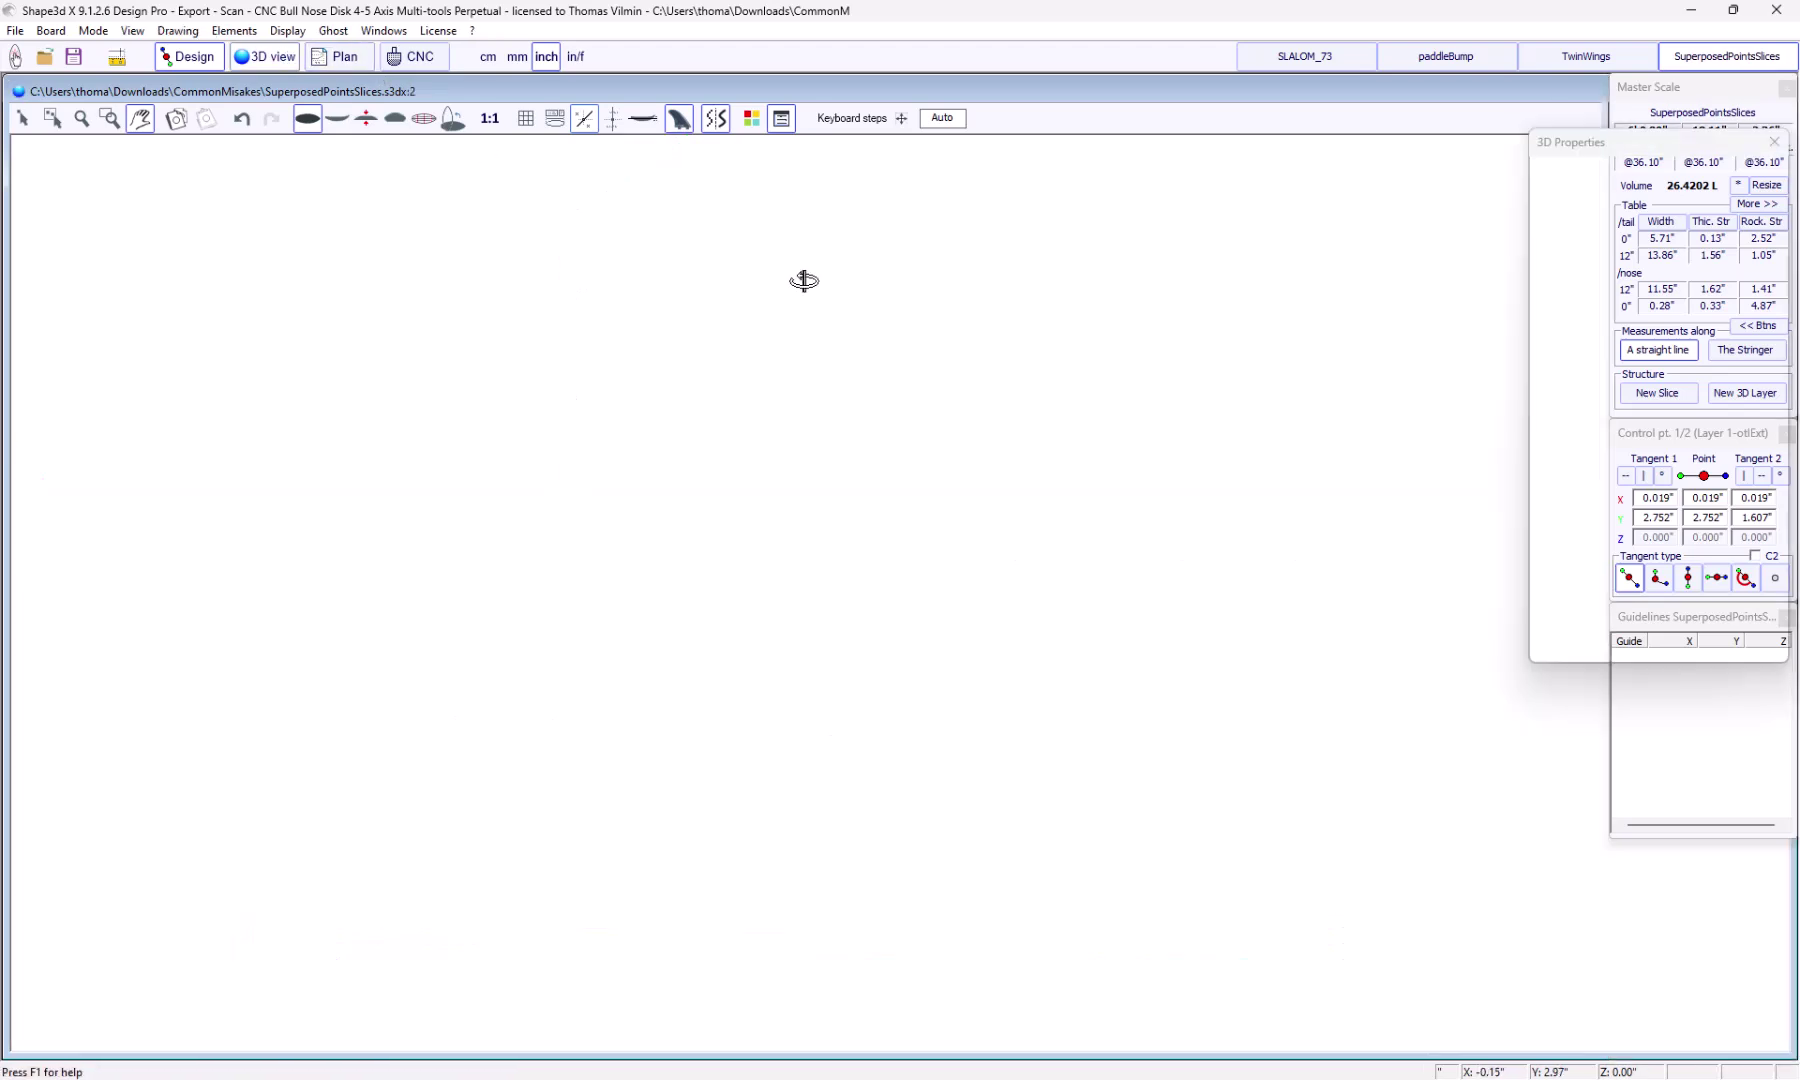
mouse_move(309, 403)
mouse_down()
mouse_move(330, 465)
mouse_move(365, 349)
mouse_up()
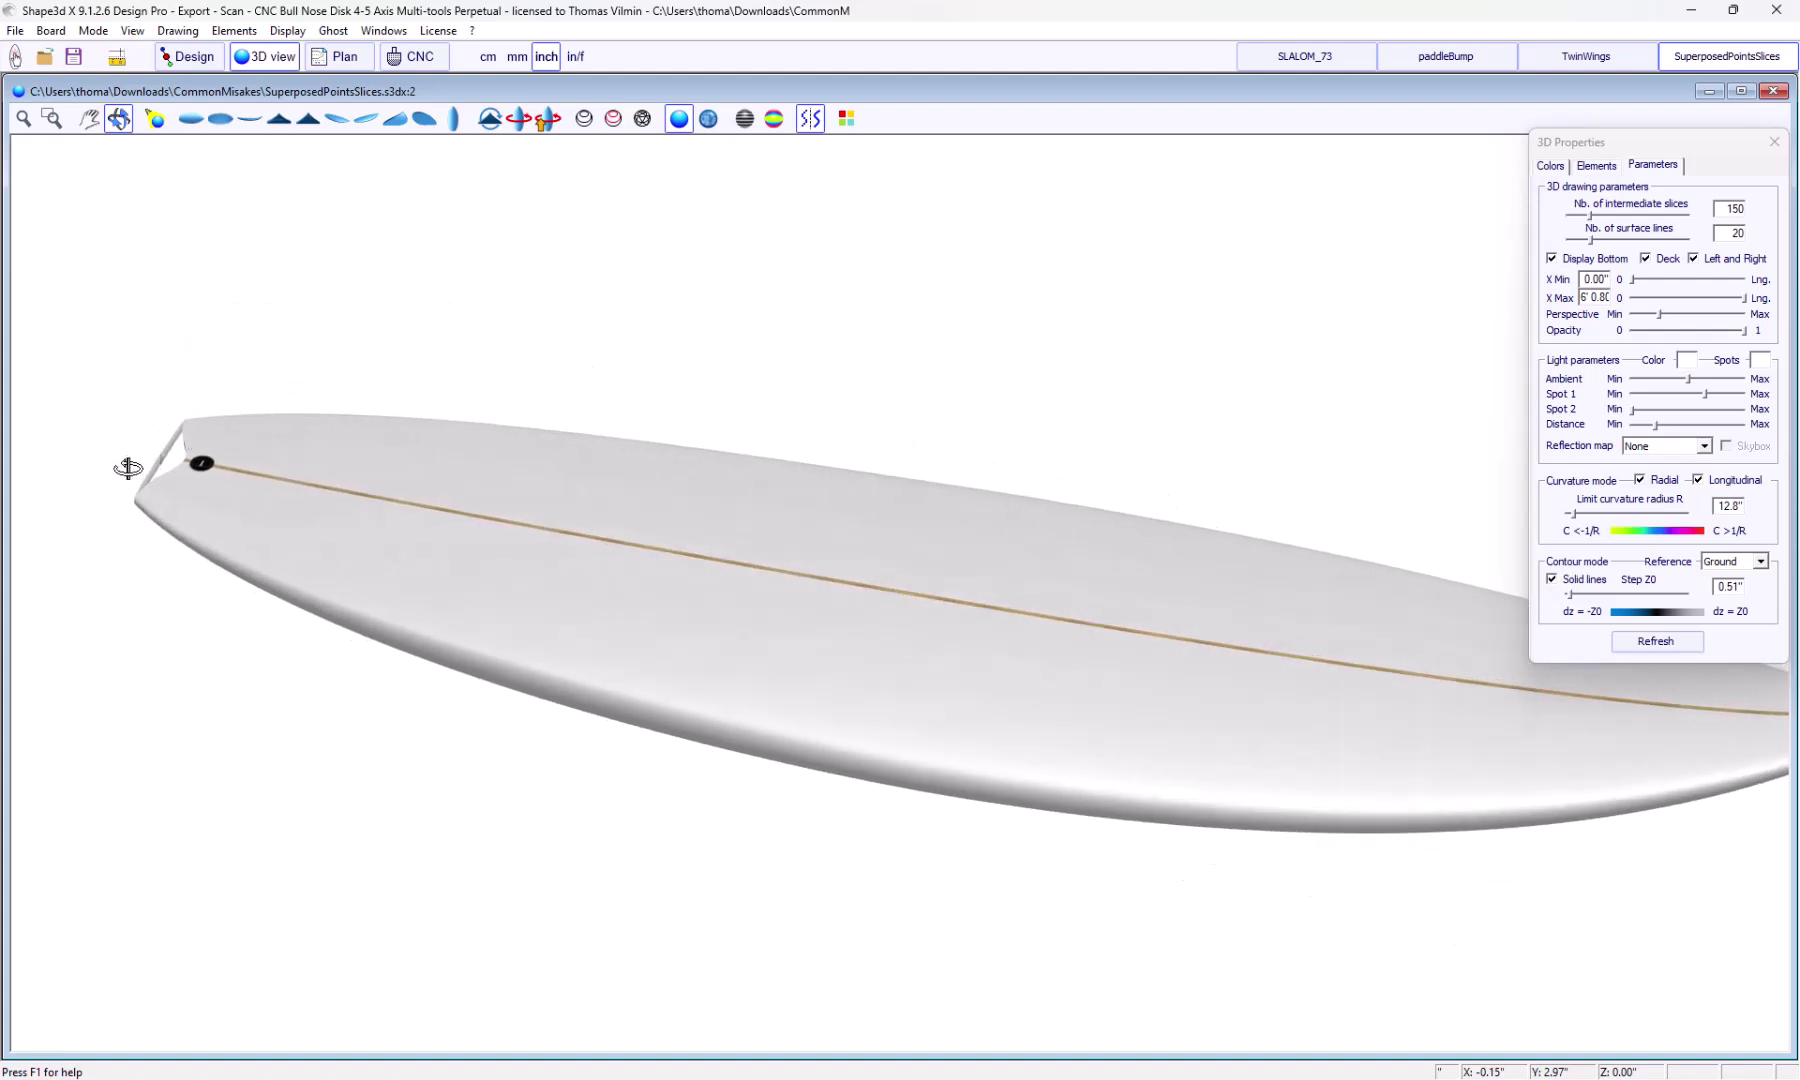
scroll(121, 474, up, 3)
mouse_move(122, 475)
mouse_down()
mouse_move(301, 491)
mouse_move(431, 427)
mouse_move(254, 519)
mouse_move(166, 623)
mouse_up()
click(188, 57)
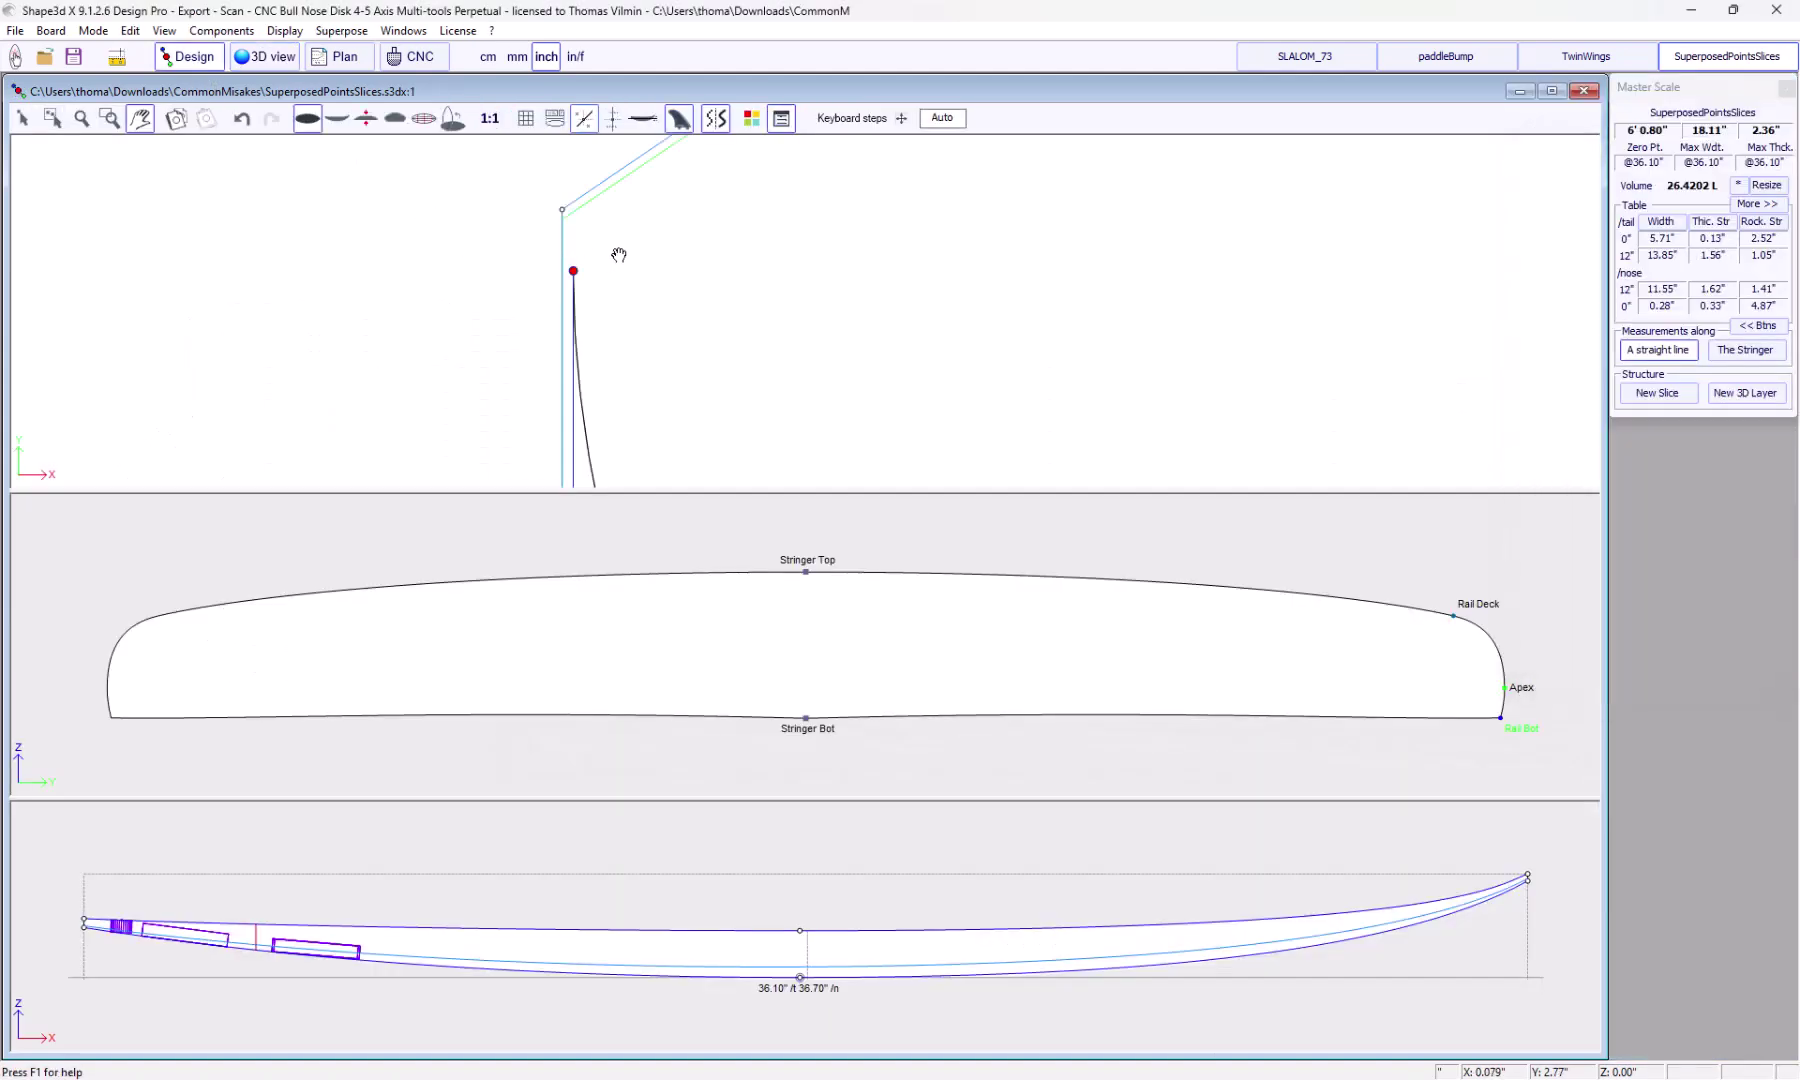
Raise the tail slice's top point to the outline and recheck the tail side-on in 3D
drag(571, 281, 554, 214)
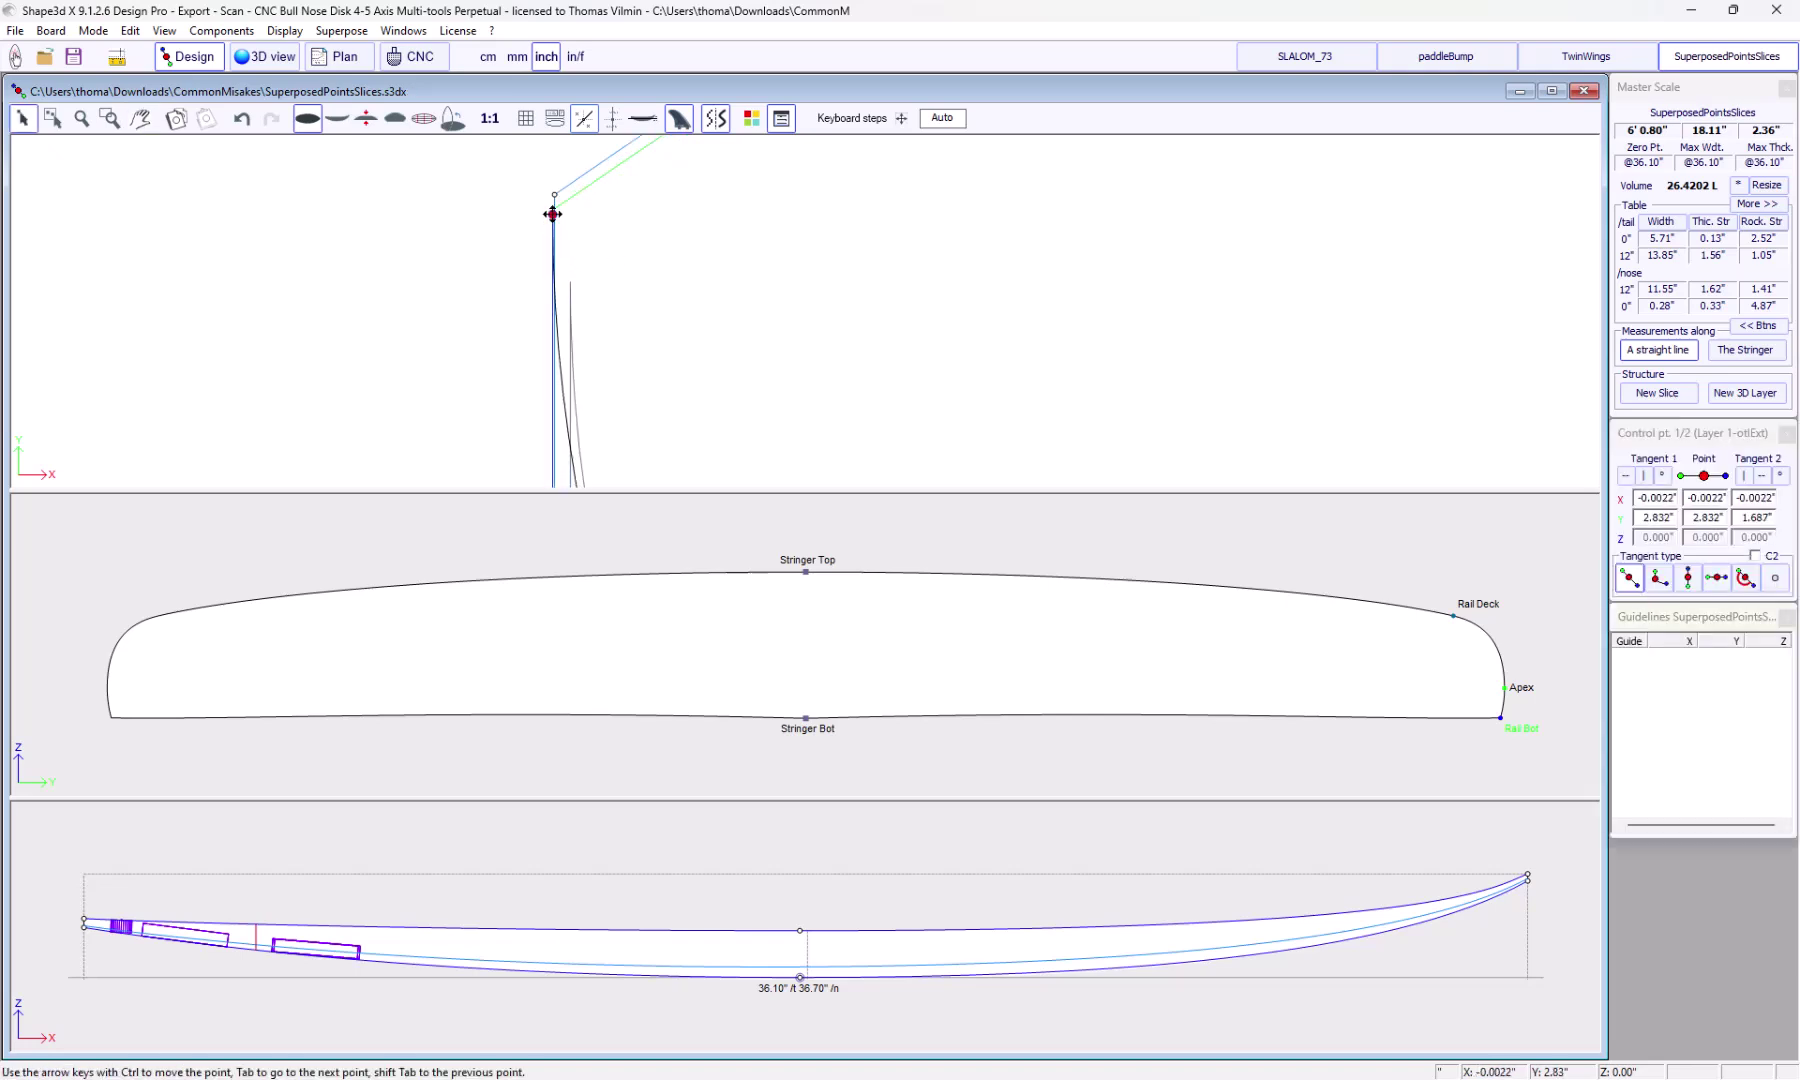
key(Right)
key(Right)
key(Right)
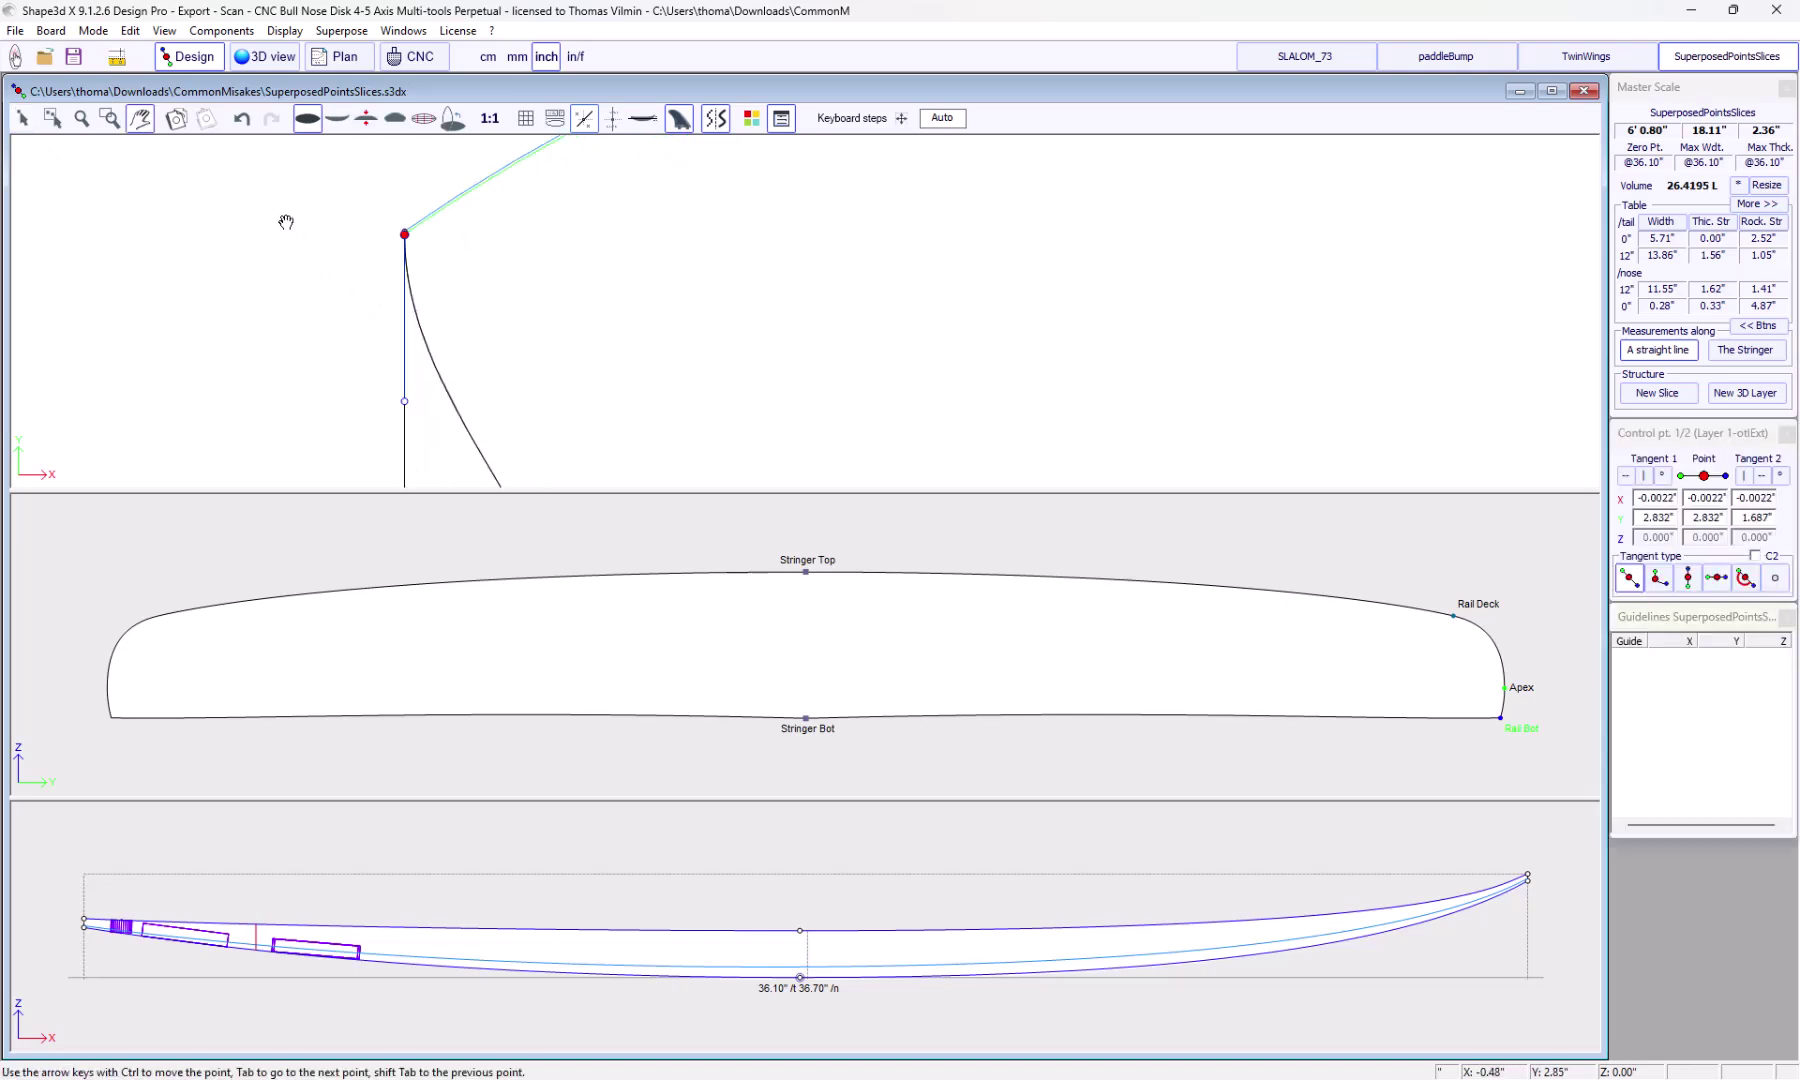
click(280, 64)
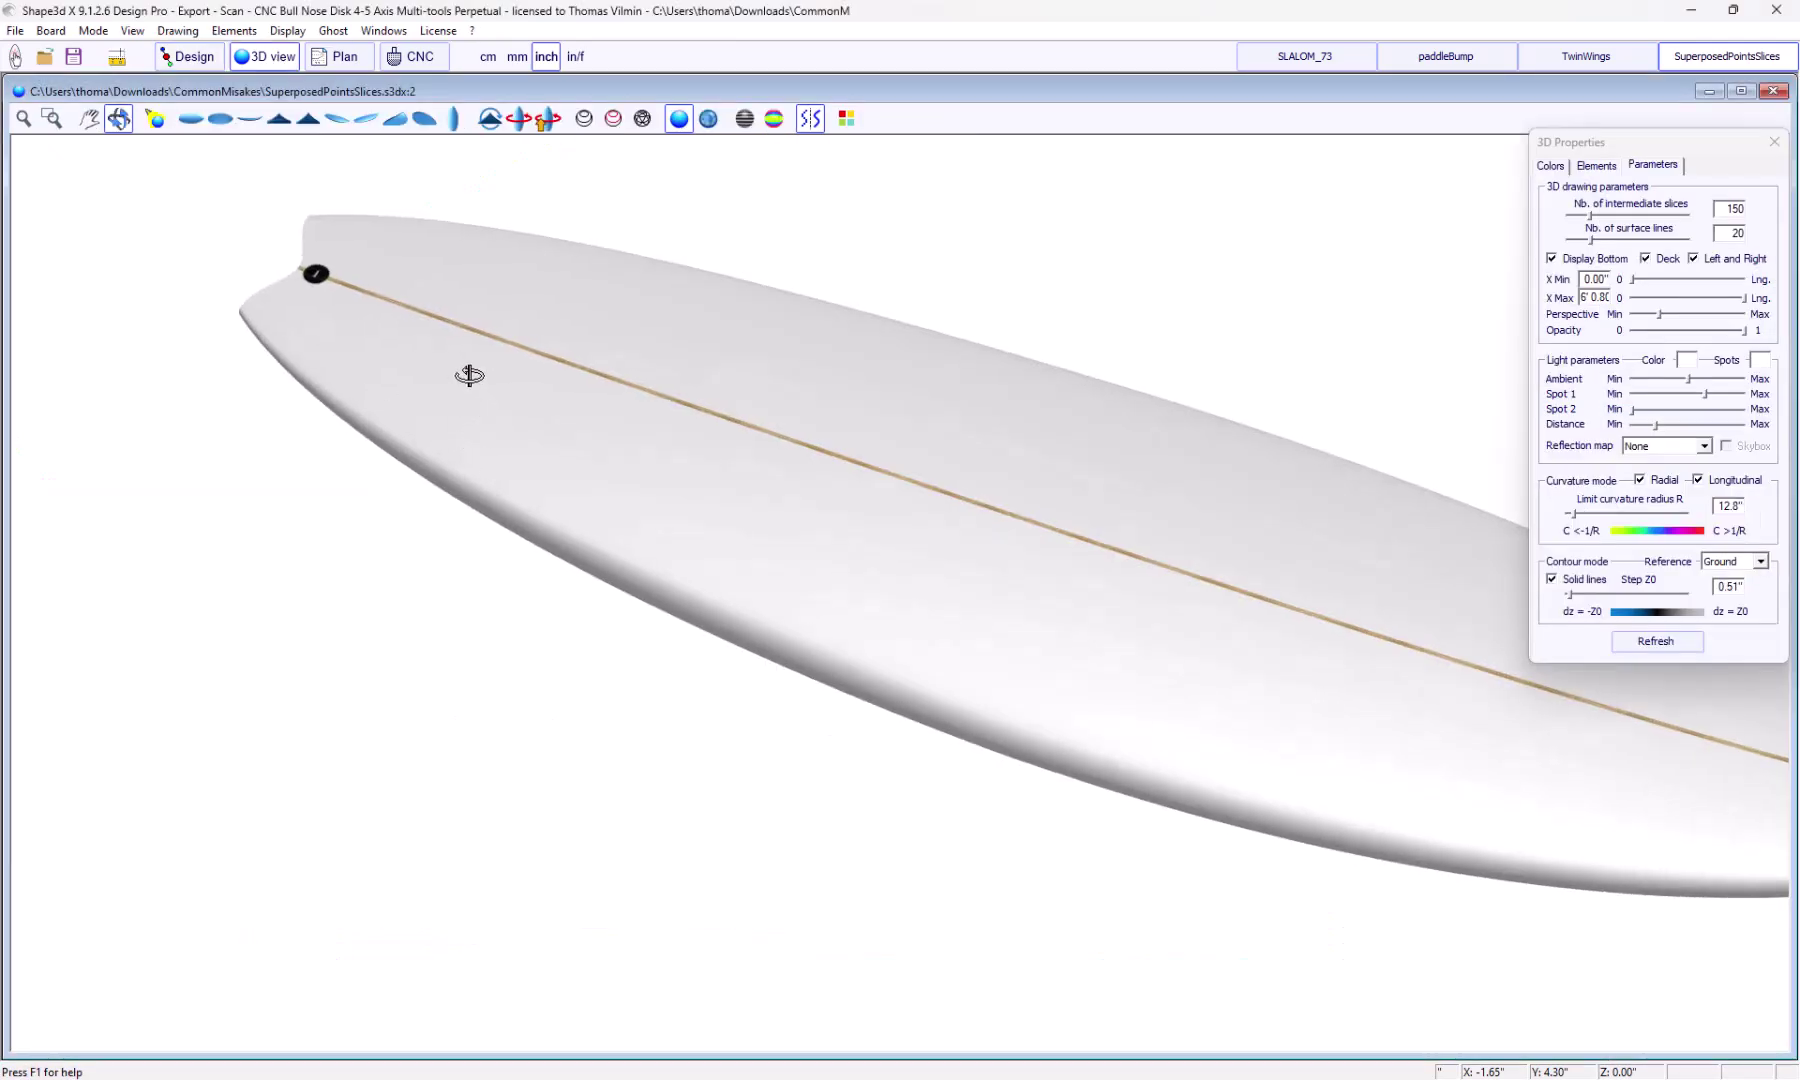
mouse_move(465, 372)
mouse_down()
mouse_move(654, 318)
mouse_move(675, 337)
mouse_up()
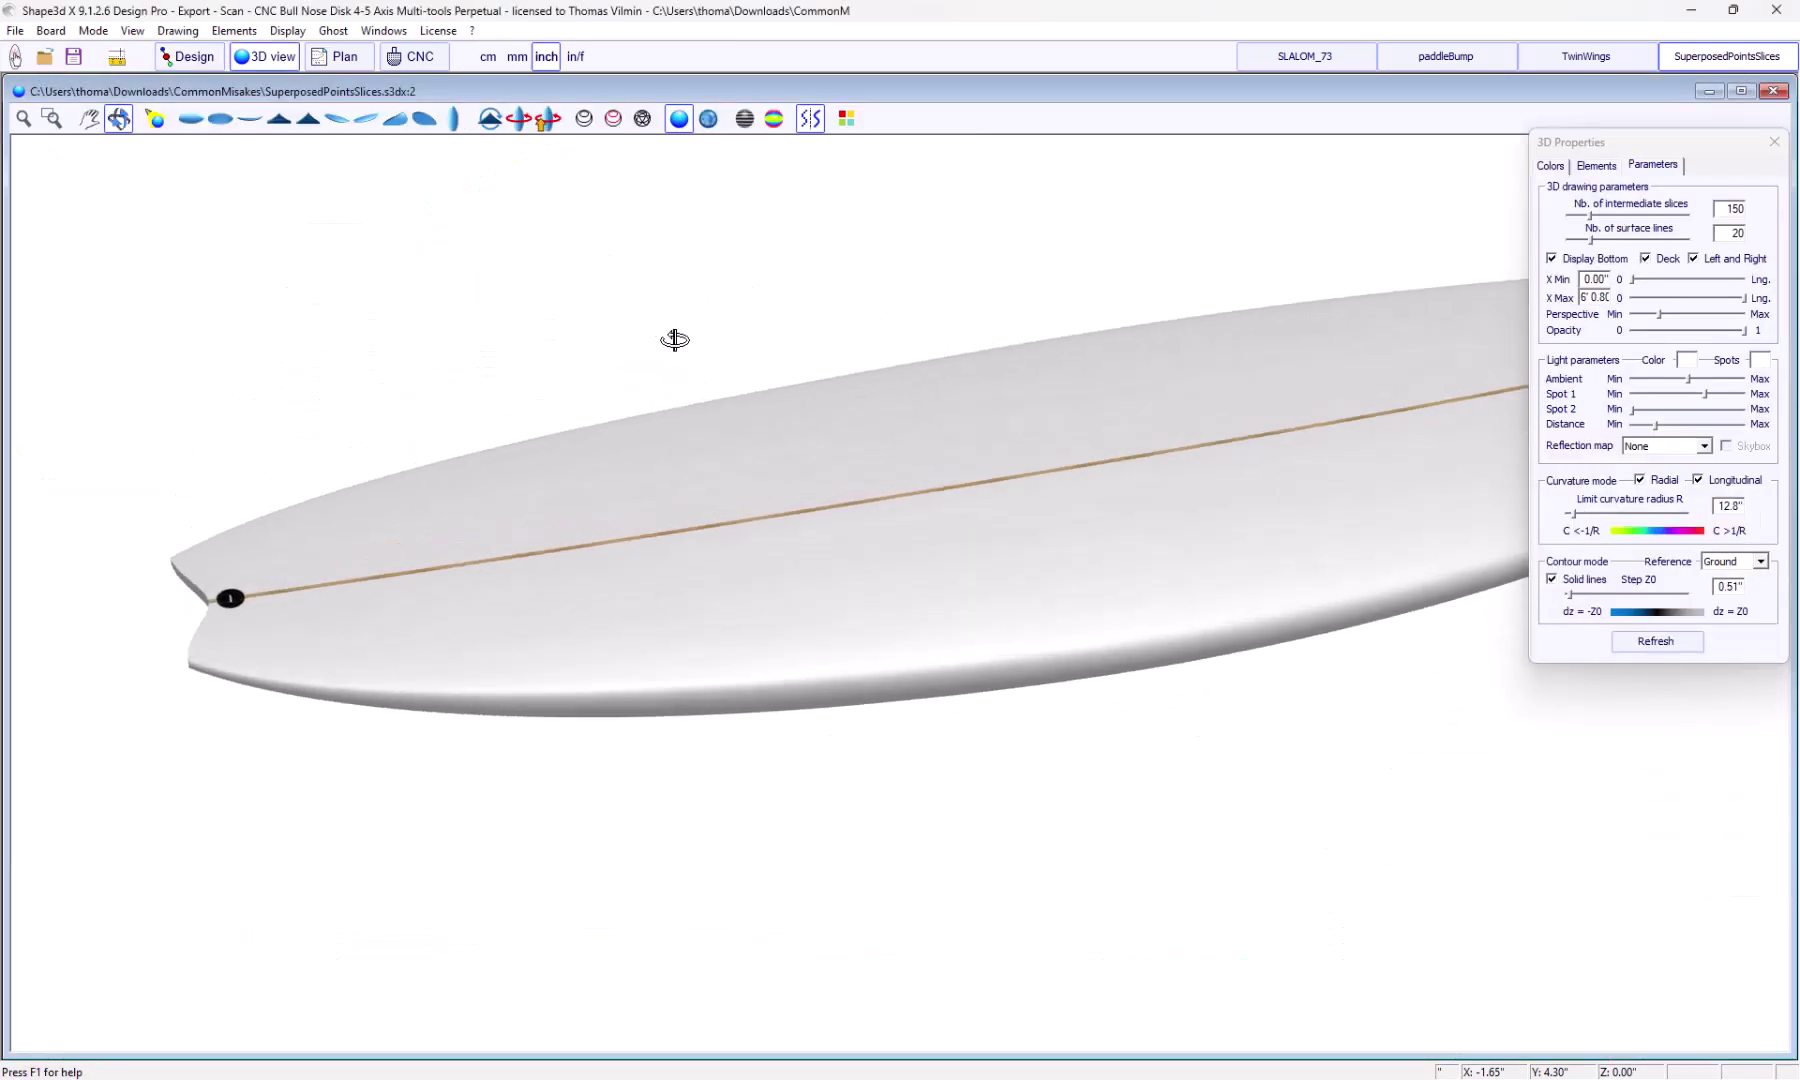
click(190, 58)
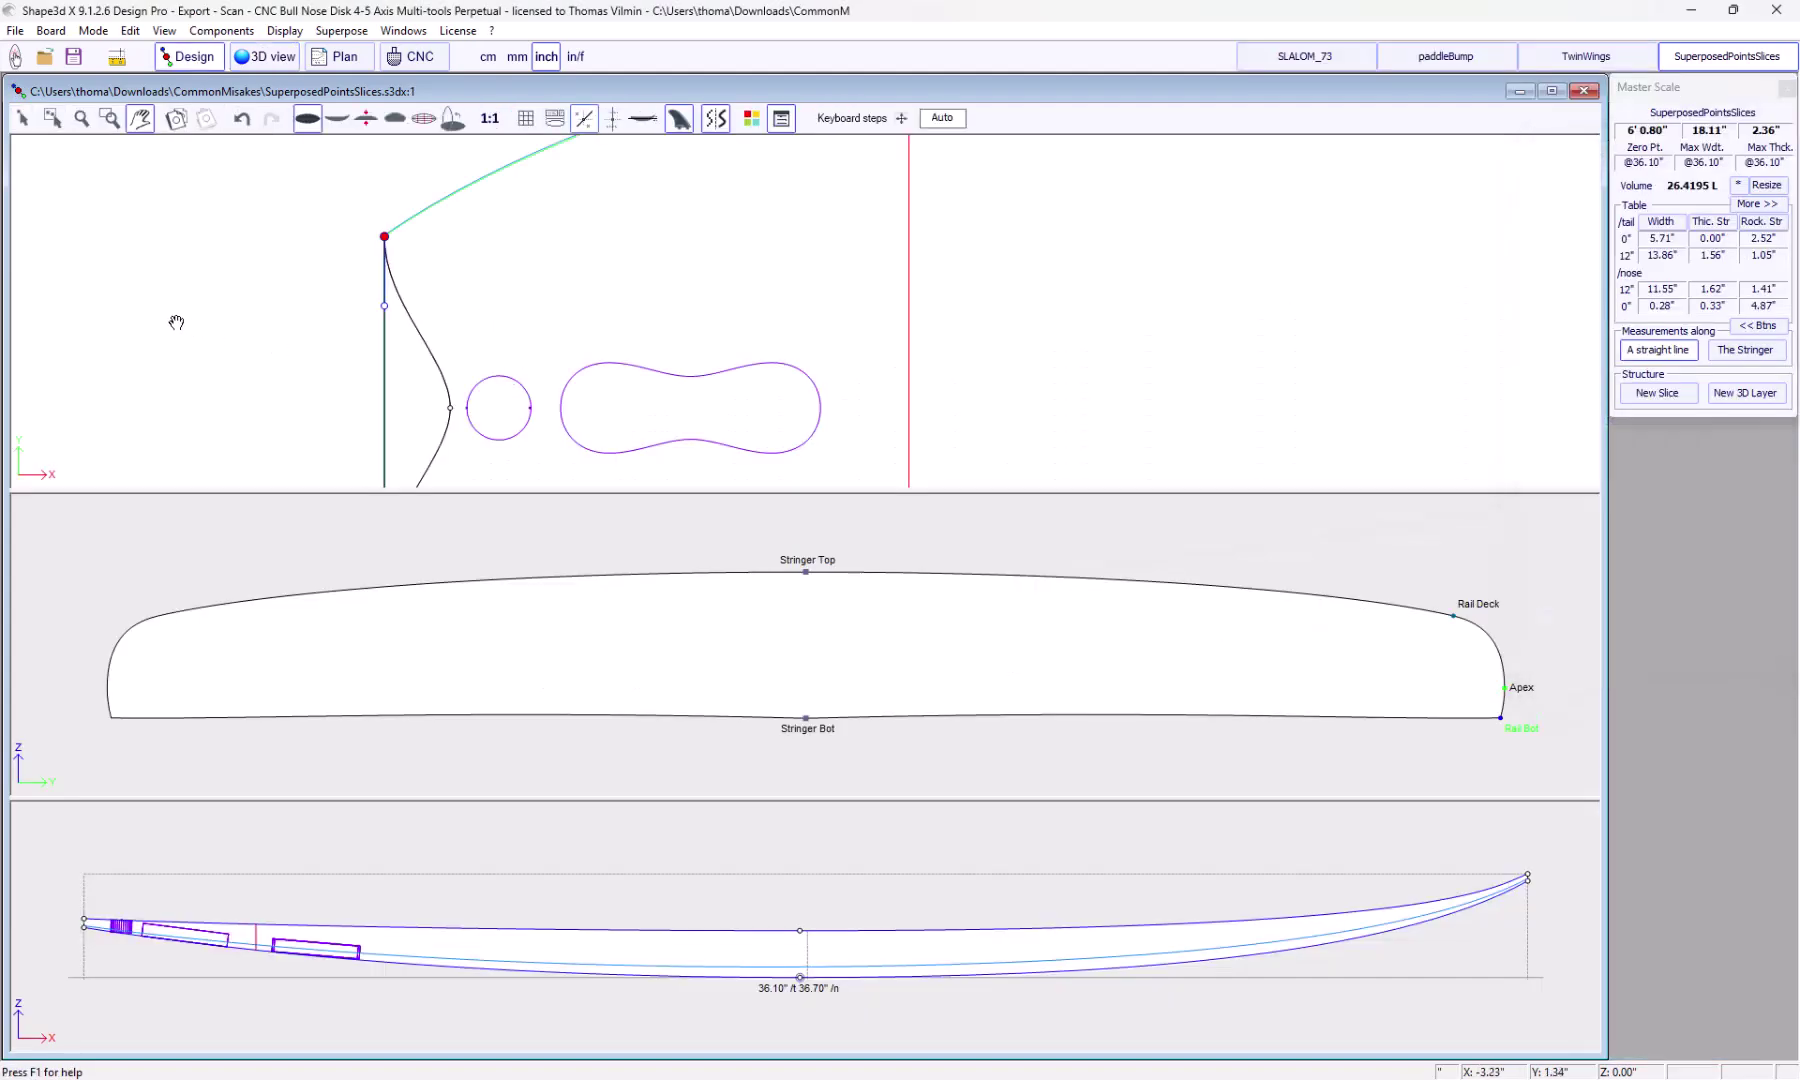
scroll(100, 312, down, 2)
scroll(101, 313, down, 2)
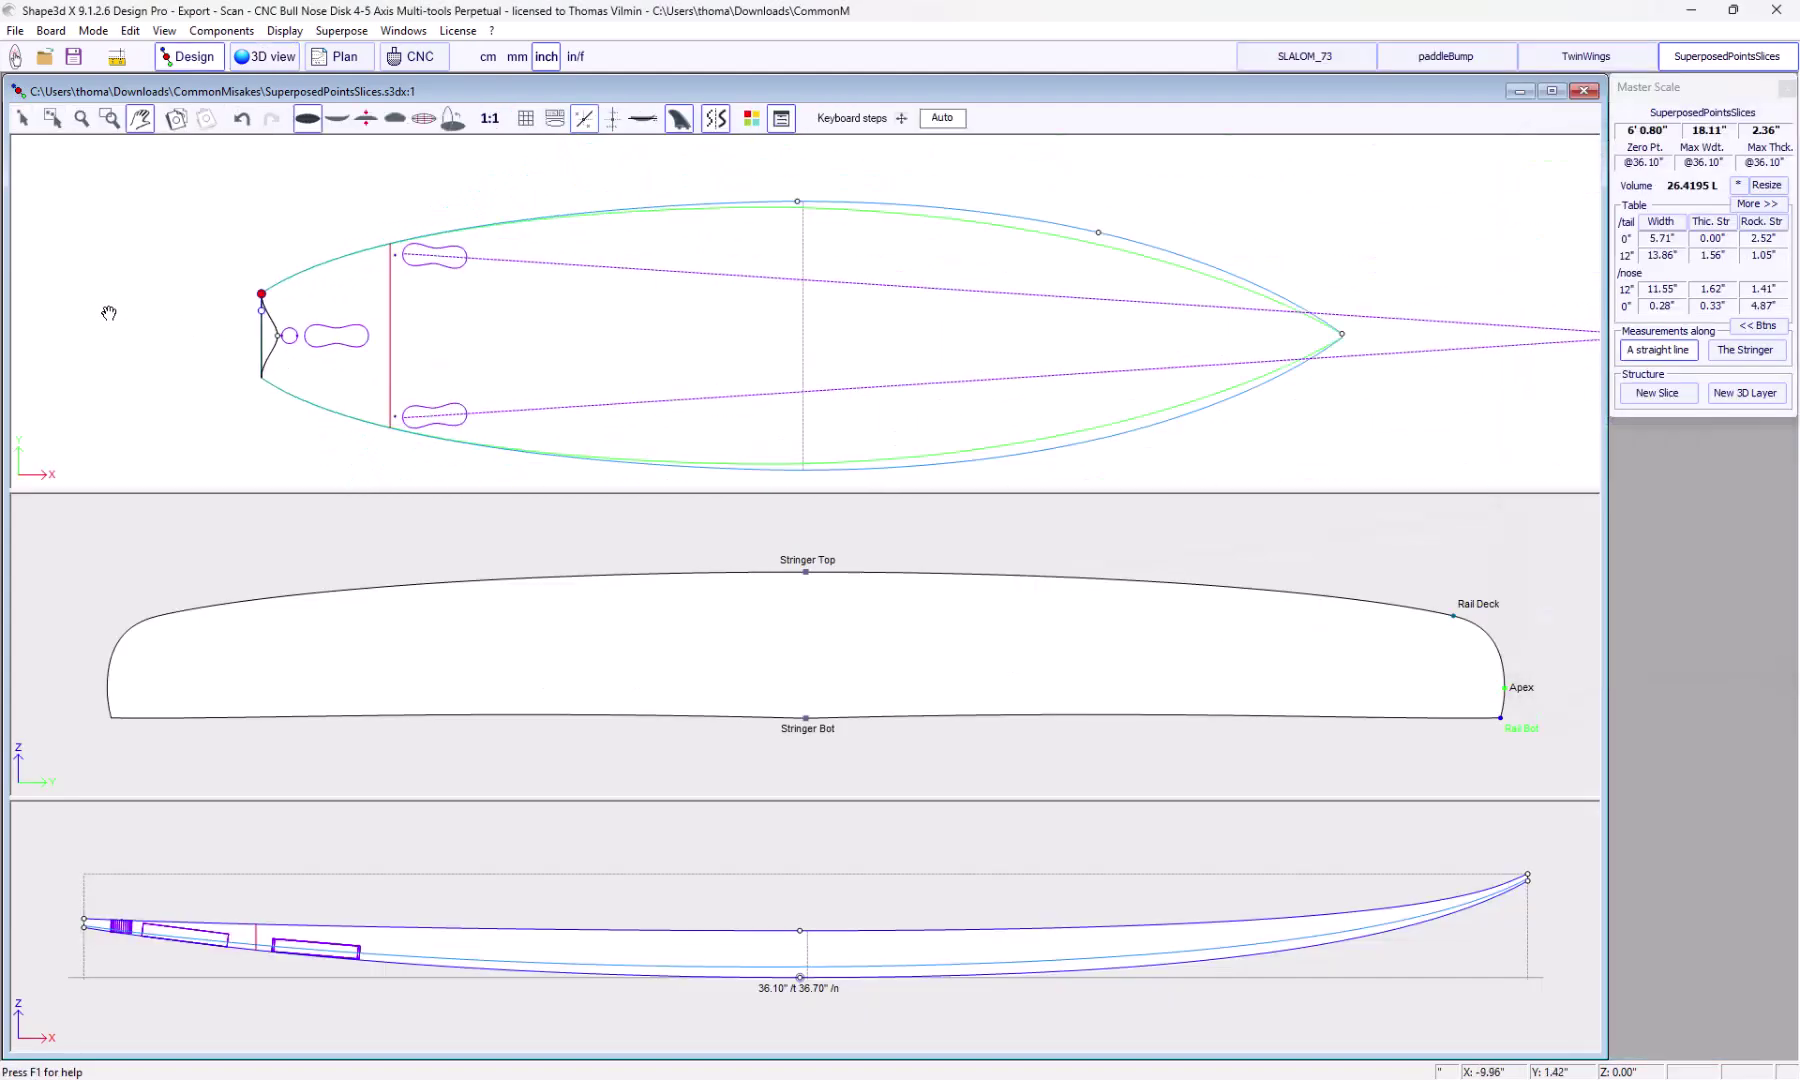
Open paddleBump, select its mid-board slice, and orbit the recessed deck in 3D
click(1446, 56)
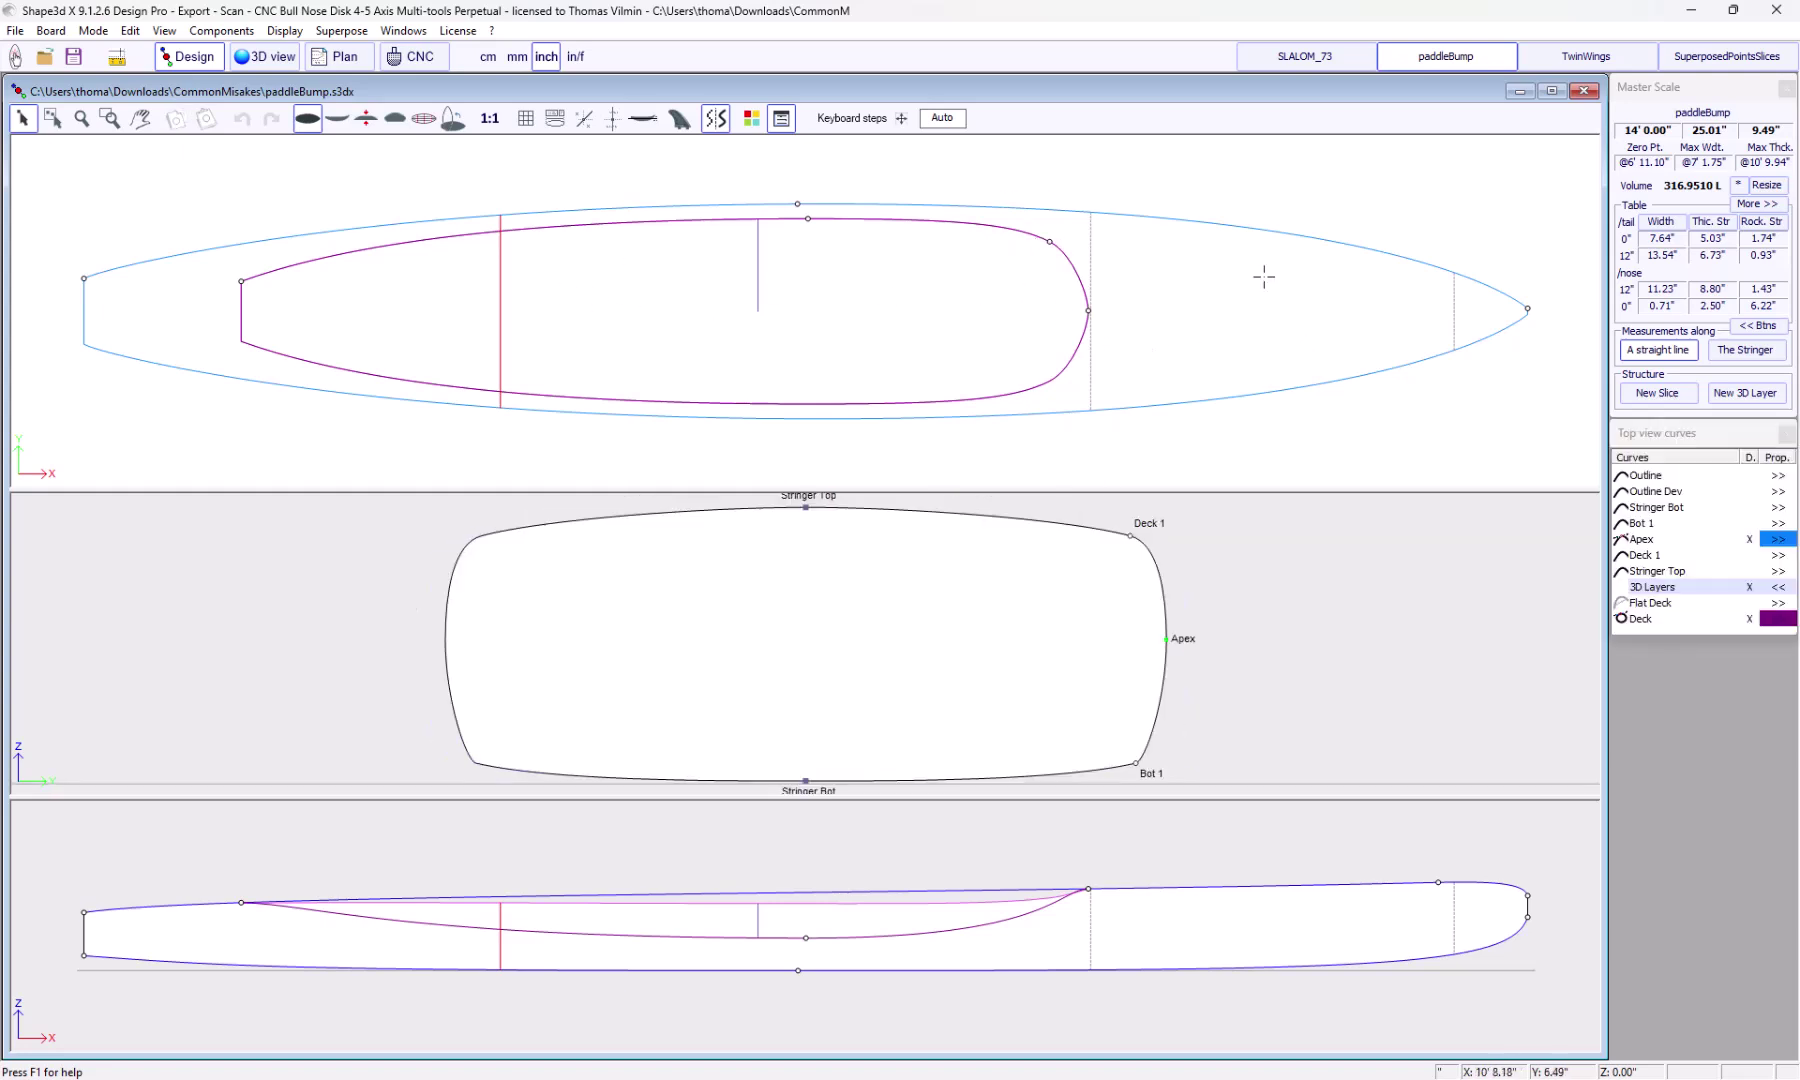
click(756, 258)
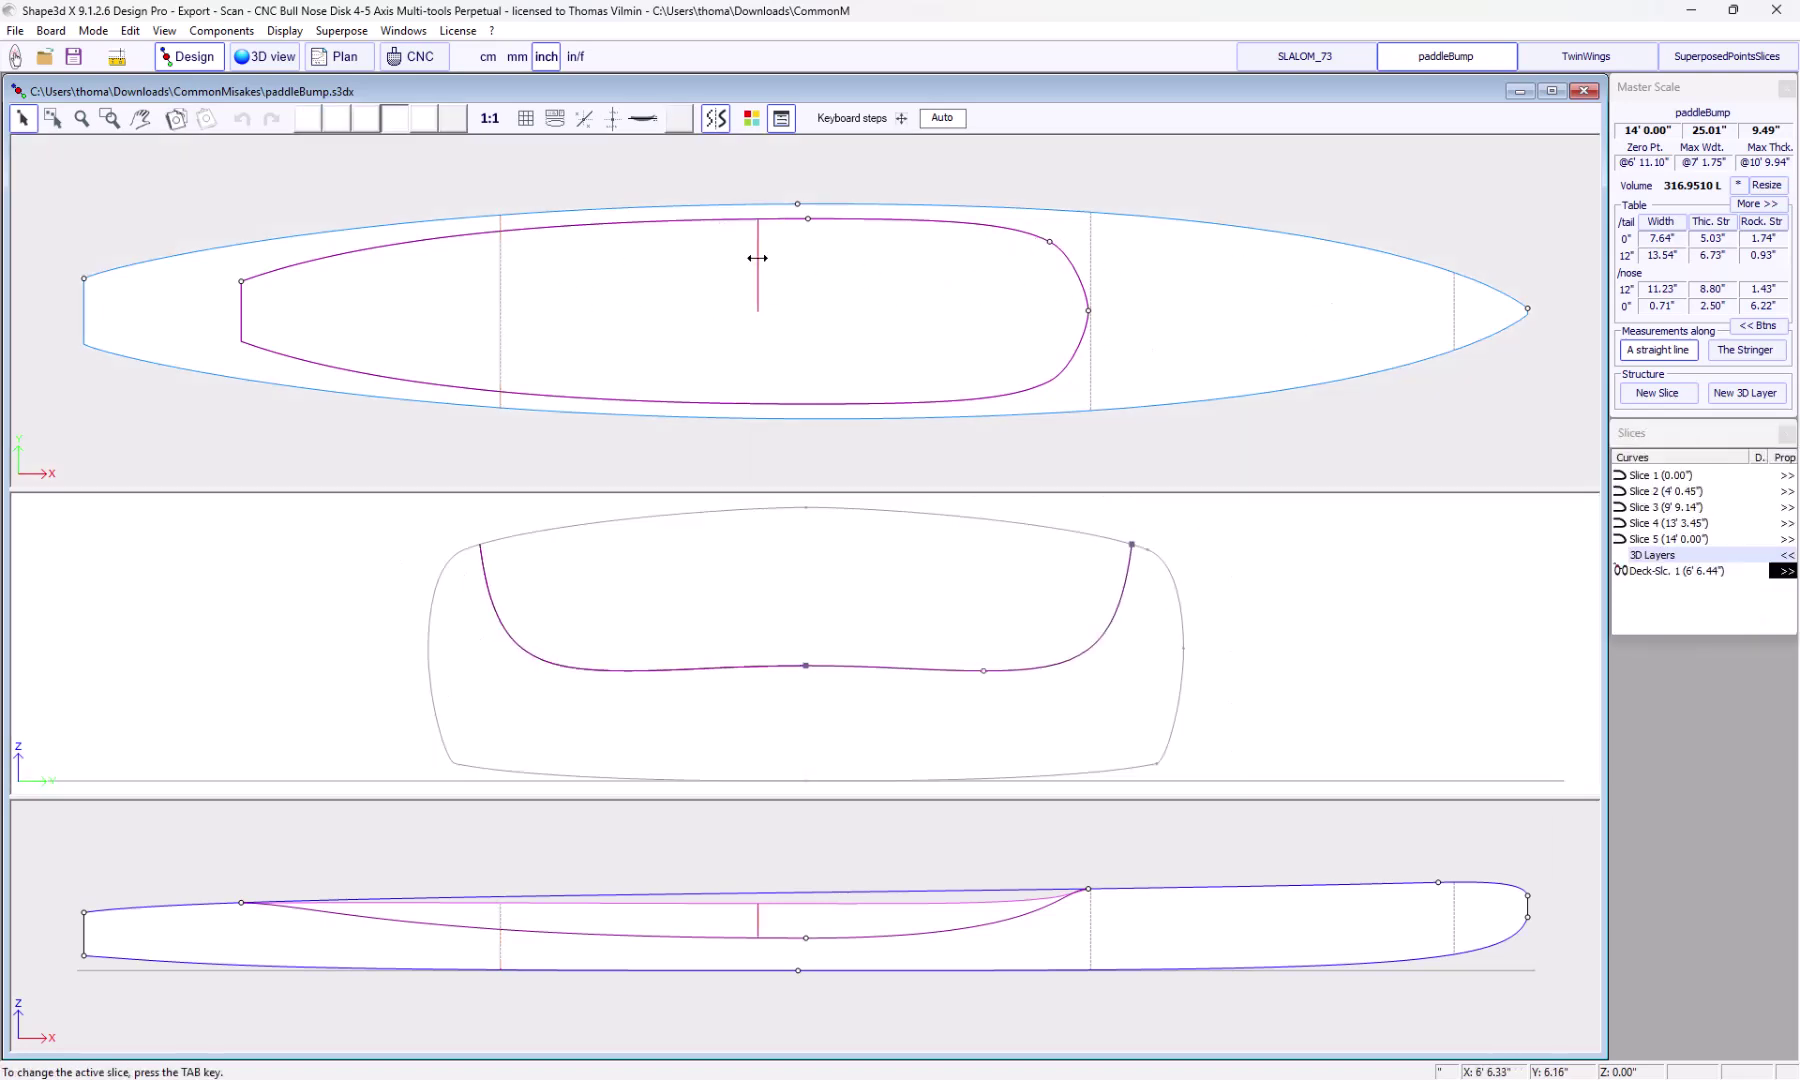
click(267, 57)
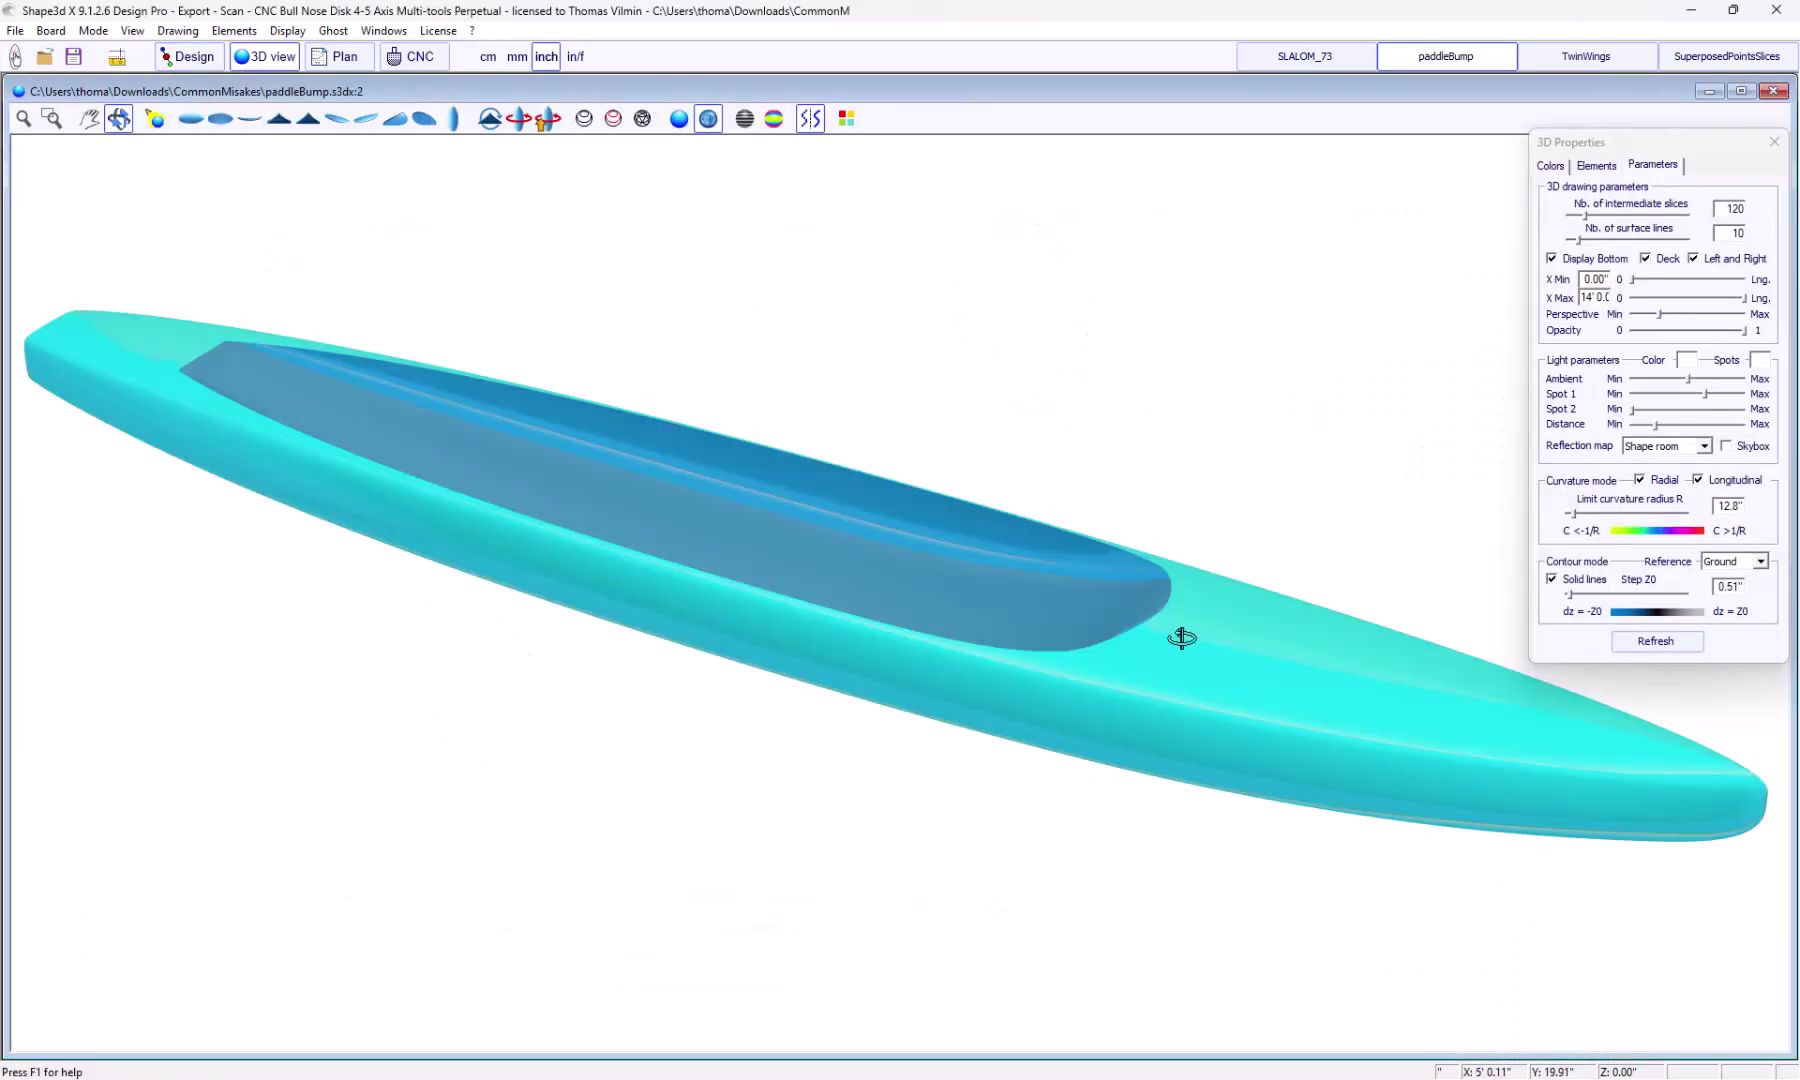
scroll(1181, 636, up, 2)
scroll(1182, 640, up, 3)
mouse_move(1181, 640)
mouse_down()
mouse_move(1016, 632)
mouse_move(1094, 570)
mouse_move(1158, 478)
mouse_move(1158, 507)
mouse_move(1077, 606)
mouse_move(1070, 666)
mouse_move(1439, 864)
mouse_move(1049, 595)
mouse_up()
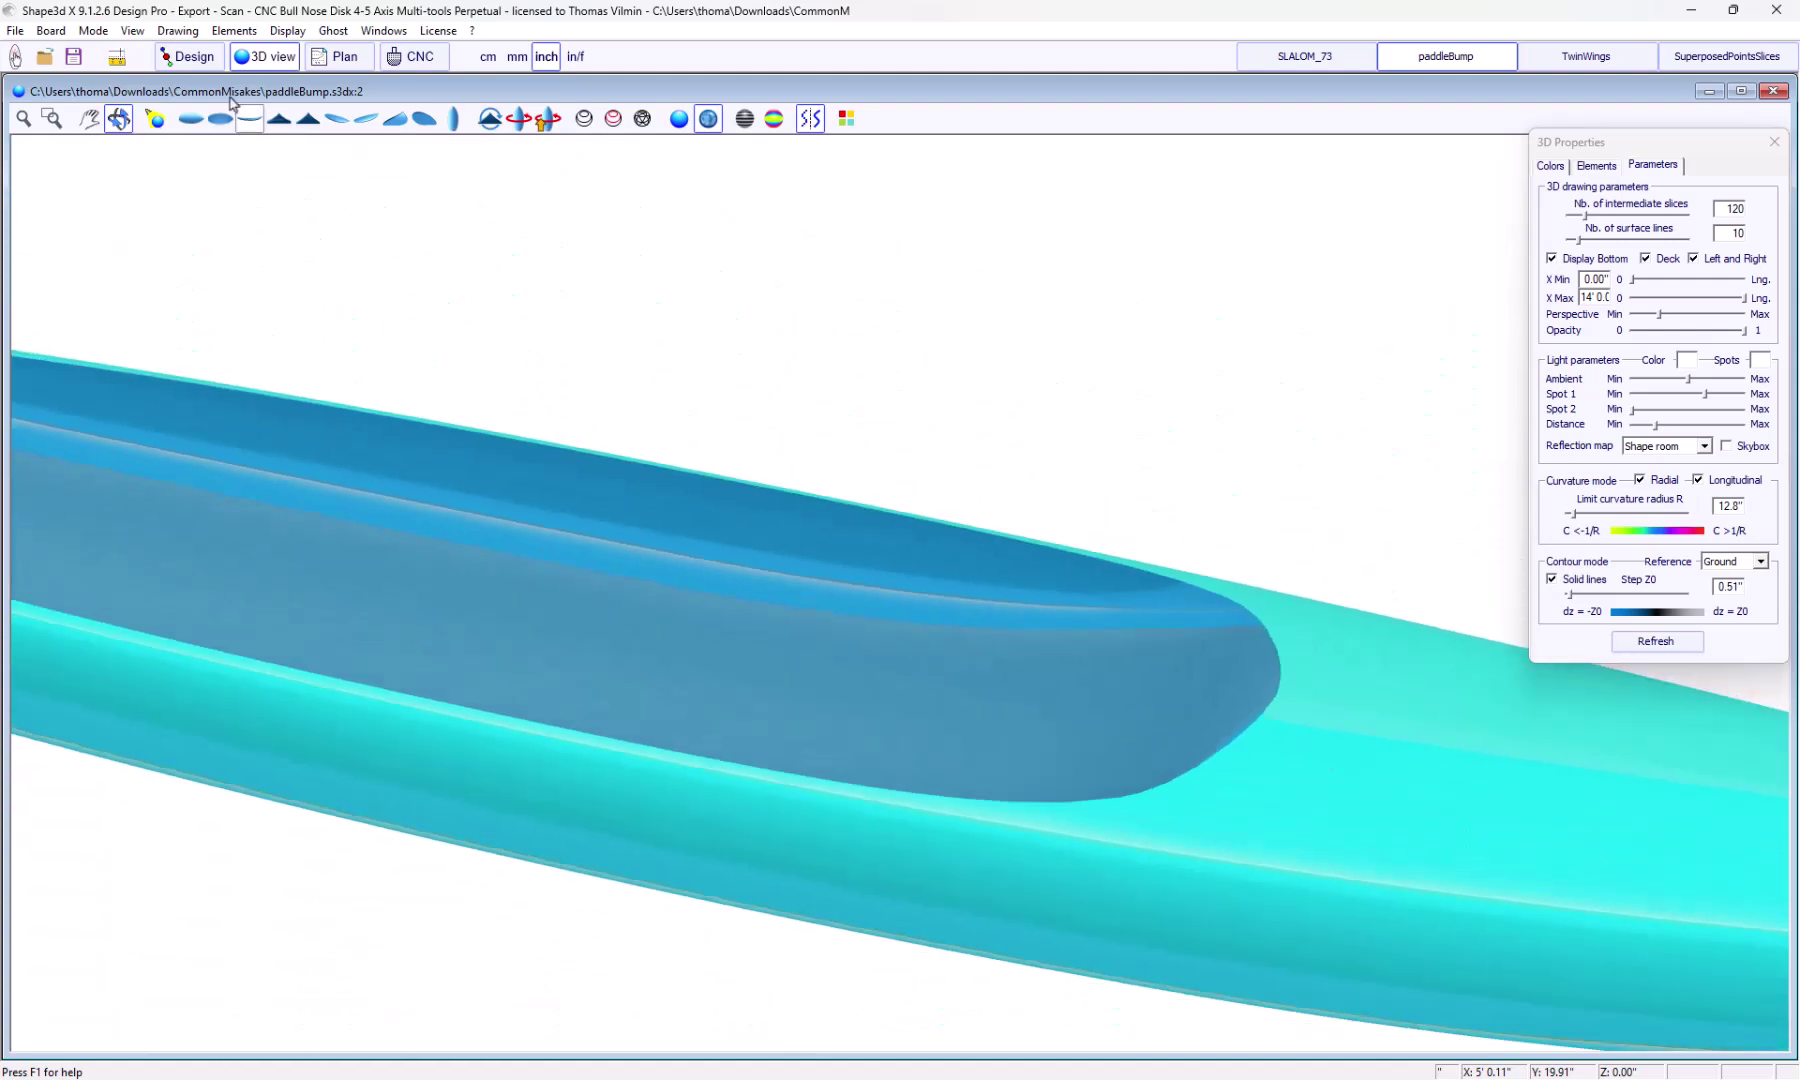
click(190, 56)
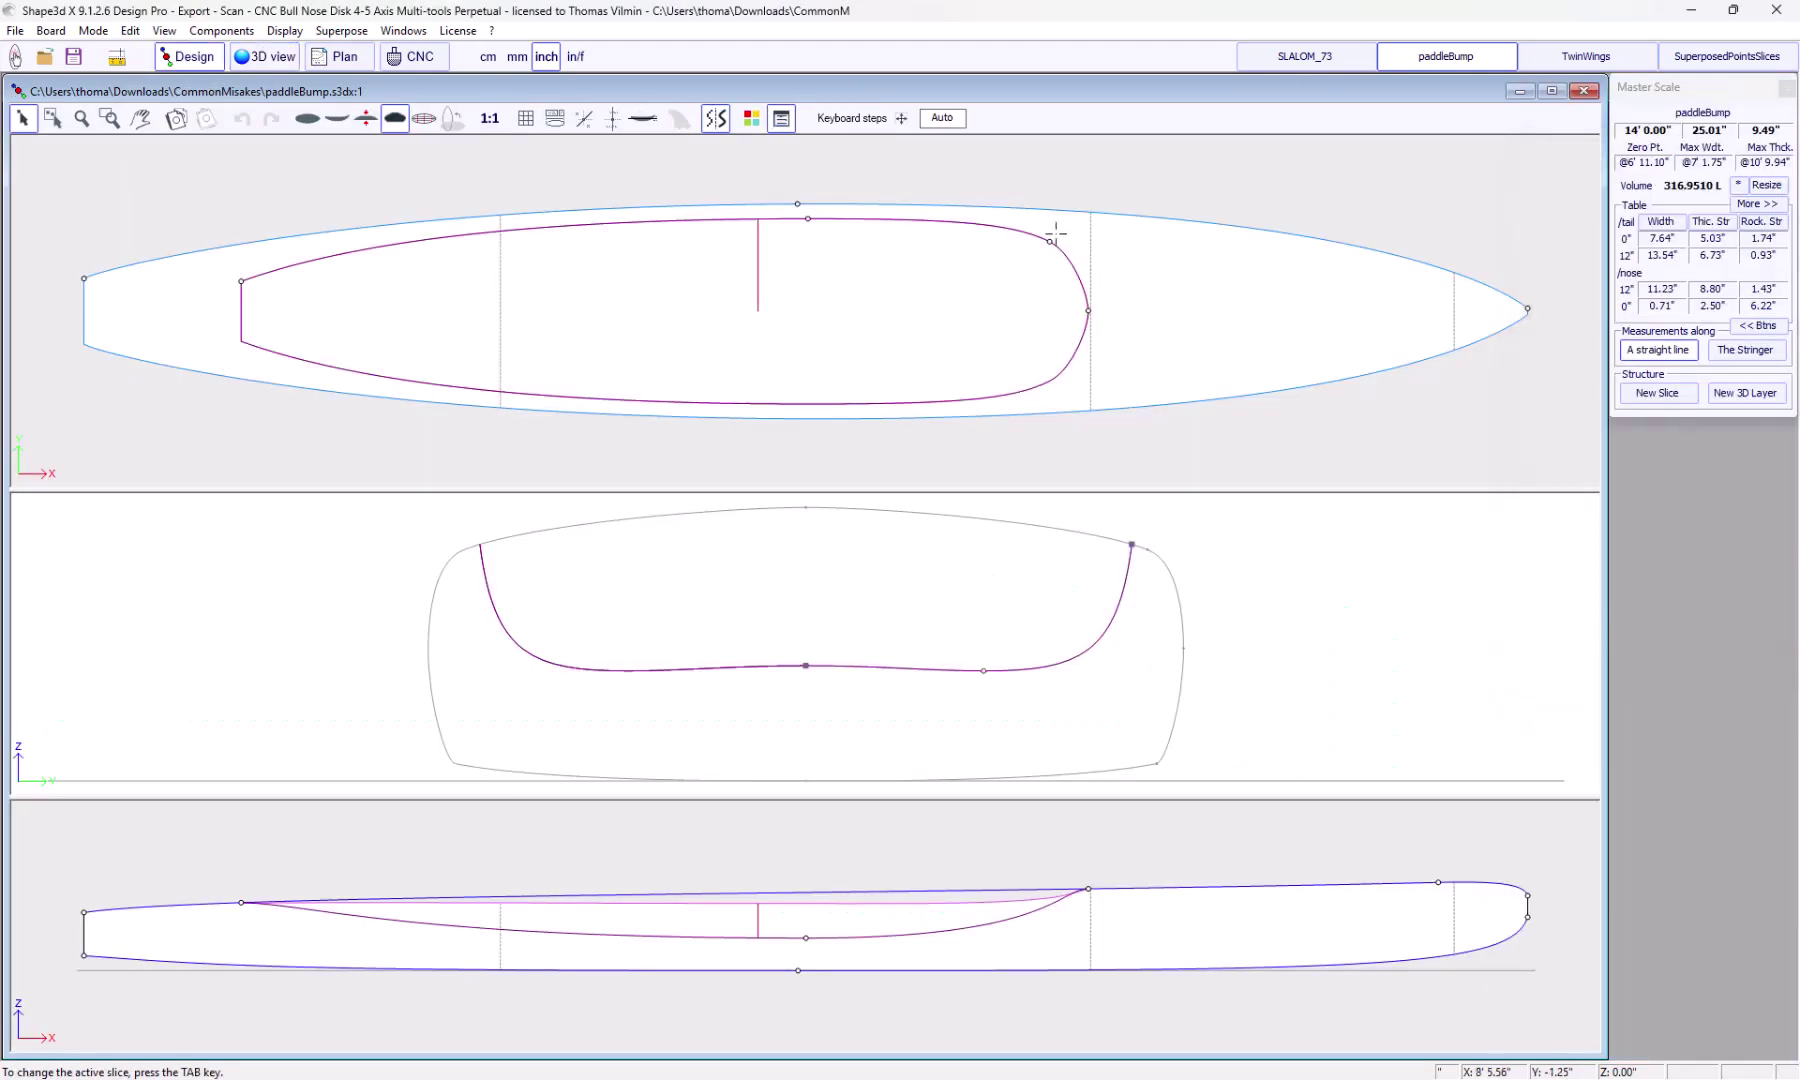
click(1081, 167)
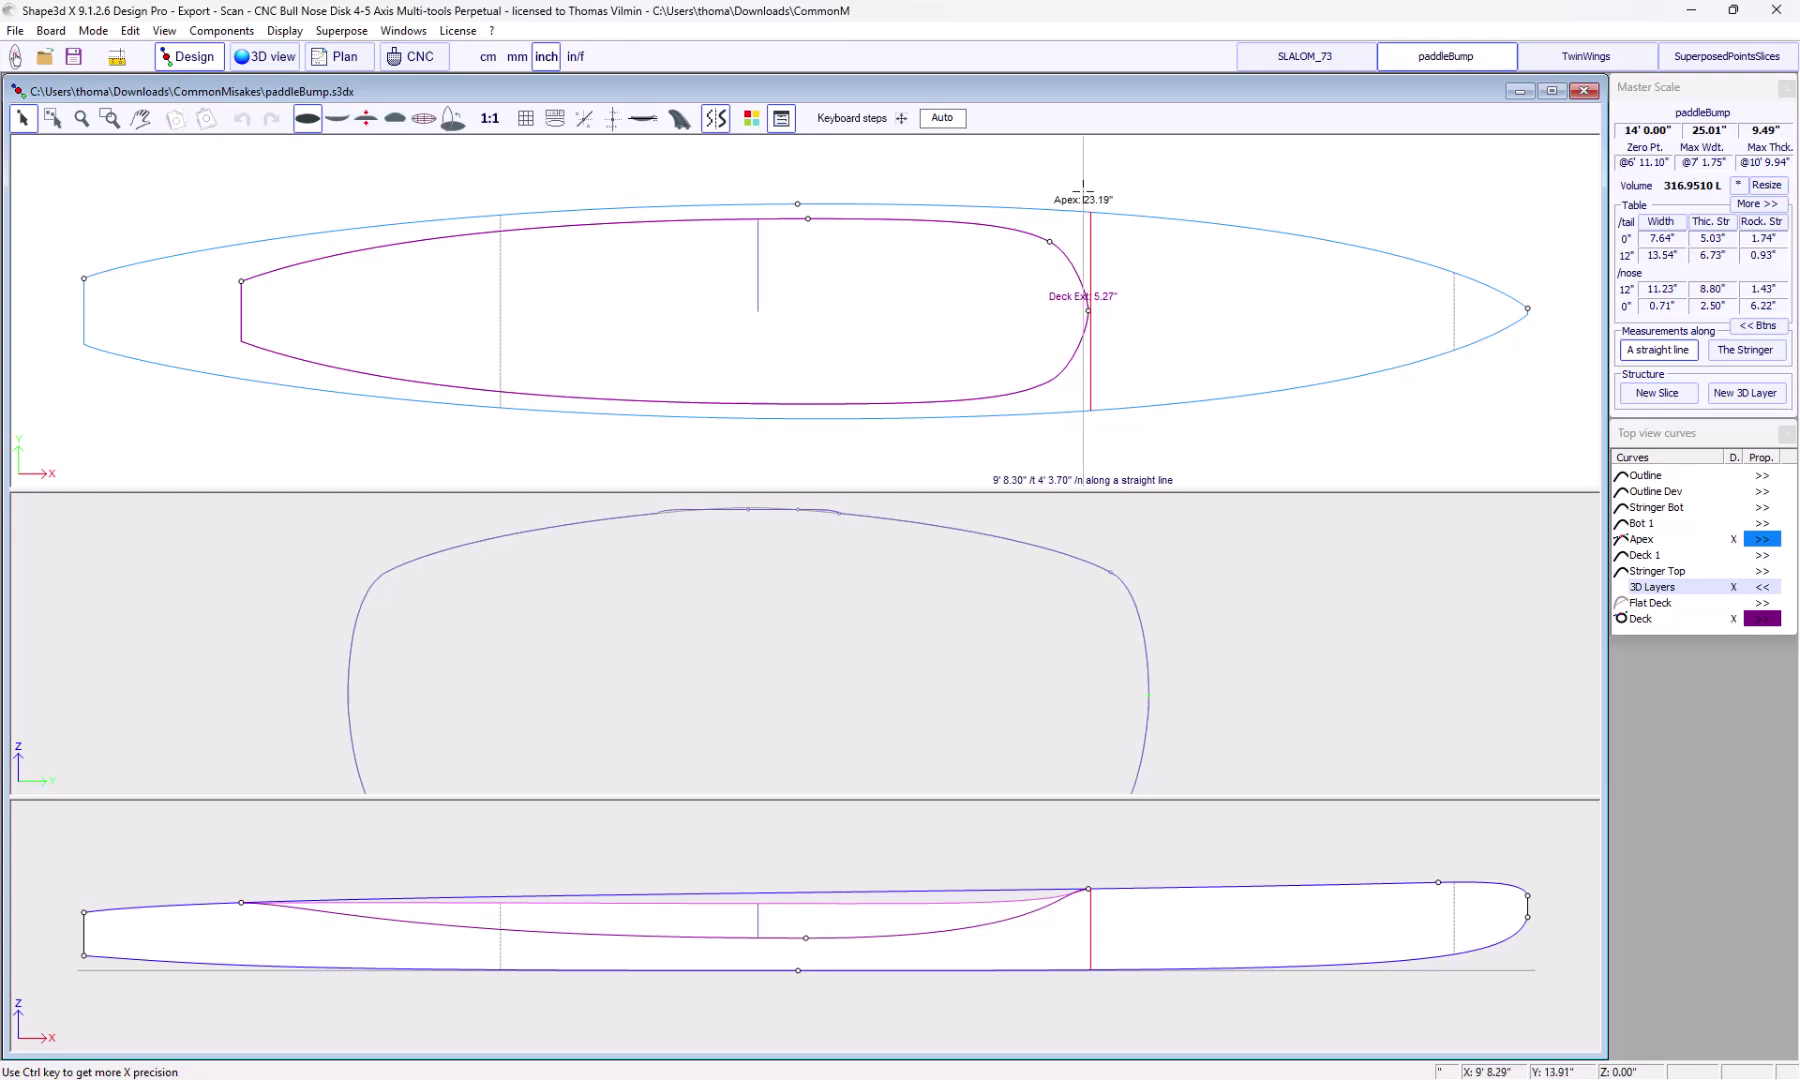
Add a new slice on the deck layer at its nose end
click(1082, 299)
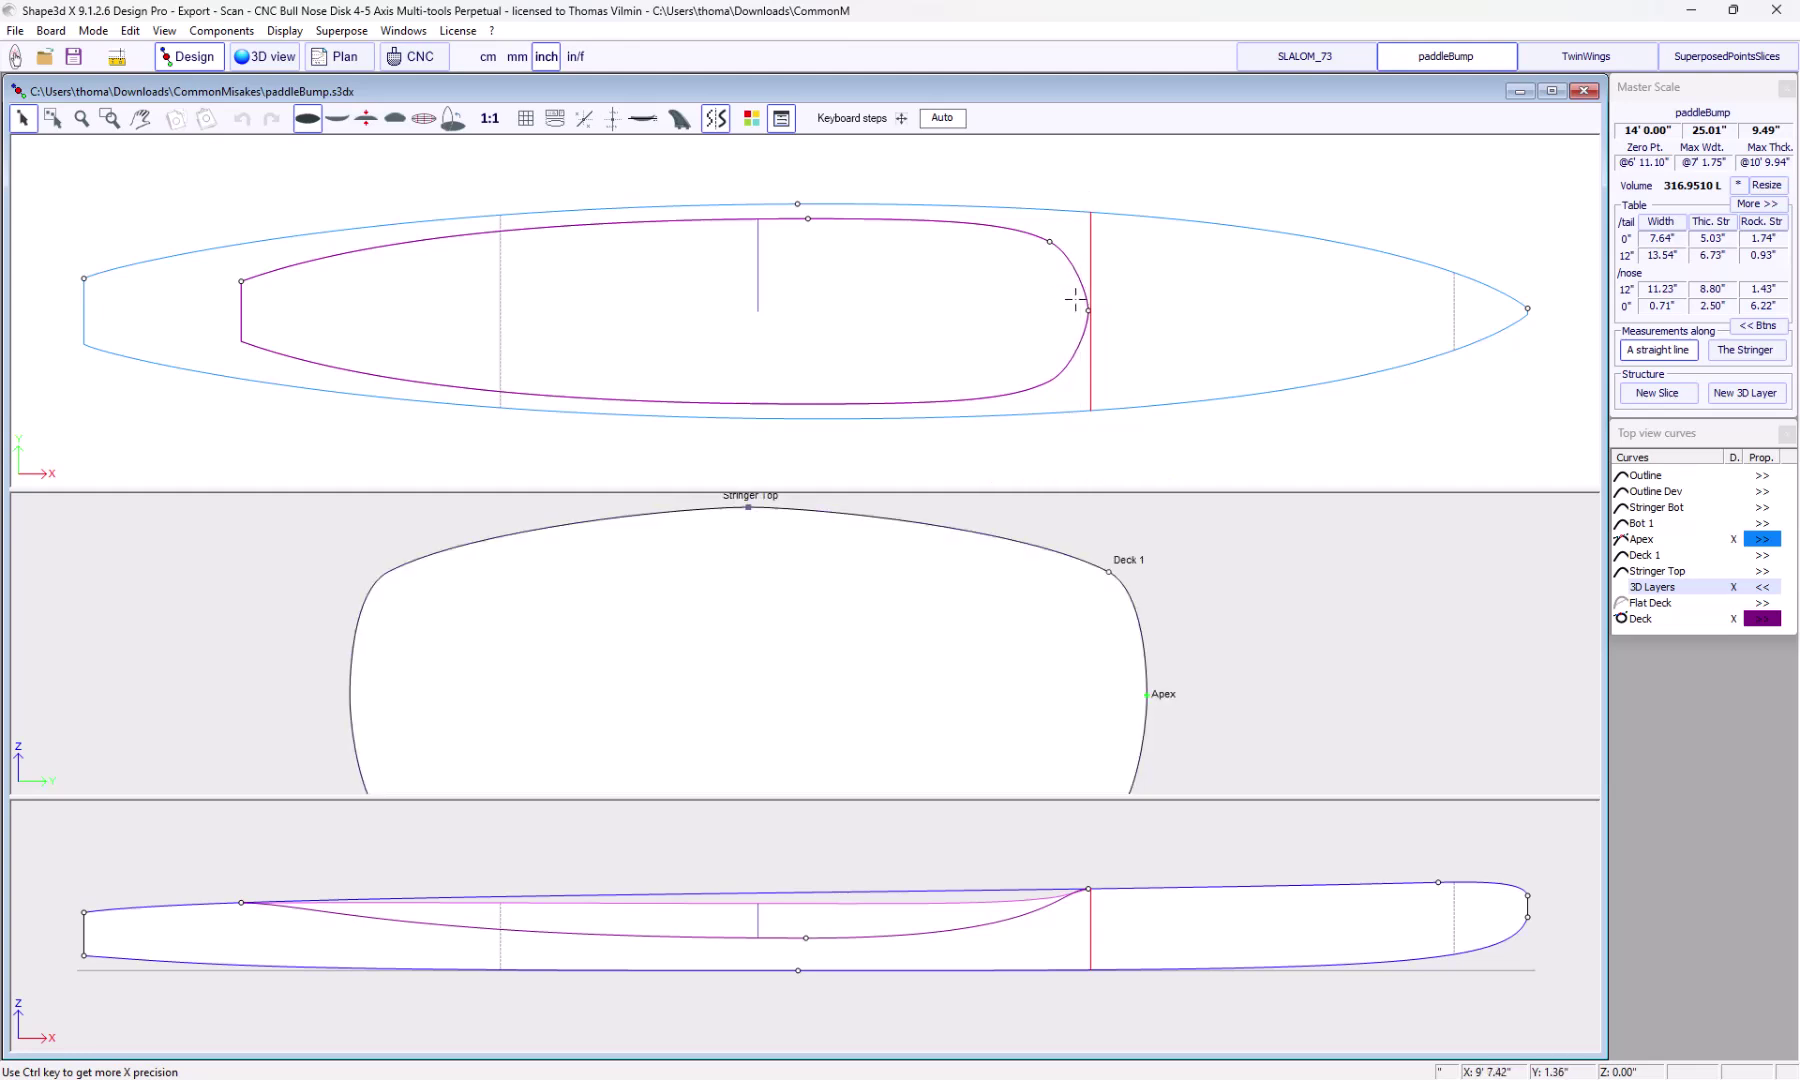
click(1084, 303)
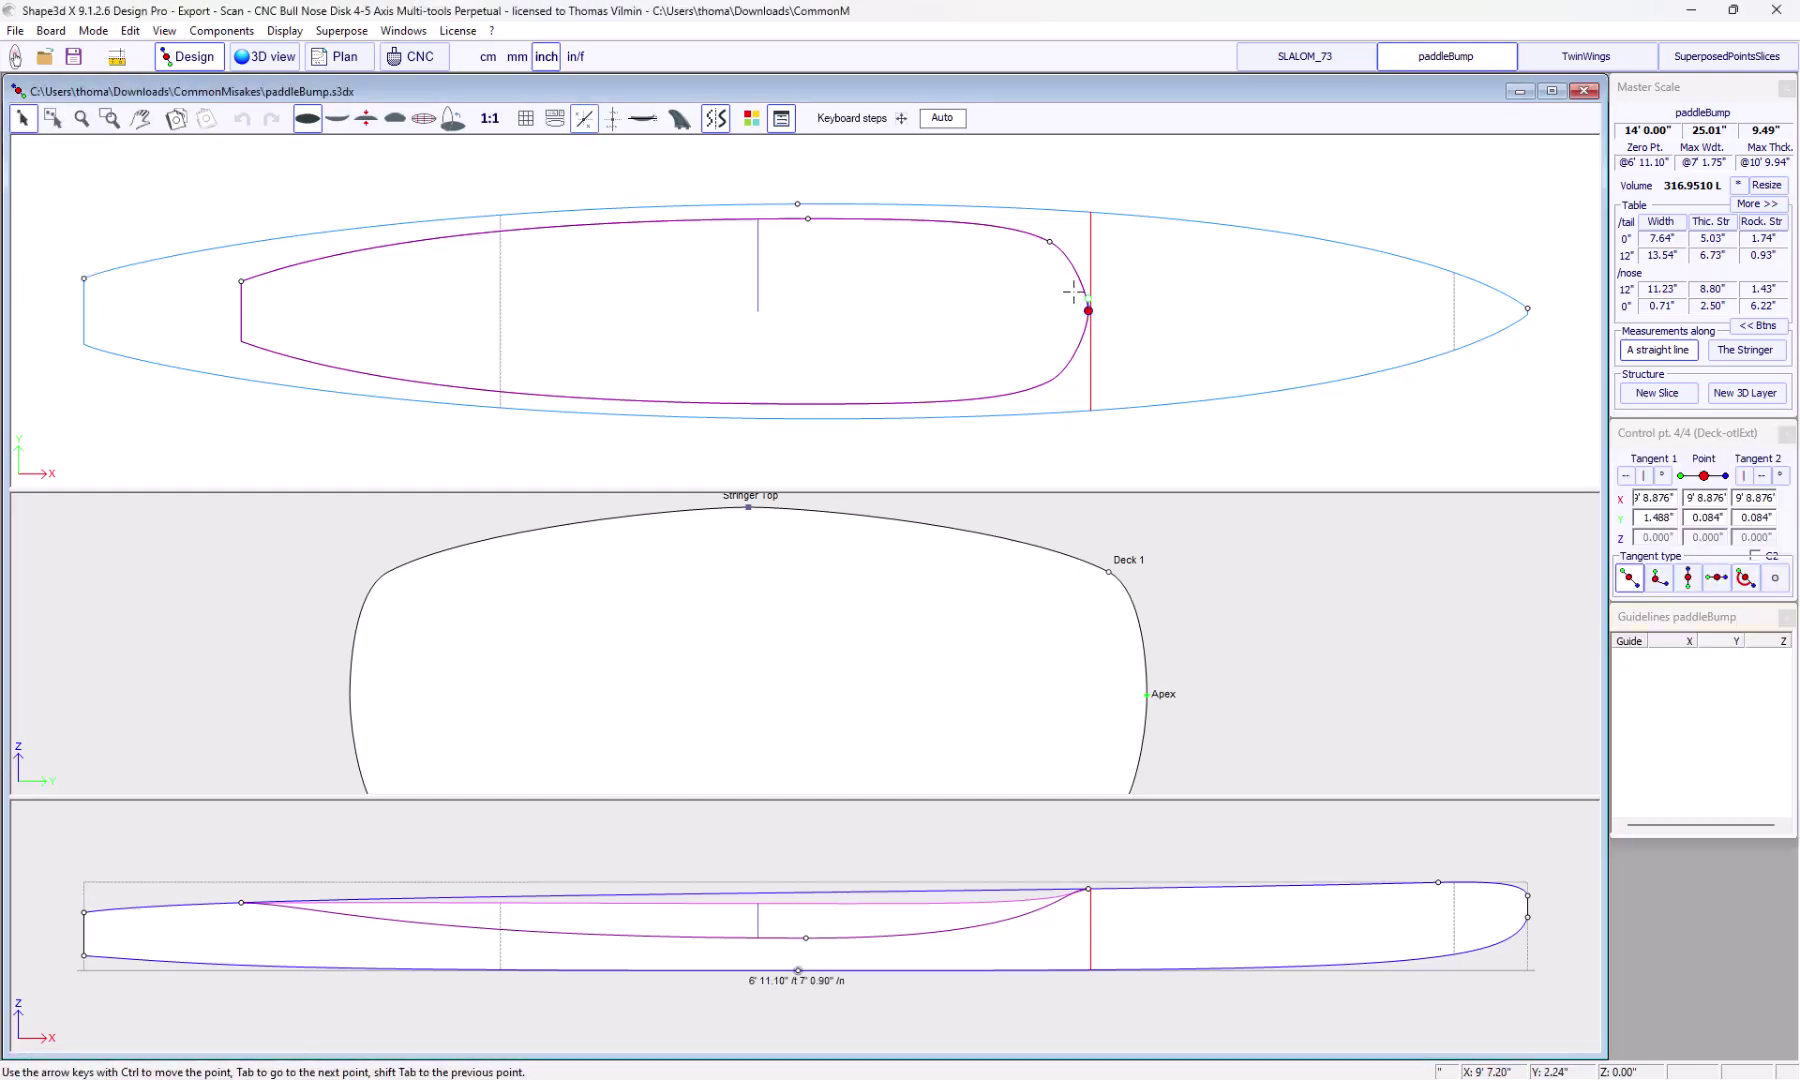
right_click(1076, 292)
mouse_move(1125, 354)
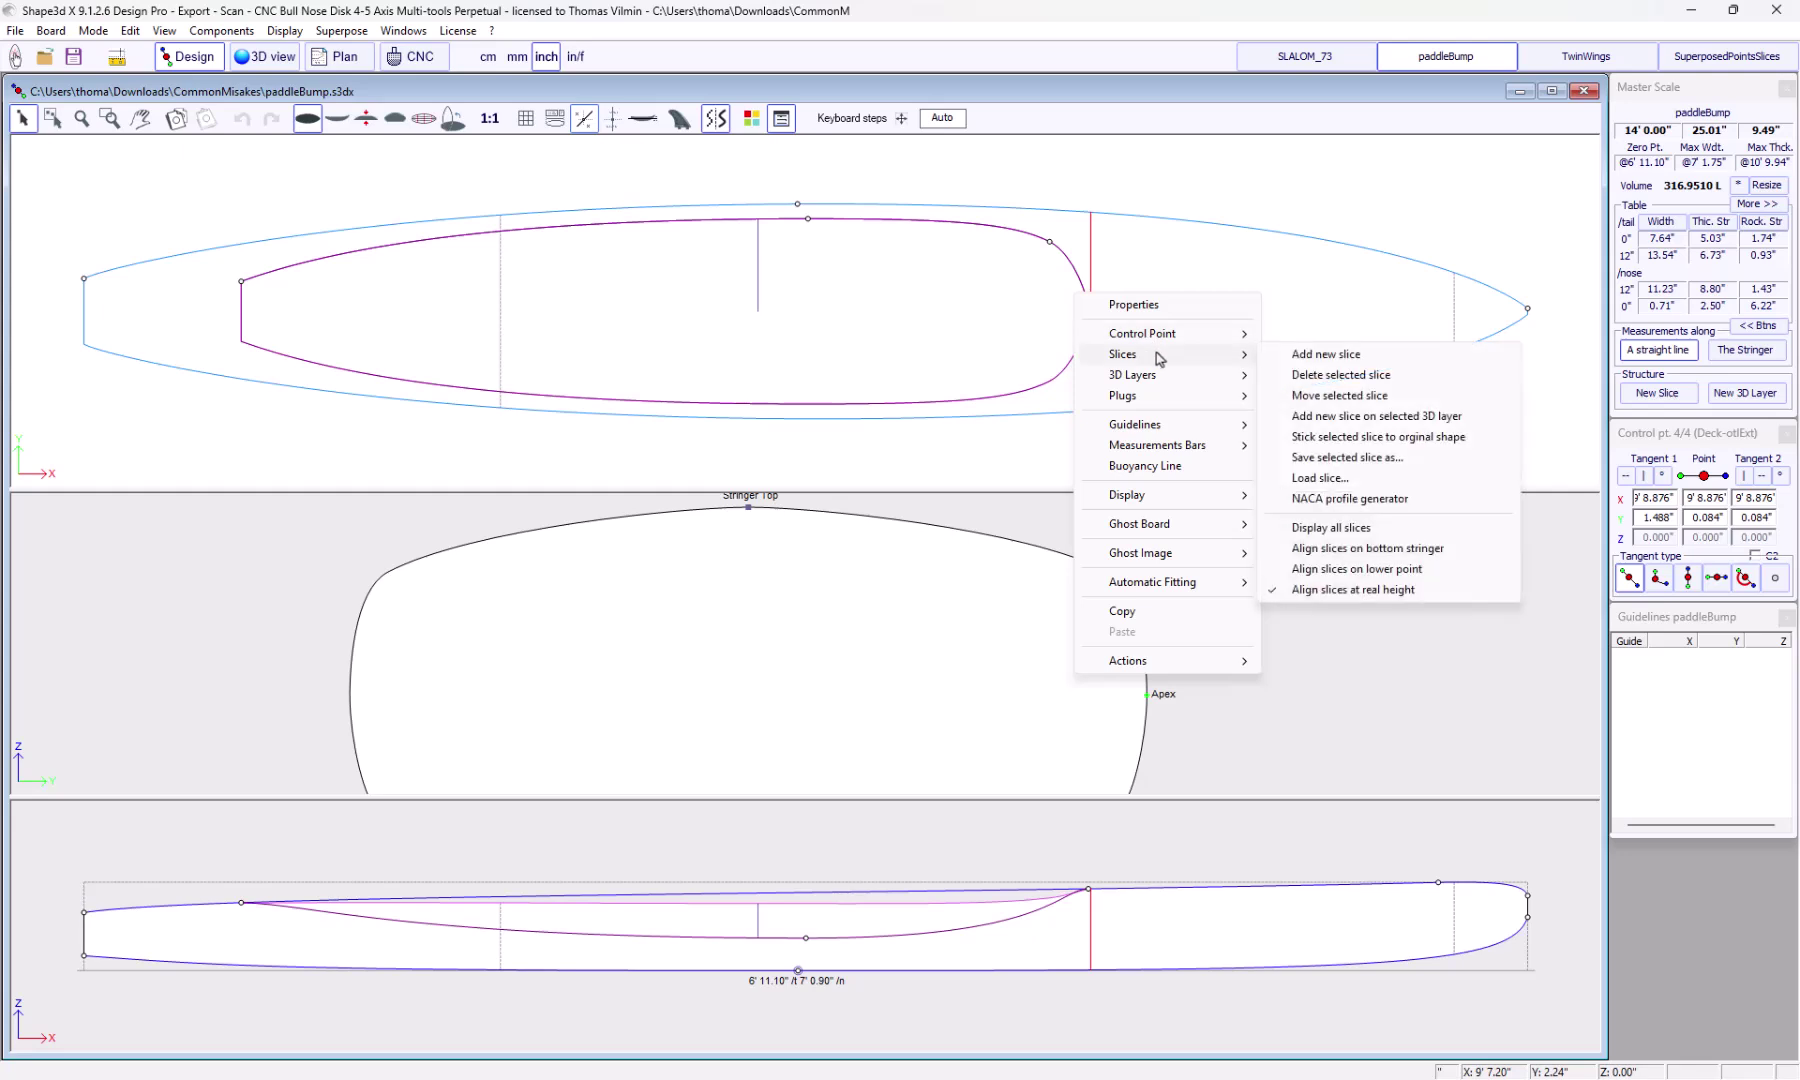
click(1329, 420)
click(874, 593)
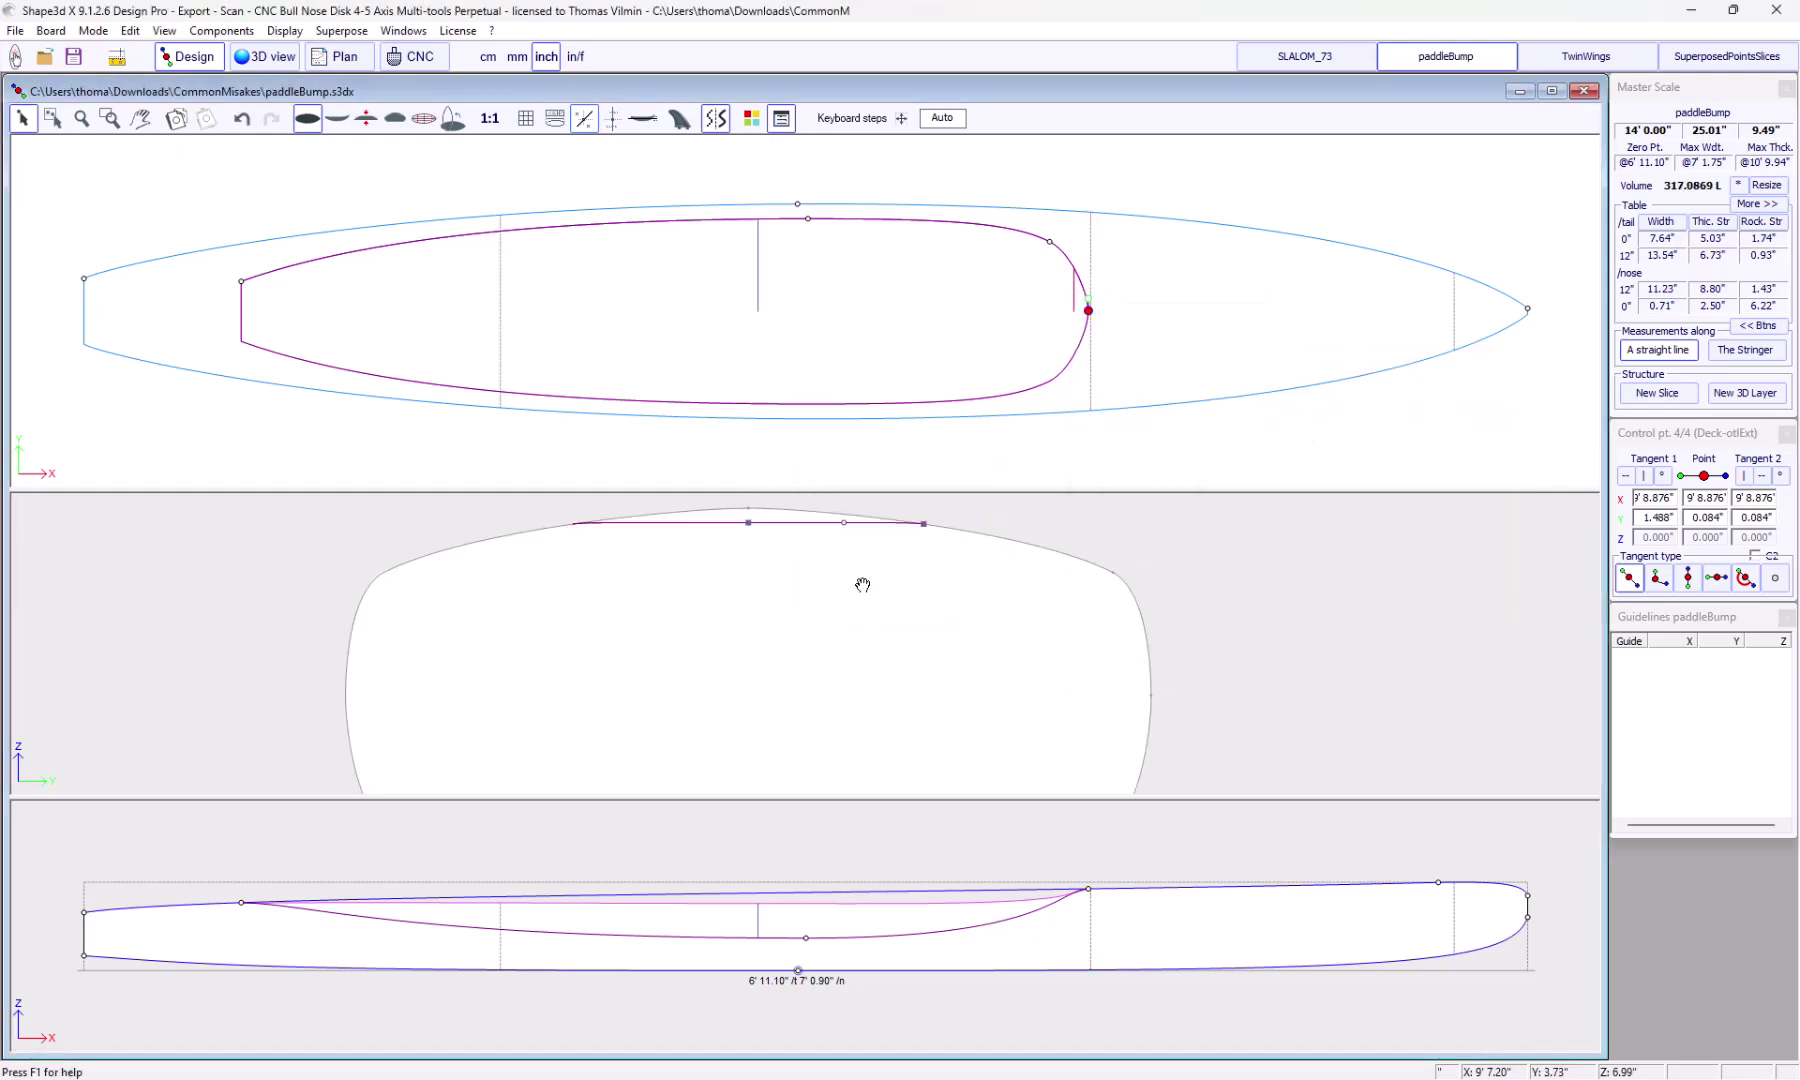
Stick the new Deck-Slc. 2 slice to the original shape, raising volume to 318.6961 L
right_click(818, 549)
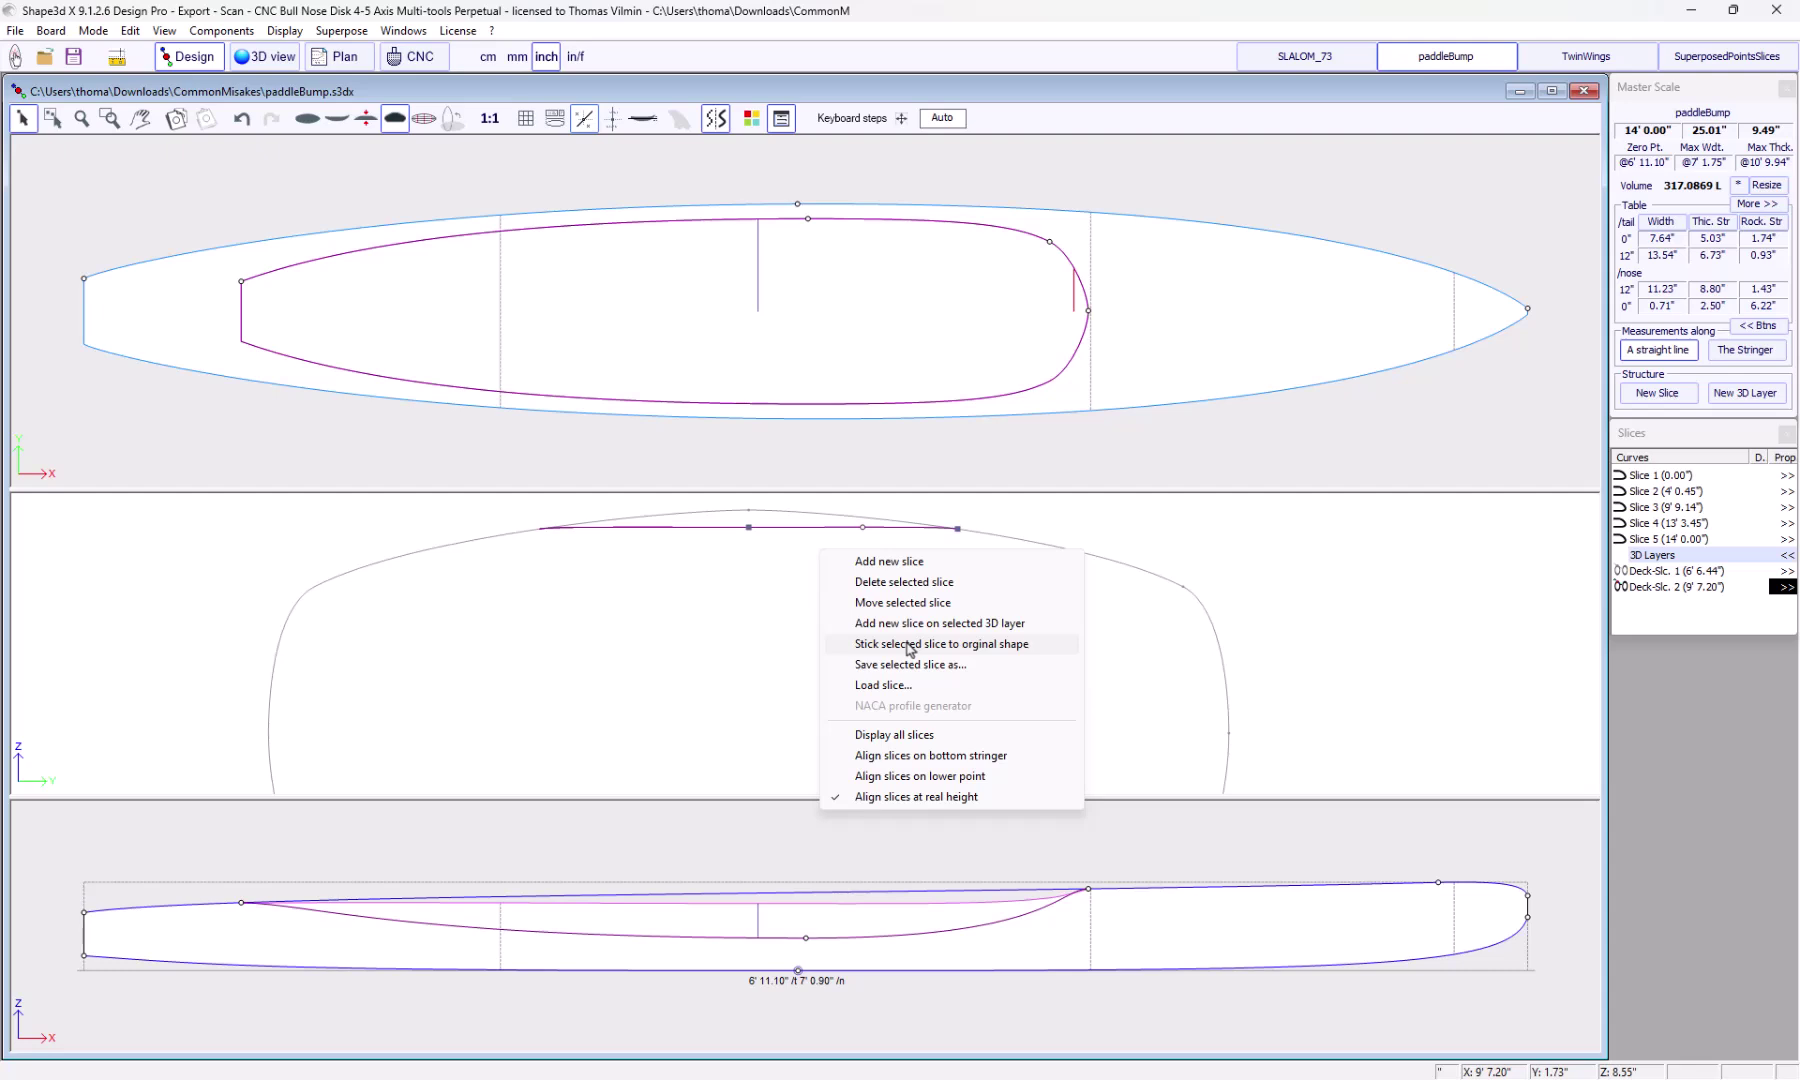
click(908, 645)
click(1073, 282)
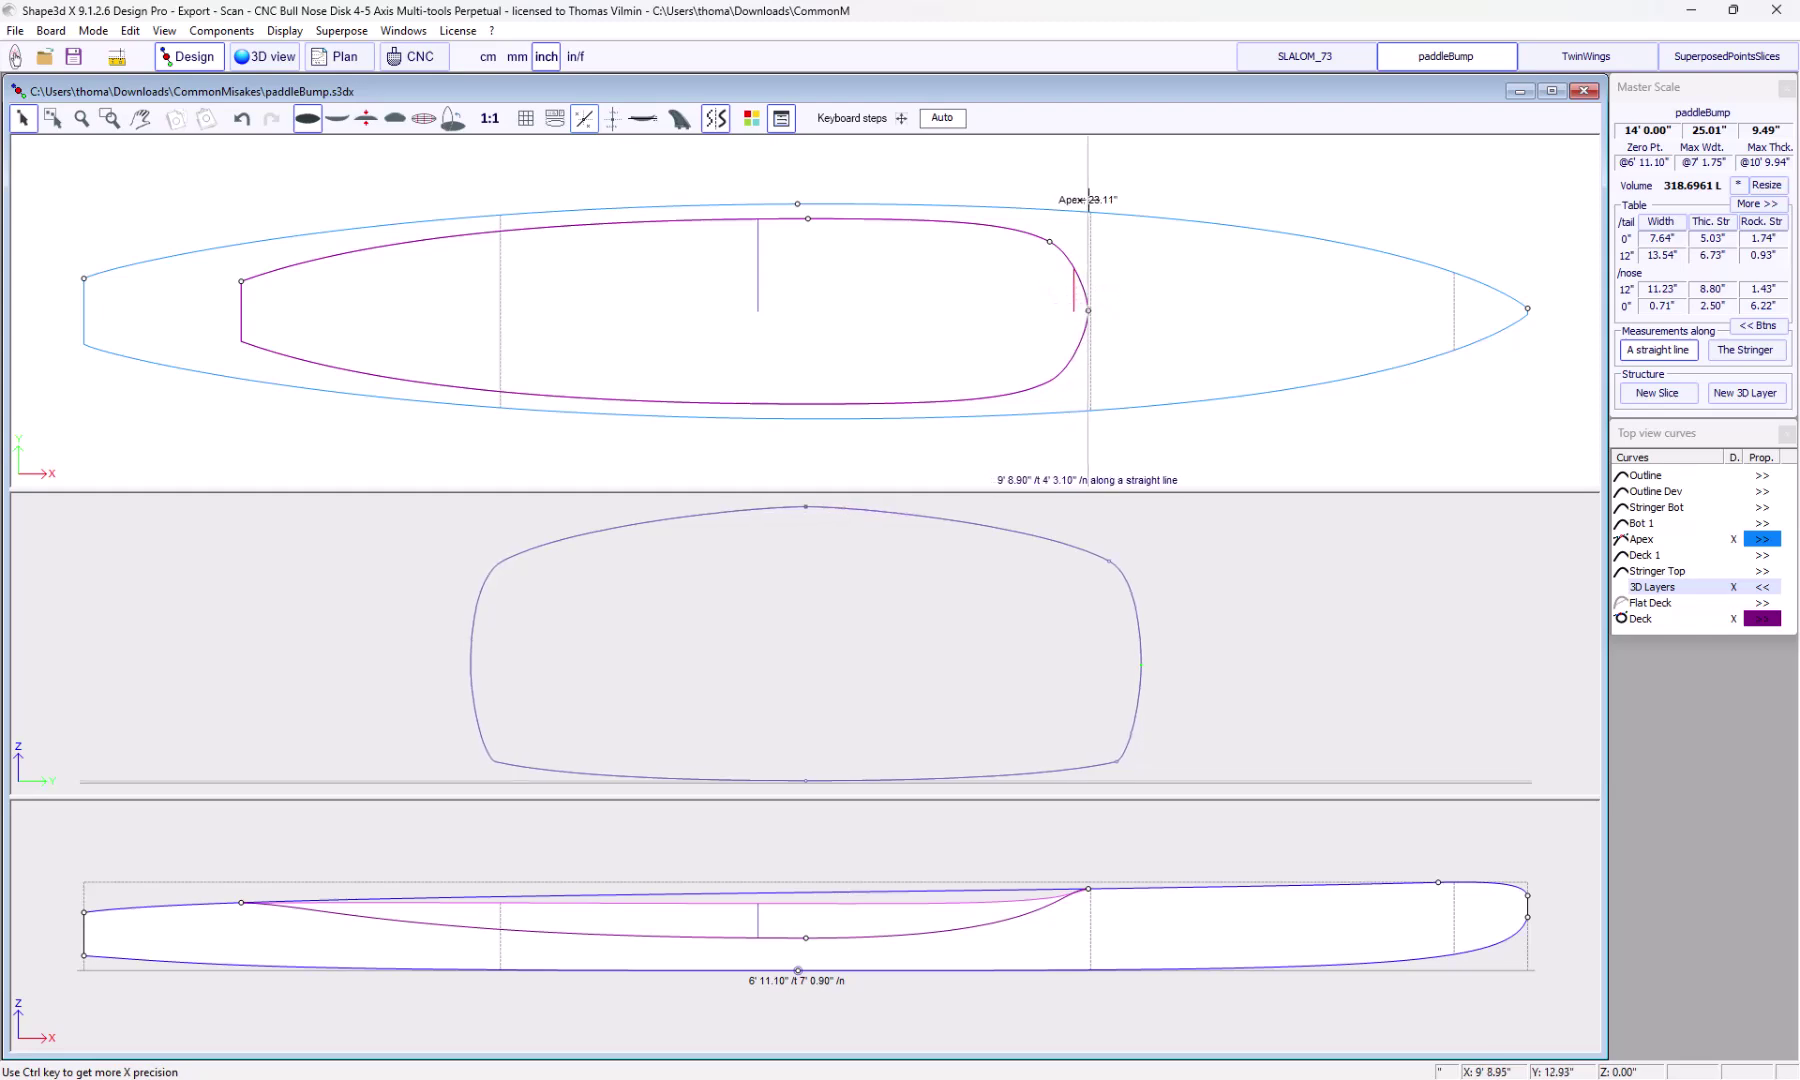
Orbit the reshaped paddleBump deck recess in 3D, then return to the design views
click(1072, 197)
click(277, 63)
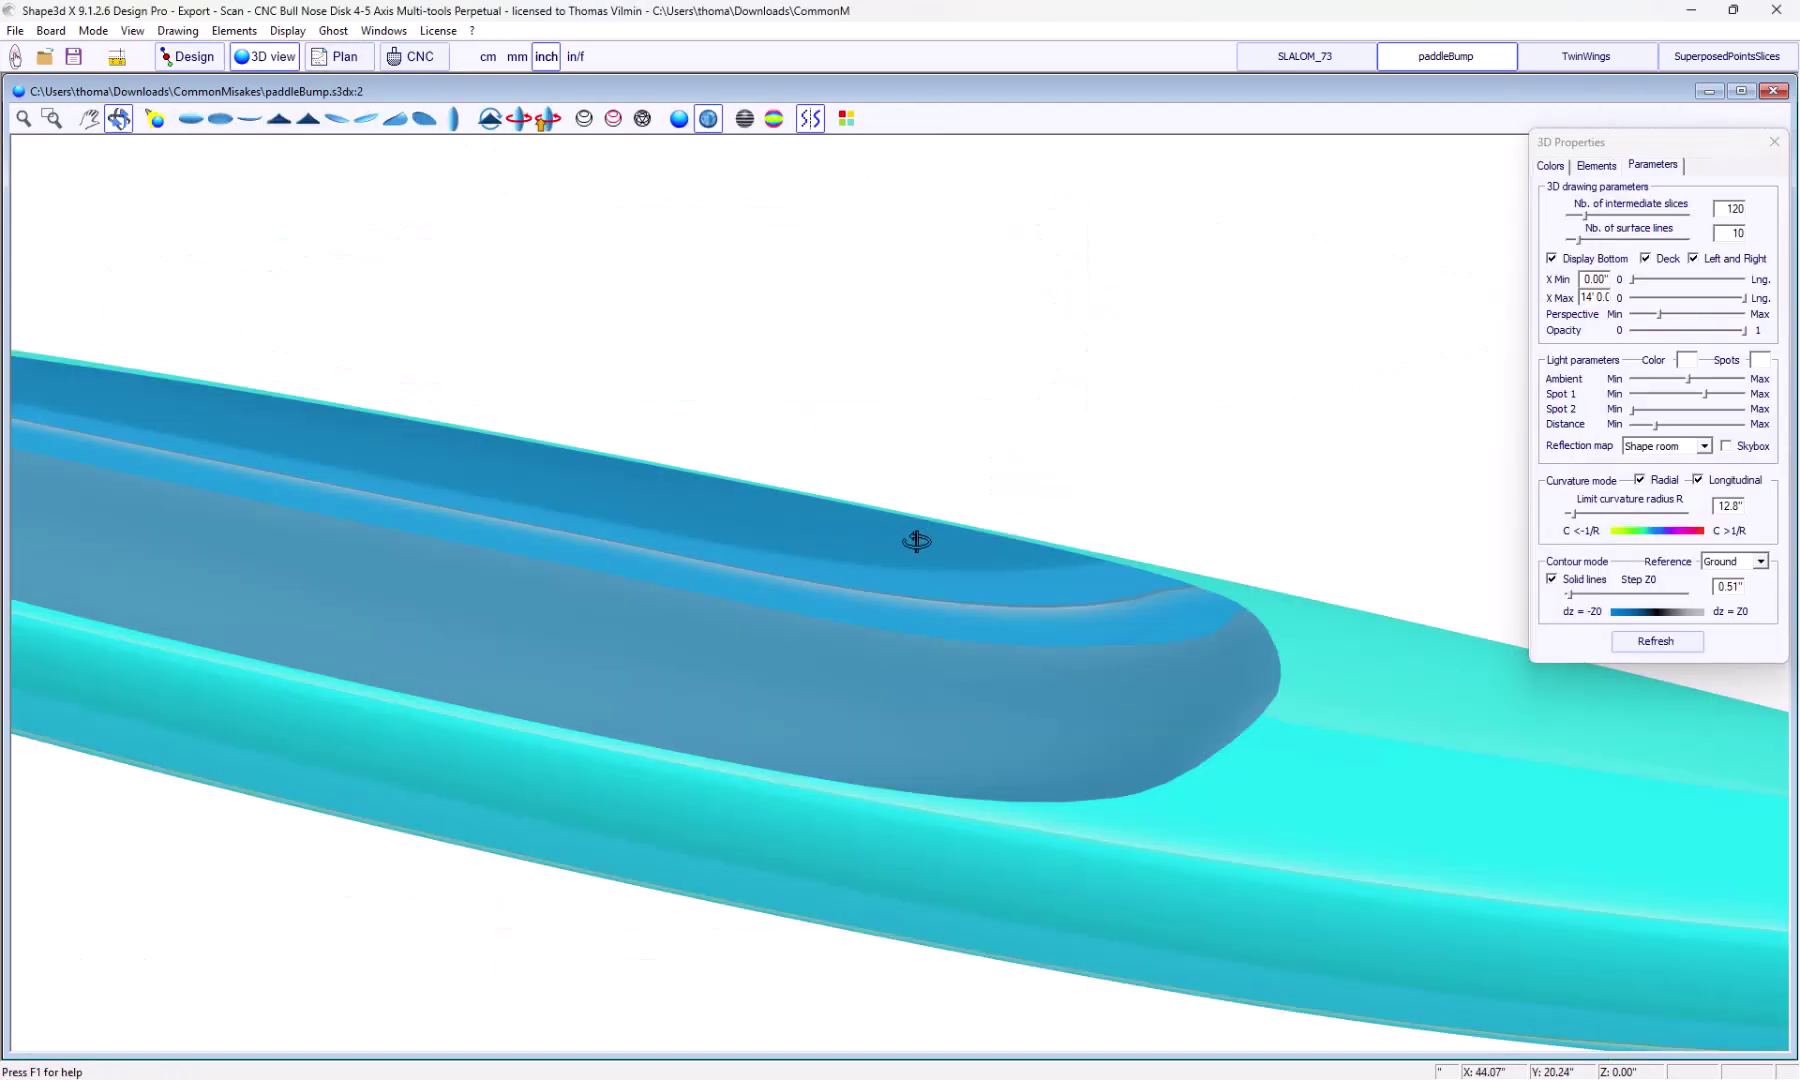
mouse_move(1025, 555)
mouse_down()
mouse_move(1167, 524)
mouse_move(1078, 615)
mouse_move(1387, 747)
mouse_up()
scroll(704, 389, down, 3)
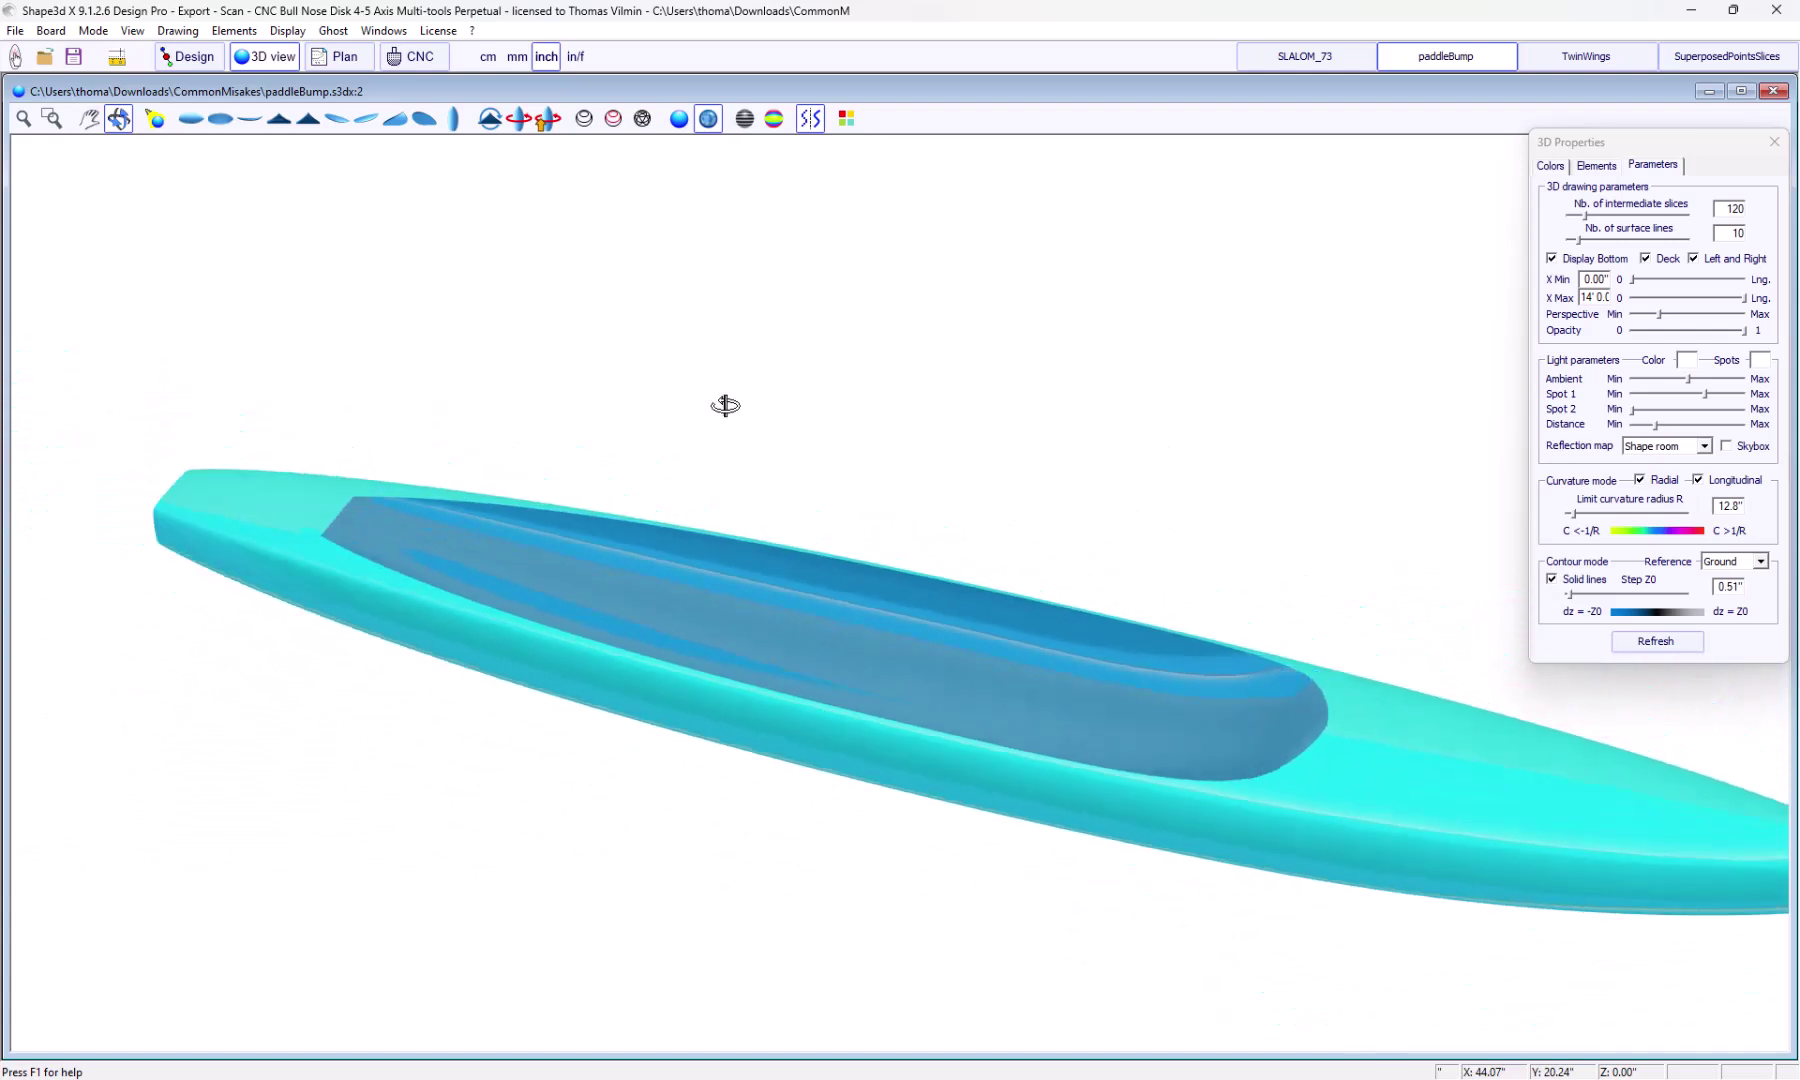
click(193, 53)
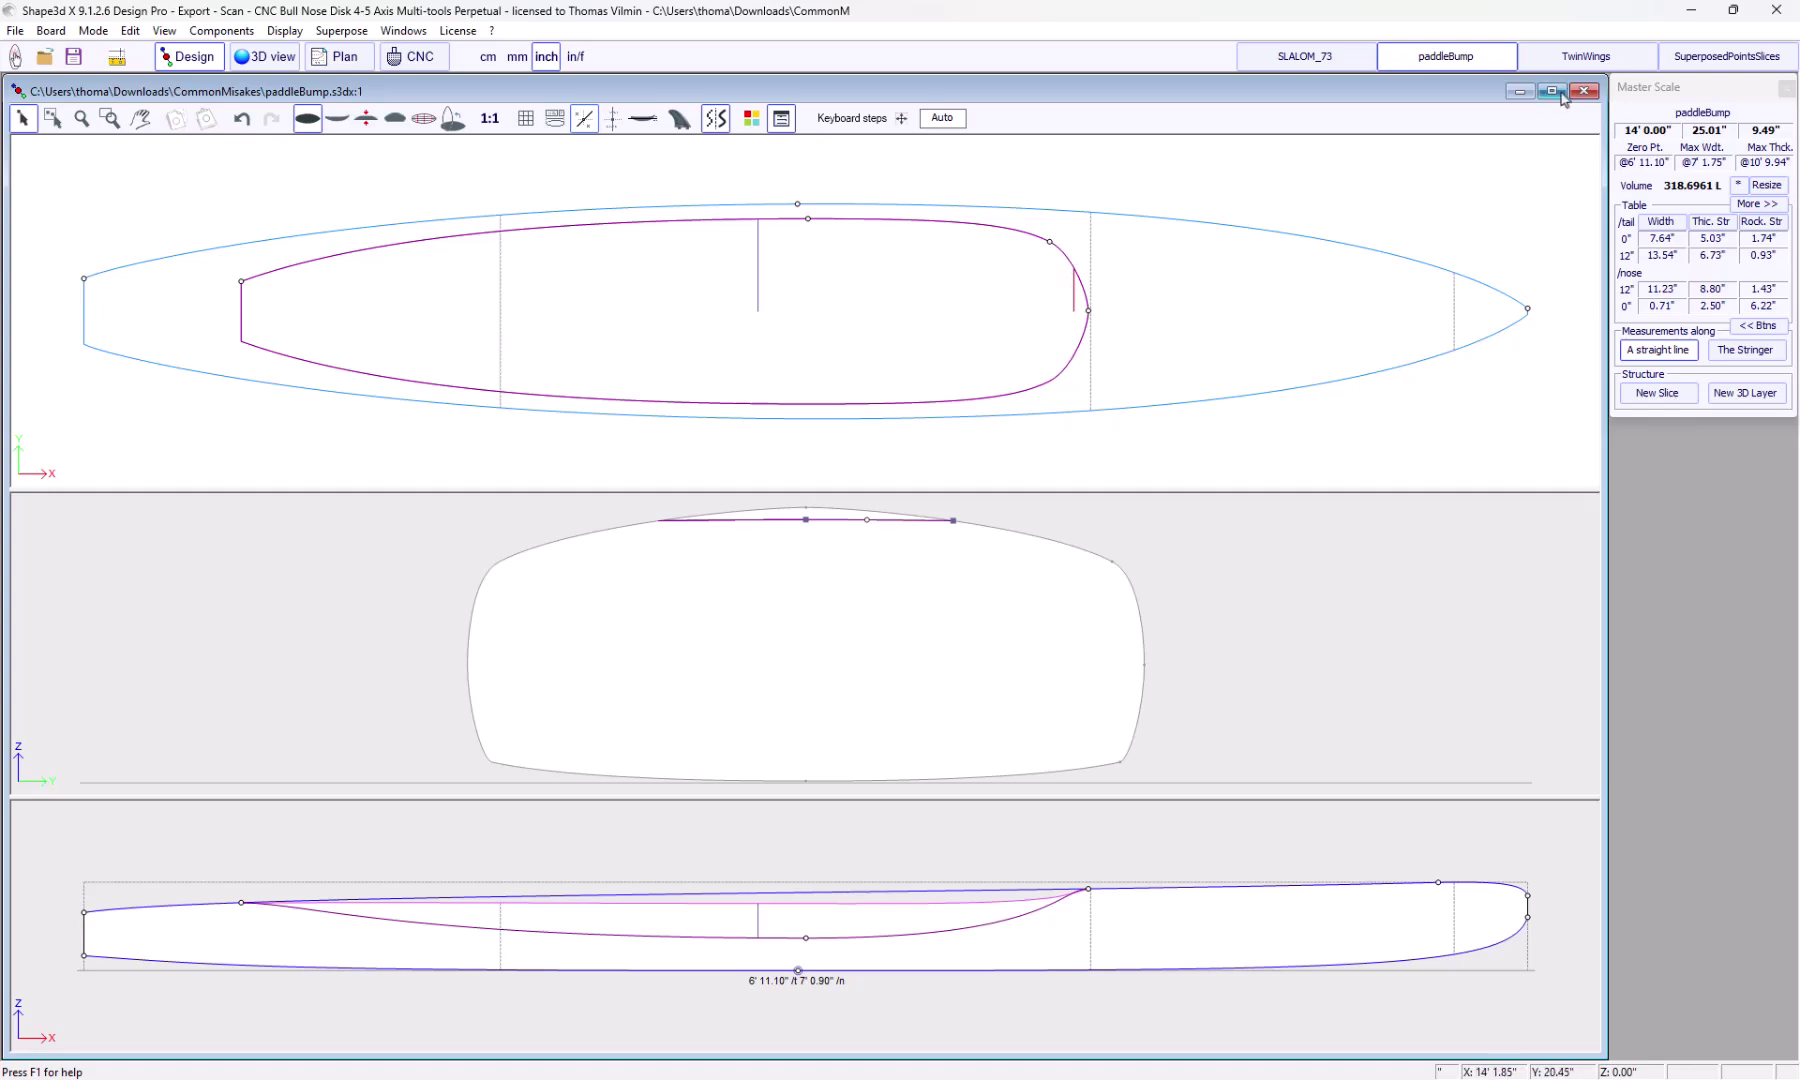
On the TwinWings board, create a new Twin-type 3D layer and move its settings dialog aside
click(1582, 56)
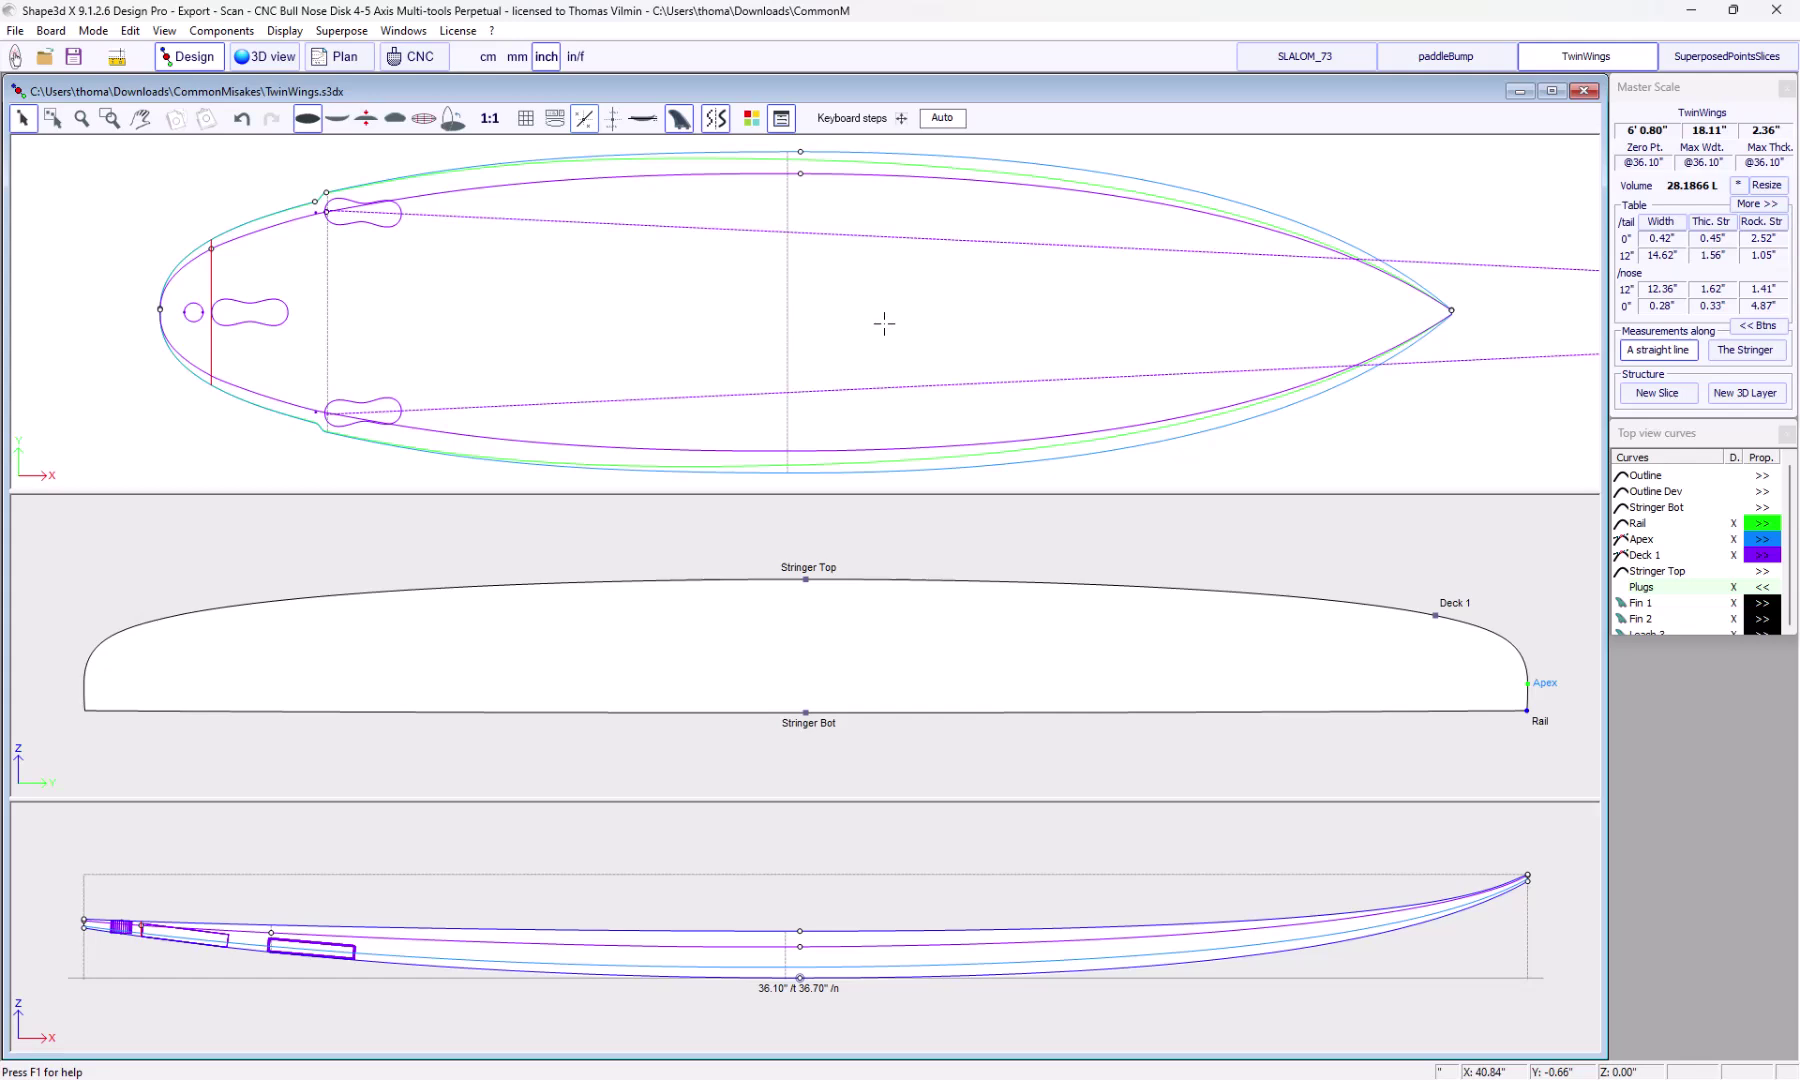
click(1744, 392)
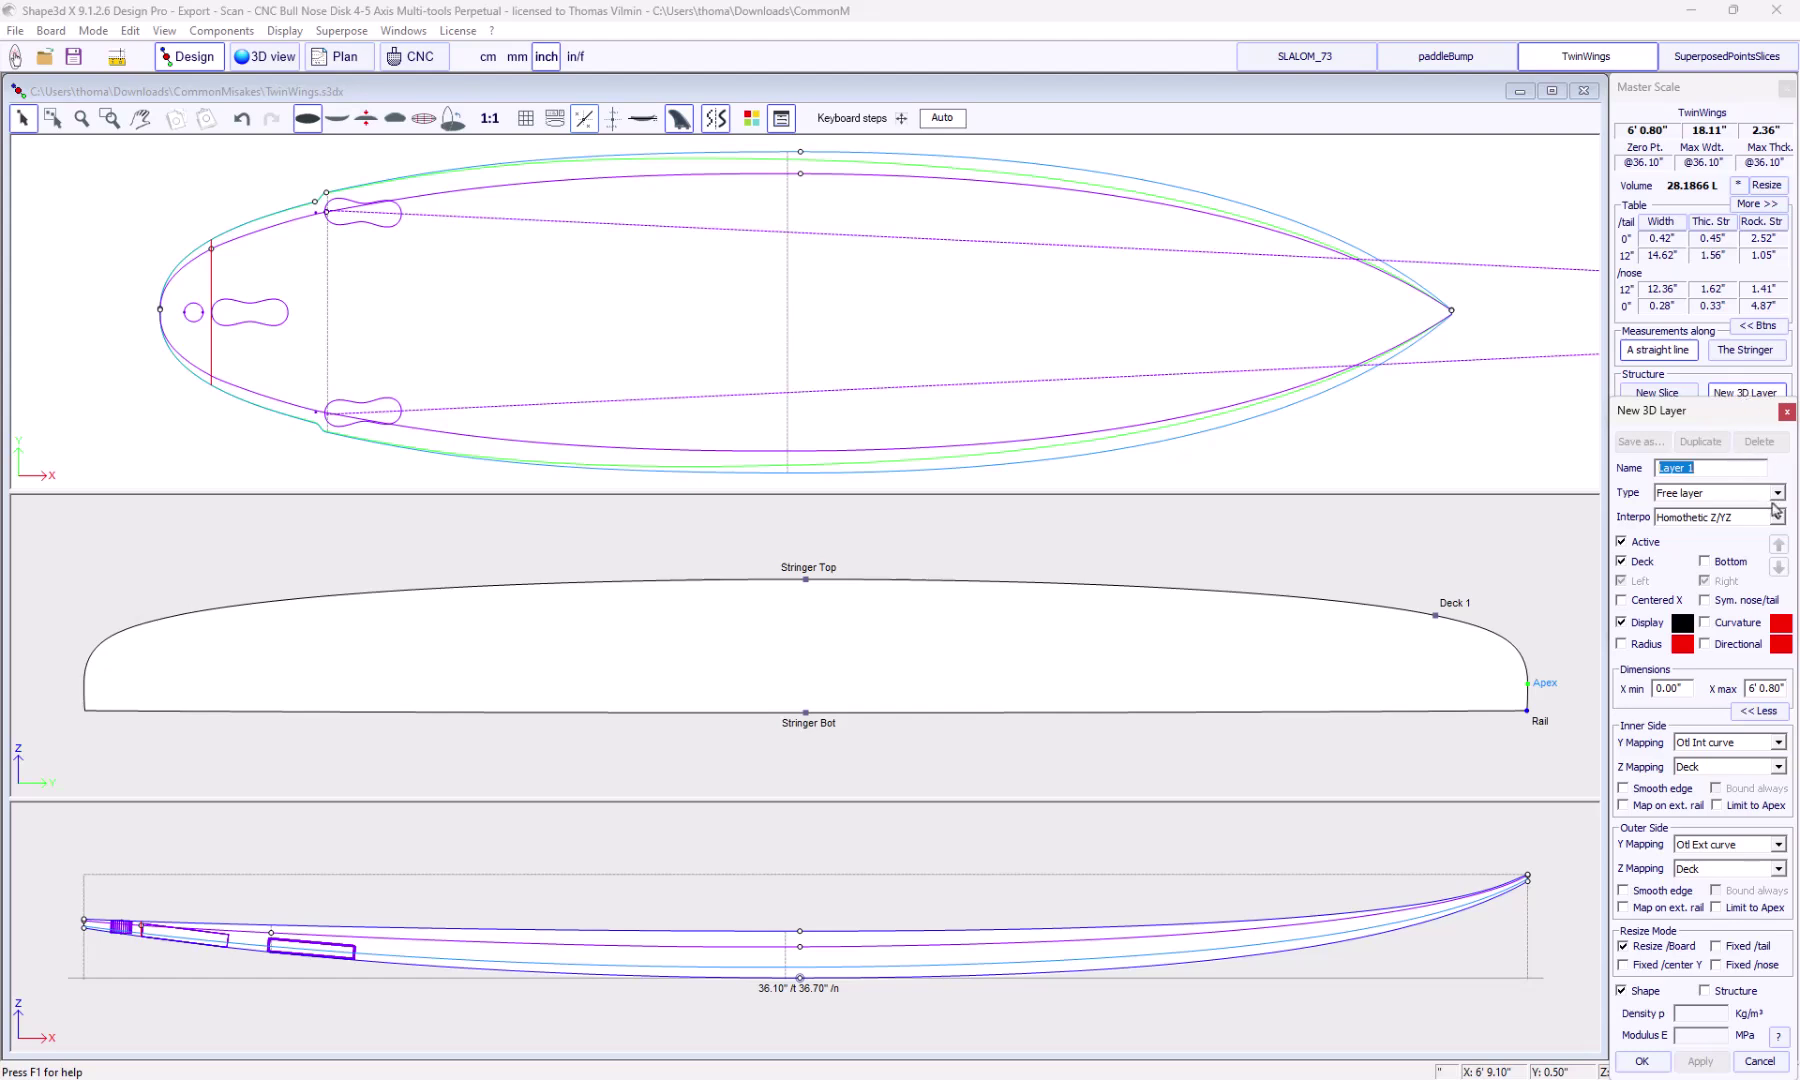
click(1777, 495)
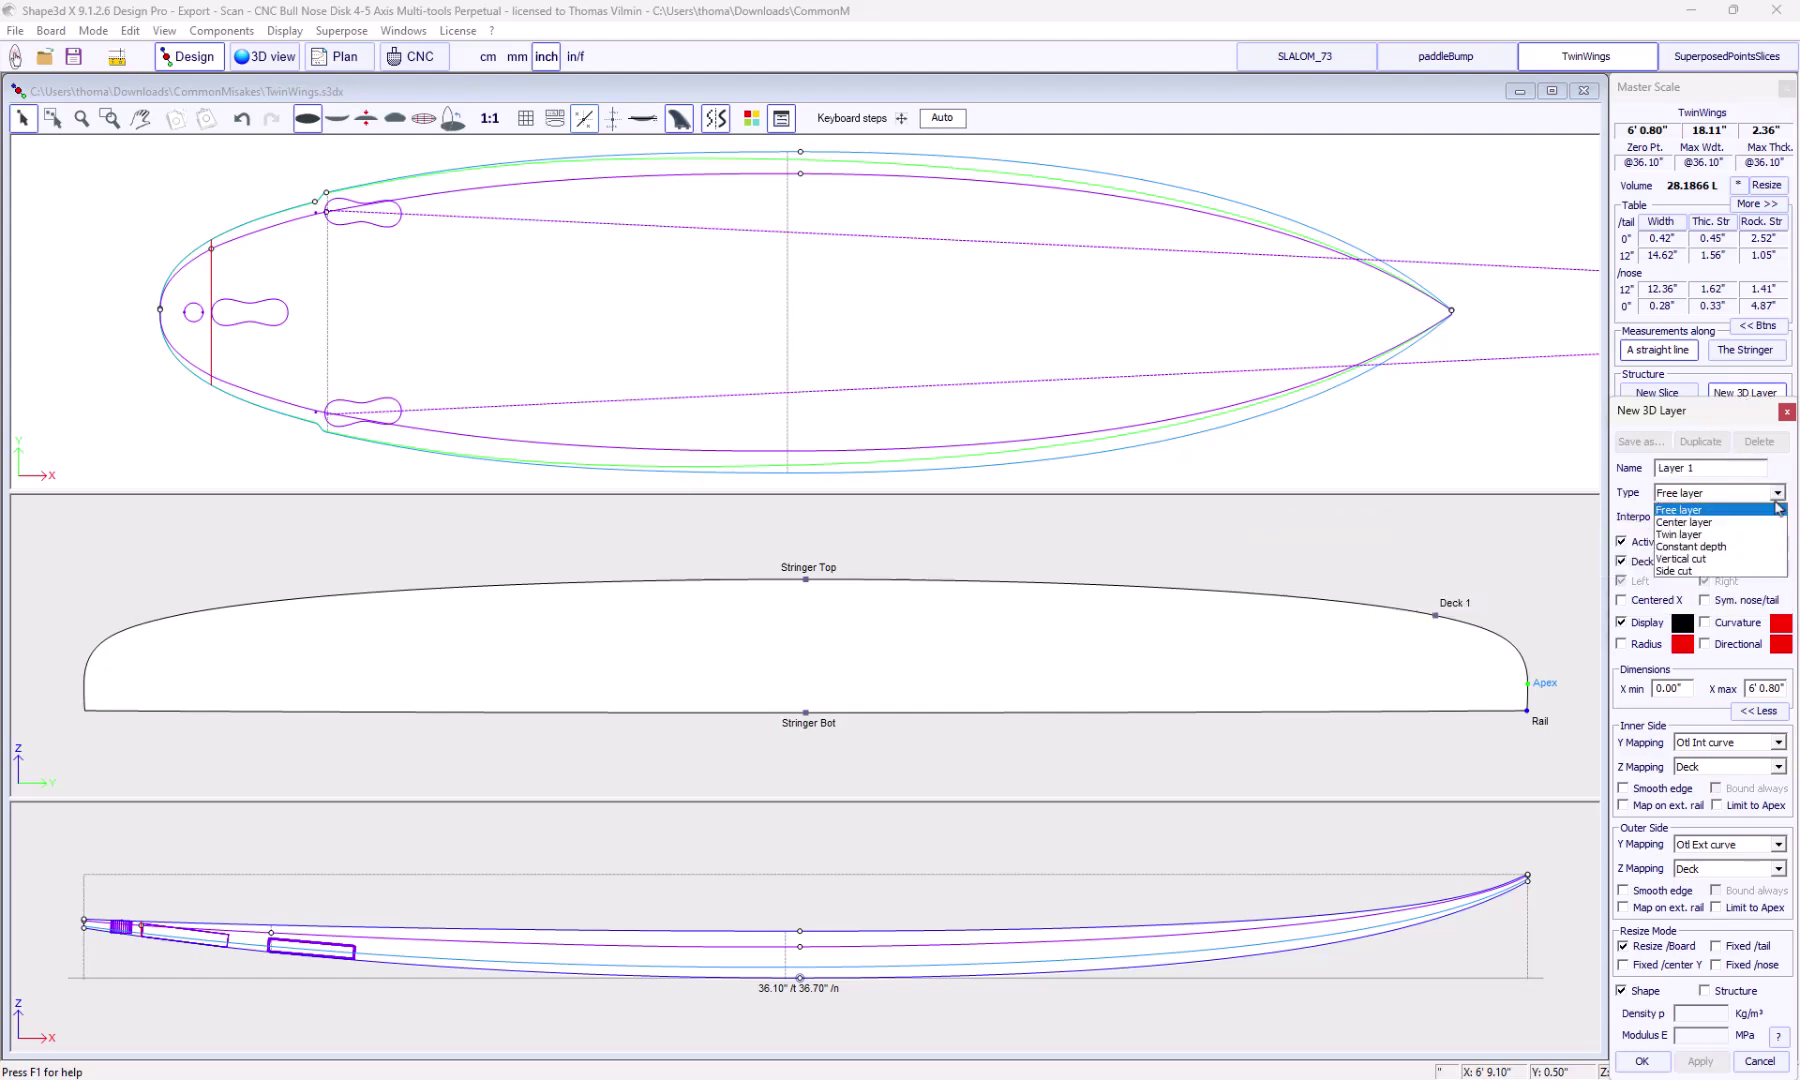
click(1718, 535)
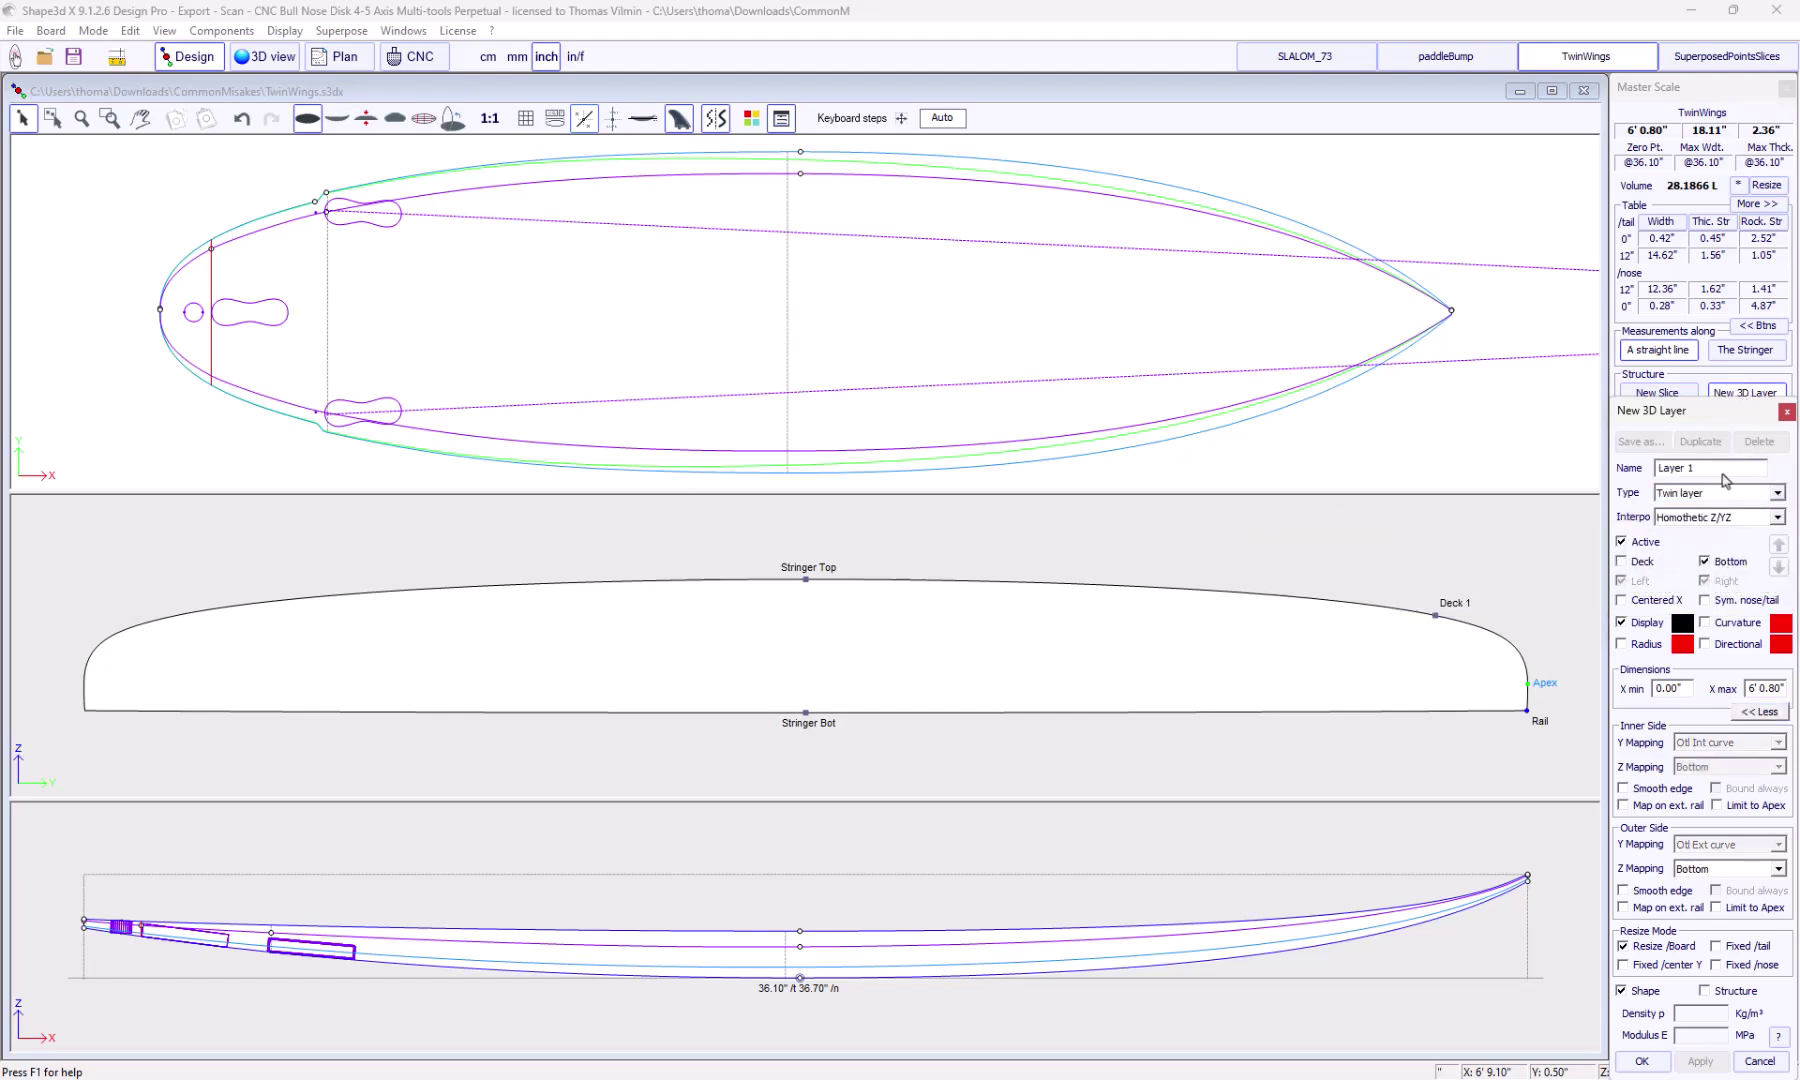
drag(1719, 422, 1667, 242)
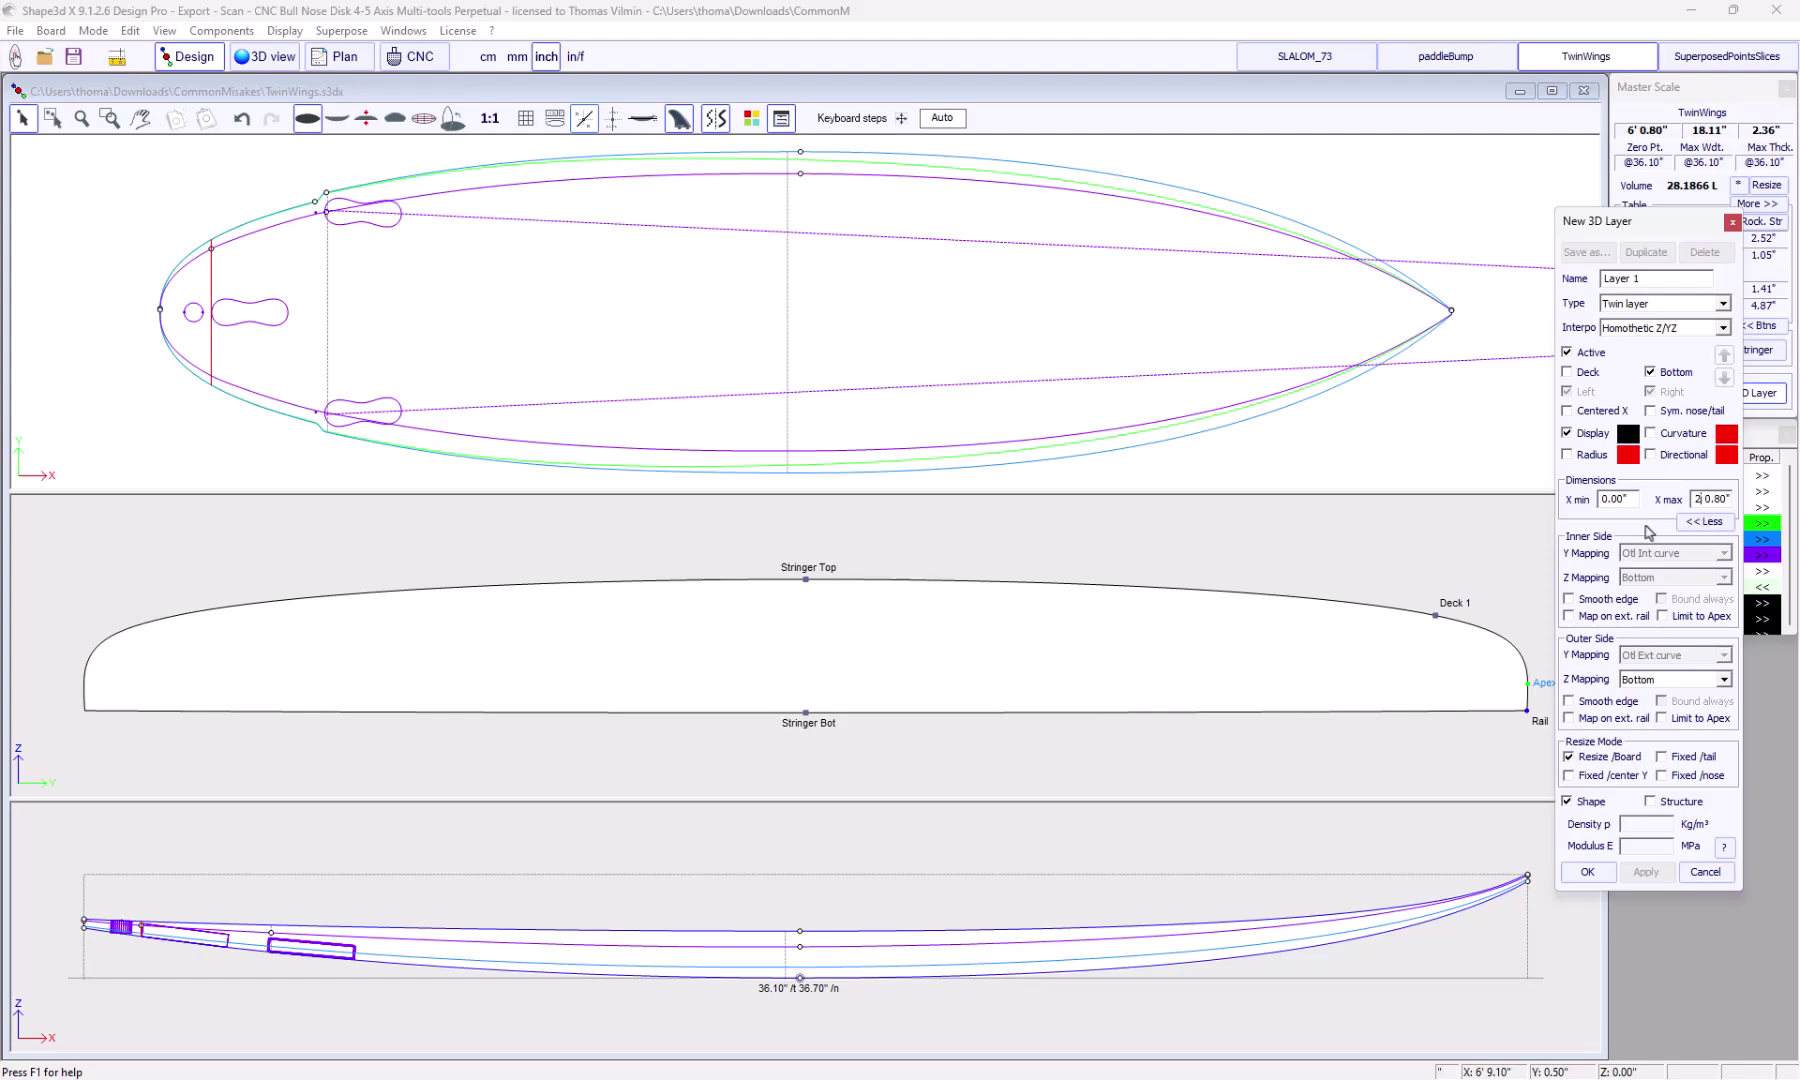
Confirm Layer 1, then raise its forward and tail end points, snapping the tail to X 0
click(1586, 872)
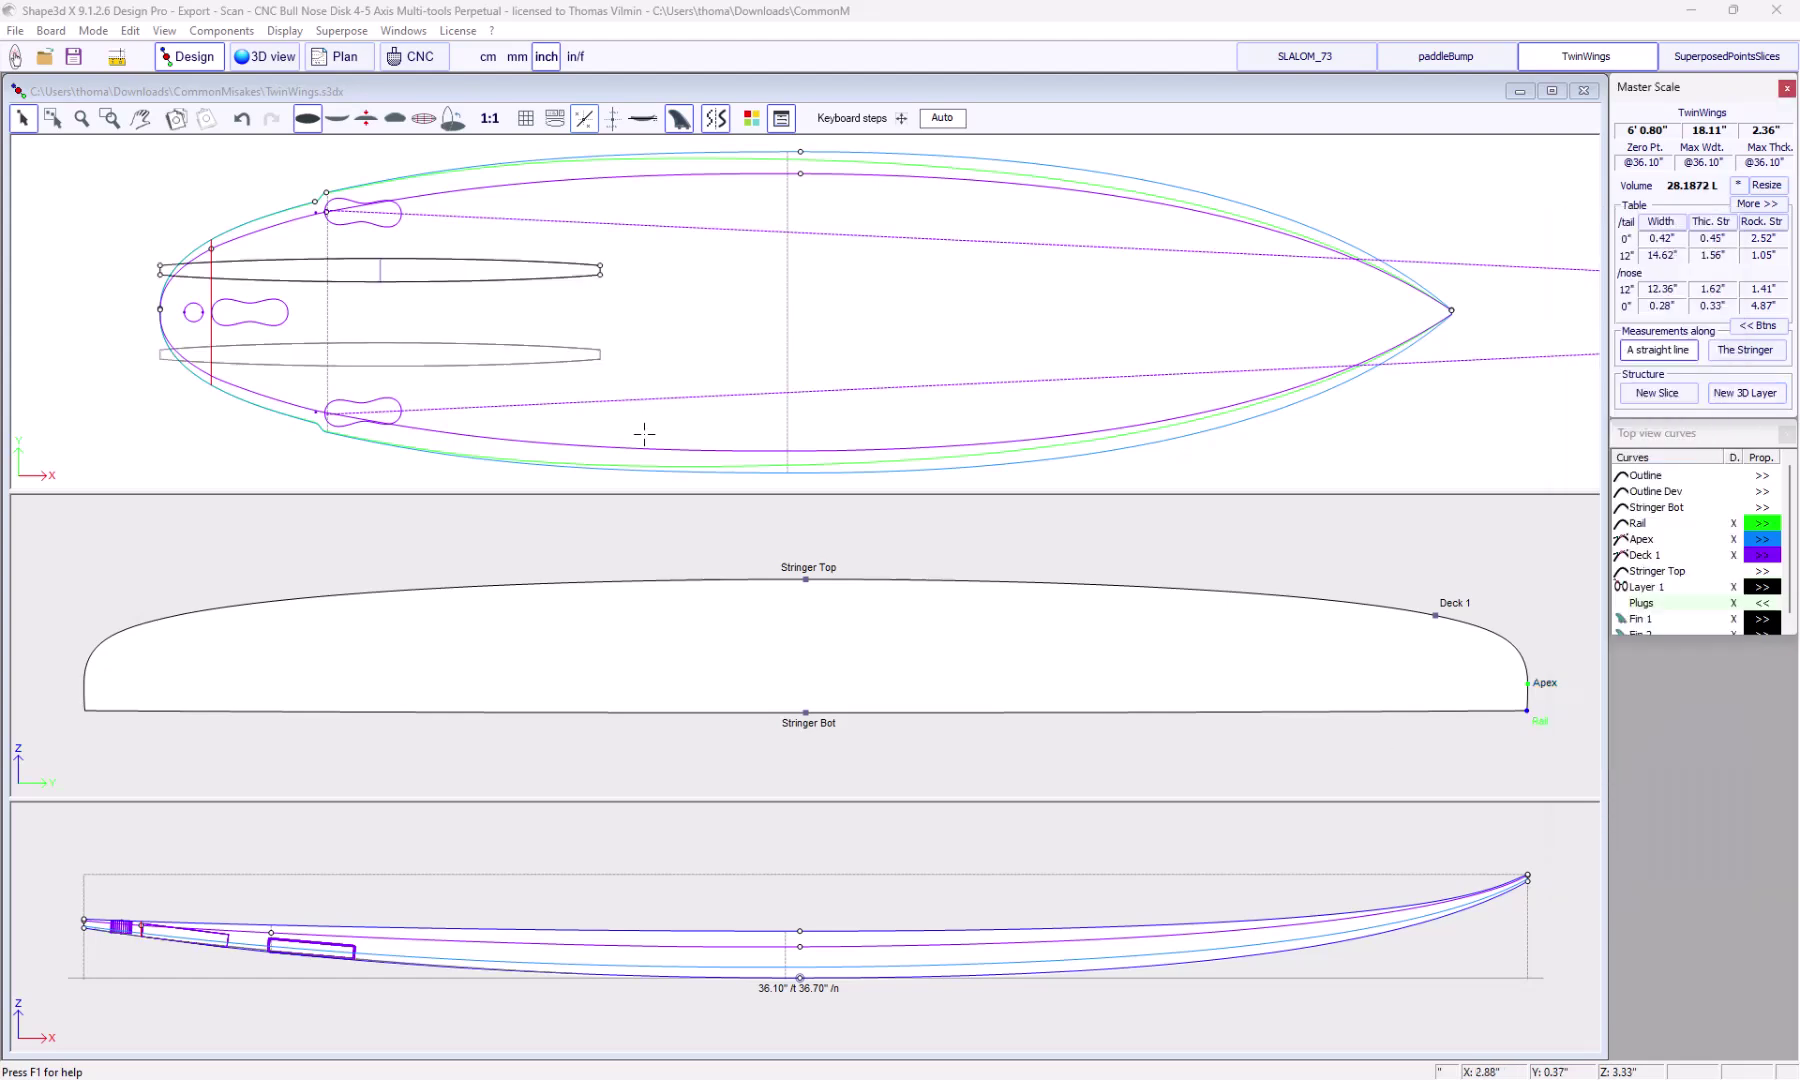
drag(600, 267, 624, 226)
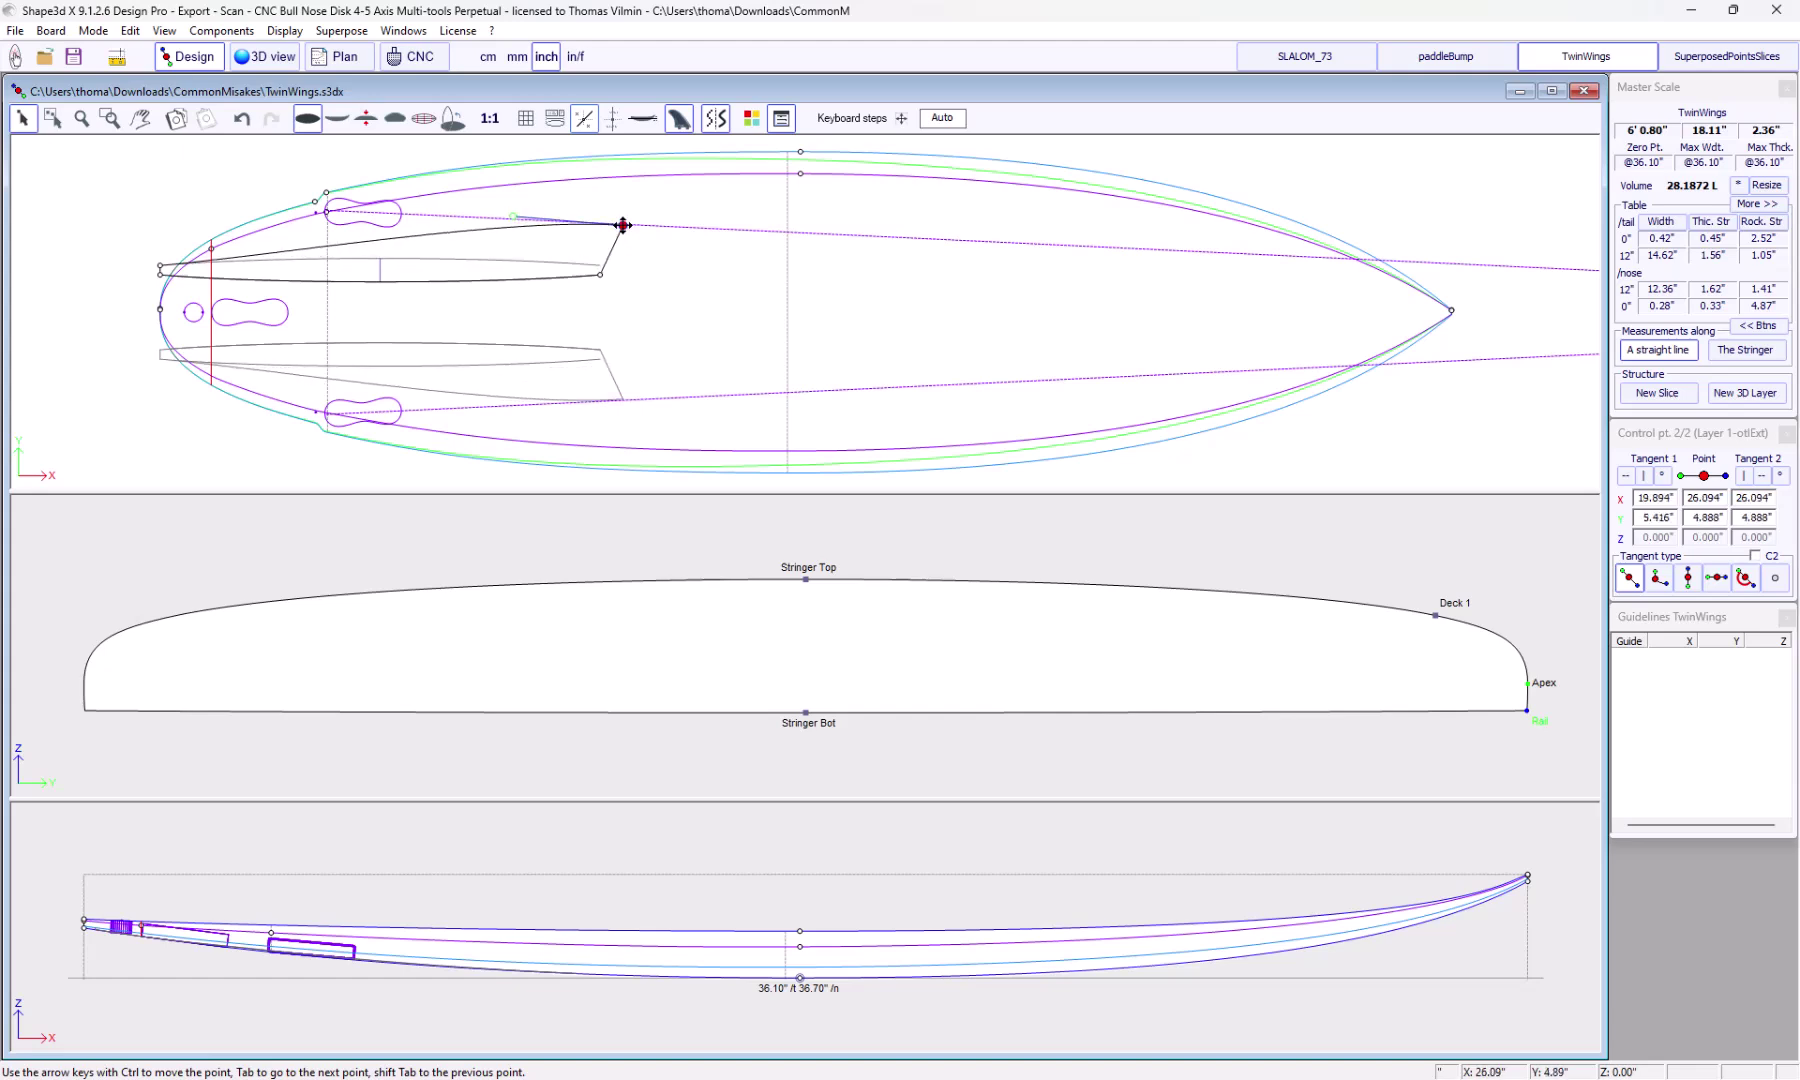
drag(160, 265, 159, 202)
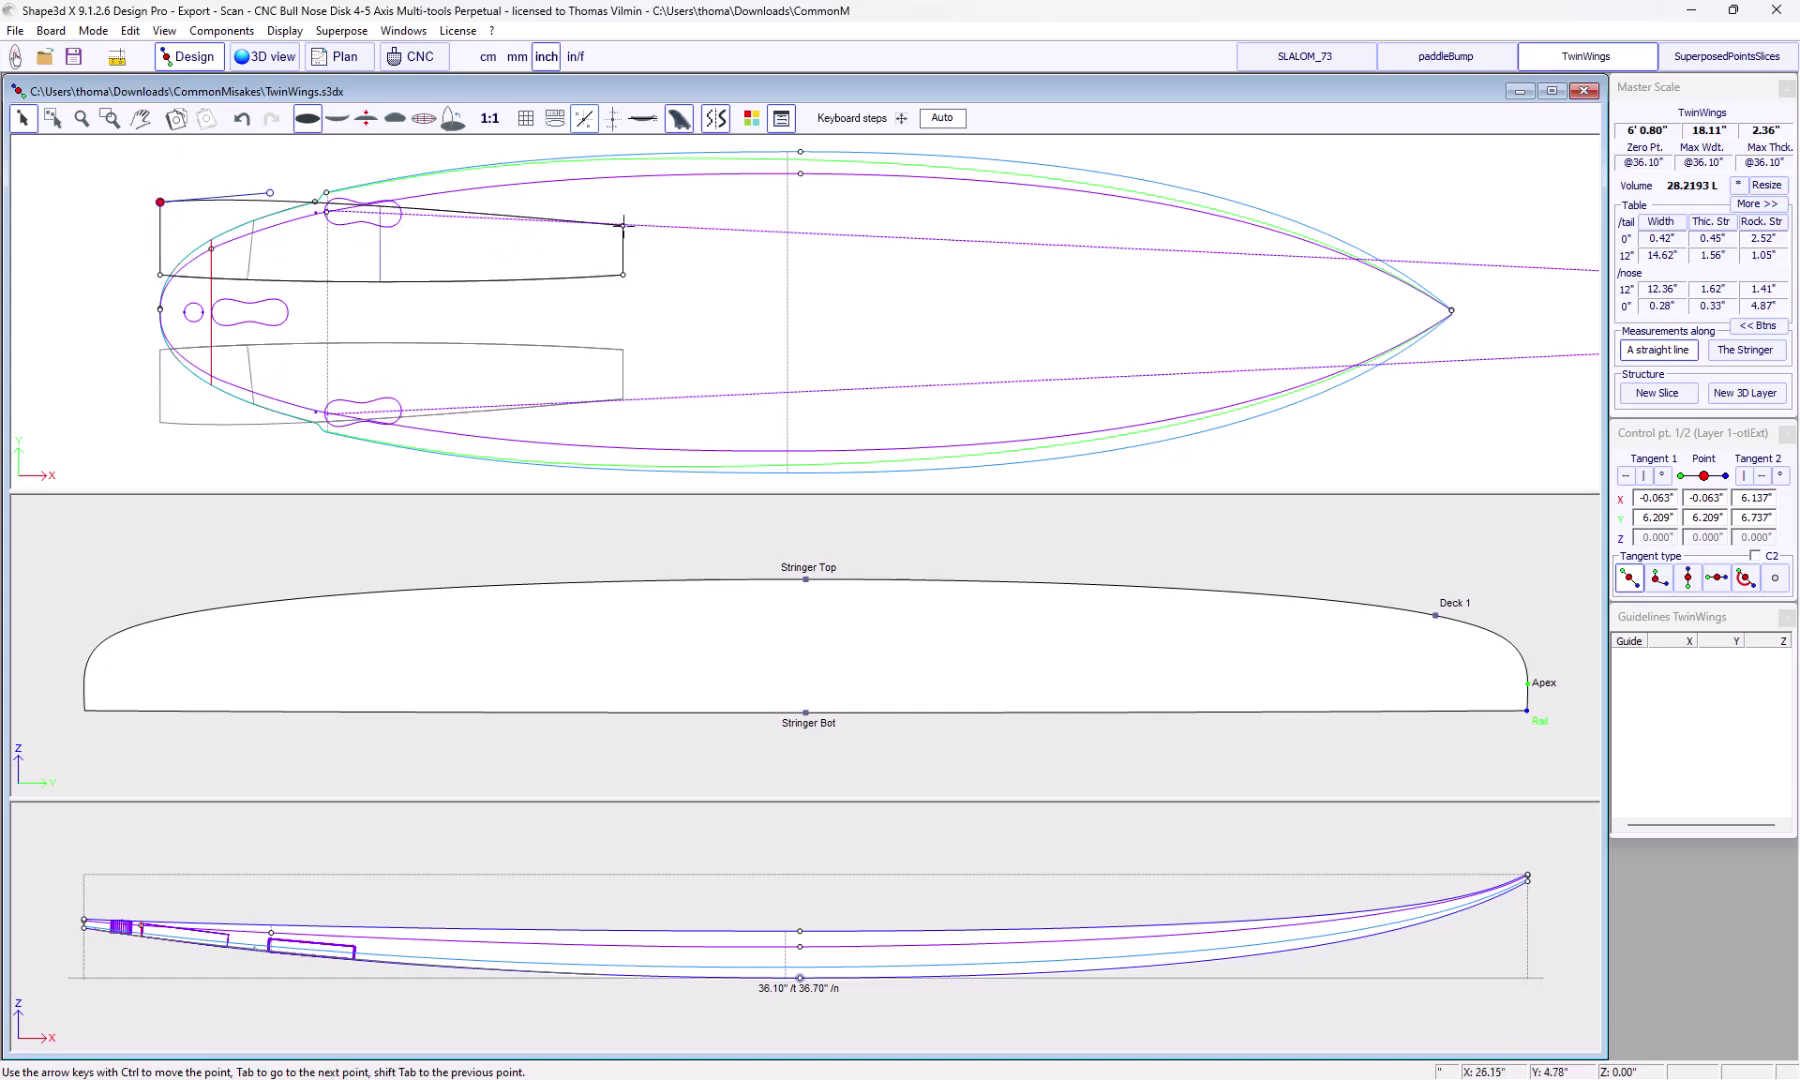
key(ctrl+Right)
right_click(624, 225)
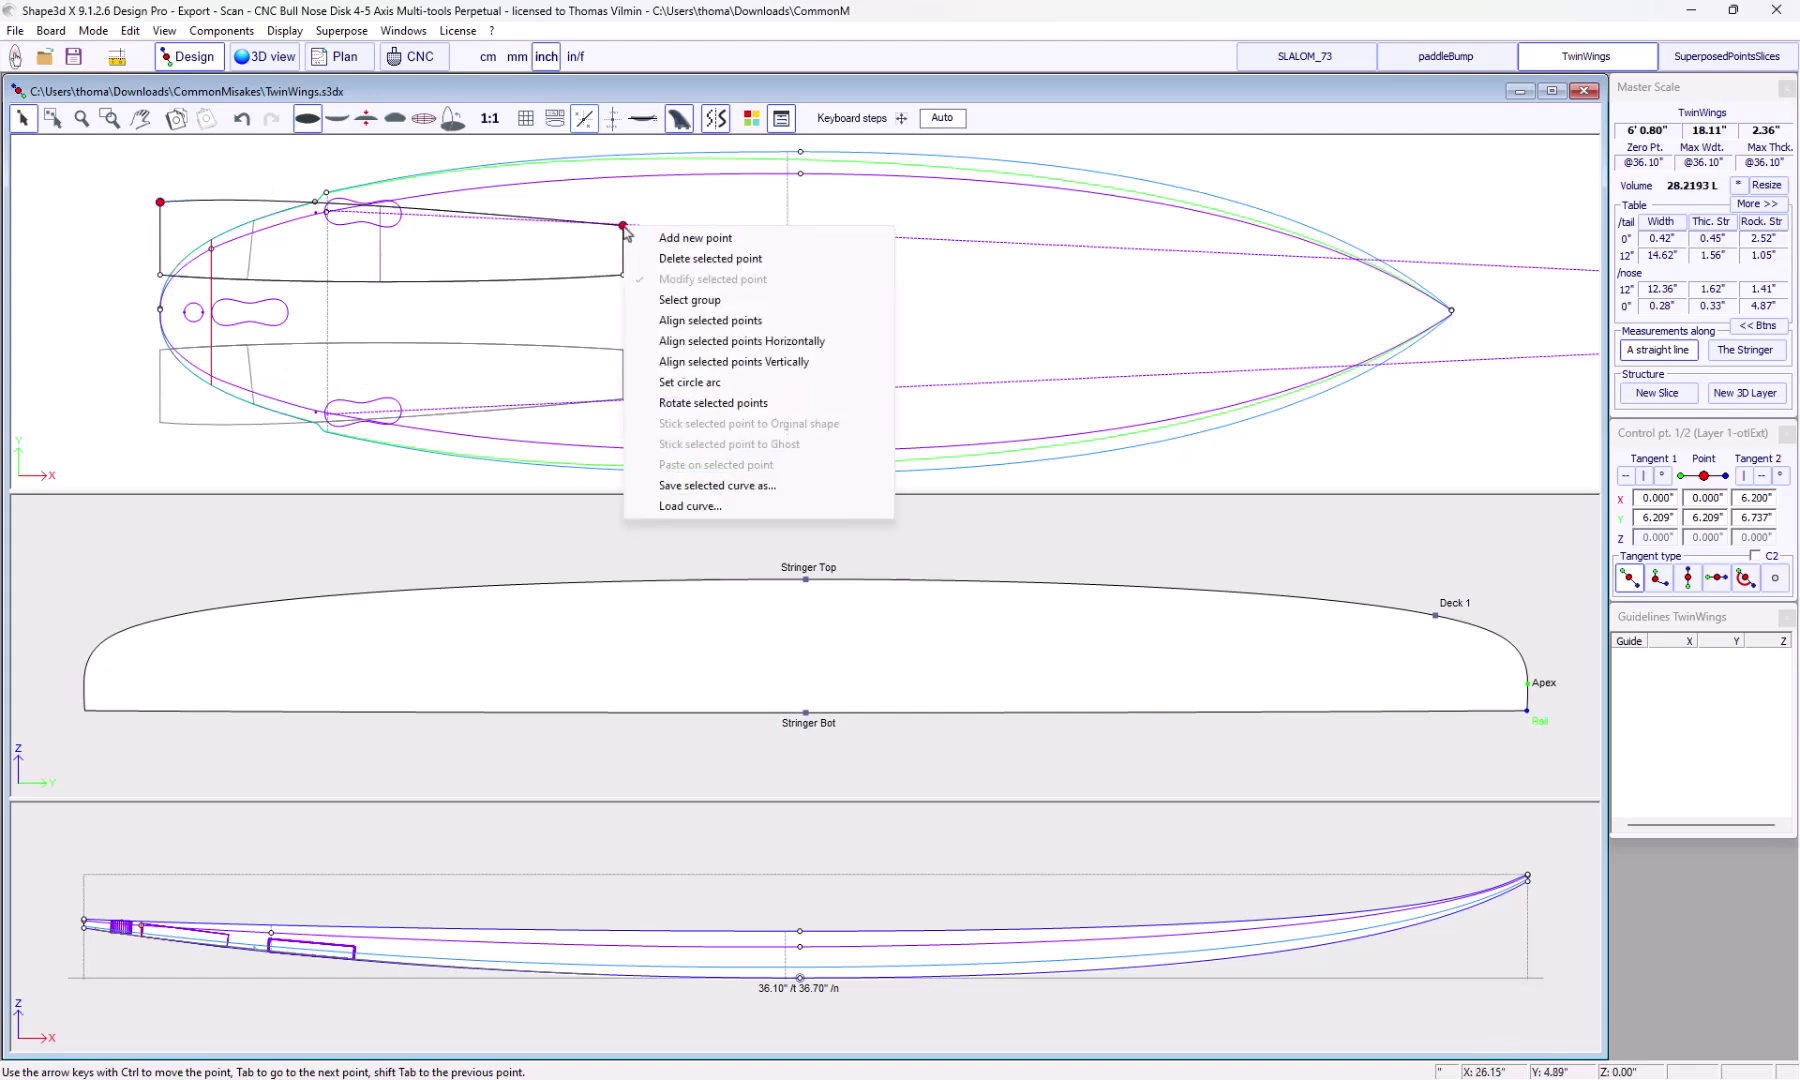
click(741, 329)
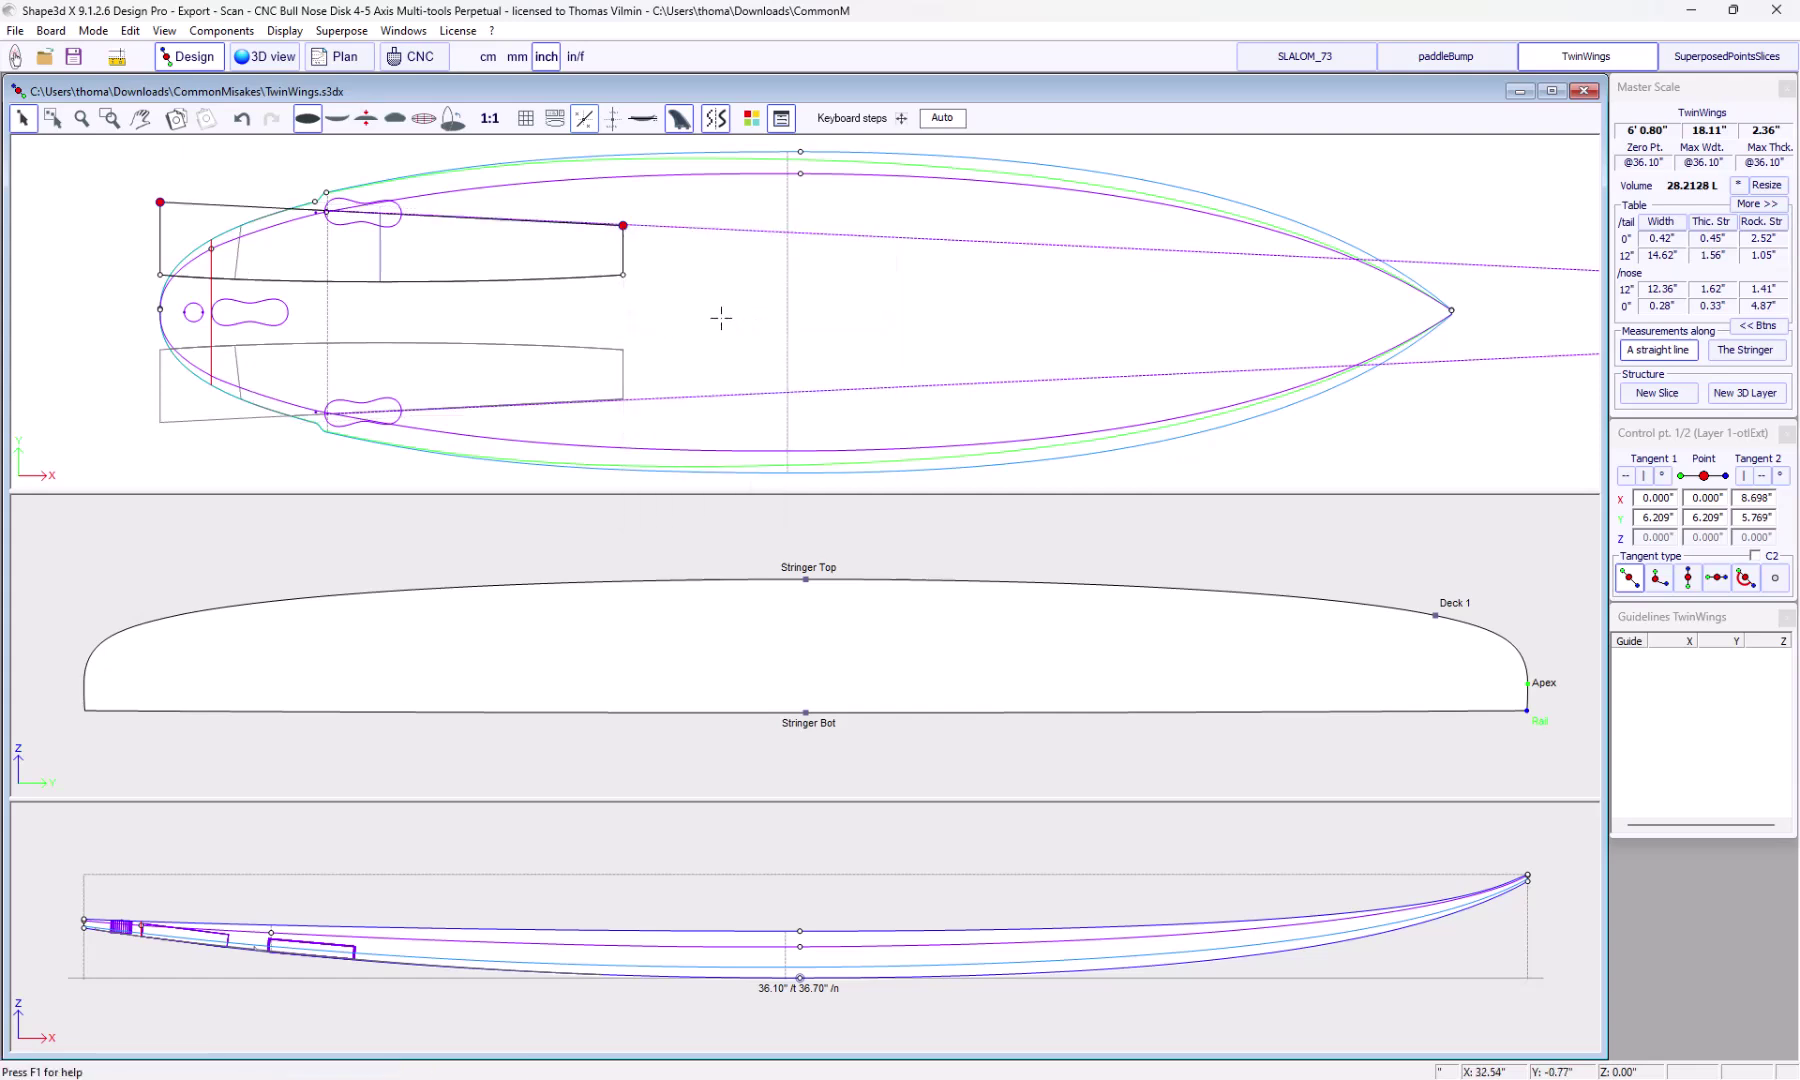
Raise the layer's lower tail and forward points, align the corner, and show its 12.40" slice
drag(160, 274, 159, 251)
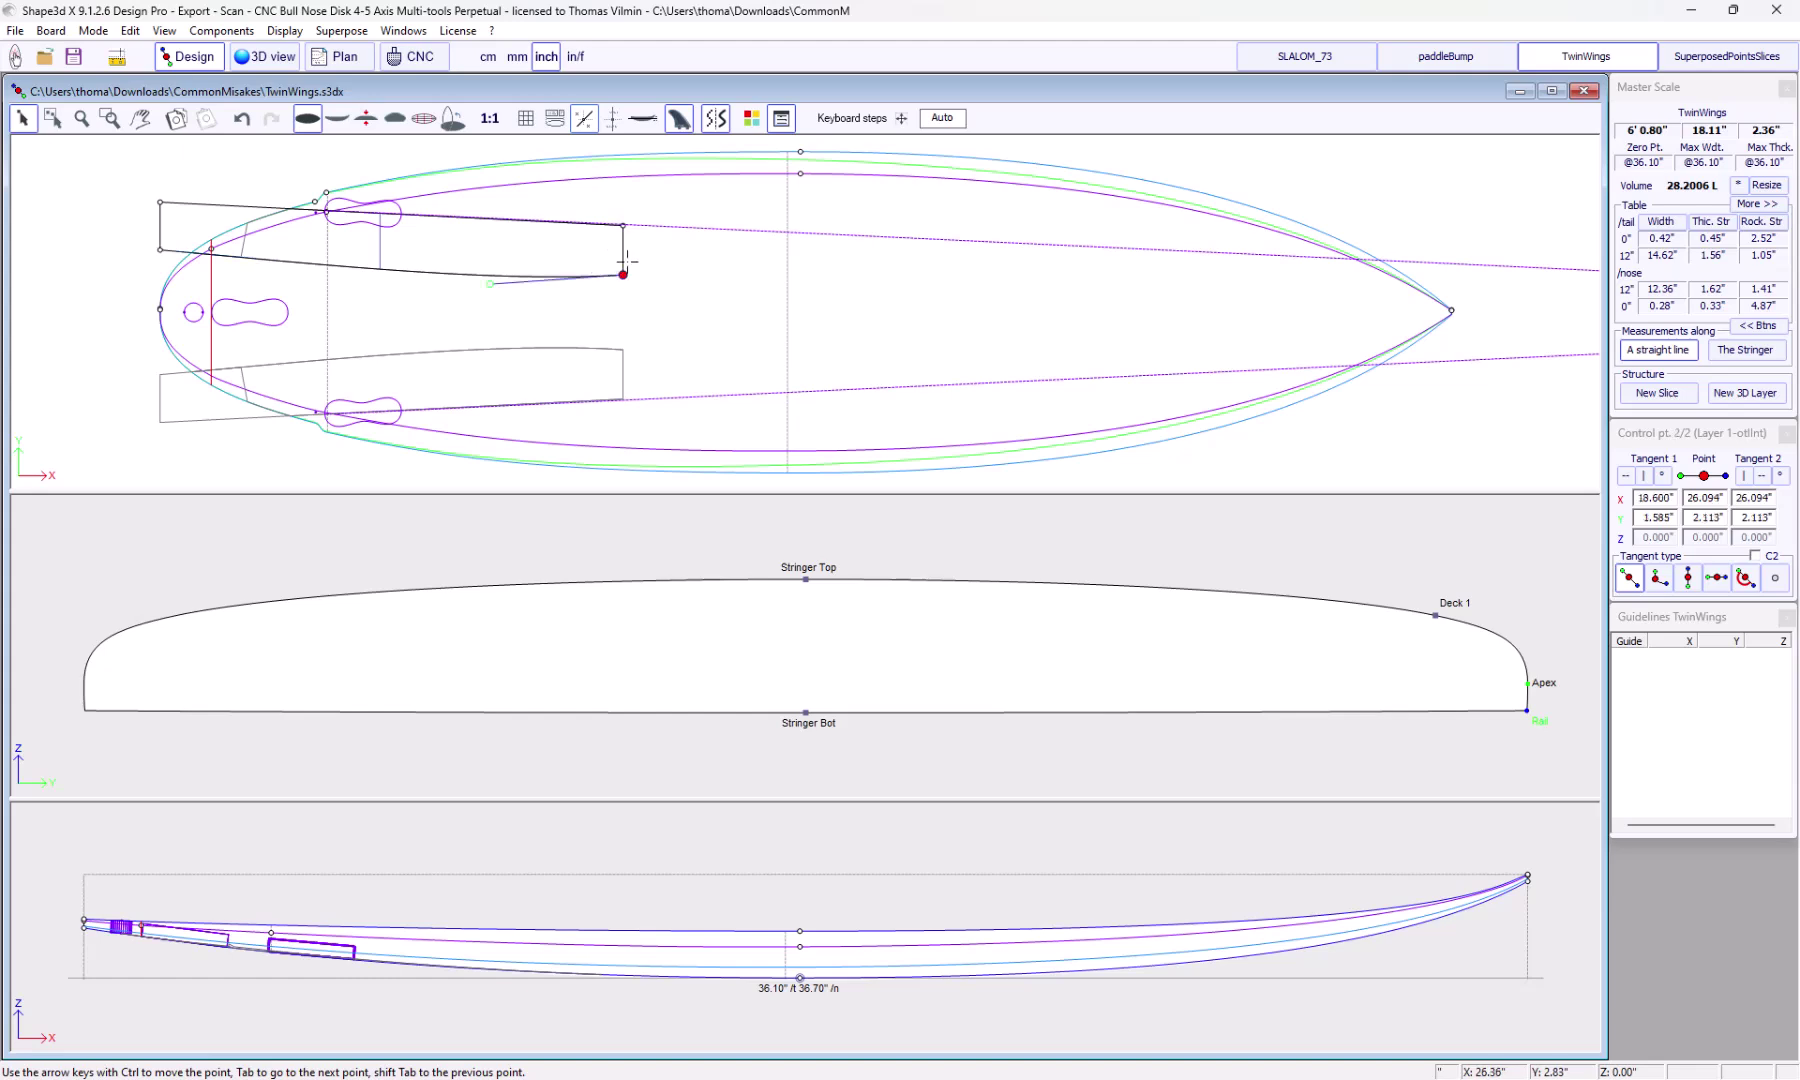
drag(623, 275, 623, 258)
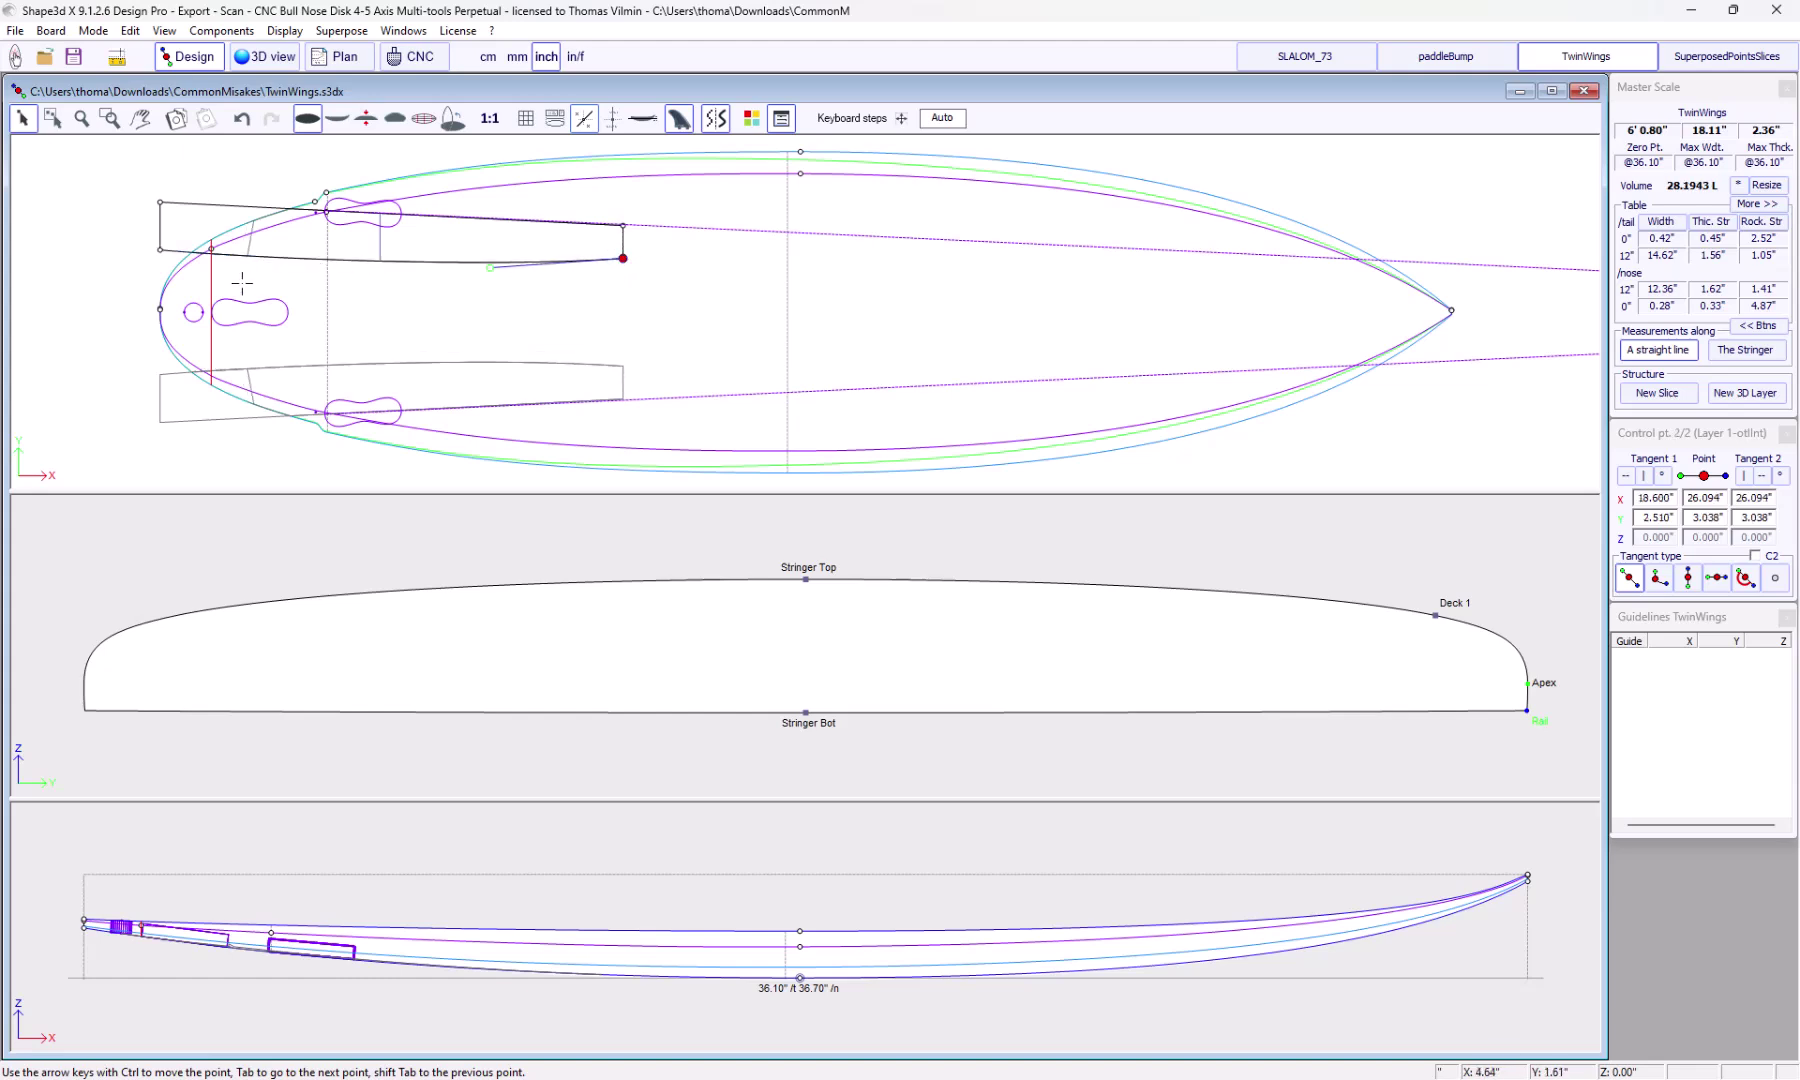
click(159, 249)
right_click(160, 249)
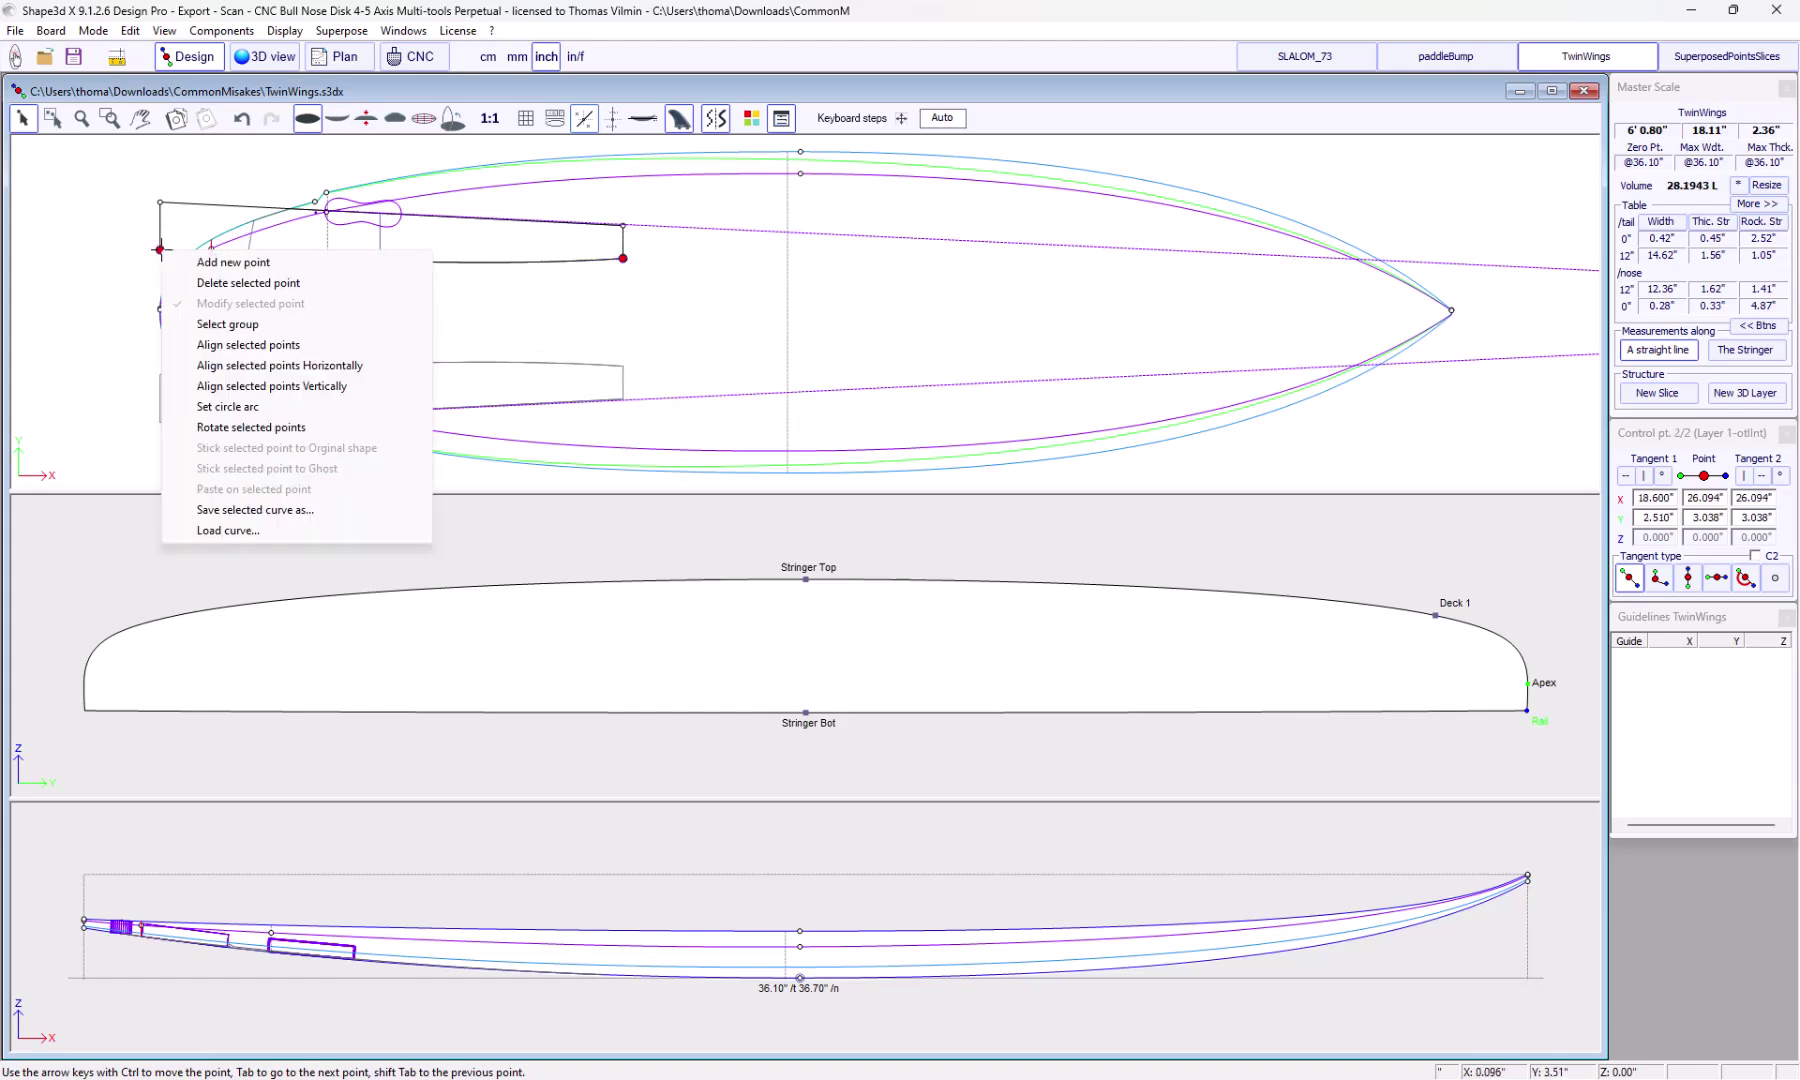
click(263, 352)
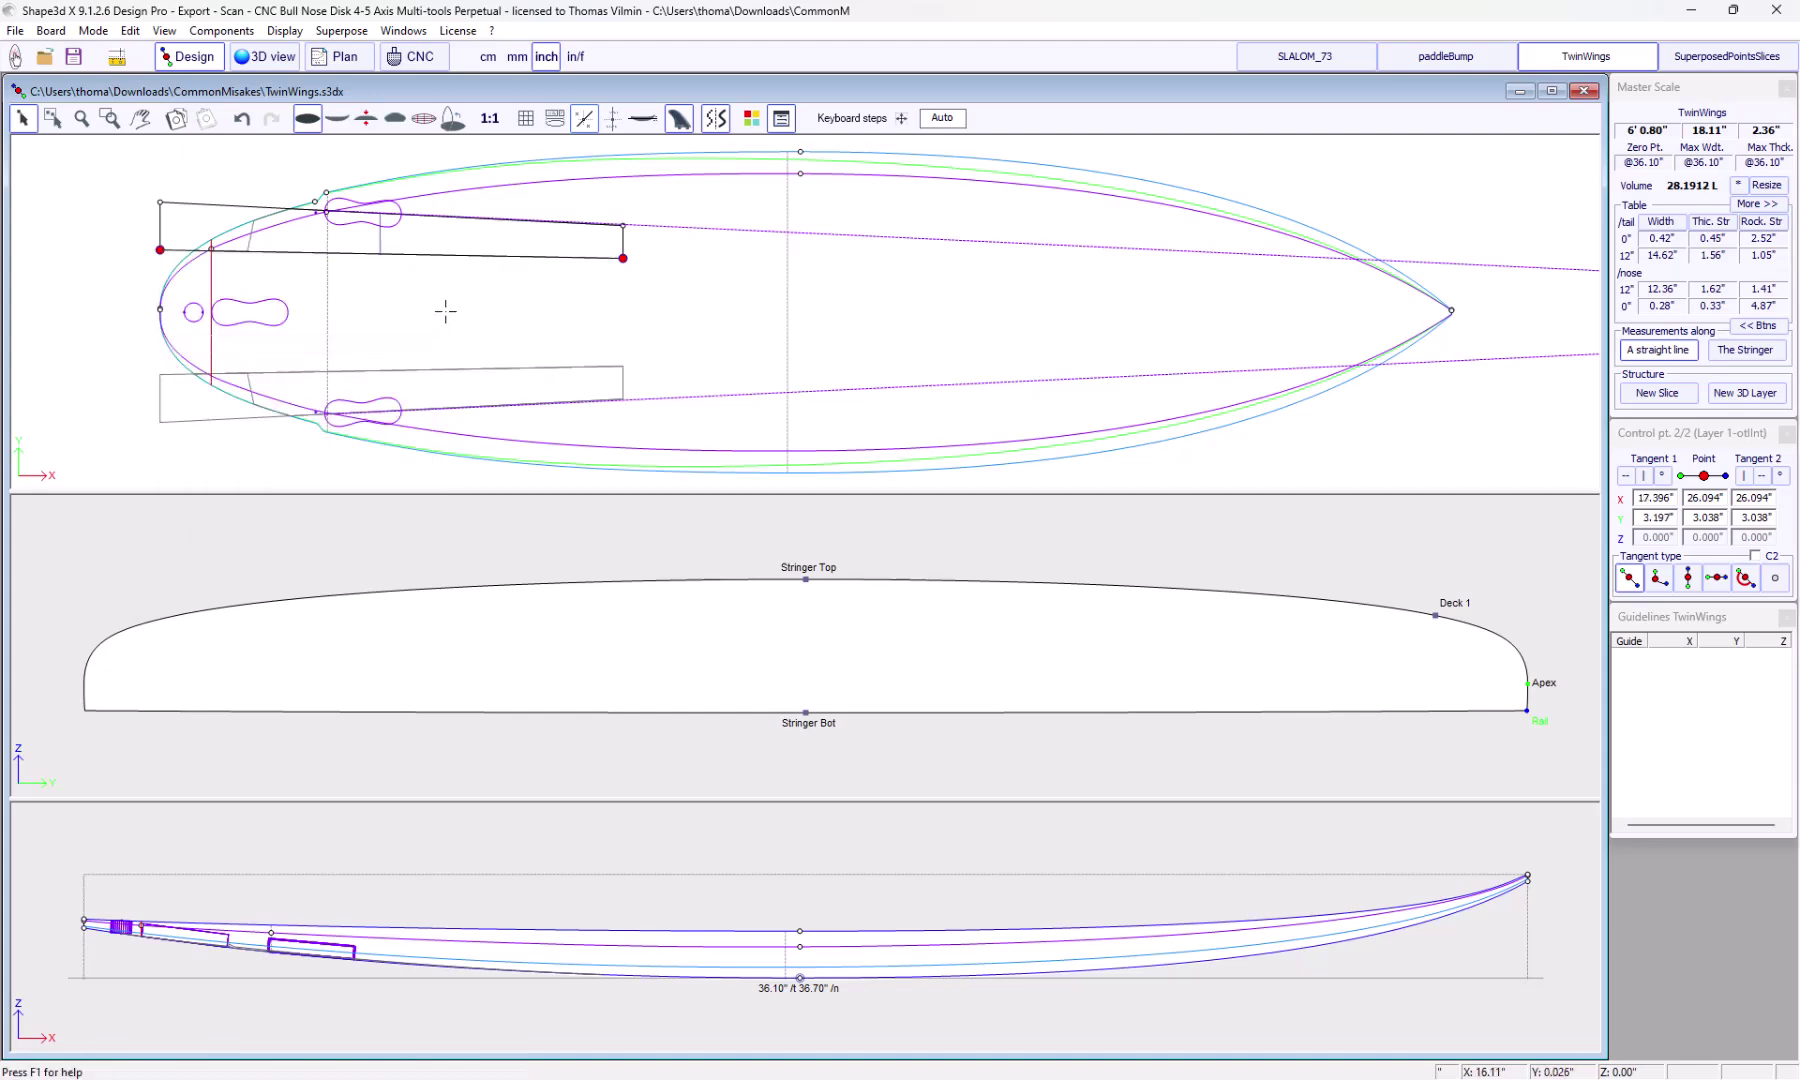
key(s)
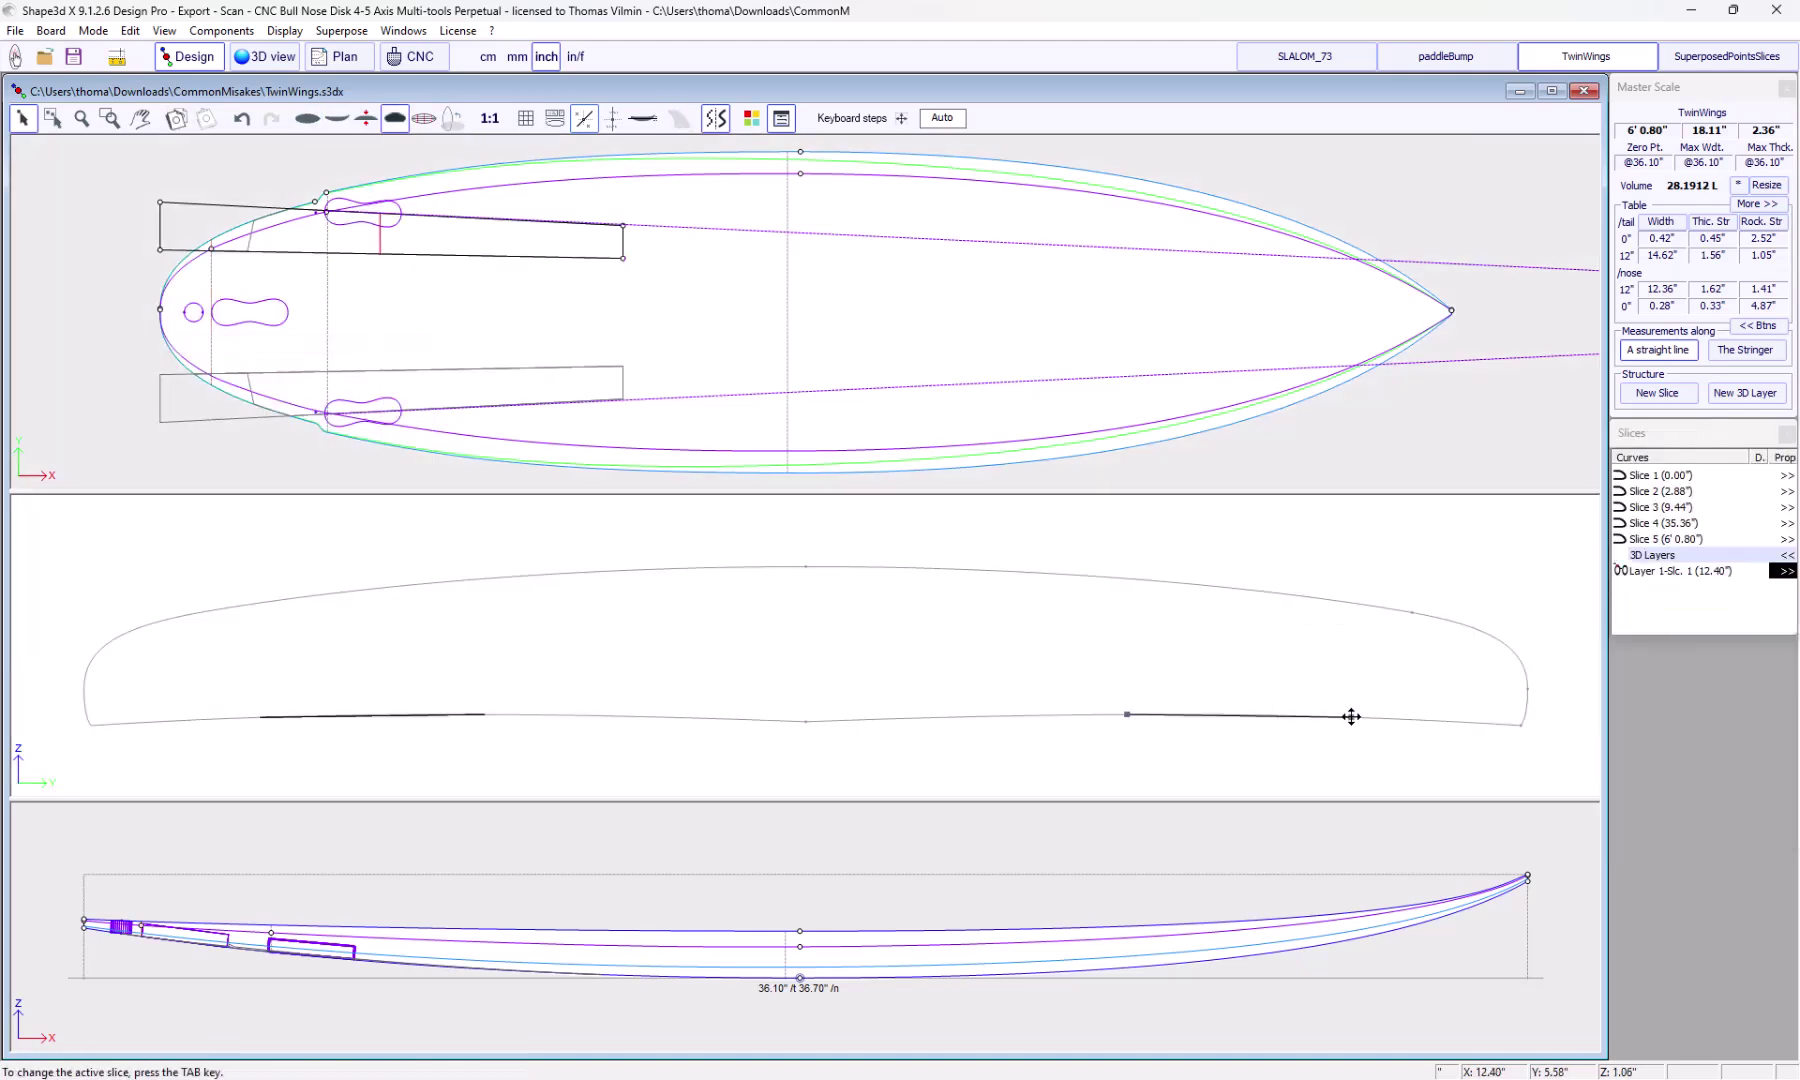
Lift the right and left endpoint tangents of Layer 1's slice to curve the channel
click(1350, 716)
drag(1319, 713, 1351, 685)
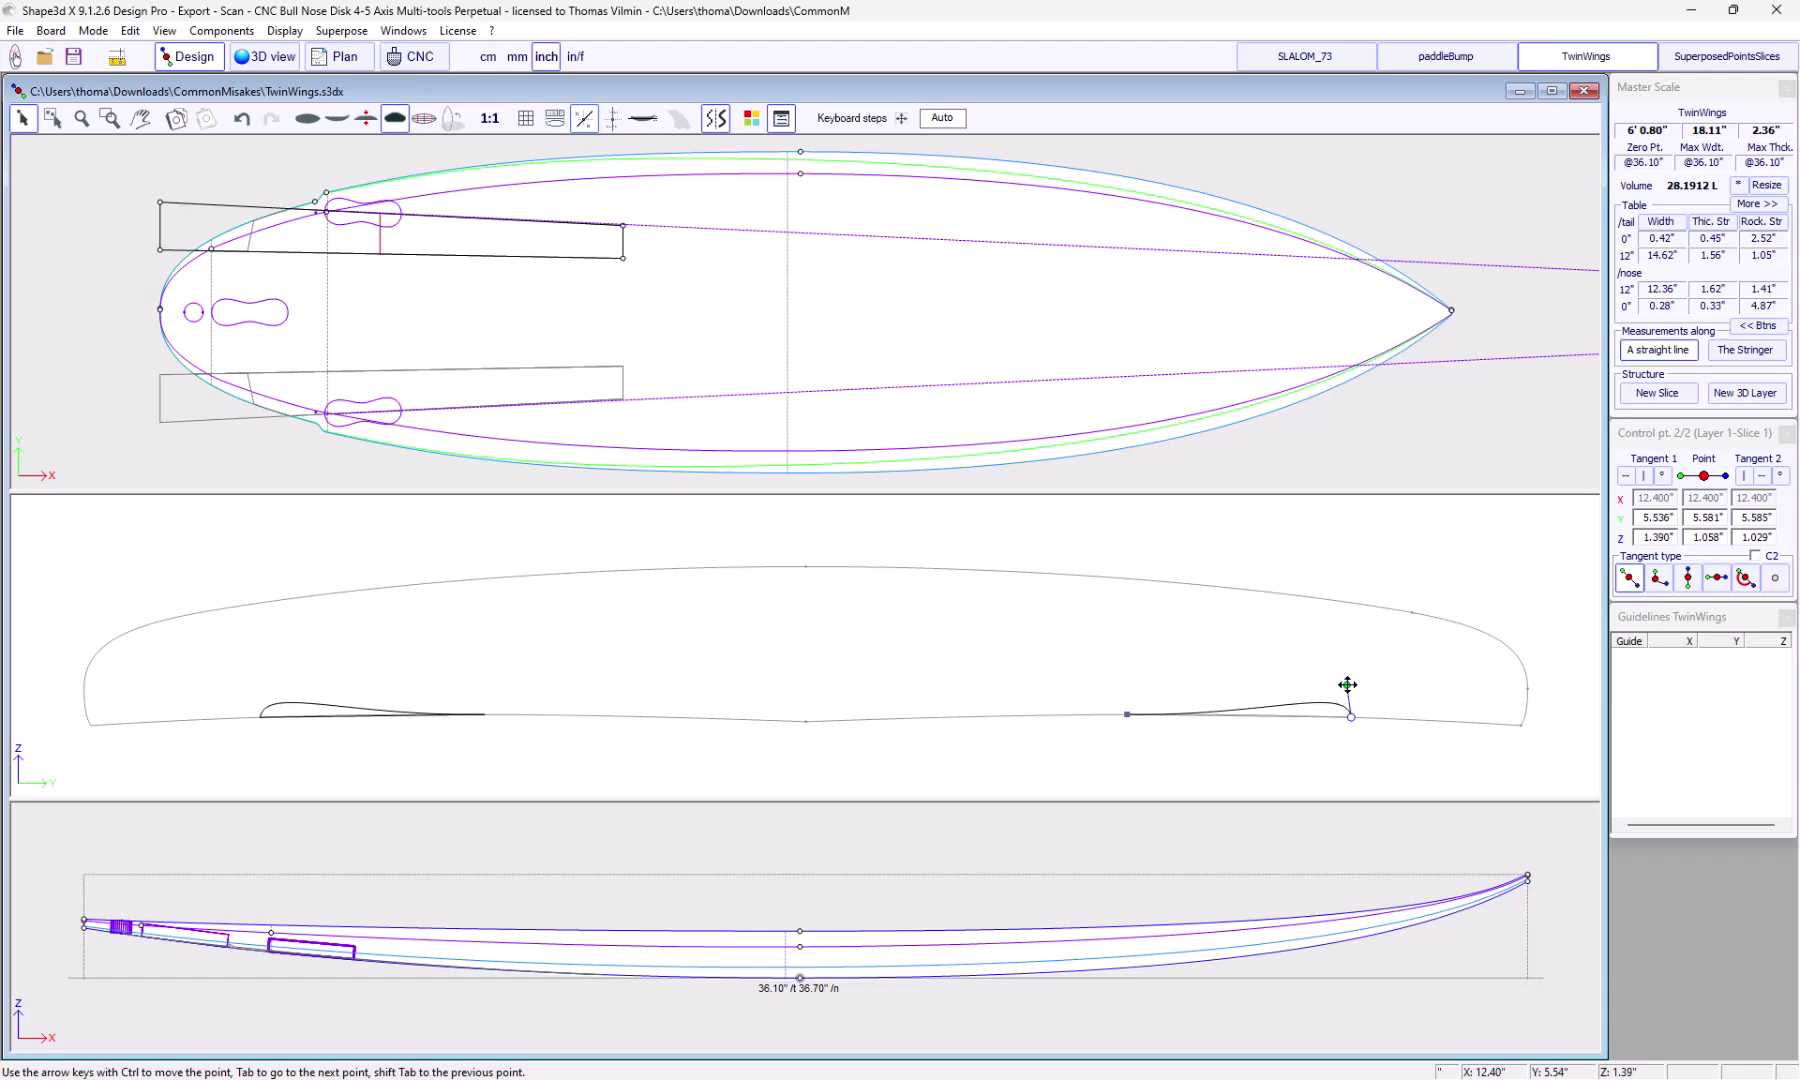
click(1128, 715)
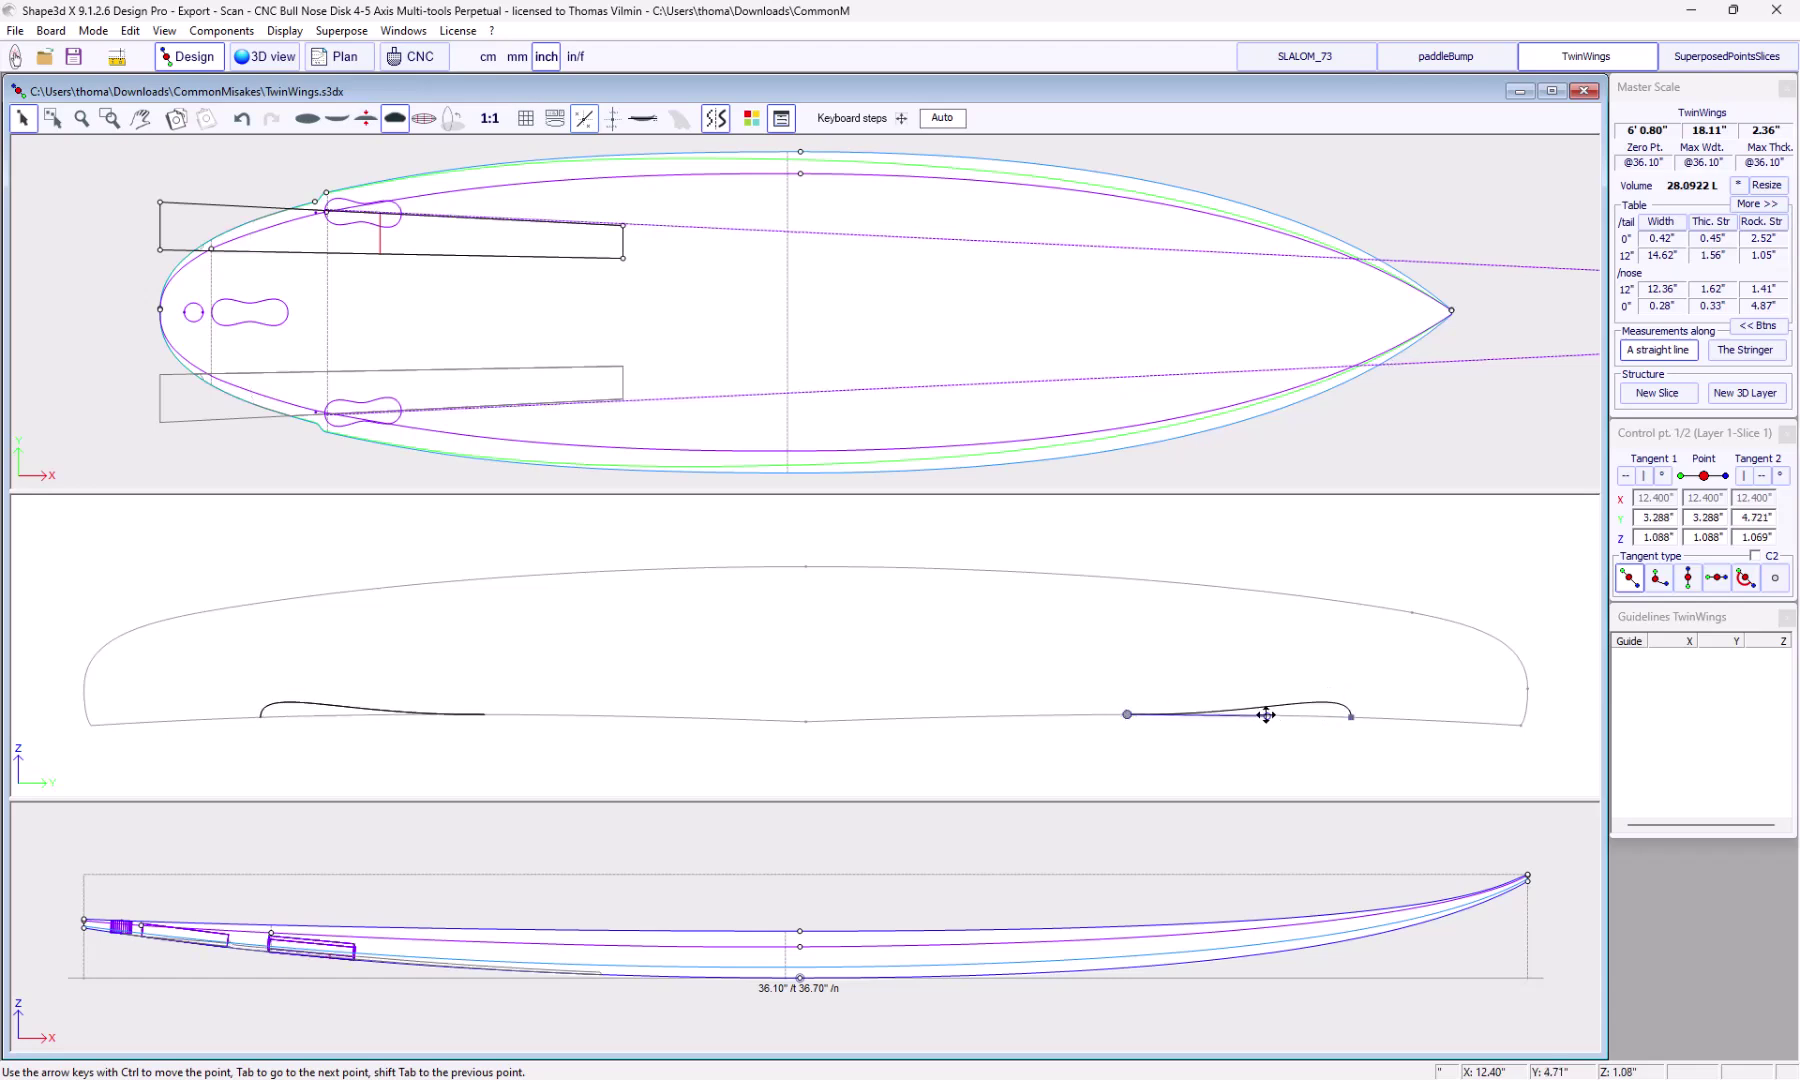
drag(1268, 716, 1310, 695)
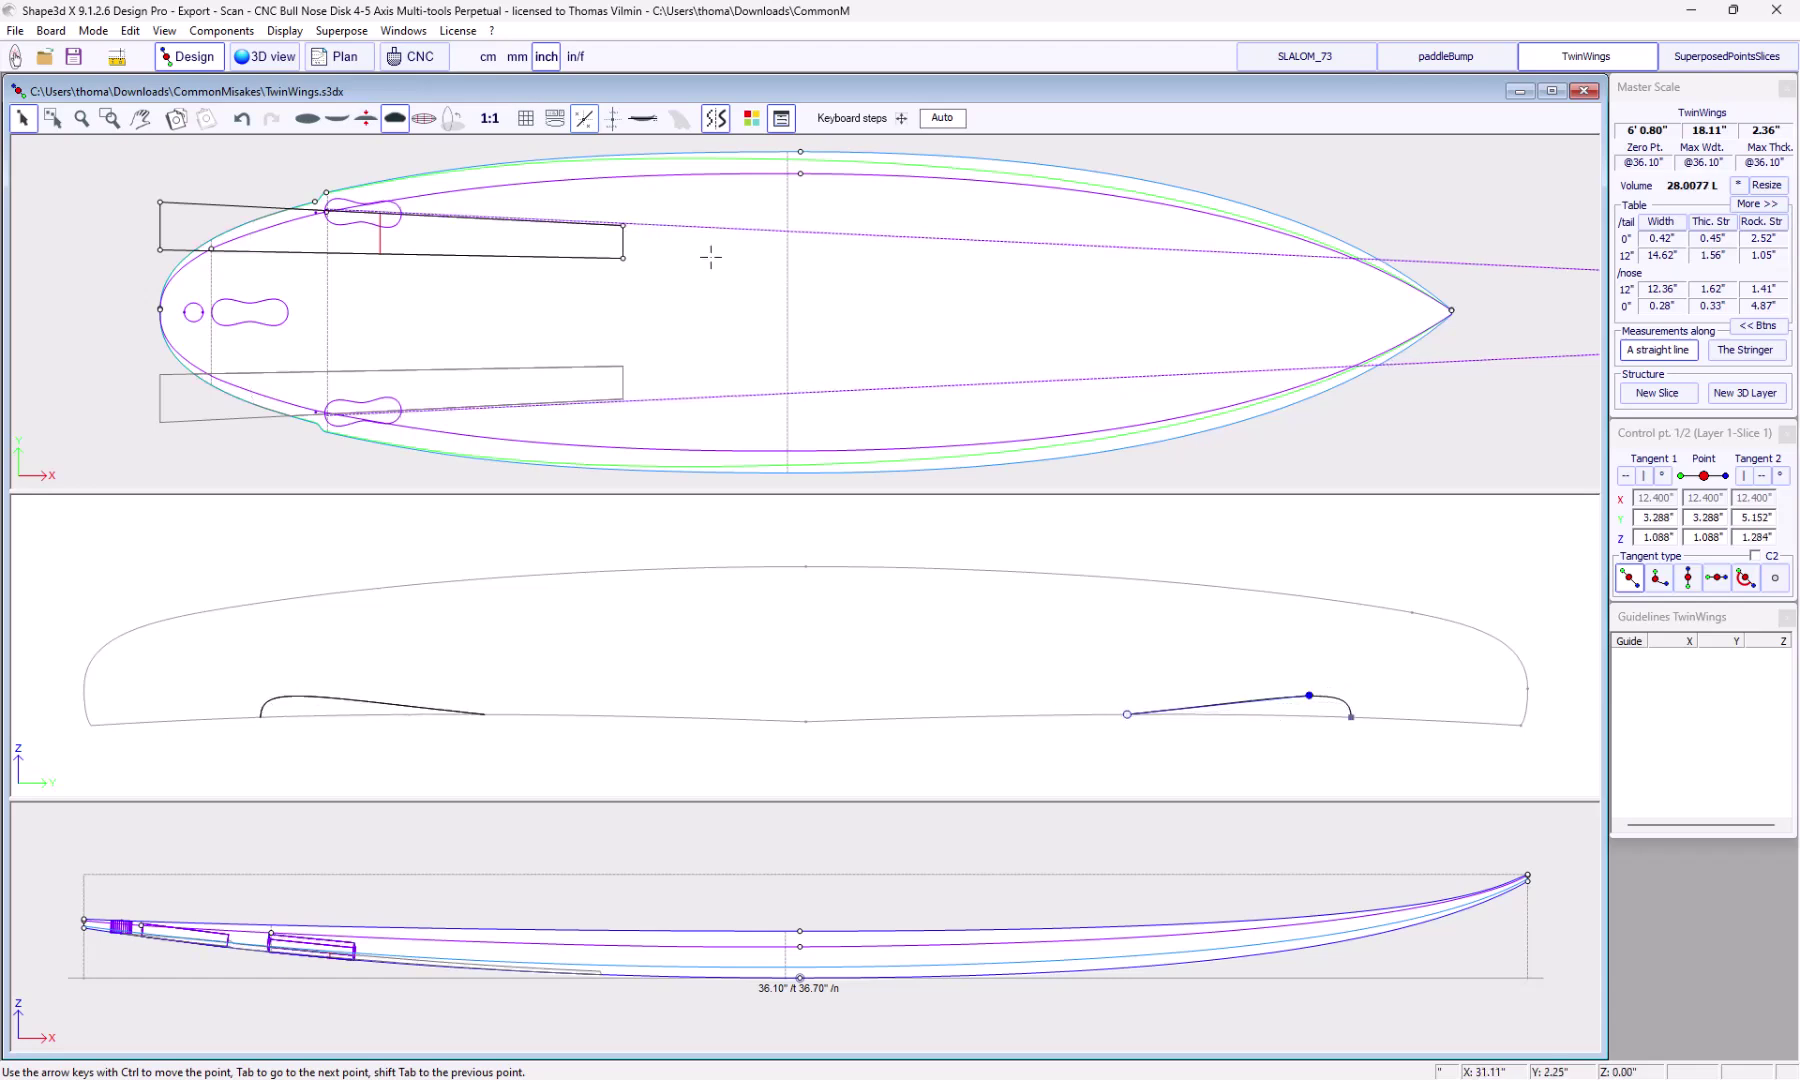
Add a new slice at Layer 1's forward end and stick it to the original shape
click(499, 198)
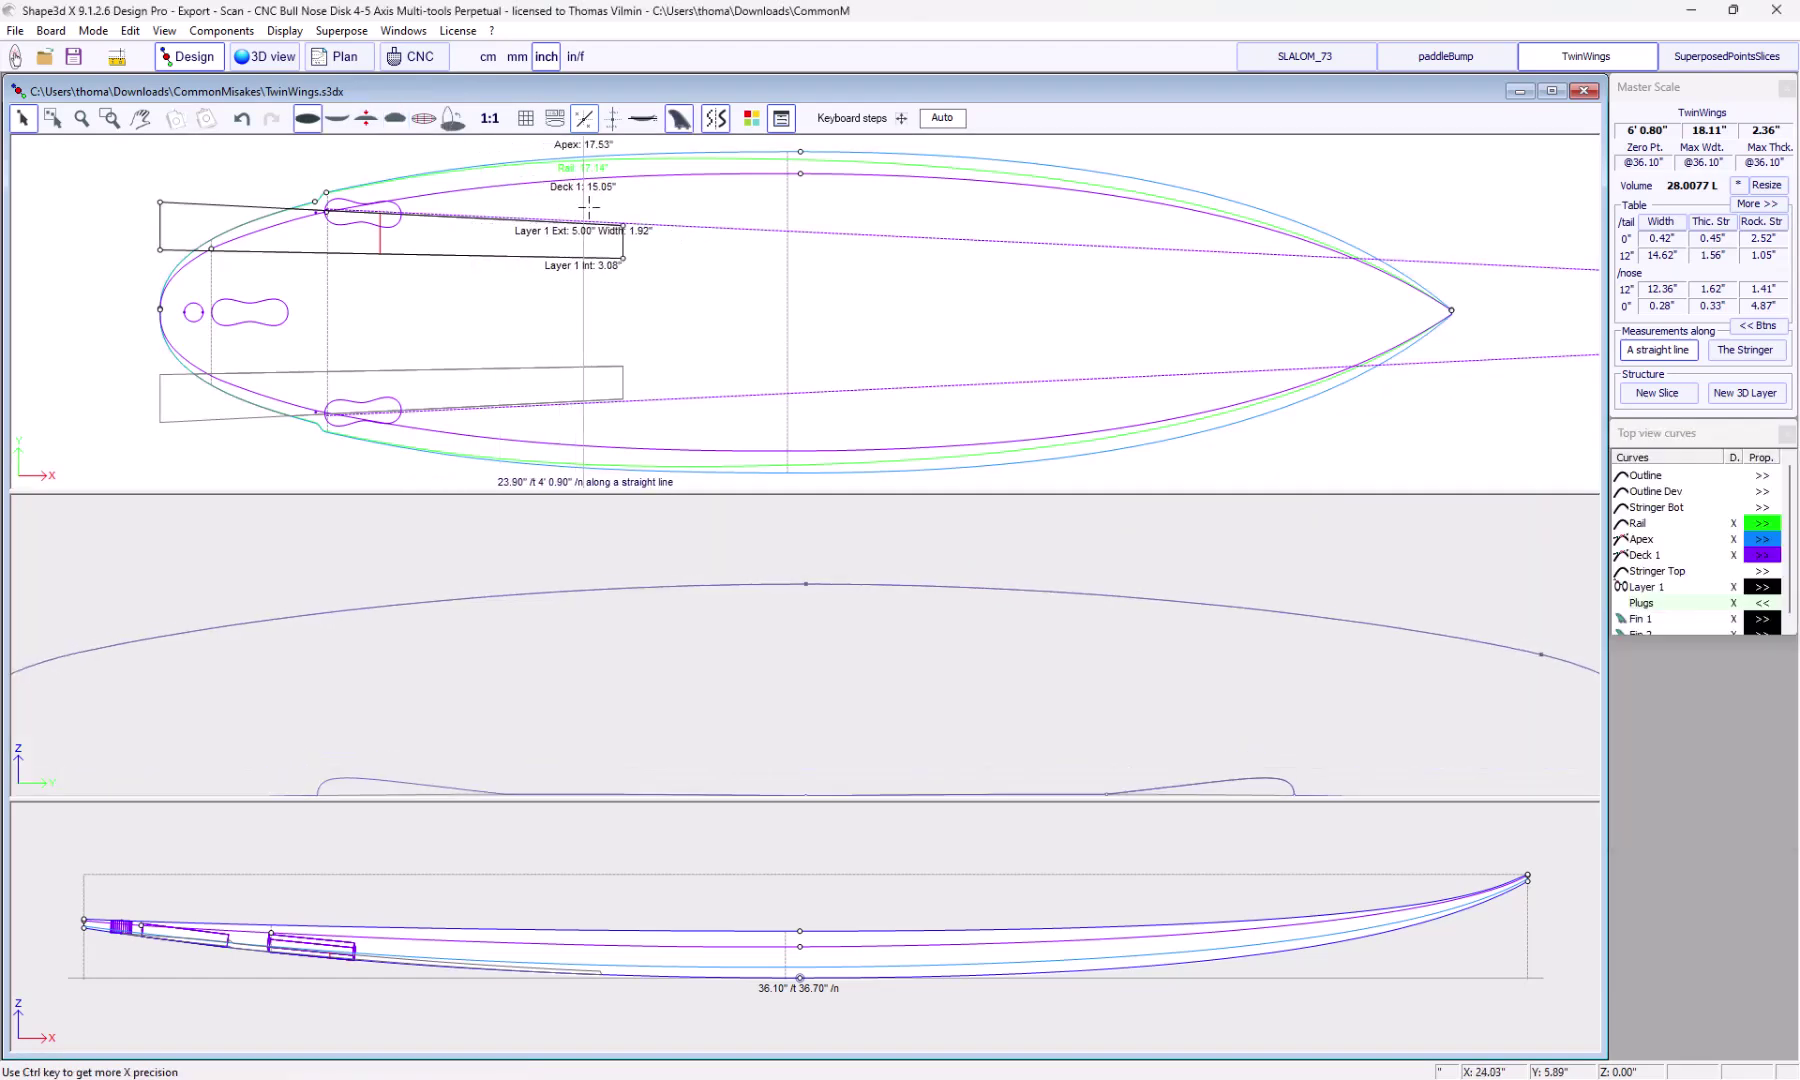
click(623, 219)
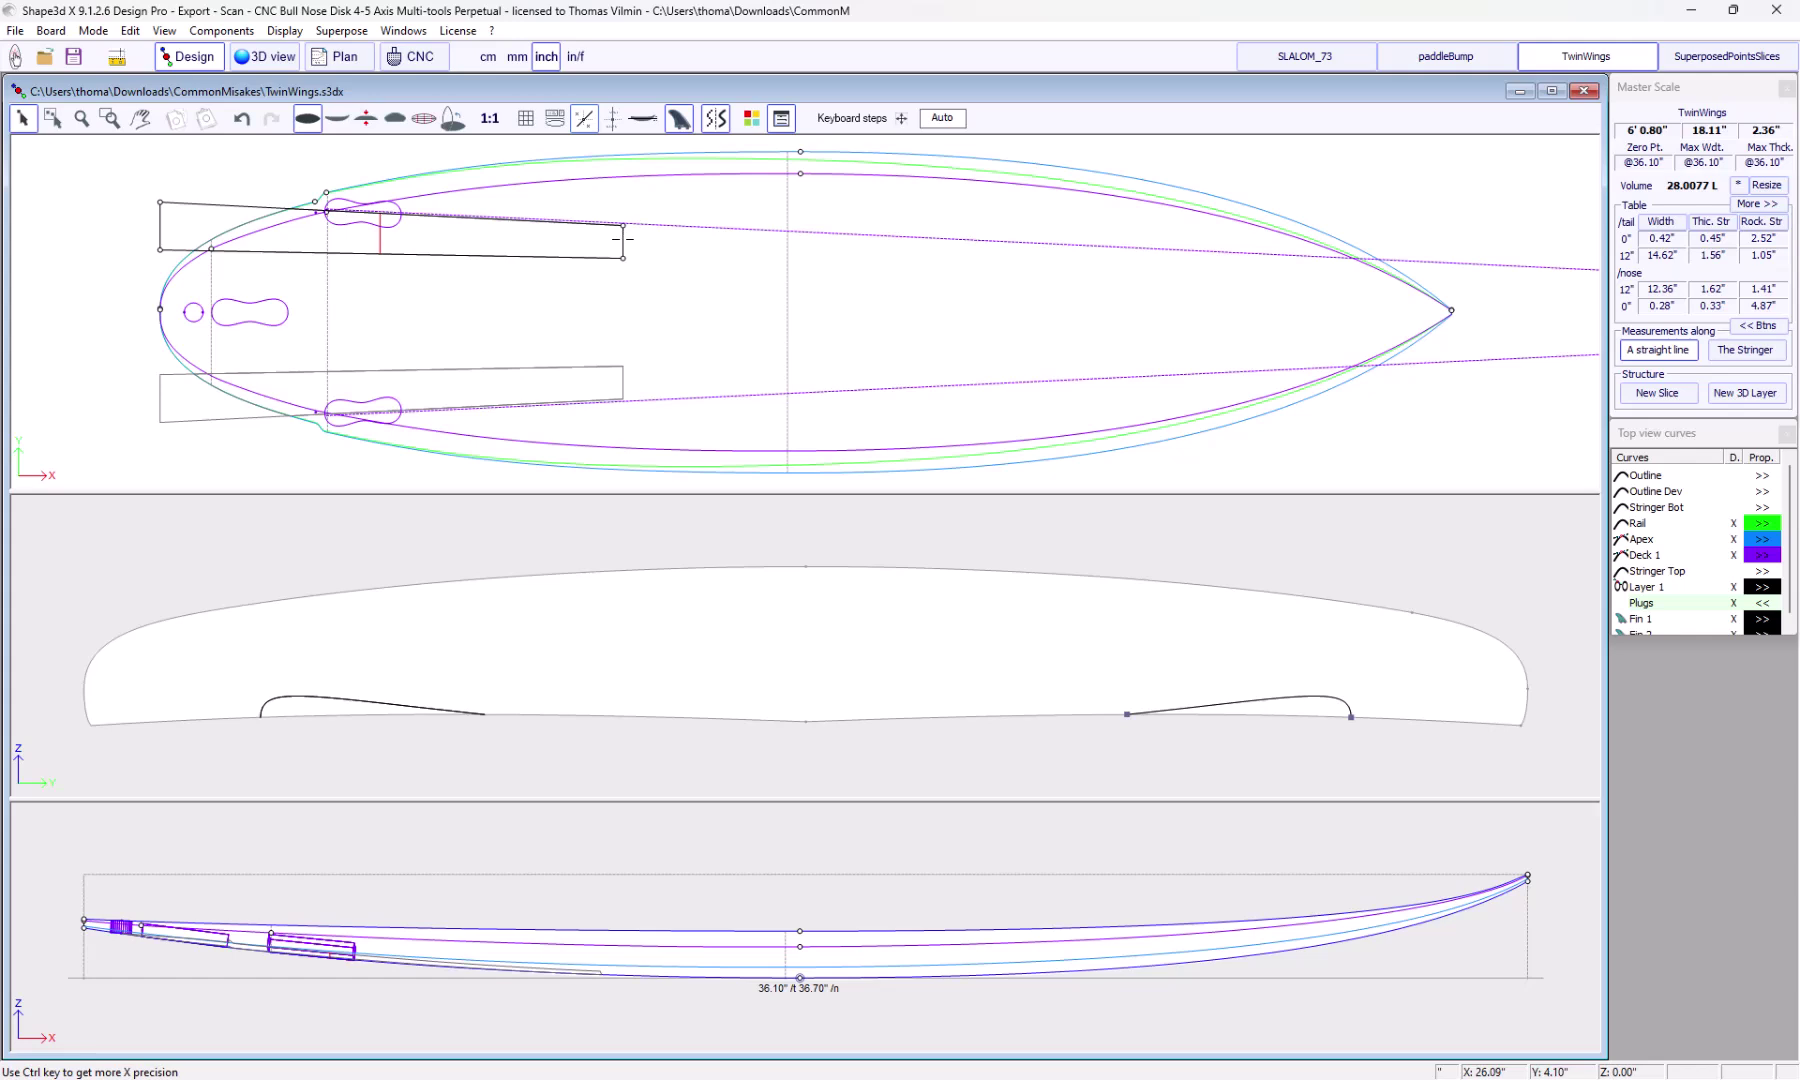
right_click(620, 238)
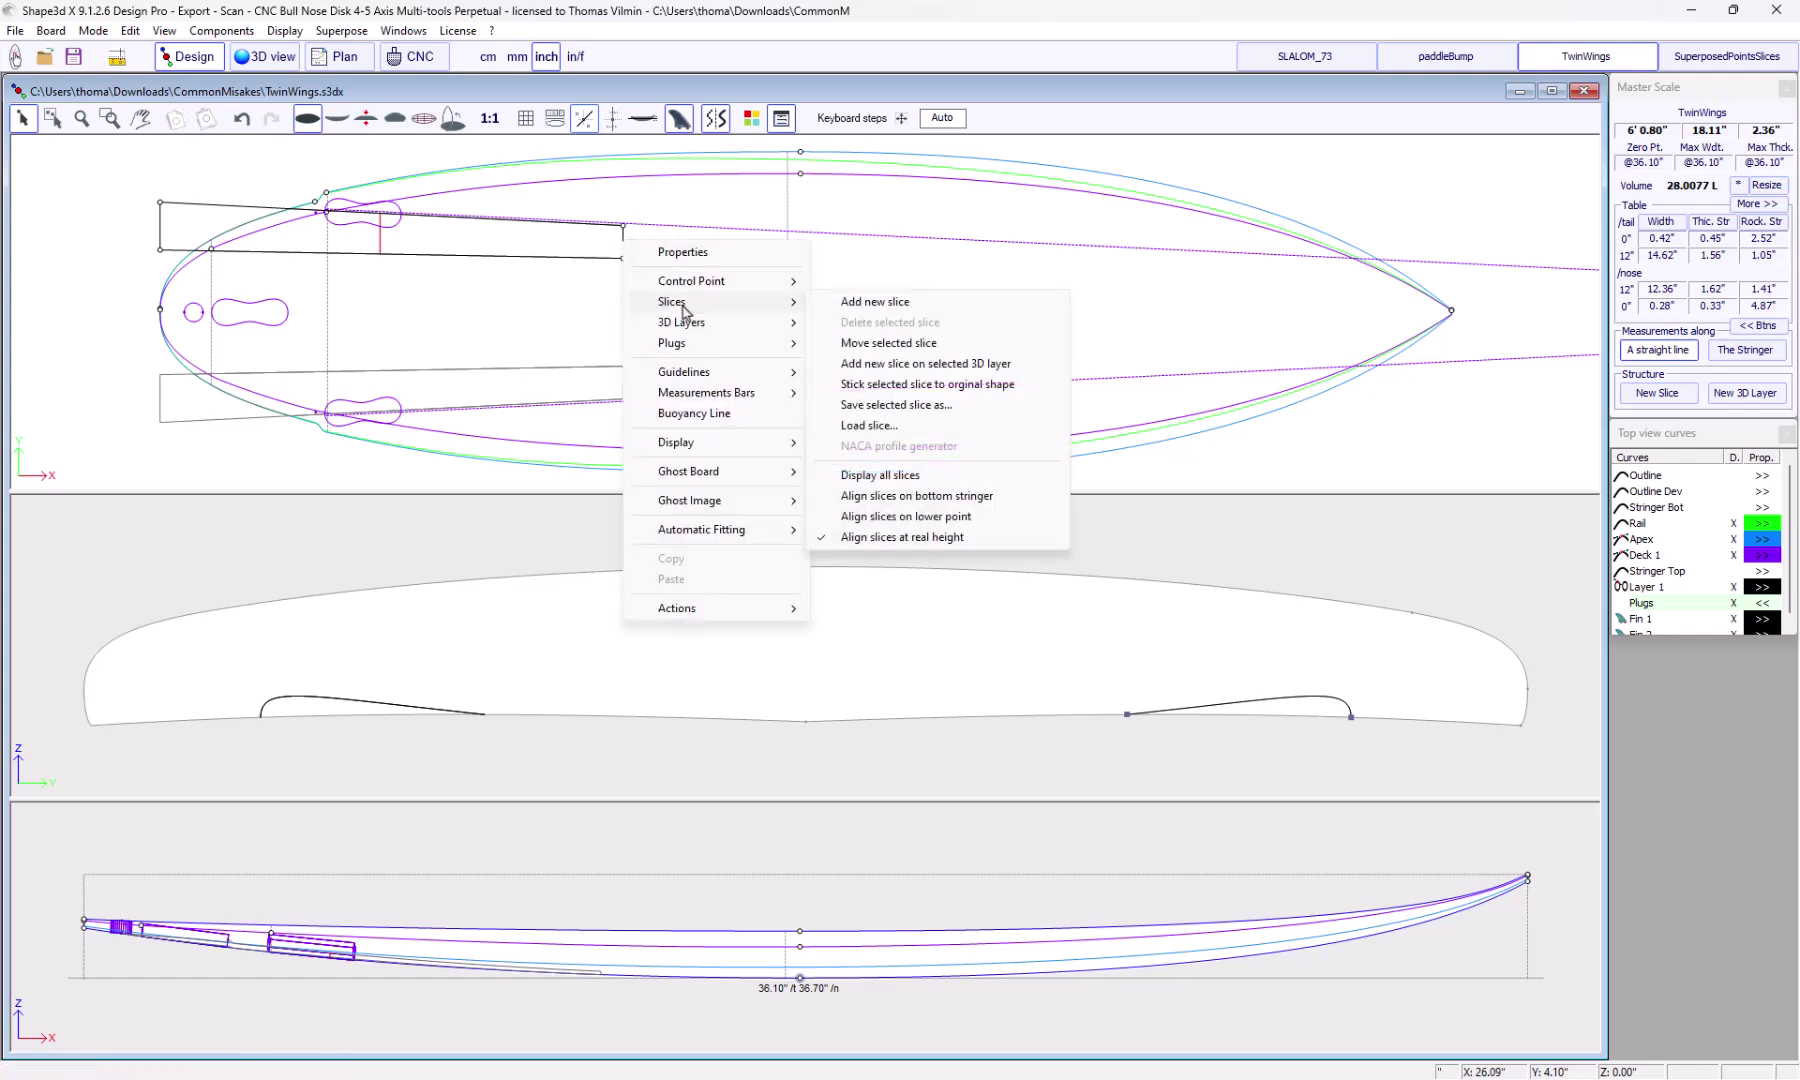
mouse_move(672, 302)
click(895, 365)
click(861, 596)
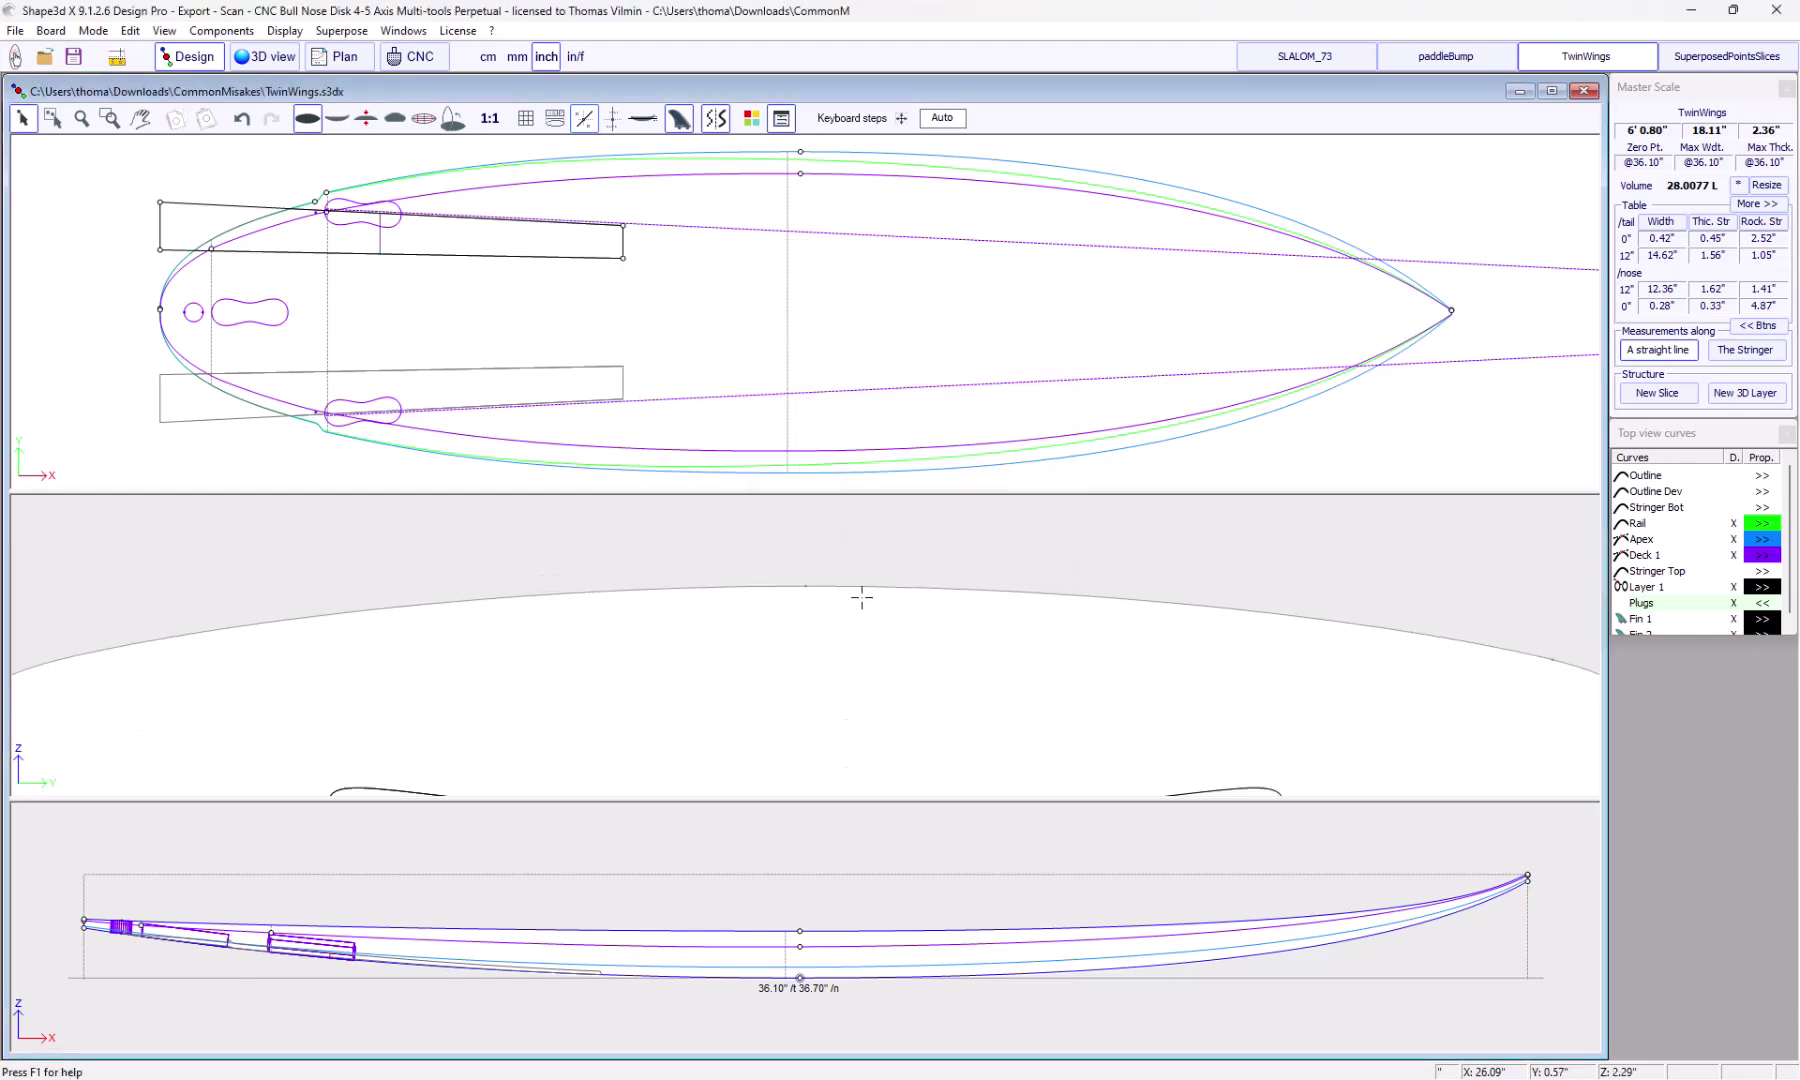
scroll(1015, 655, down, 2)
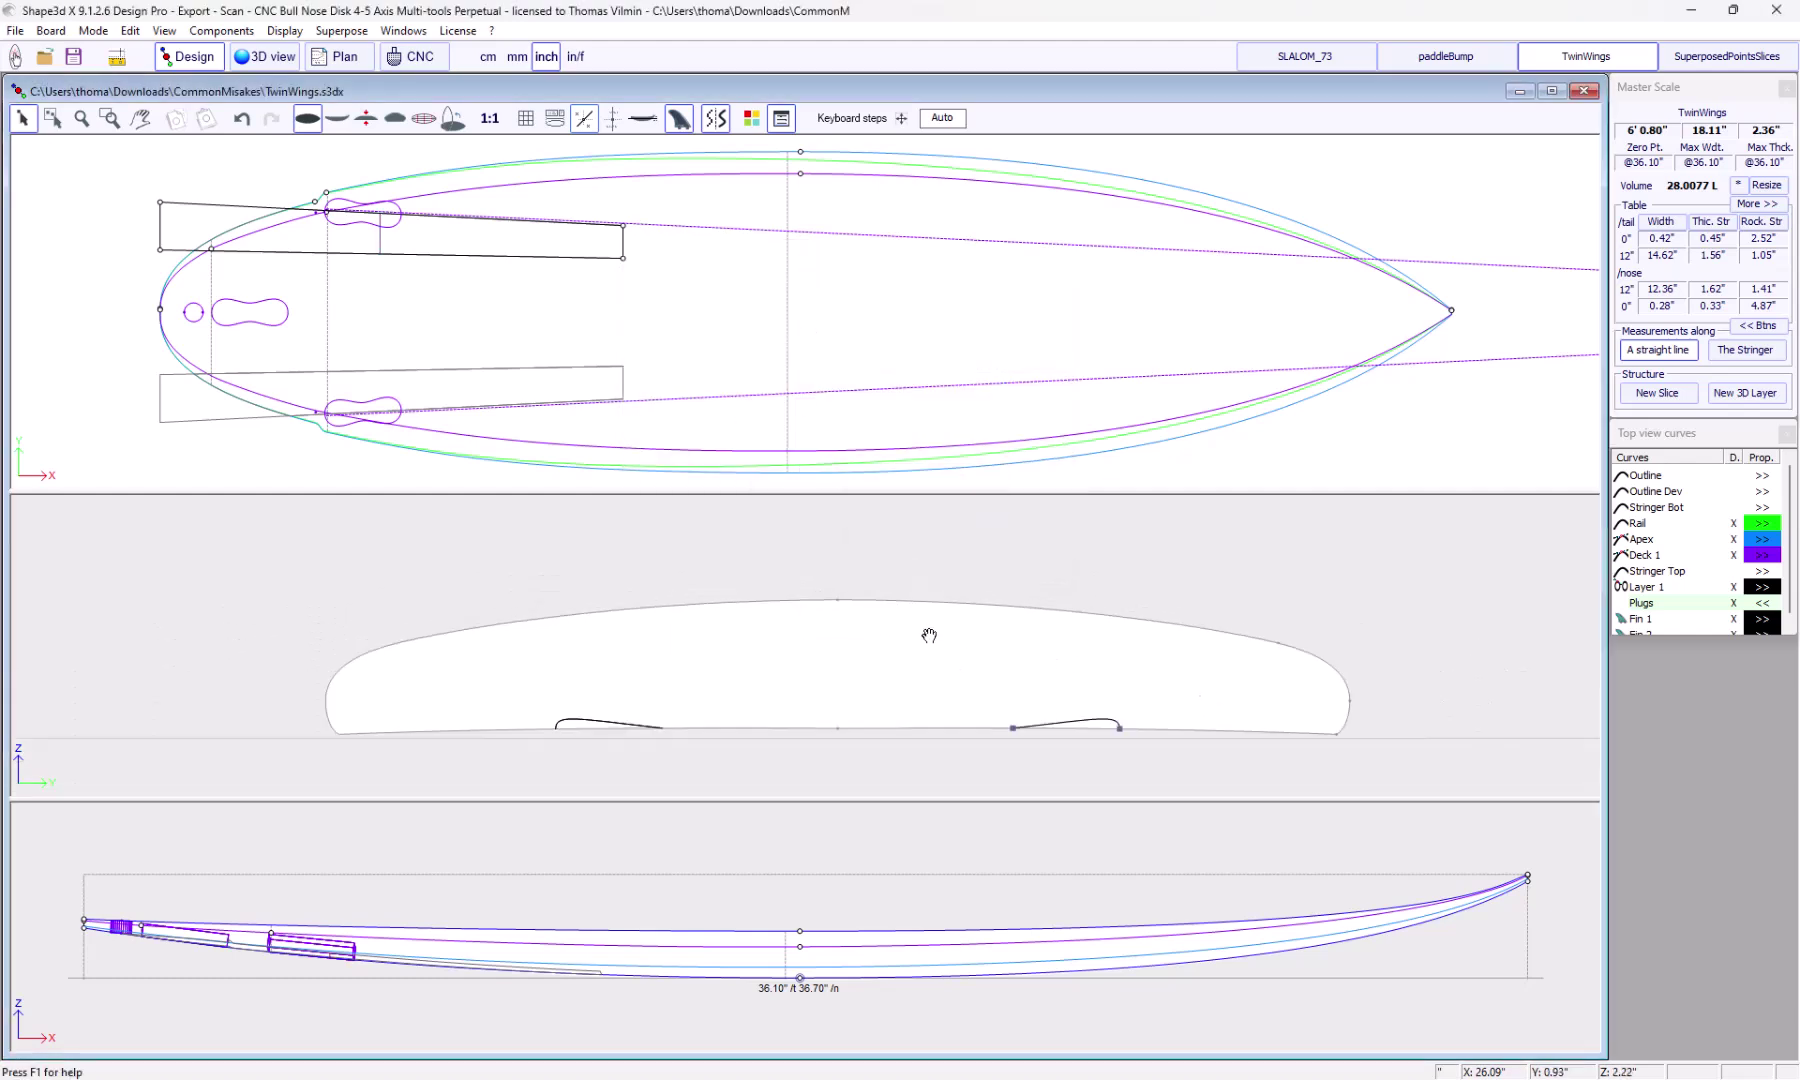
right_click(1045, 657)
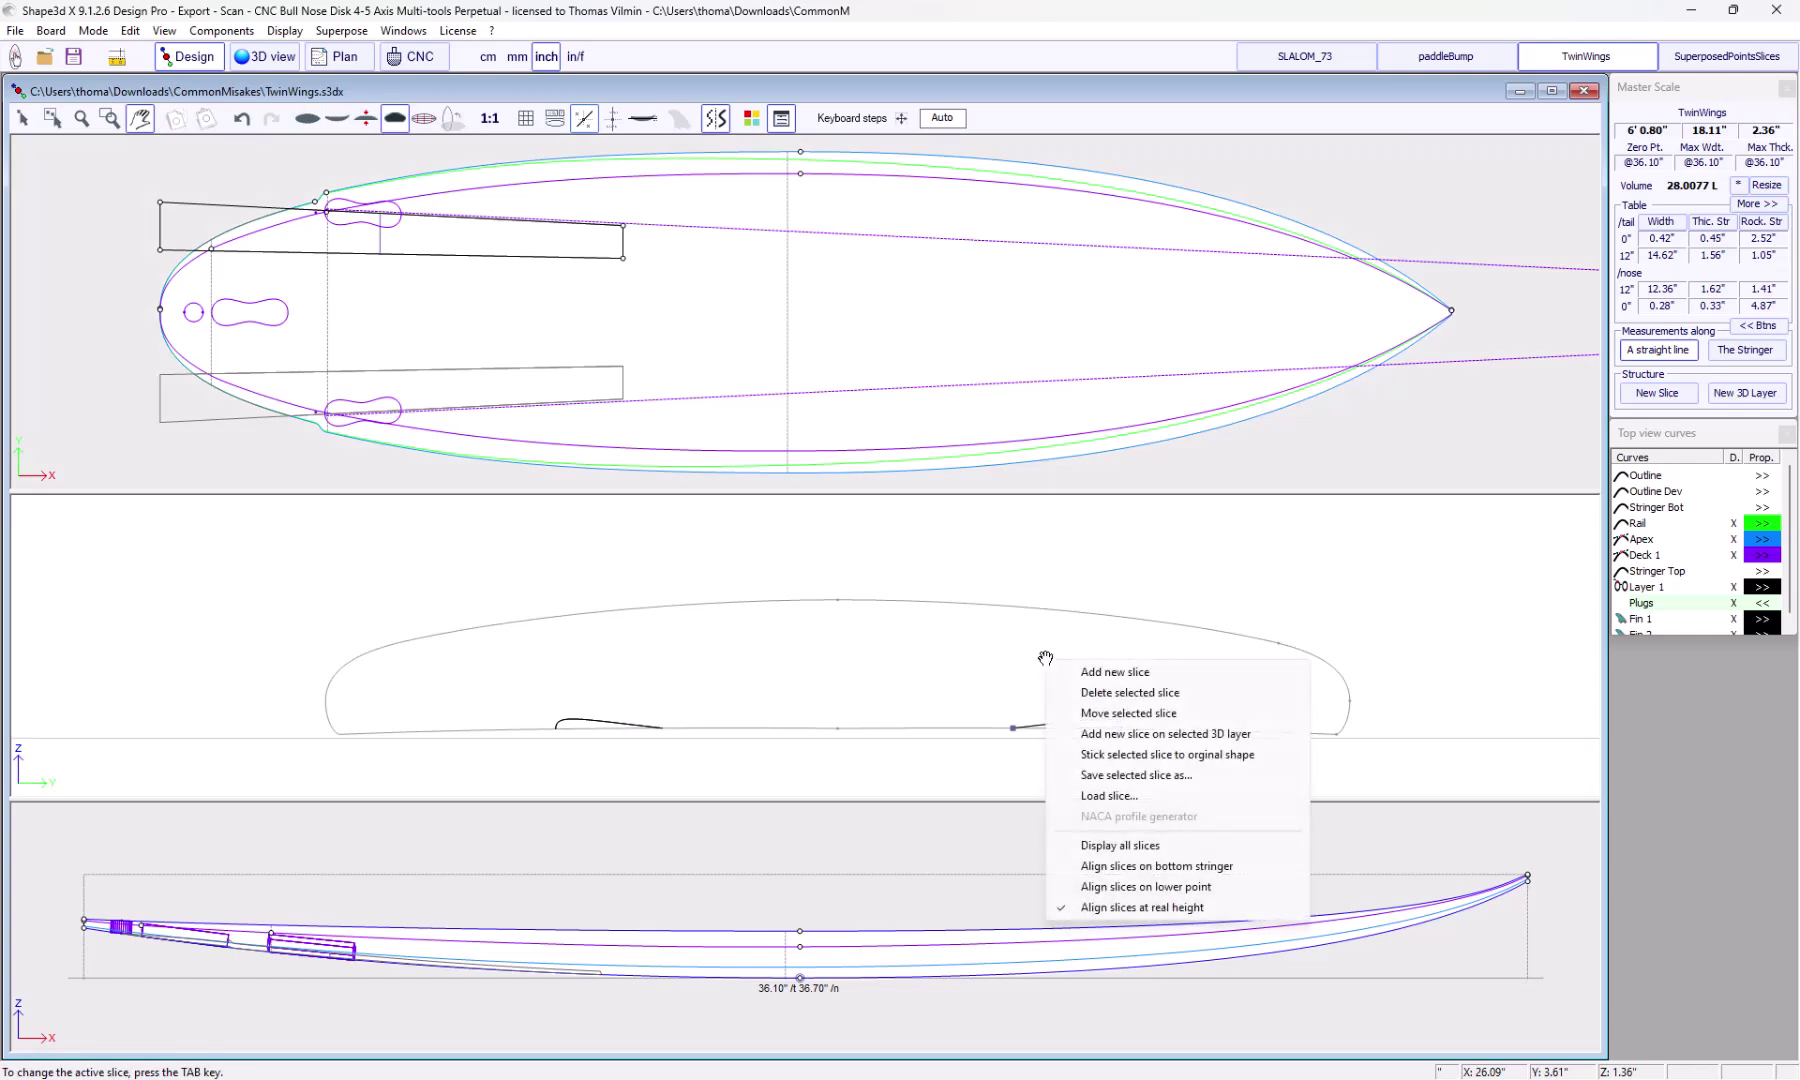
click(1115, 761)
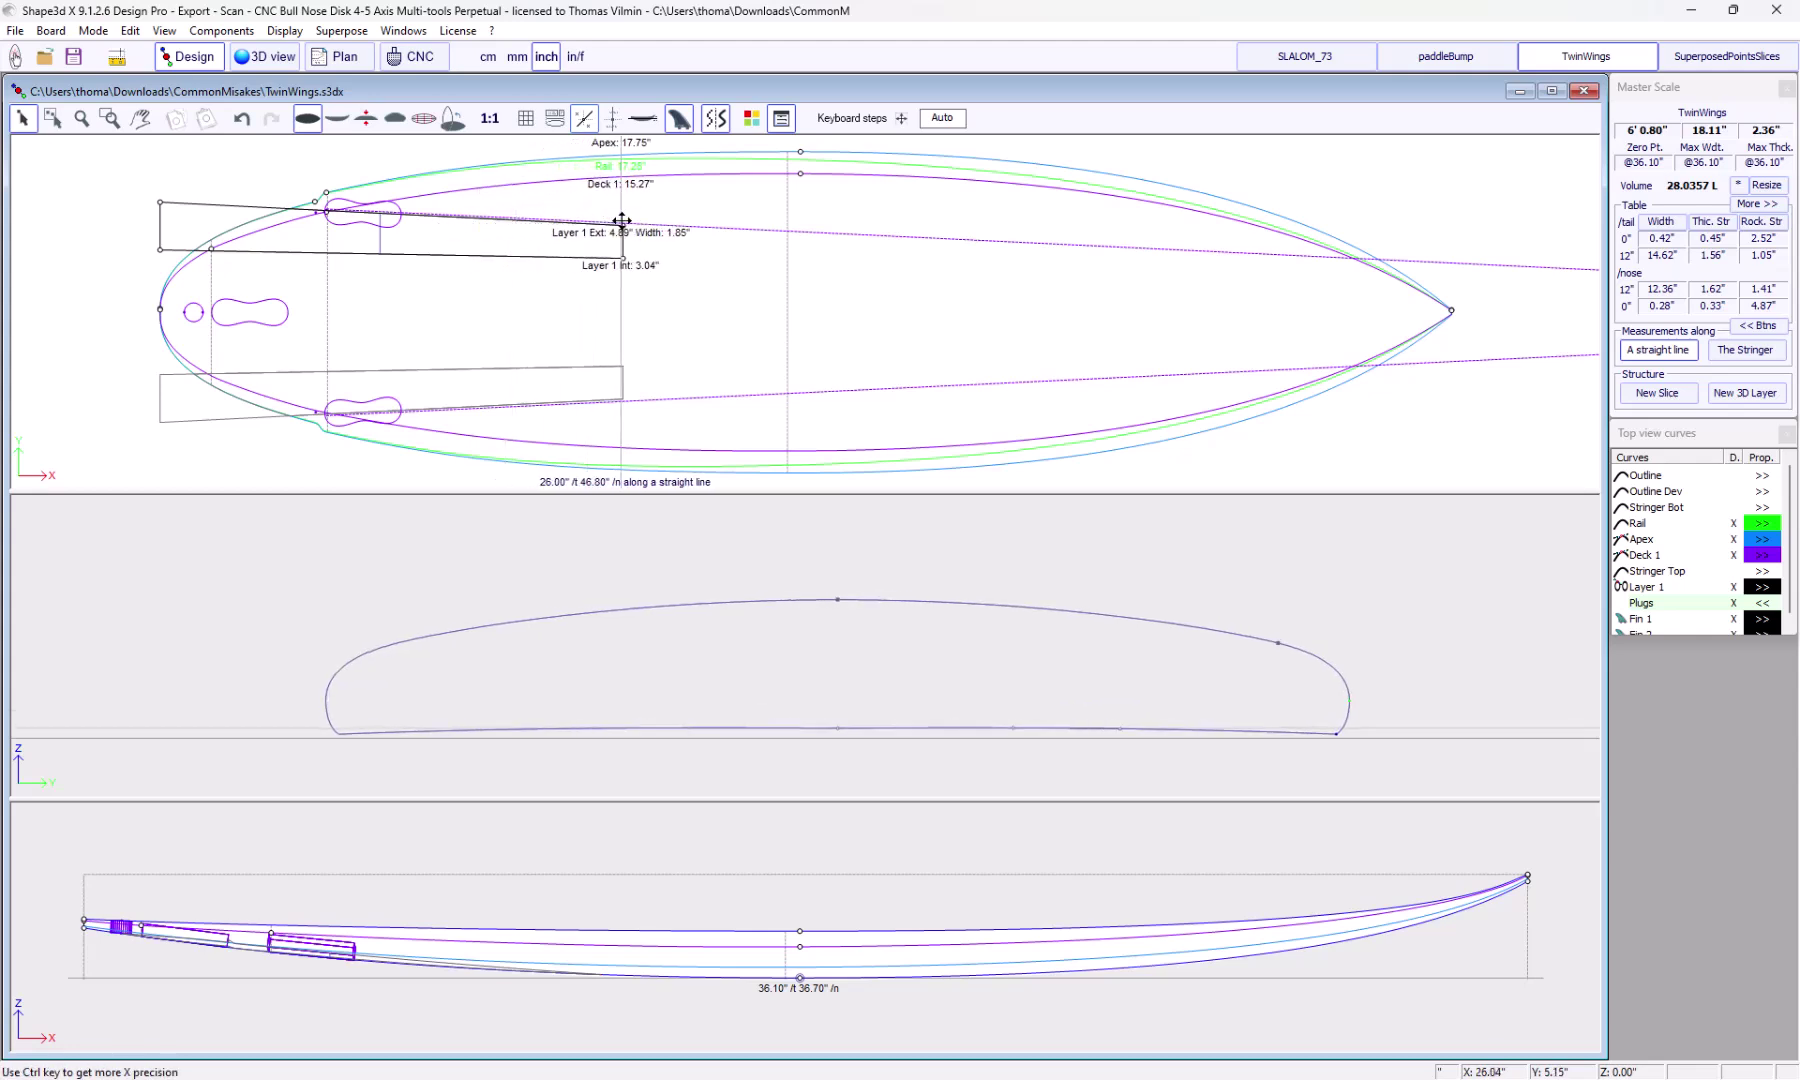
click(265, 56)
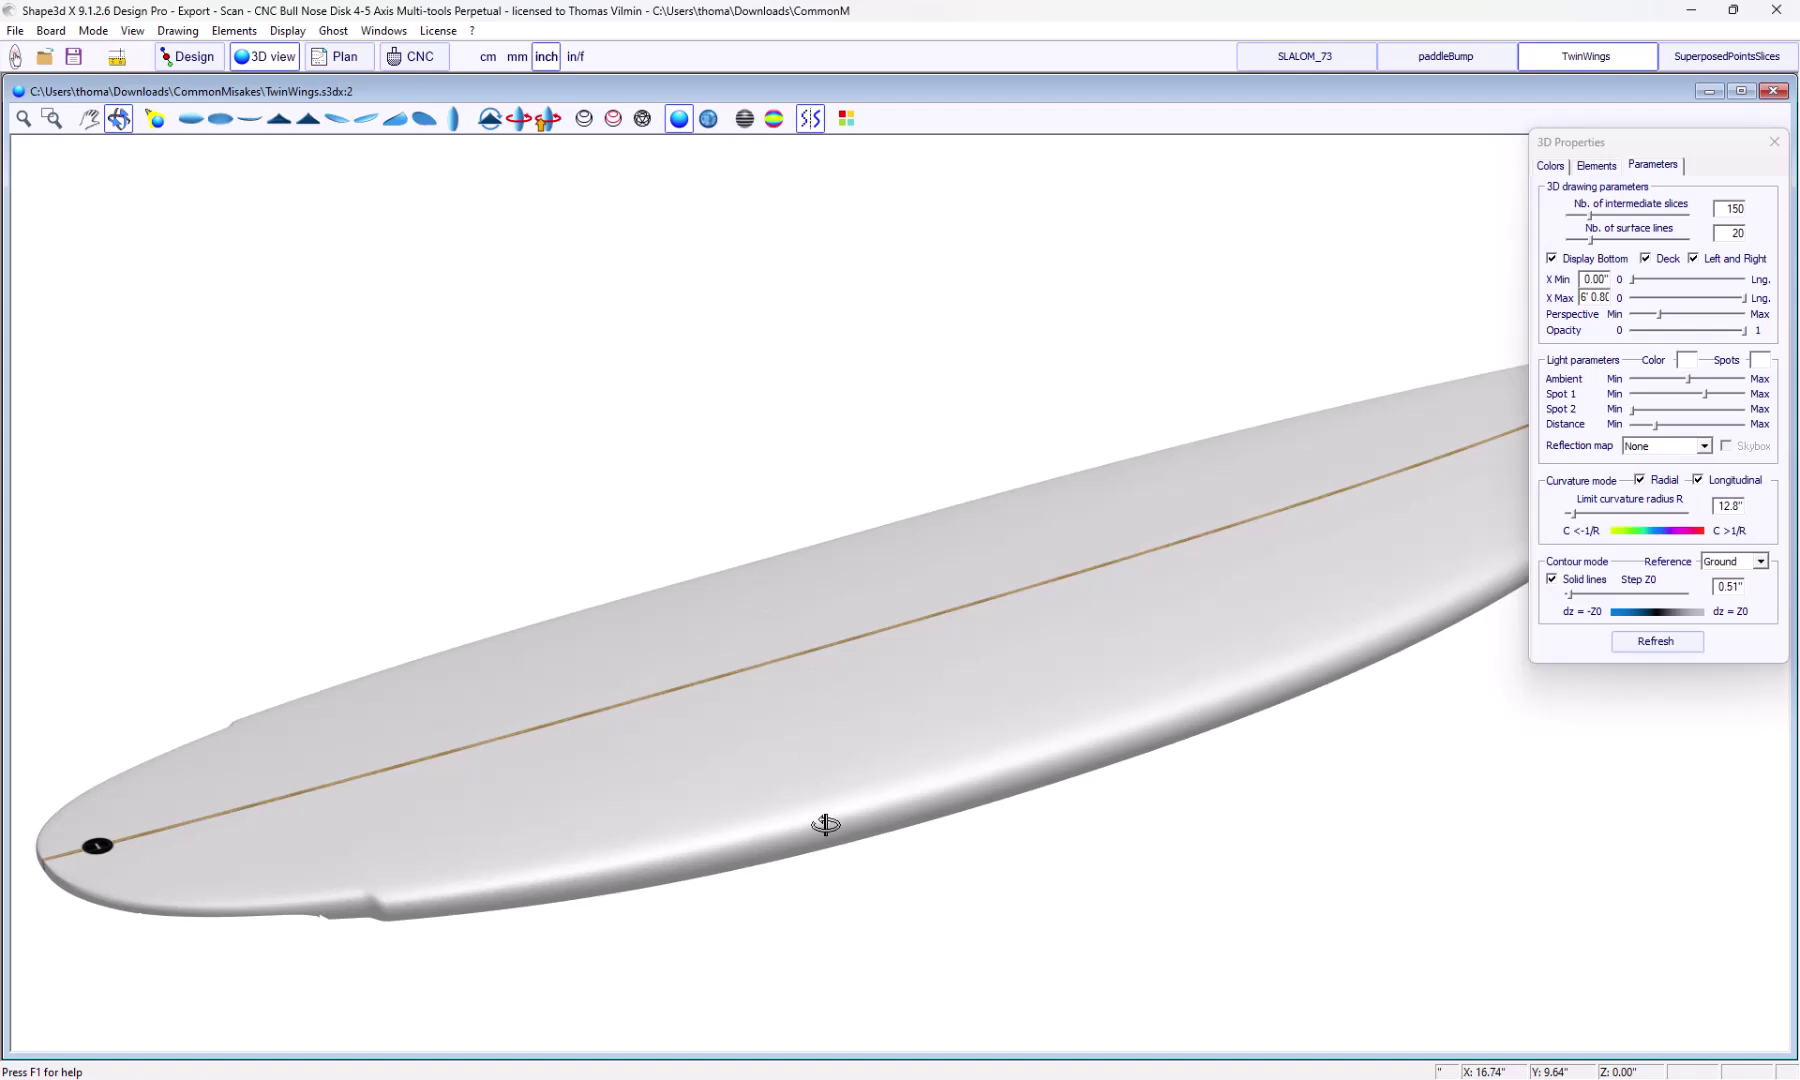
mouse_move(824, 824)
mouse_down()
mouse_move(747, 406)
mouse_move(715, 541)
mouse_move(735, 313)
mouse_move(738, 330)
mouse_up()
mouse_move(676, 690)
mouse_down()
mouse_move(831, 548)
mouse_move(141, 843)
mouse_move(993, 695)
mouse_up()
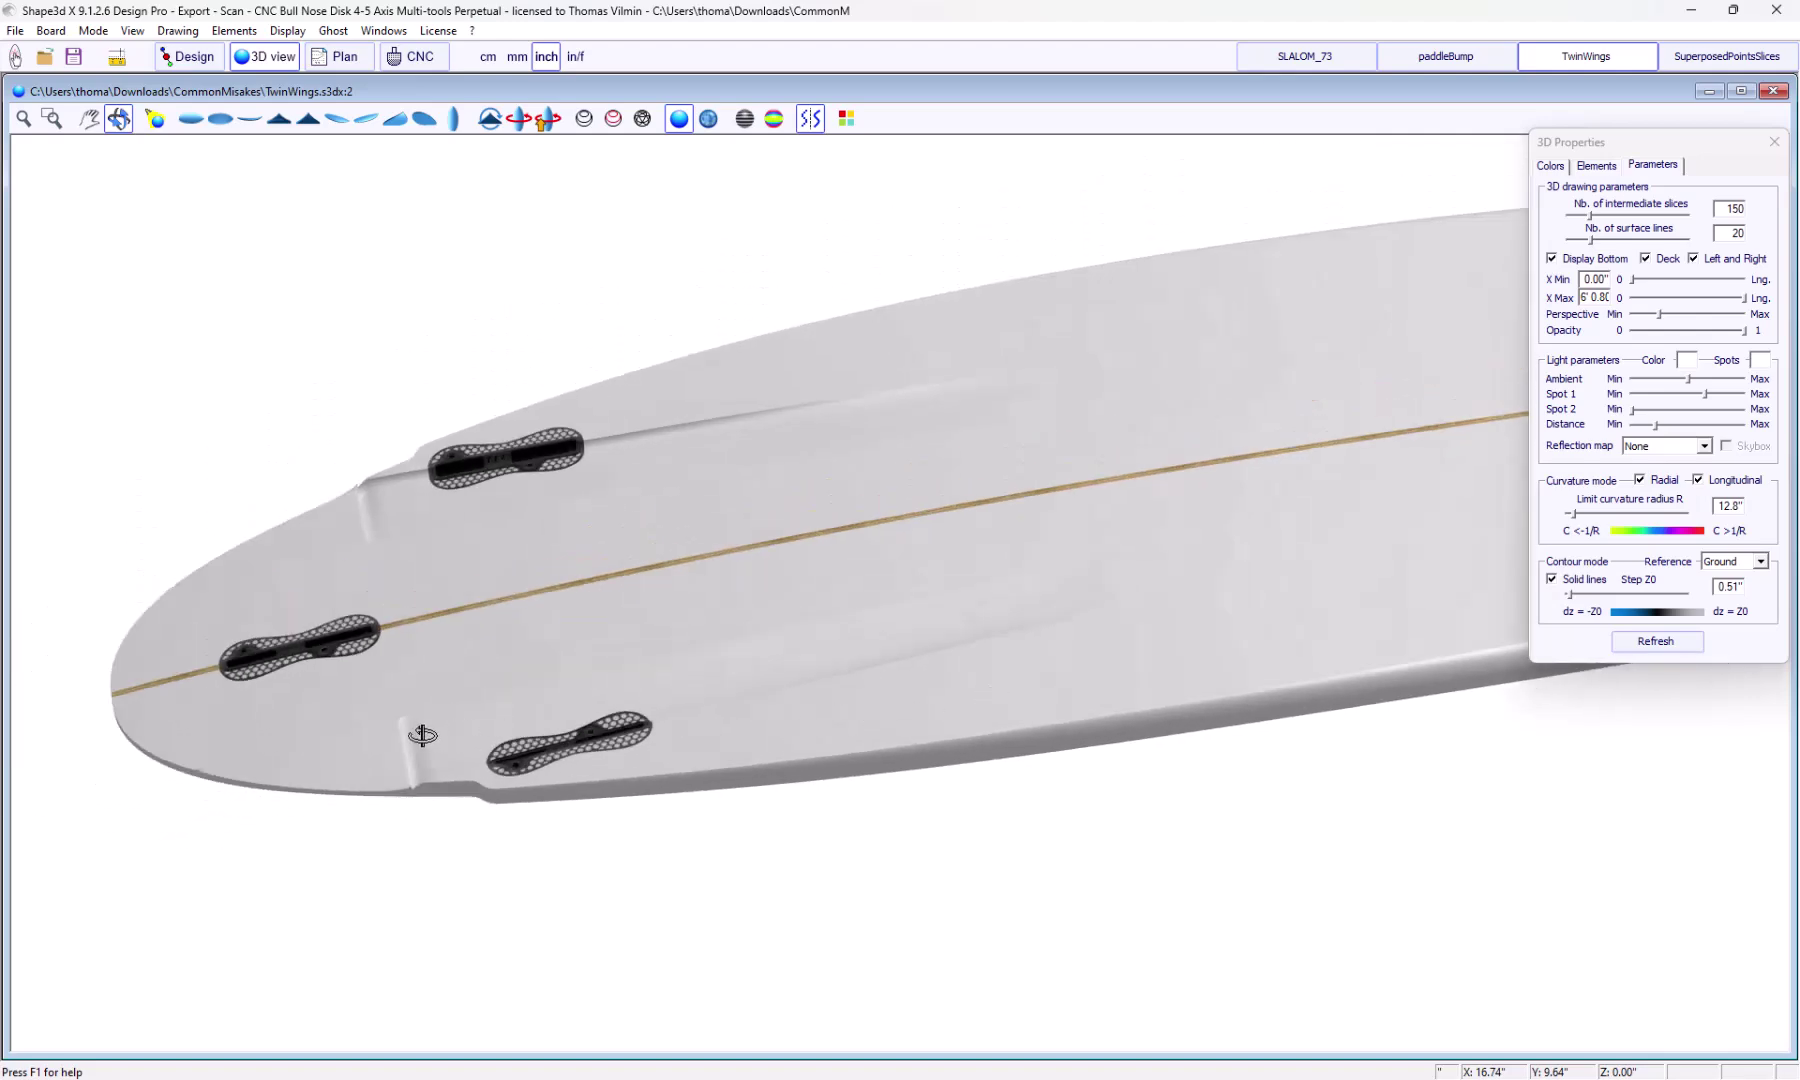
drag(399, 783, 406, 751)
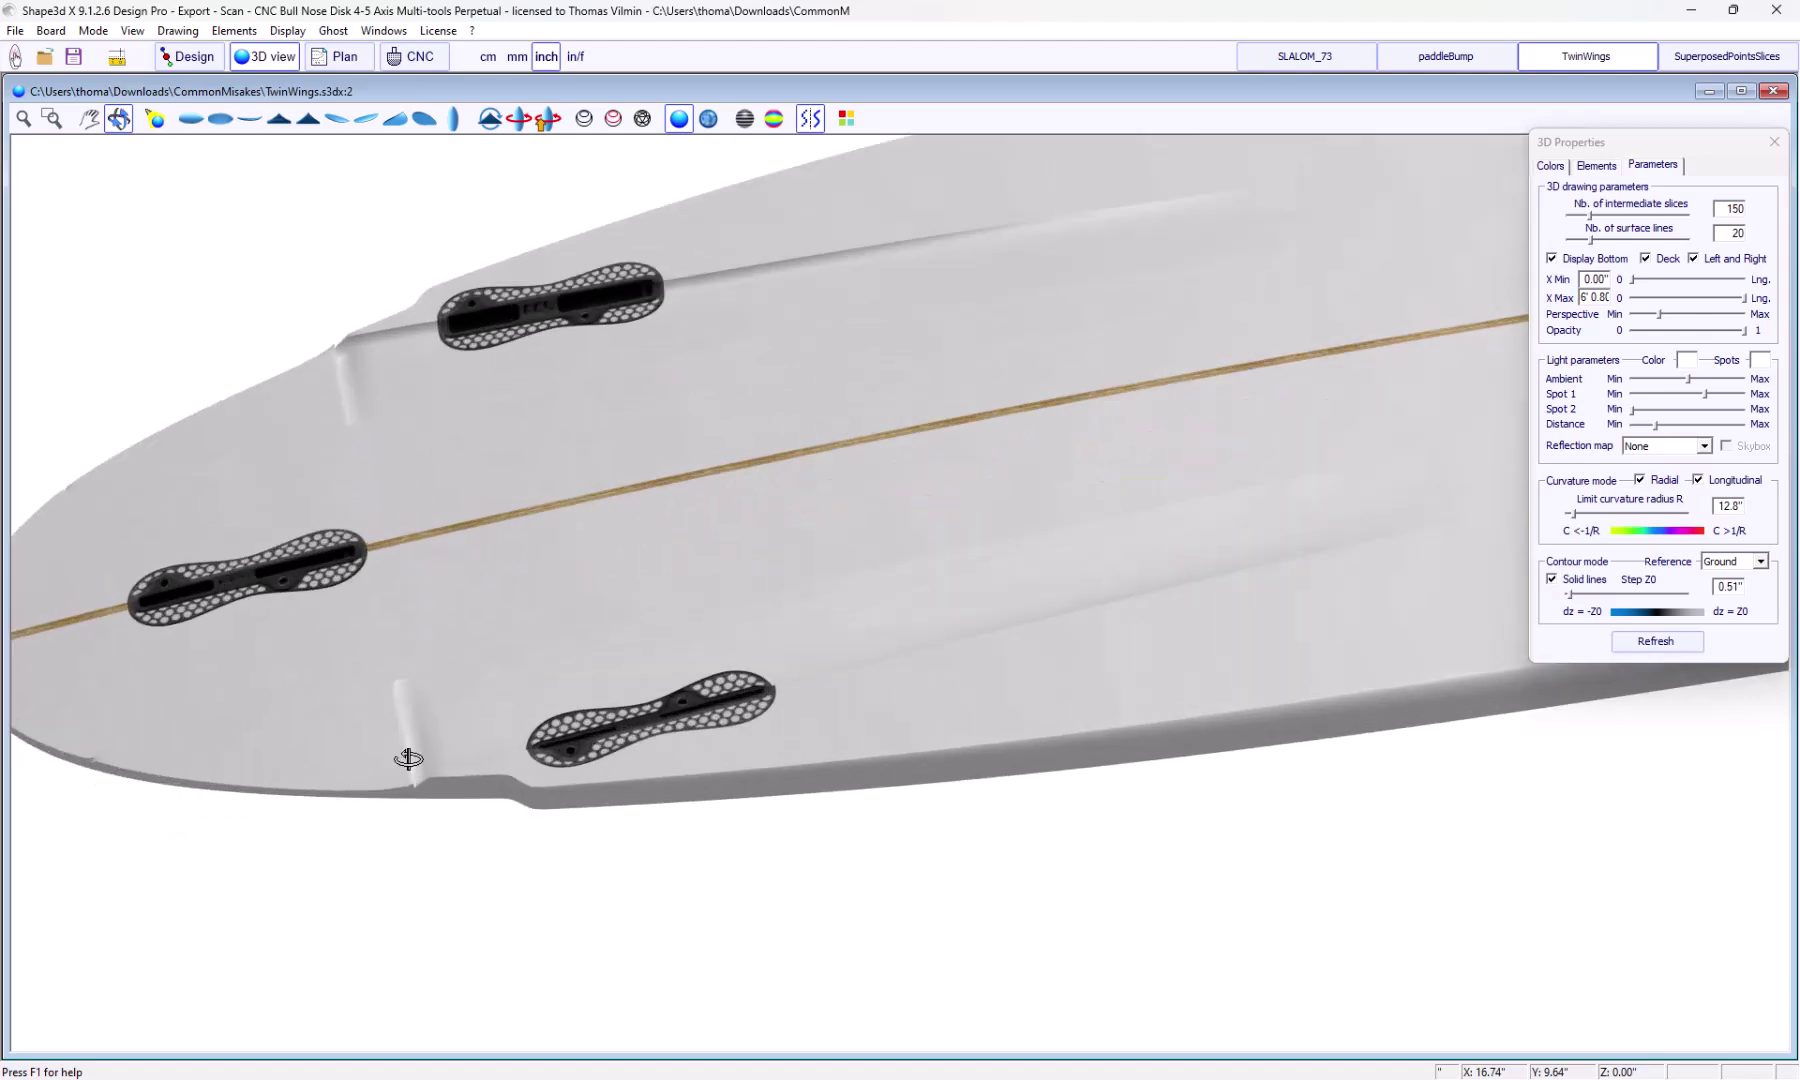
click(191, 57)
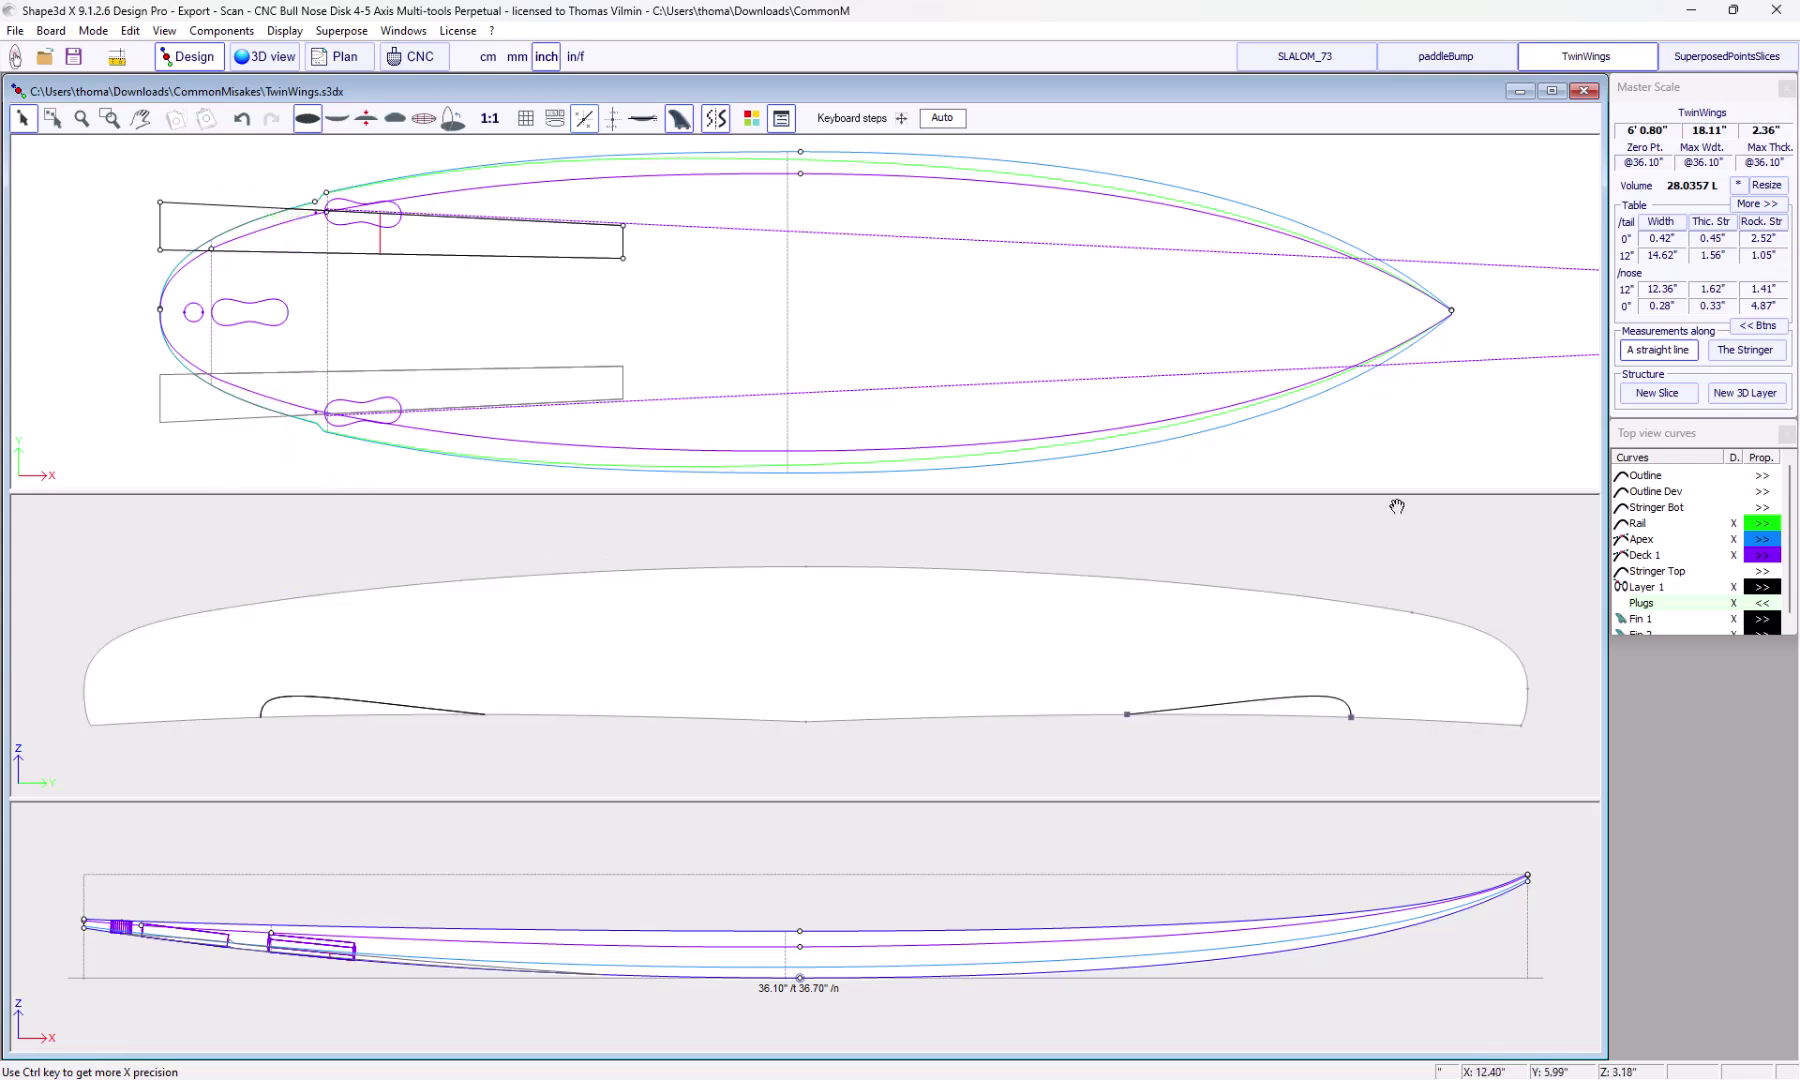
Enable Map on ext. rail for Layer 1's sides, then orbit the 3D render to inspect the channels
click(1761, 587)
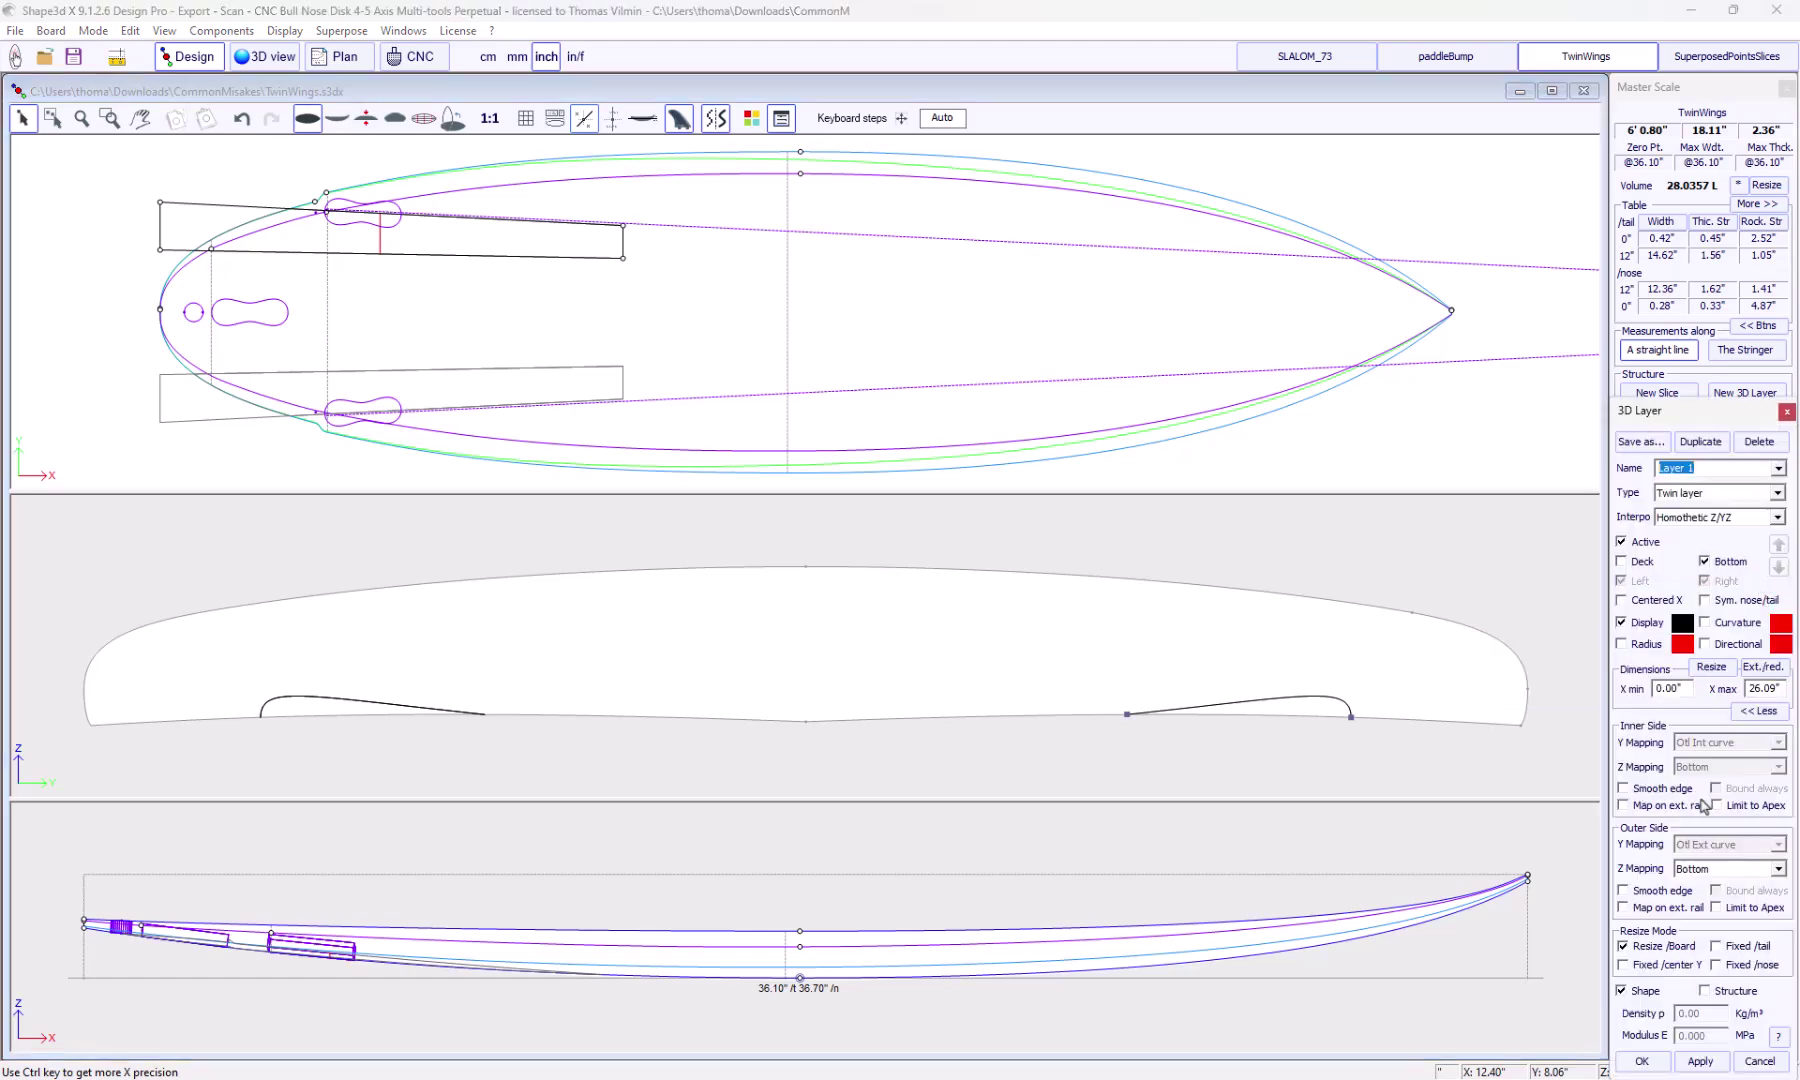
click(1665, 915)
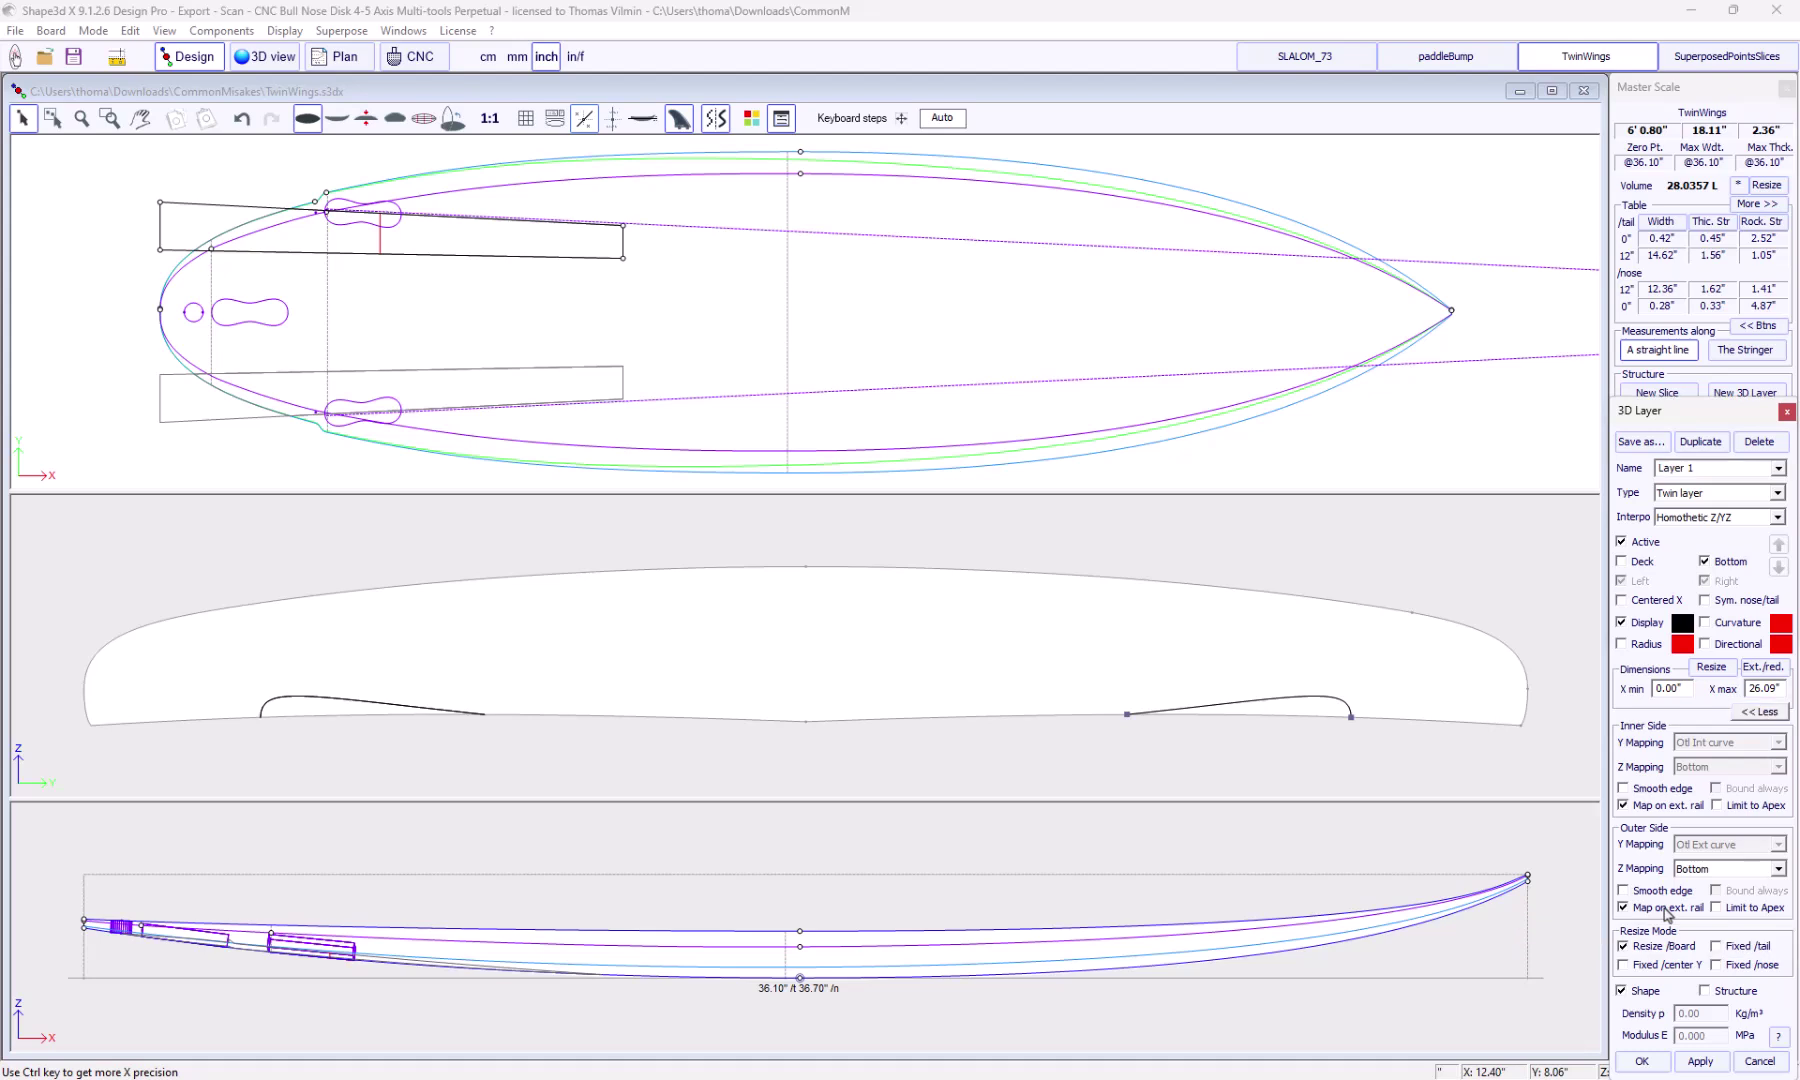
click(1646, 1060)
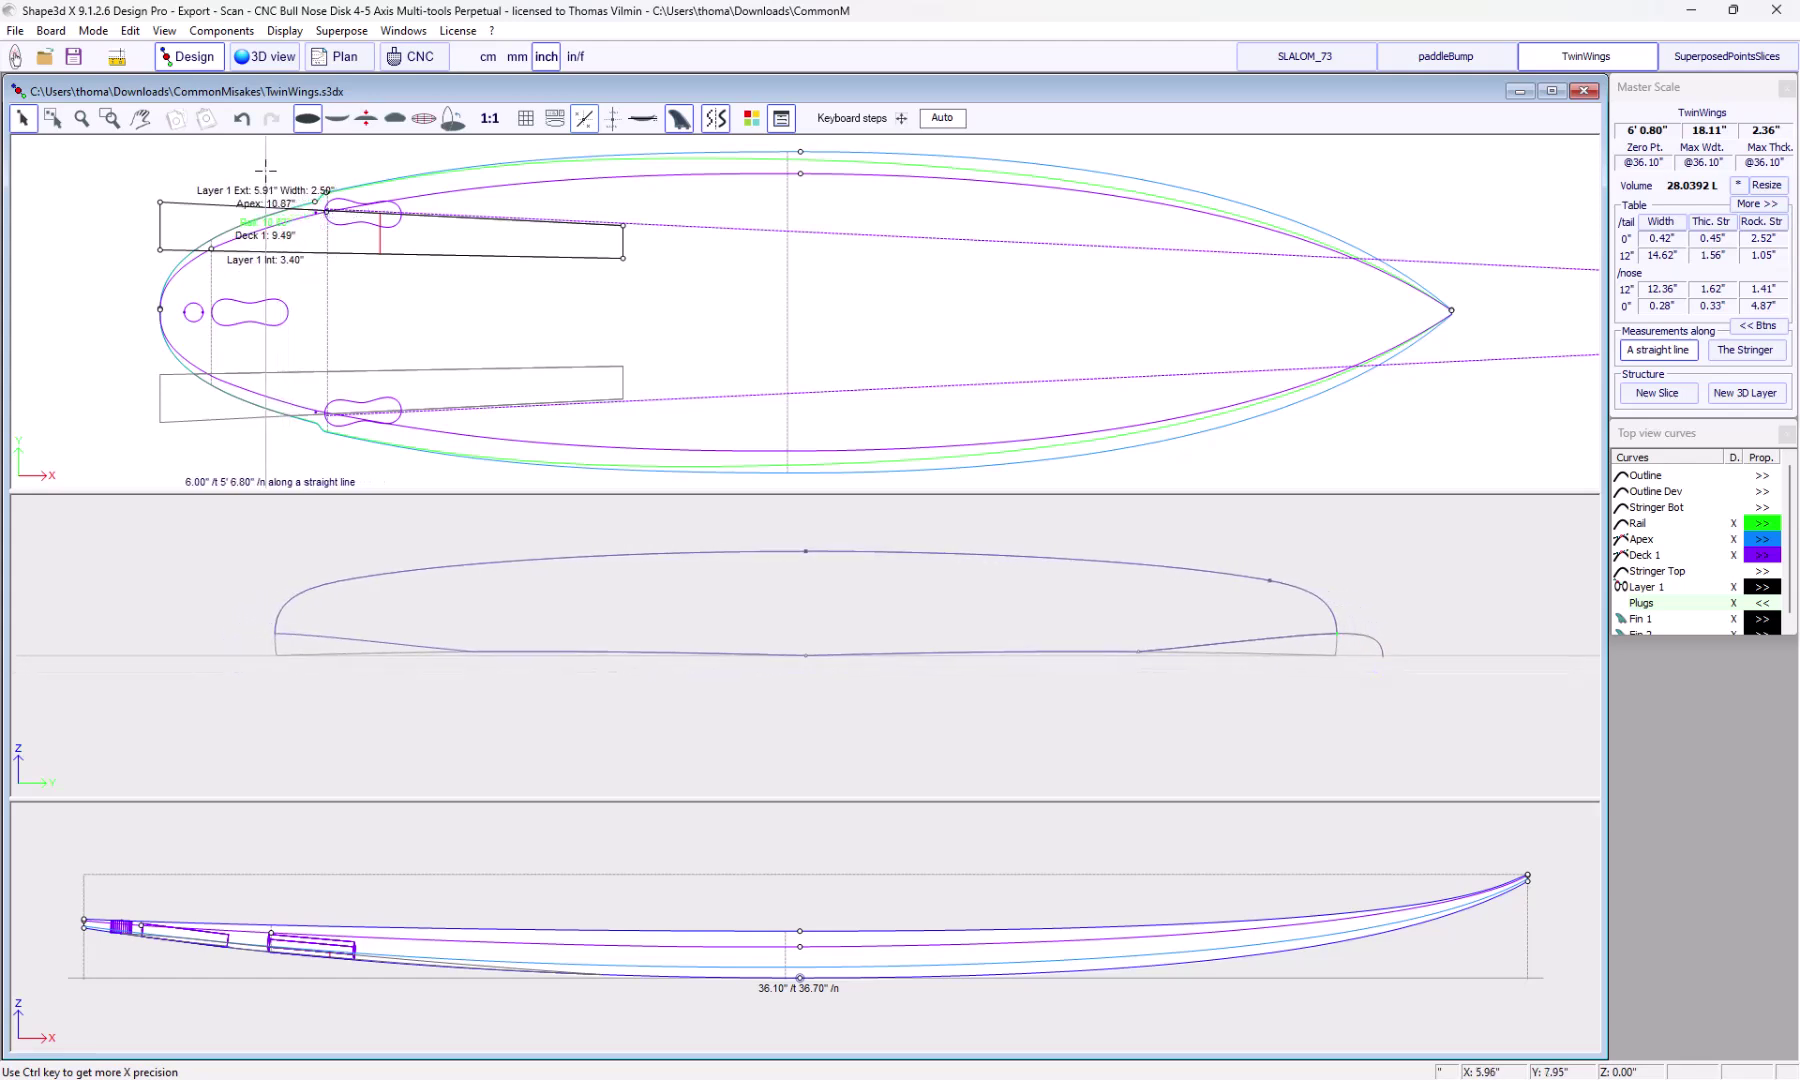
click(264, 57)
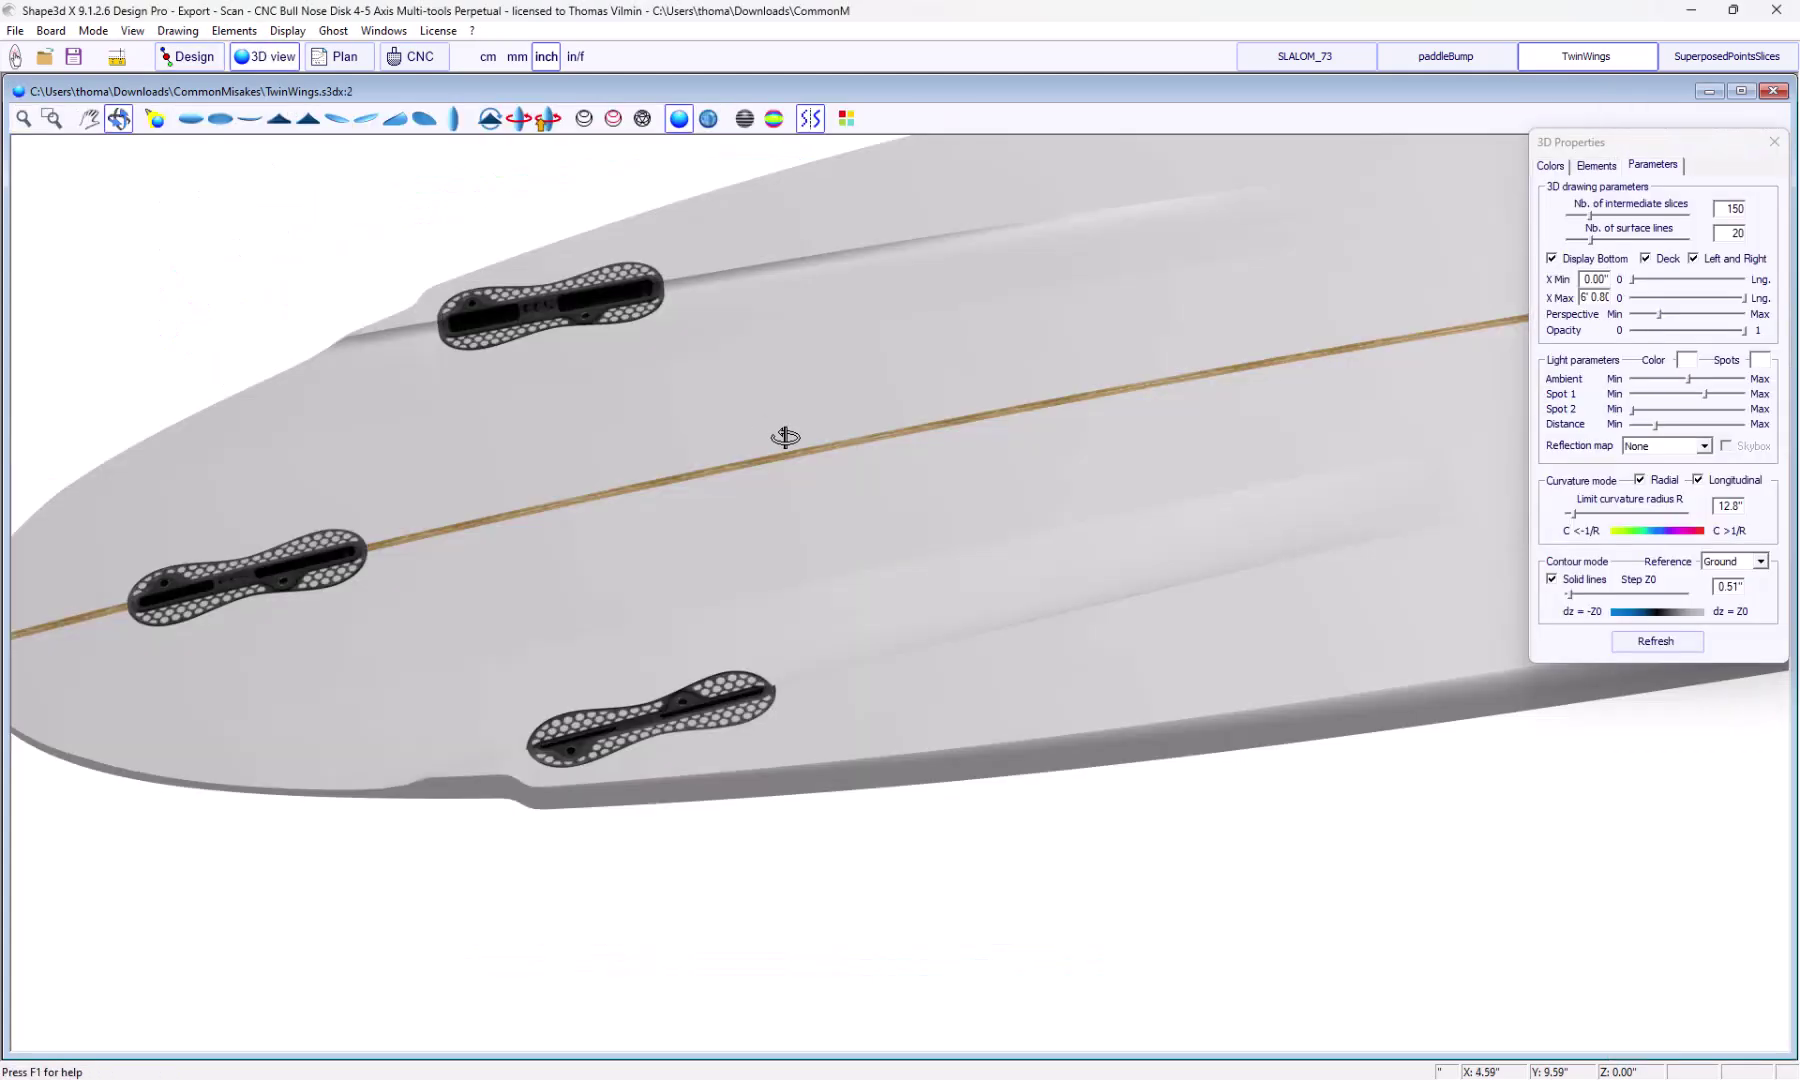
mouse_move(800, 450)
mouse_down()
mouse_move(764, 534)
mouse_move(1077, 522)
mouse_move(923, 560)
mouse_move(933, 603)
mouse_up()
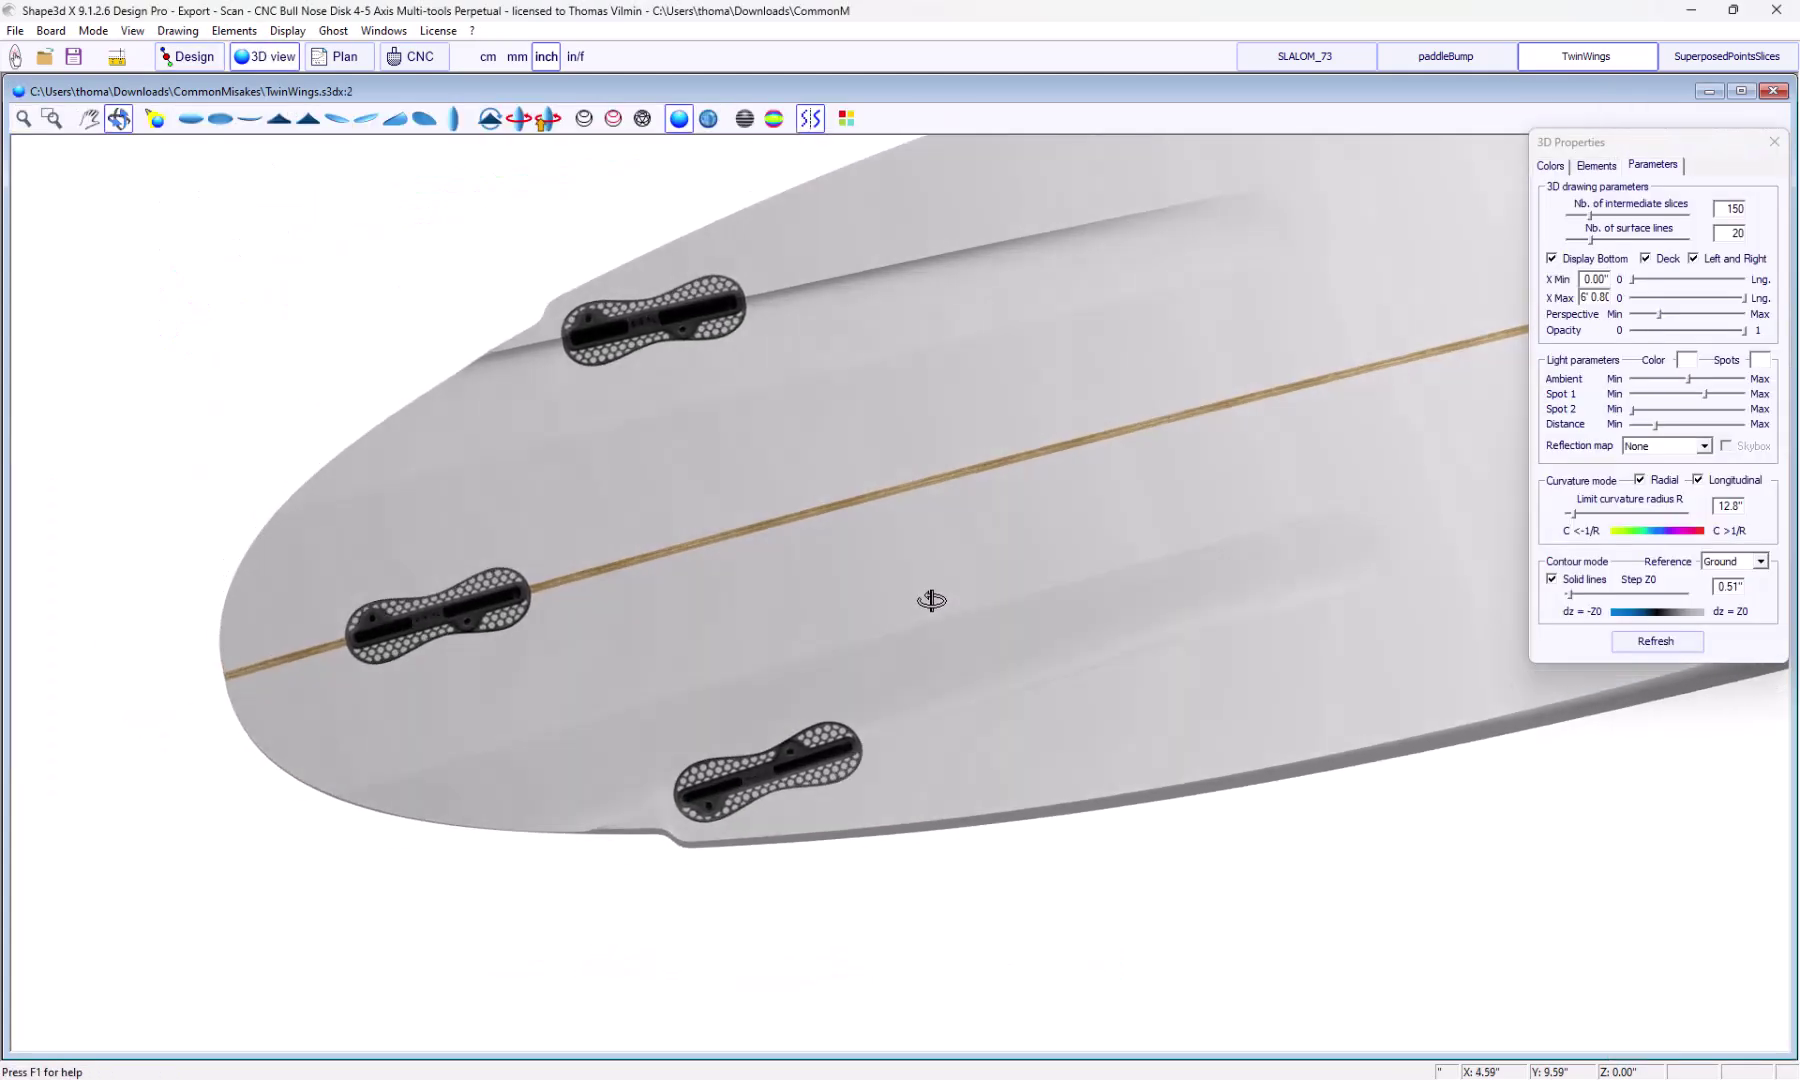
In the Design view, drag Slice 2's rail-point tangent to bend the bottom curve
click(188, 59)
double_click(372, 245)
click(211, 288)
click(1525, 710)
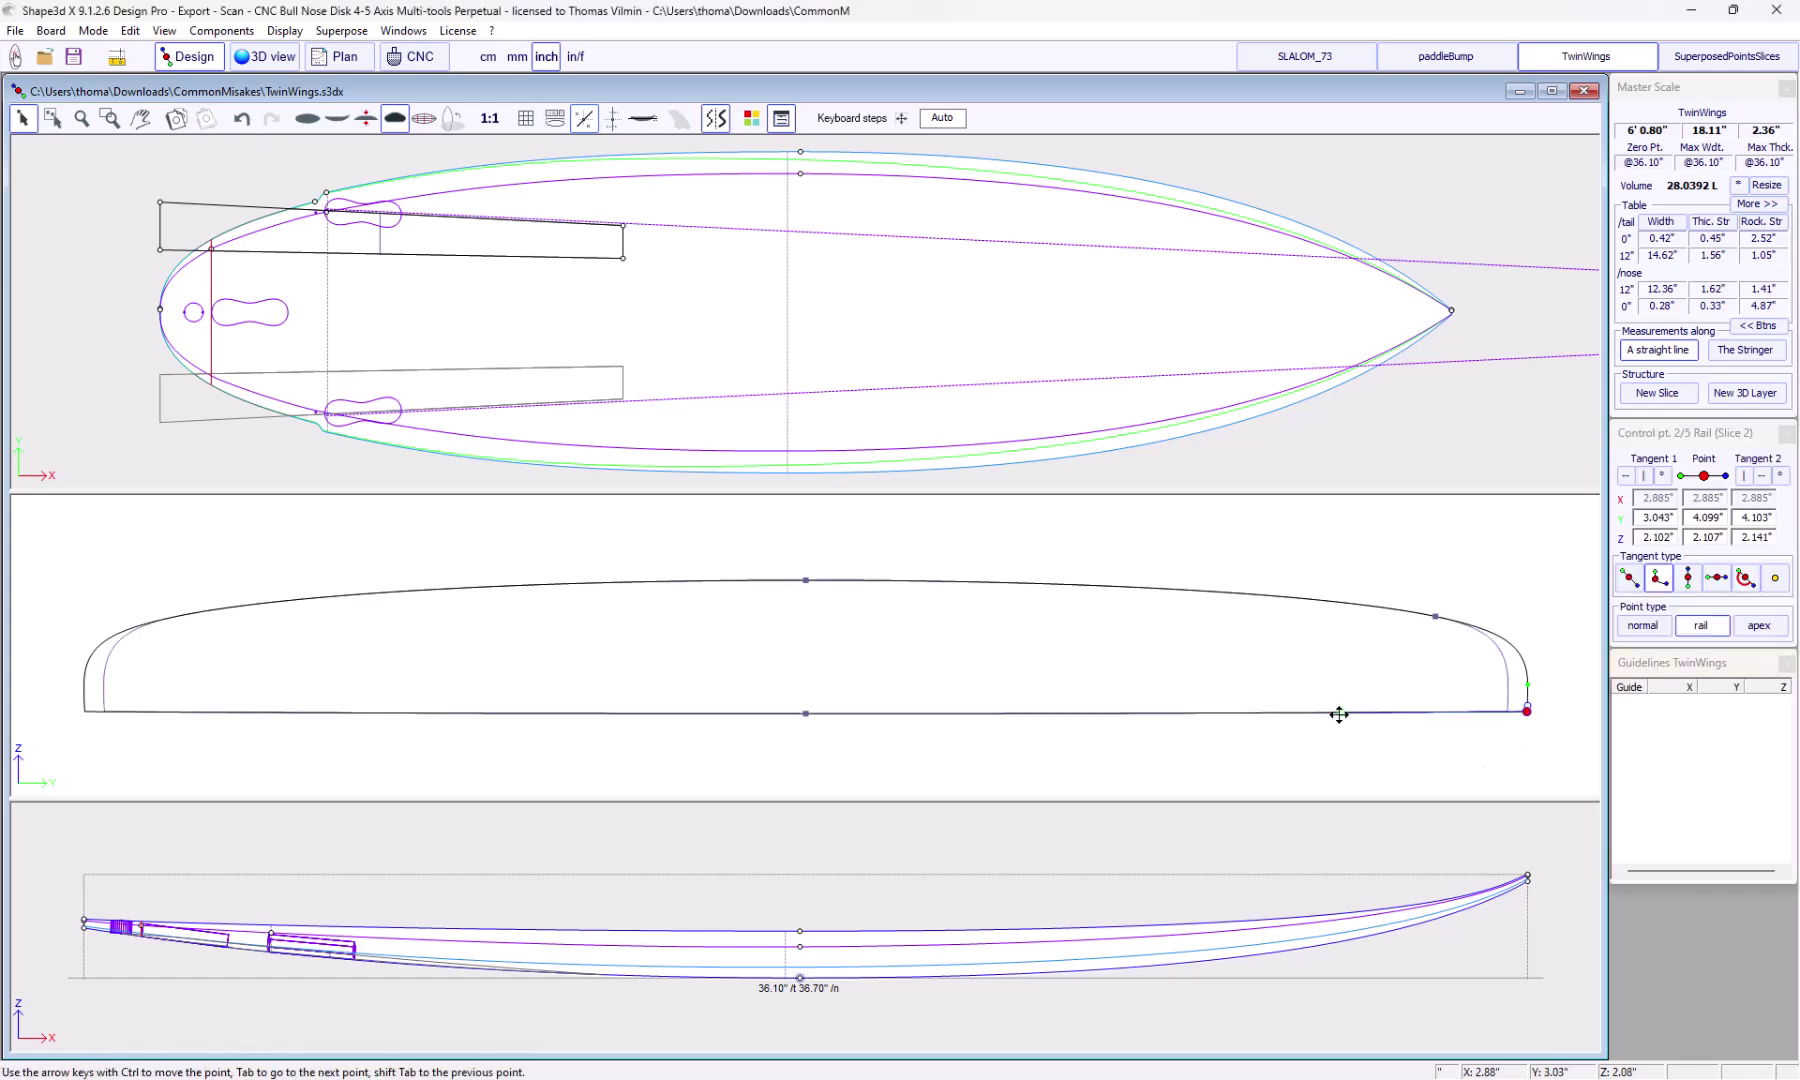
mouse_move(1342, 715)
mouse_down()
mouse_move(1360, 694)
mouse_move(1421, 707)
mouse_move(1350, 707)
mouse_move(1524, 713)
mouse_up()
click(291, 178)
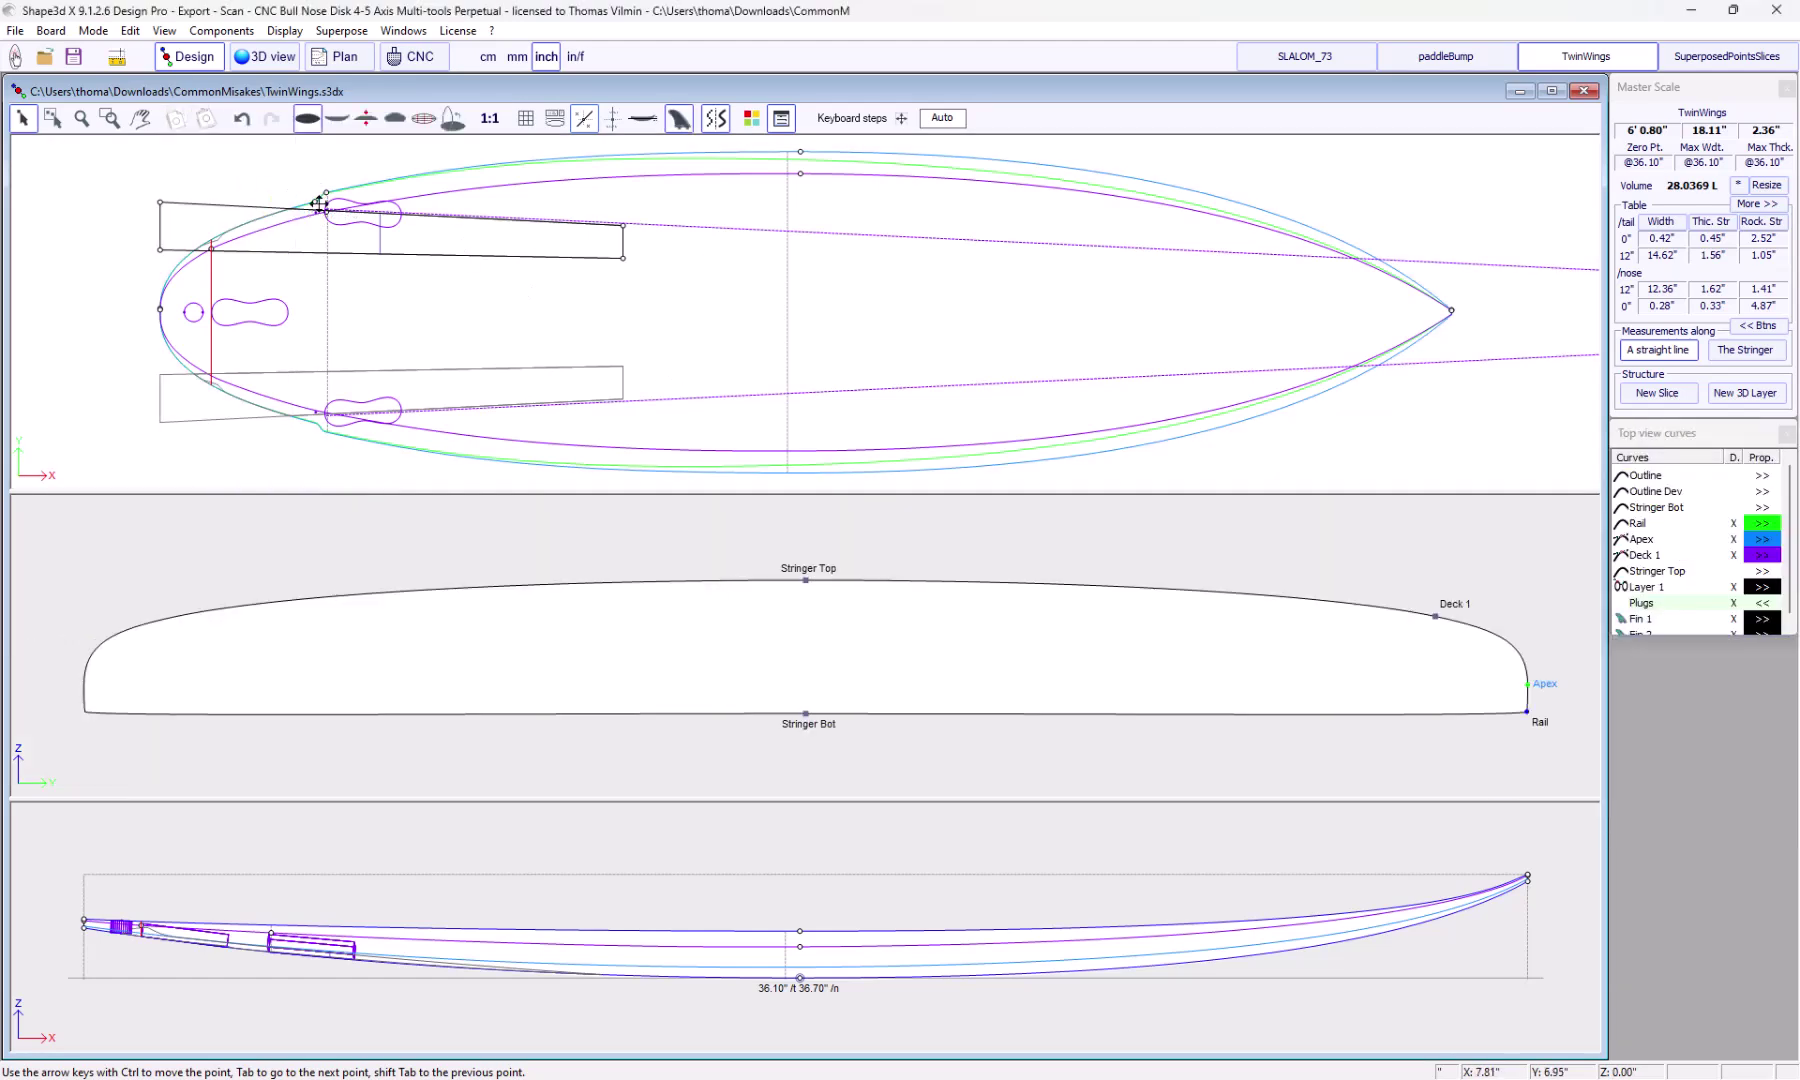
Switch to Slice 3 and inspect its rail point in the cross-section
click(325, 279)
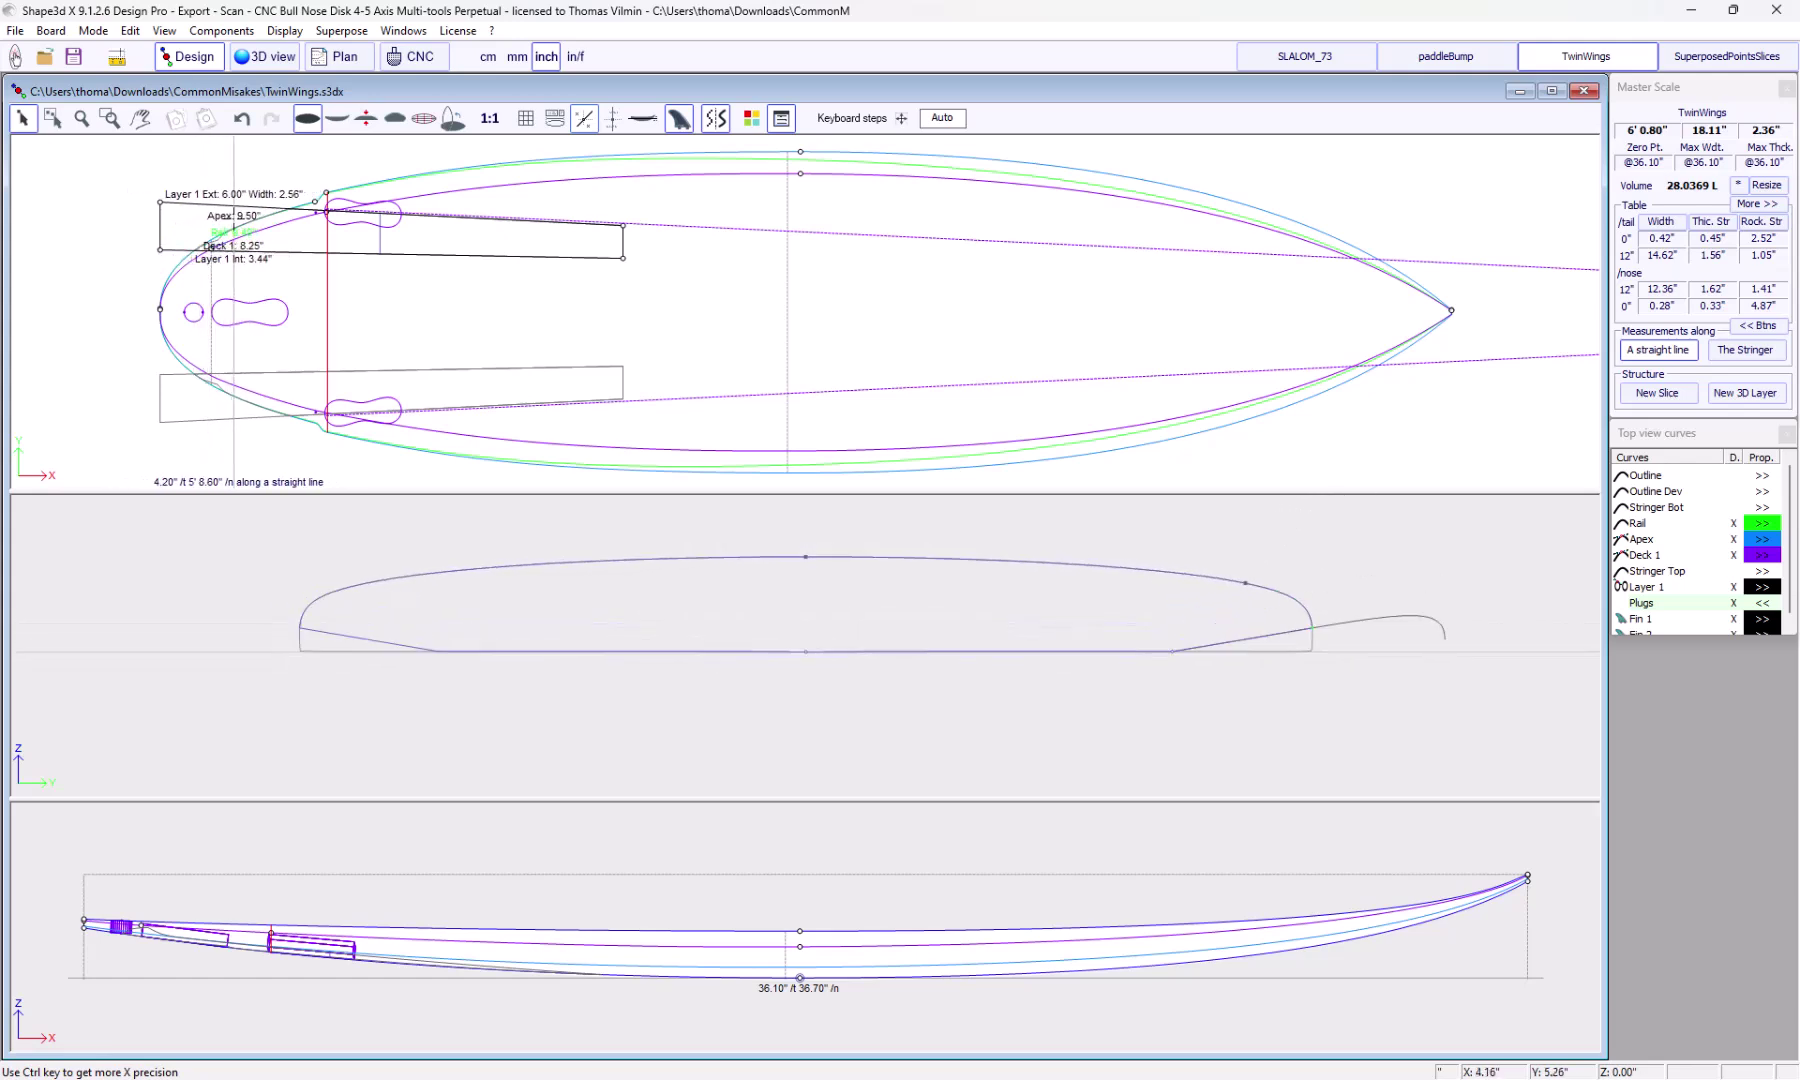
click(379, 247)
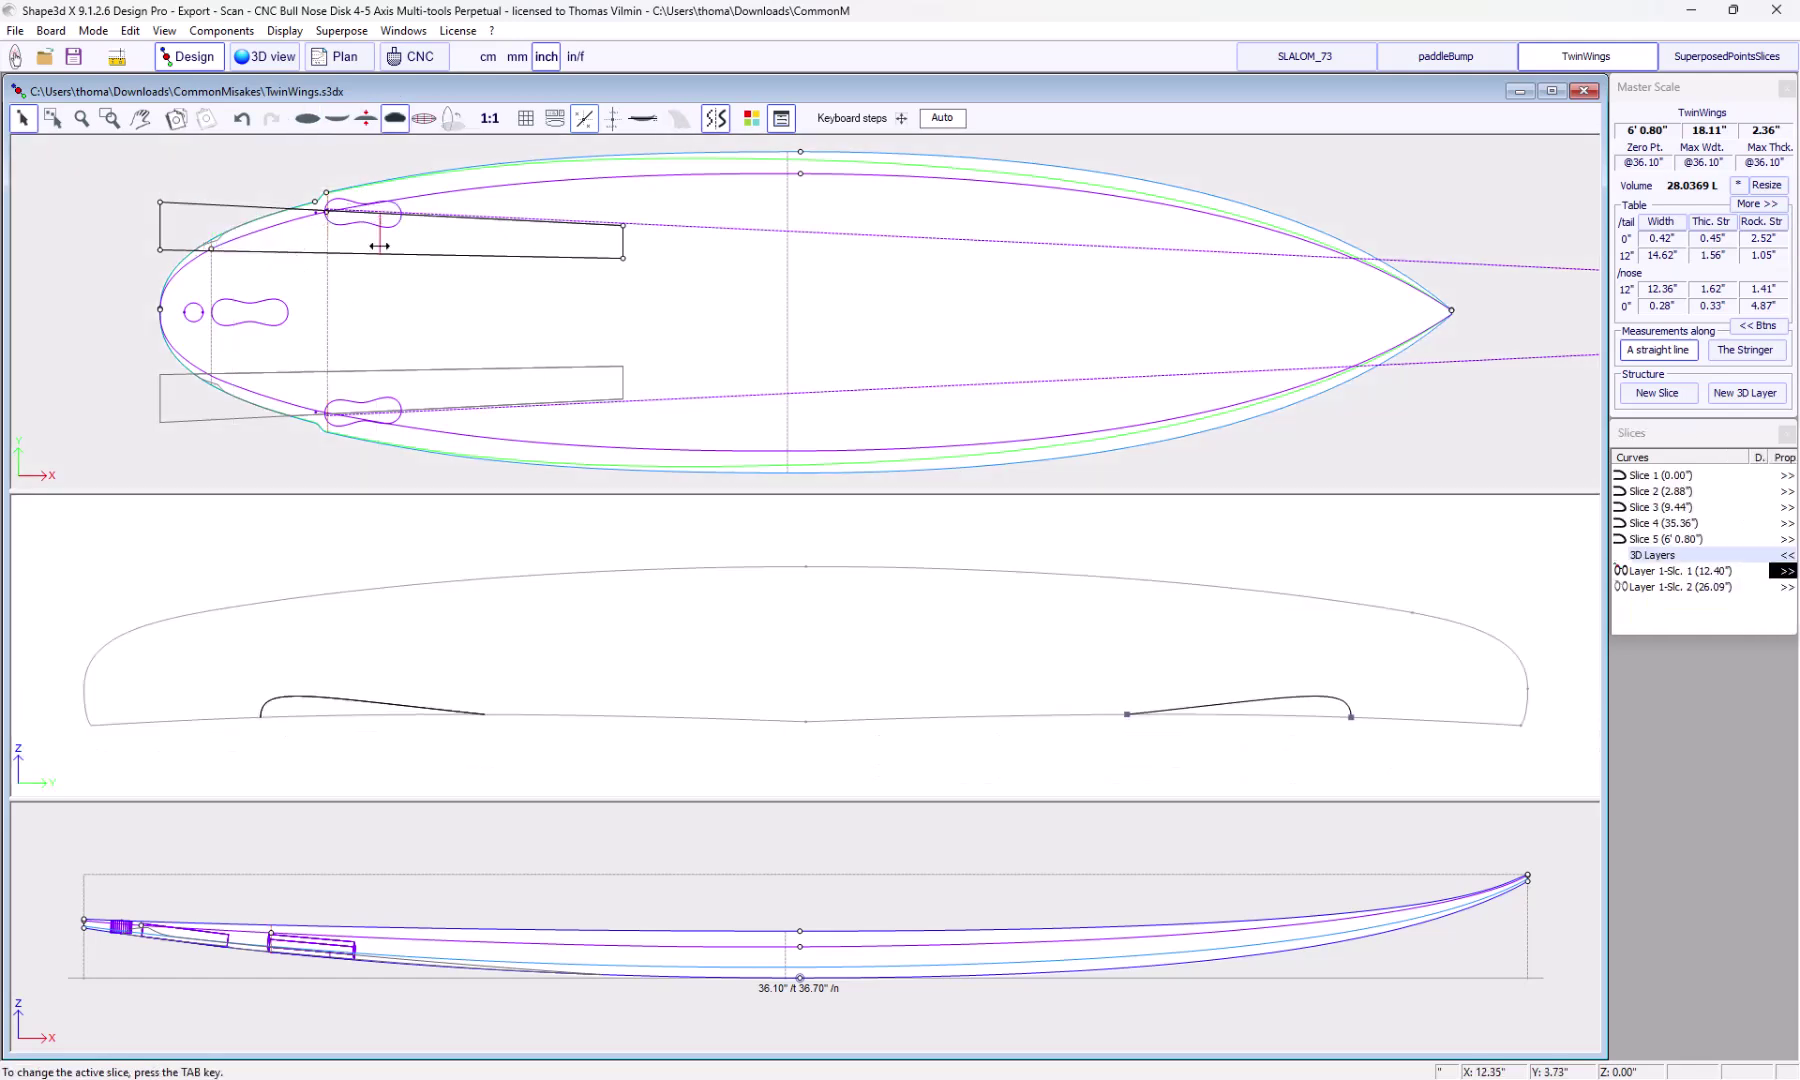
click(327, 282)
click(1522, 716)
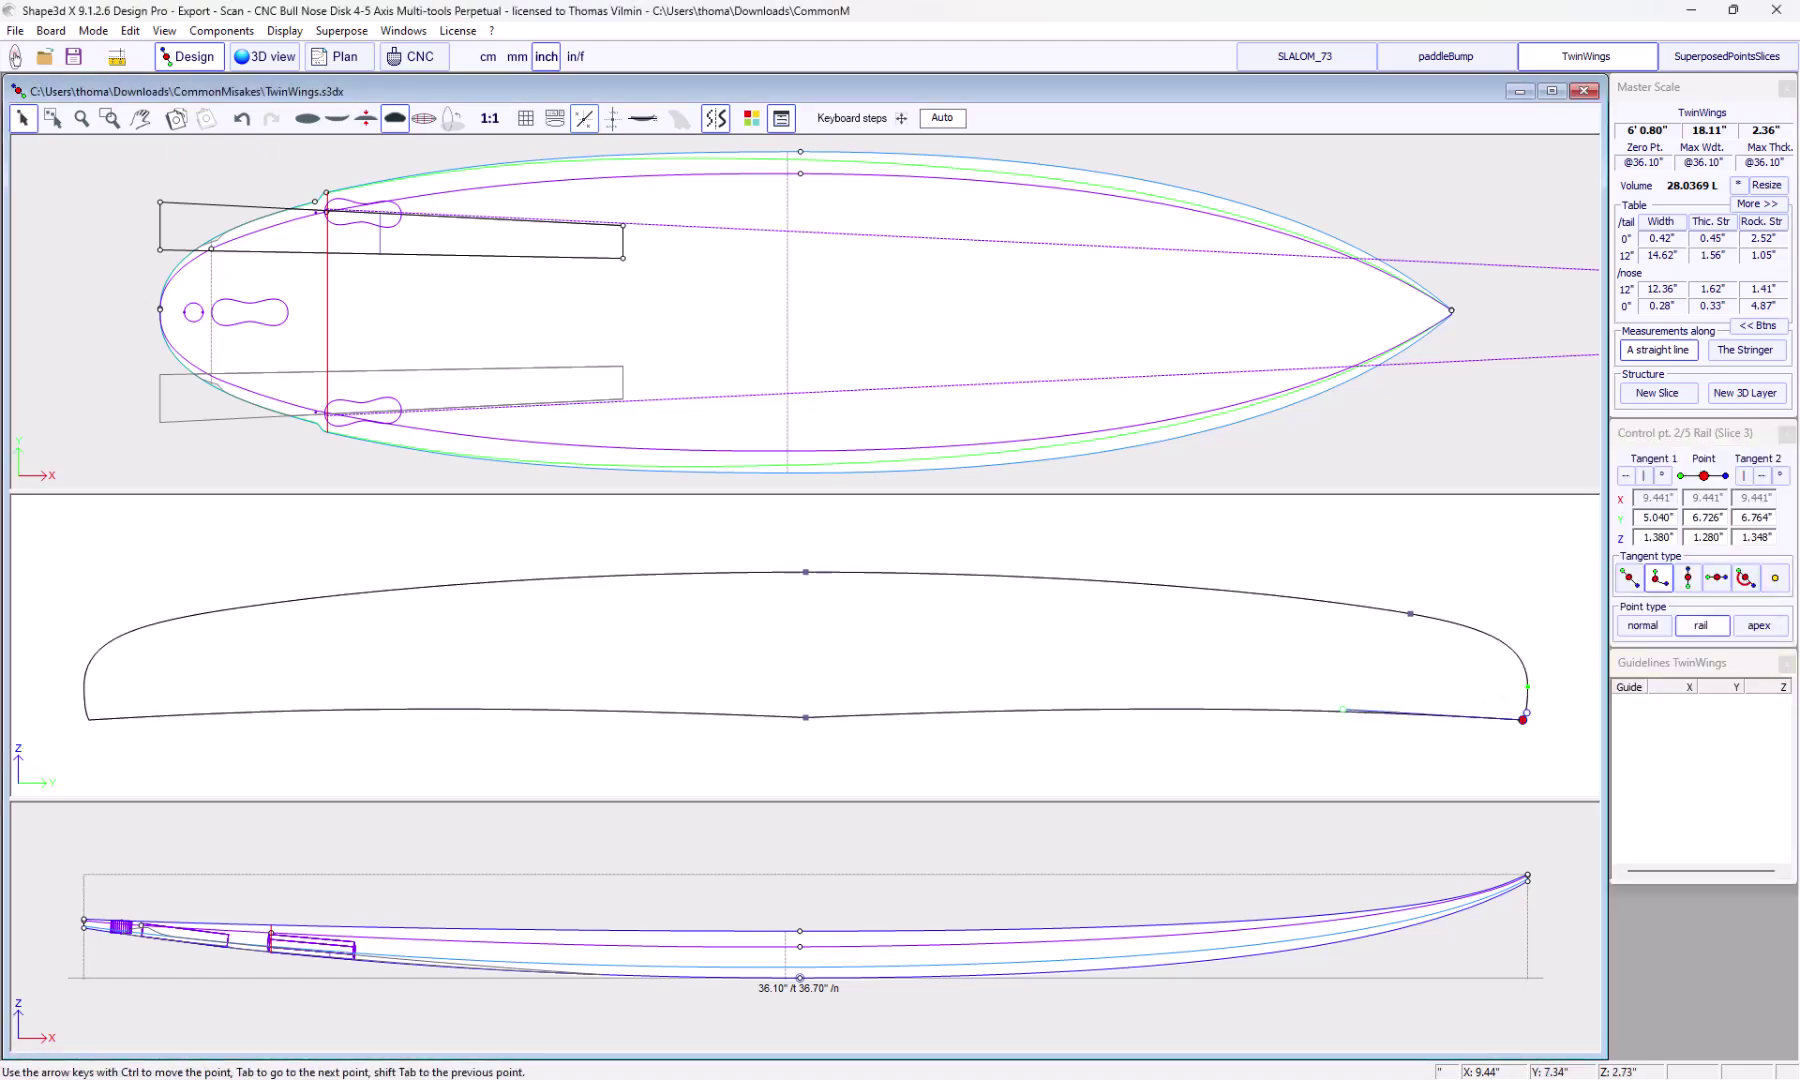
click(895, 256)
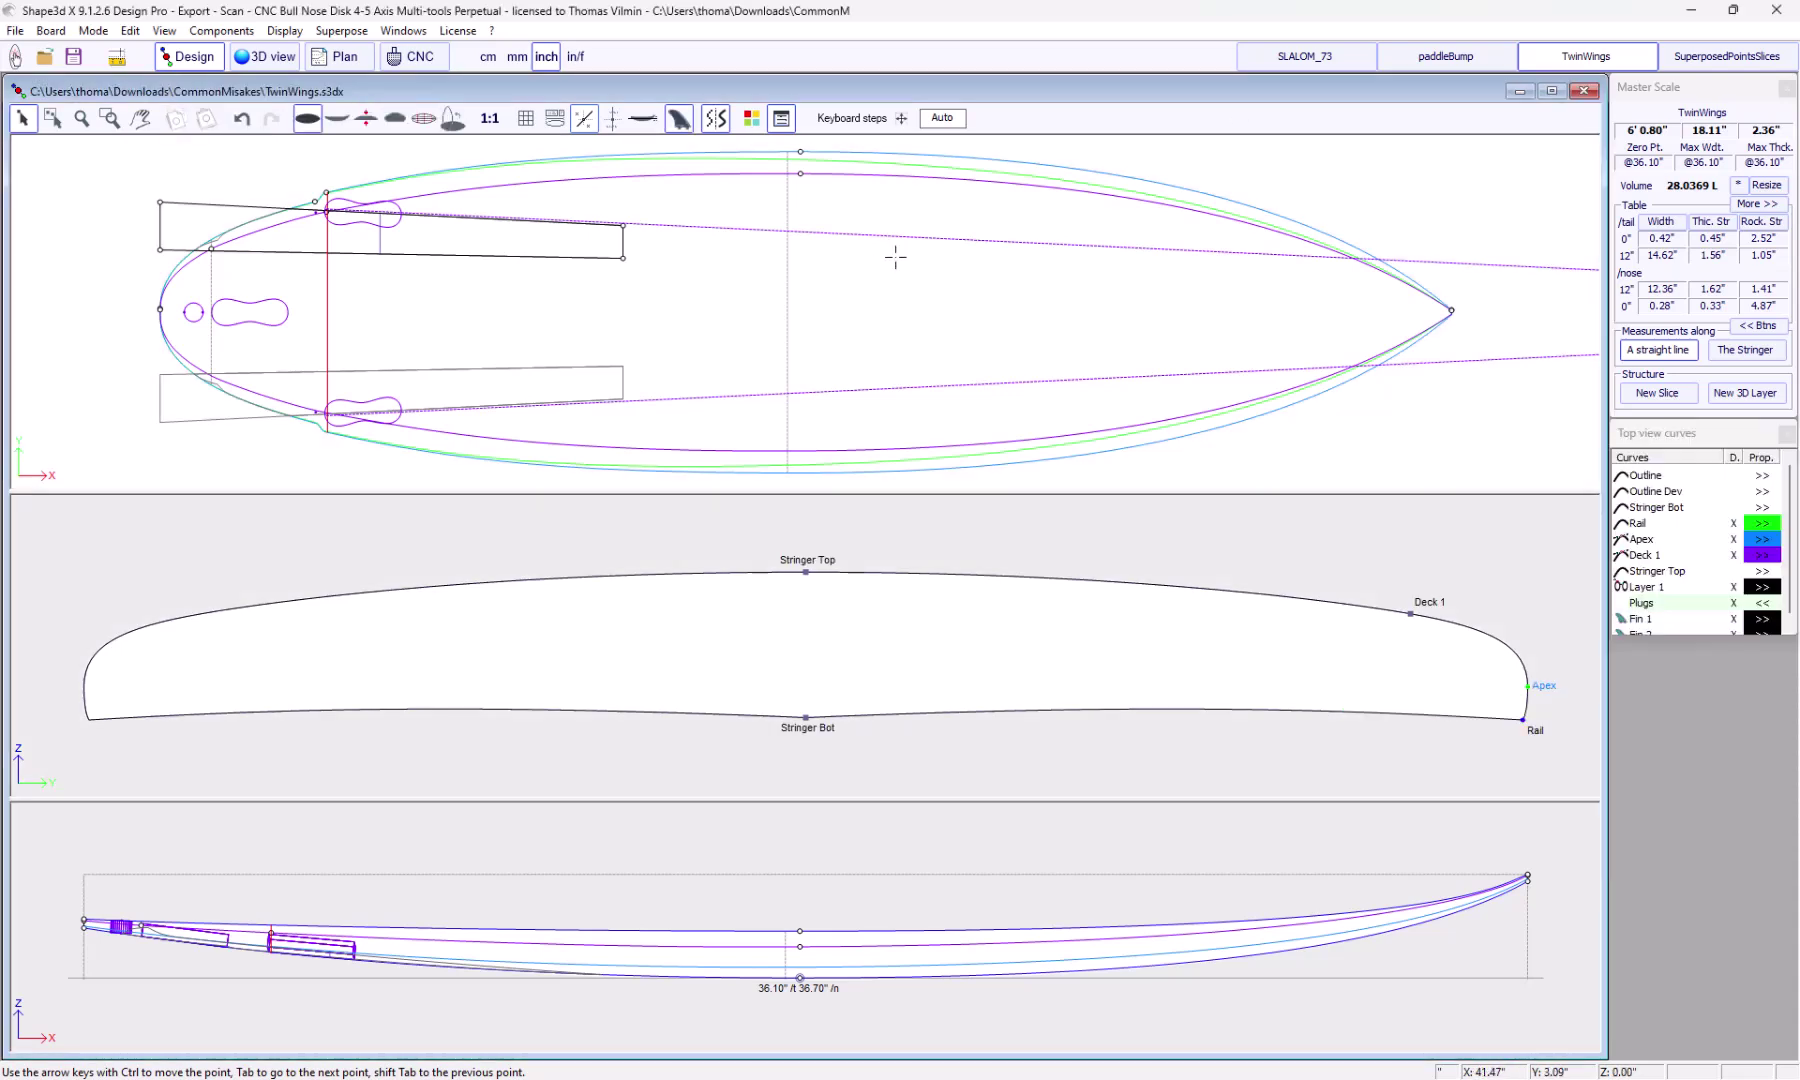